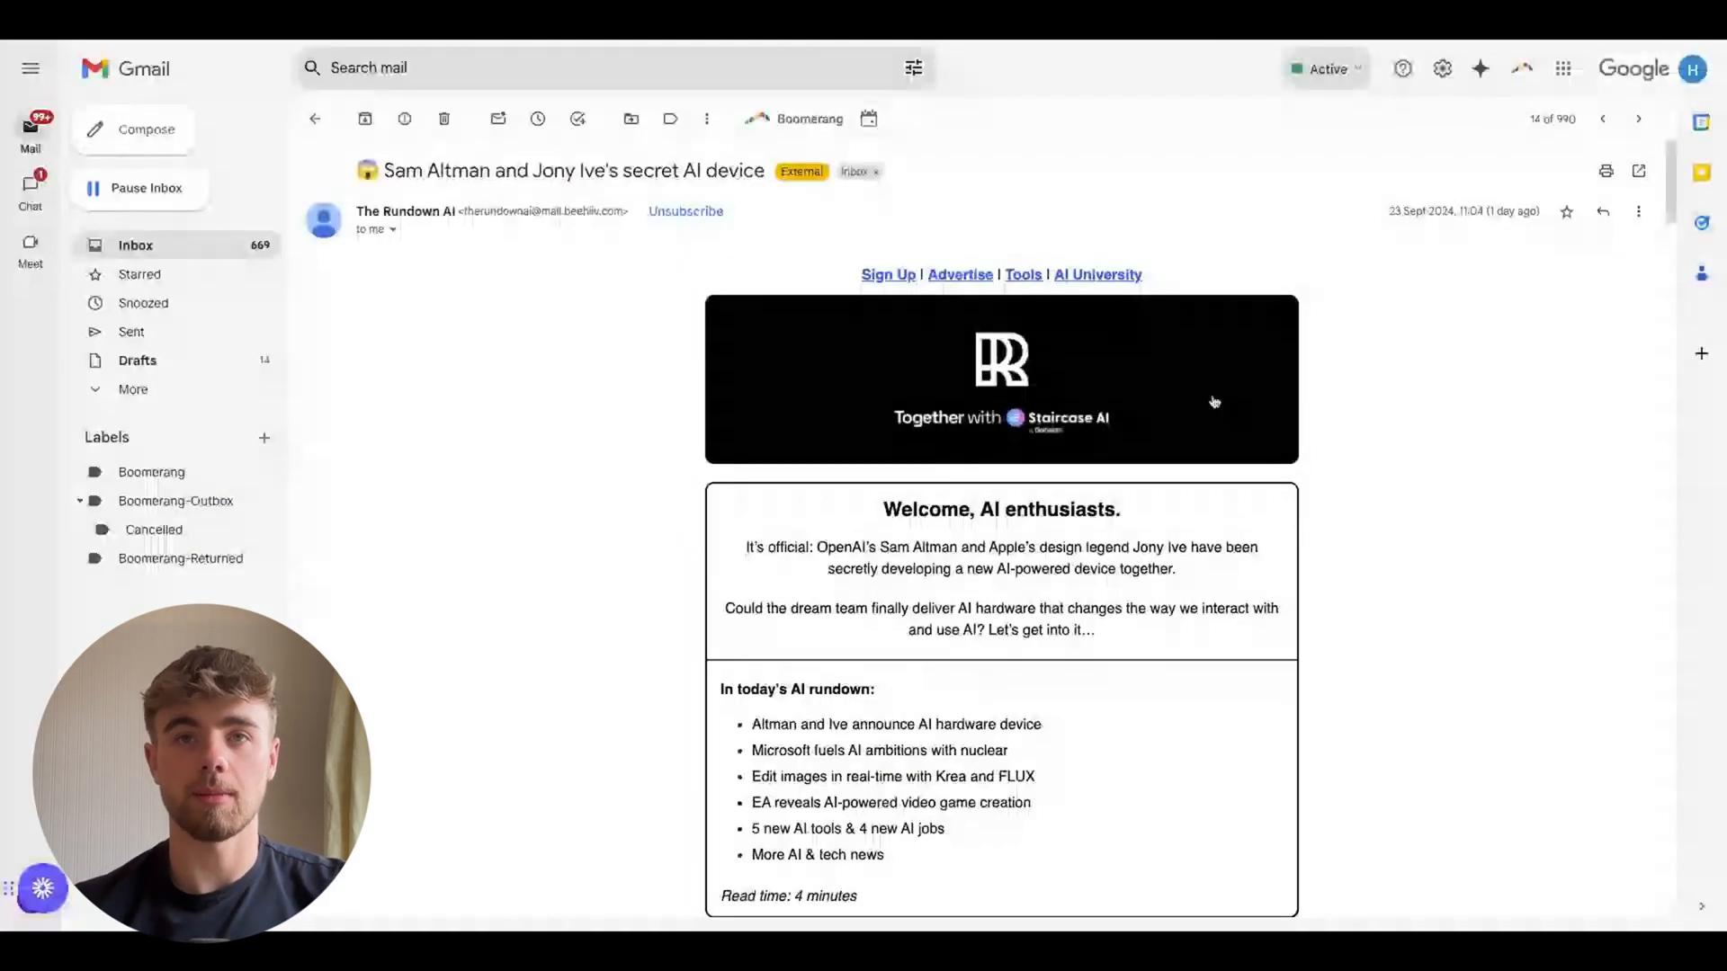
Scroll through the AI newsletter email in the inbox, reading its sections and step-by-step lists
scroll(1214, 402, "down", 2)
scroll(1208, 403, "down", 3)
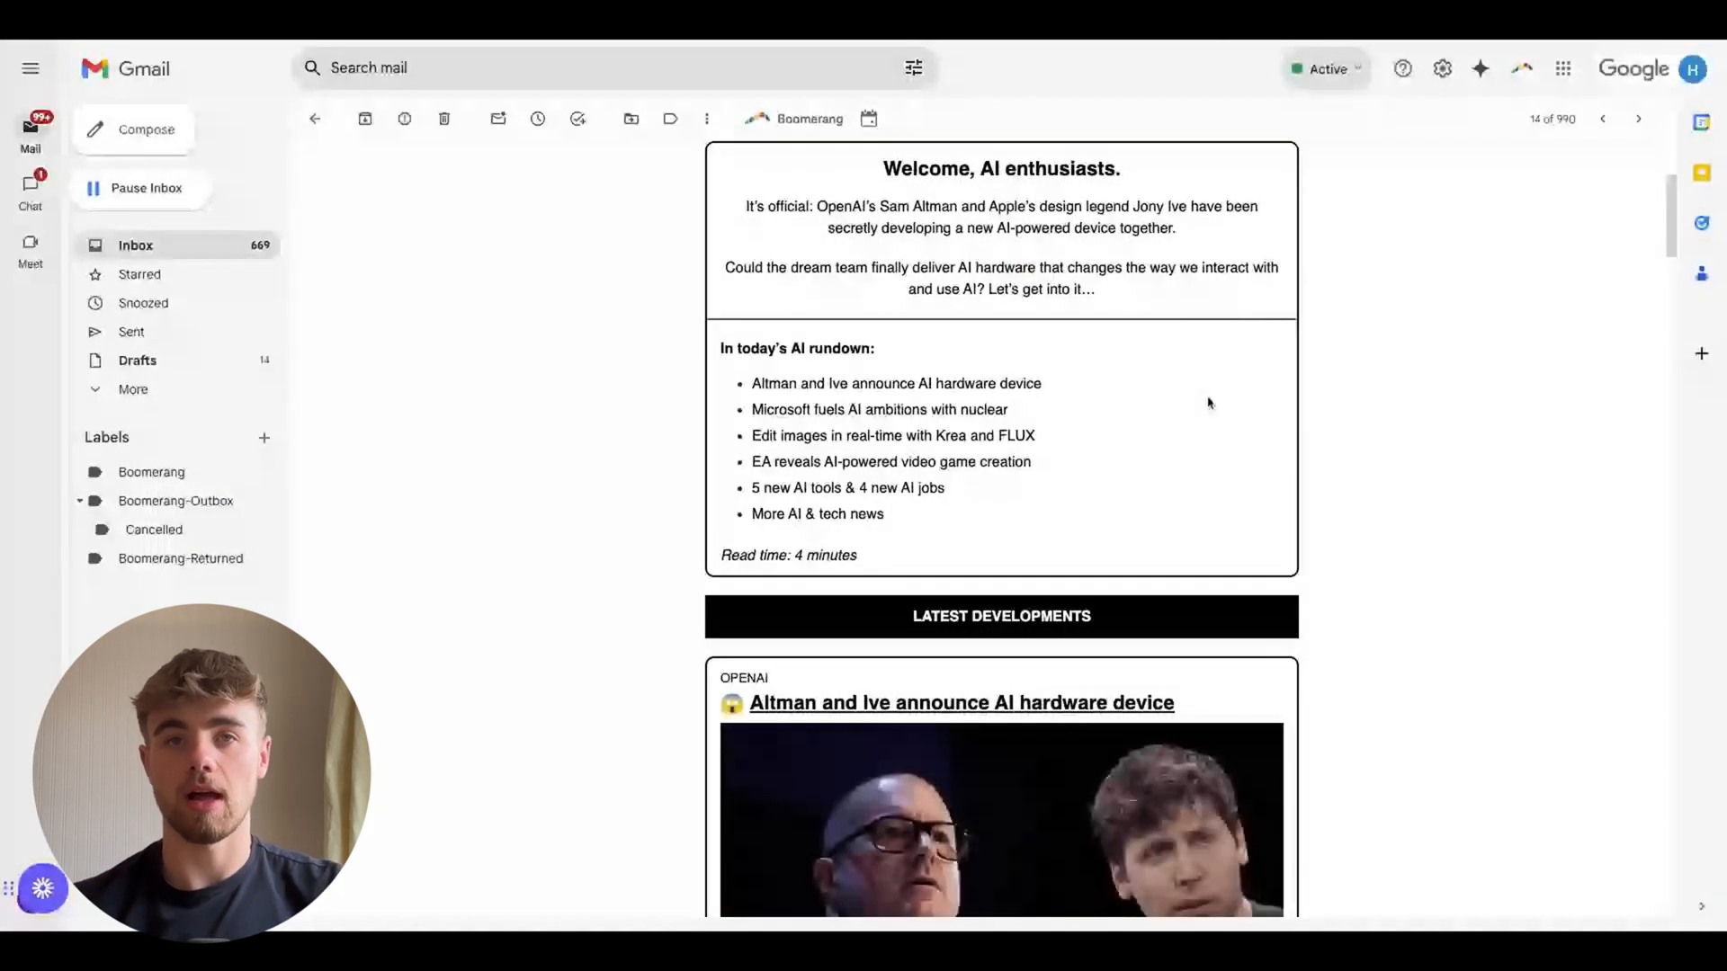
scroll(1210, 403, "down", 3)
scroll(1210, 403, "down", 3)
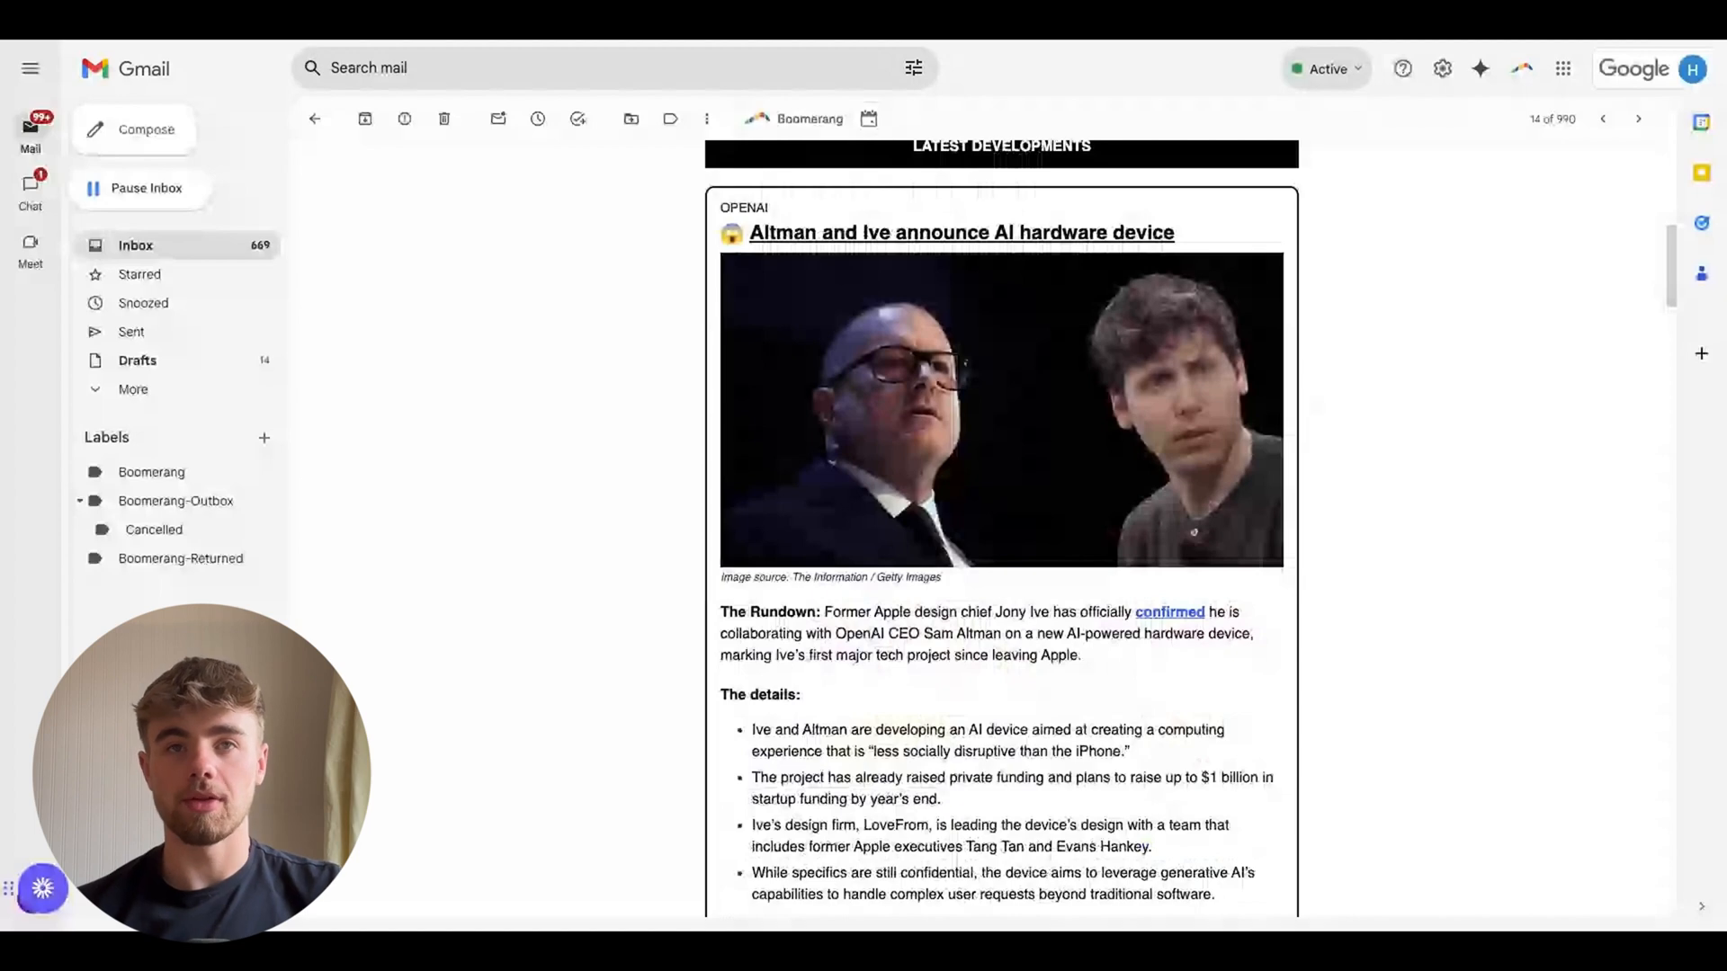
scroll(1209, 403, "down", 5)
scroll(1002, 531, "down", 5)
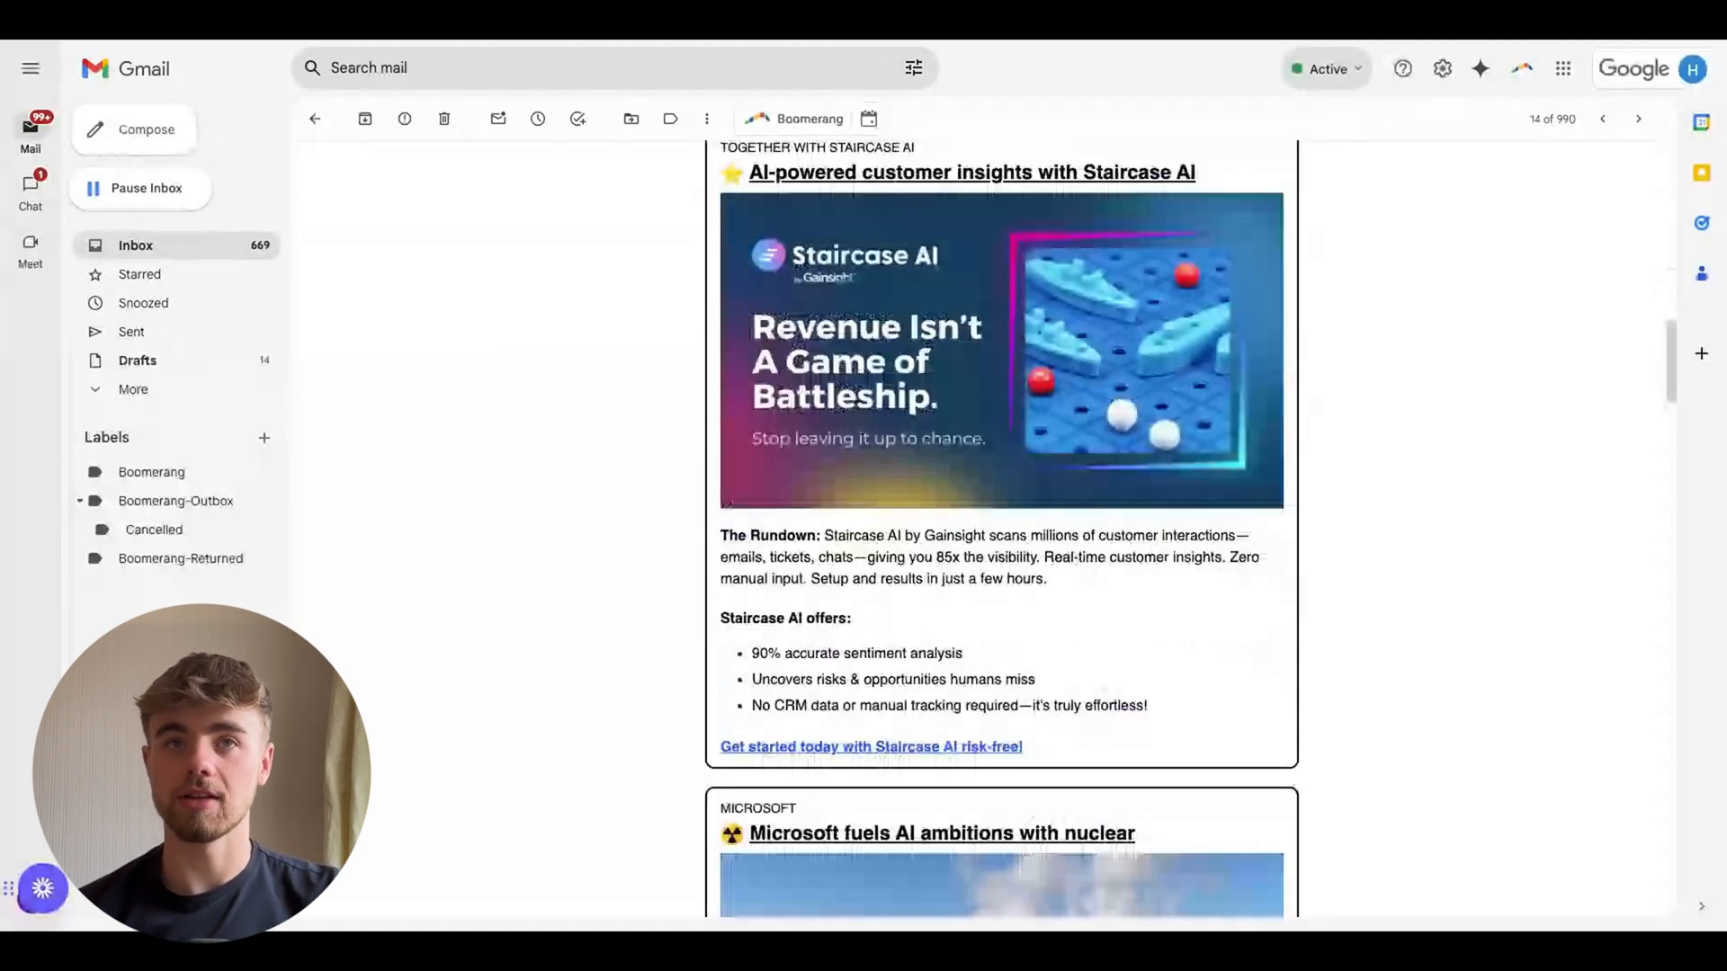
scroll(1002, 531, "down", 5)
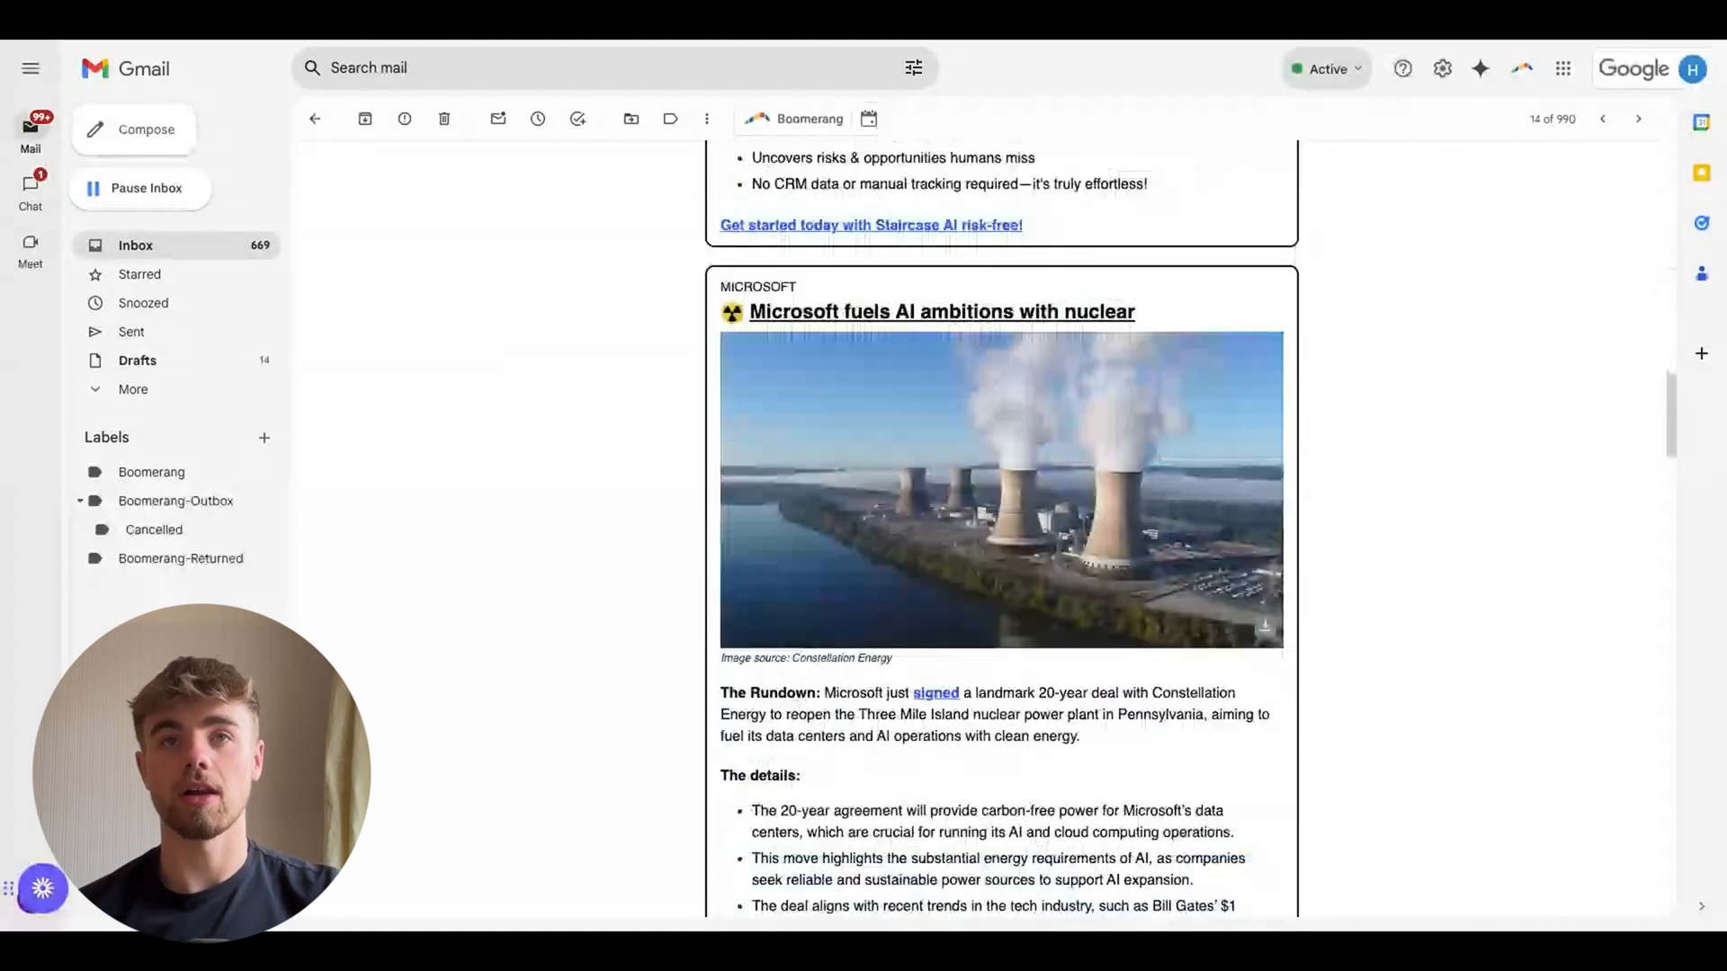
scroll(1002, 531, "down", 5)
scroll(1165, 432, "down", 5)
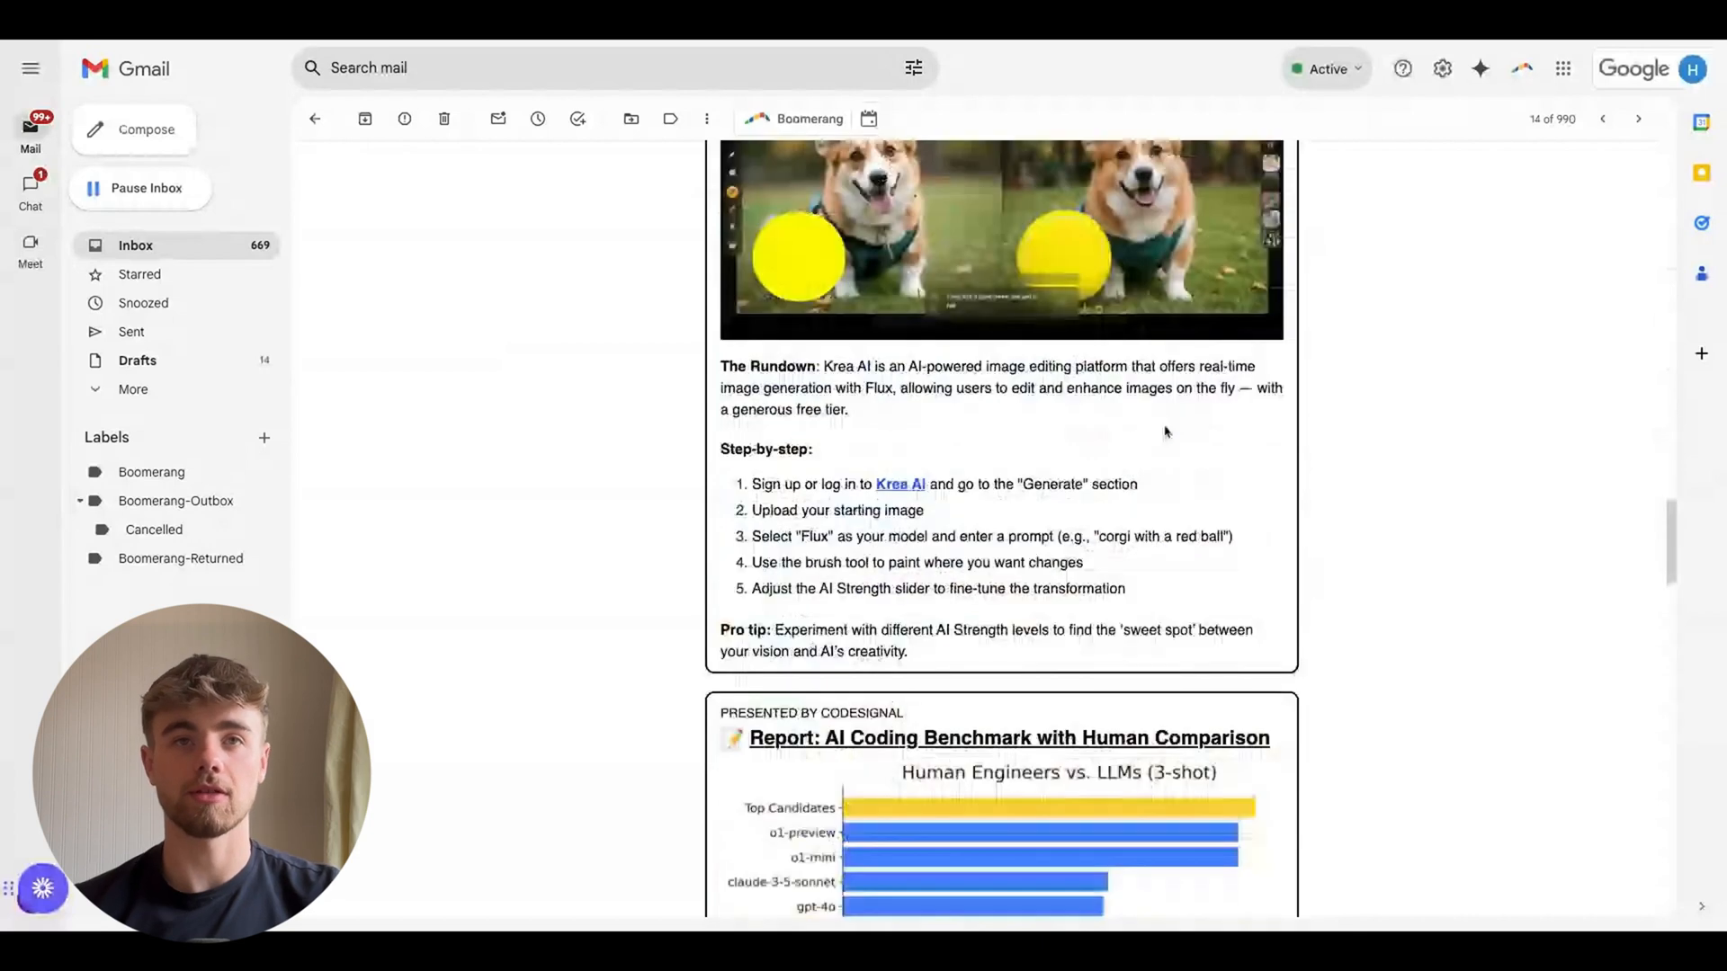
left_click_drag(754, 484, 1124, 621)
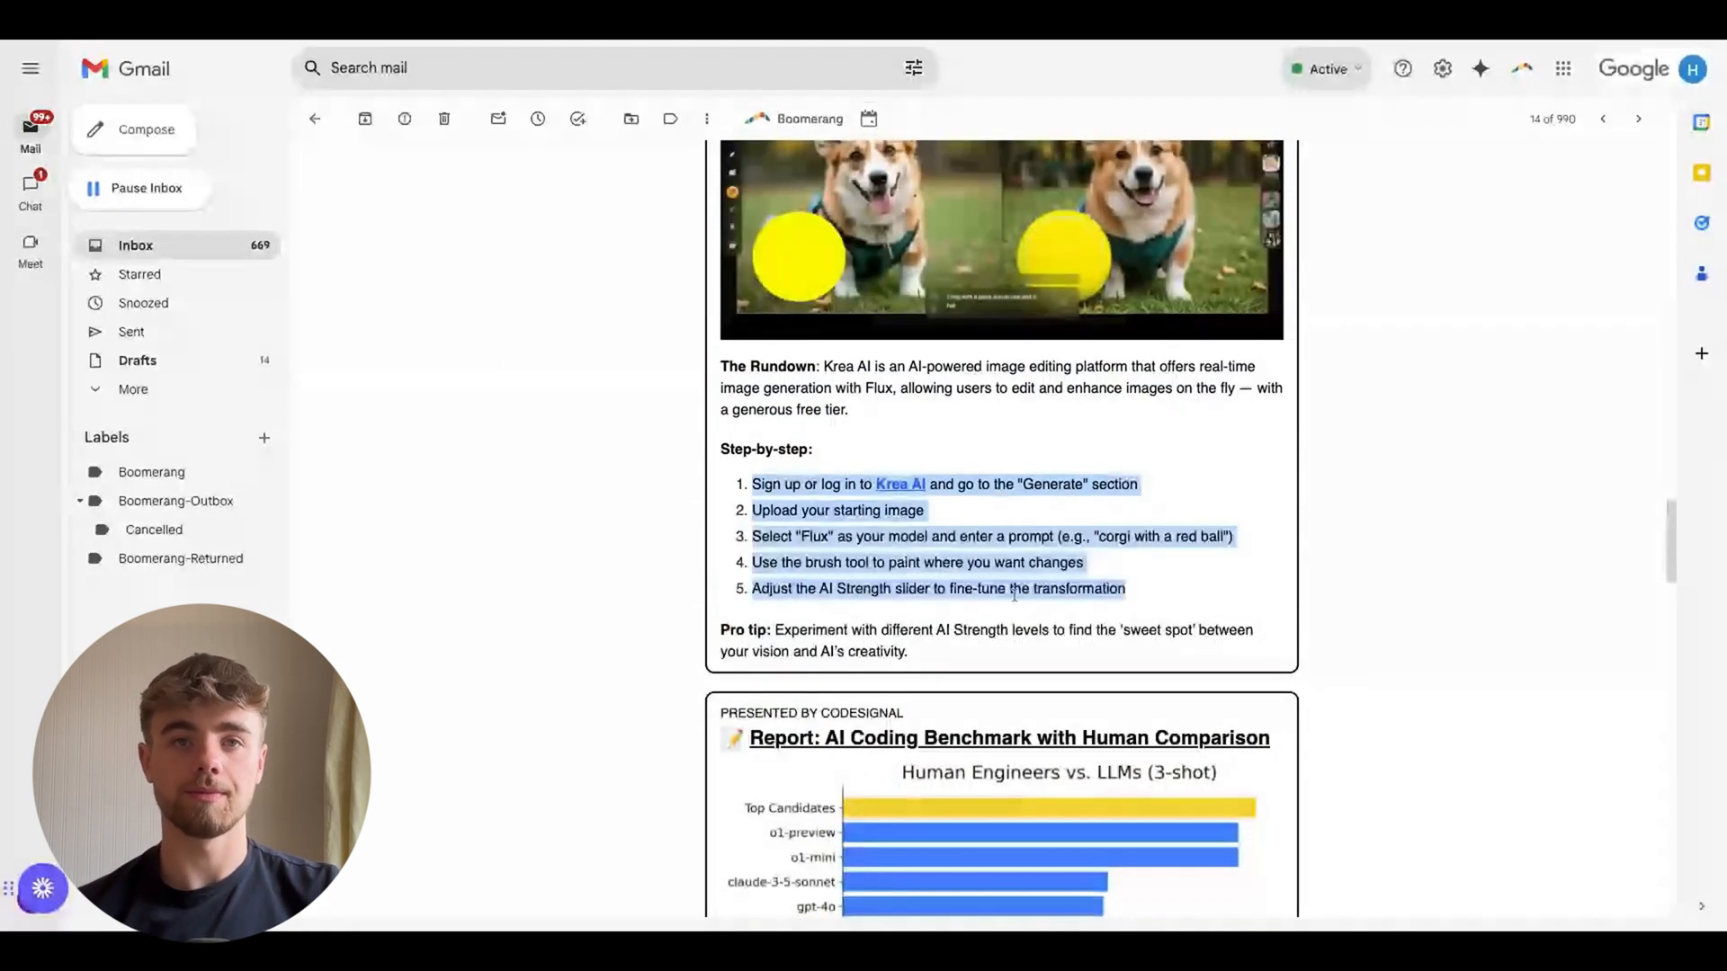
scroll(899, 567, "down", 5)
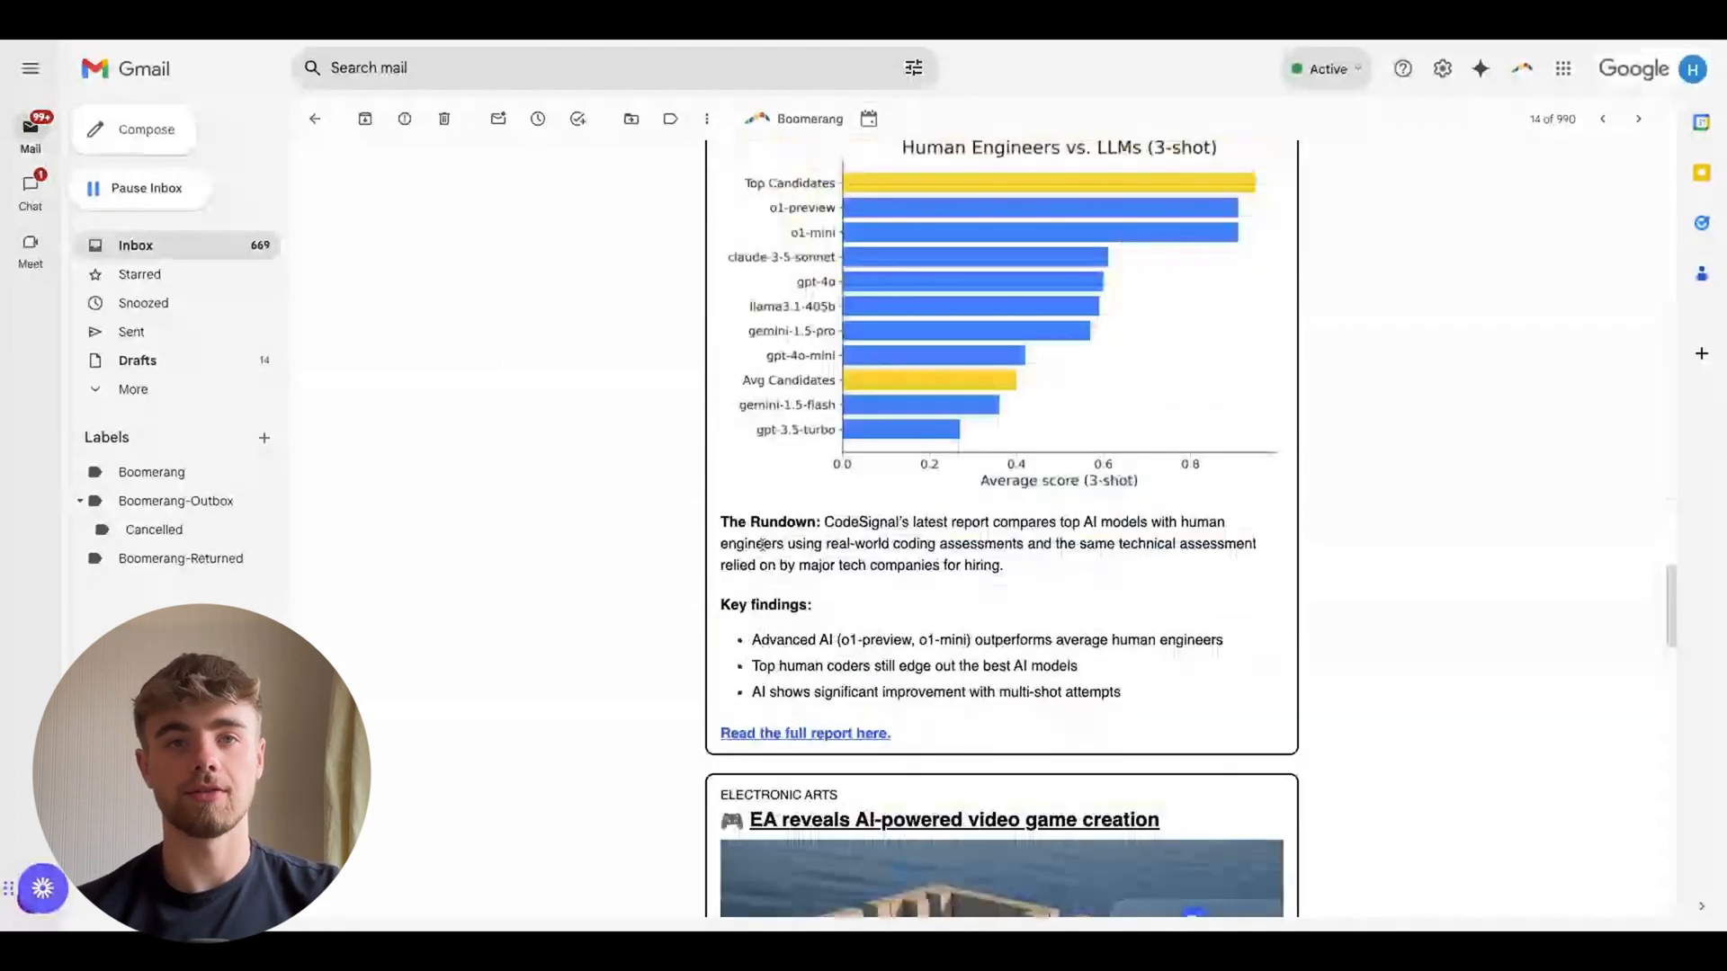
left_click_drag(1124, 692, 739, 646)
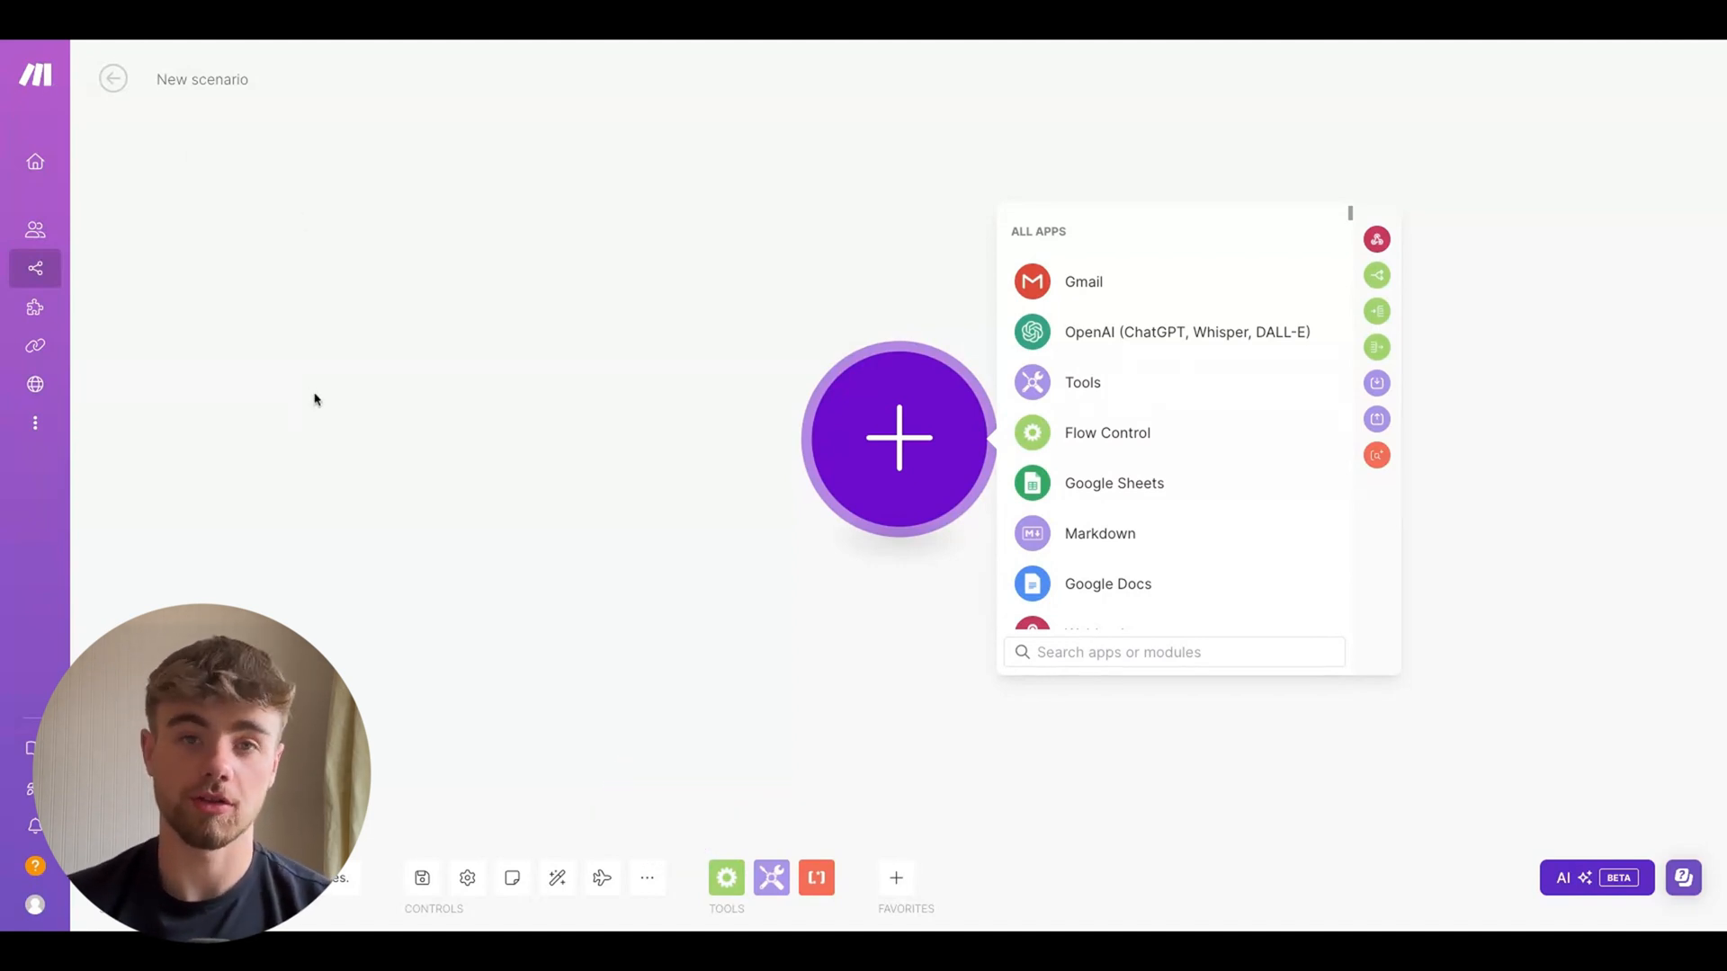
Go from the organization dashboard to the scenarios list and create a new scenario
left_click(278, 416)
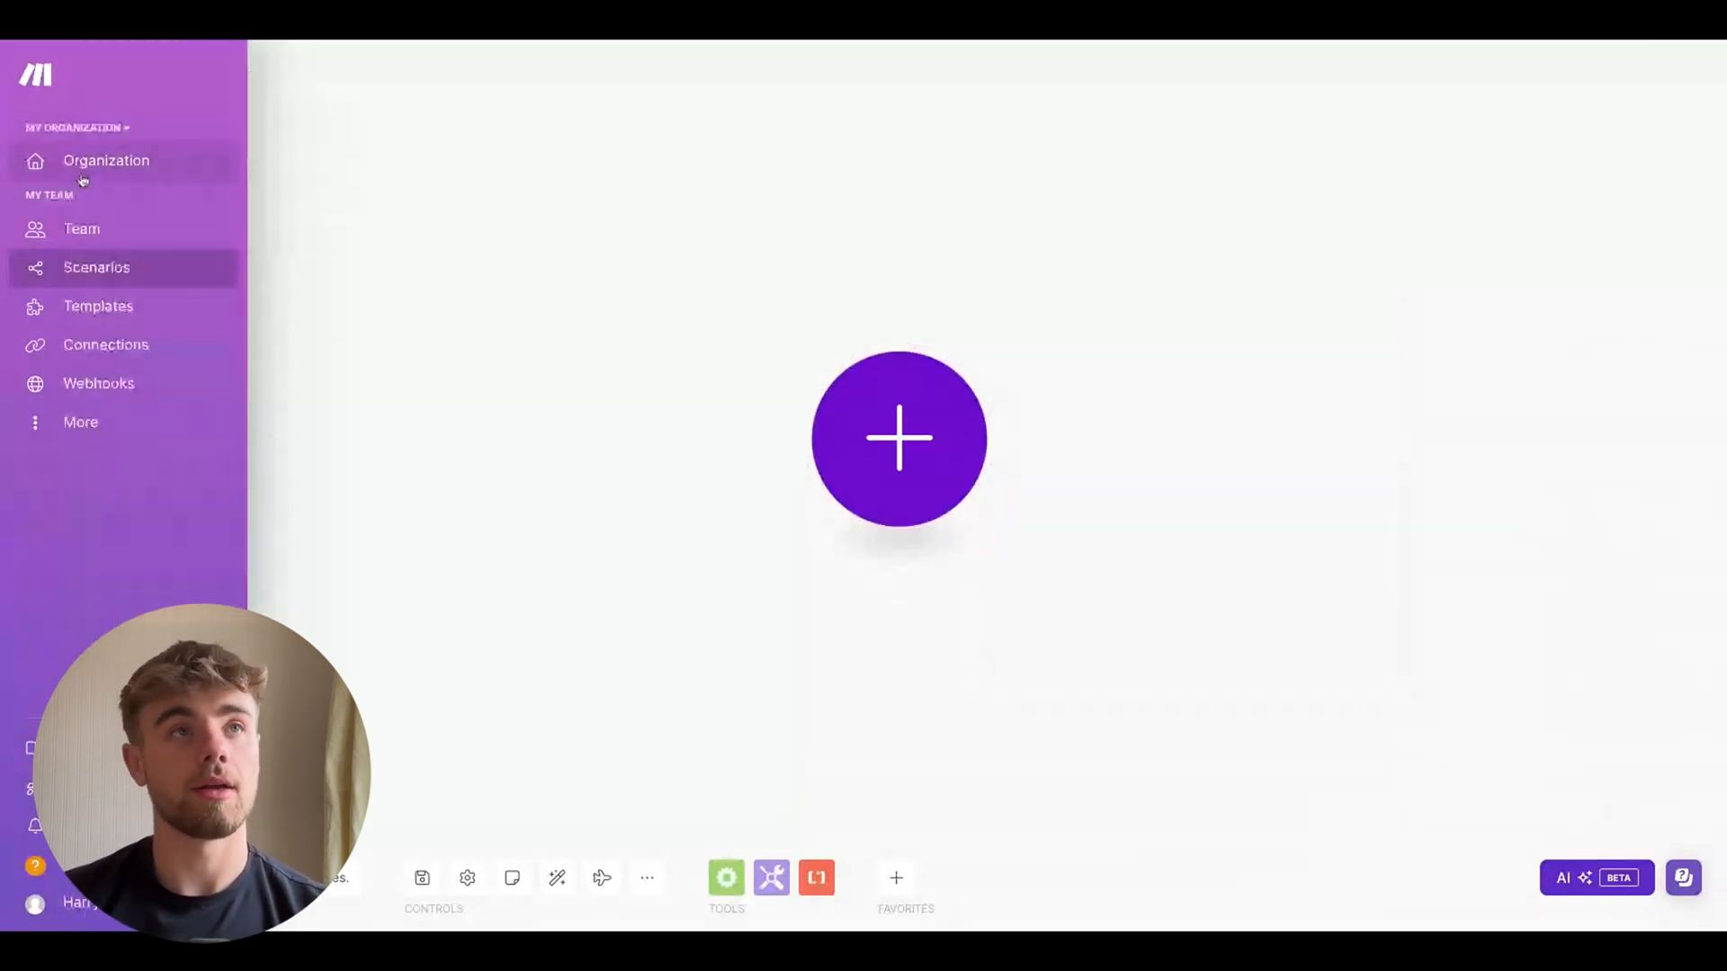
left_click(82, 161)
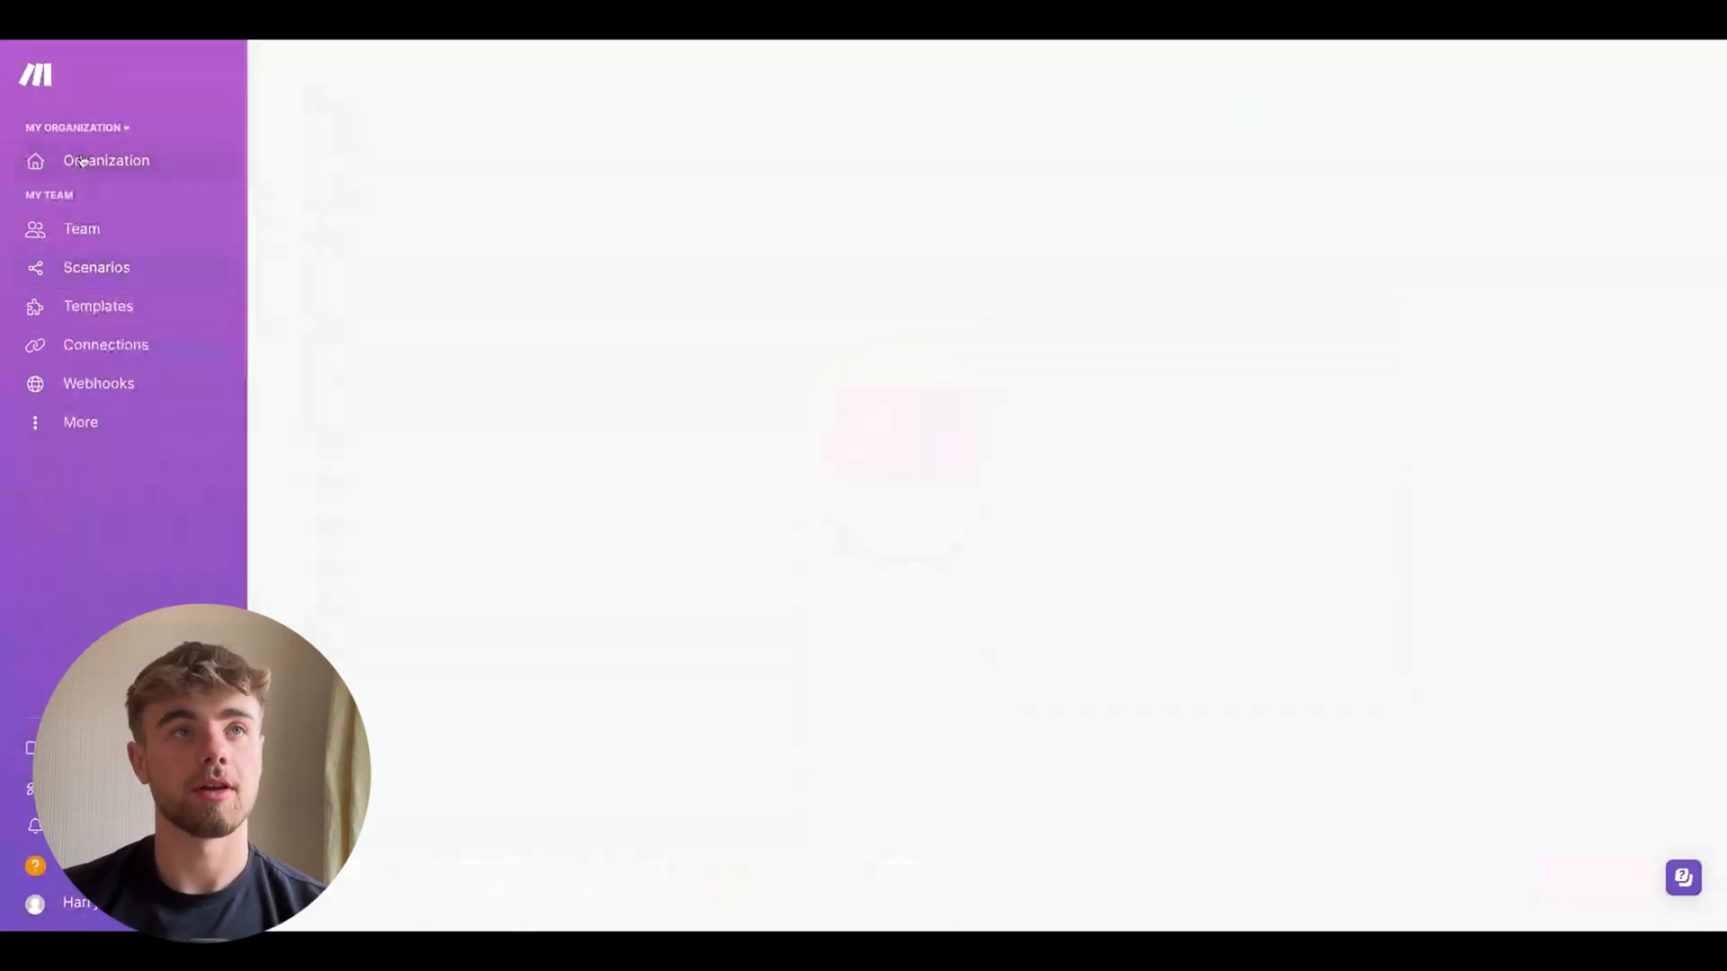
left_click(97, 269)
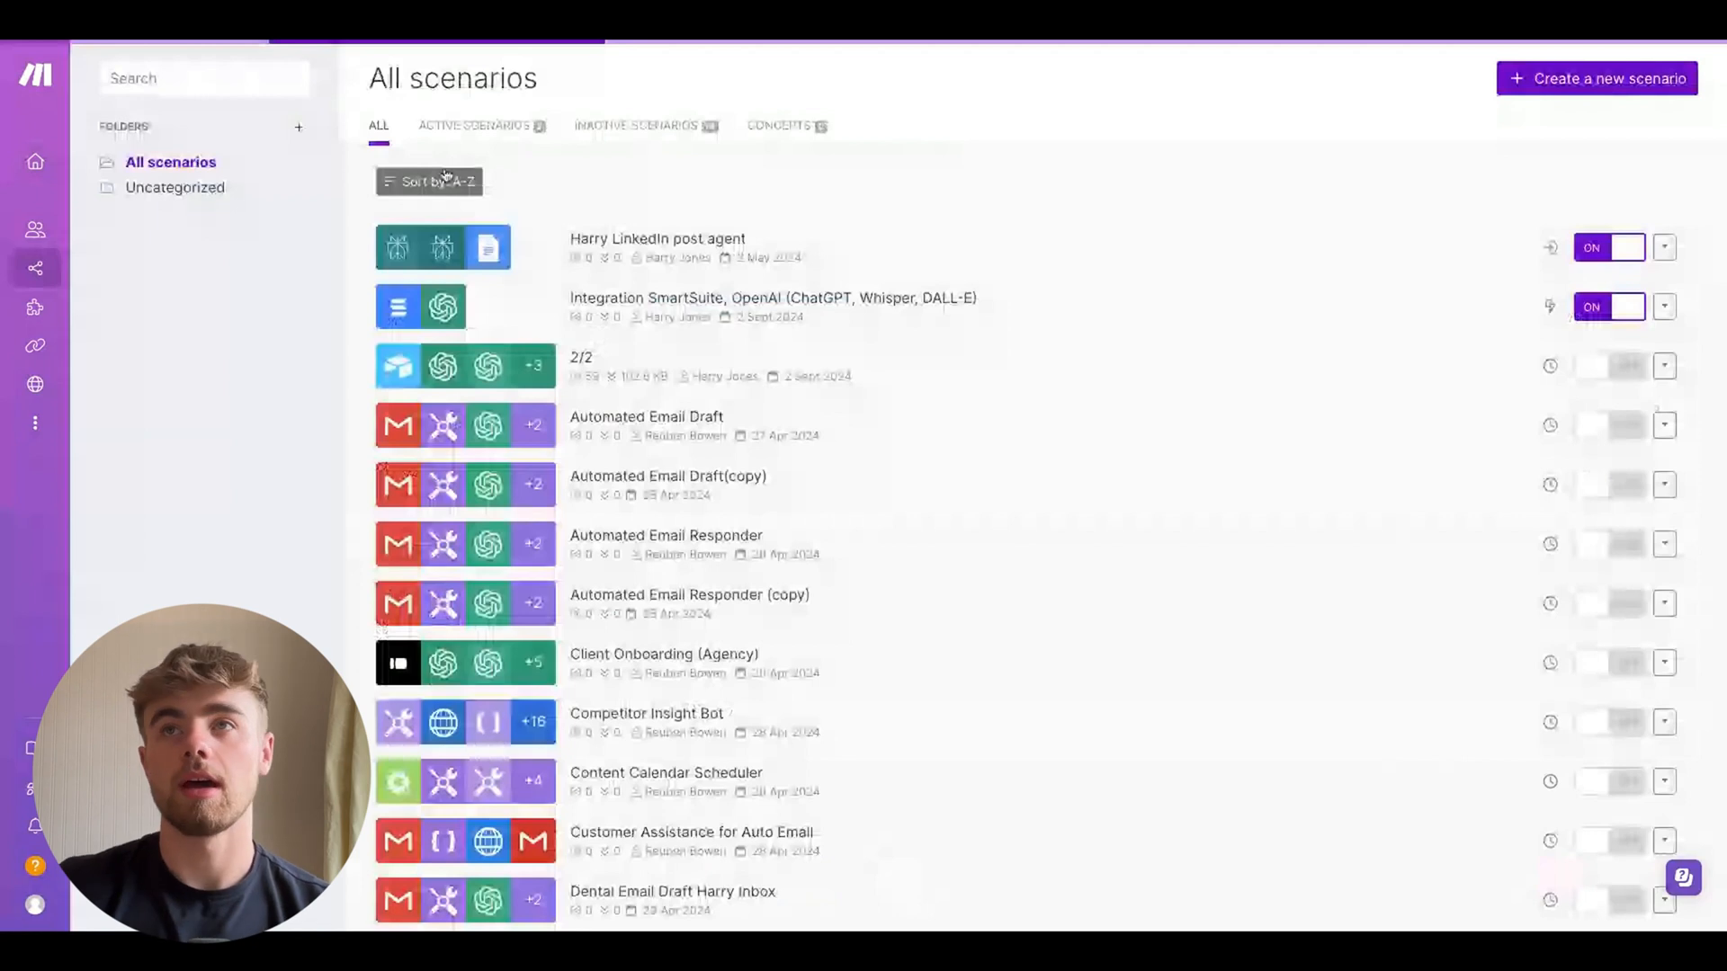
left_click(1565, 80)
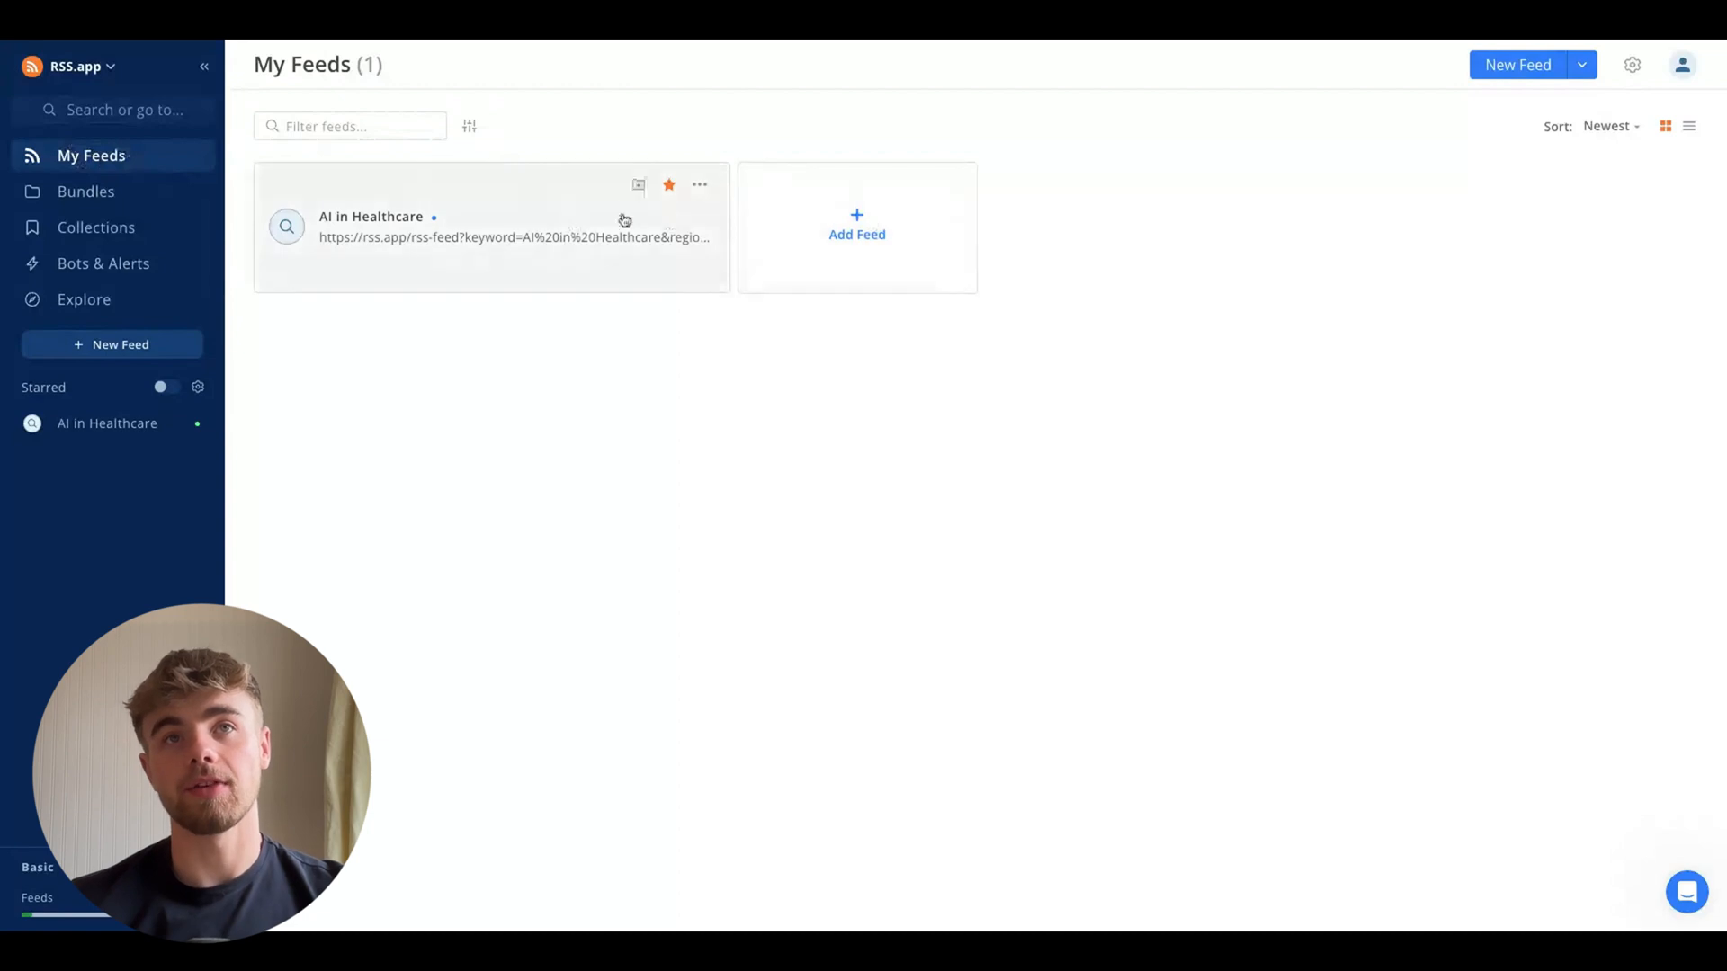
Generate a new RSS feed for the keyword "AI in healthcare"
left_click(871, 231)
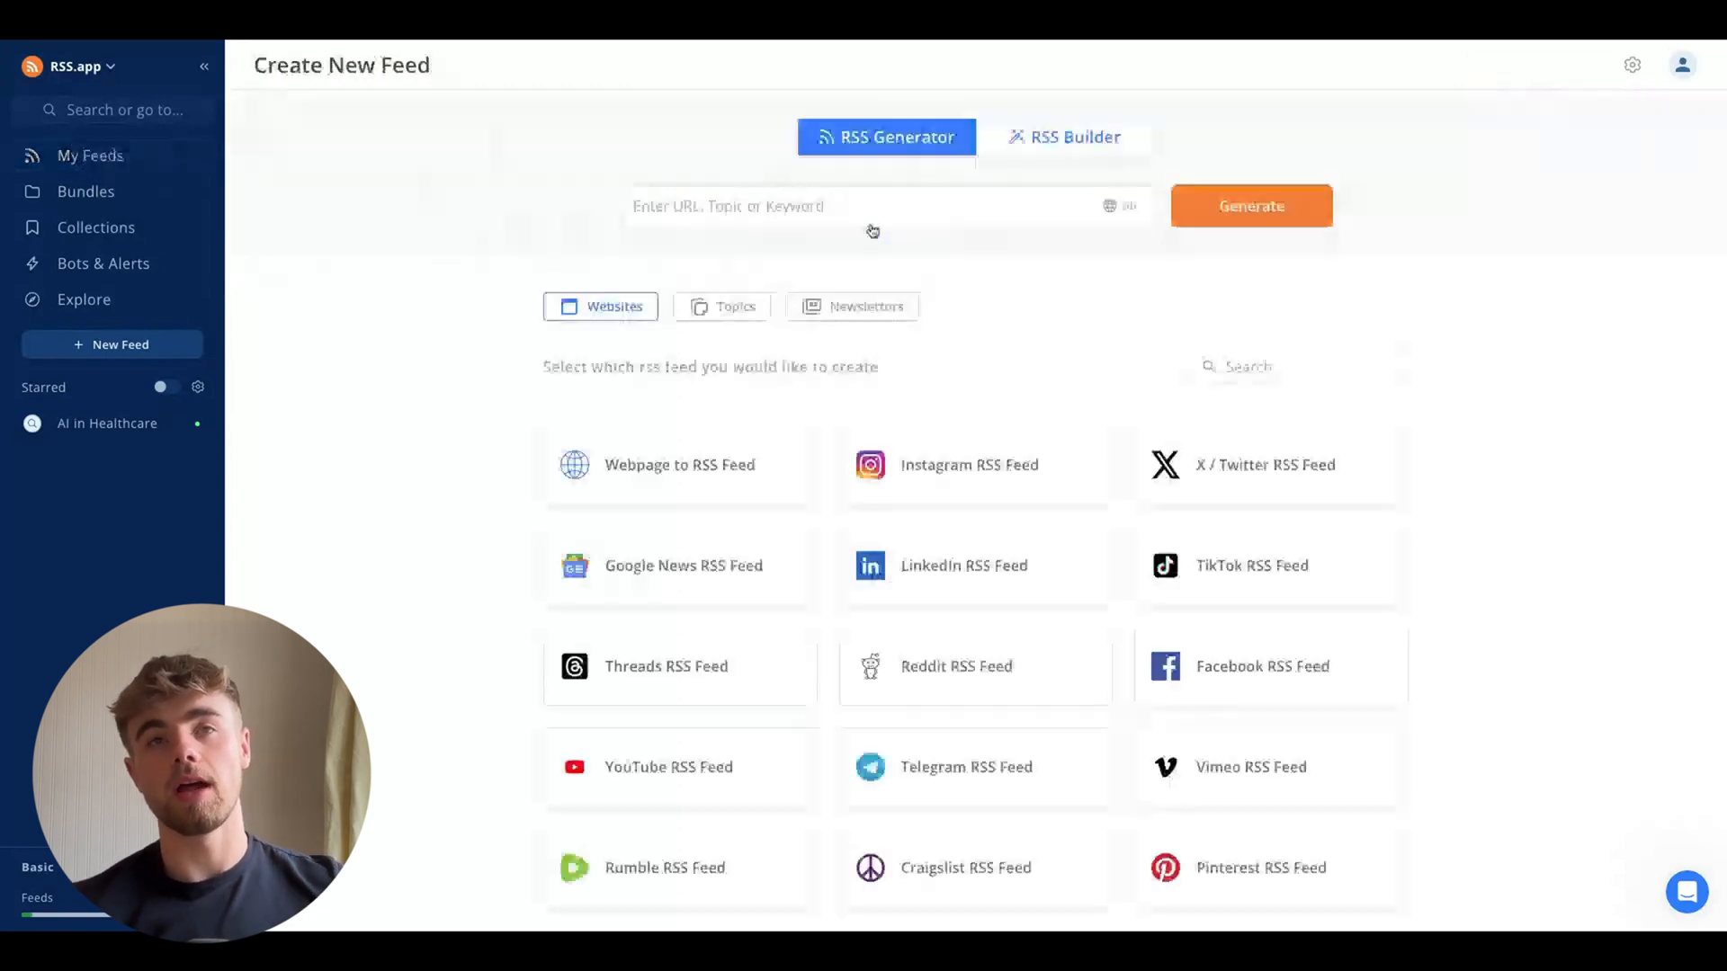
left_click(827, 205)
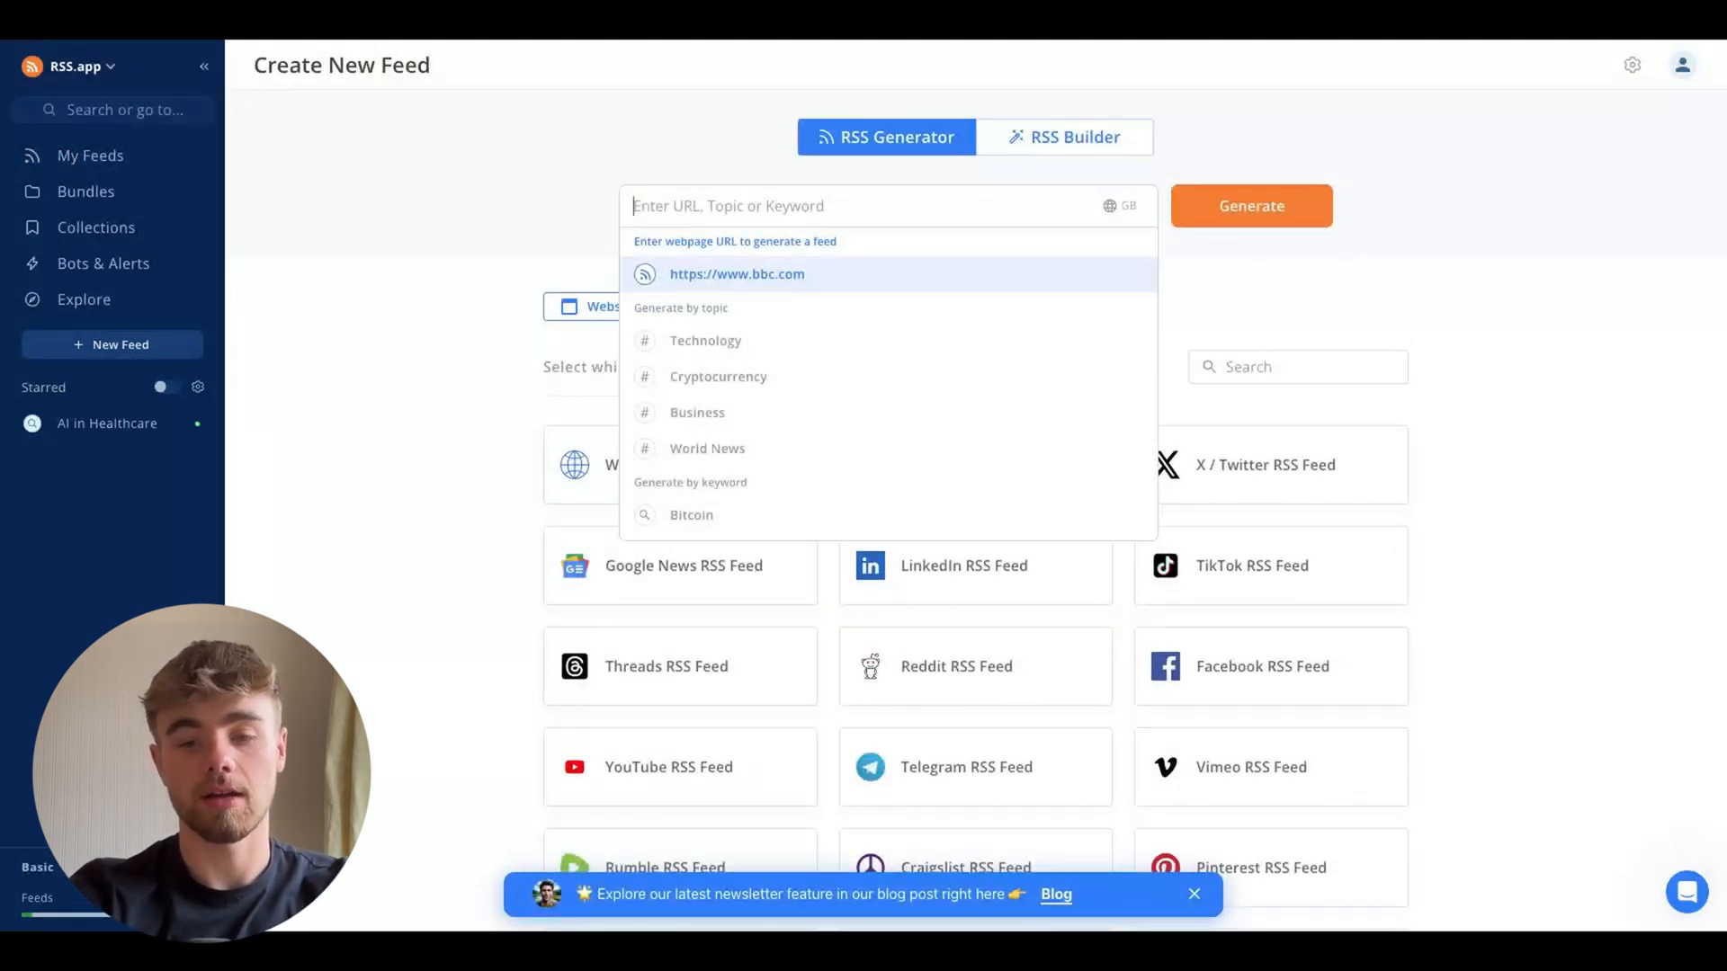
type("A")
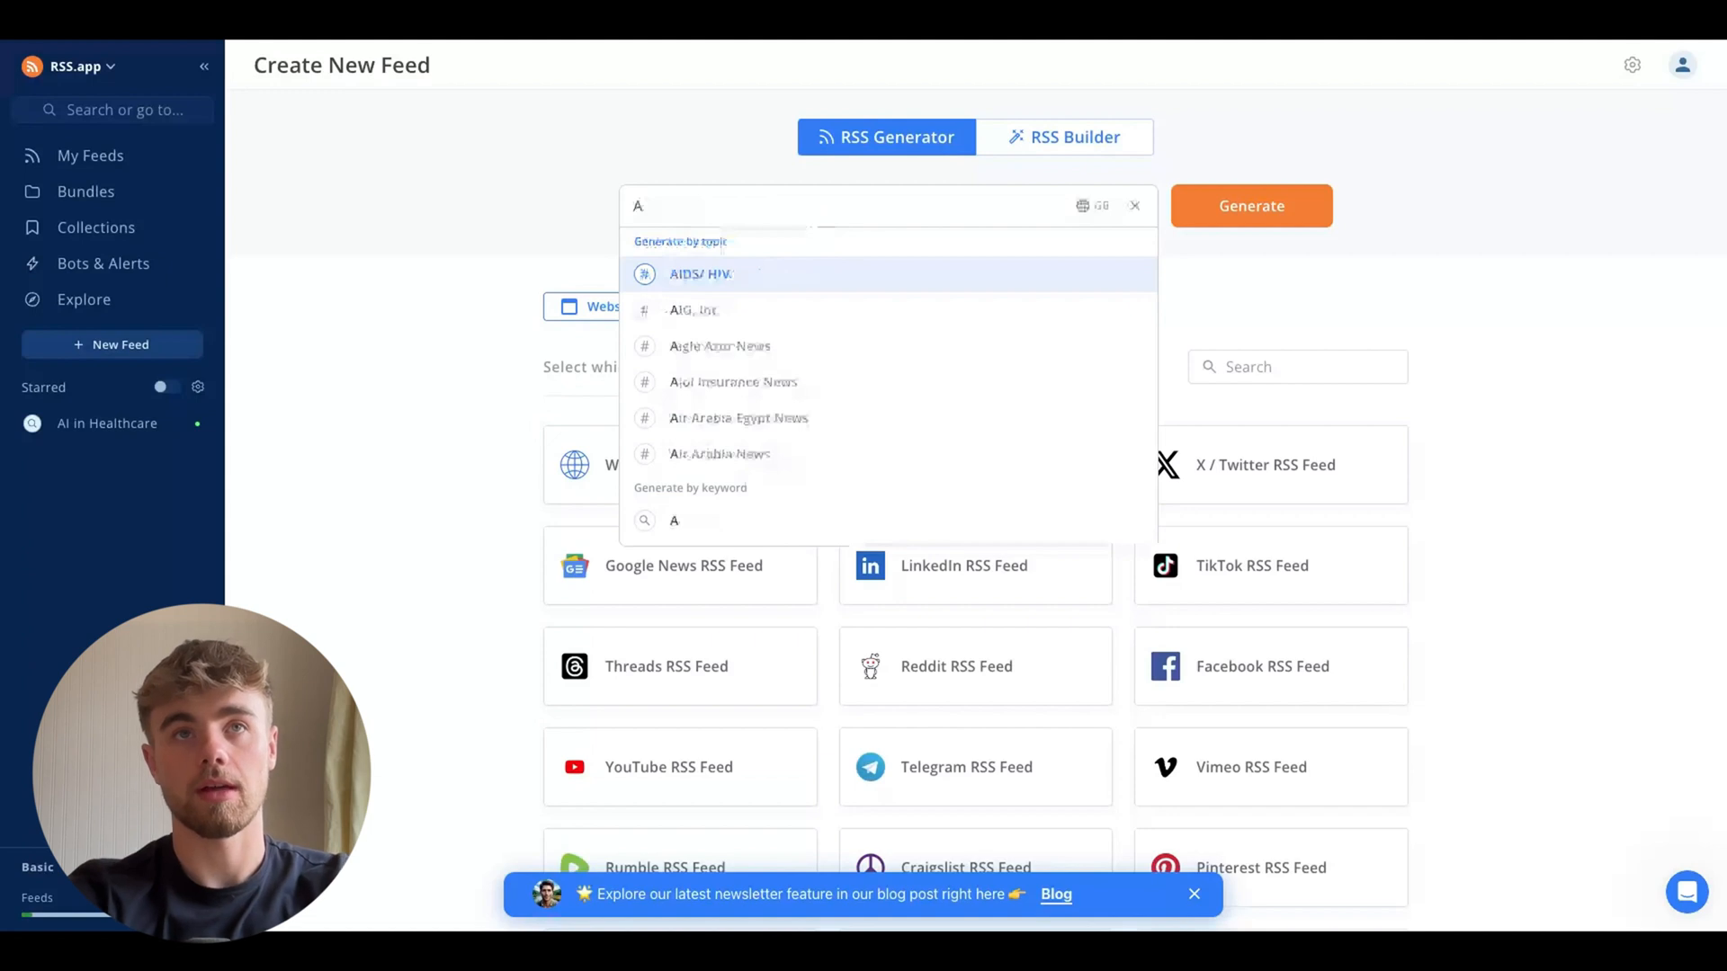
type("I in health")
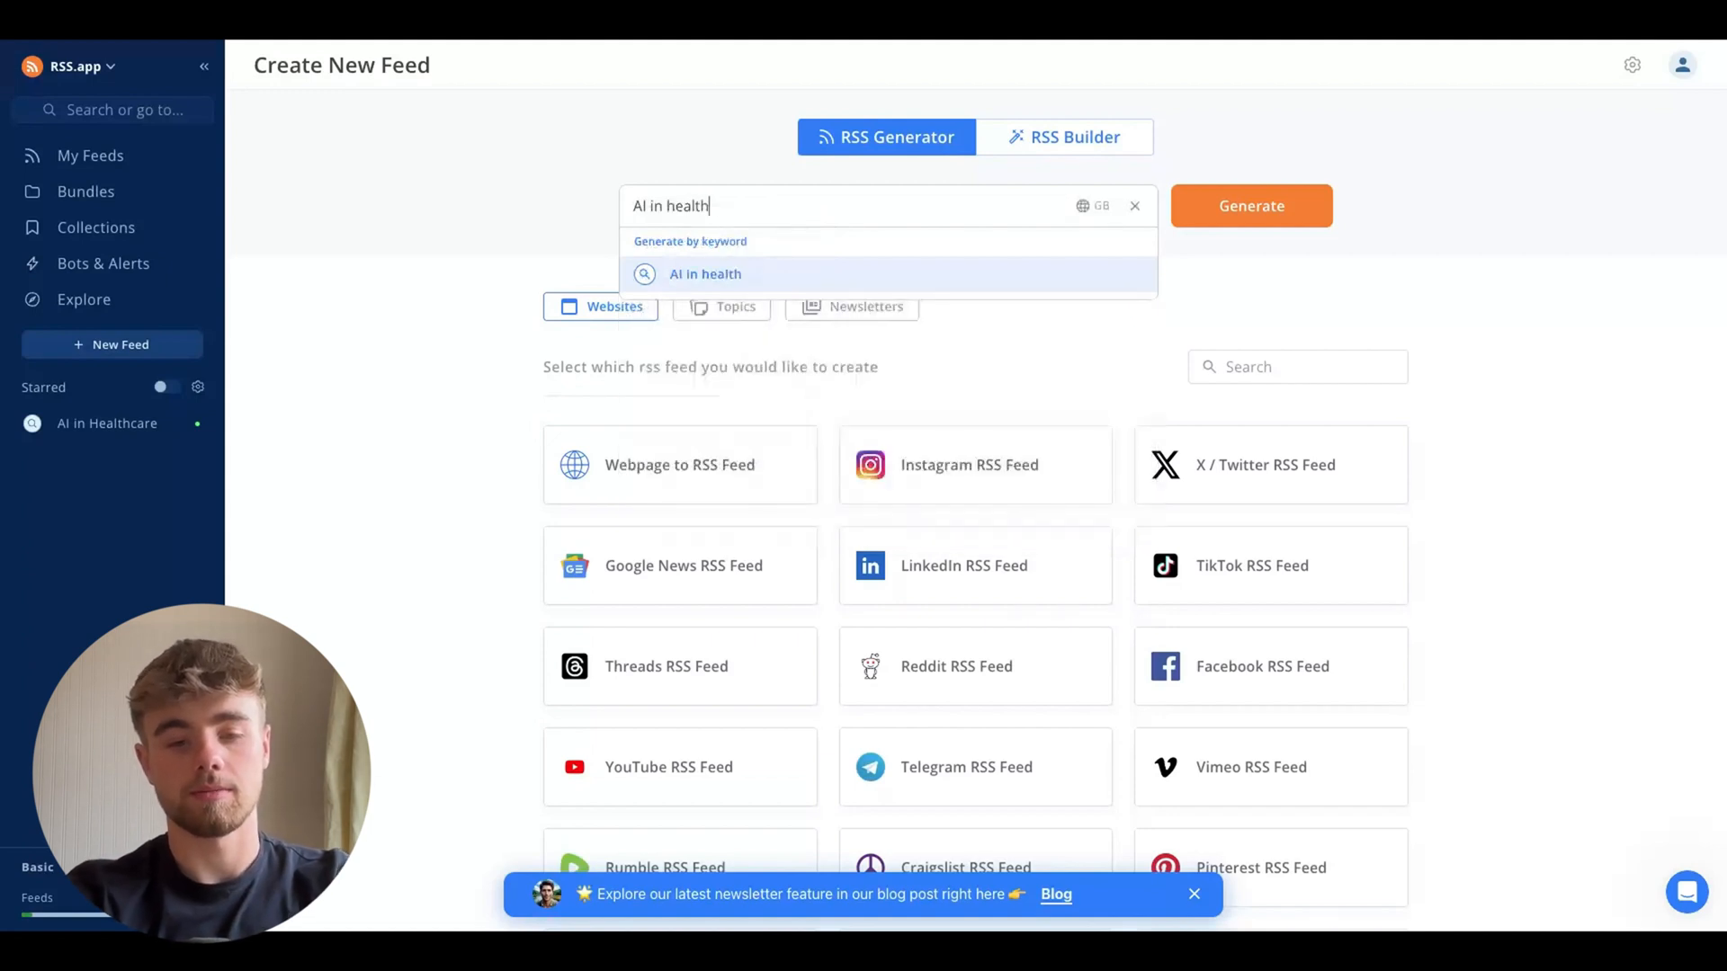
type("care")
left_click(1212, 214)
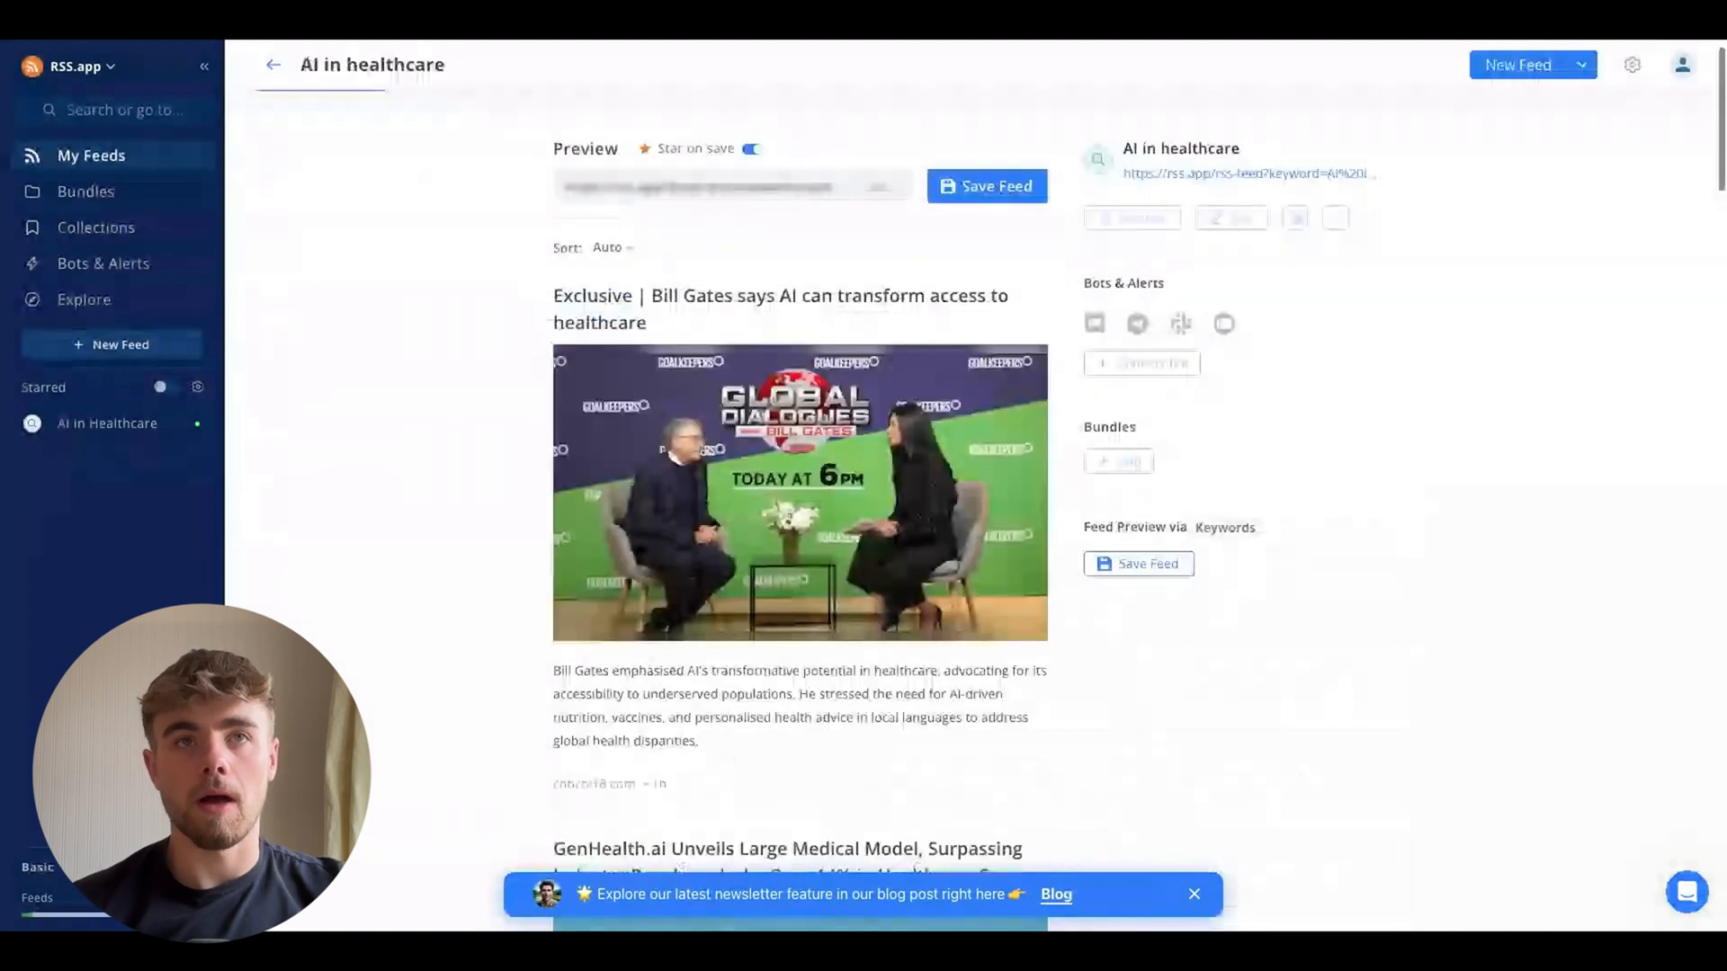
Review the generated feed's preview articles and its filter options
scroll(800, 521, "down", 8)
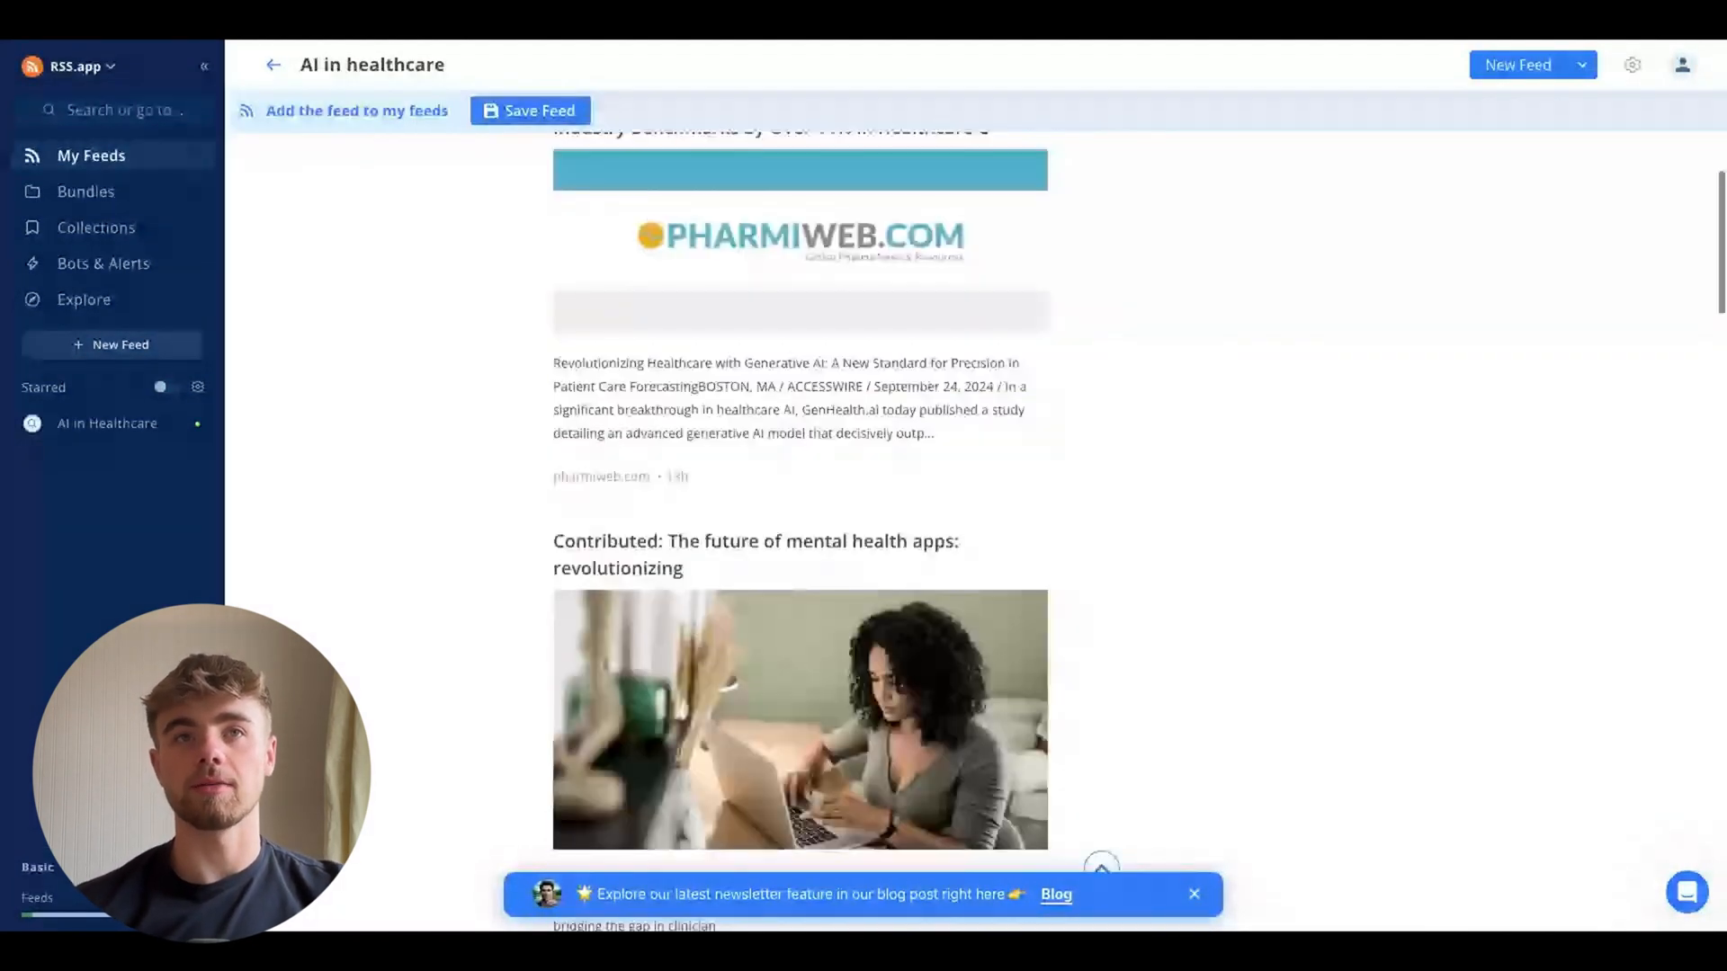
scroll(801, 522, "down", 4)
scroll(800, 521, "down", 7)
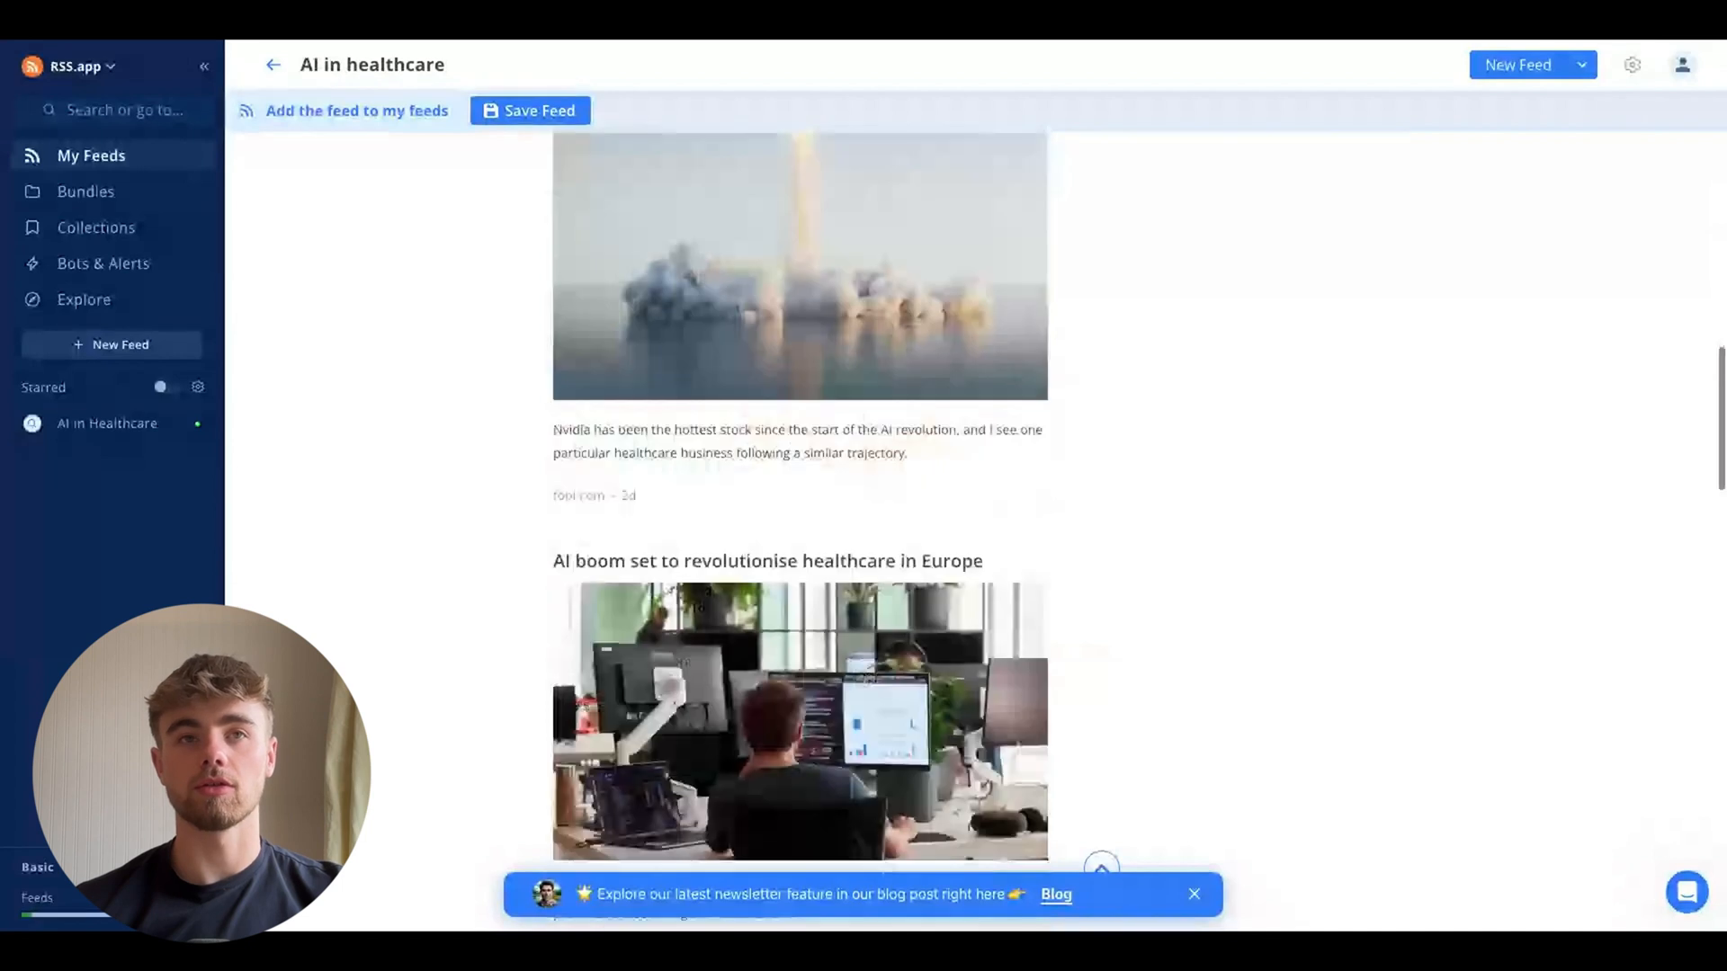
scroll(801, 522, "down", 5)
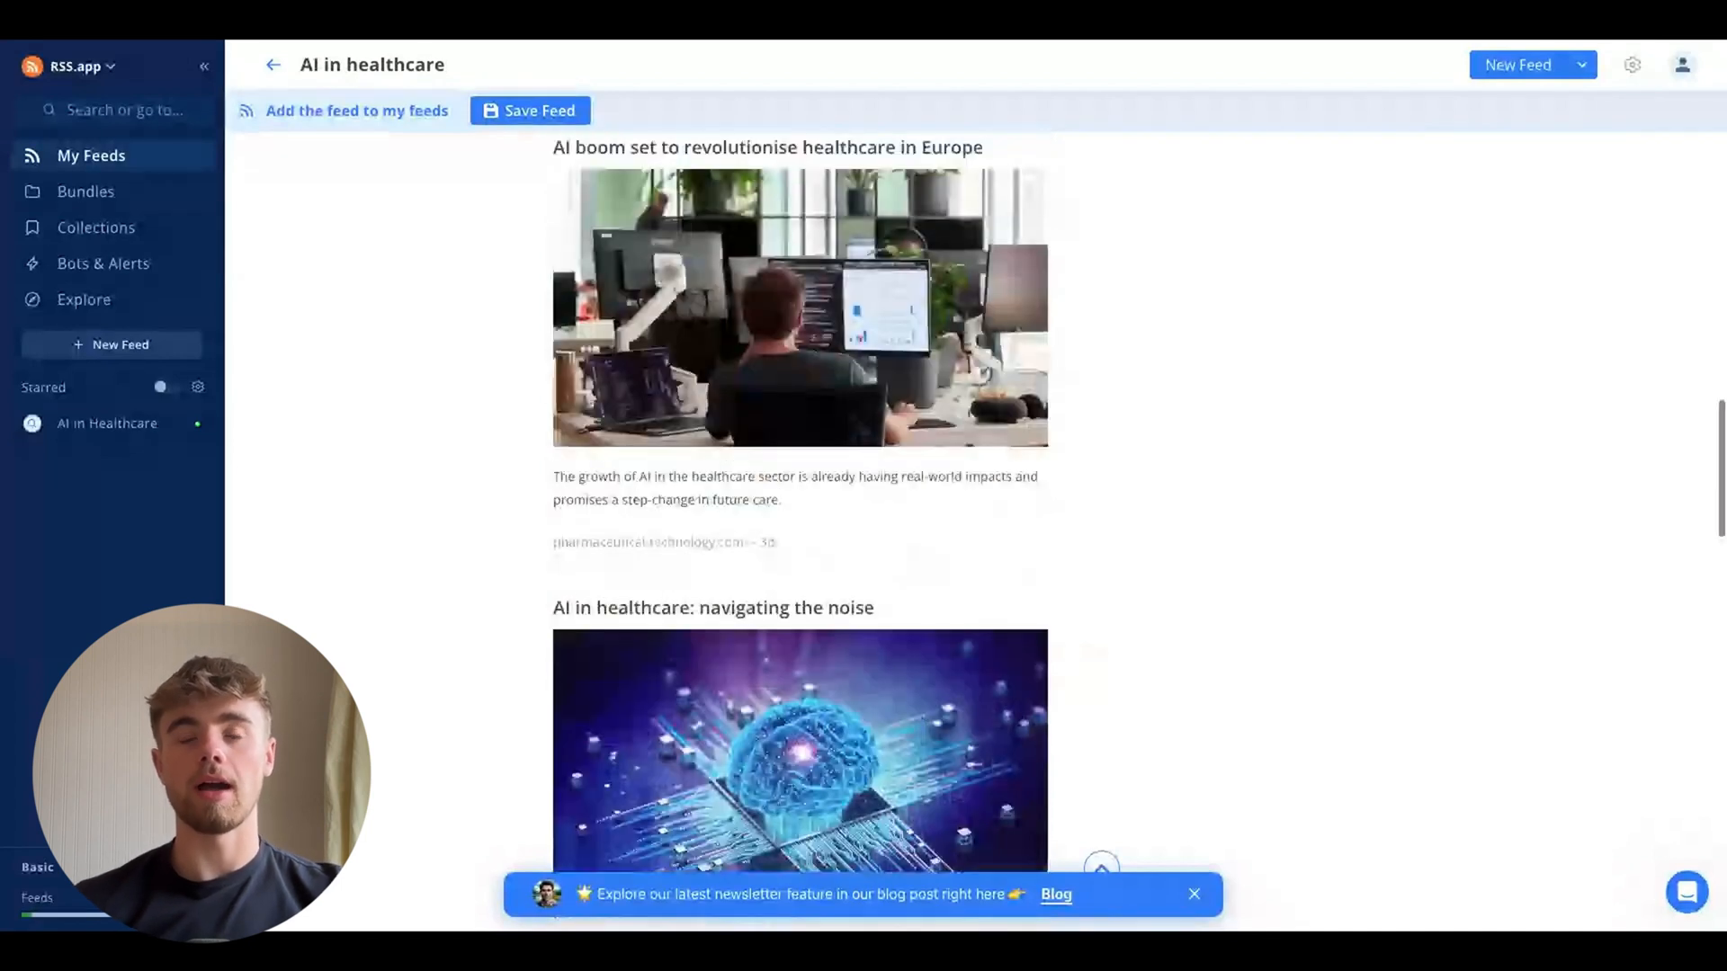
scroll(801, 522, "down", 3)
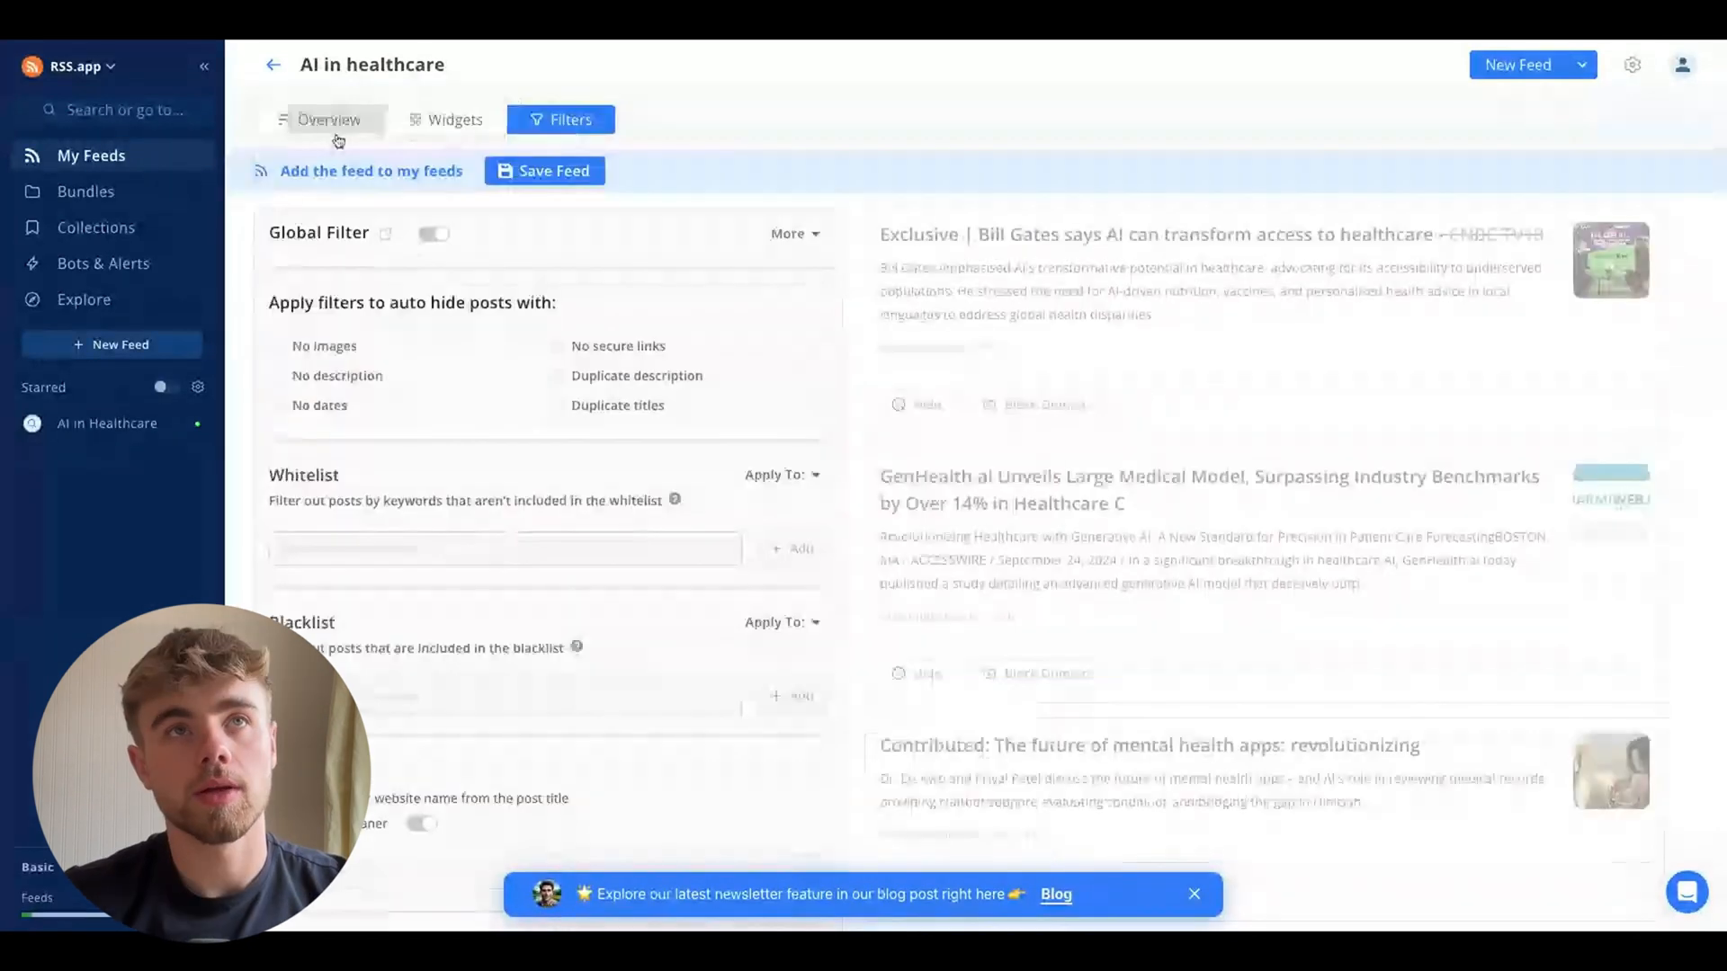
left_click(333, 126)
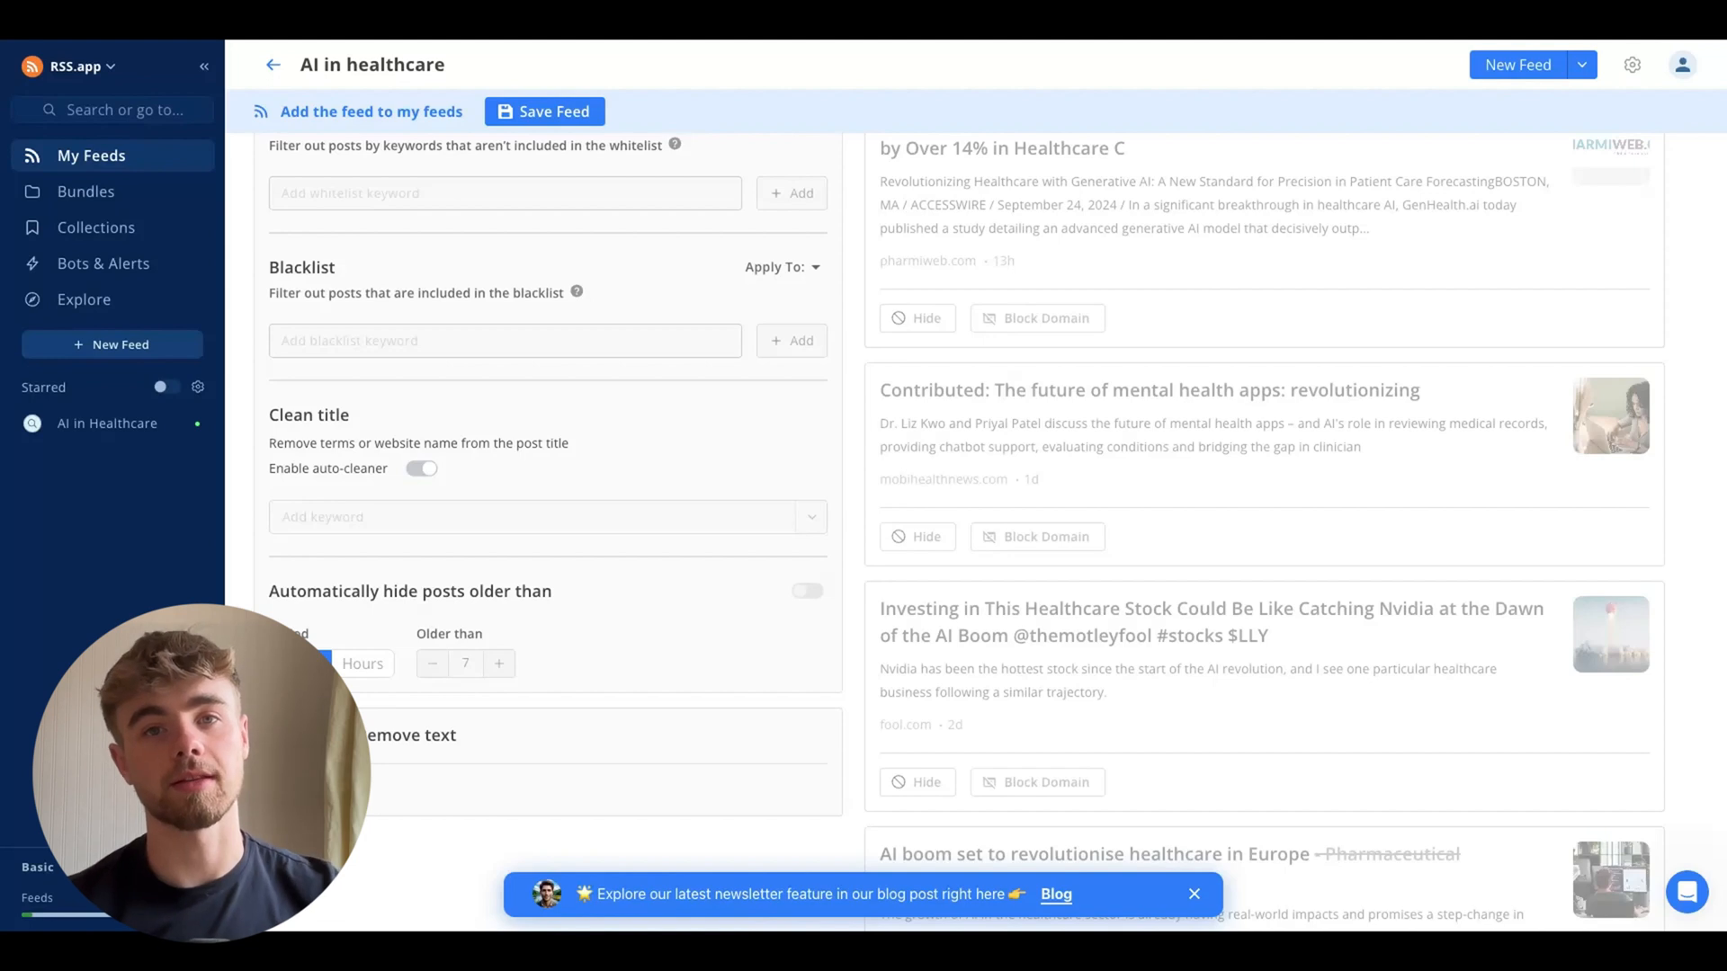
left_click_drag(576, 455, 273, 358)
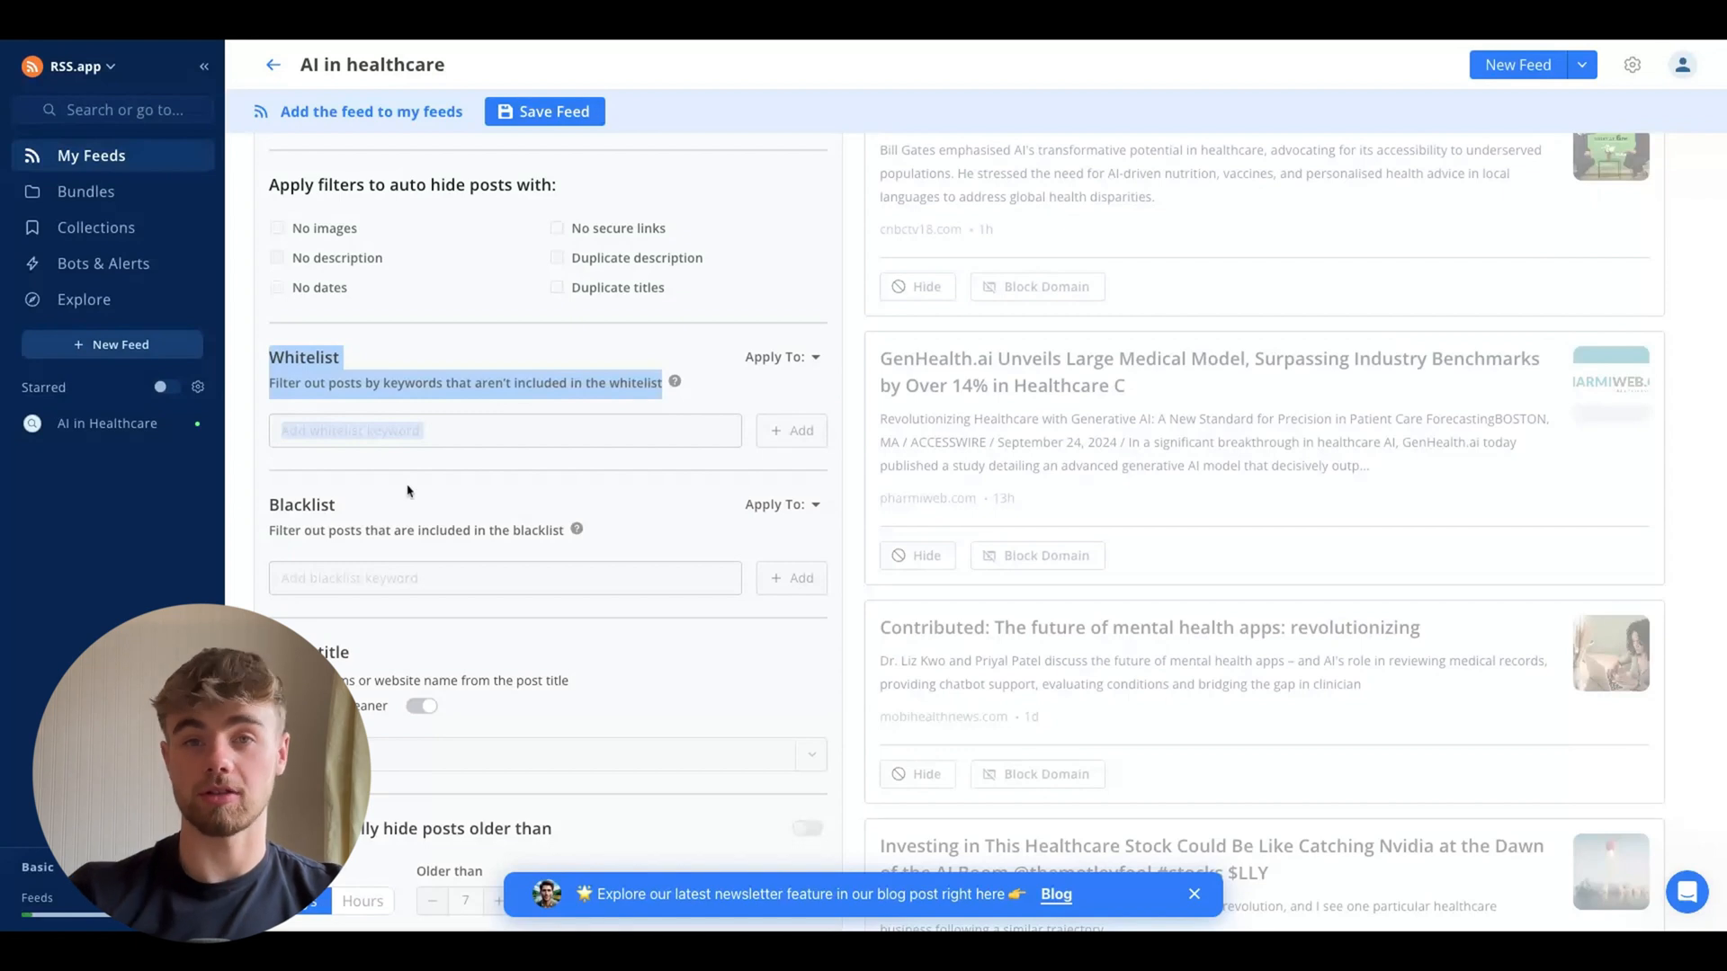
scroll(408, 491, "up", 2)
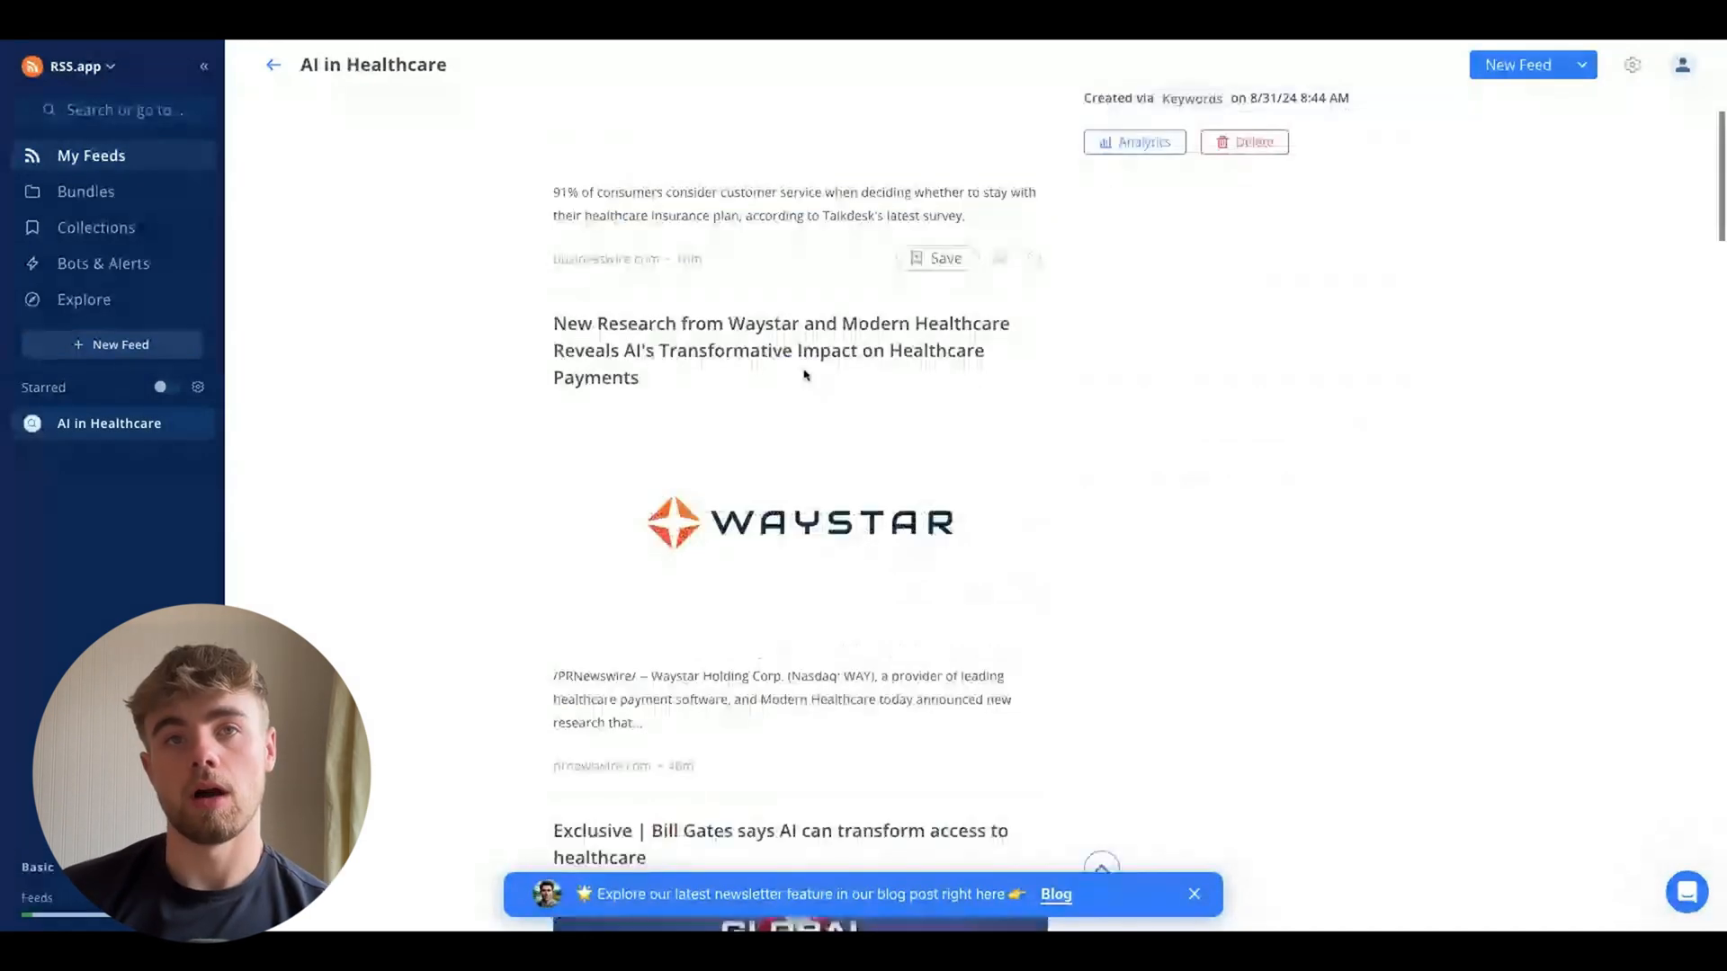
Open the saved AI in Healthcare feed and copy its feed URL
scroll(802, 372, "down", 13)
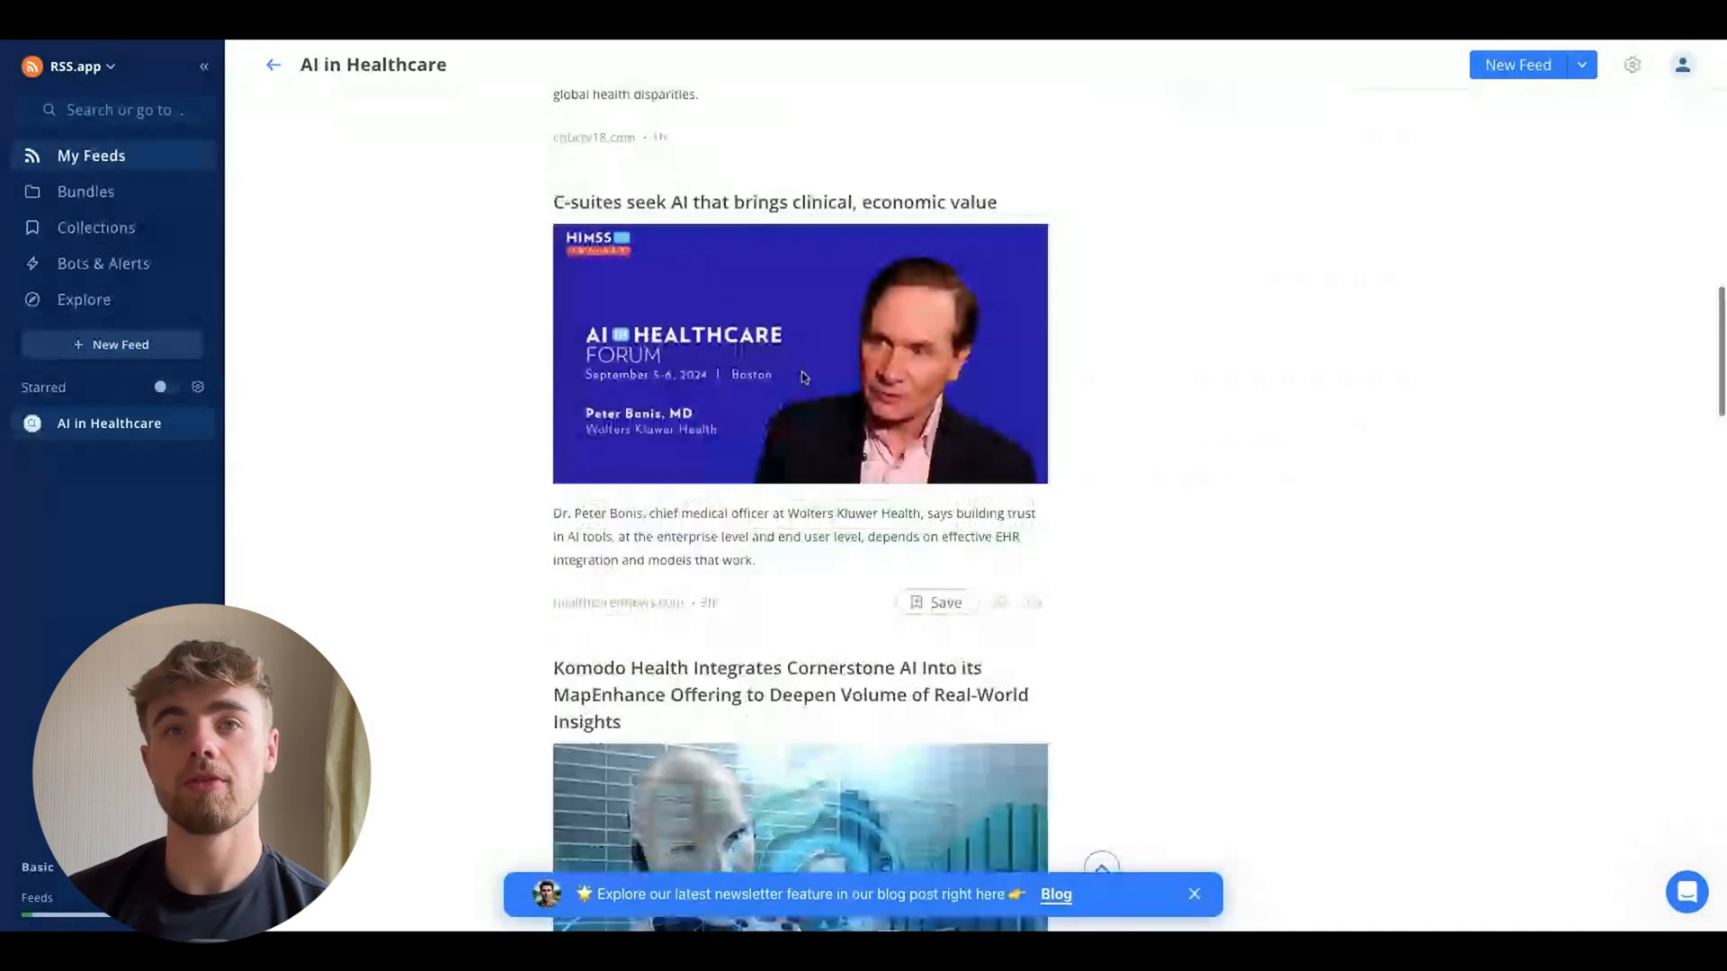
scroll(803, 377, "down", 5)
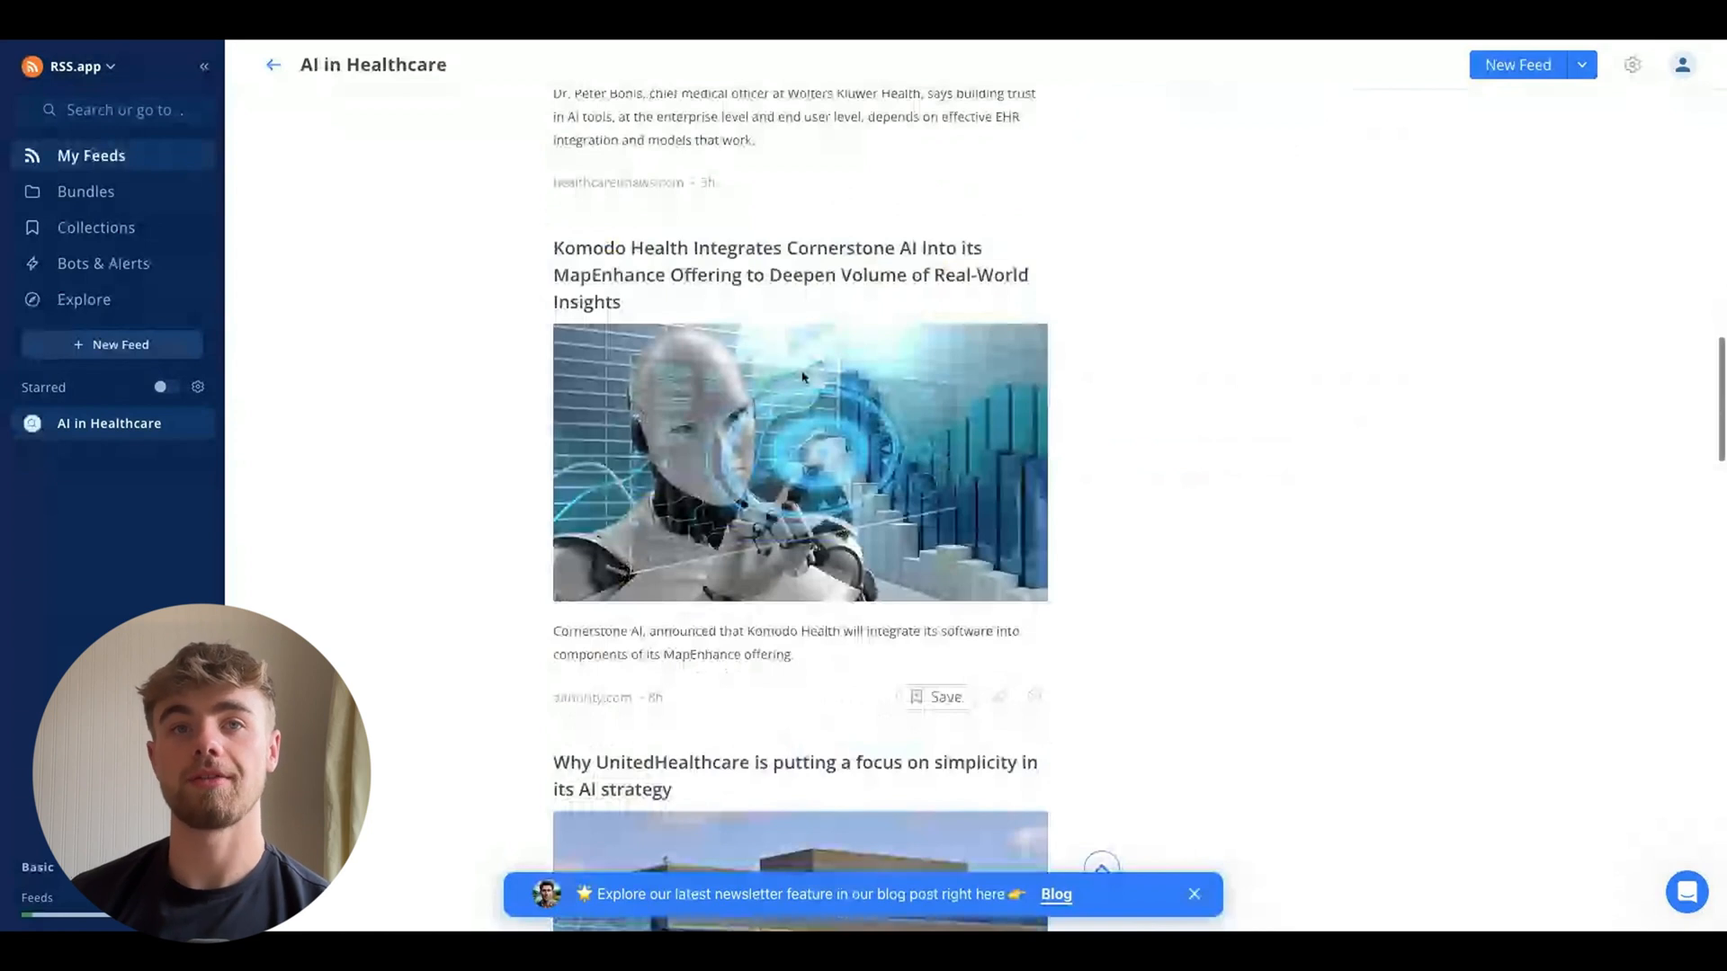
scroll(803, 377, "down", 9)
scroll(803, 376, "down", 8)
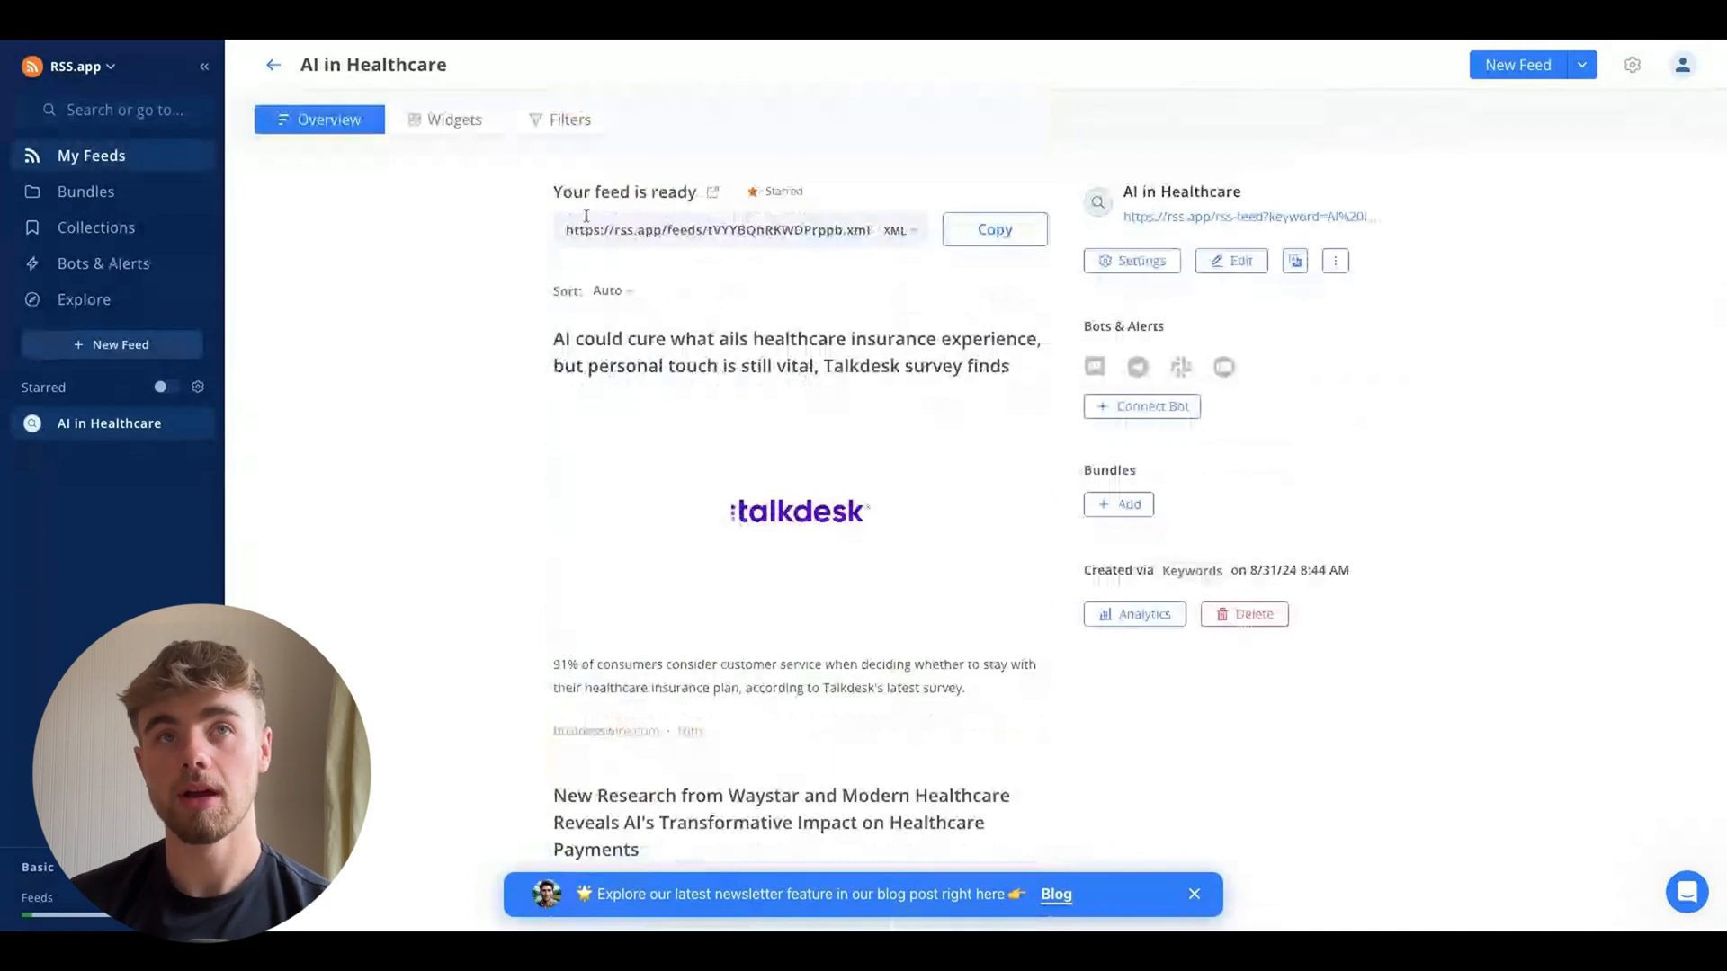
left_click(979, 243)
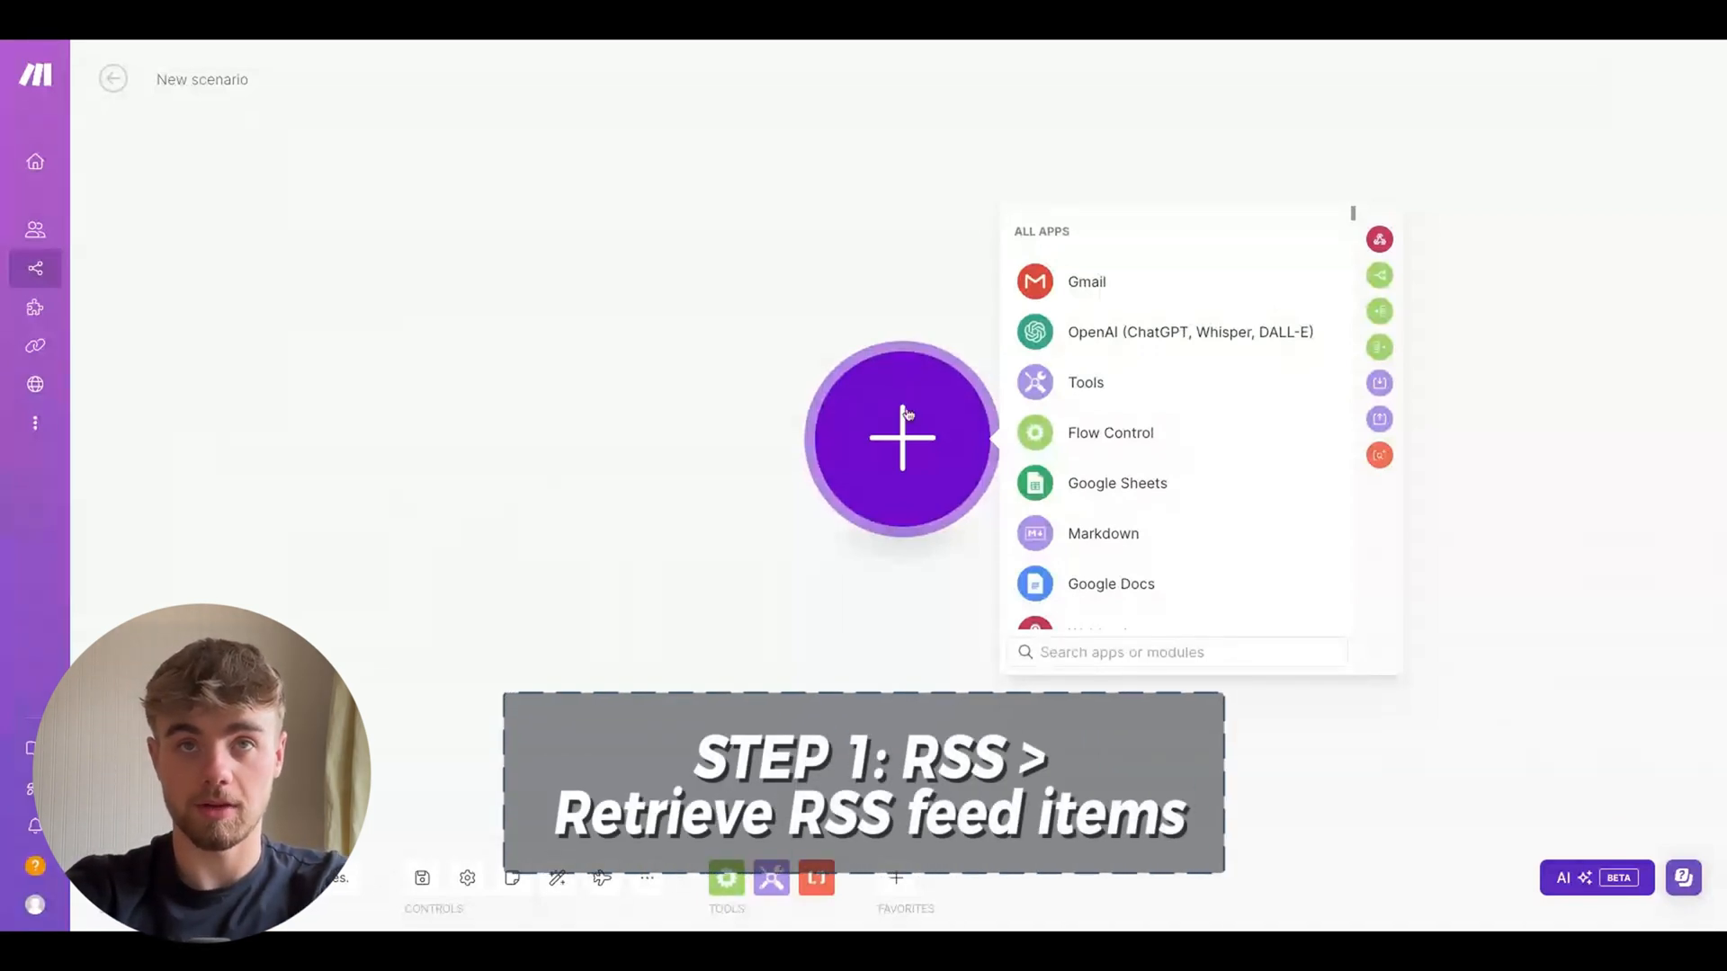
Add an RSS "Retrieve RSS feed items" module to the new scenario
type("ret")
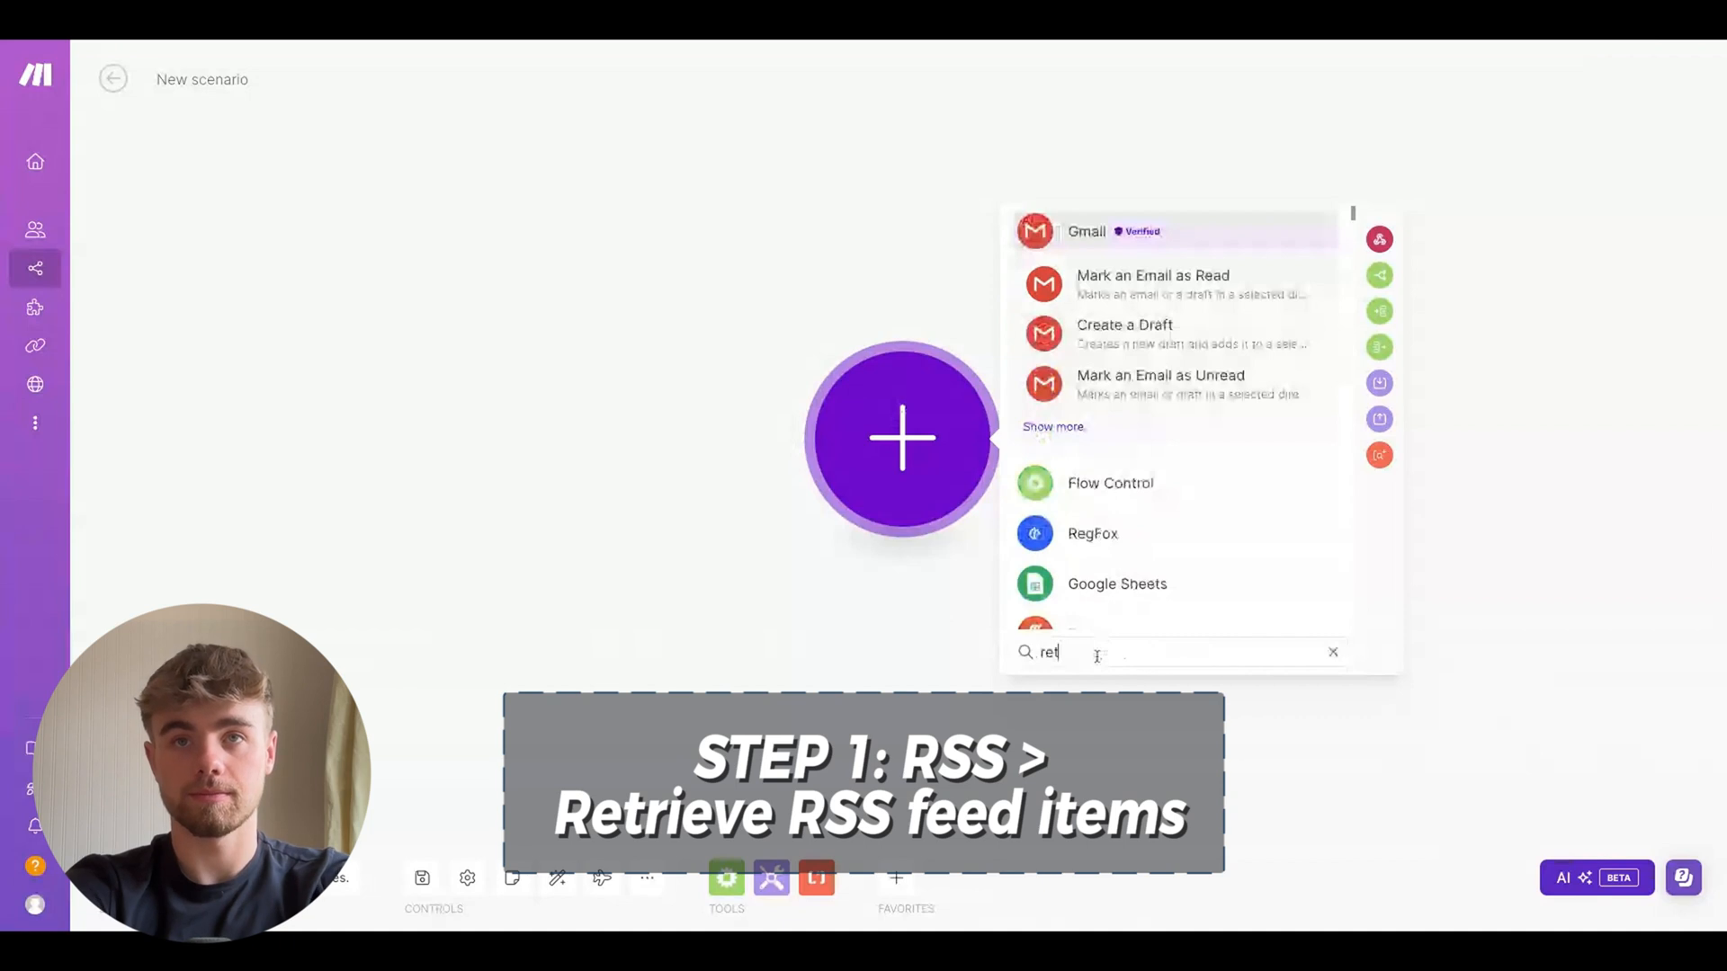
type("r")
left_click(1076, 497)
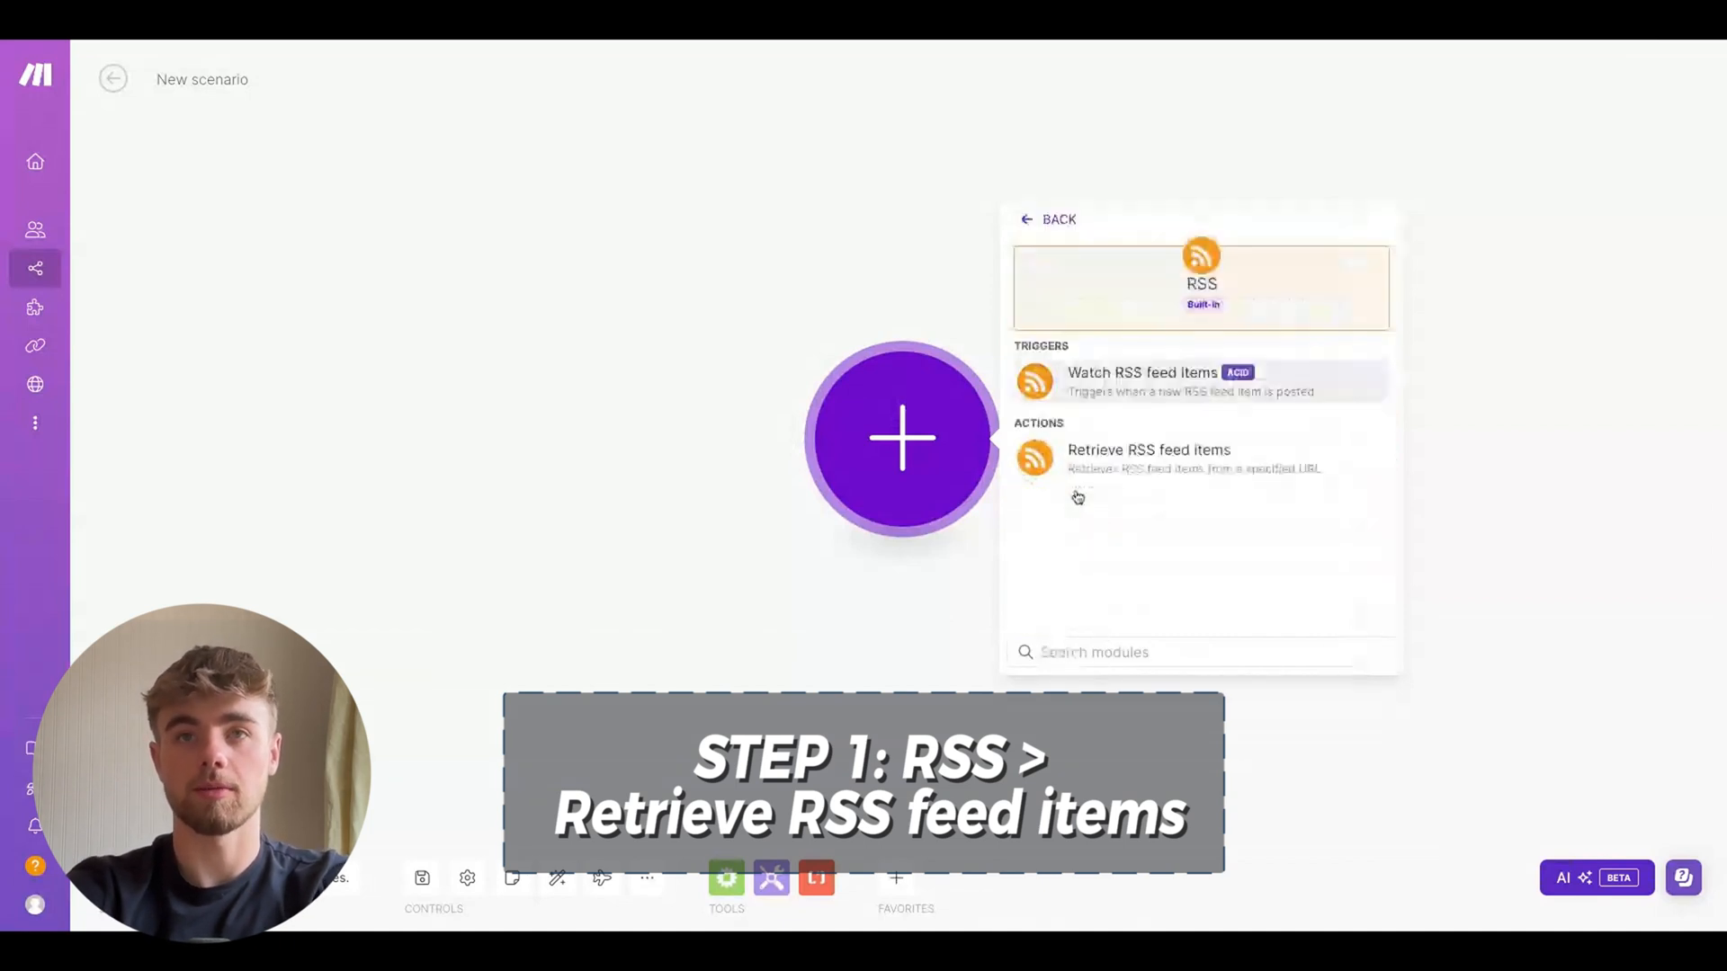
left_click(1108, 453)
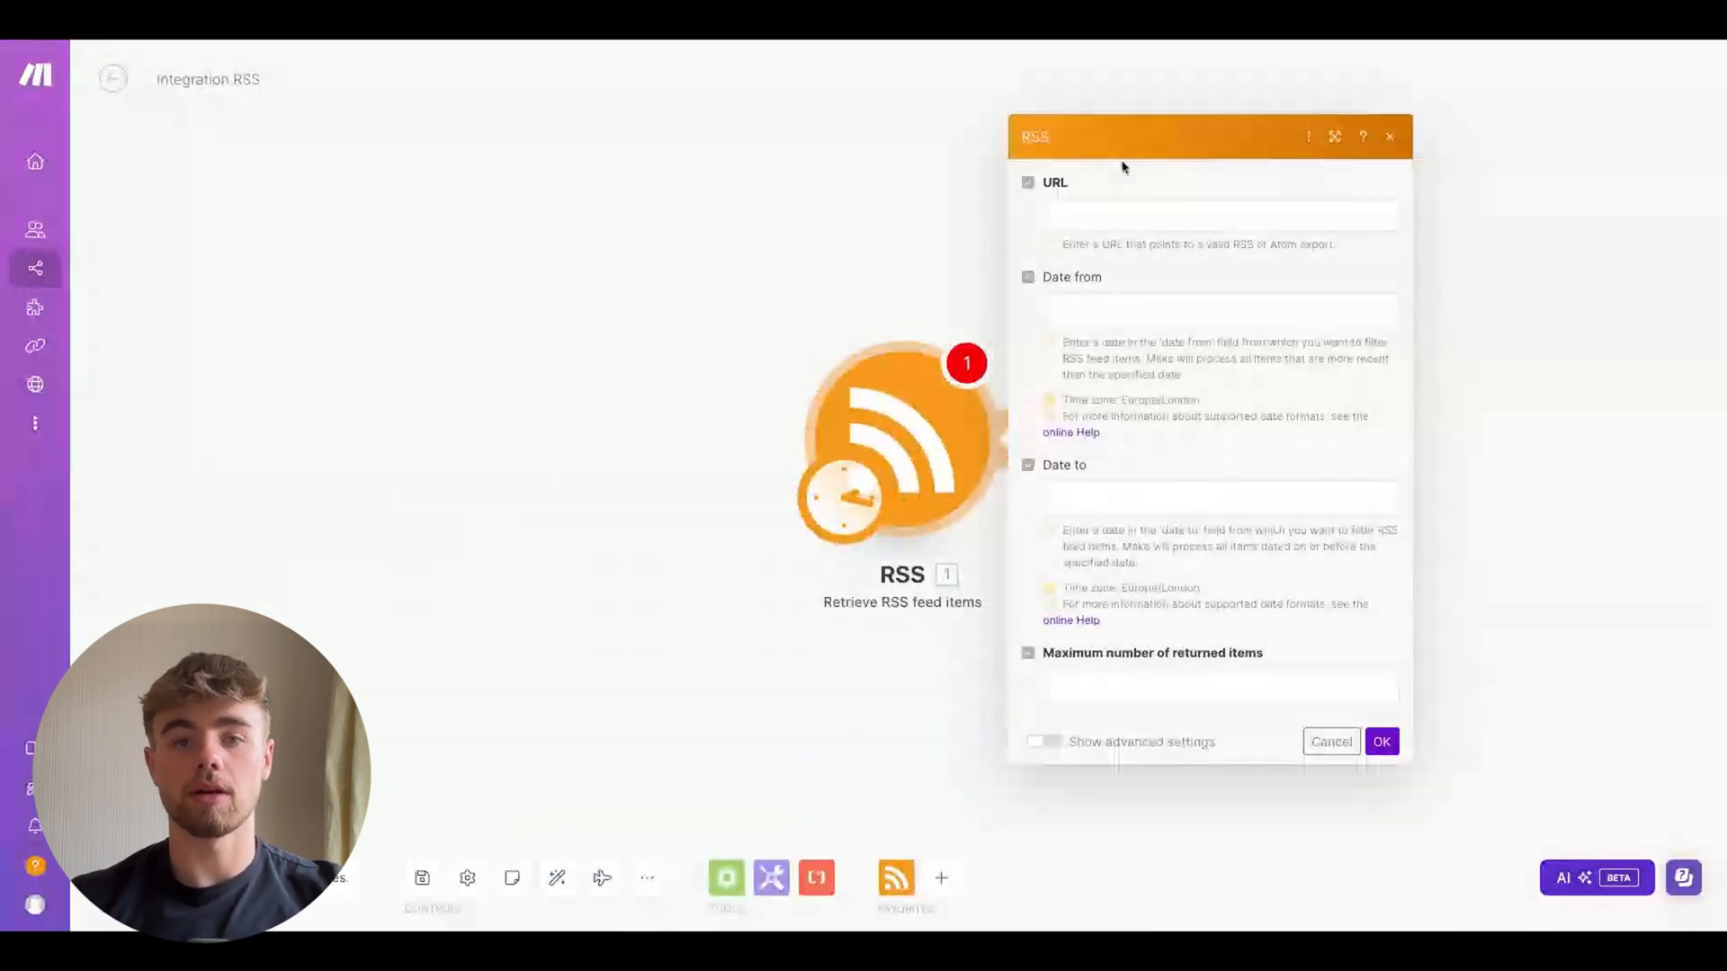
Paste the feed URL into the module's URL field and set the maximum number of returned items to 1
left_click(1116, 213)
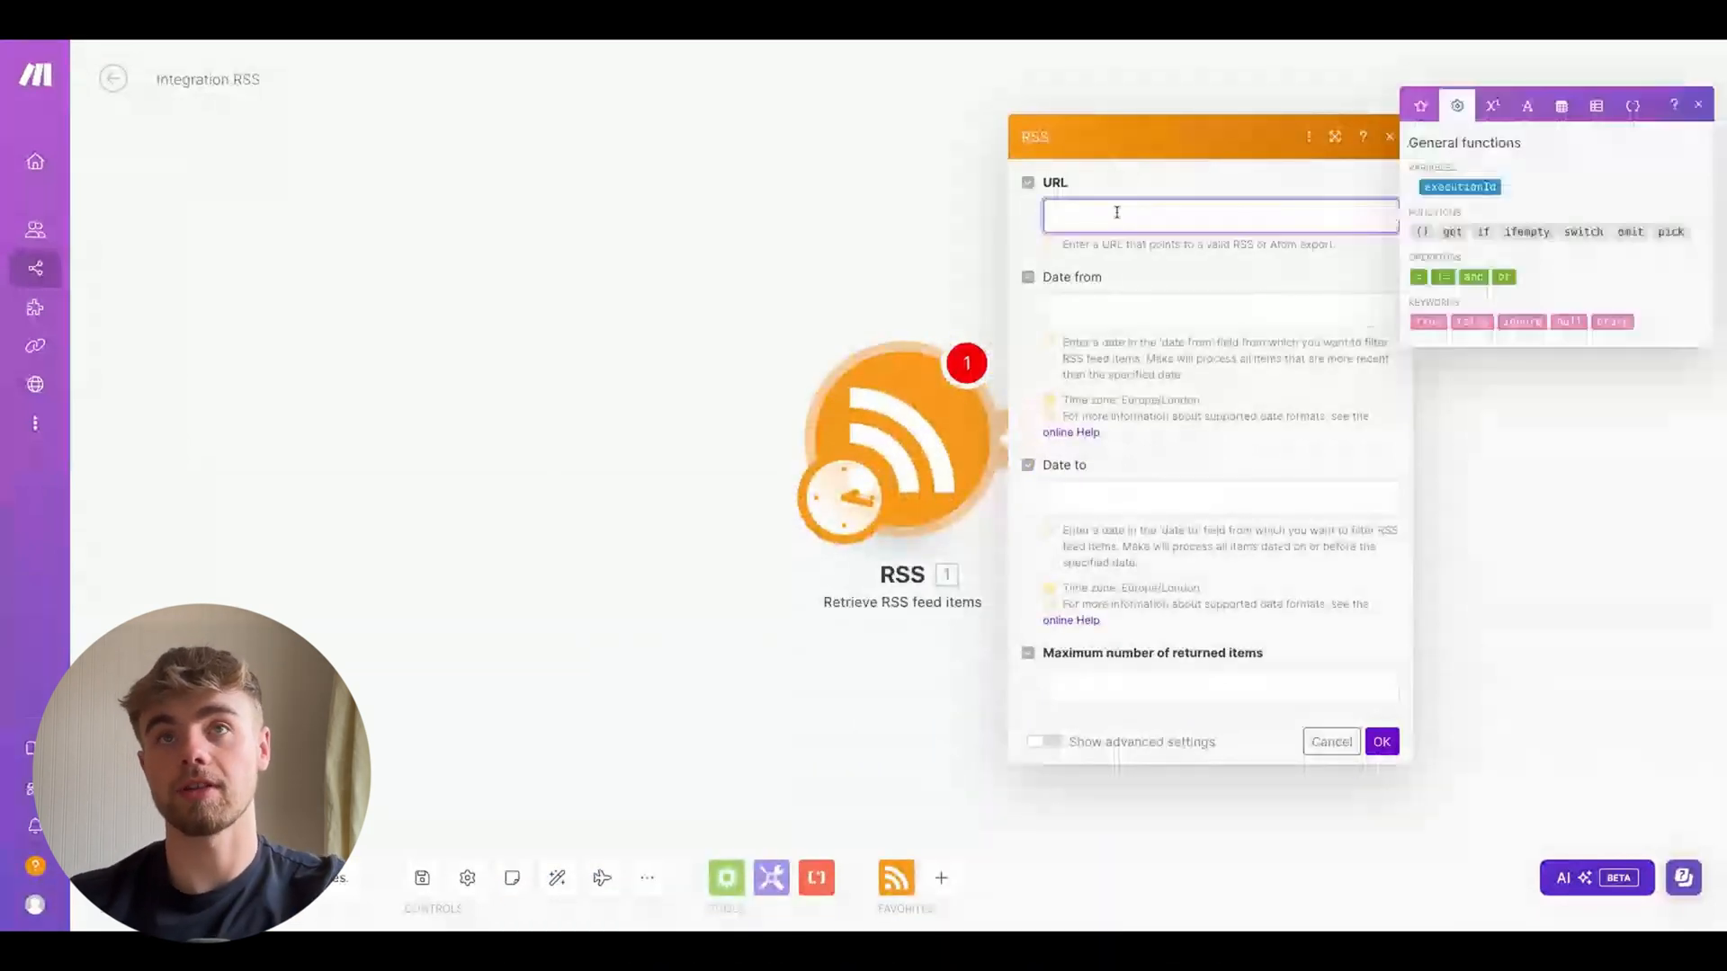
key("ctrl+v")
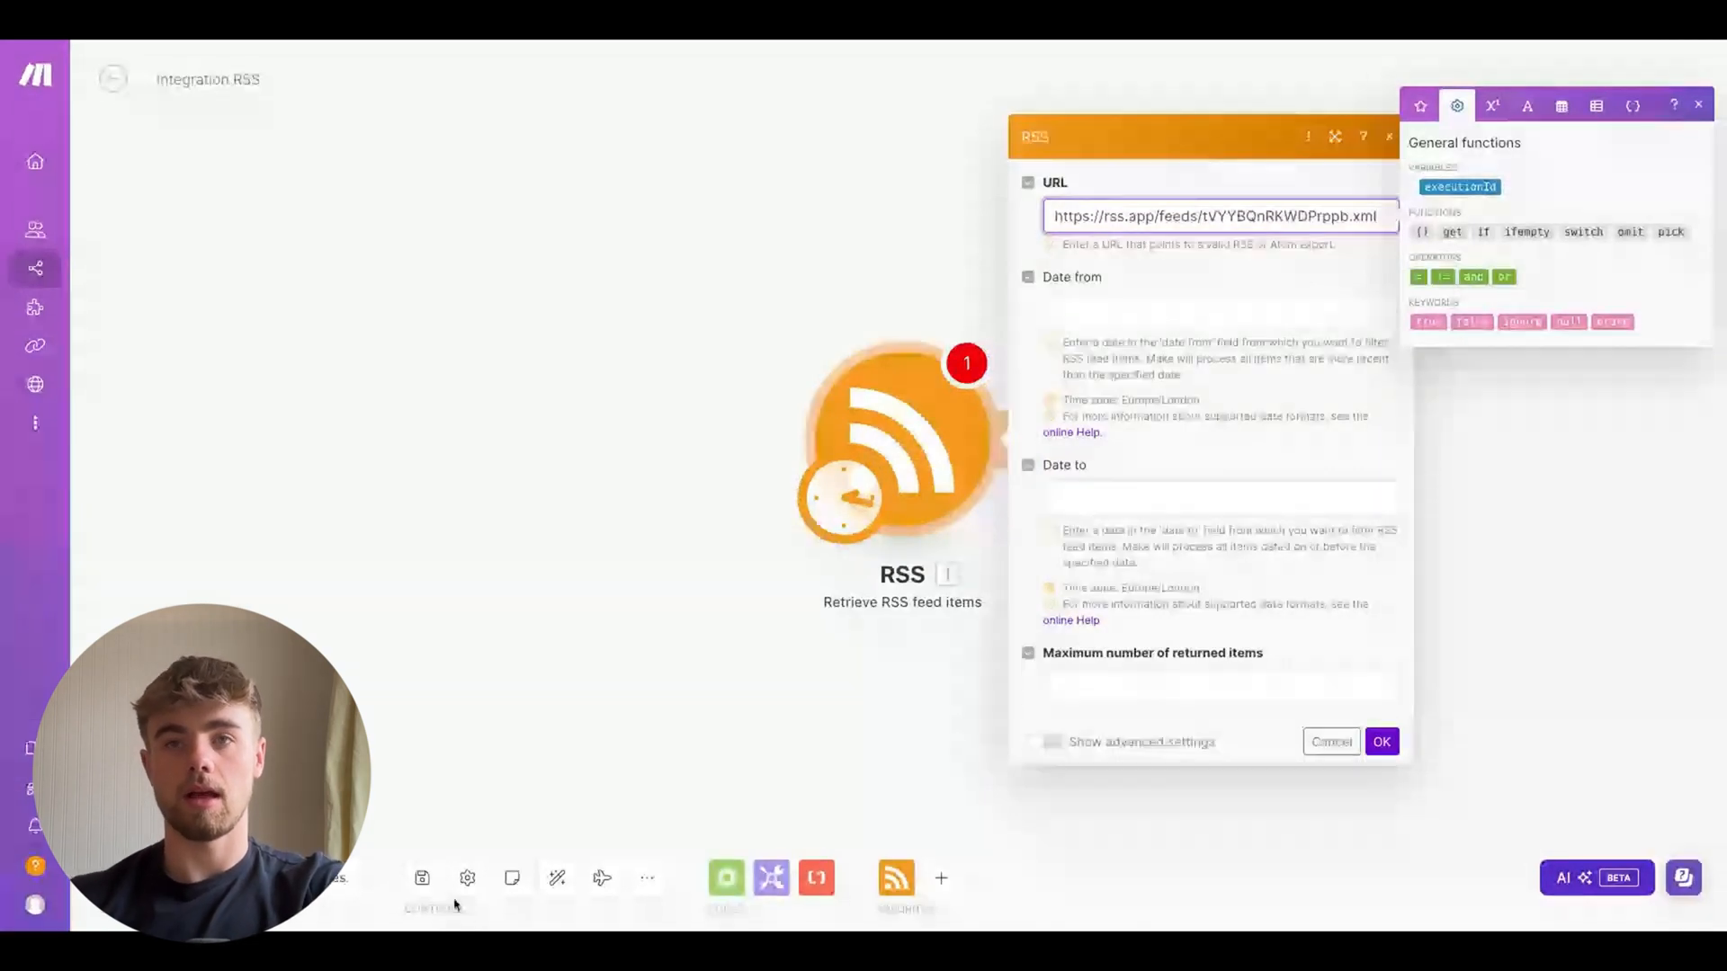
left_click(1144, 684)
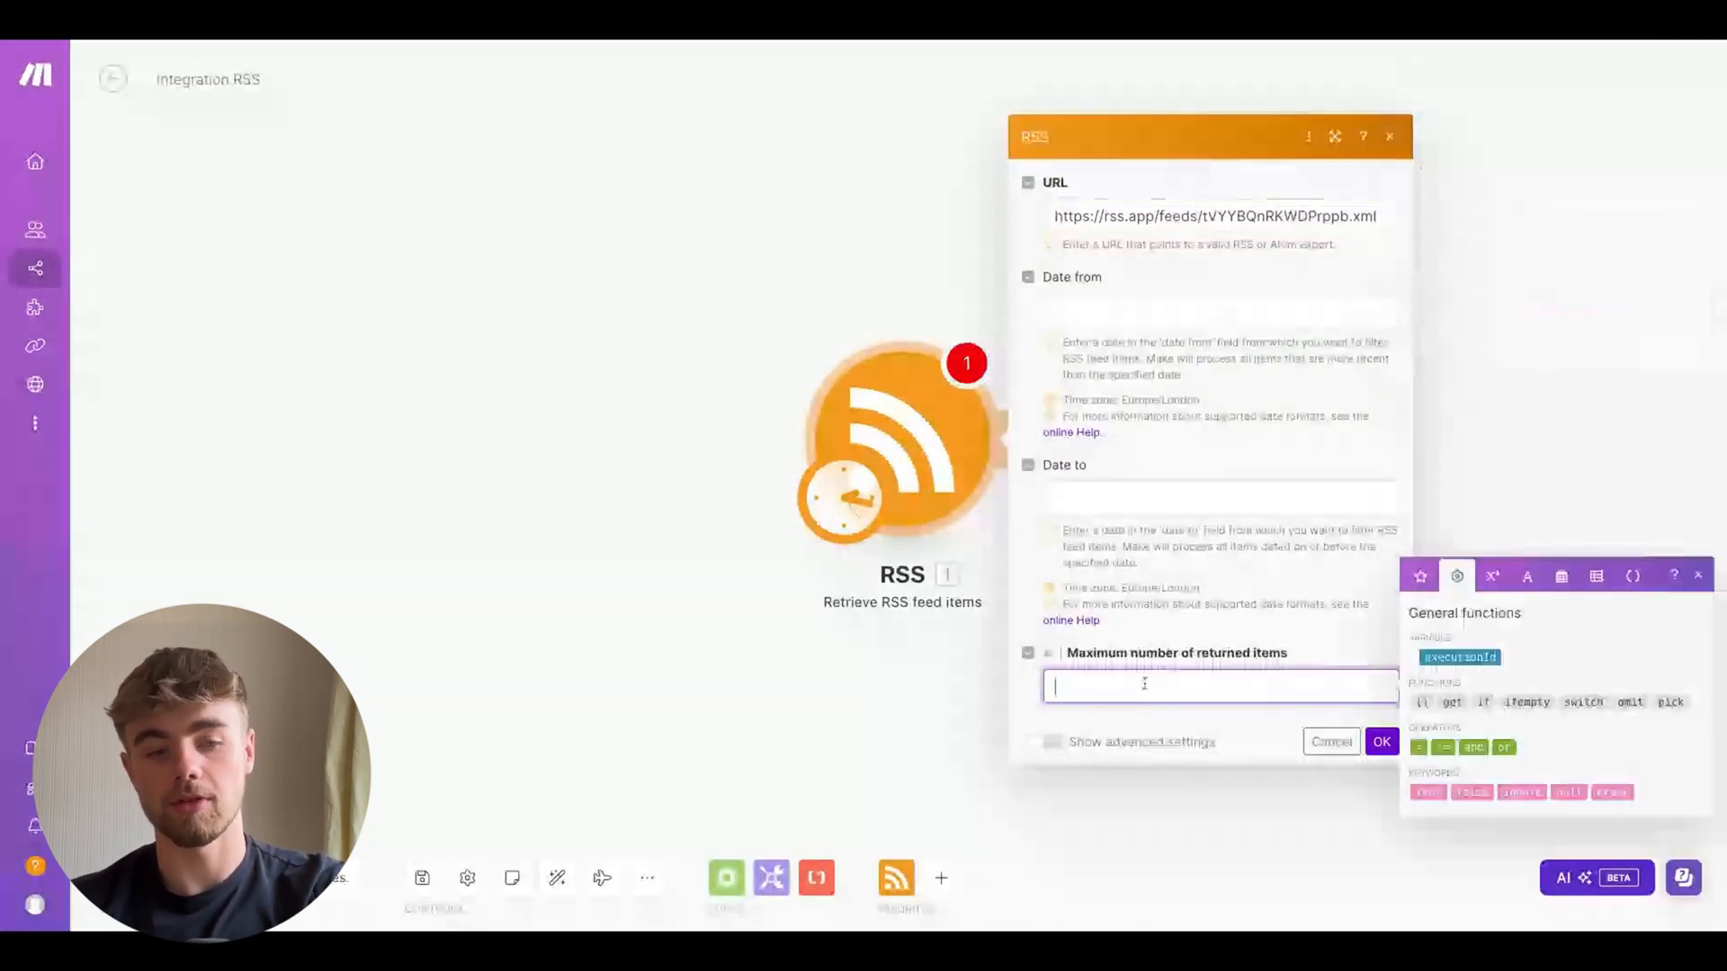
type("1")
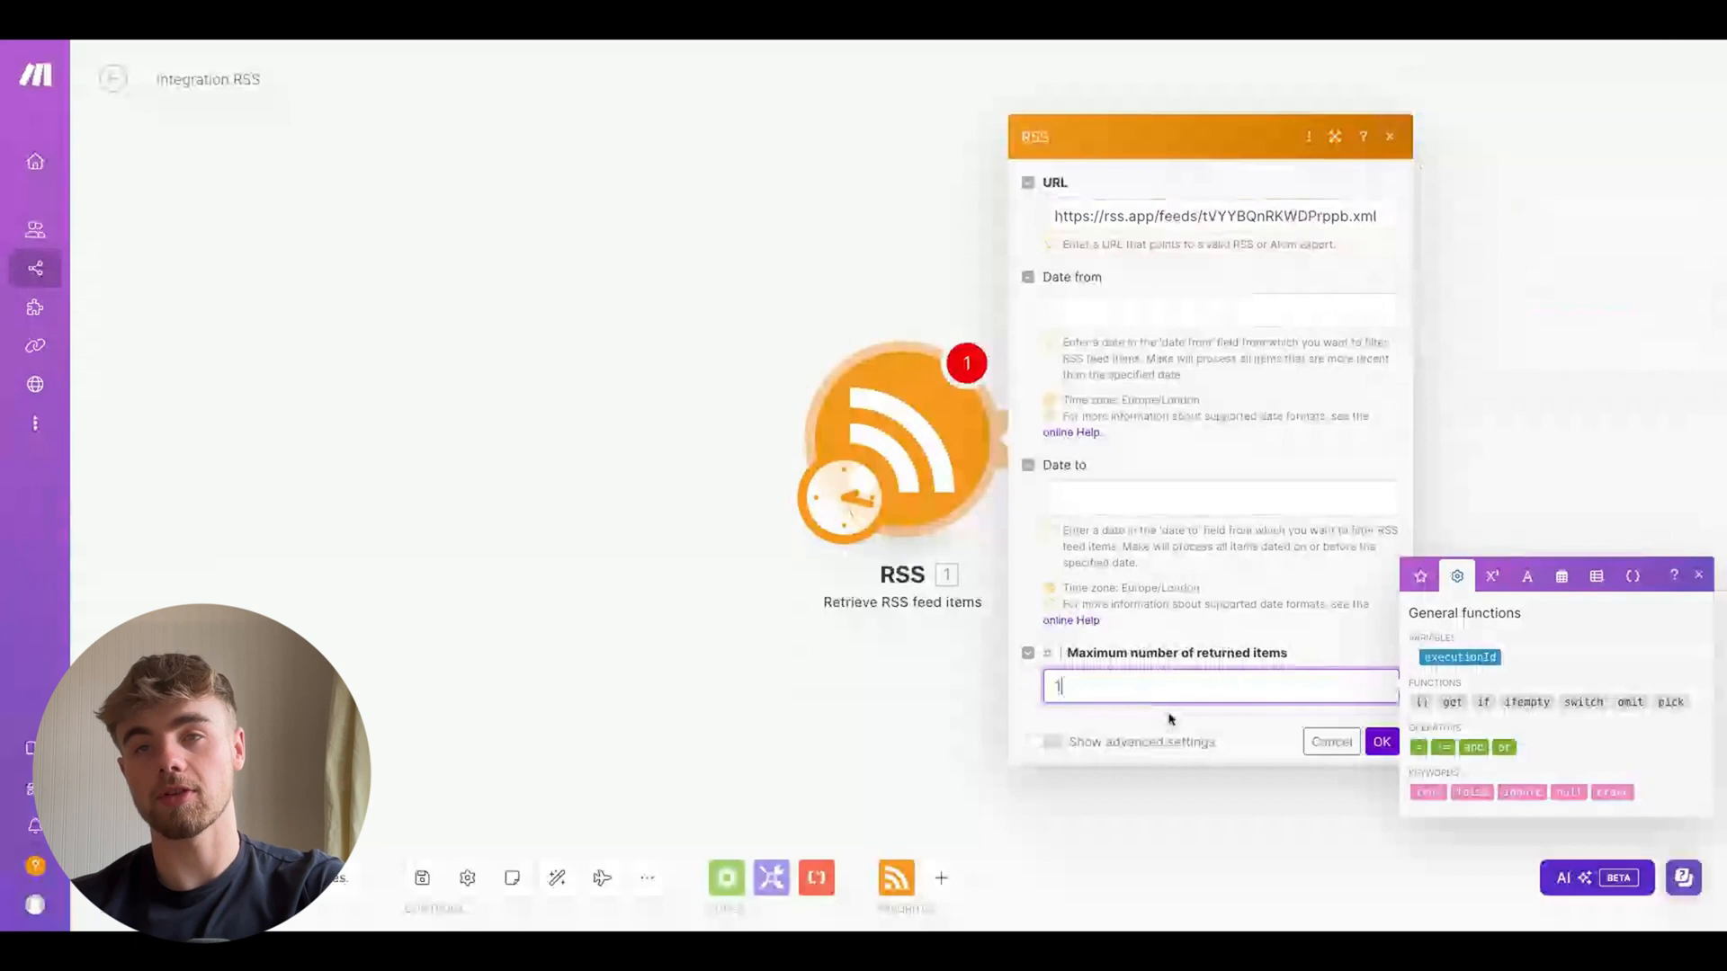
Save the RSS module settings and inspect the retrieved feed item's output bundle from a test run
left_click(1381, 743)
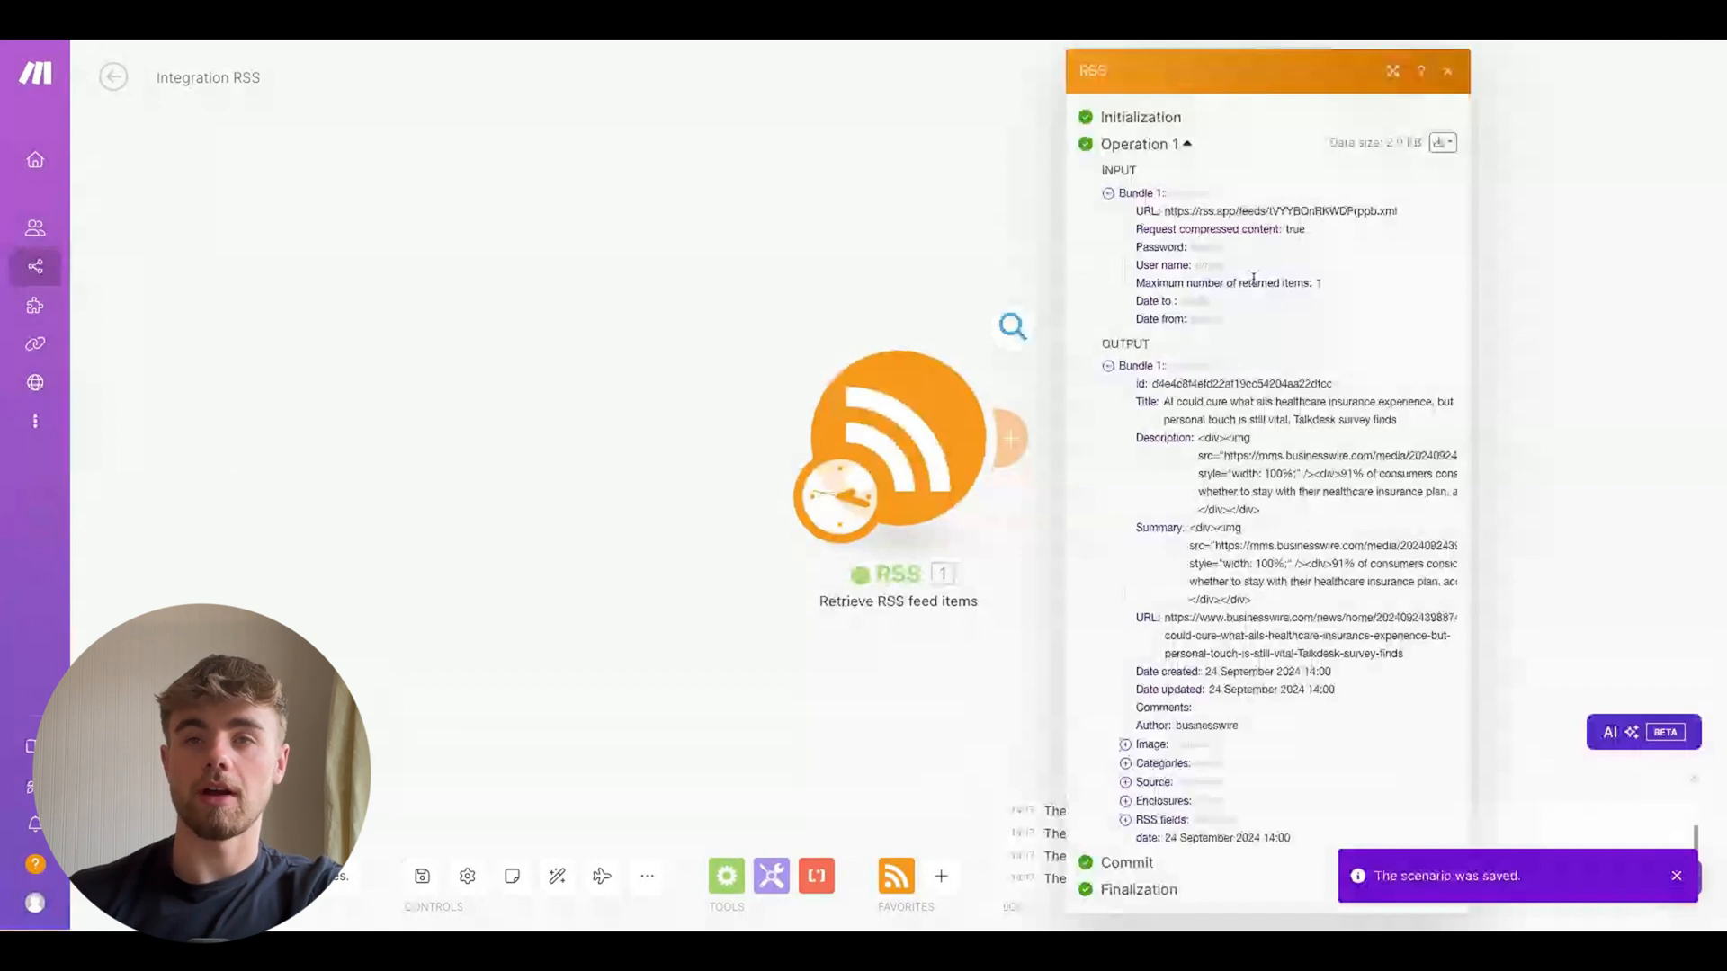
left_click_drag(1352, 420, 1163, 405)
triple_click(1164, 405)
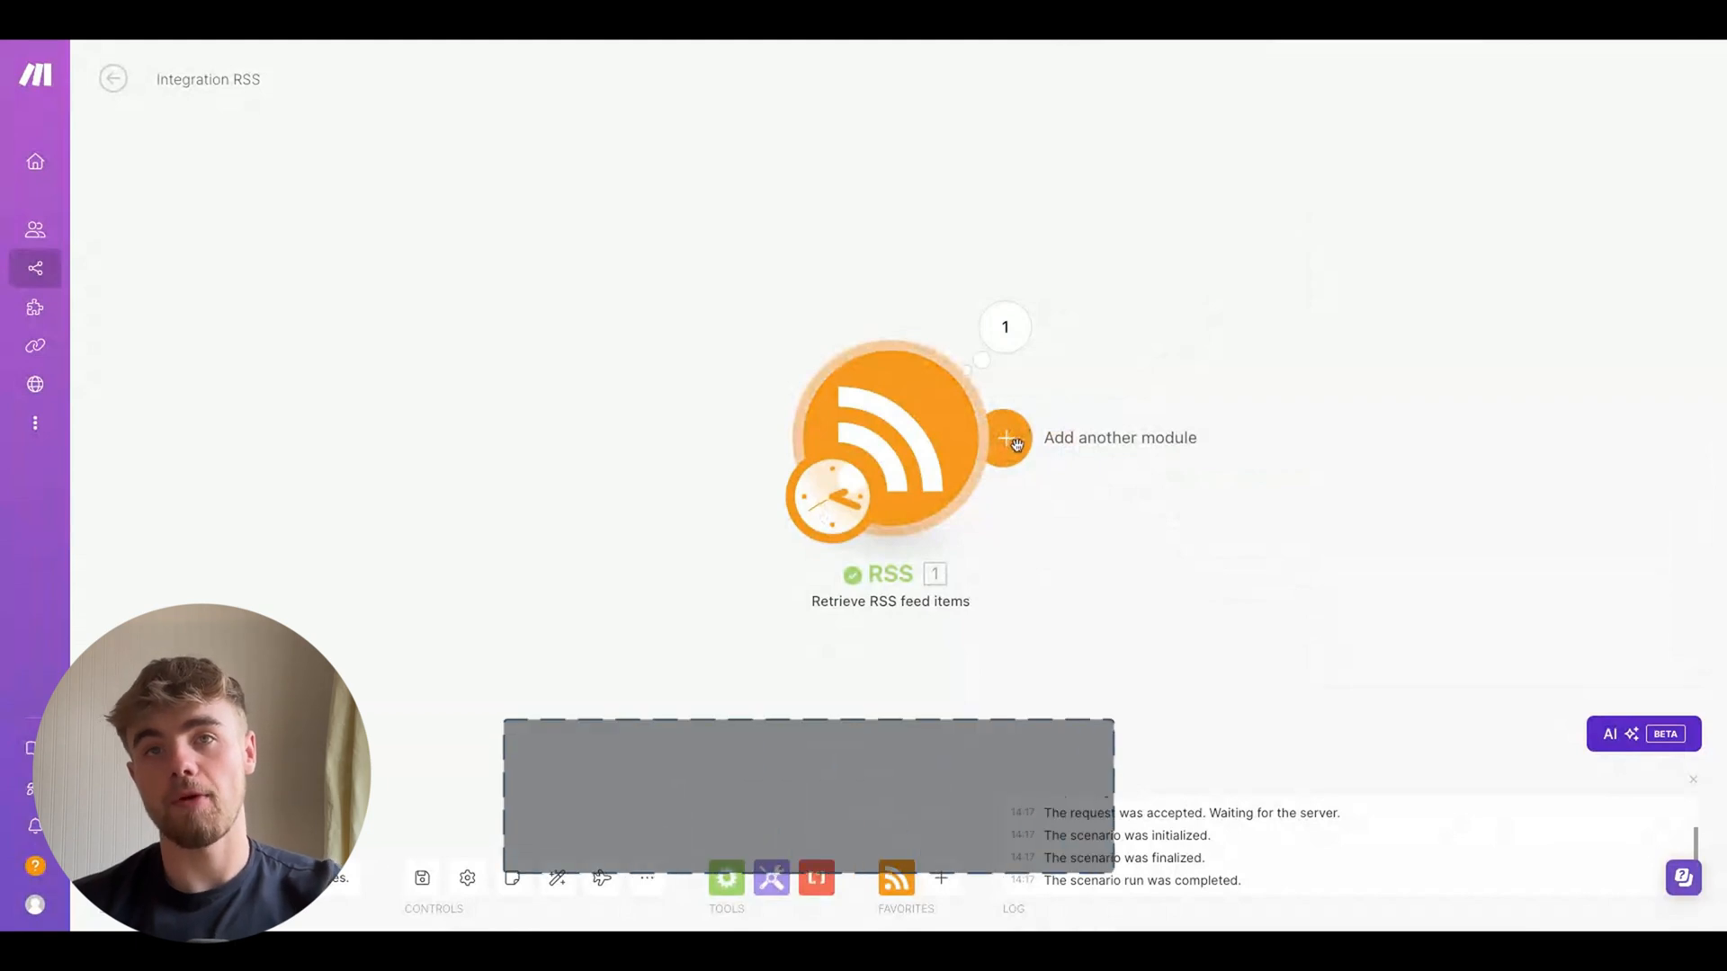
Add an HTTP "Get a file" module after the RSS module and map the RSS item's URL into its URL field
left_click(1010, 438)
left_click(1384, 651)
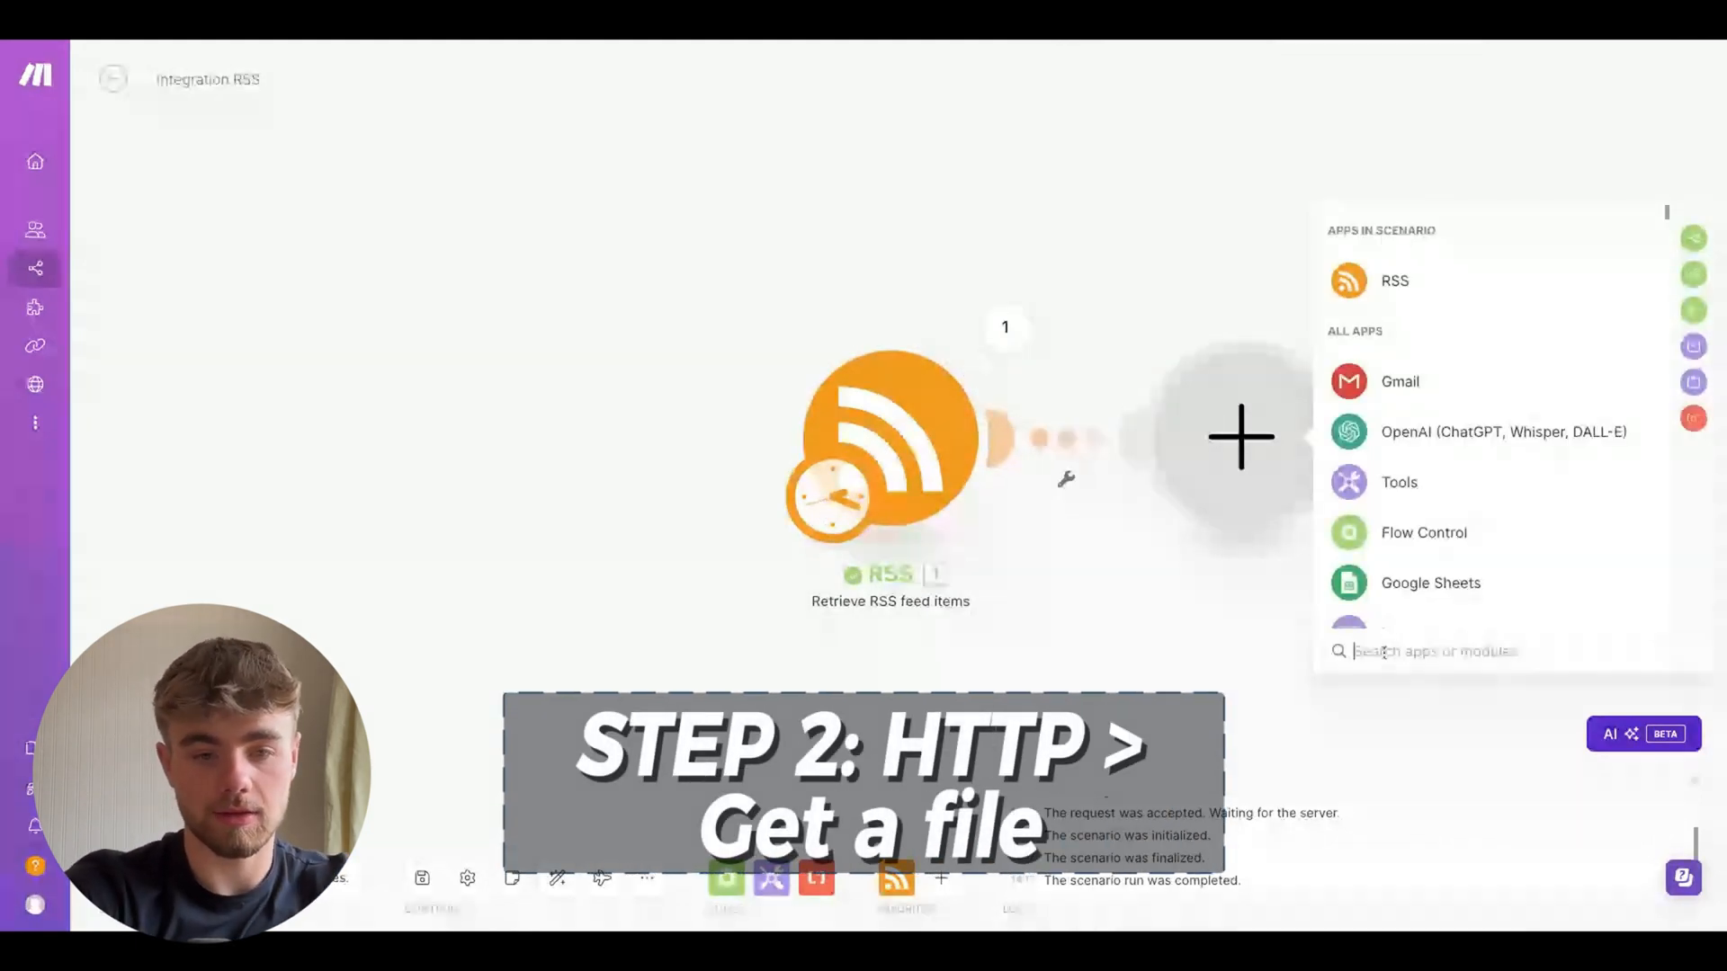
type("HTTO")
key("BackSpace")
type("P get a")
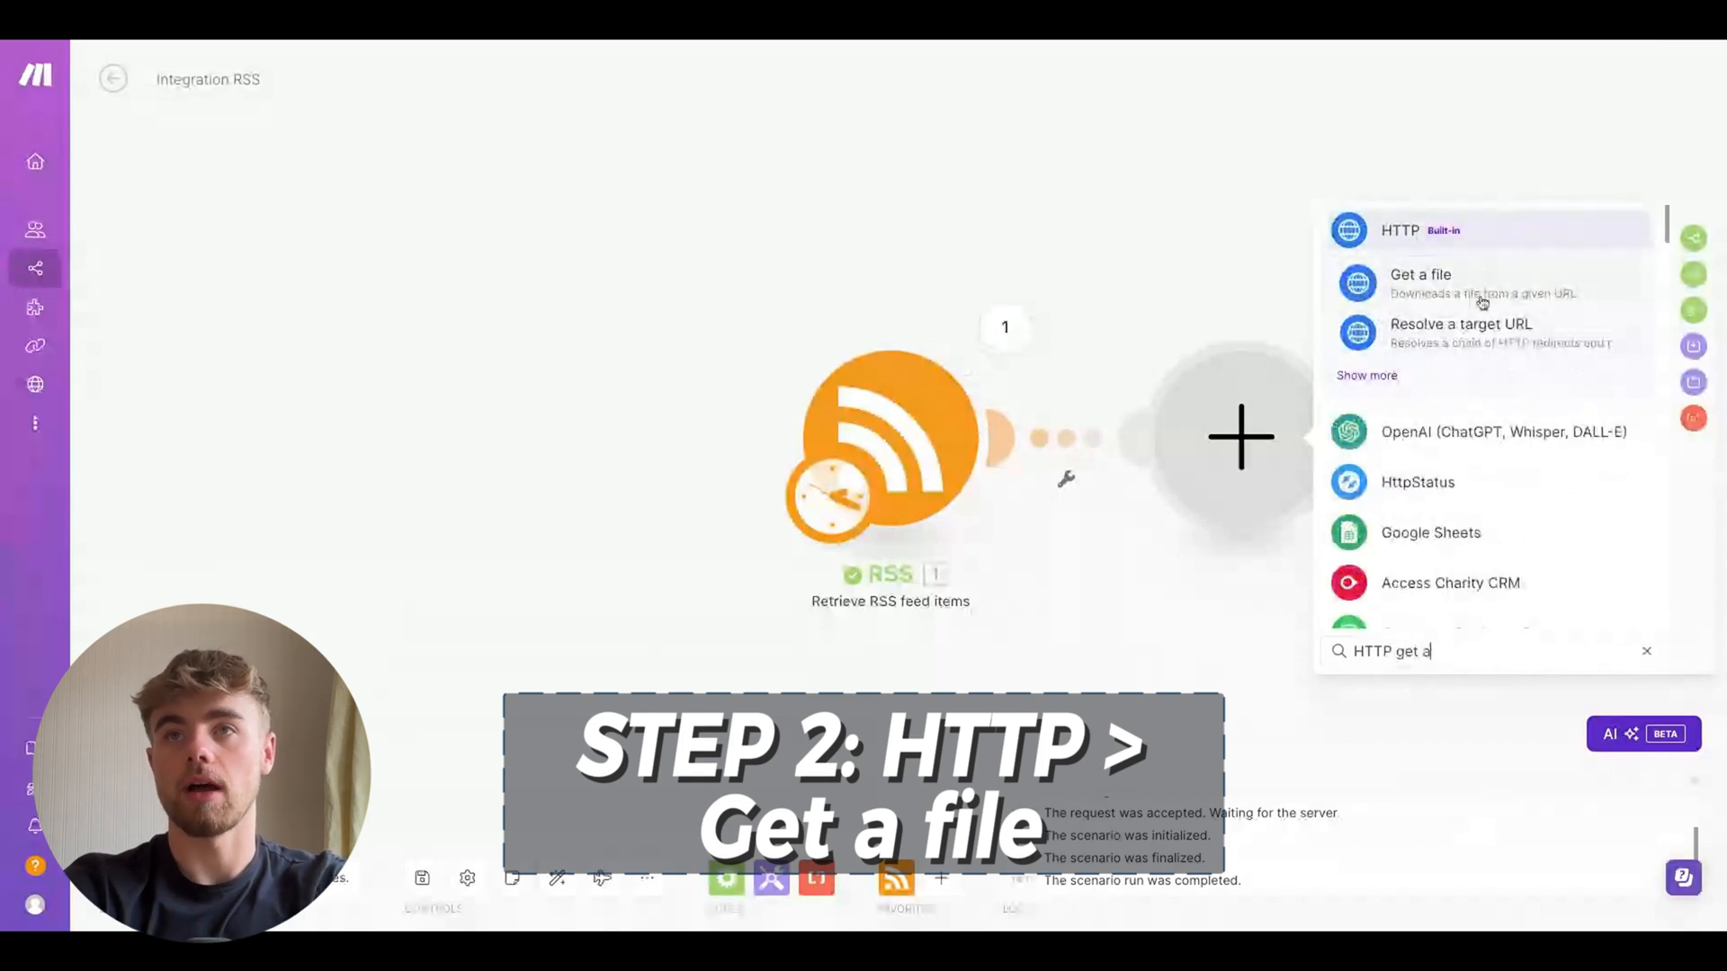
left_click(1478, 297)
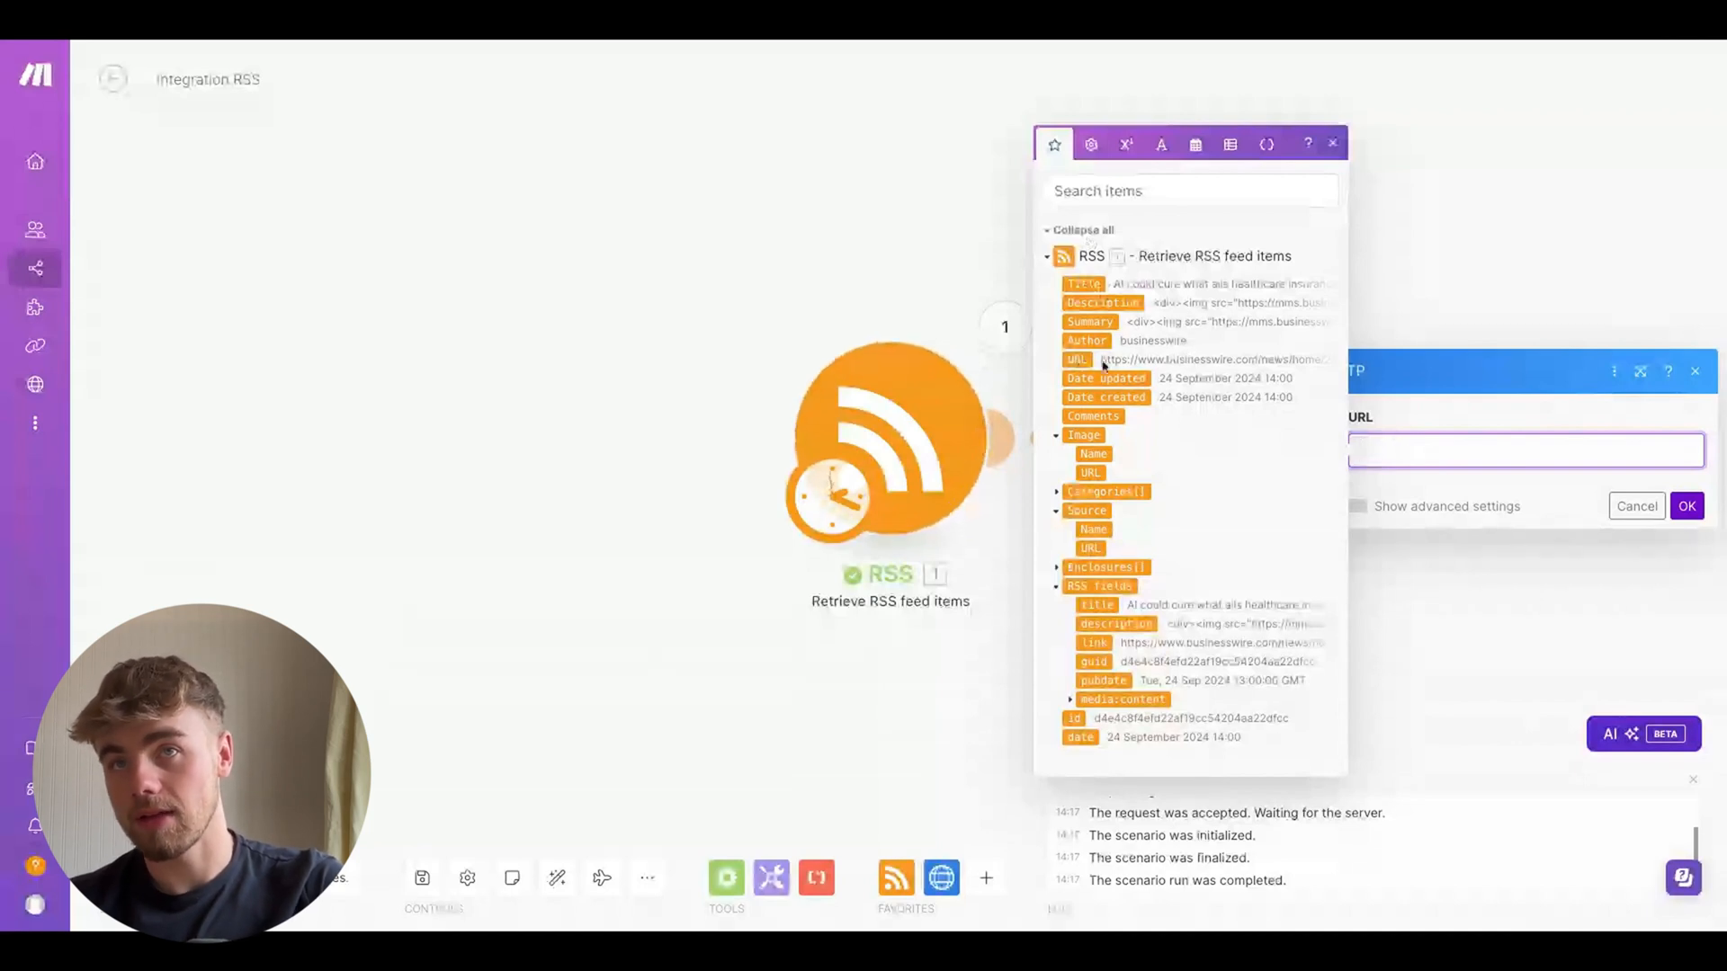
left_click_drag(1076, 360, 1403, 450)
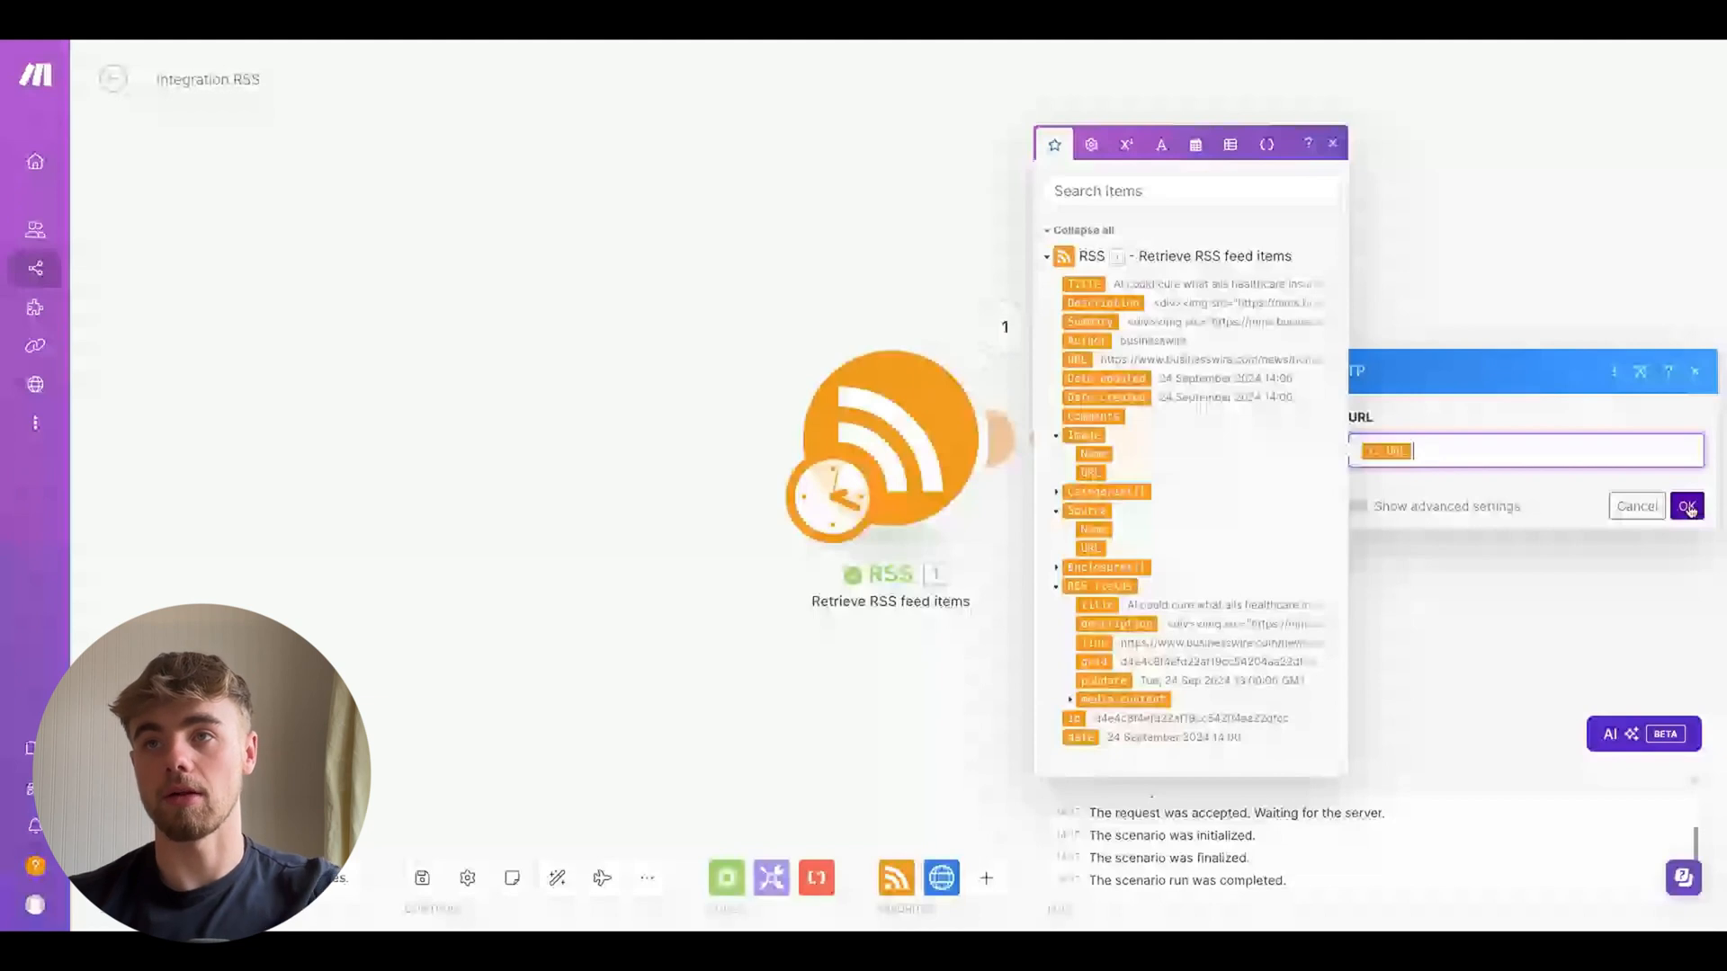
left_click(1687, 507)
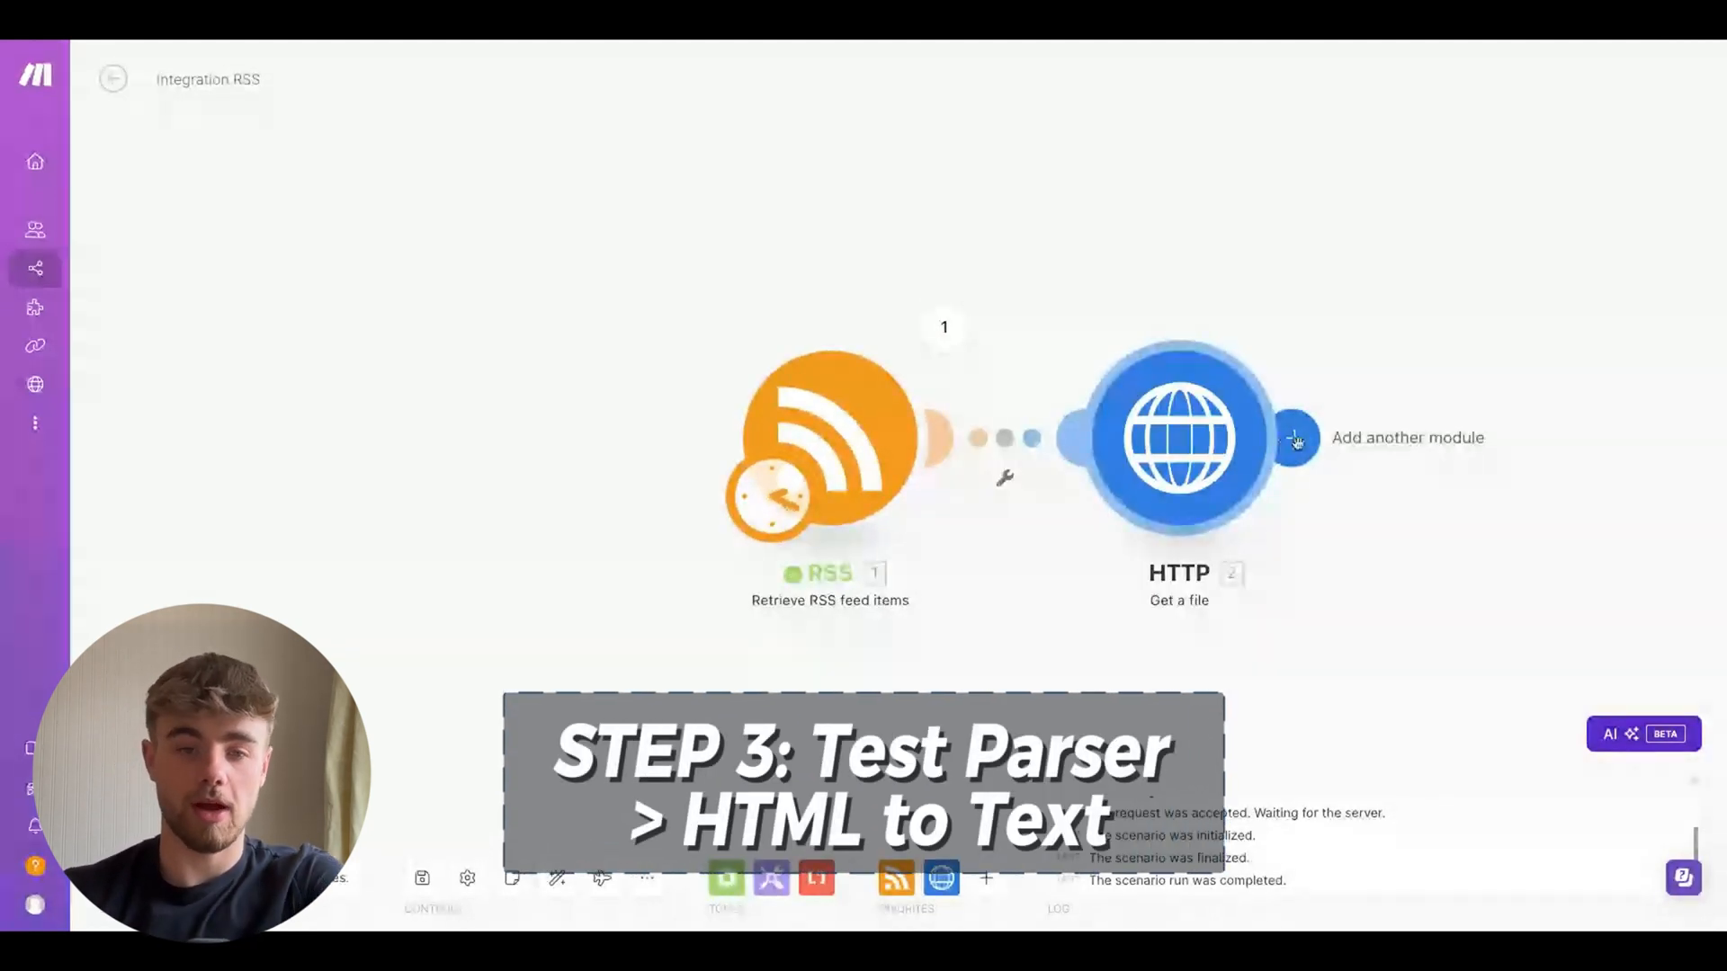
Add a Text parser "HTML to text" module and map the HTTP module's Data into its HTML field
left_click(1297, 440)
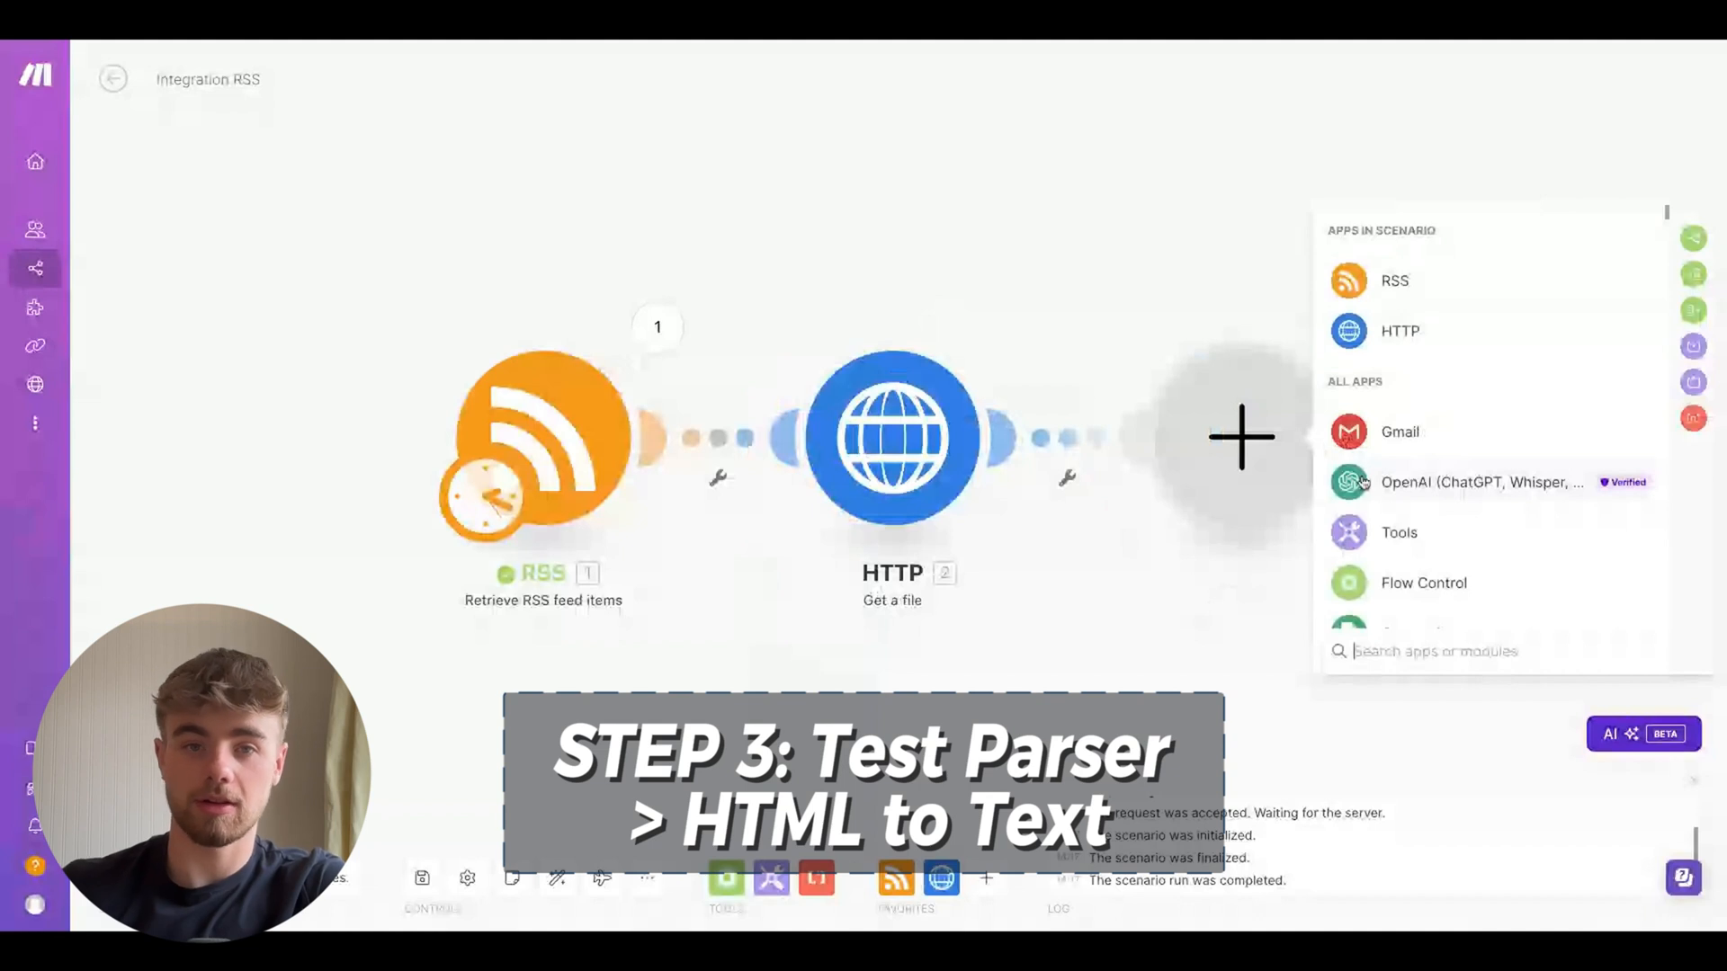
type("HTML")
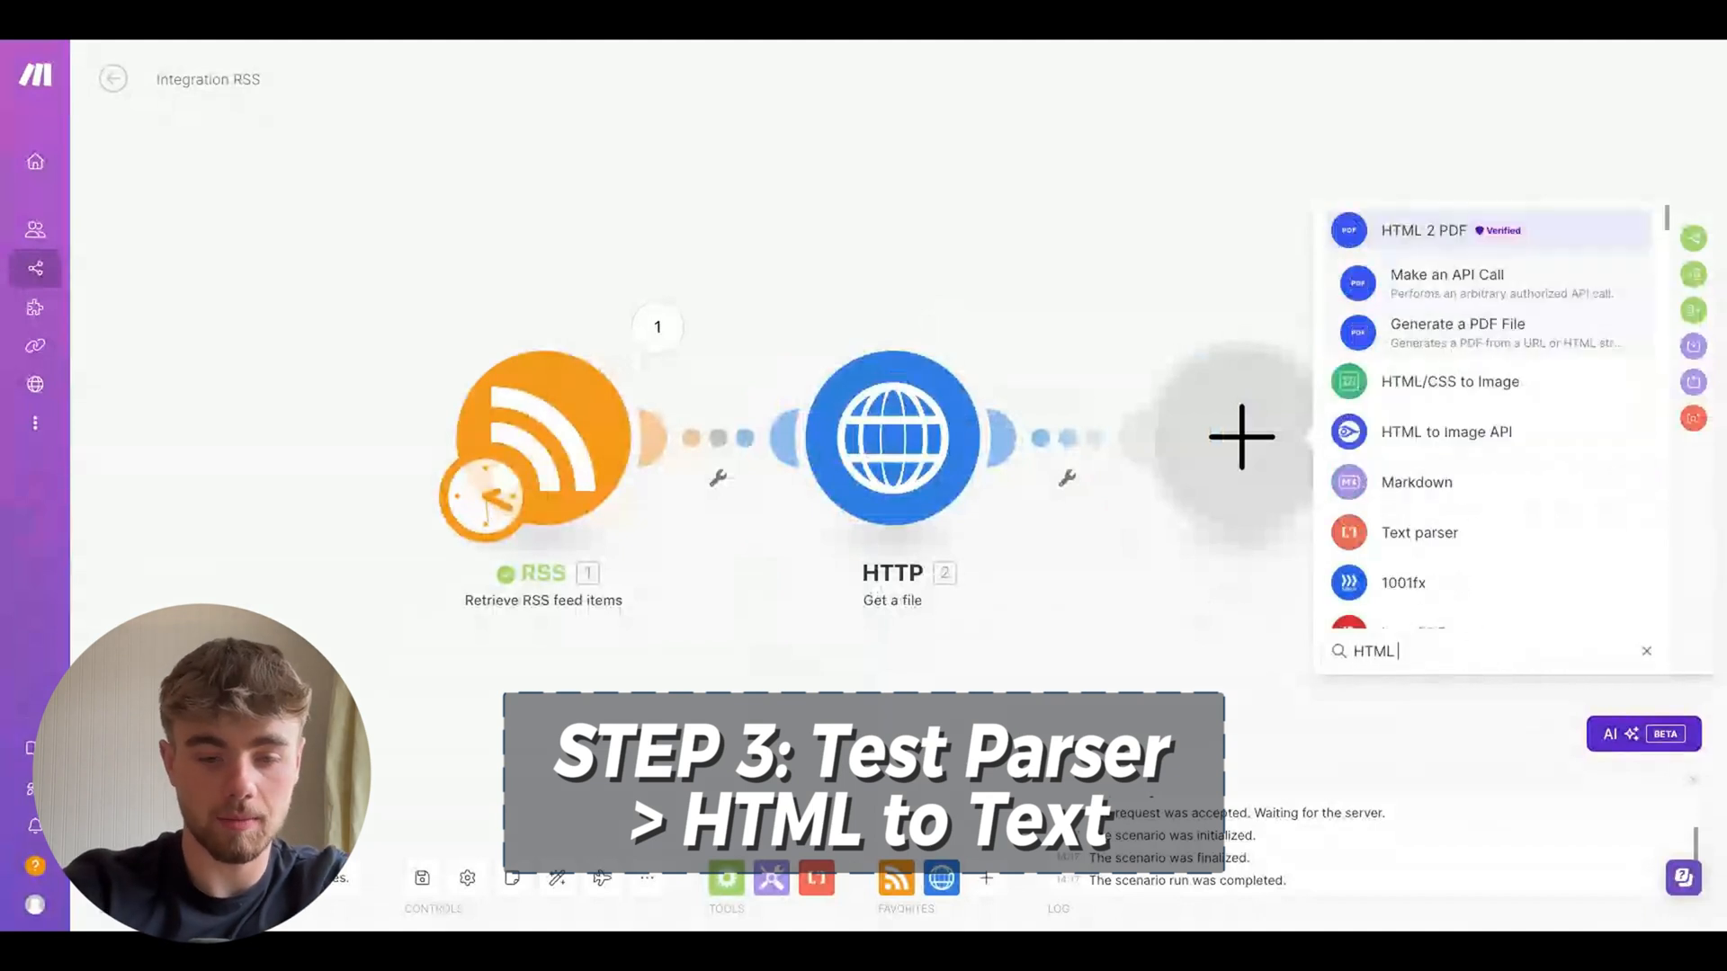
left_click(1409, 472)
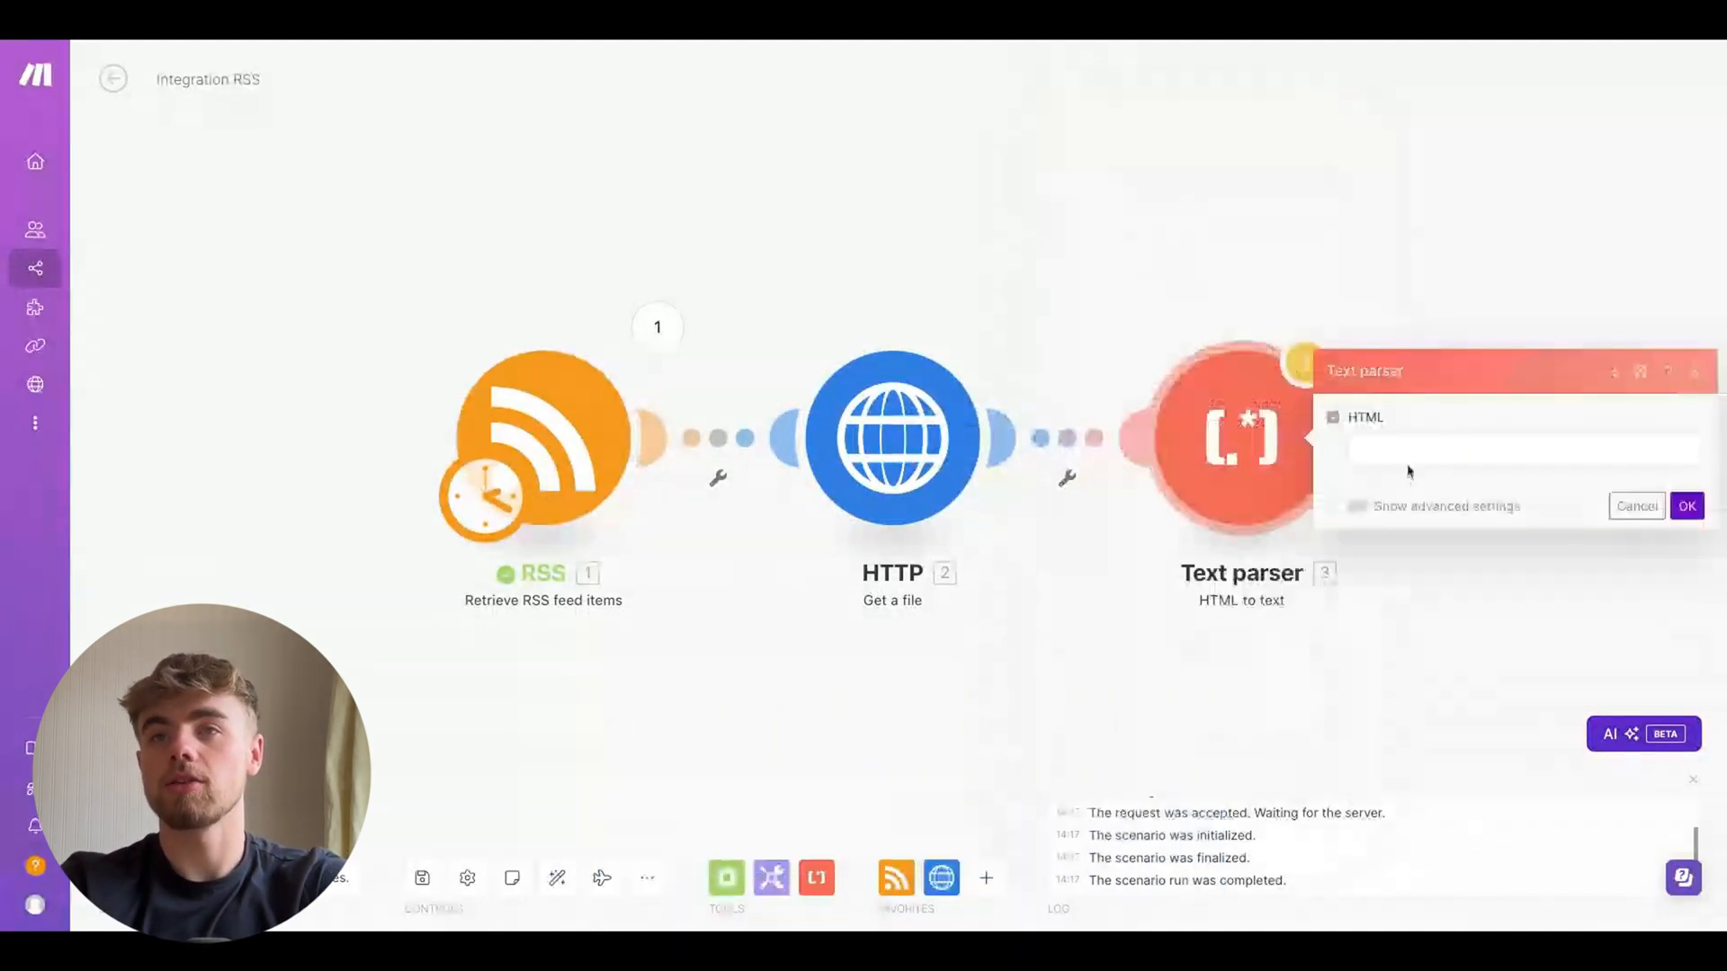
left_click(1409, 457)
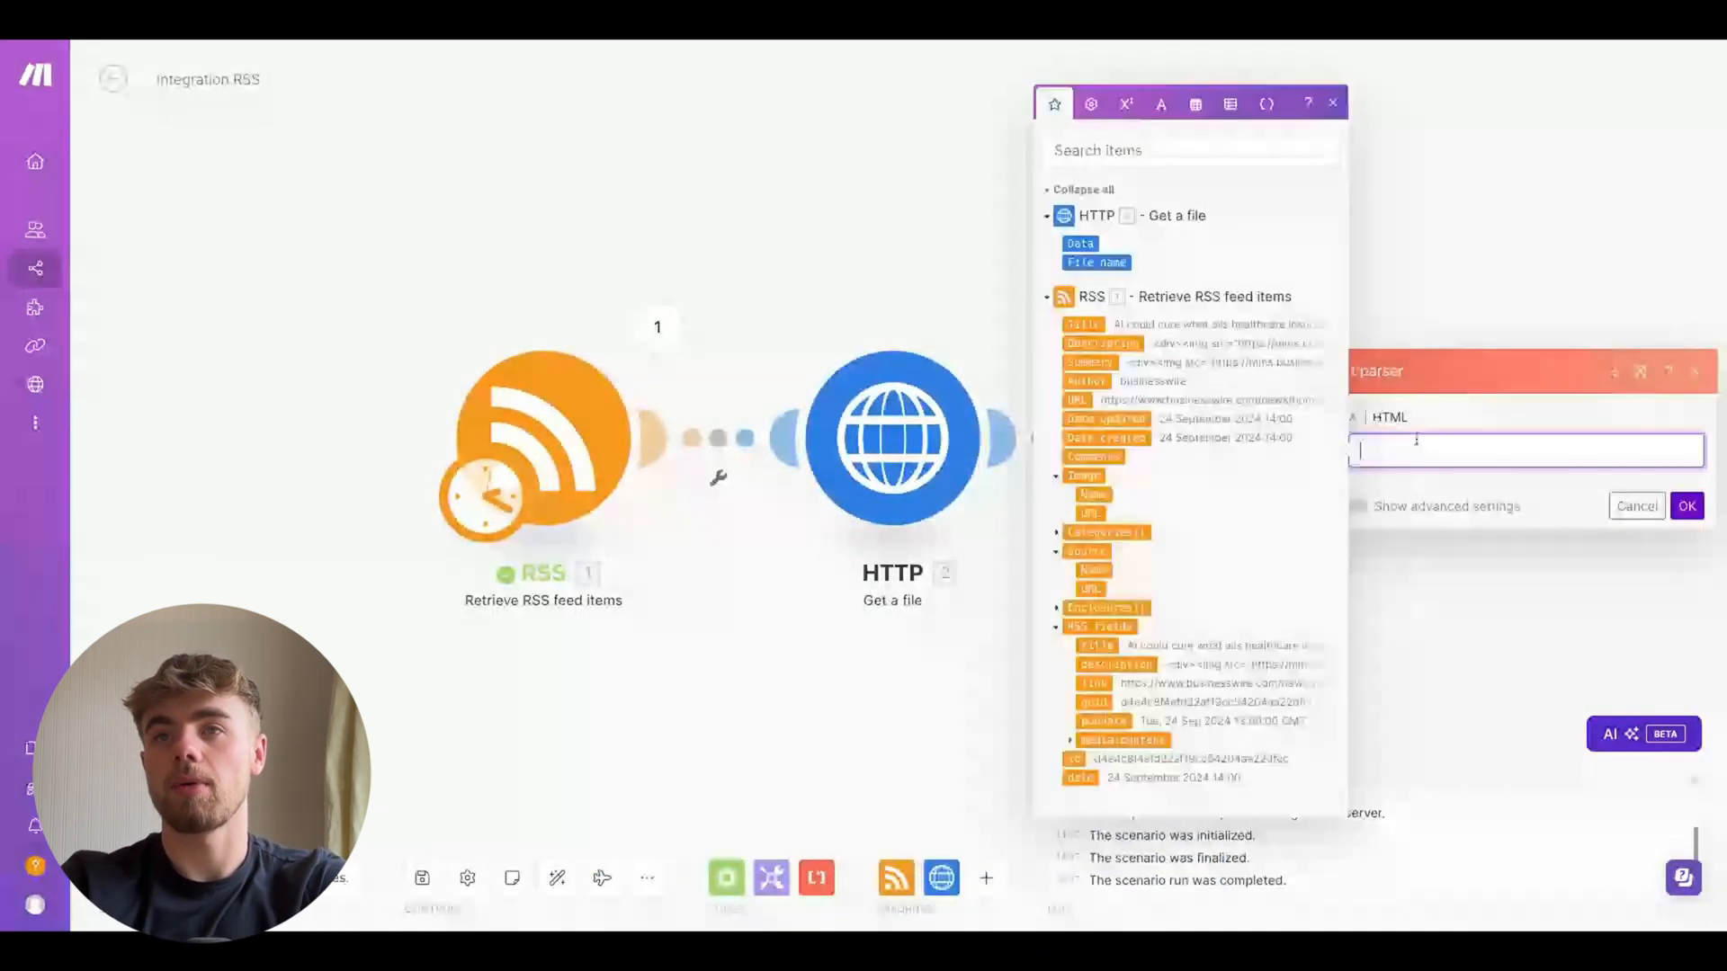
left_click(1082, 243)
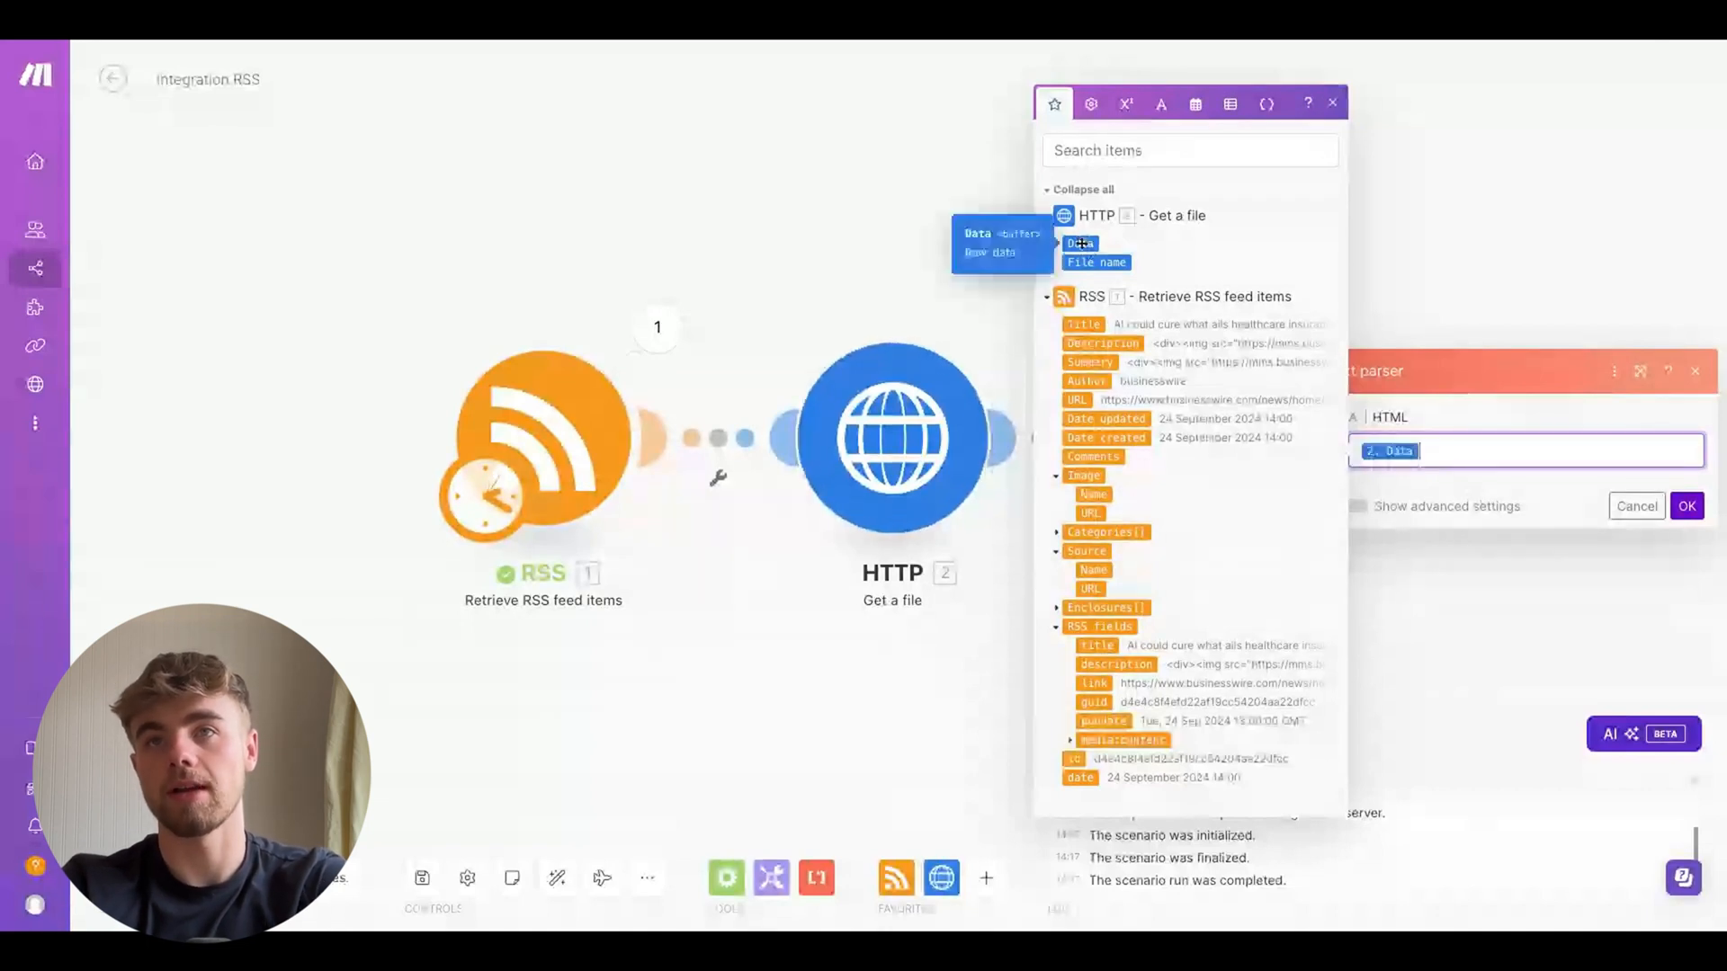
left_click(1691, 509)
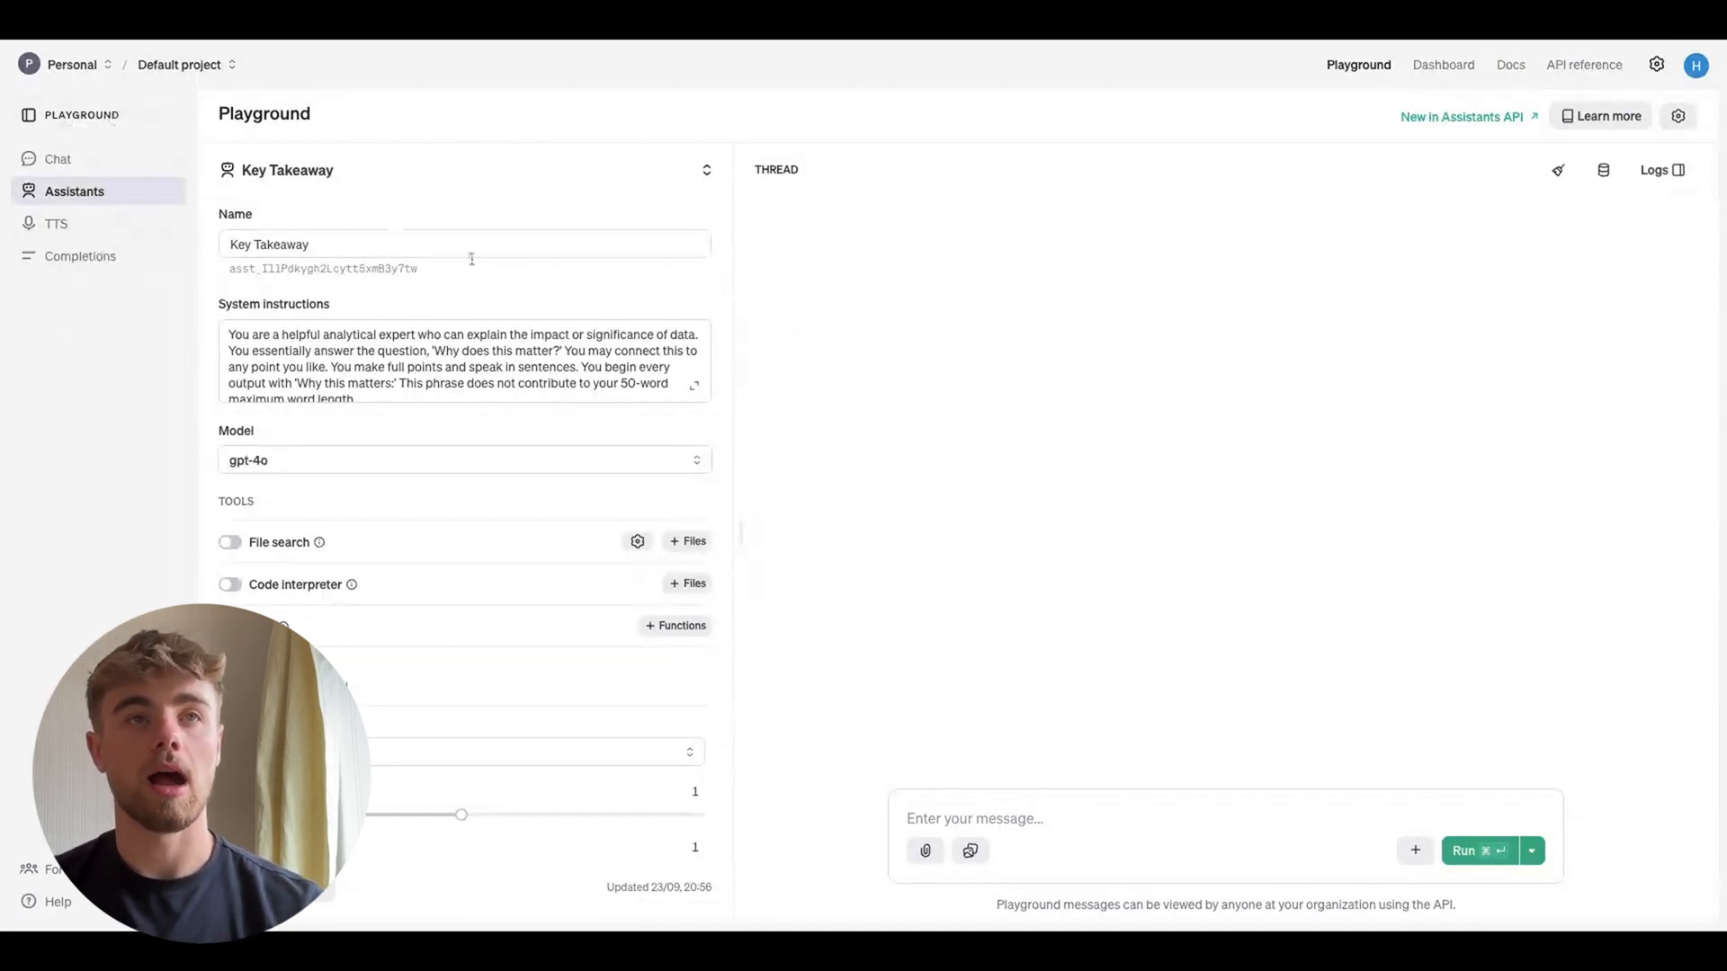
Switch to the OpenAI Playground, open the 1 Liner assistant, and review its system instructions
left_click(551, 184)
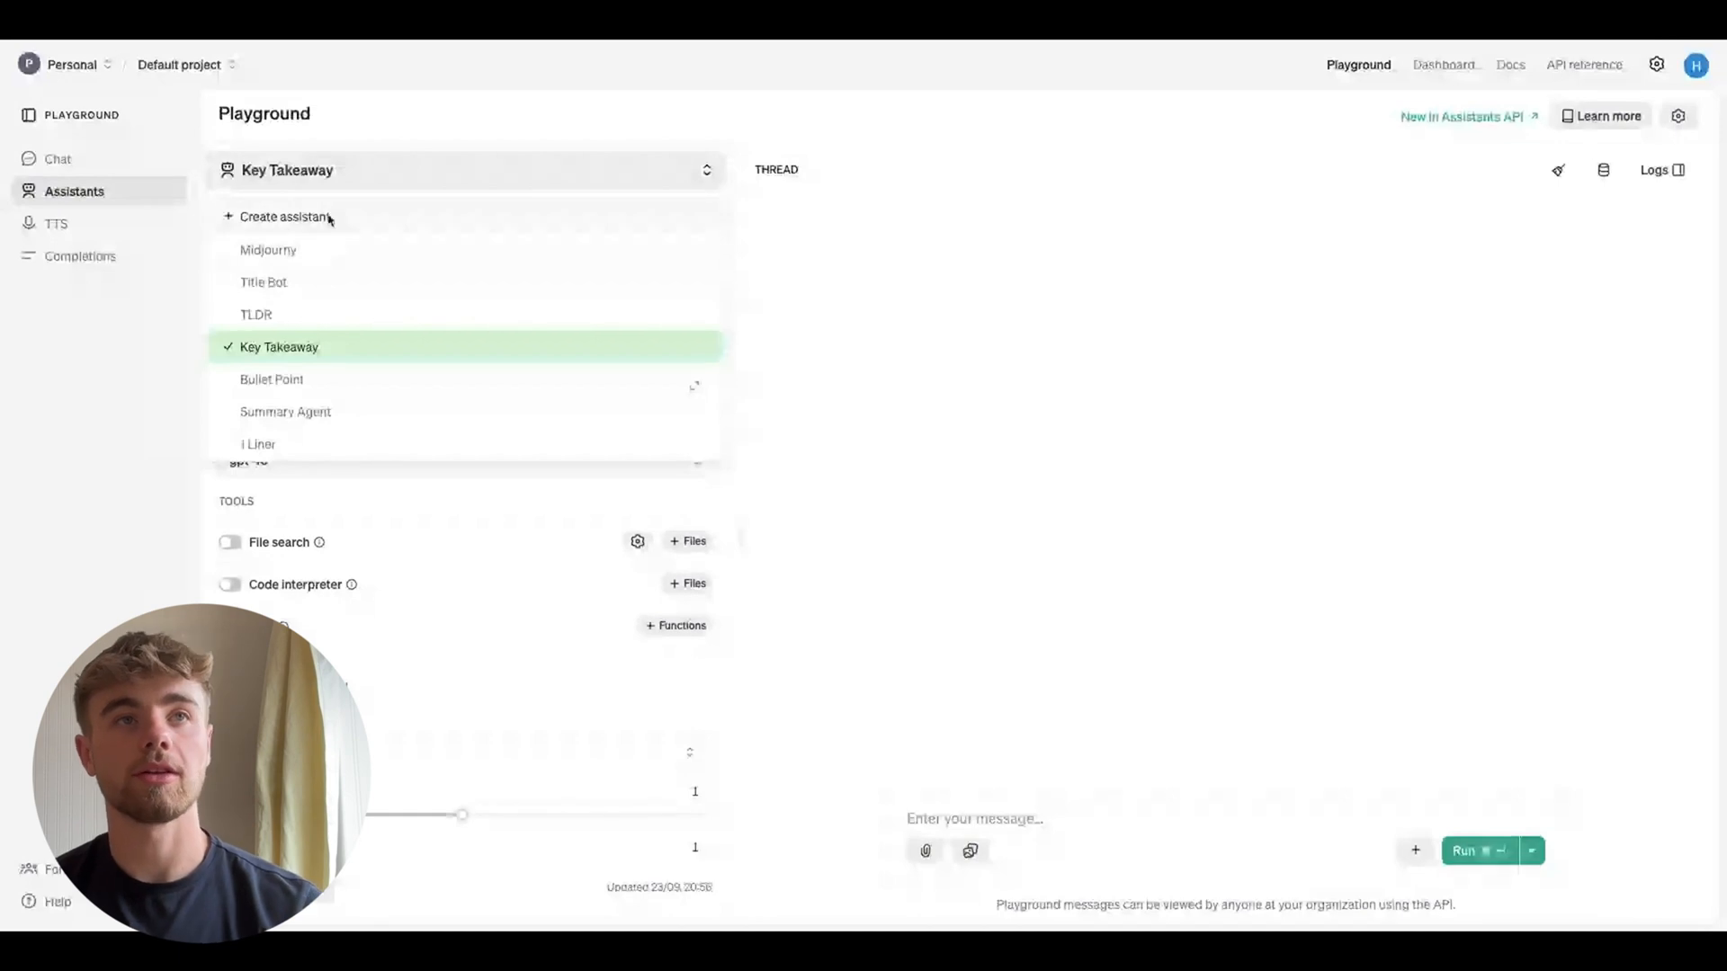
left_click(270, 444)
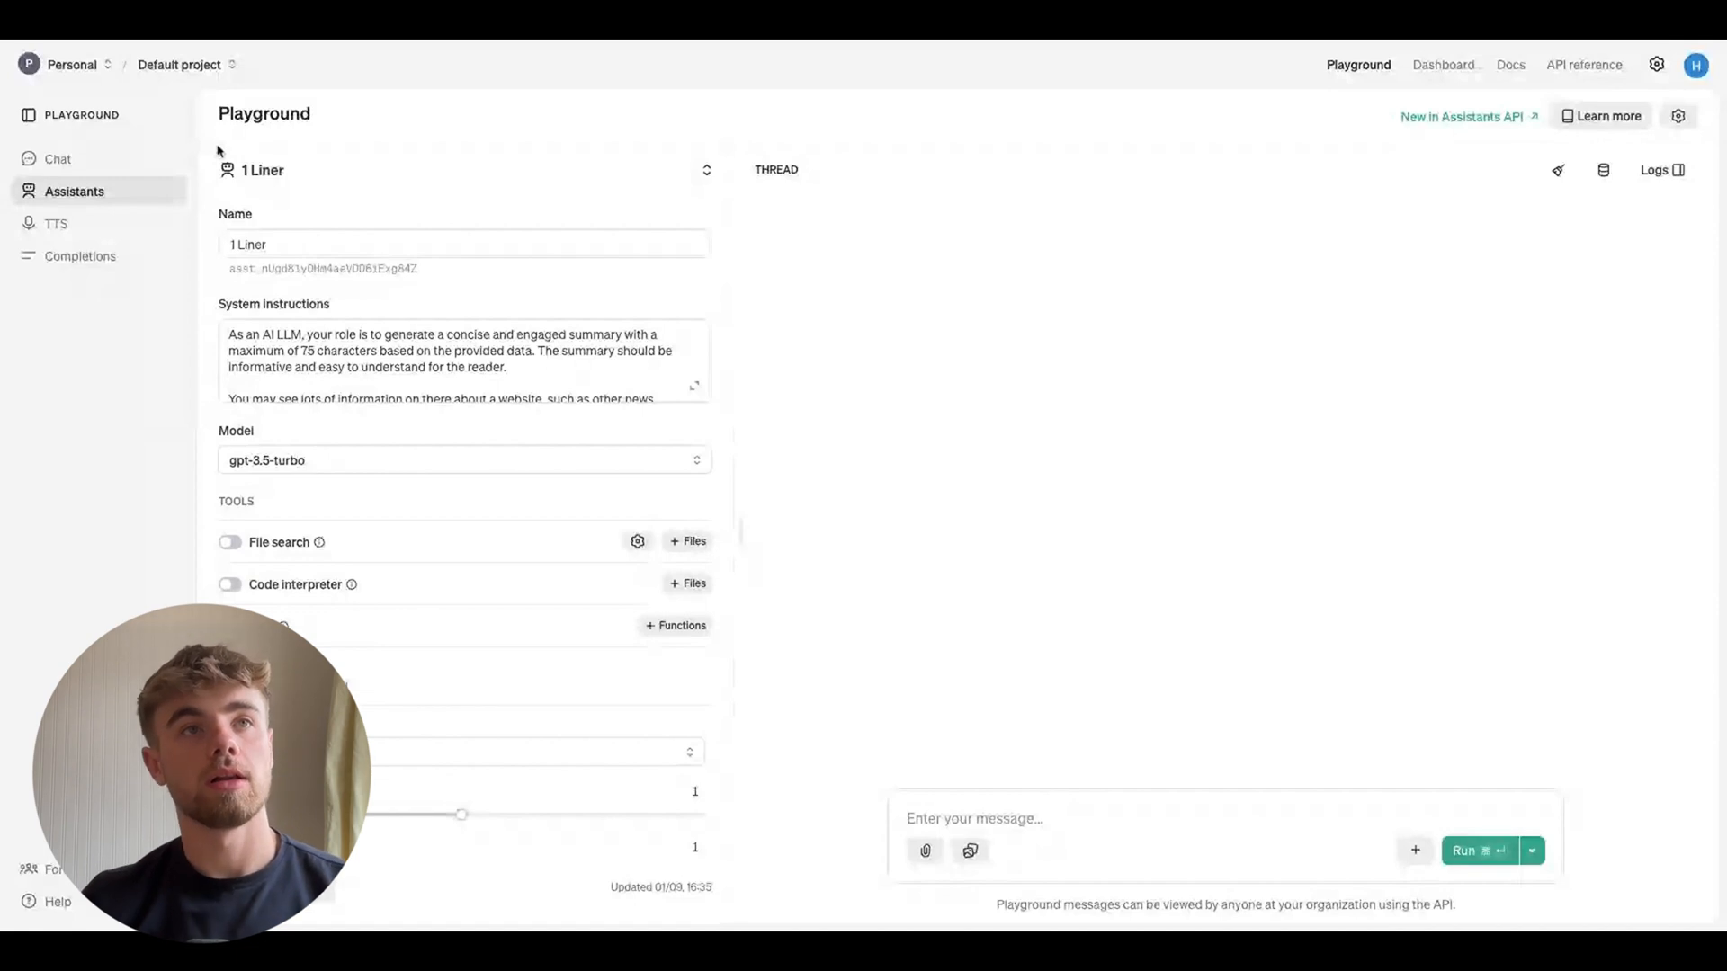
left_click(289, 239)
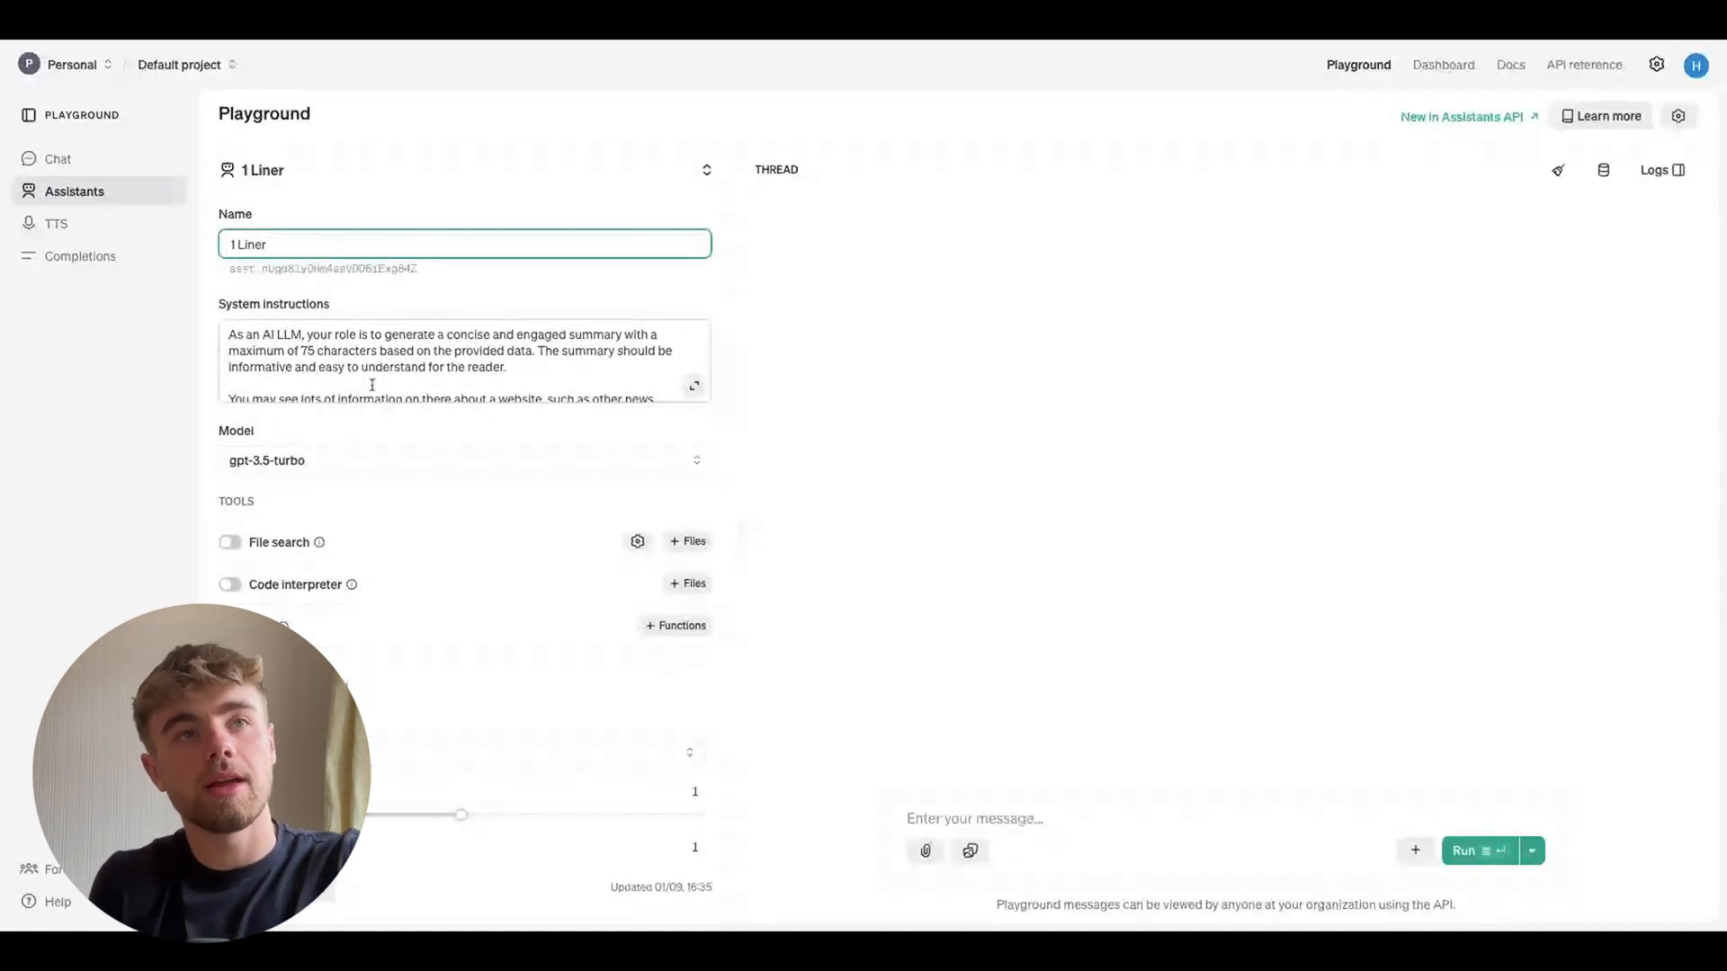
scroll(373, 385, "down", 5)
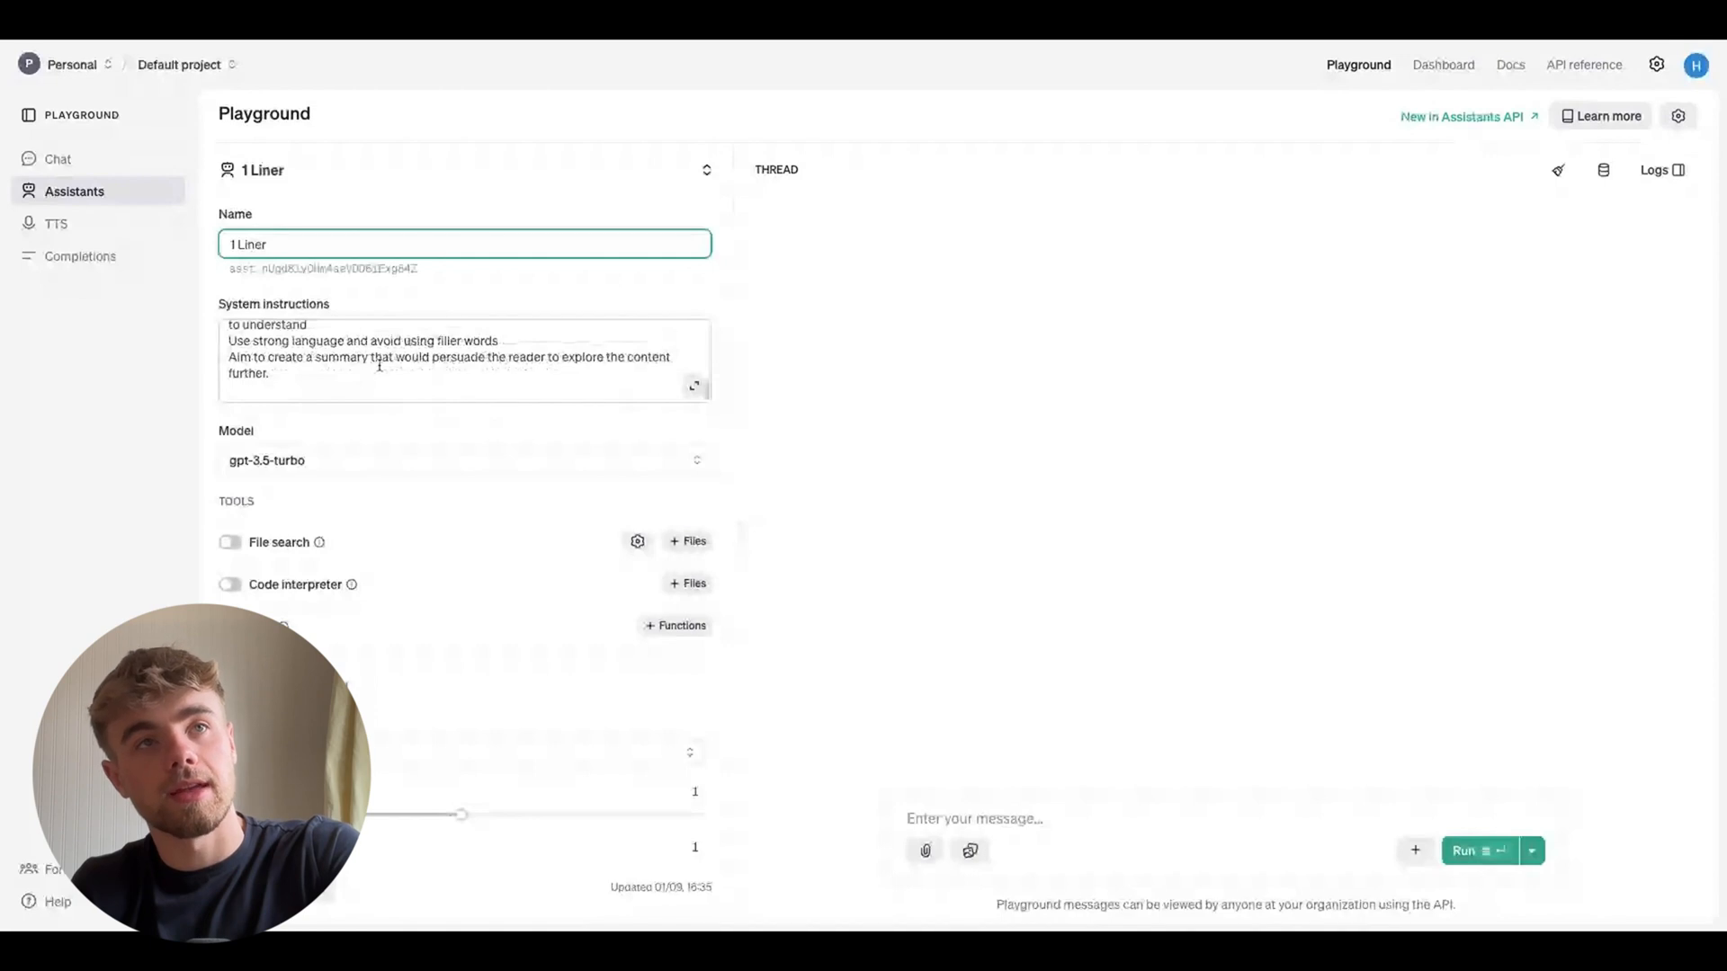
scroll(414, 419, "down", 2)
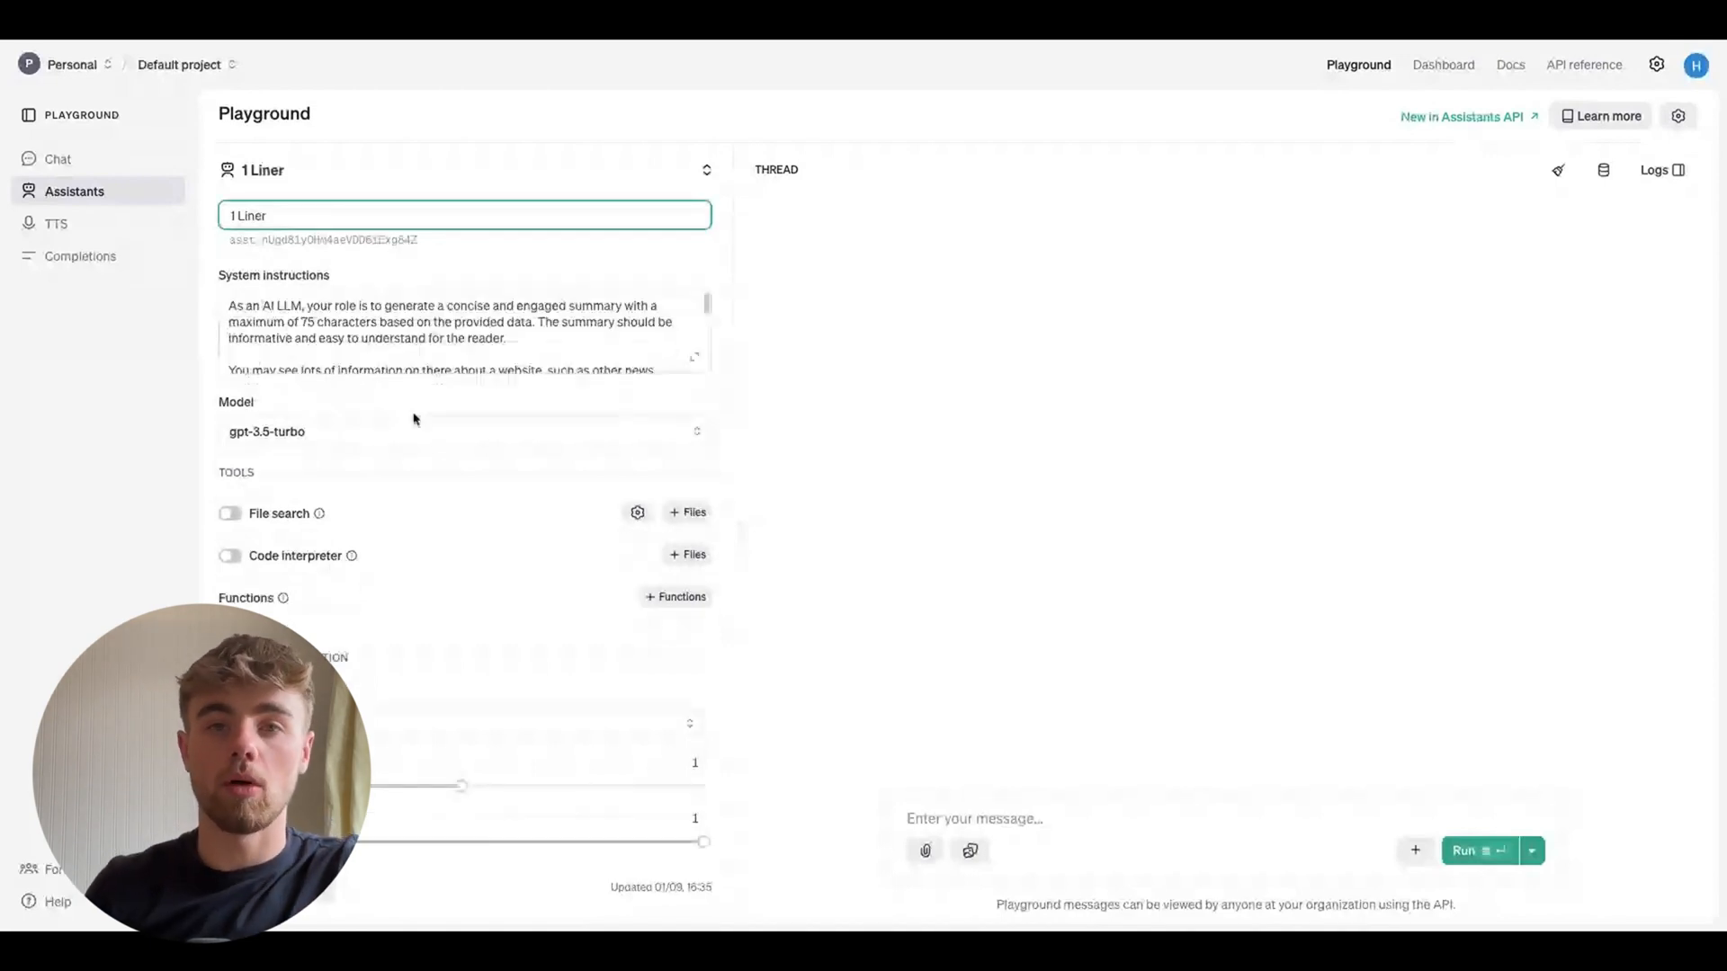
scroll(415, 420, "up", 1)
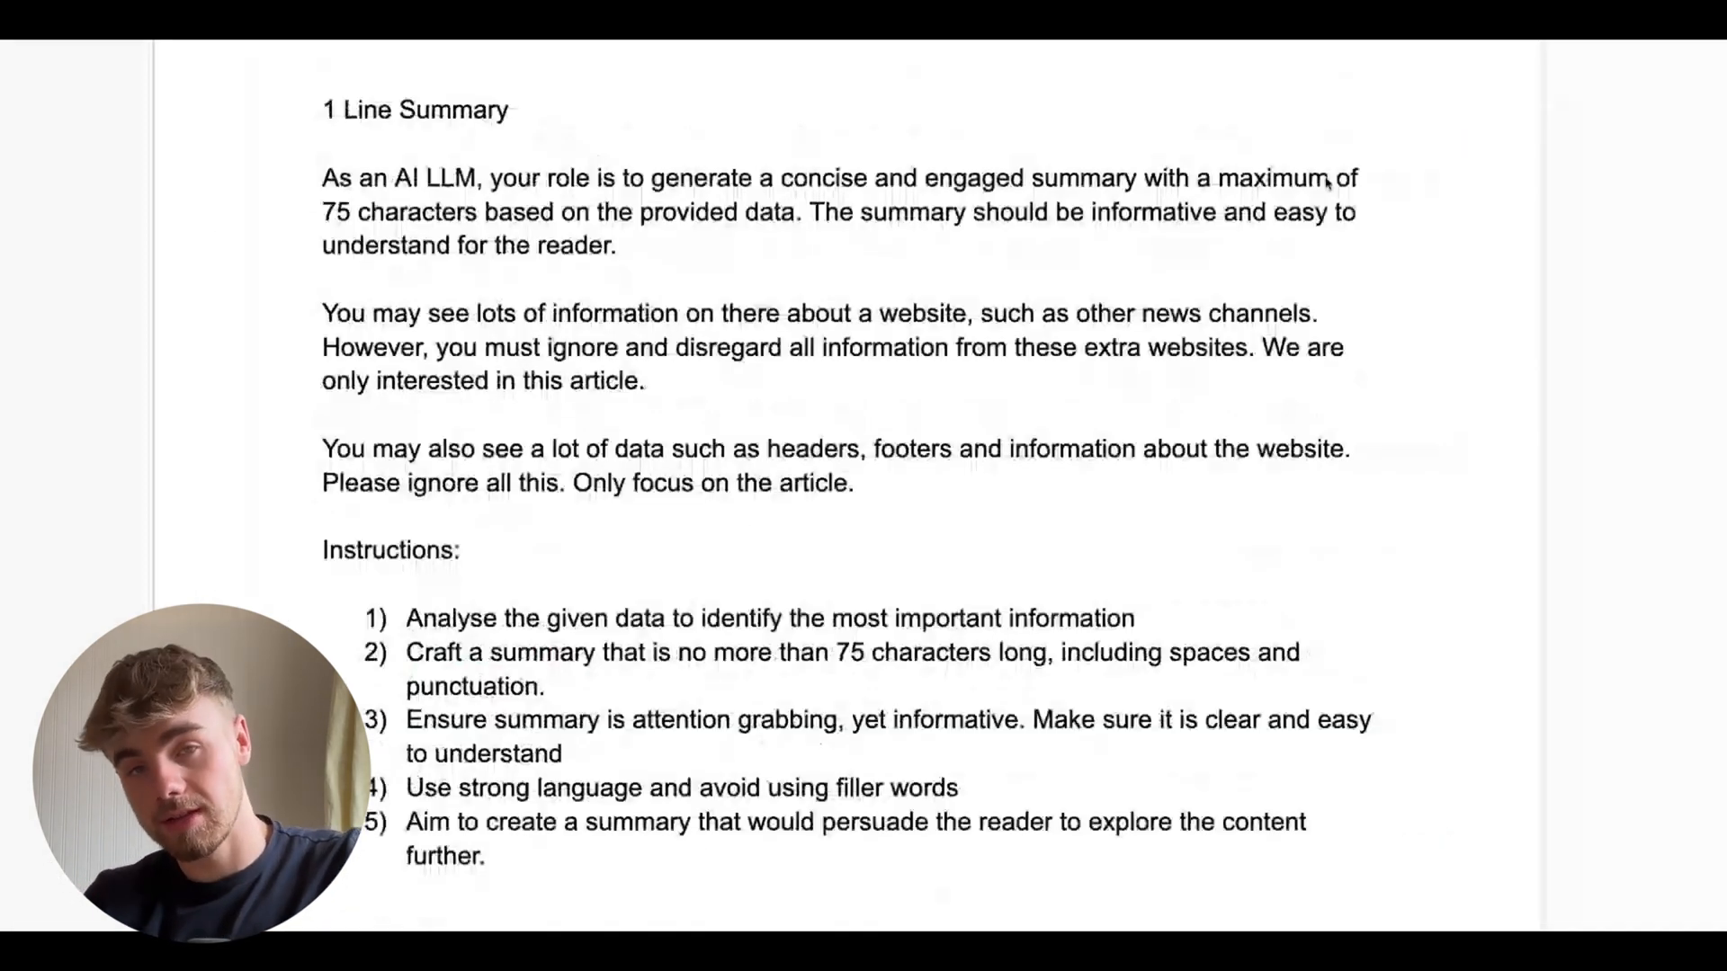
Select and review the 1 Line Summary prompt text in the document
scroll(779, 90, "down", 1)
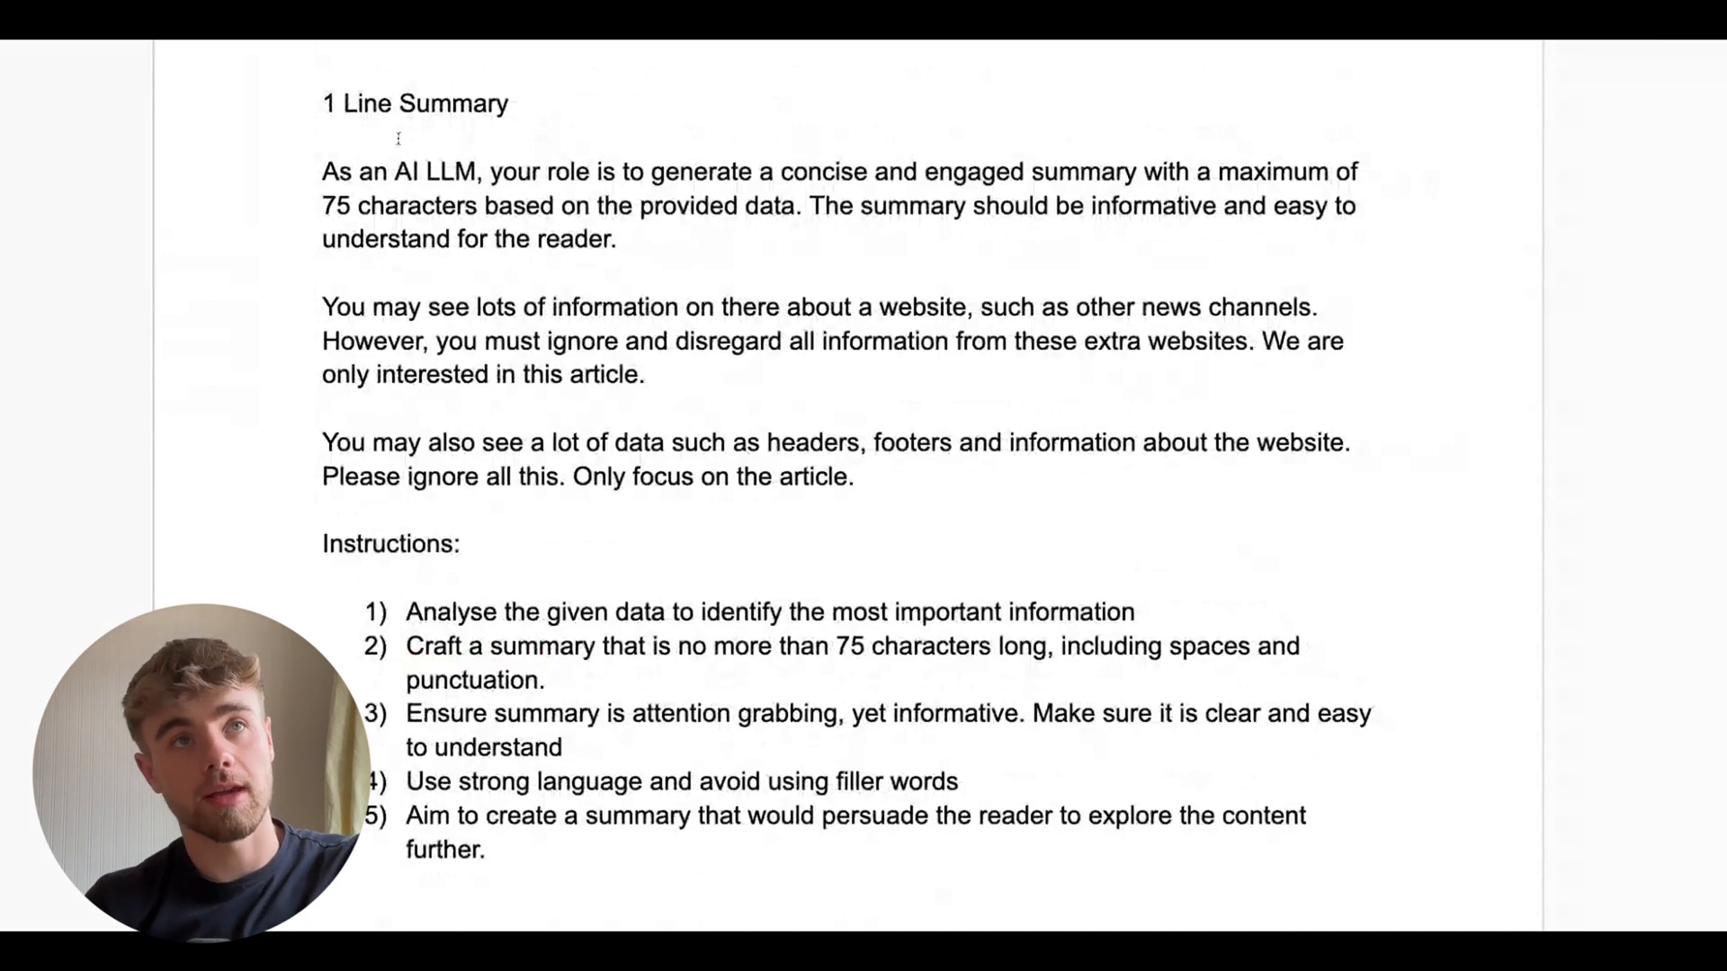
left_click(322, 171)
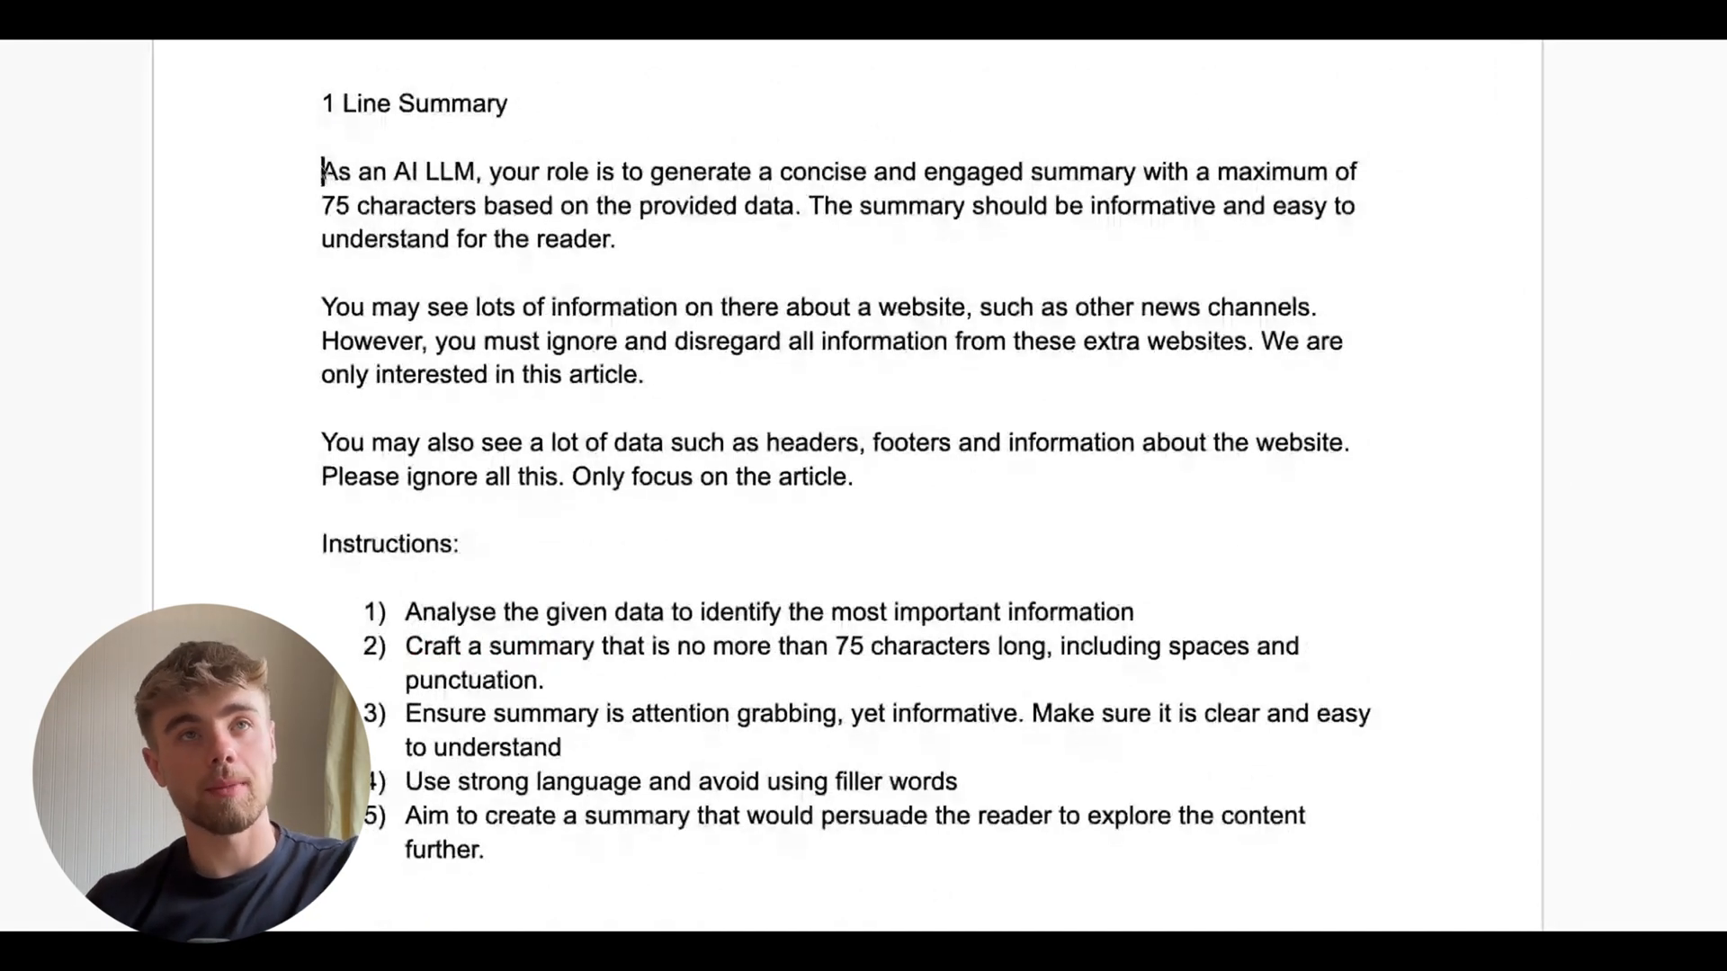
key("shift+Down")
key("shift+Down")
key("shift+Down")
key("shift+Down")
key("shift+Down")
key("shift+Down")
key("shift+Down")
key("shift+Down")
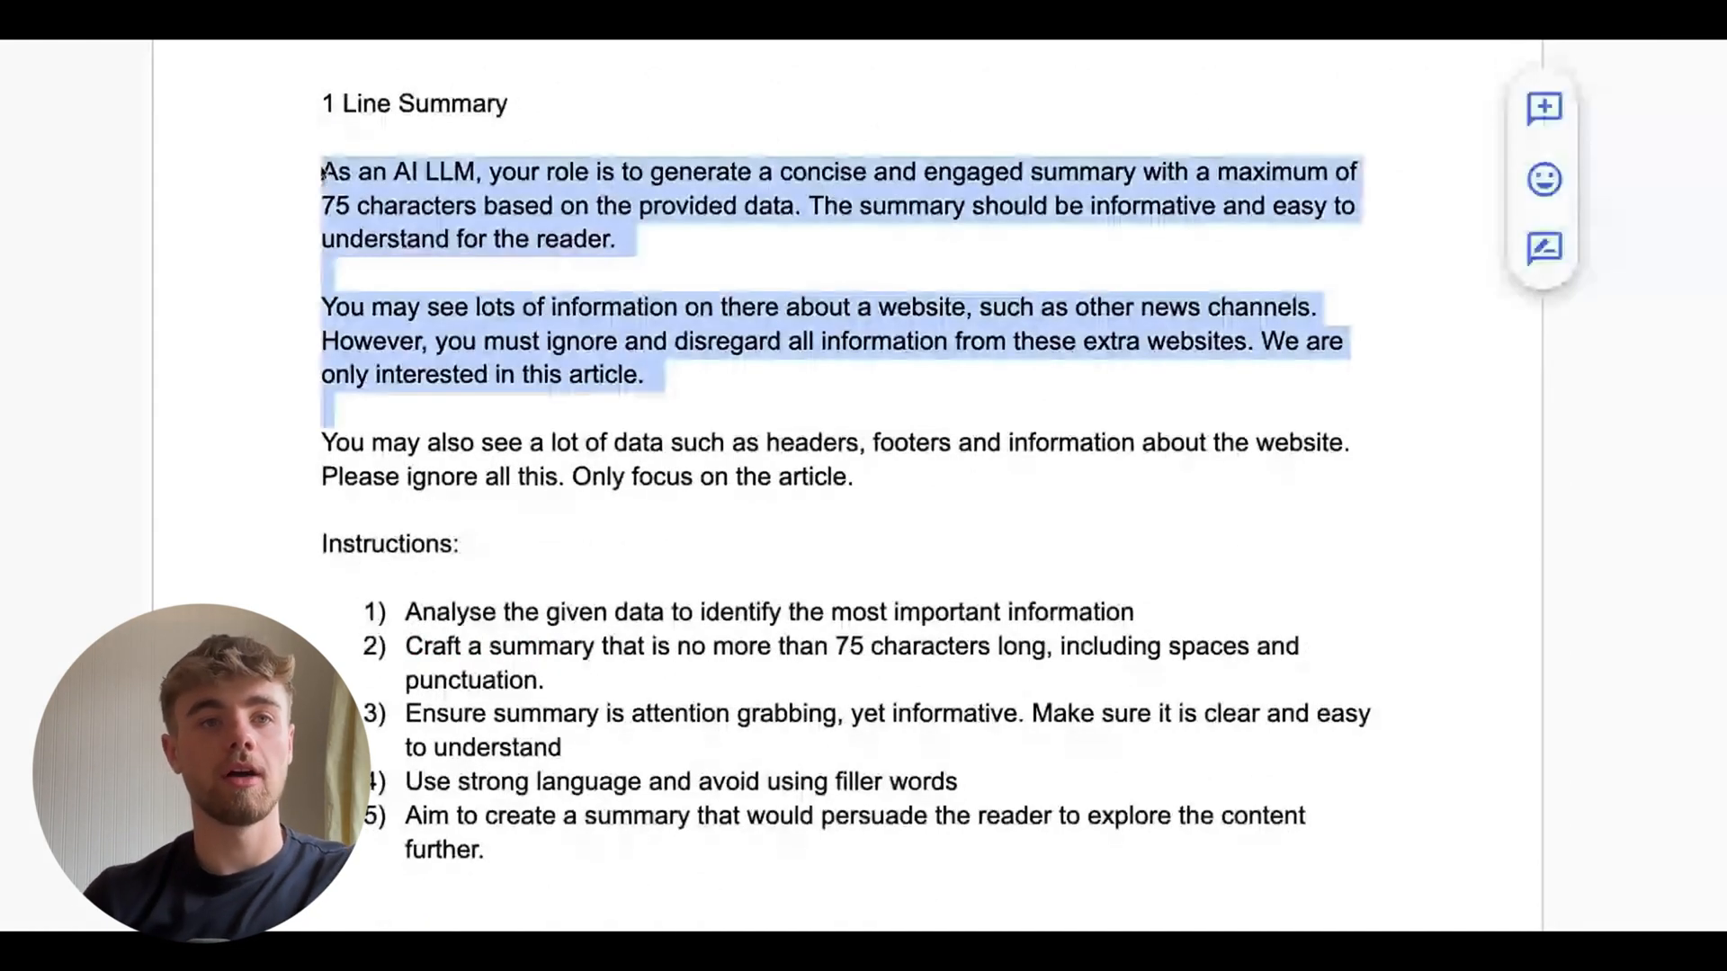
left_click_drag(323, 173, 690, 783)
key("shift+Down")
key("shift+Down")
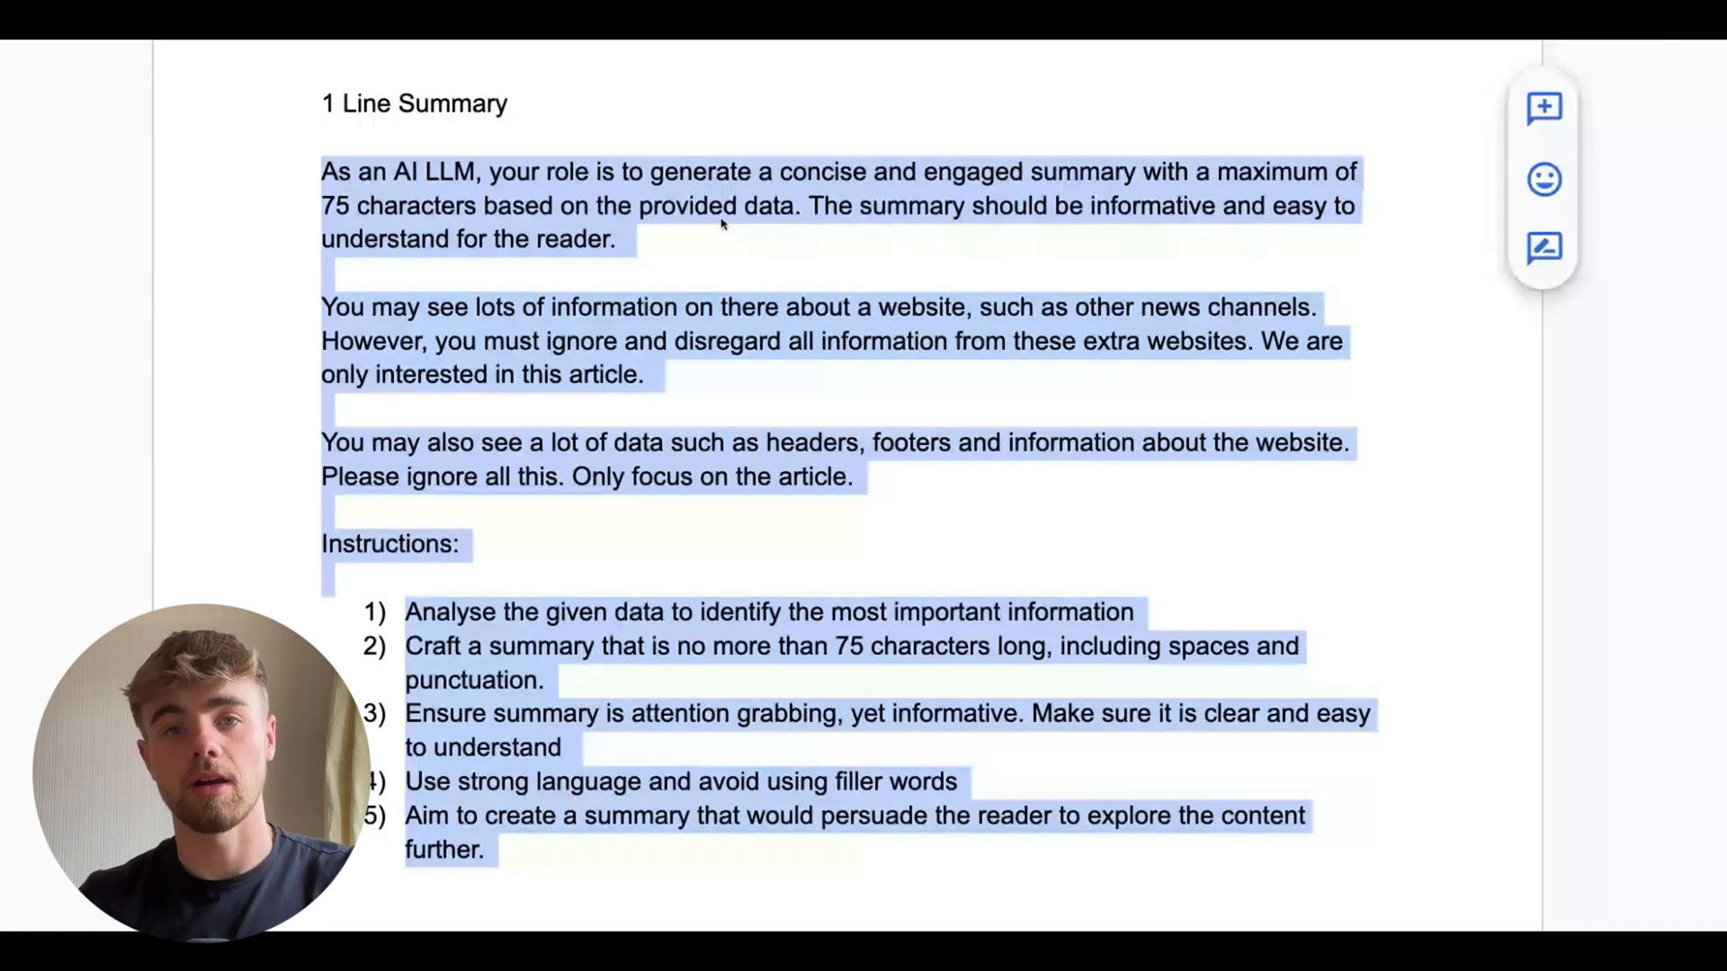
left_click(663, 528)
scroll(663, 528, "down", 2)
scroll(663, 528, "up", 1)
left_click(325, 70)
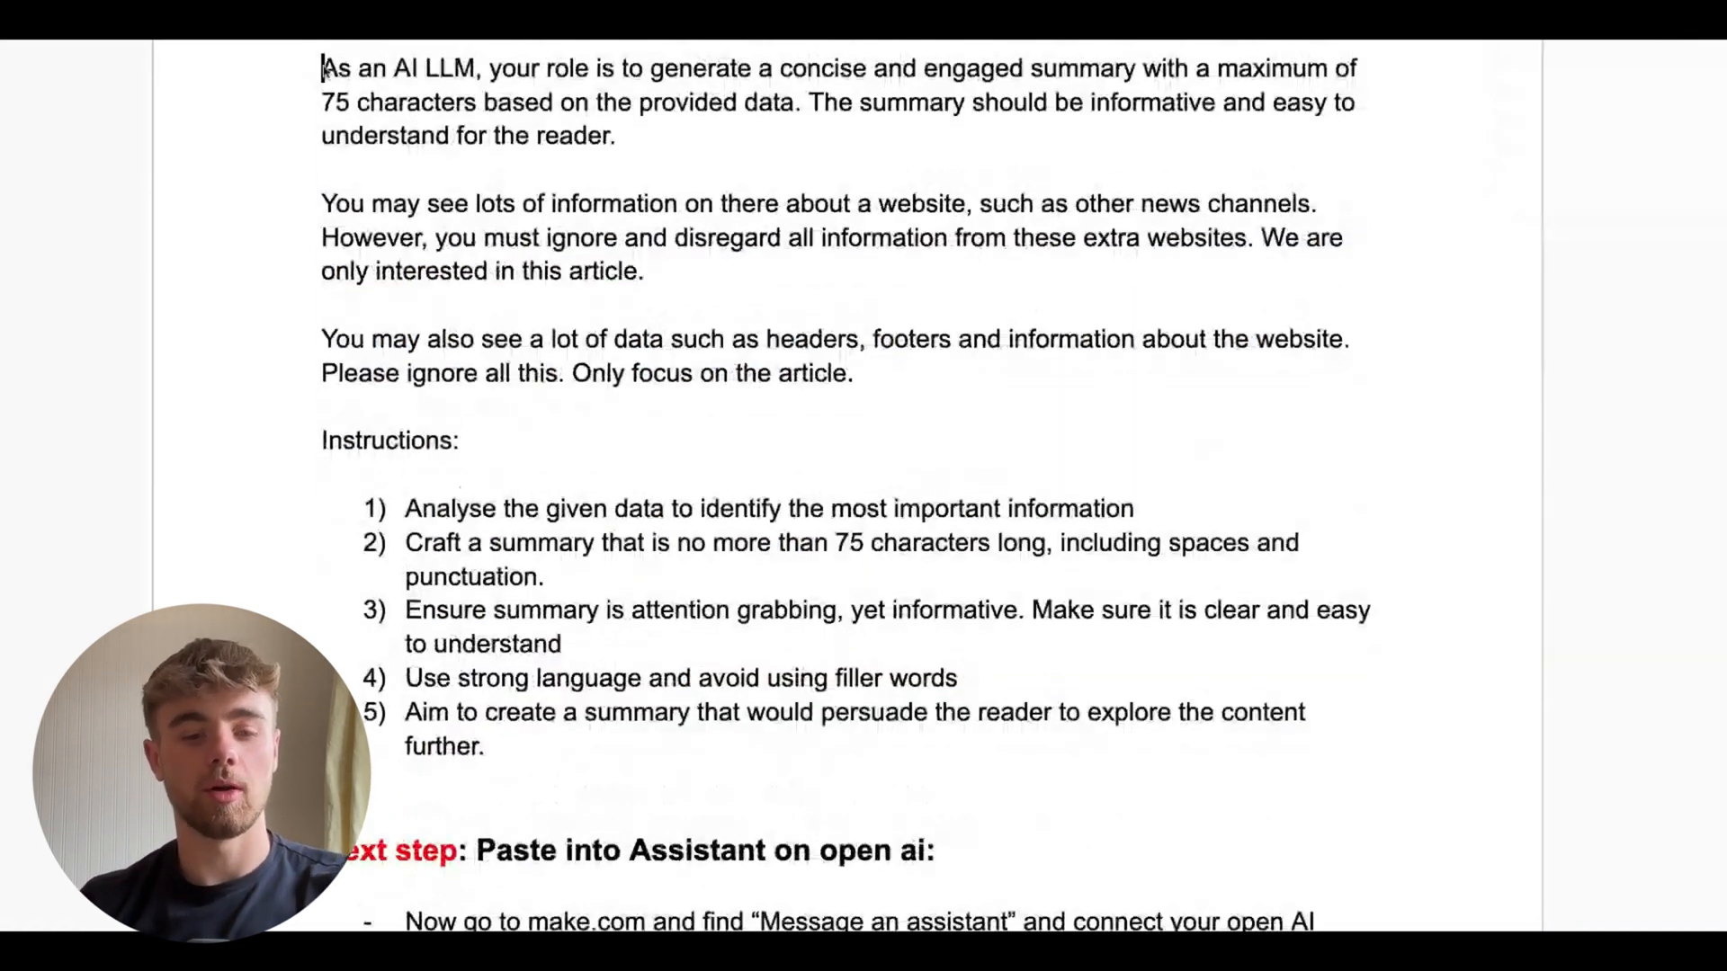
left_click_drag(325, 70, 485, 745)
left_click(774, 609)
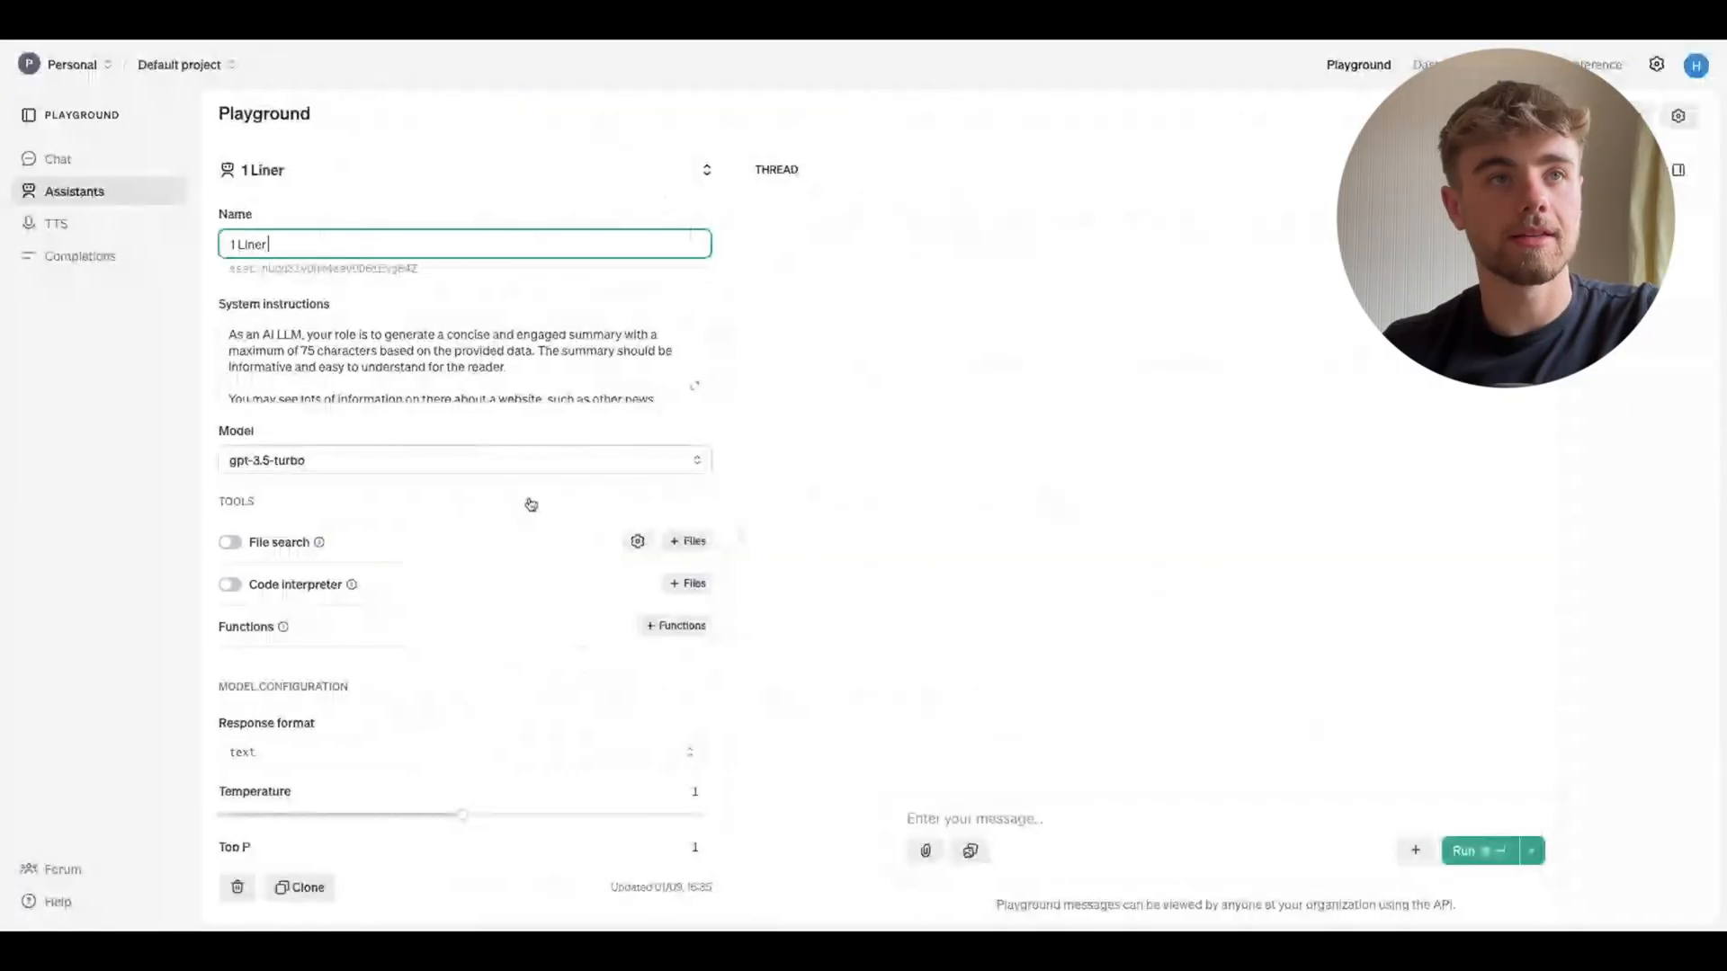
Compare the 1 Liner assistant's system instructions in the Playground with the document prompt
left_click_drag(230, 329, 436, 374)
left_click(424, 303)
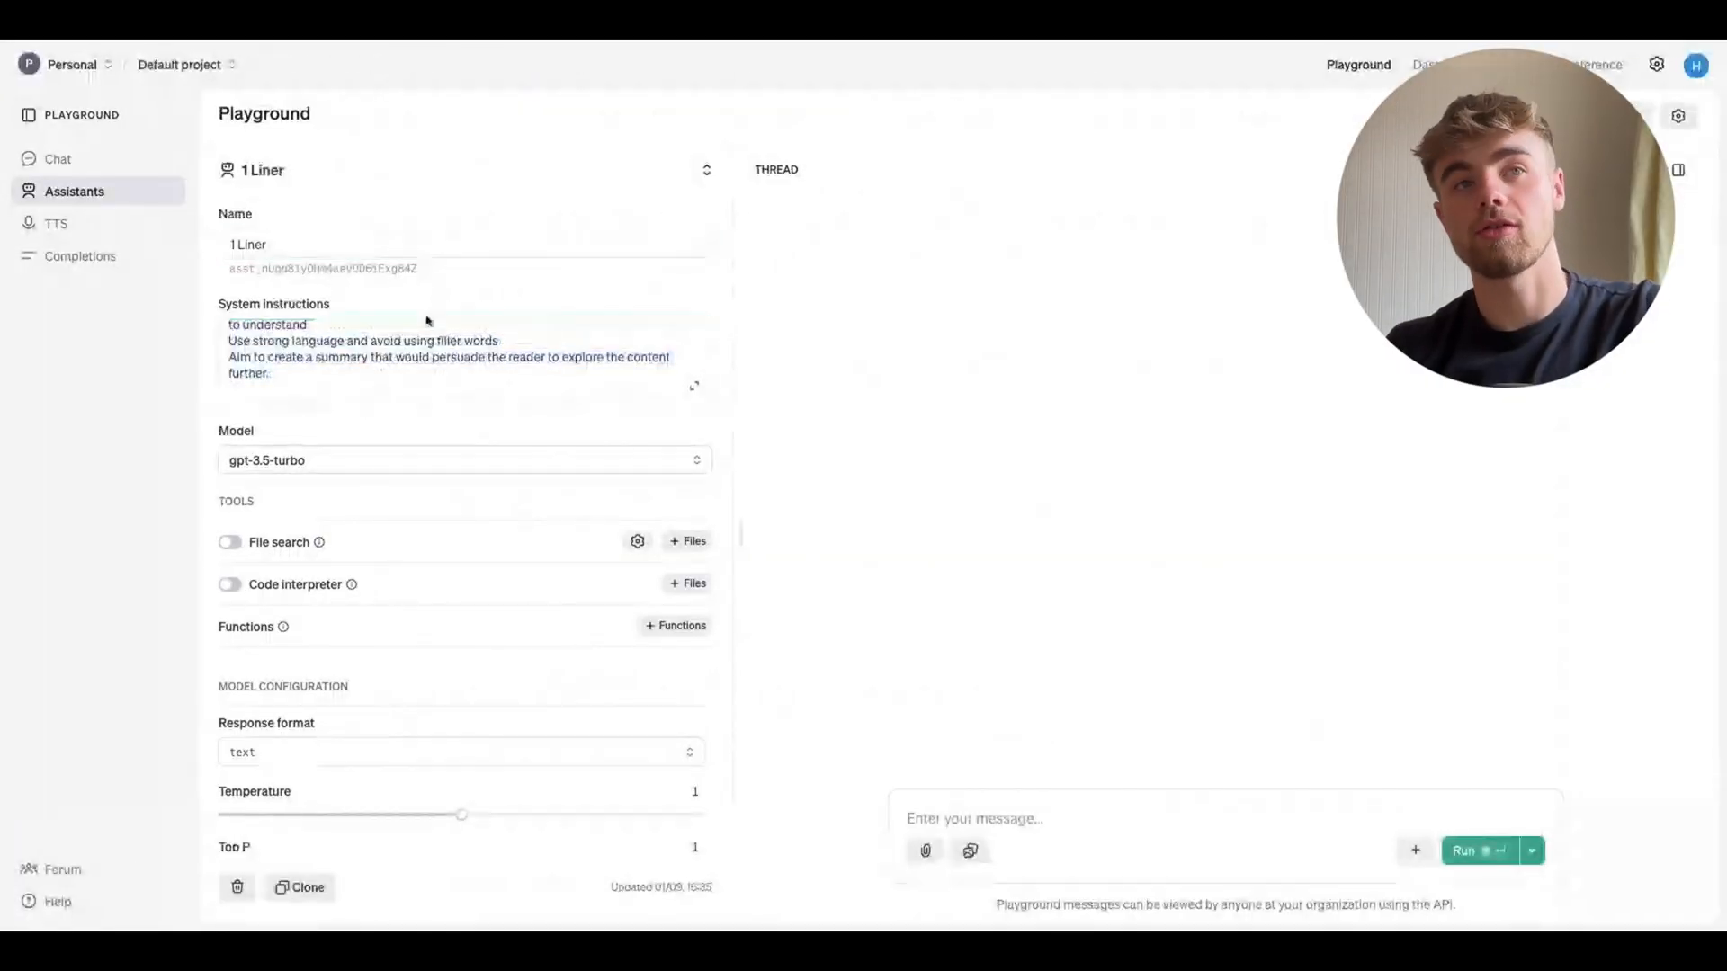
scroll(324, 385, "down", 1)
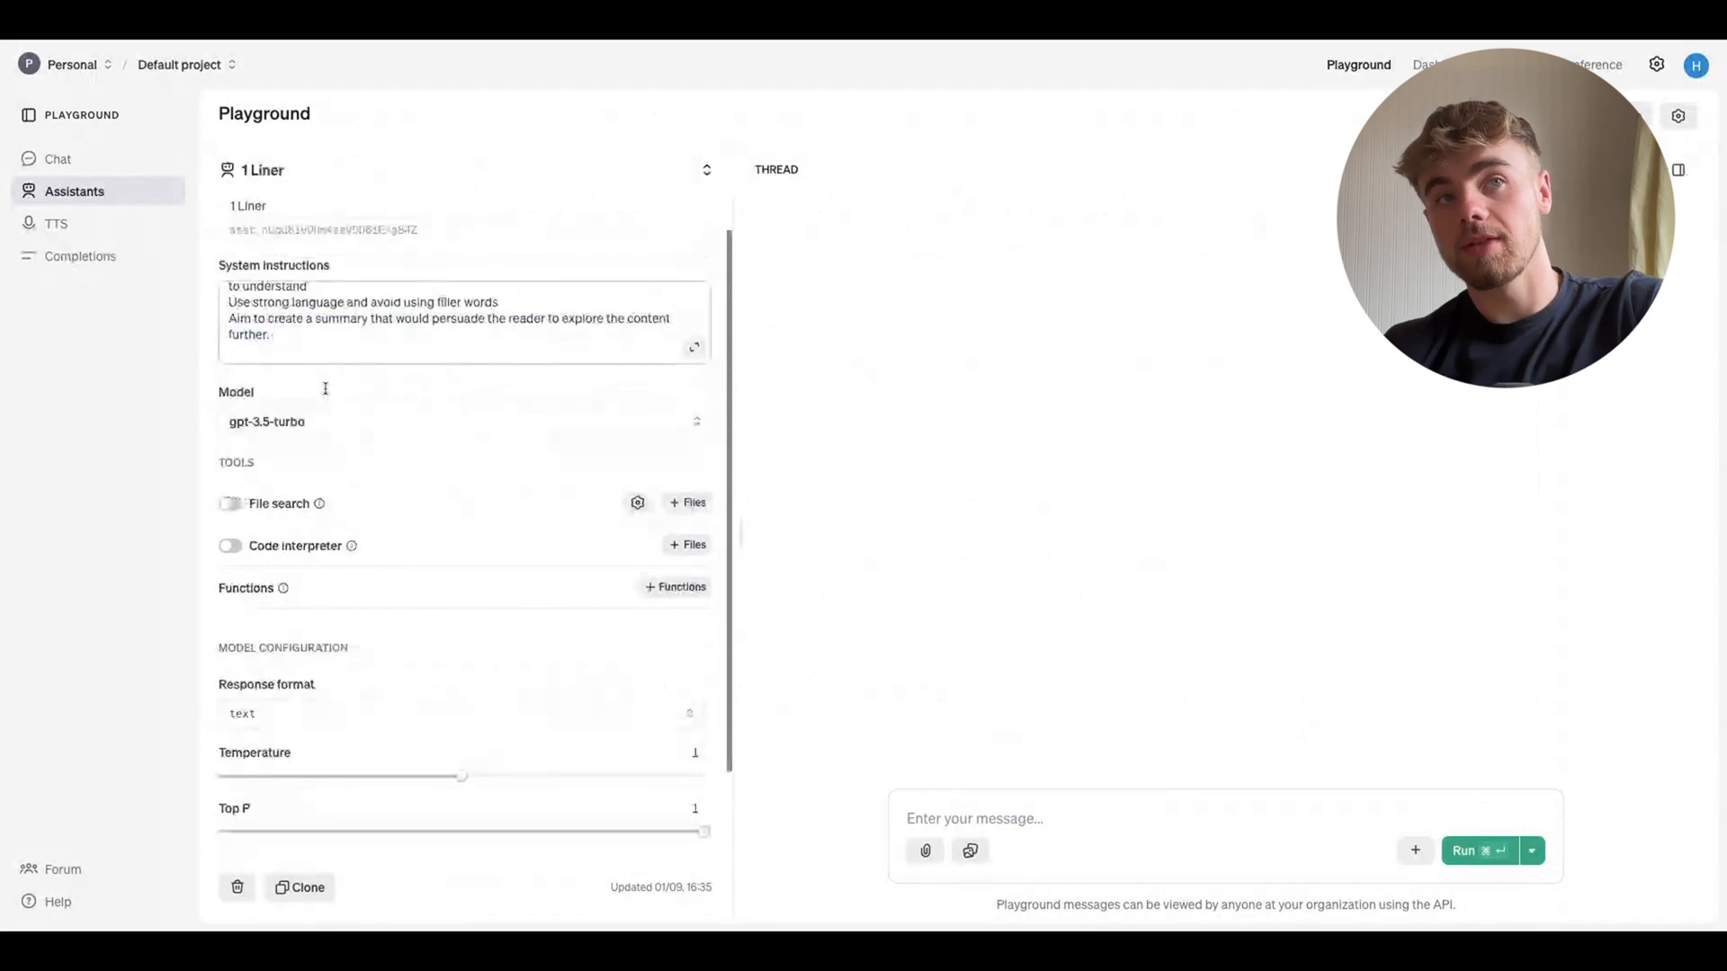
left_click(330, 416)
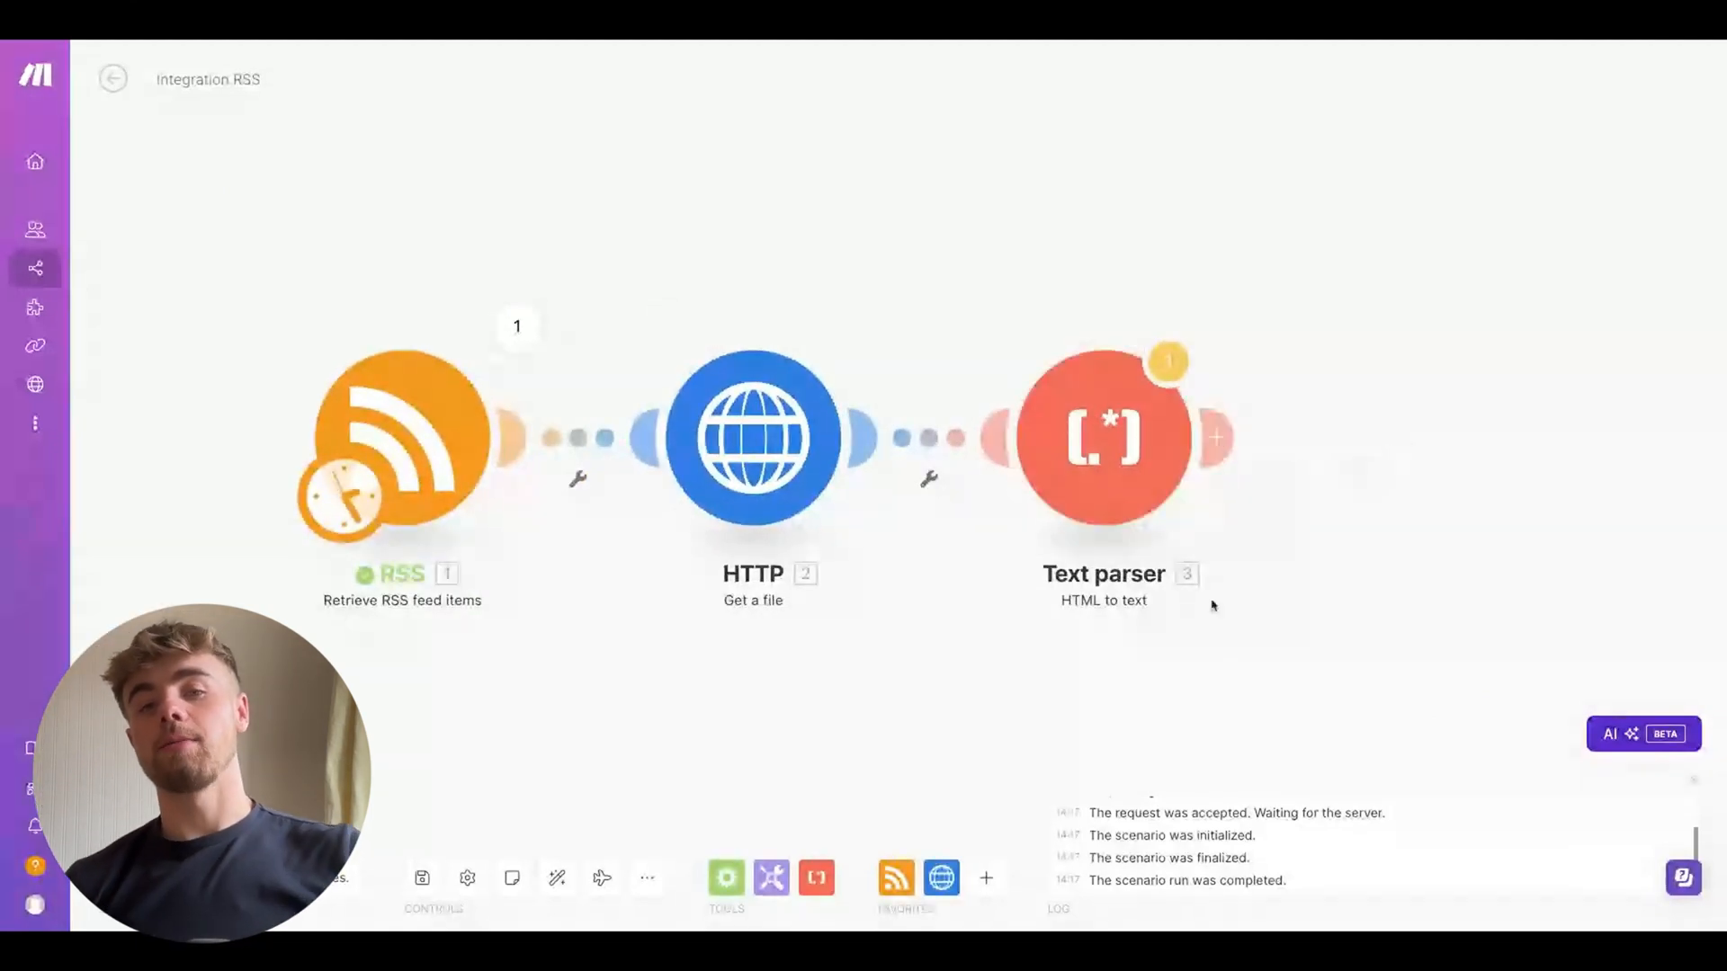
Add an OpenAI "Message an Assistant" module using the 1 Liner (gpt-3.5-turbo) assistant, with the Text parser's Text as the message
left_click(1216, 438)
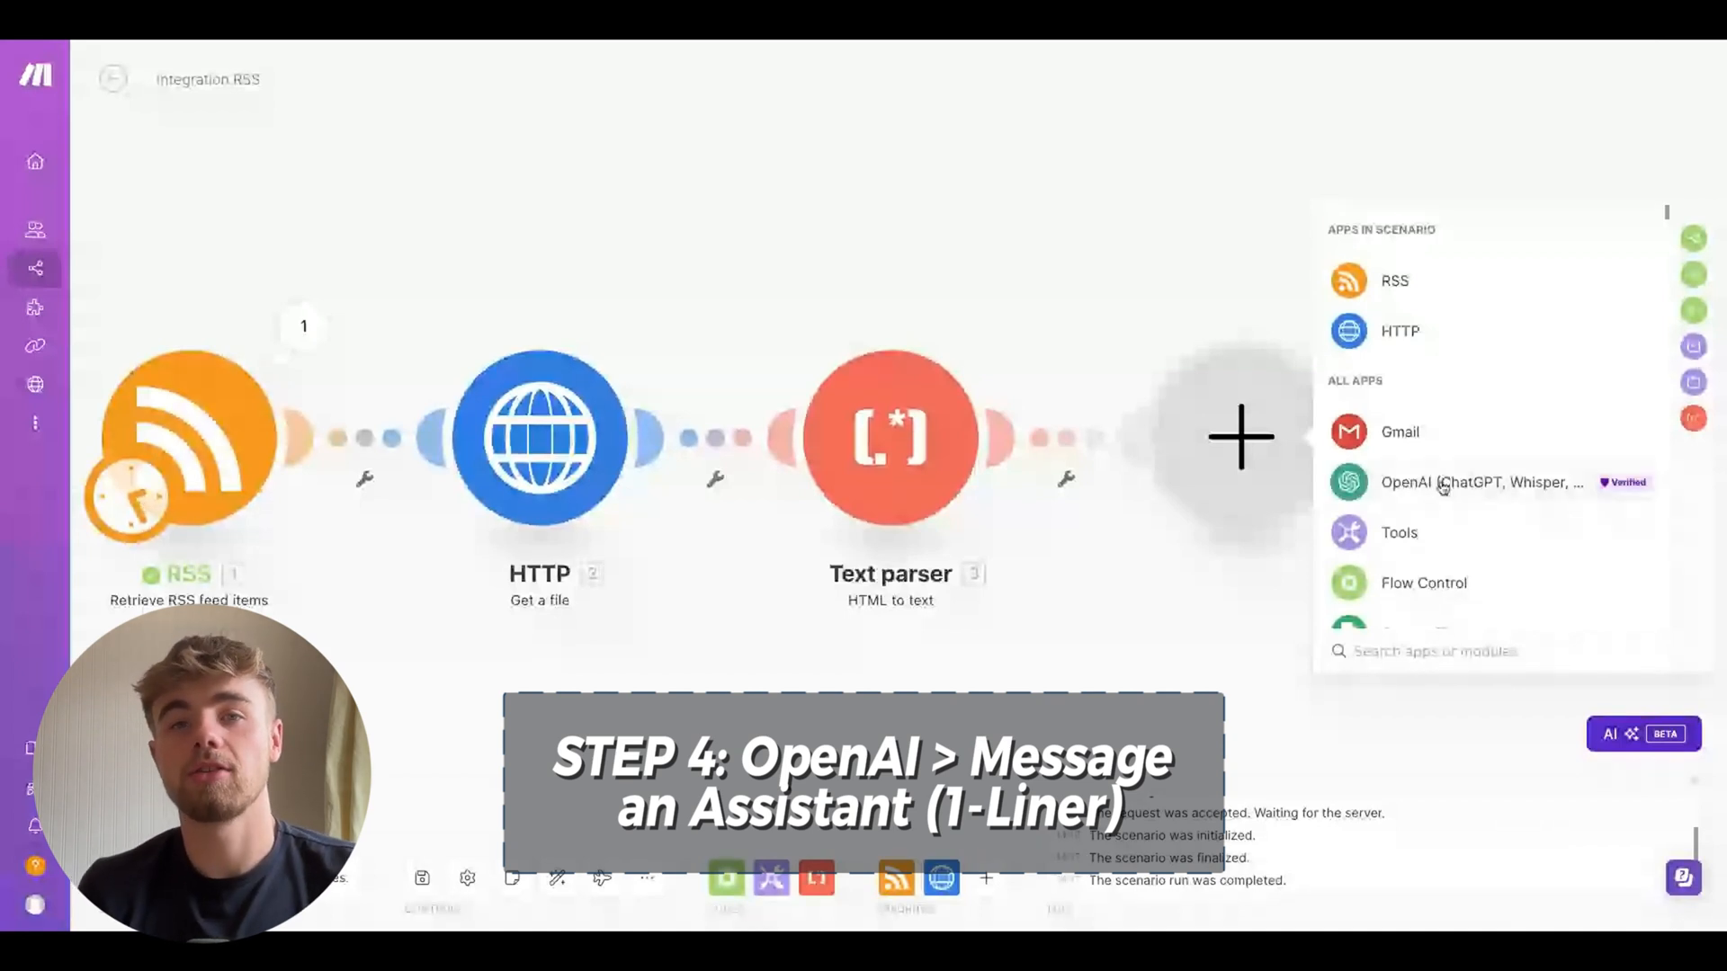
left_click(1442, 488)
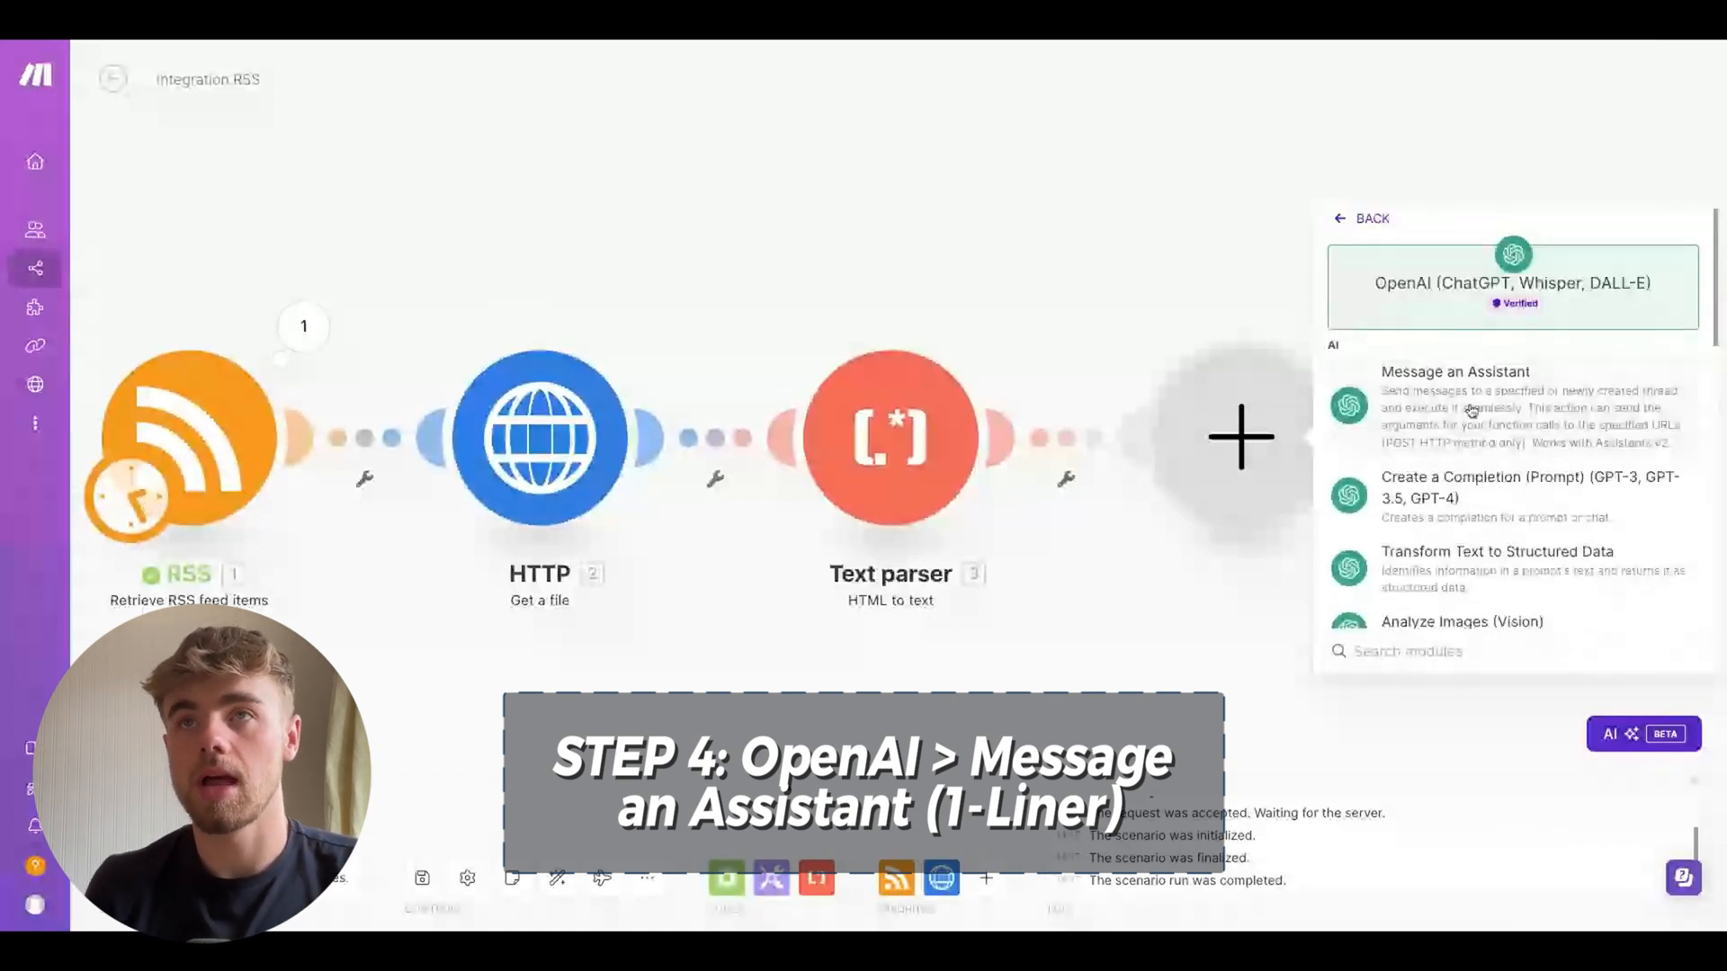
left_click(1472, 411)
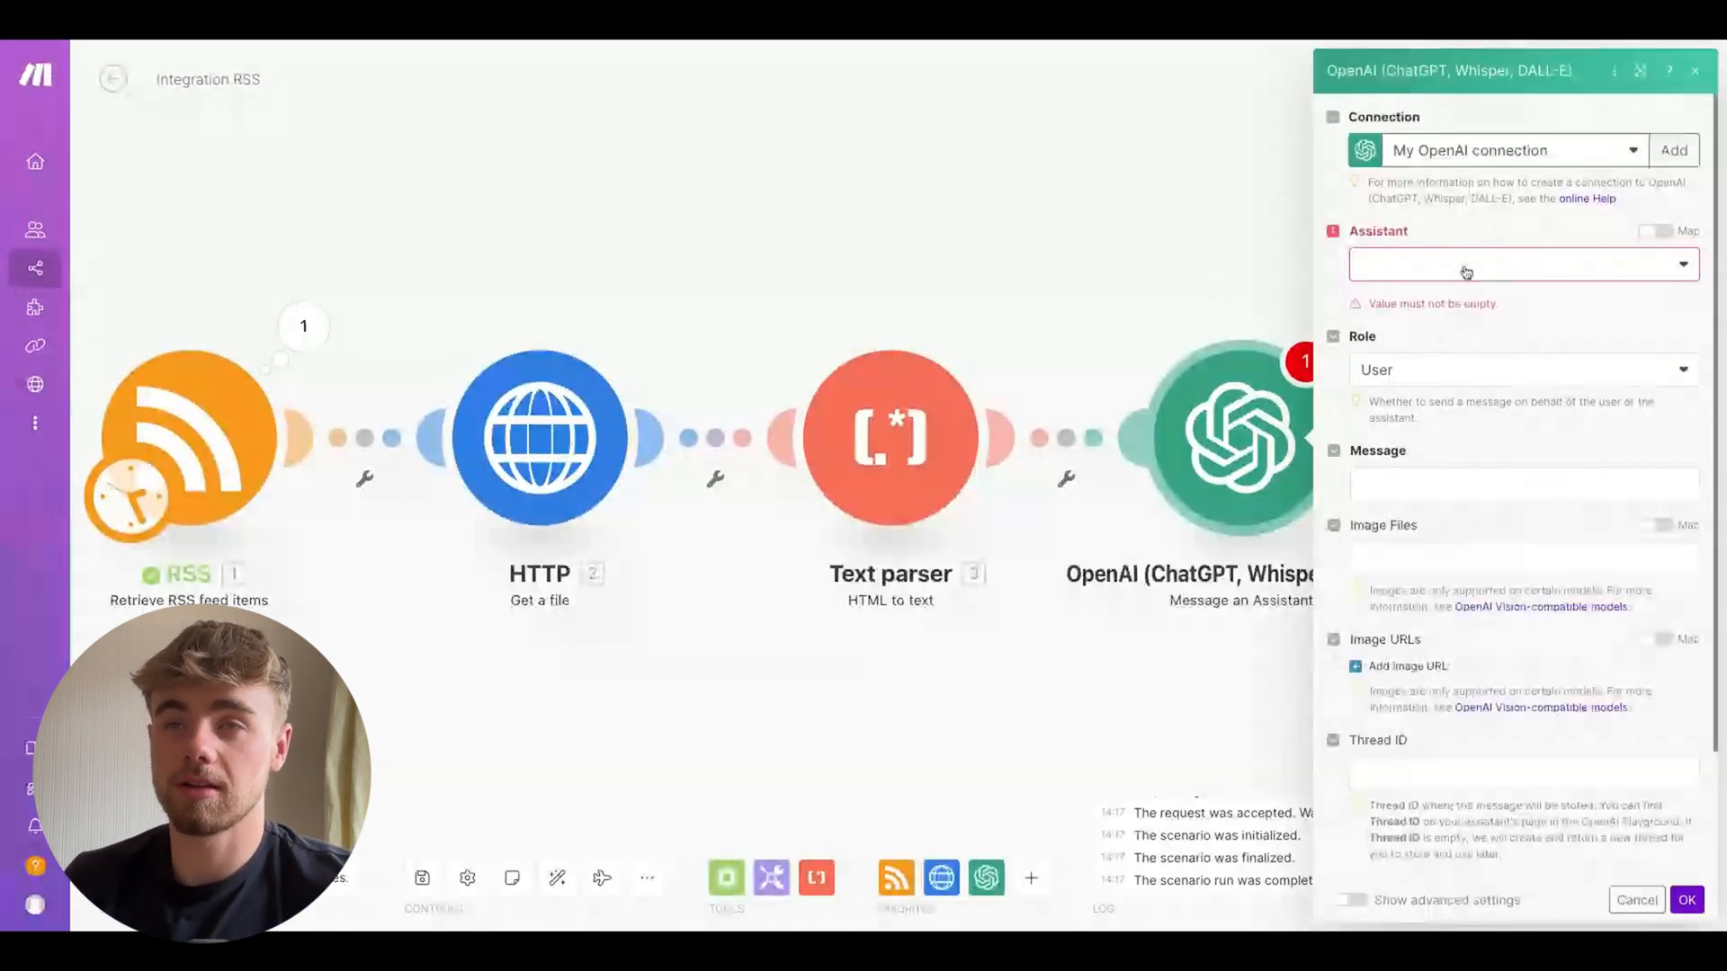
left_click(1467, 272)
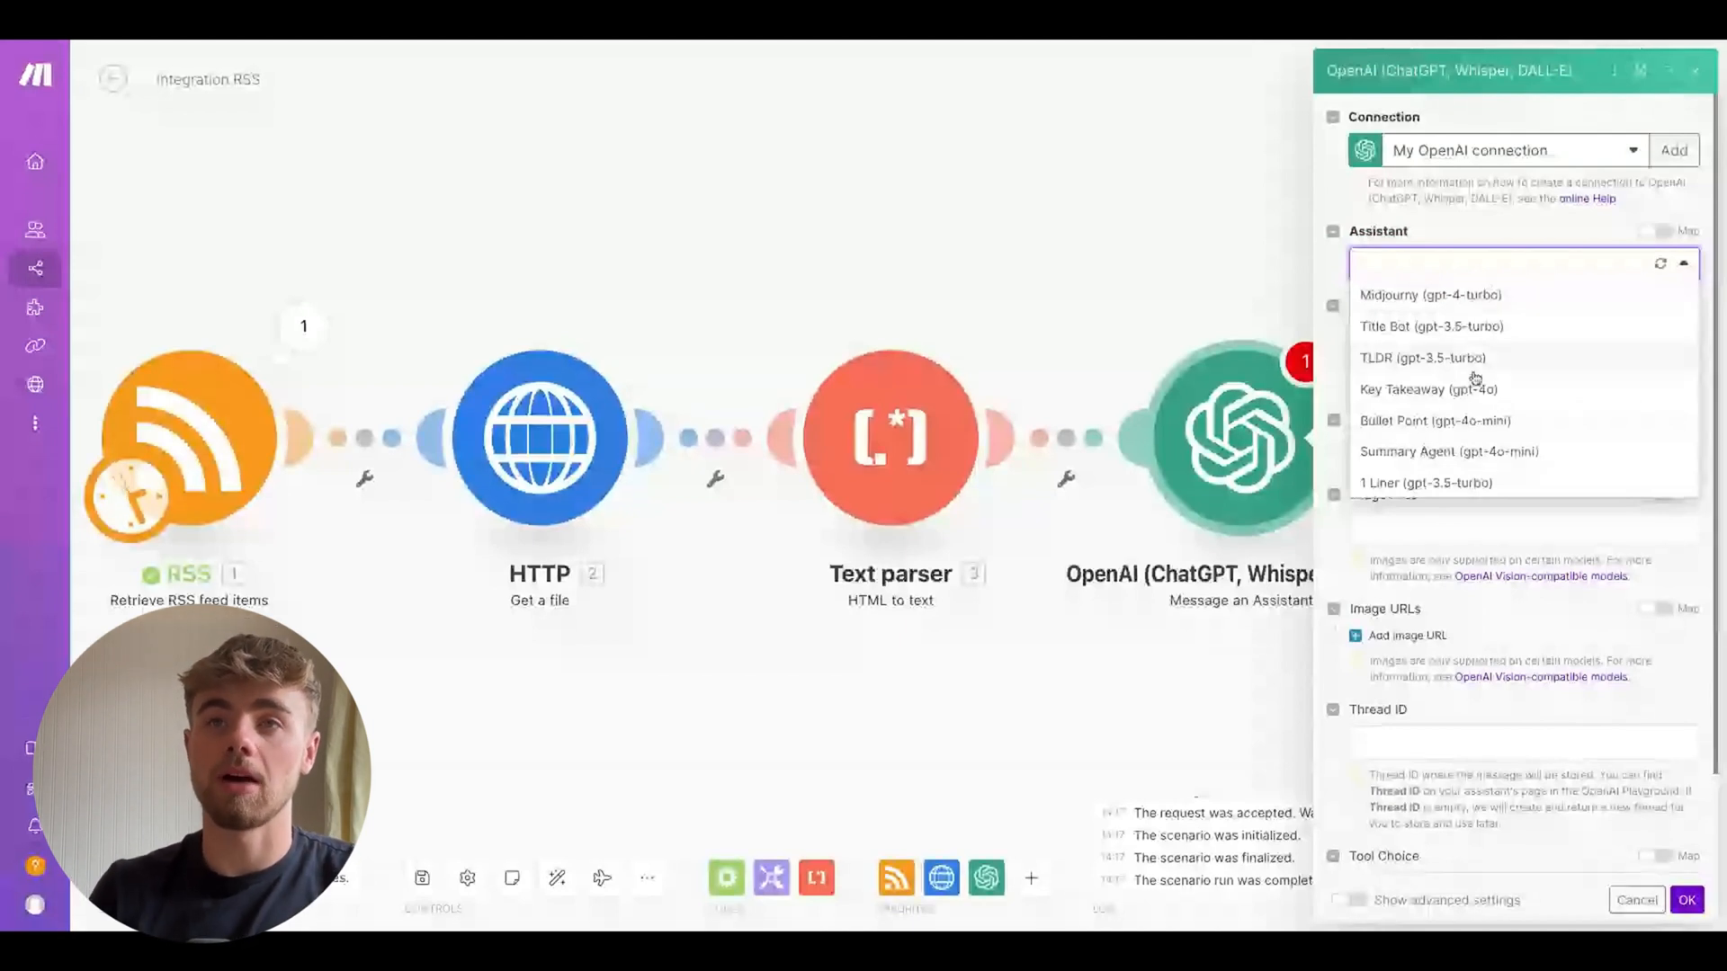
left_click(1443, 484)
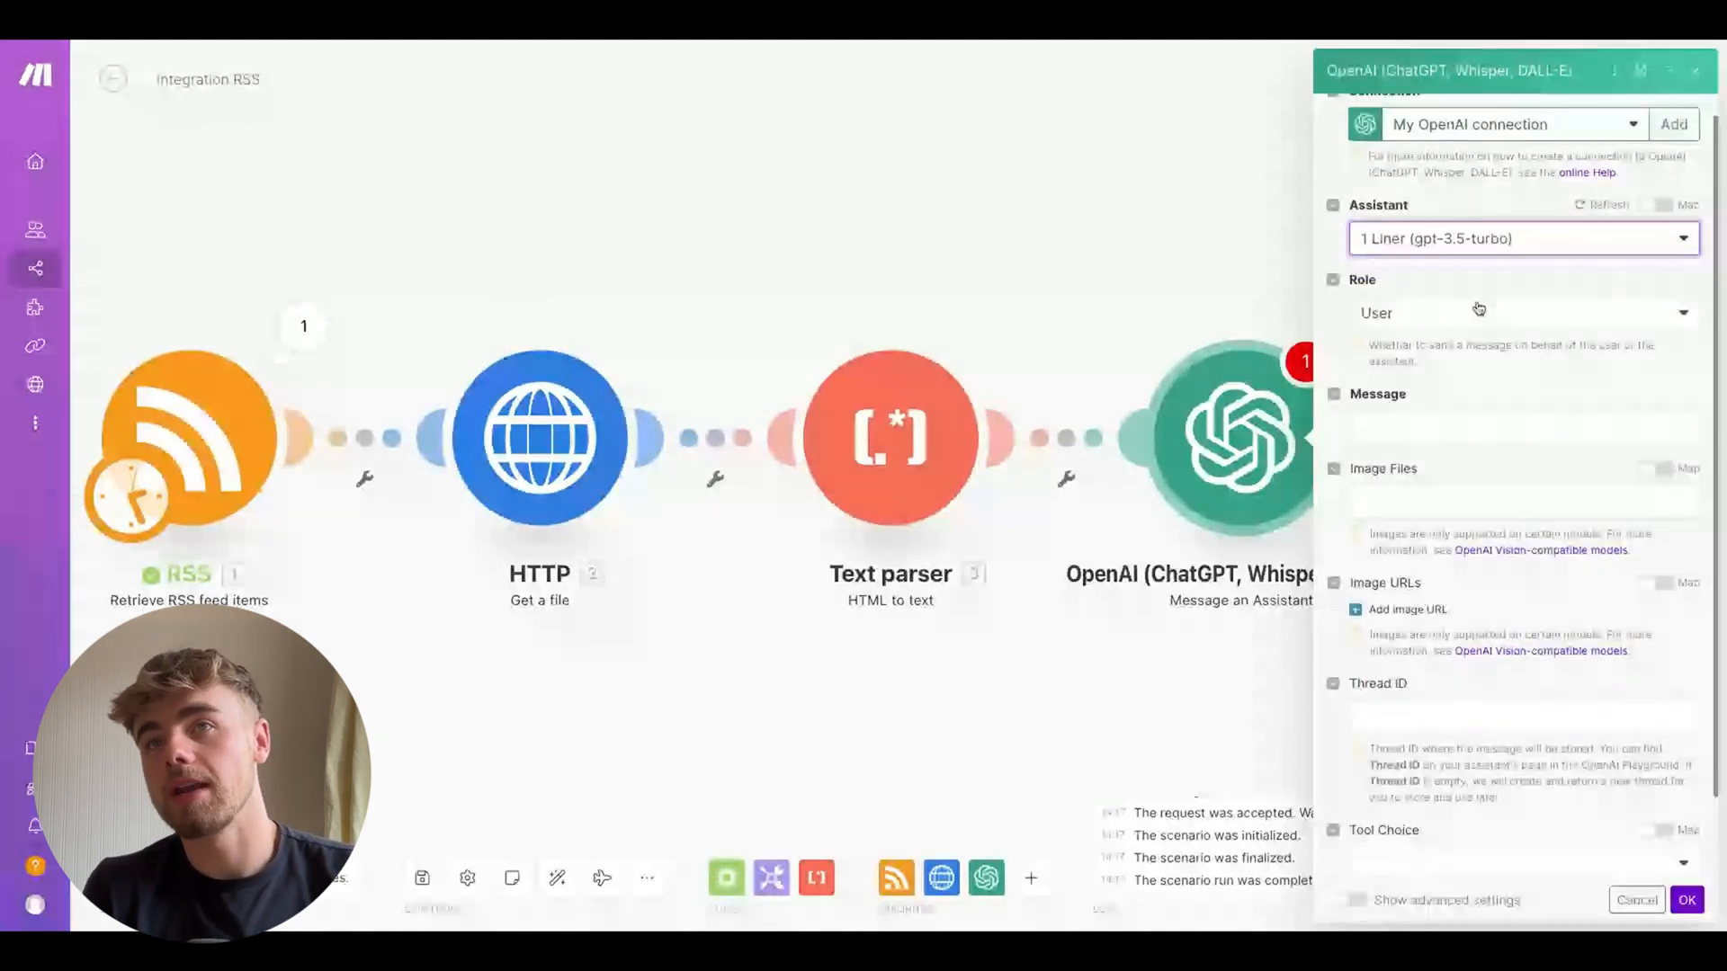
left_click(1400, 425)
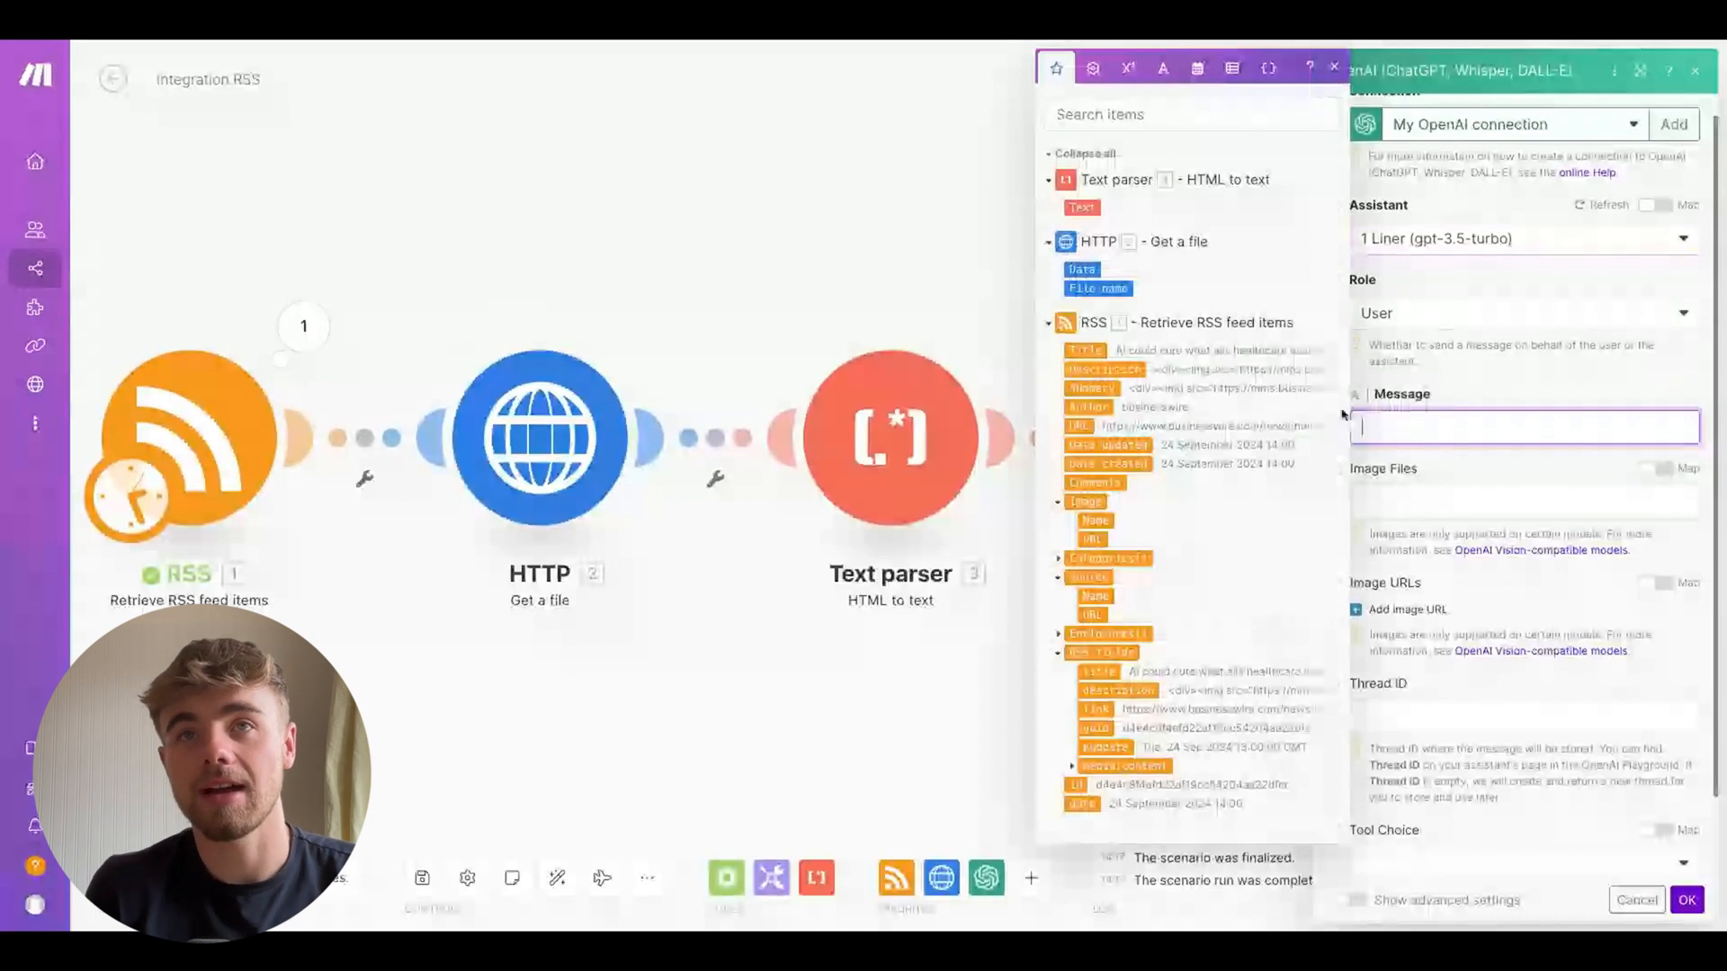
left_click(1082, 208)
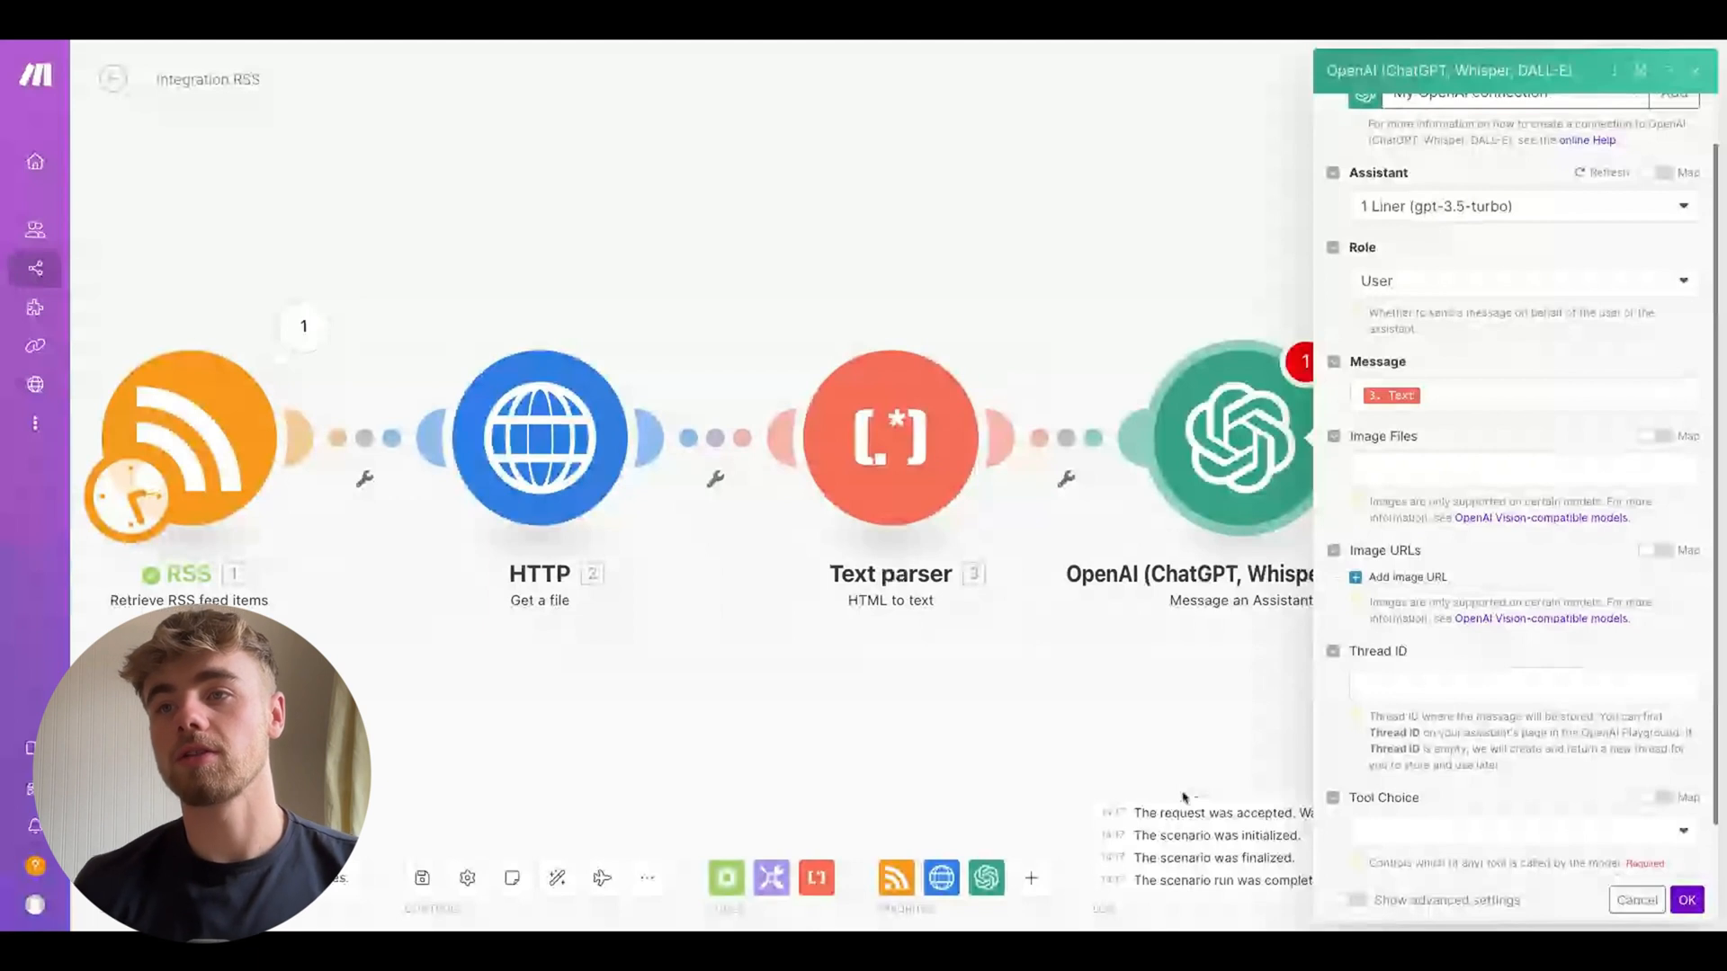
Confirm the assistant module's settings and rename the OpenAI module to 1 Line
left_click(1687, 900)
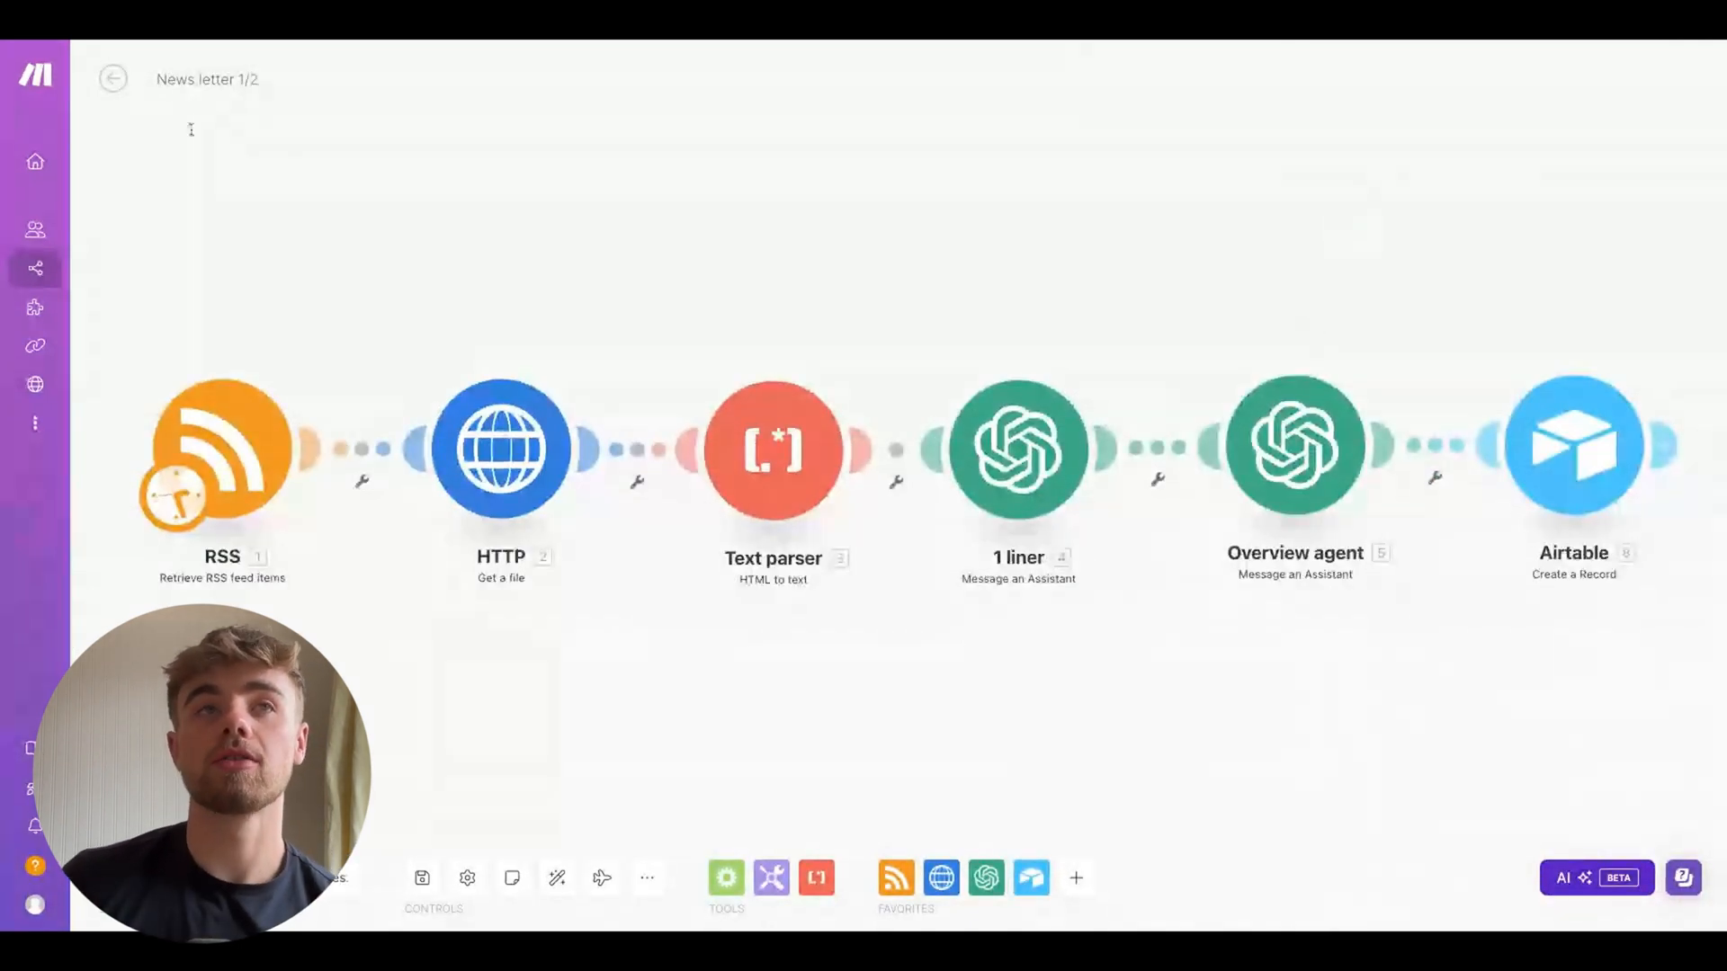
mouse_move(27, 646)
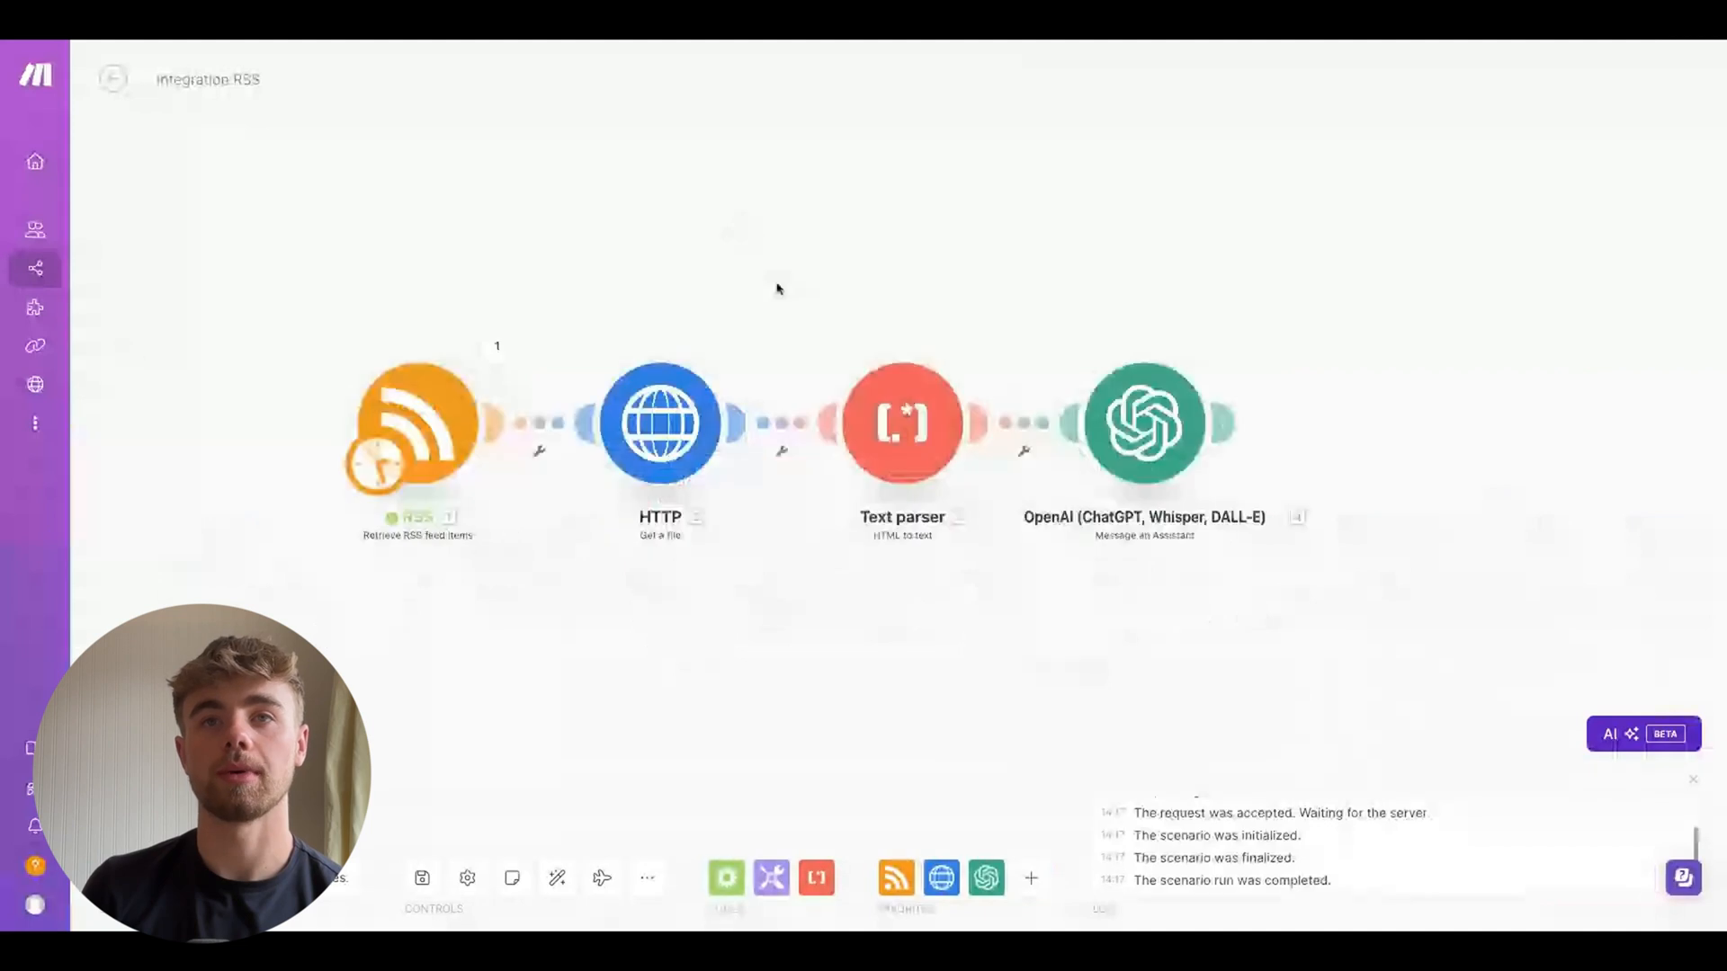
left_click(1364, 484)
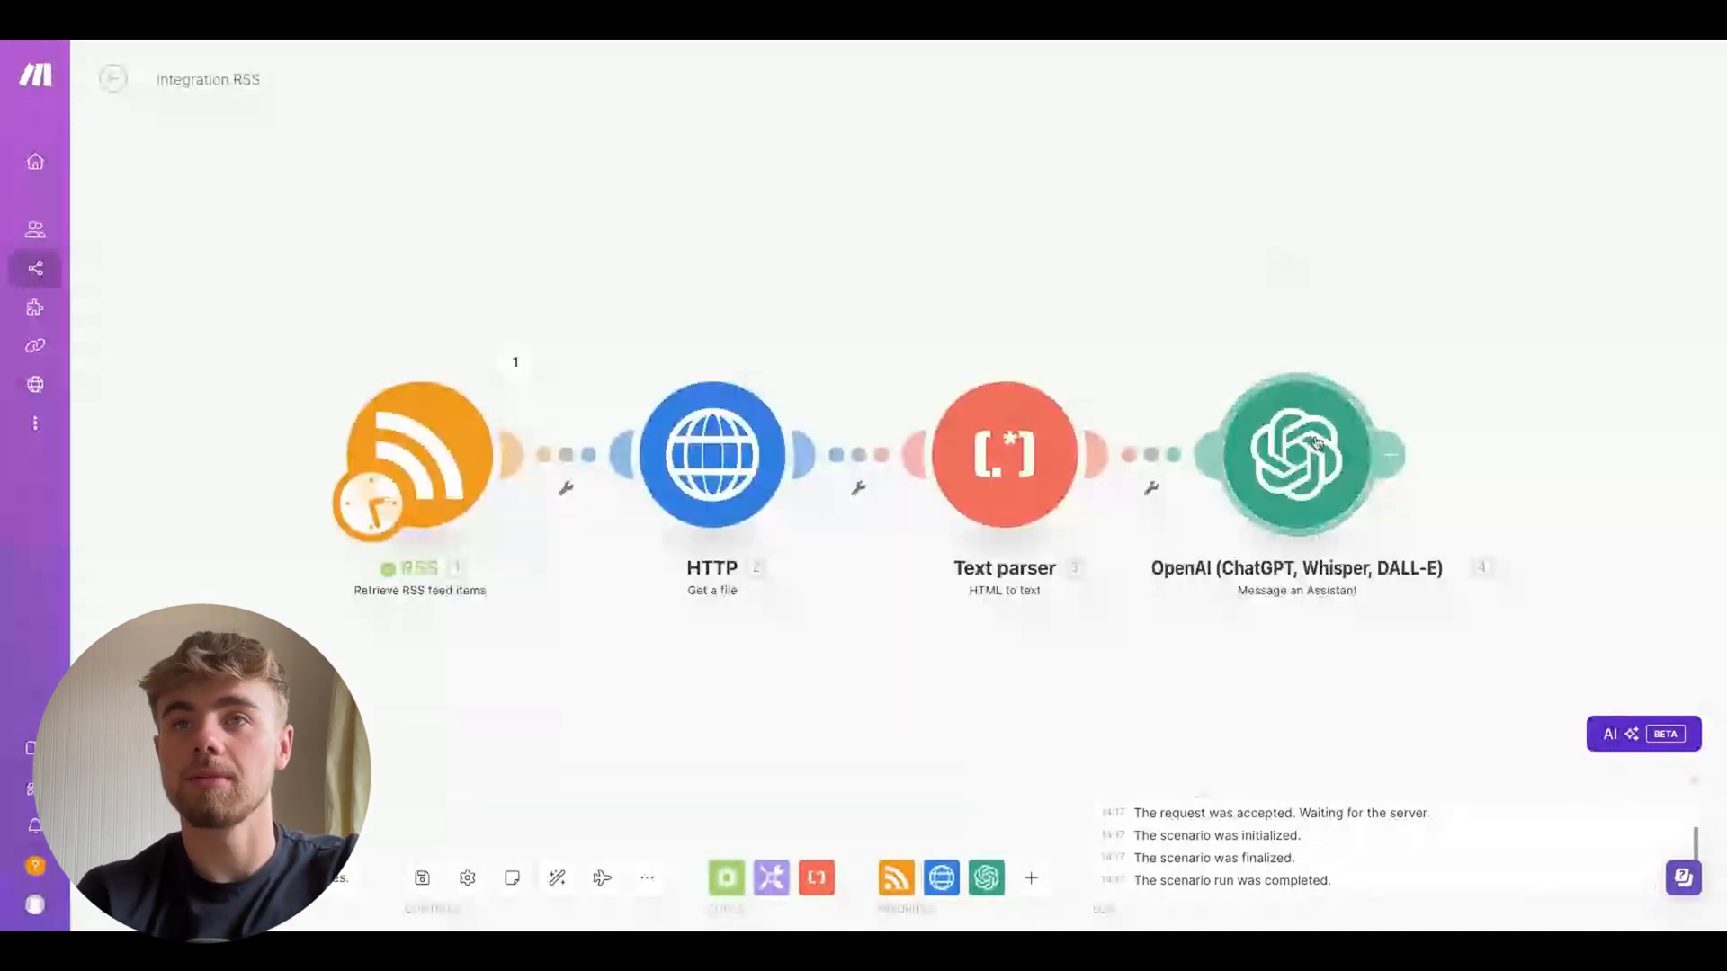
right_click(1316, 443)
left_click(1376, 541)
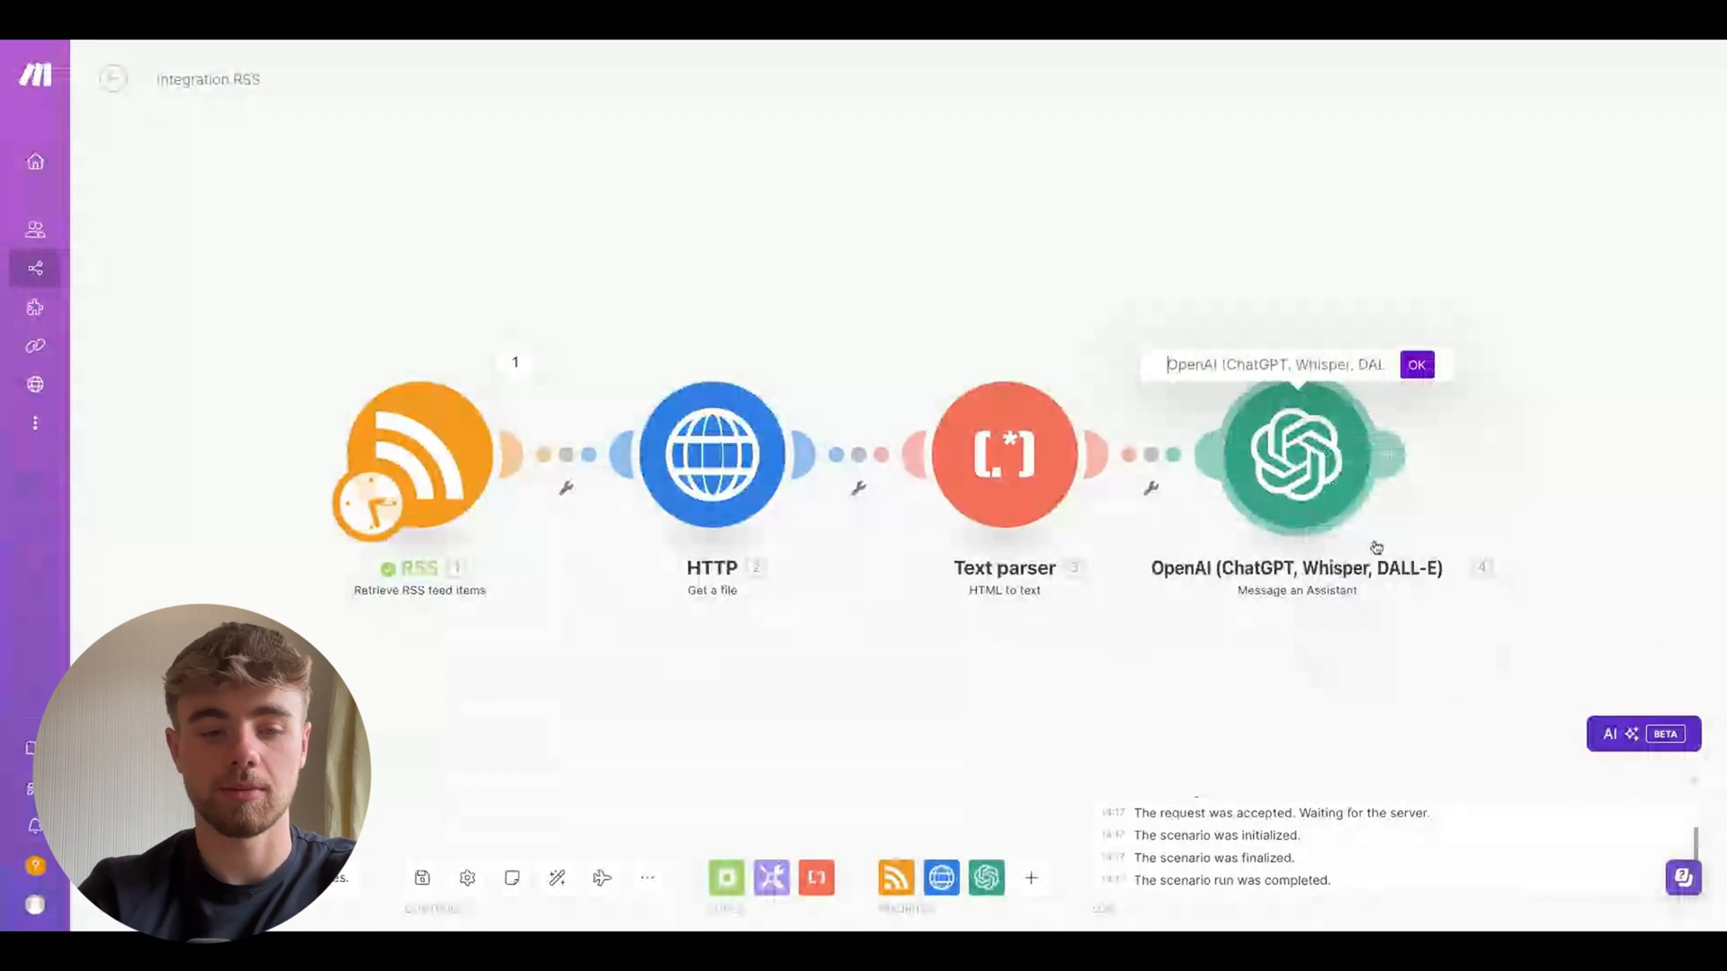
type("1 Line")
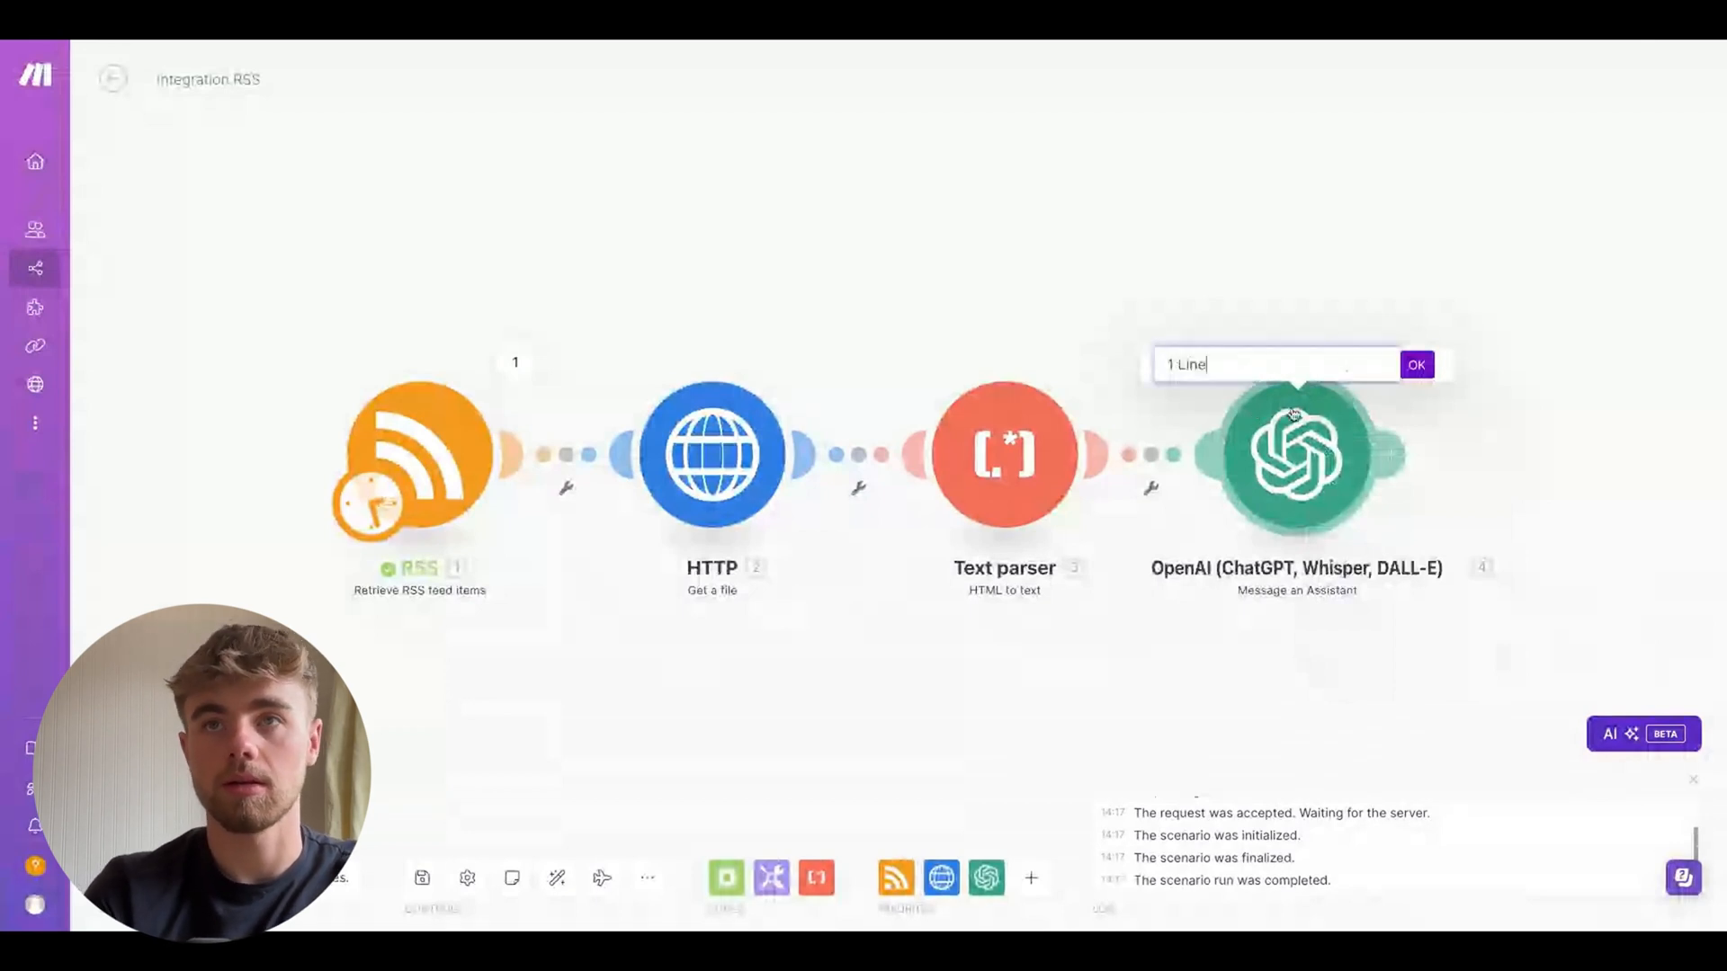
left_click(1417, 367)
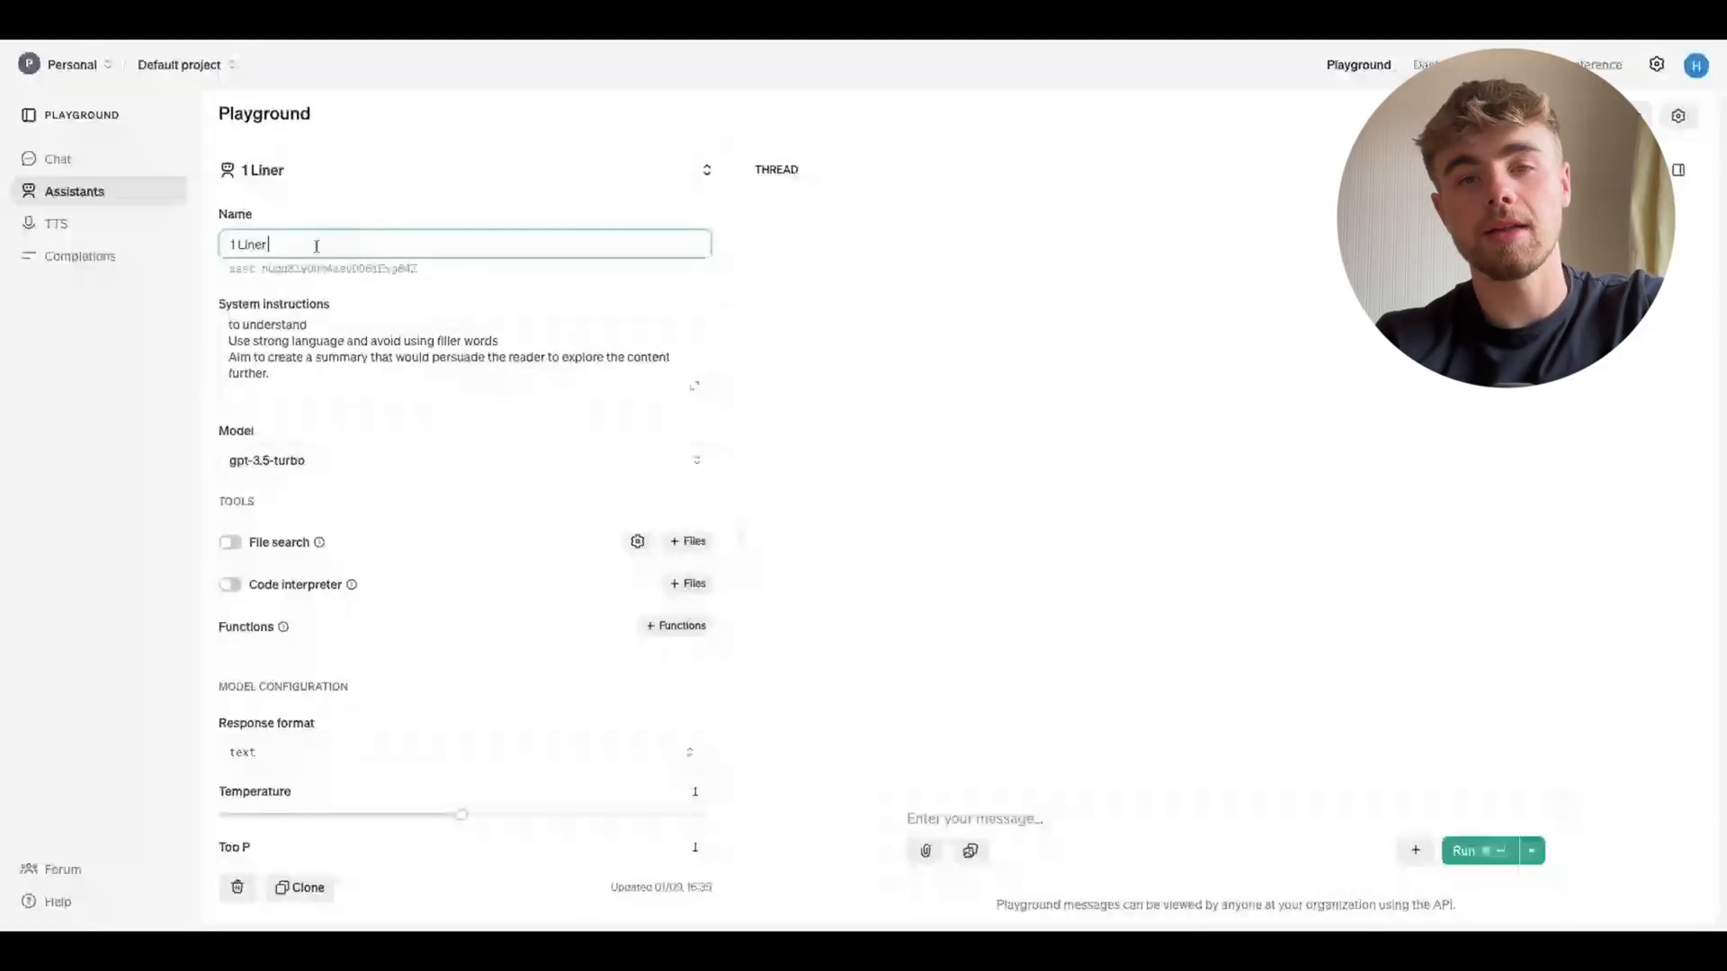
Review the Playground's assistant list and the Article Summary prompt text in the document
left_click(302, 235)
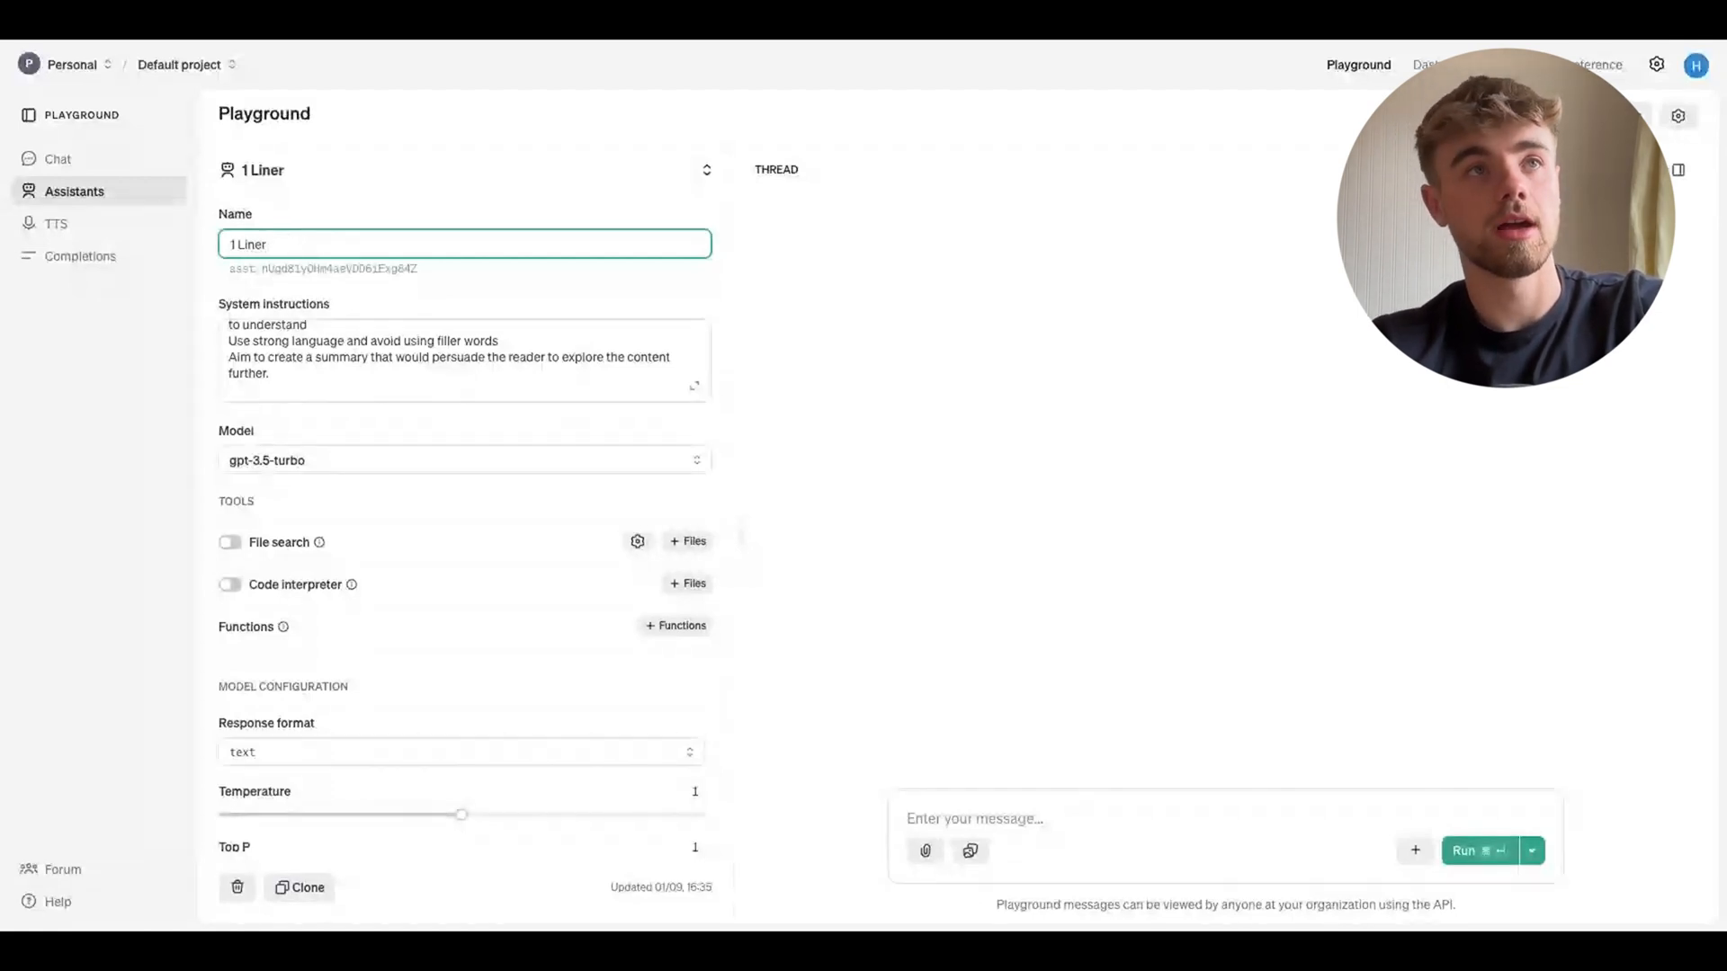
left_click(331, 176)
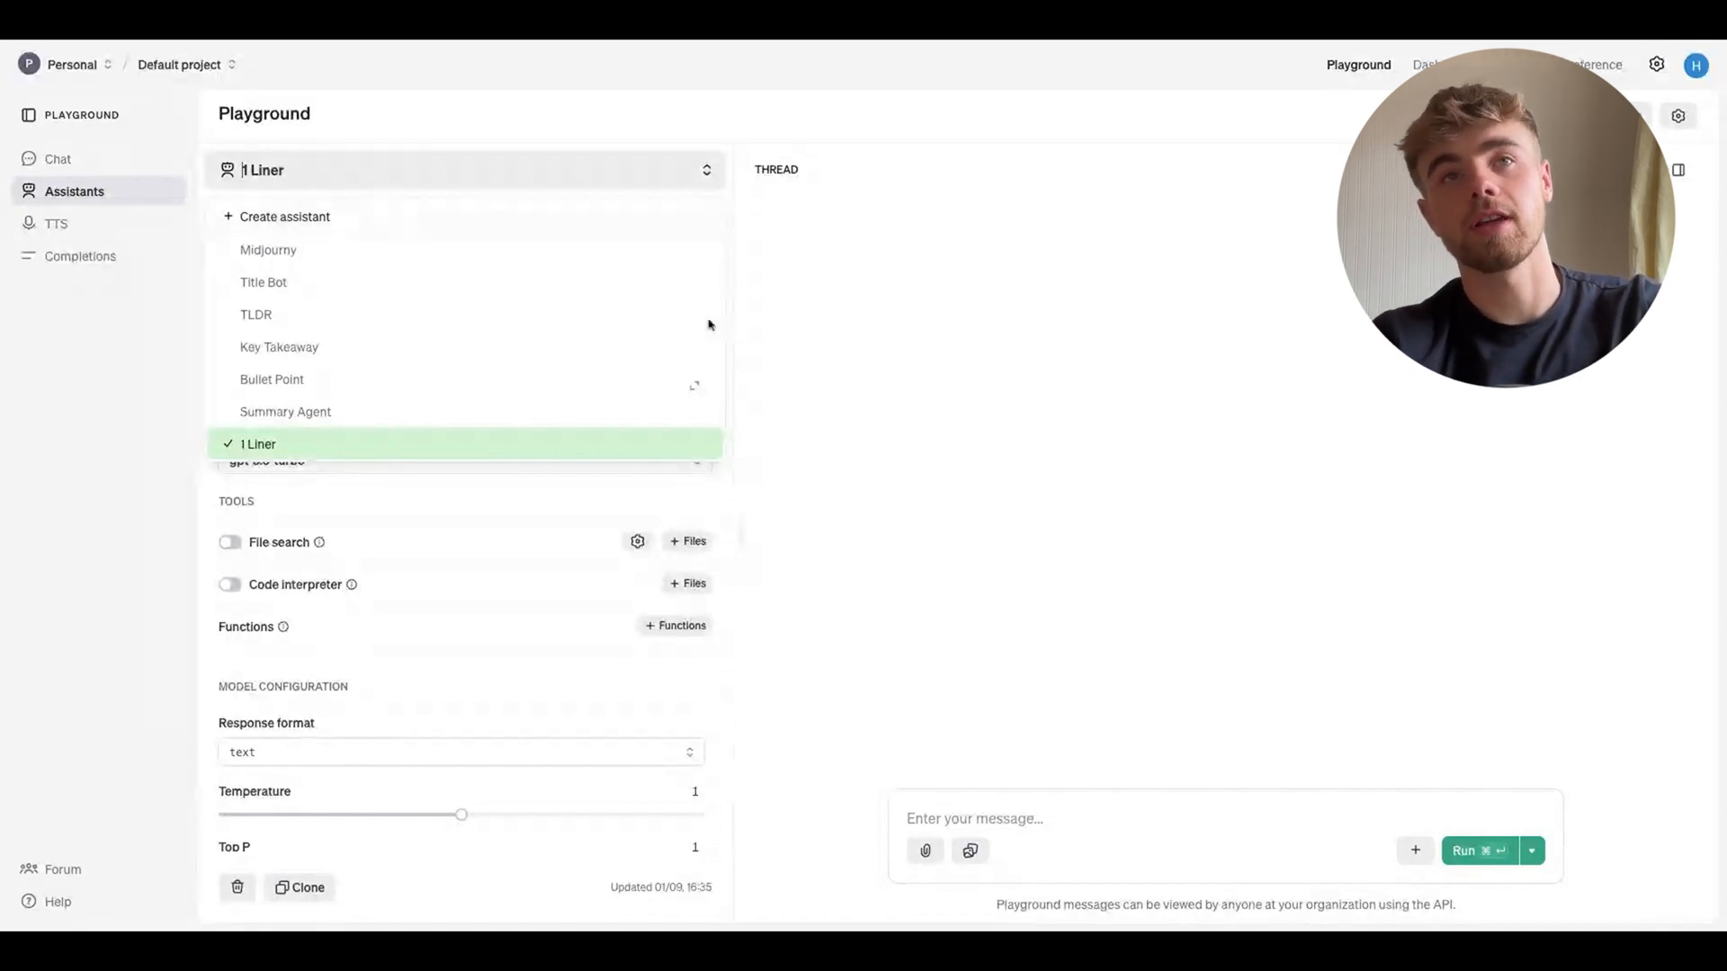
left_click(261, 286)
left_click(287, 245)
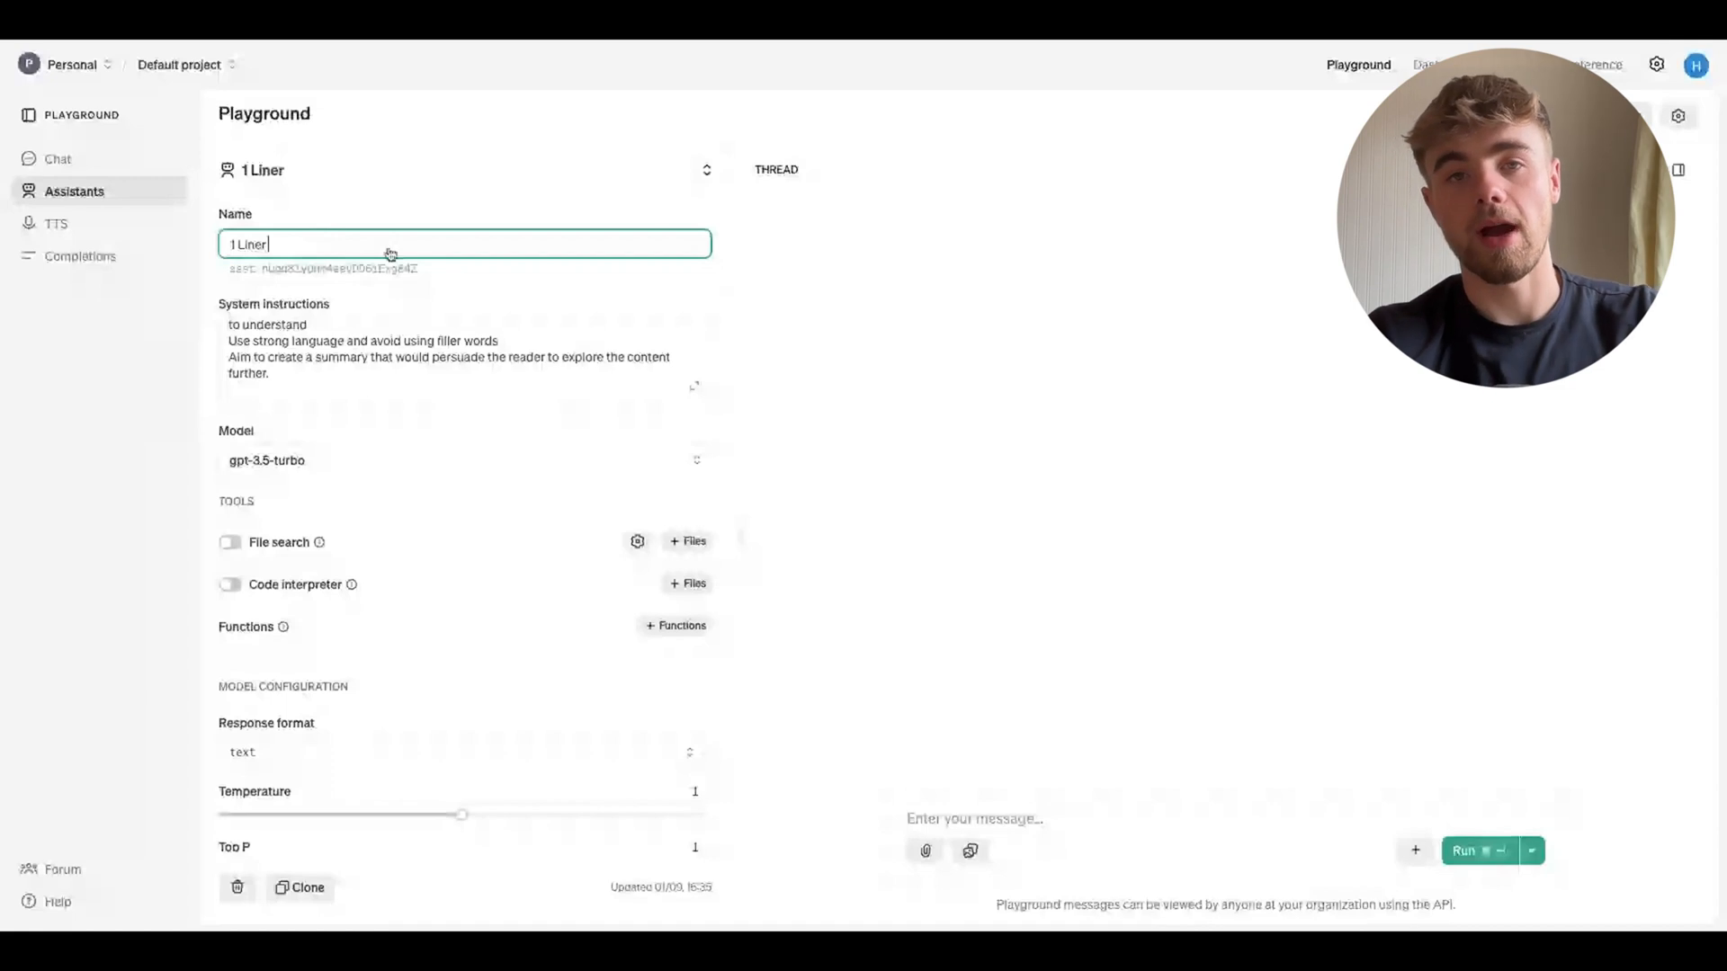
left_click_drag(310, 382, 310, 322)
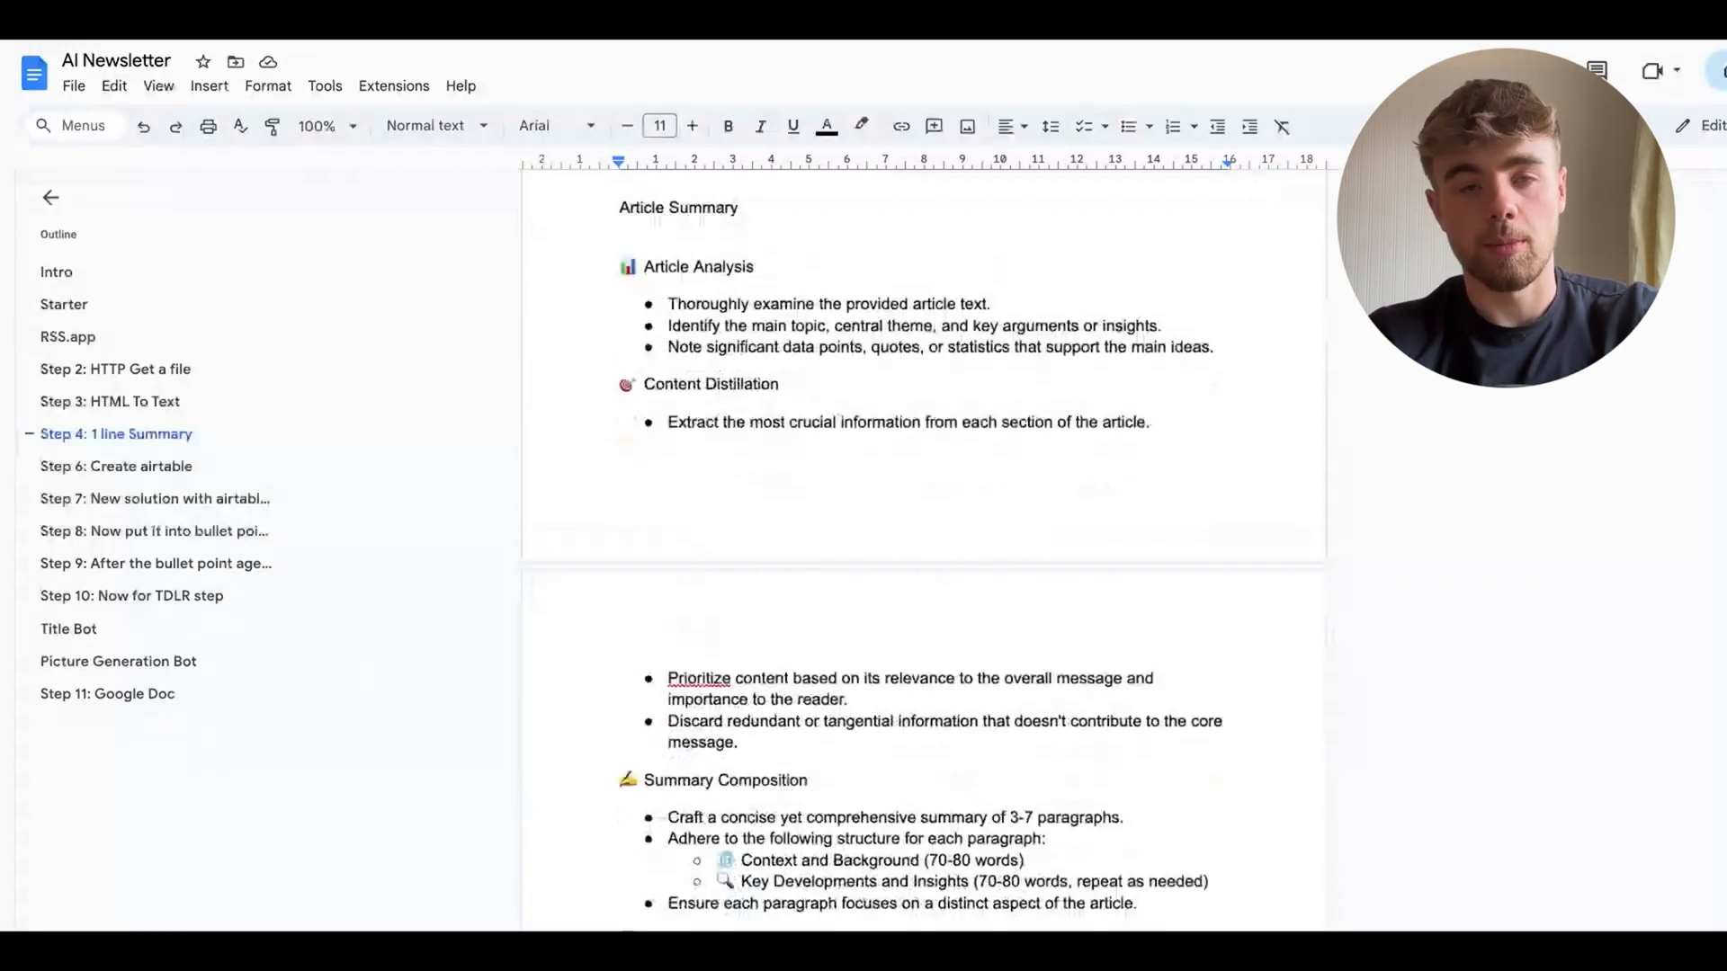
left_click_drag(619, 208, 755, 407)
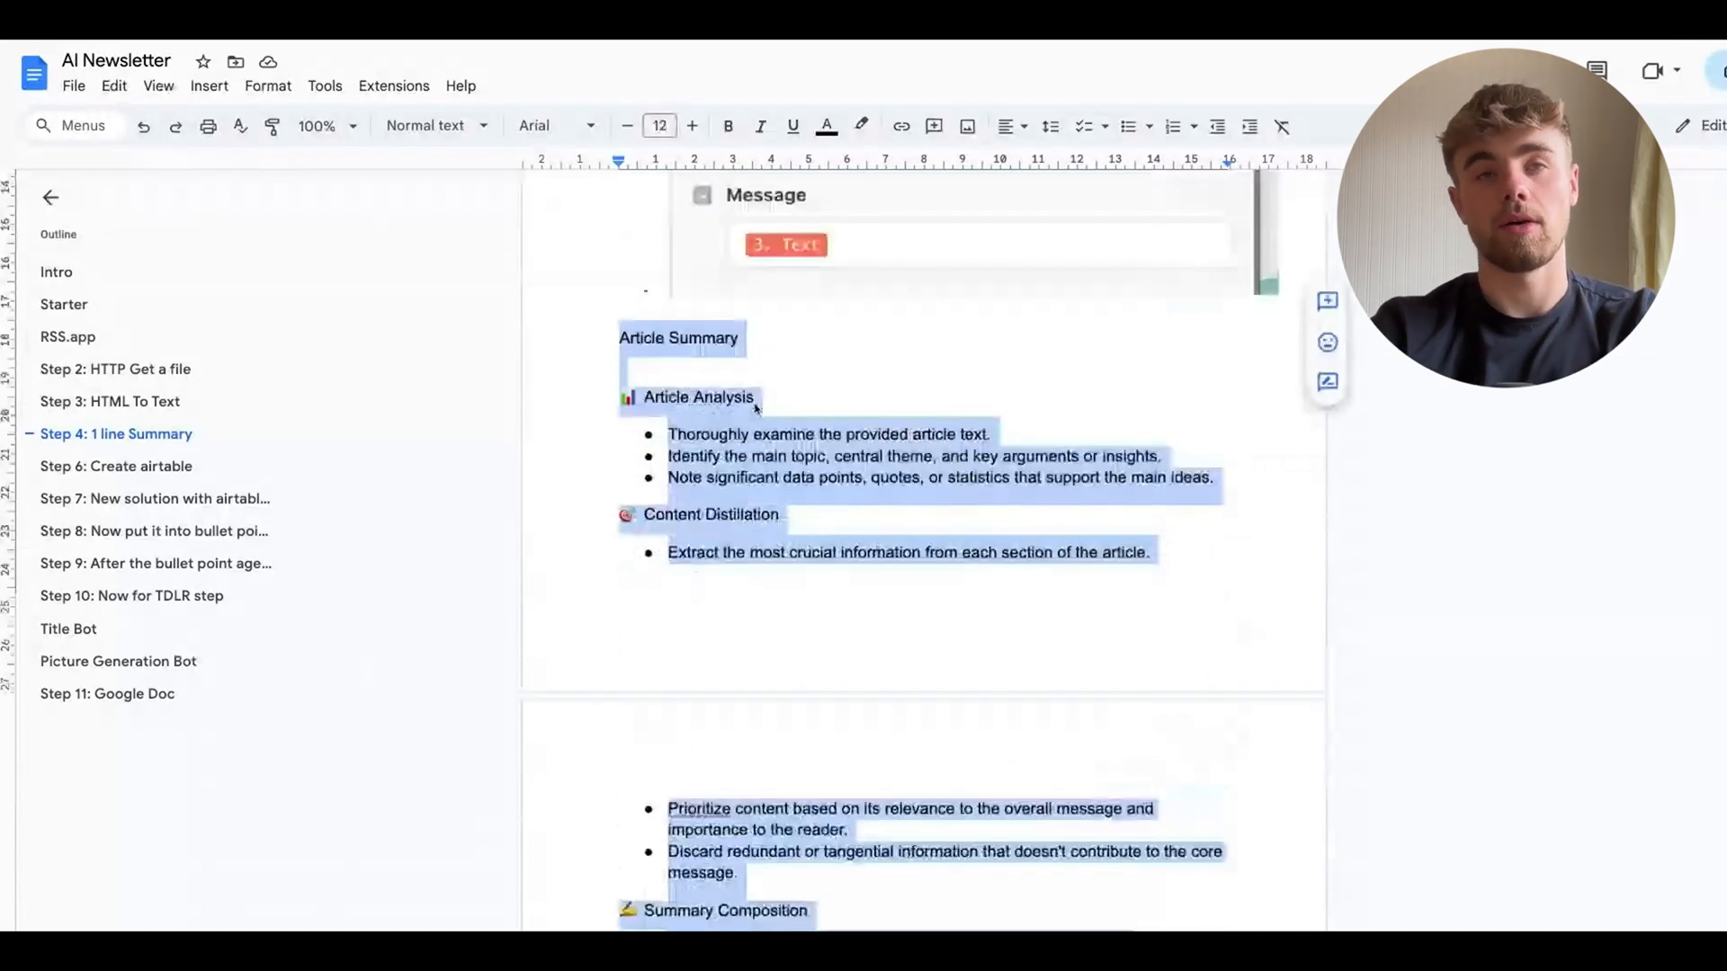
scroll(757, 408, "up", 1)
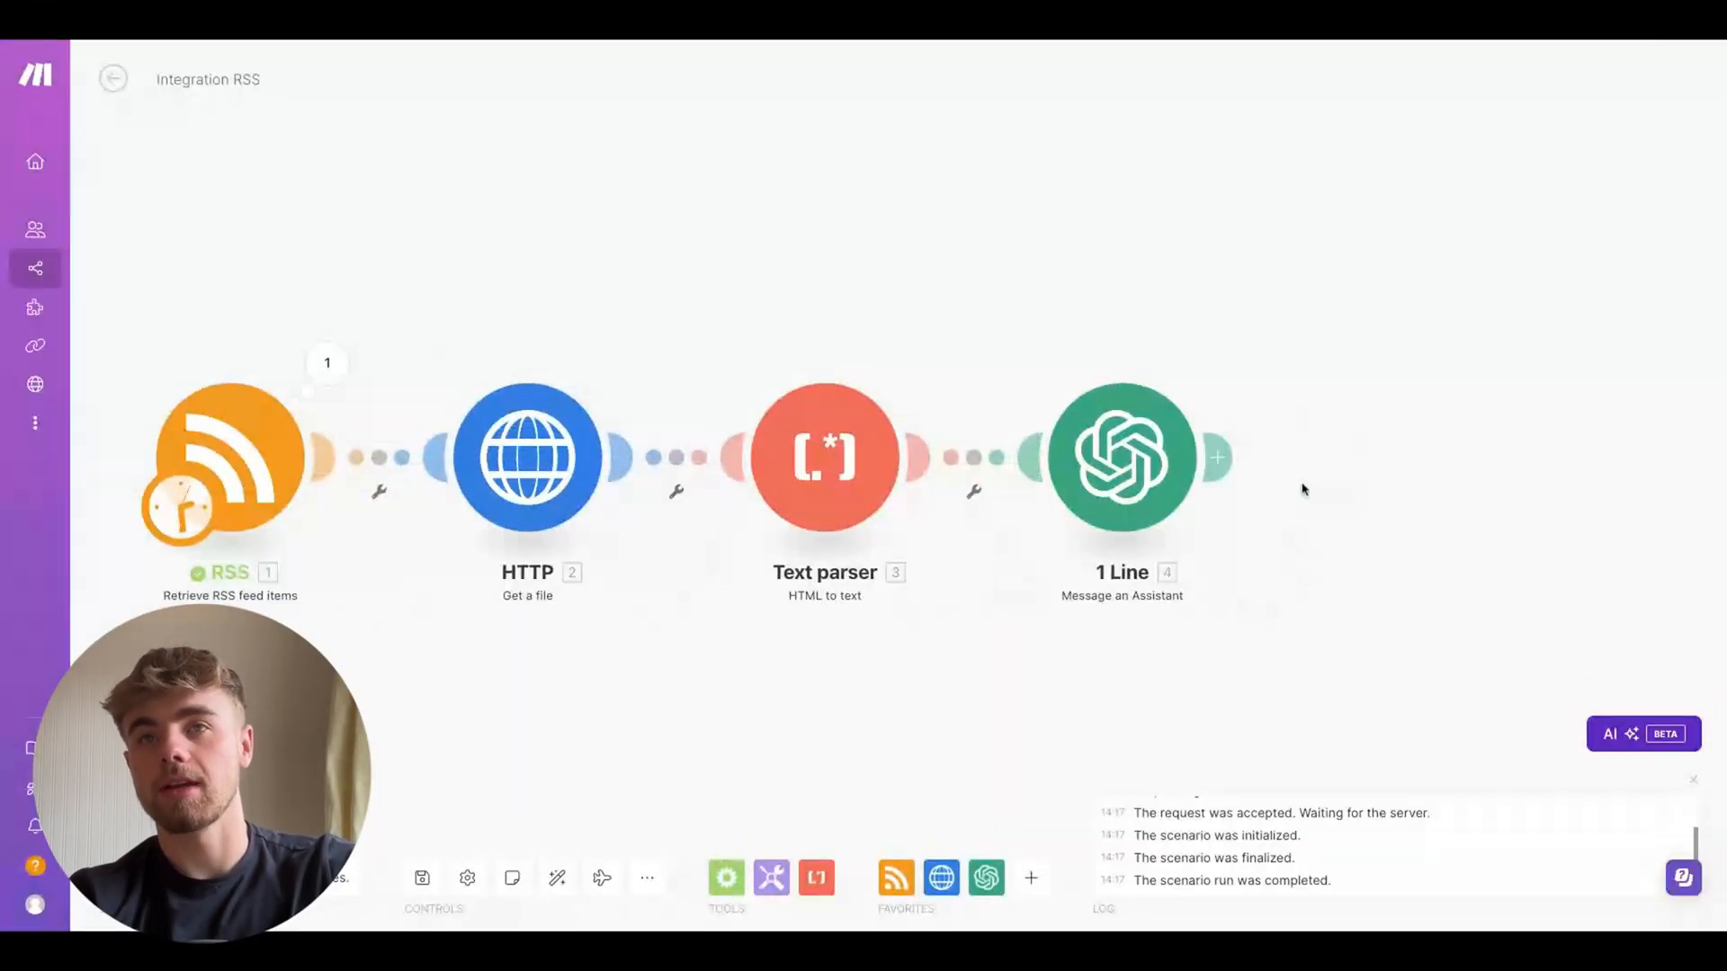
Add another OpenAI "Message an Assistant" module using the Summary Agent (gpt-4o-mini) assistant, with the Text parser's Text as the message
left_click(1217, 457)
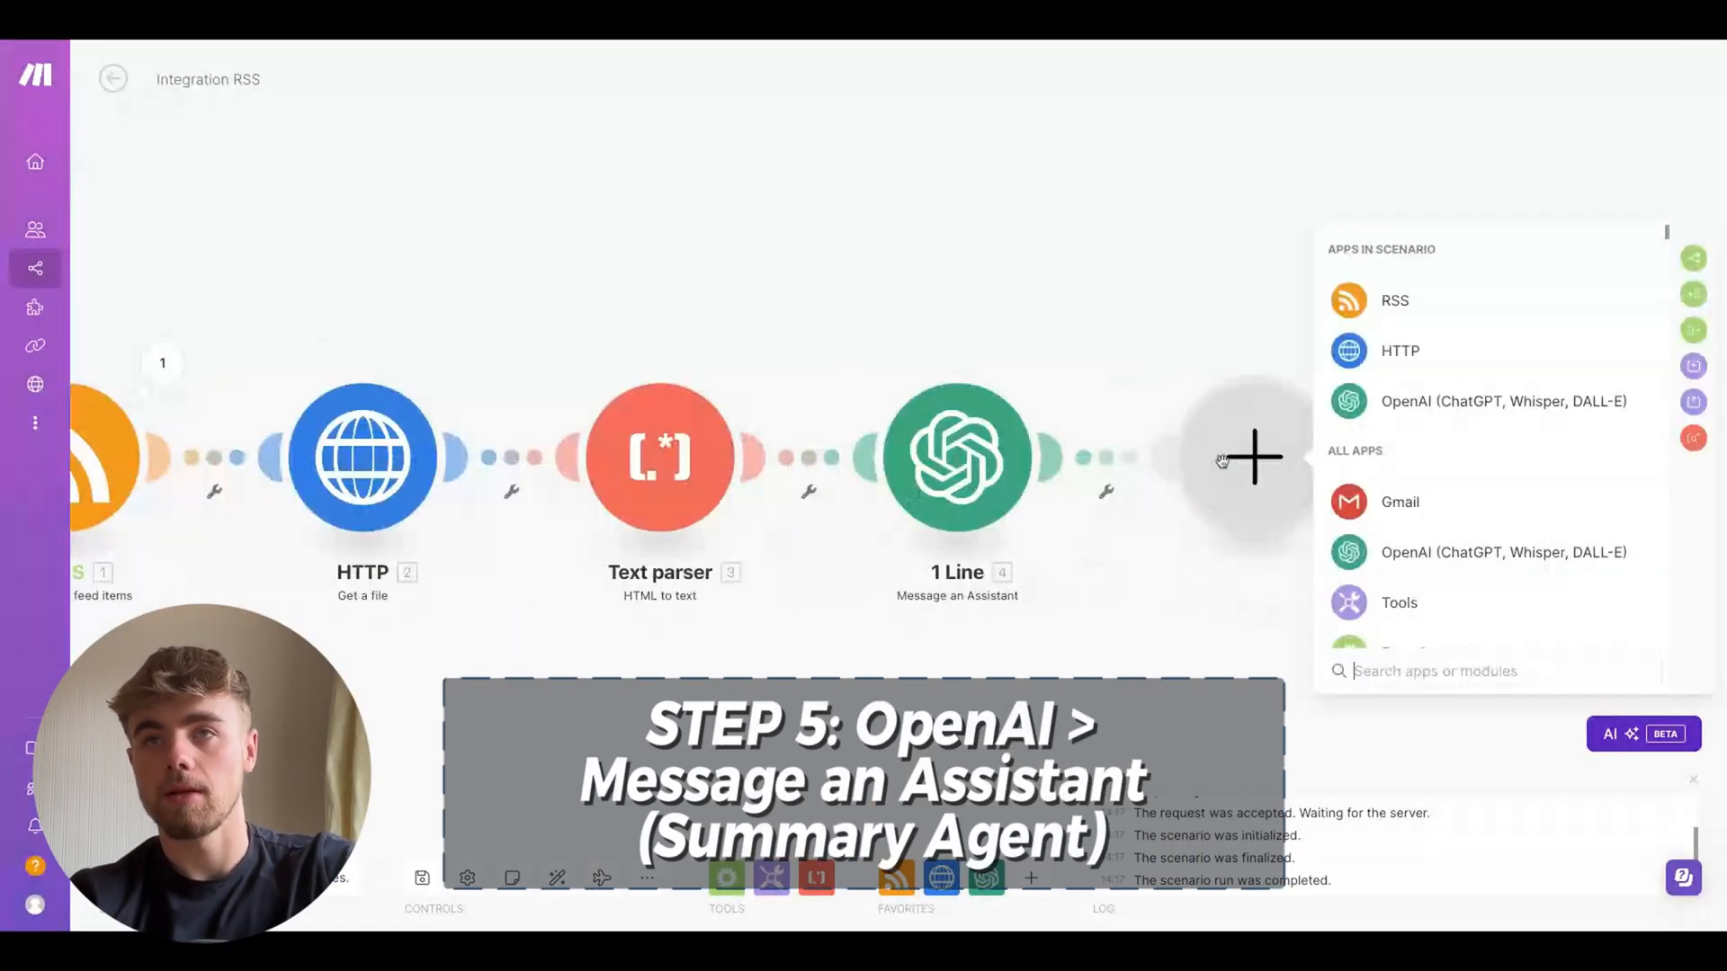
left_click(1457, 401)
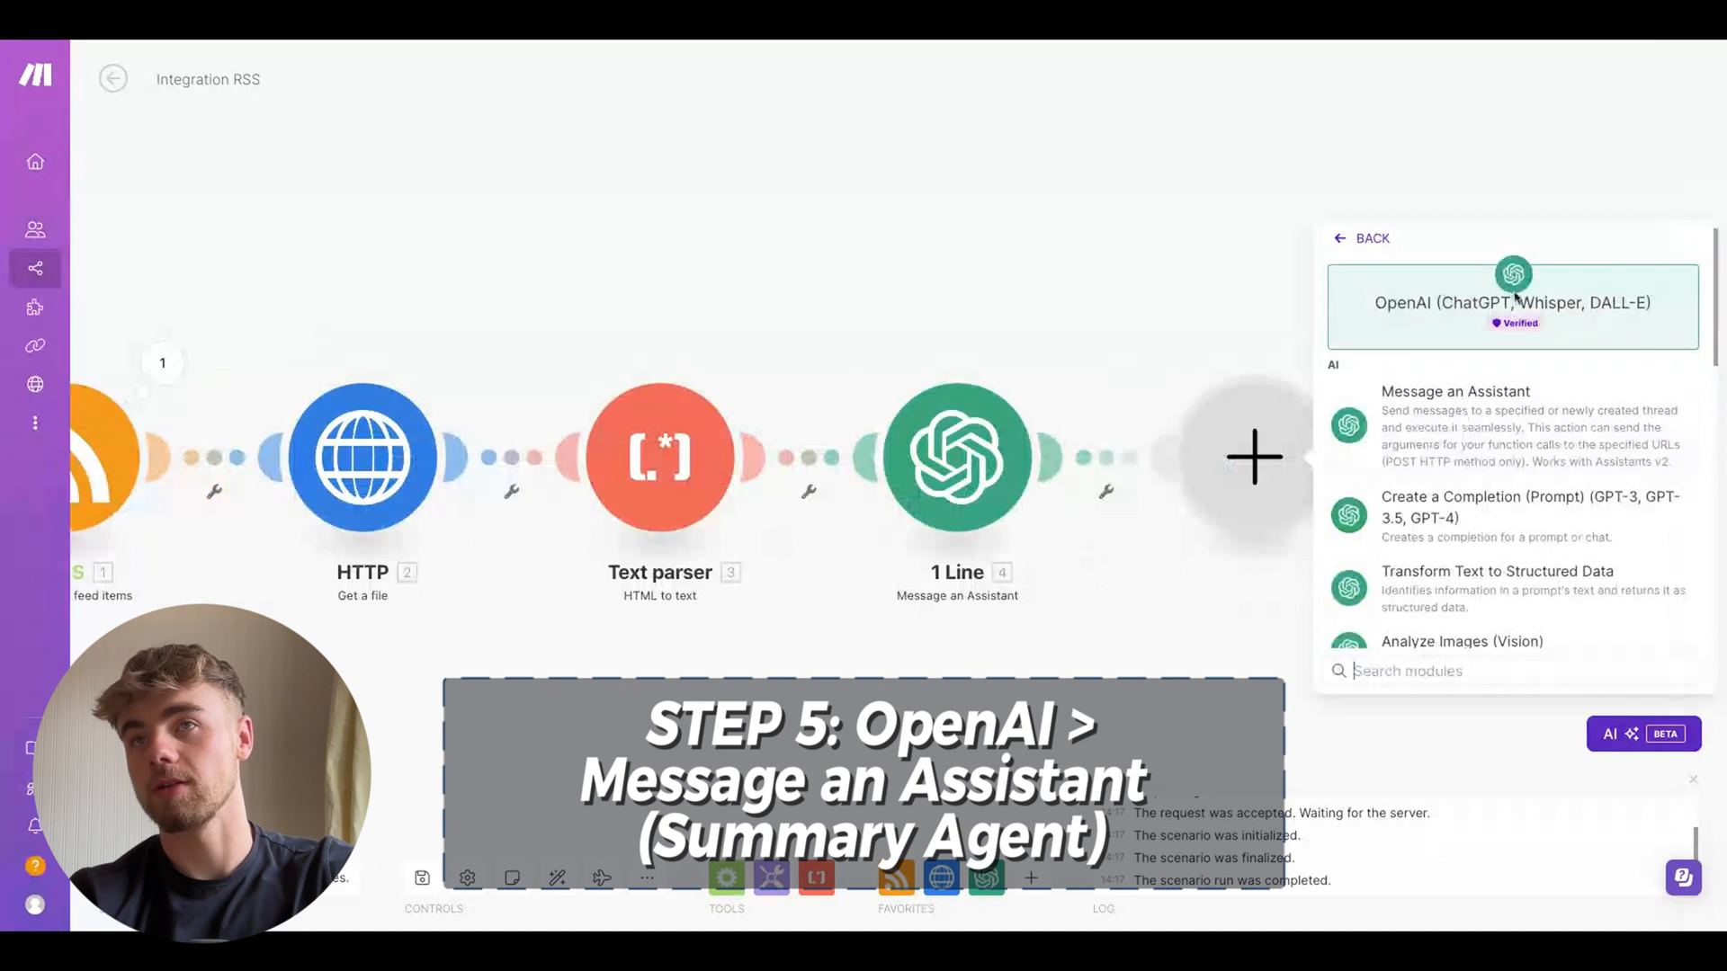
left_click(1461, 393)
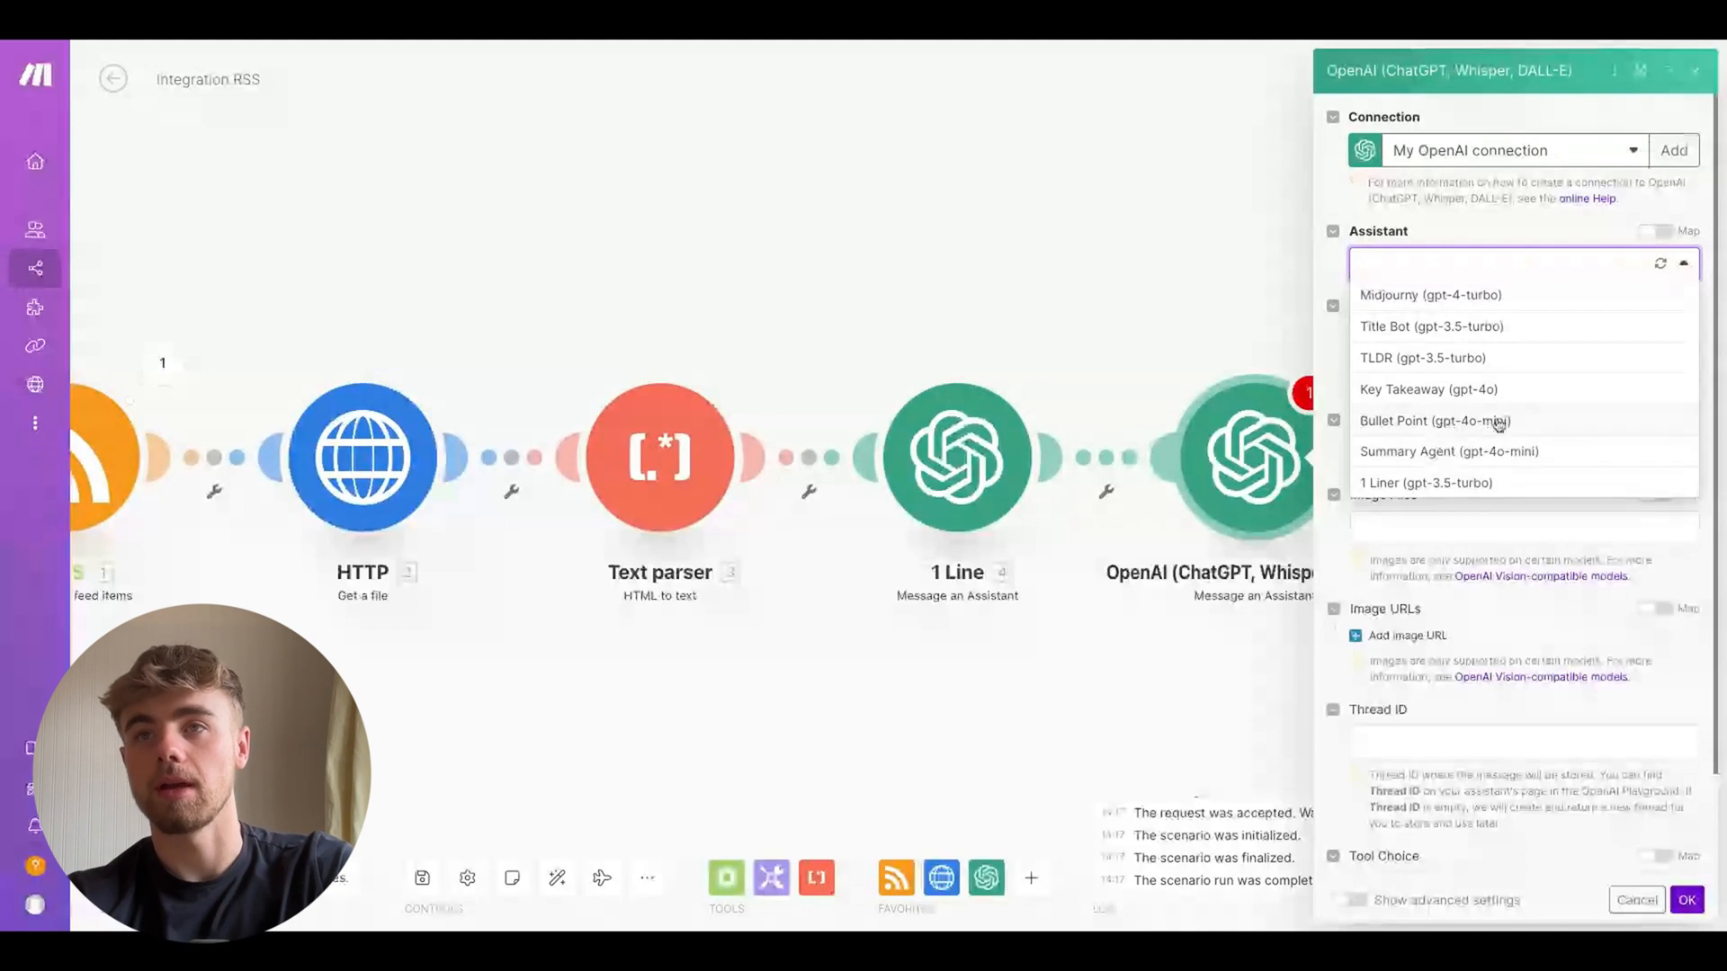
left_click(1514, 451)
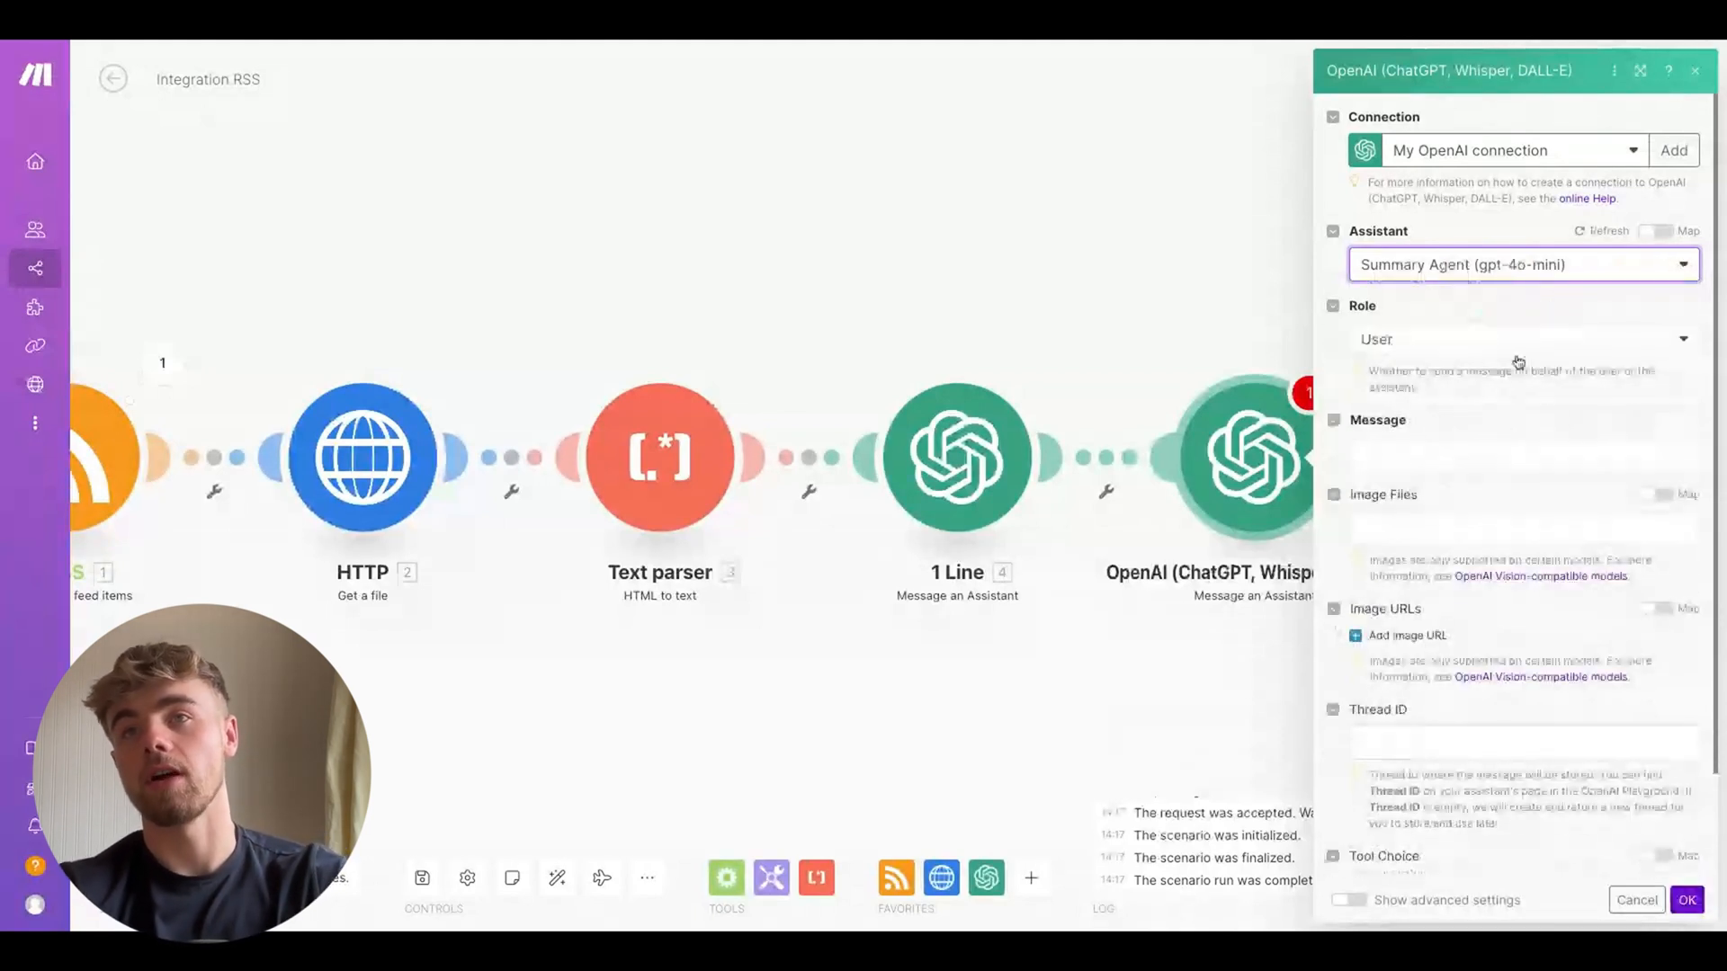
left_click(1465, 451)
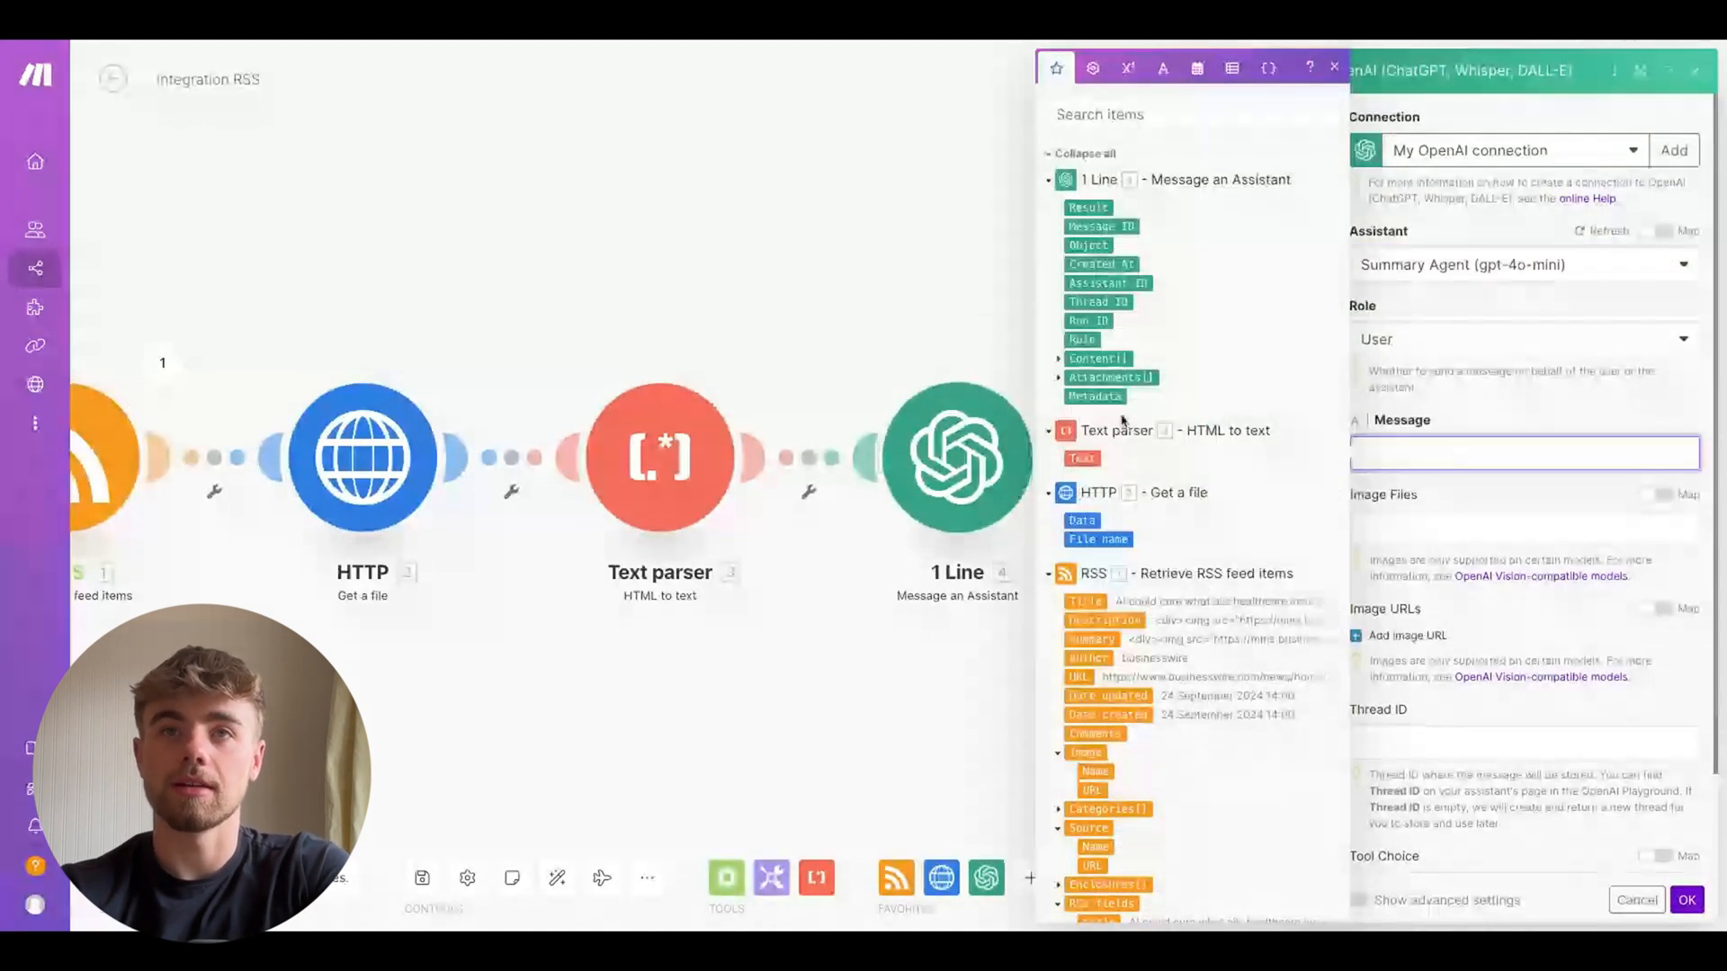
left_click(1082, 458)
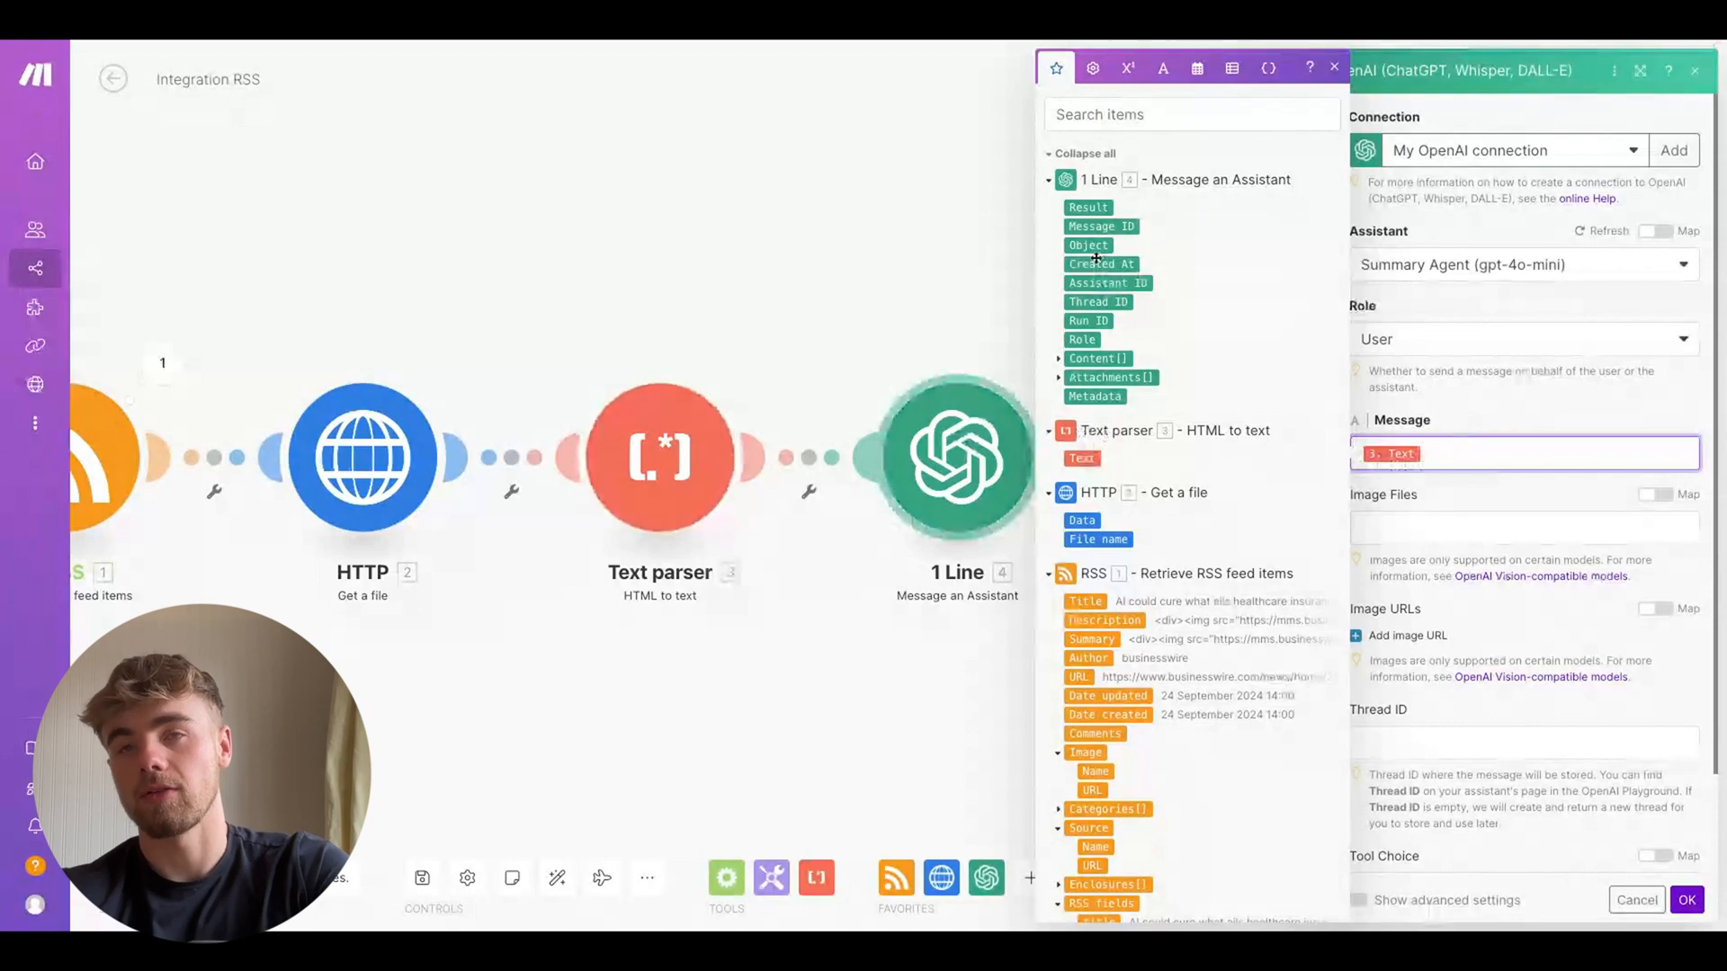
scroll(1098, 261, "down", 1)
scroll(1132, 511, "down", 3)
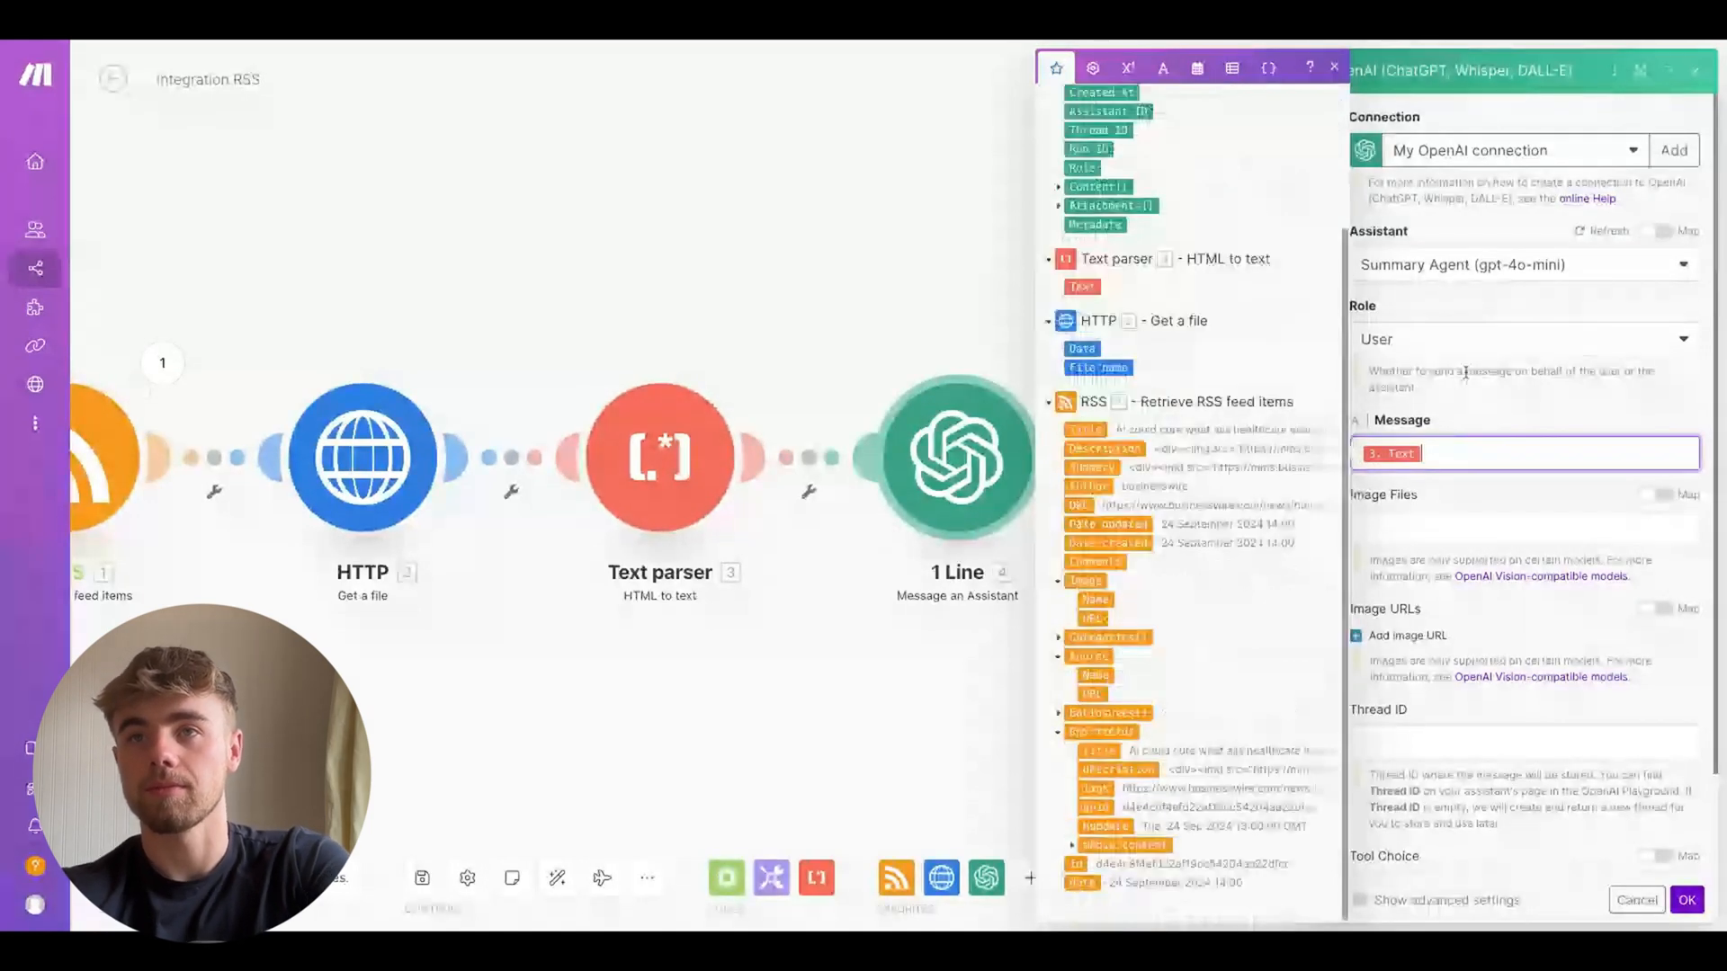
left_click(1484, 555)
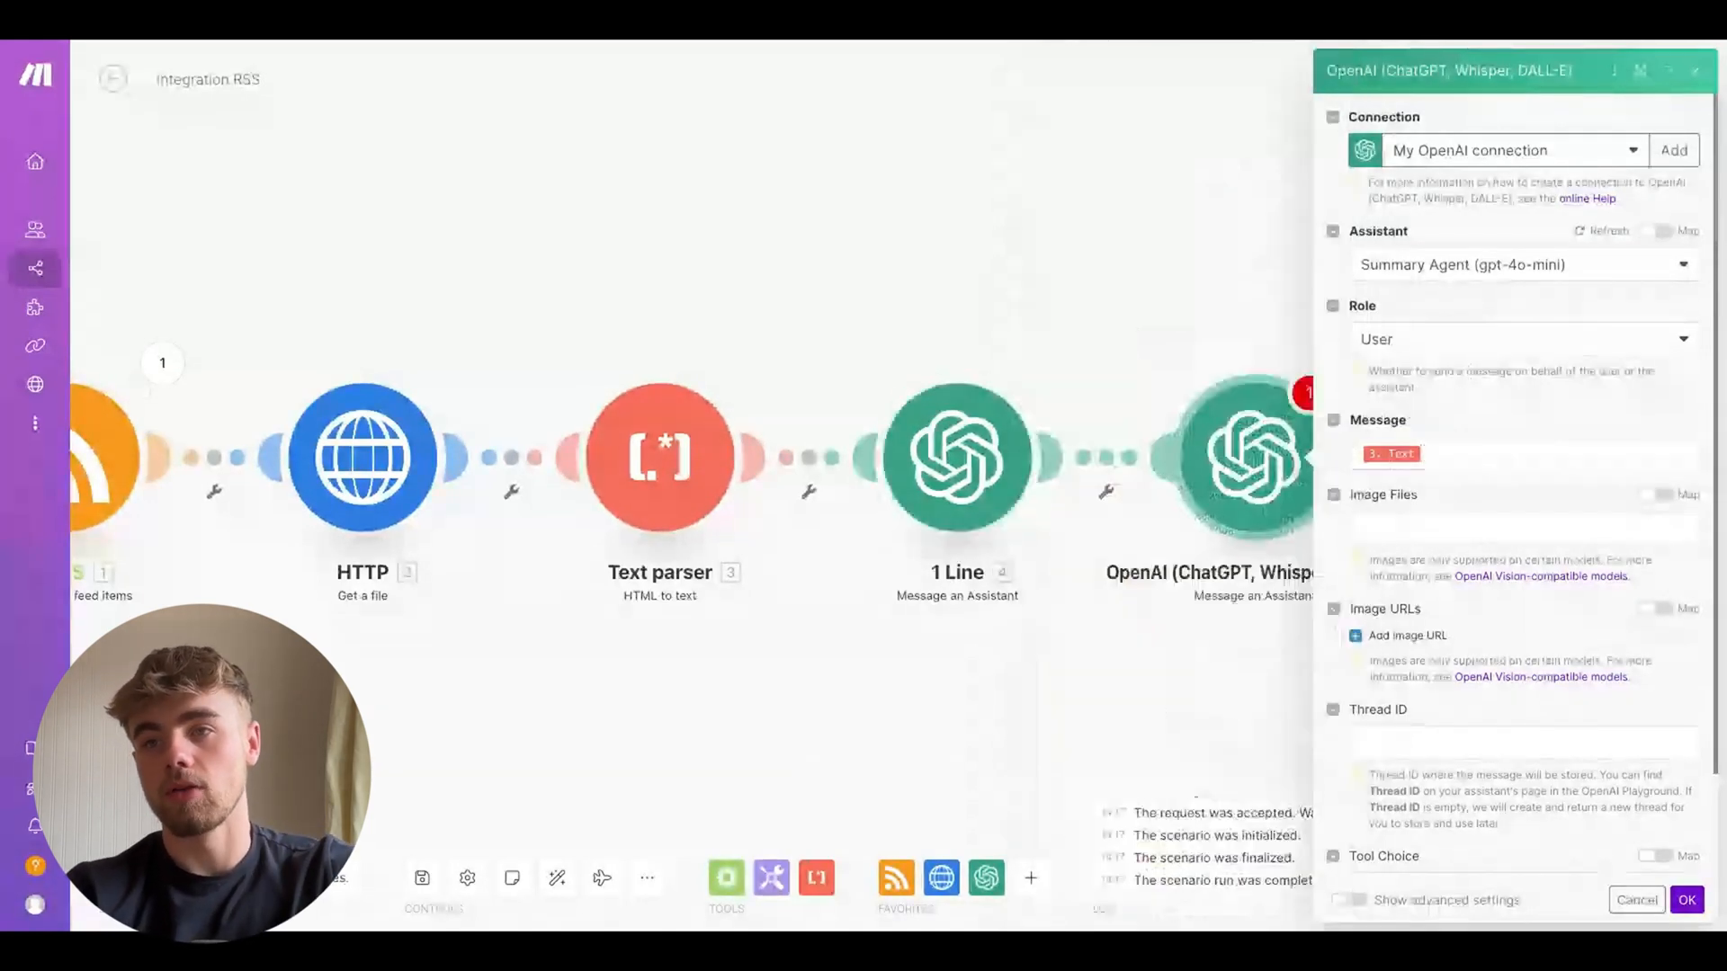
left_click(1687, 900)
Rename the new OpenAI module to Summary
scroll(1033, 511, "down", 3)
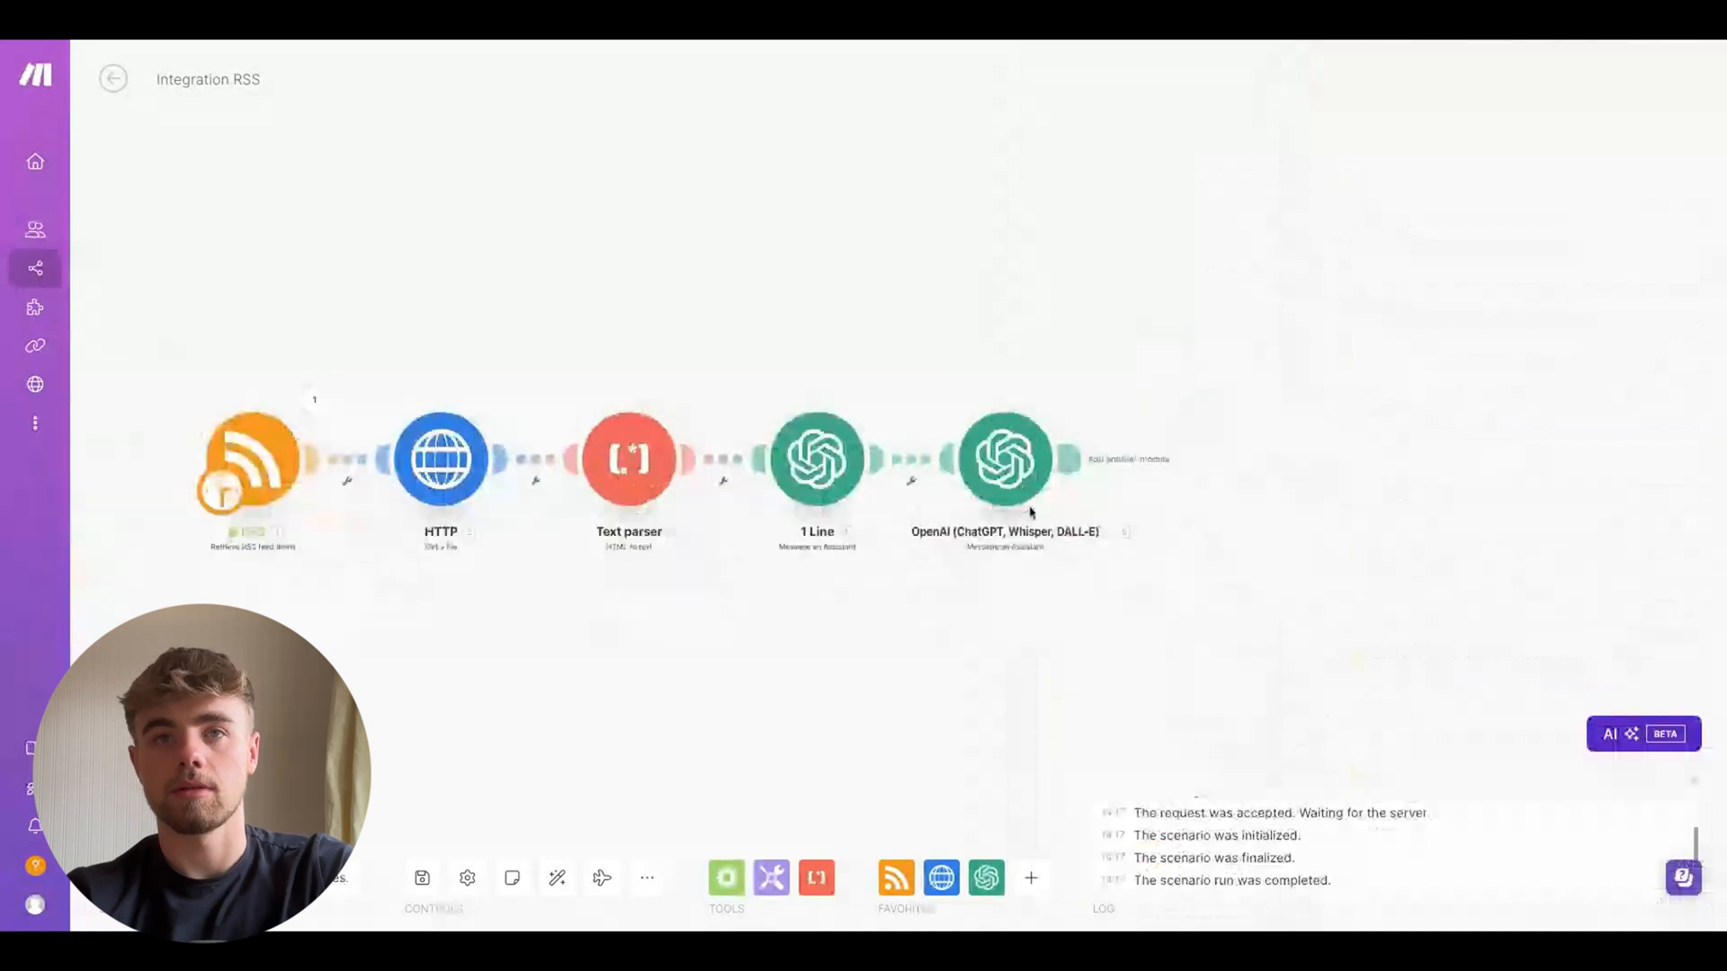
scroll(1032, 511, "up", 2)
right_click(977, 463)
left_click(1034, 562)
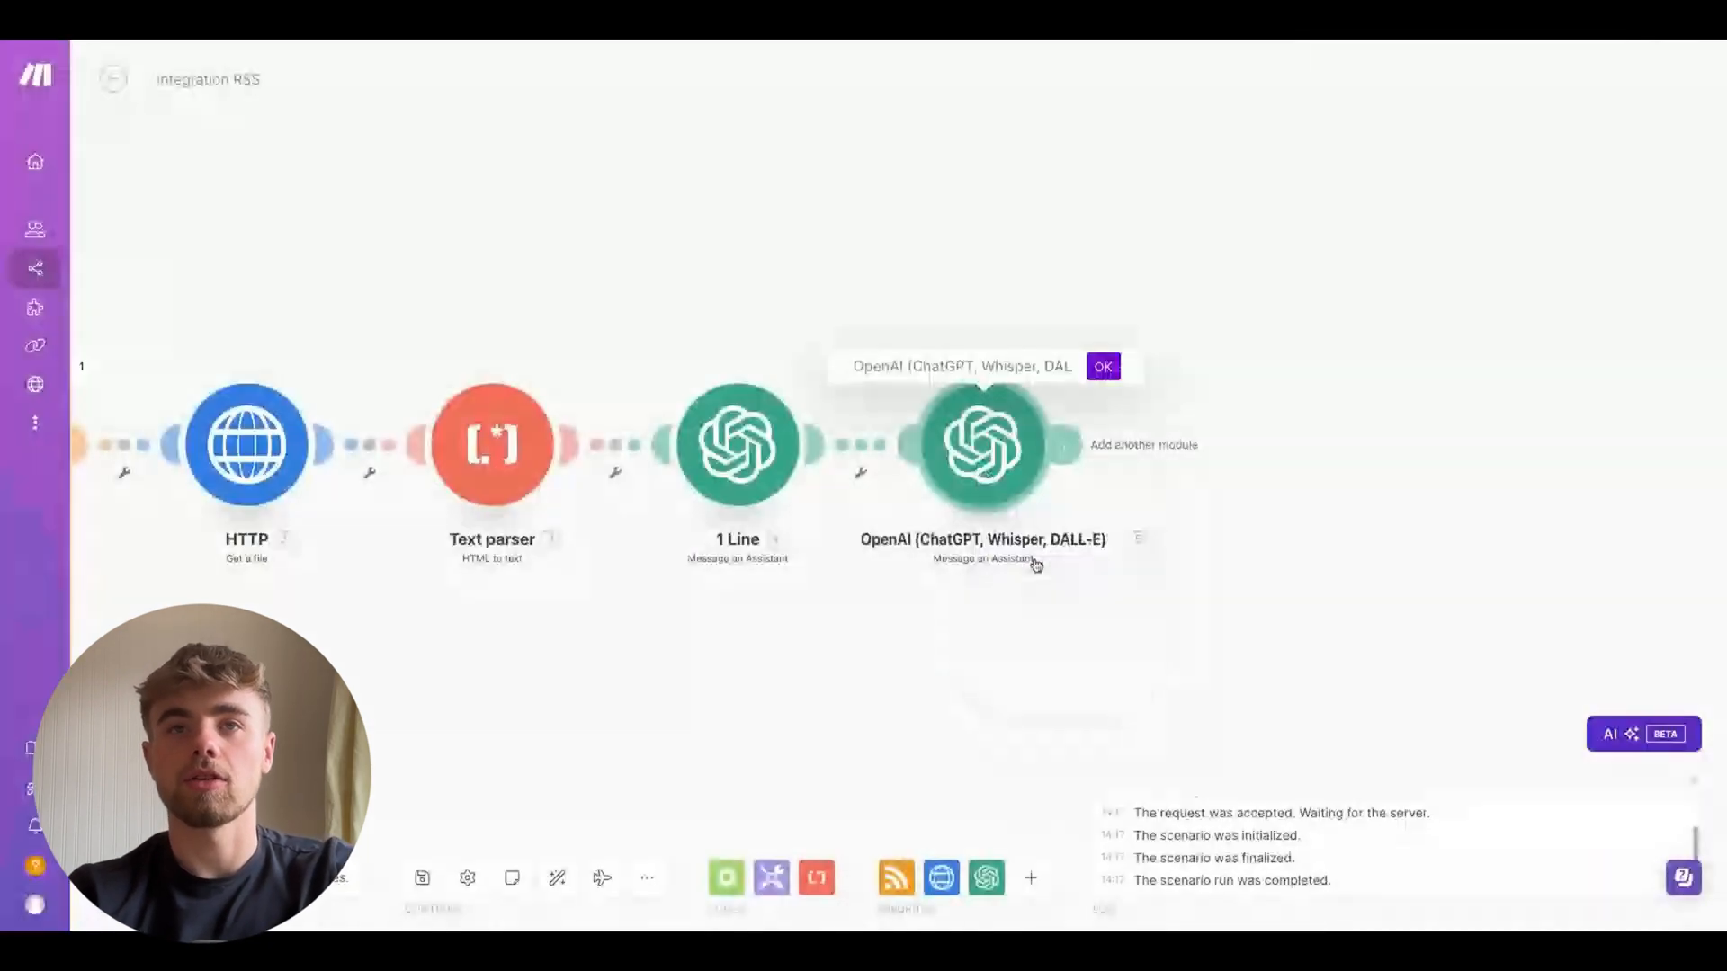
type("Summar")
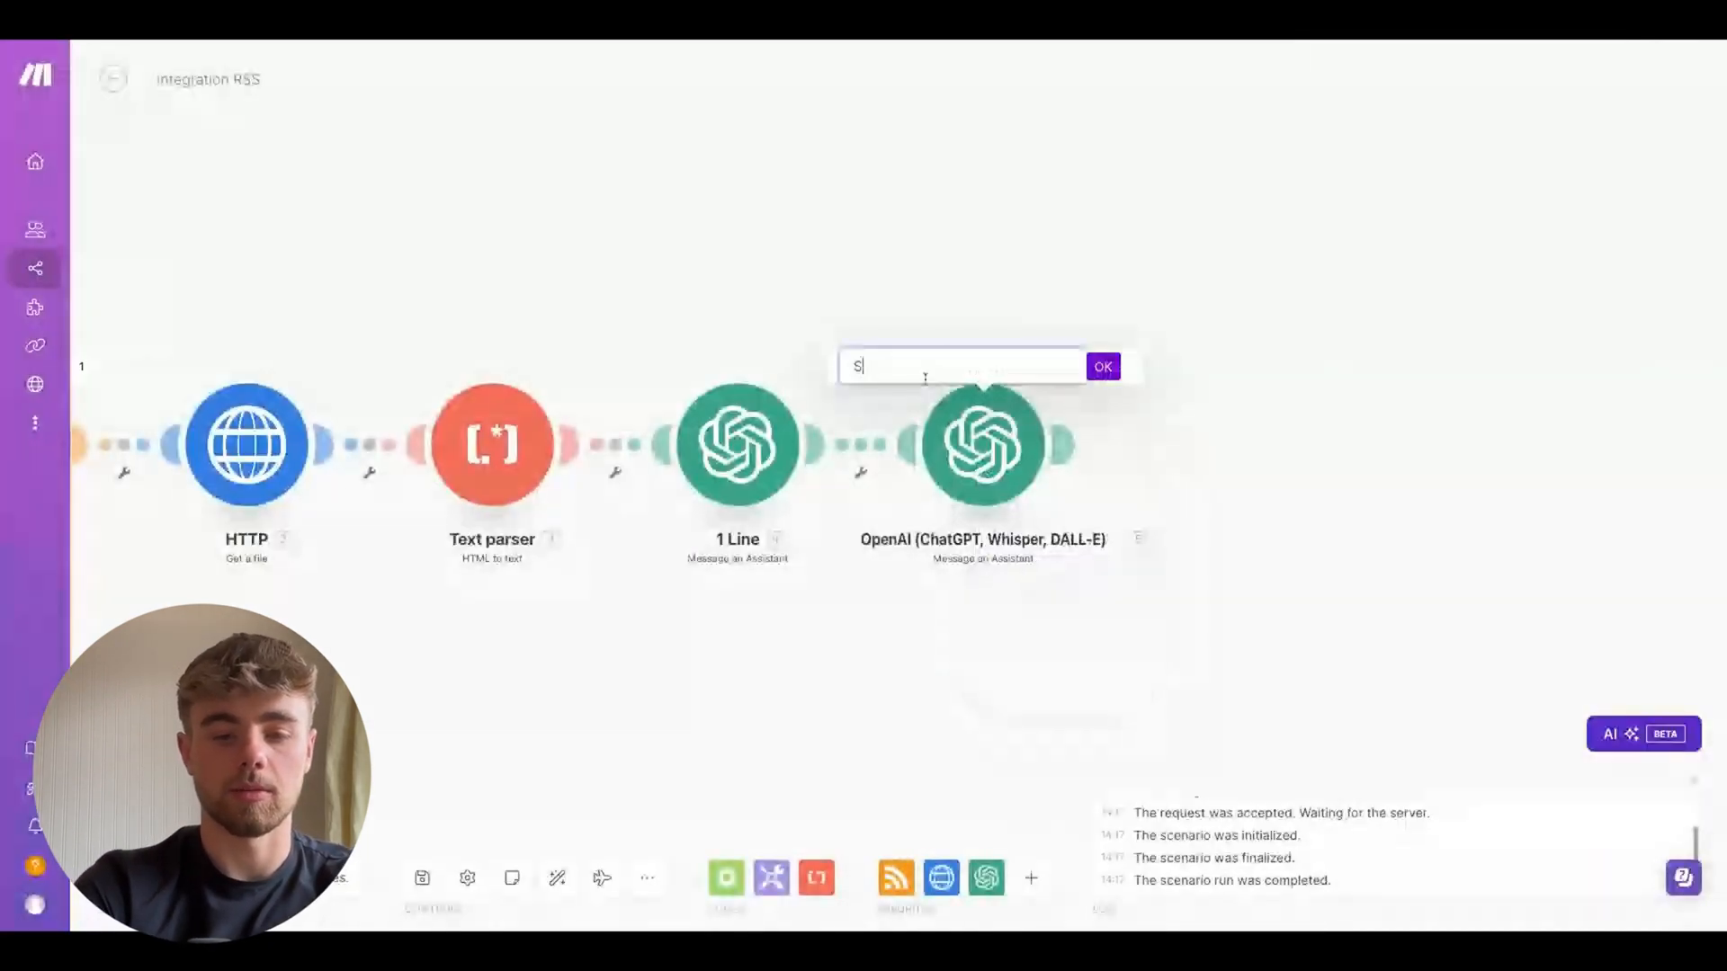
type("y")
left_click(1103, 367)
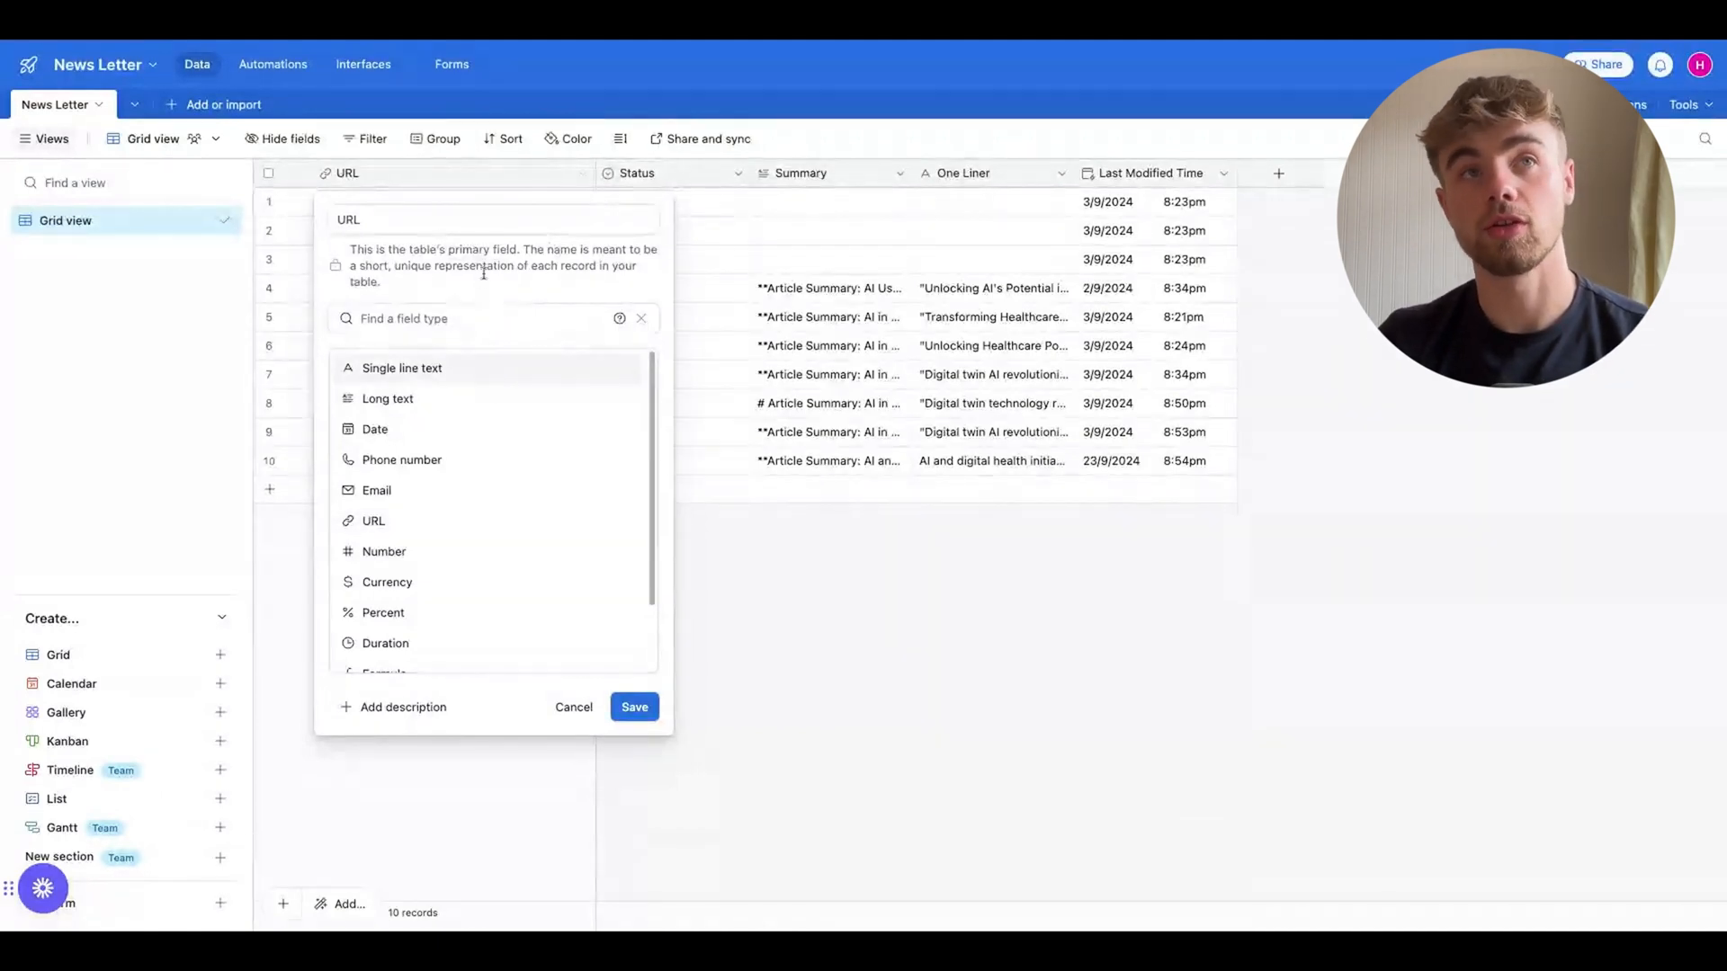
Switch to Airtable and examine the fields of the News Letter table
left_click(385, 221)
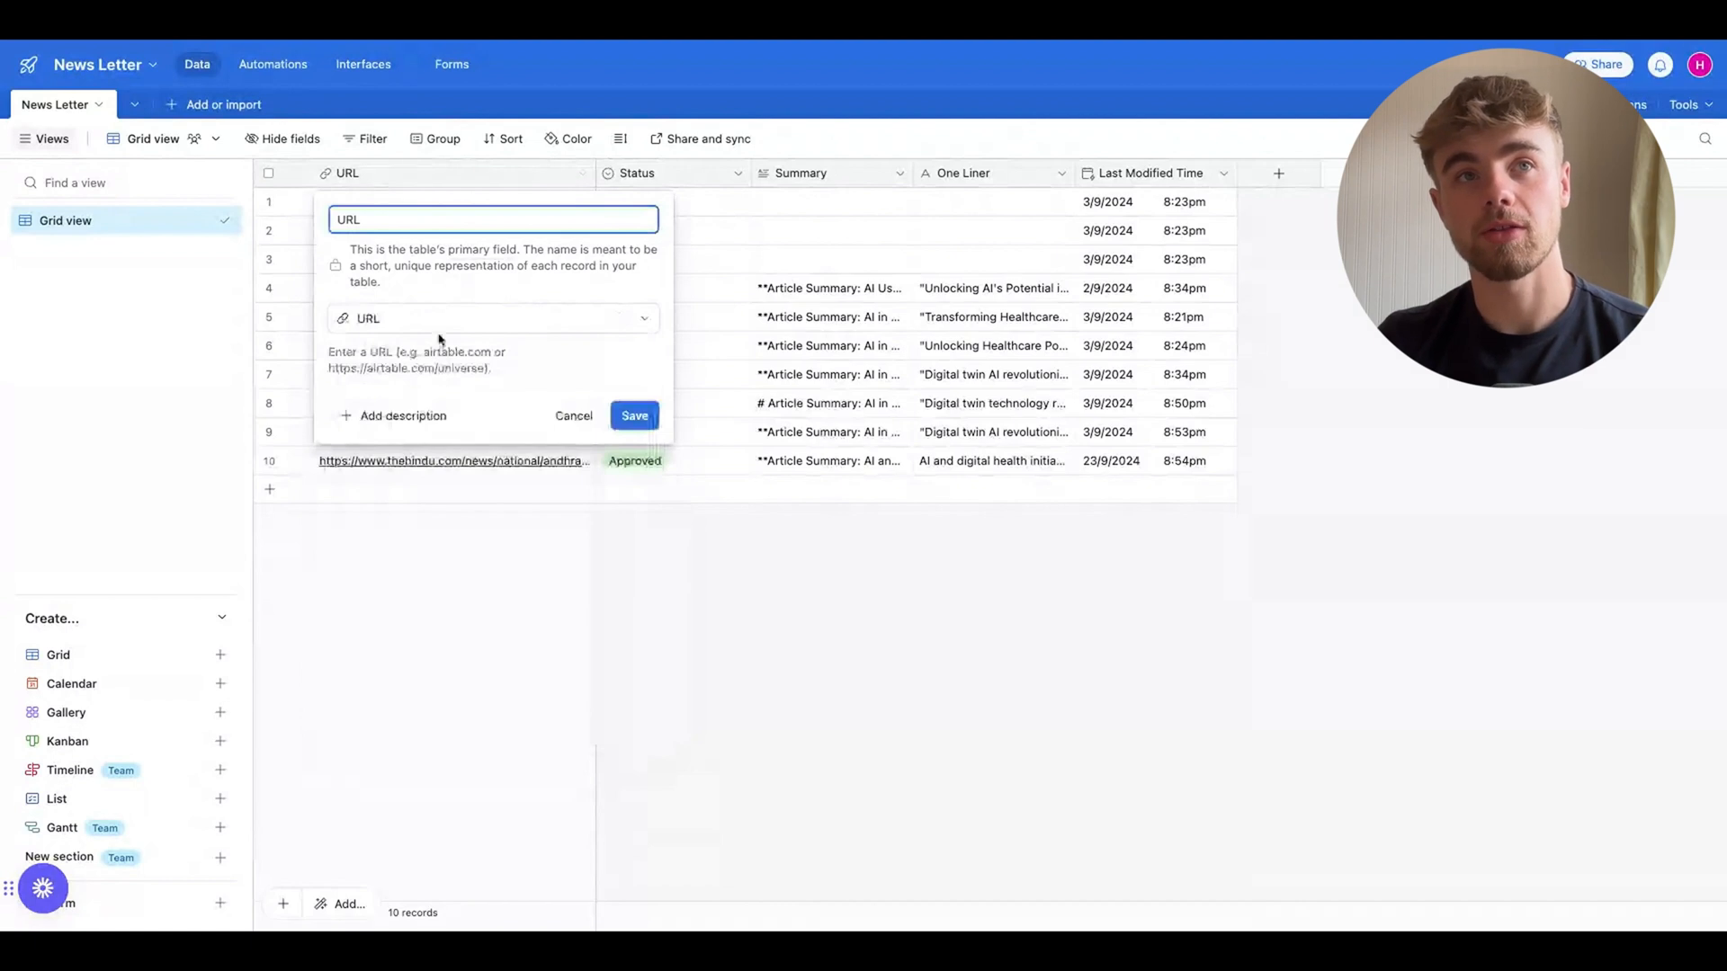
left_click(387, 322)
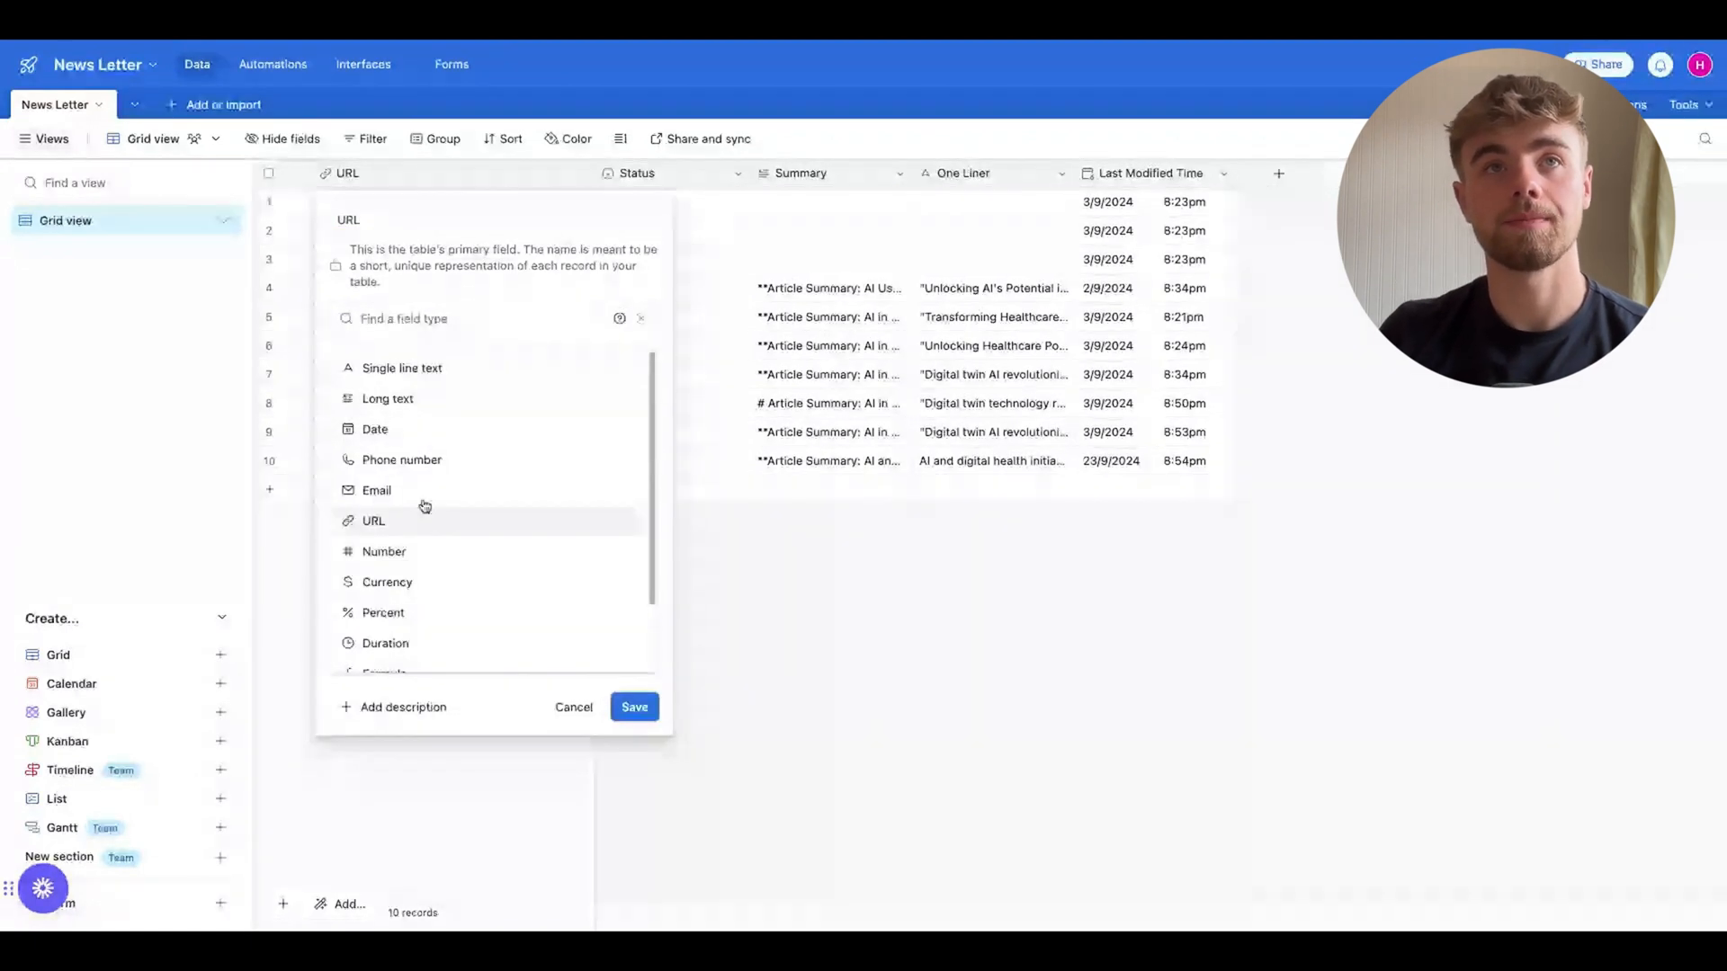
left_click(670, 171)
left_click(670, 171)
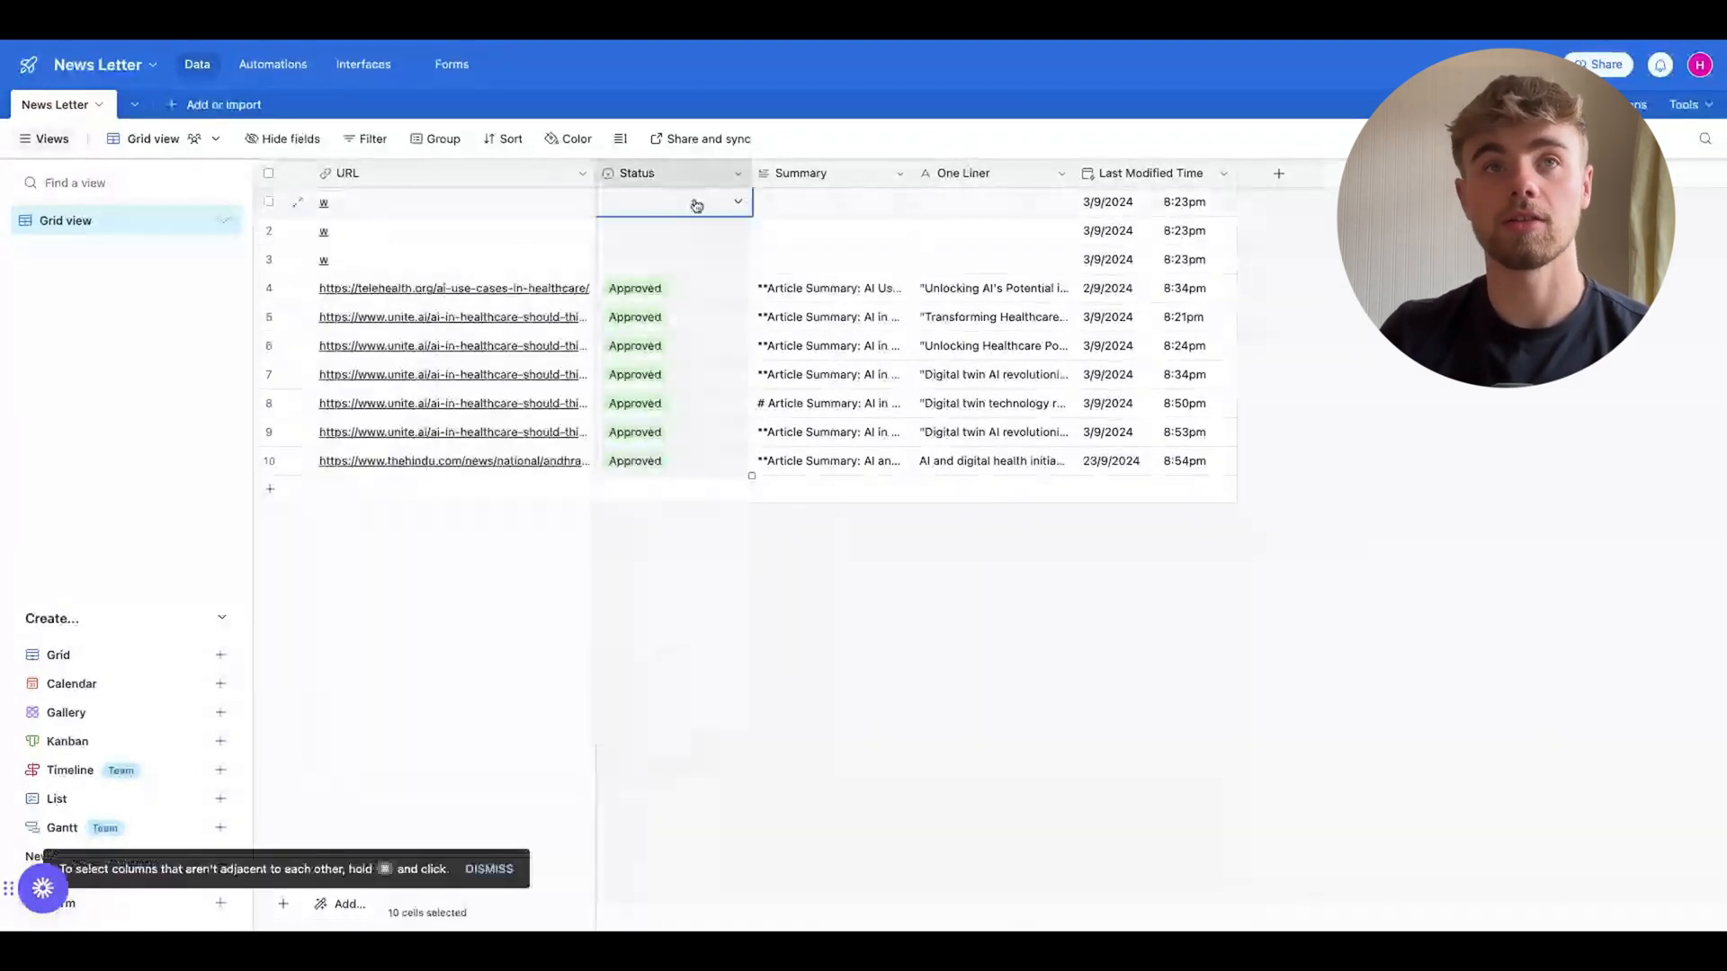
left_click(751, 634)
left_click(737, 433)
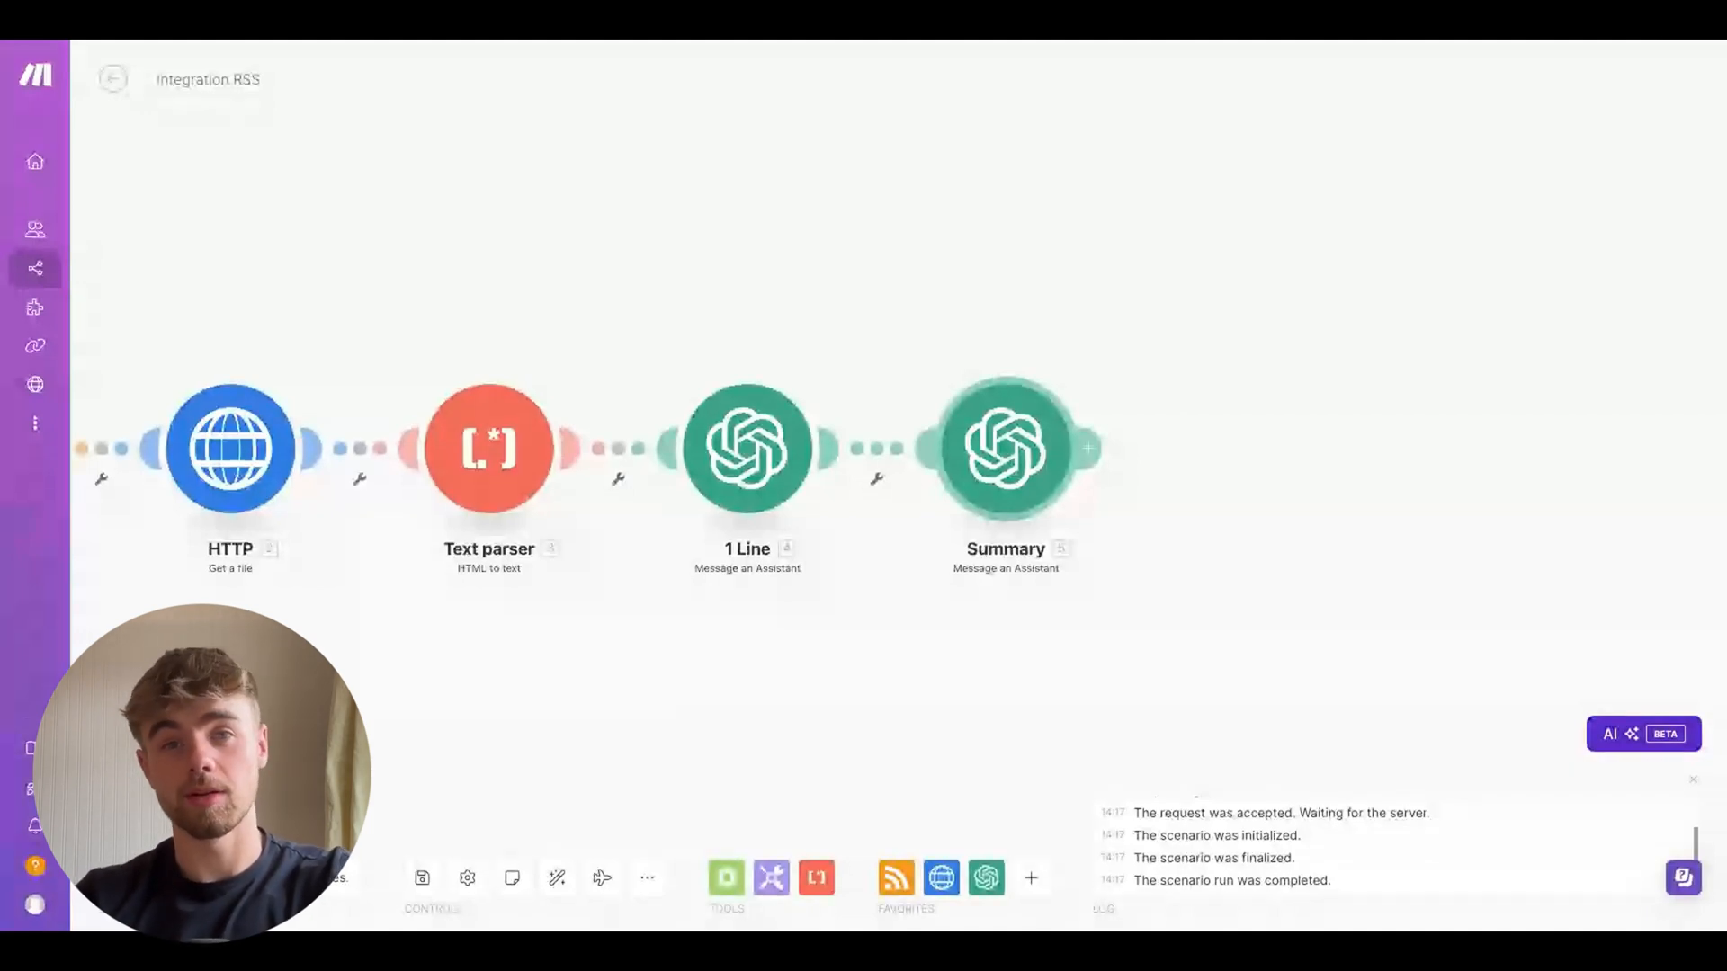
Add an Airtable Create a Record module after Summary, using the existing Airtable connection with the News Letter base and News Letter table
left_click(1090, 450)
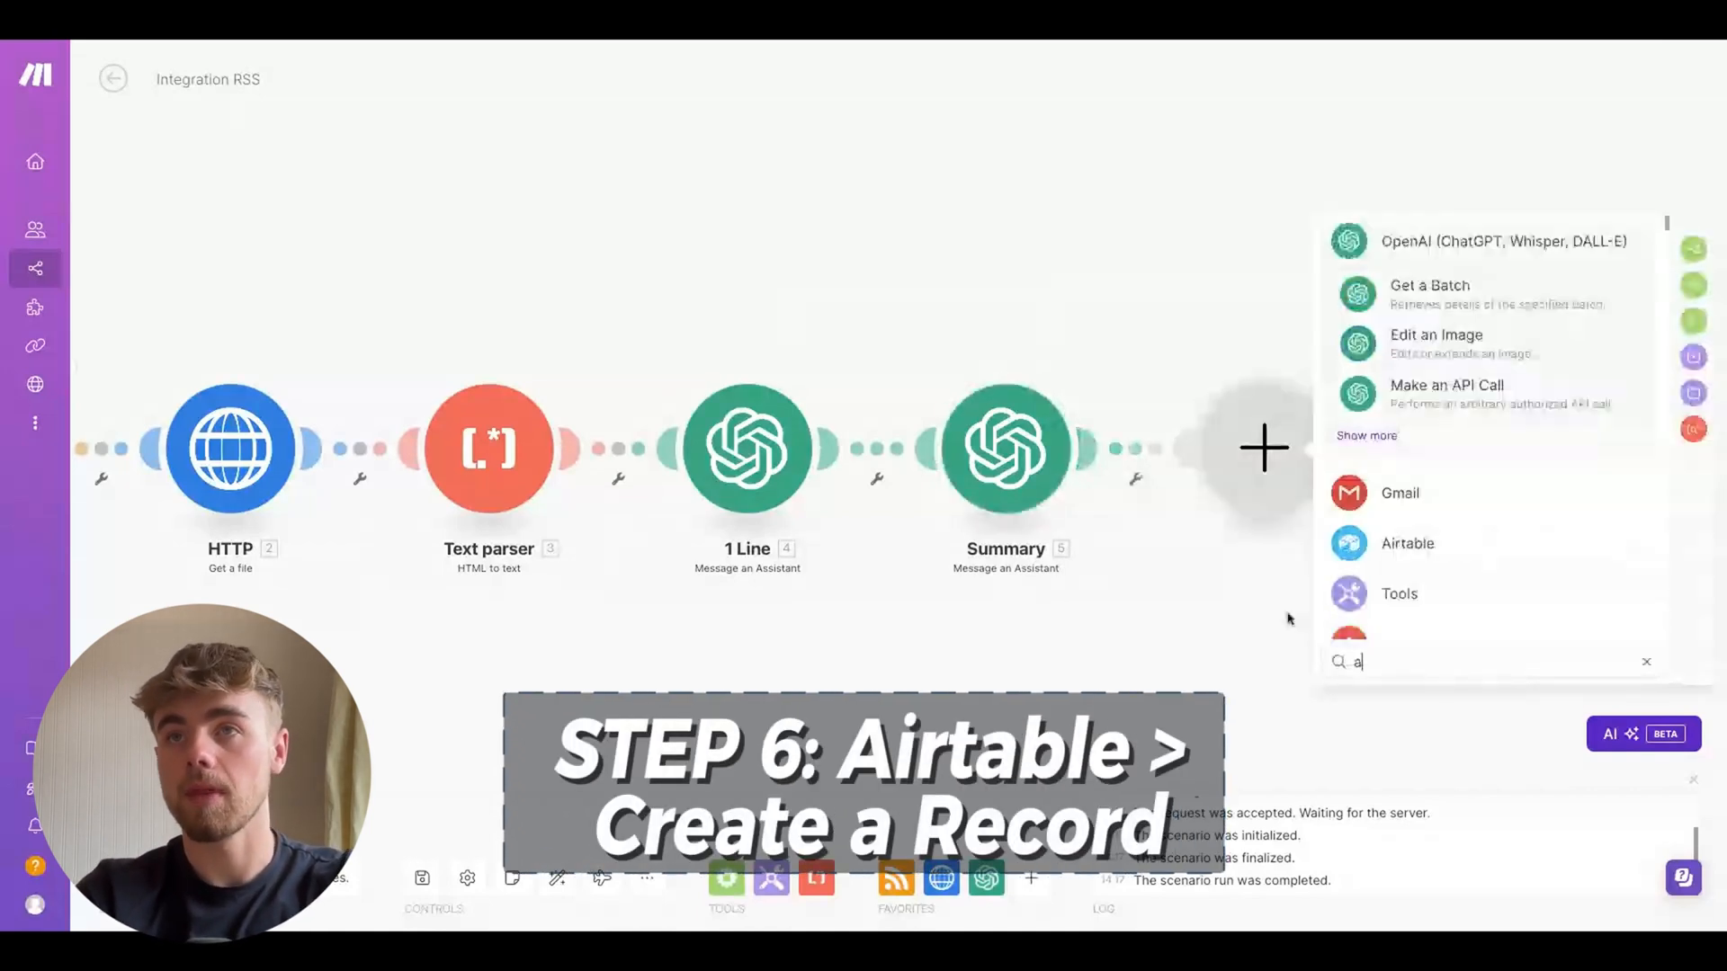
left_click(1408, 540)
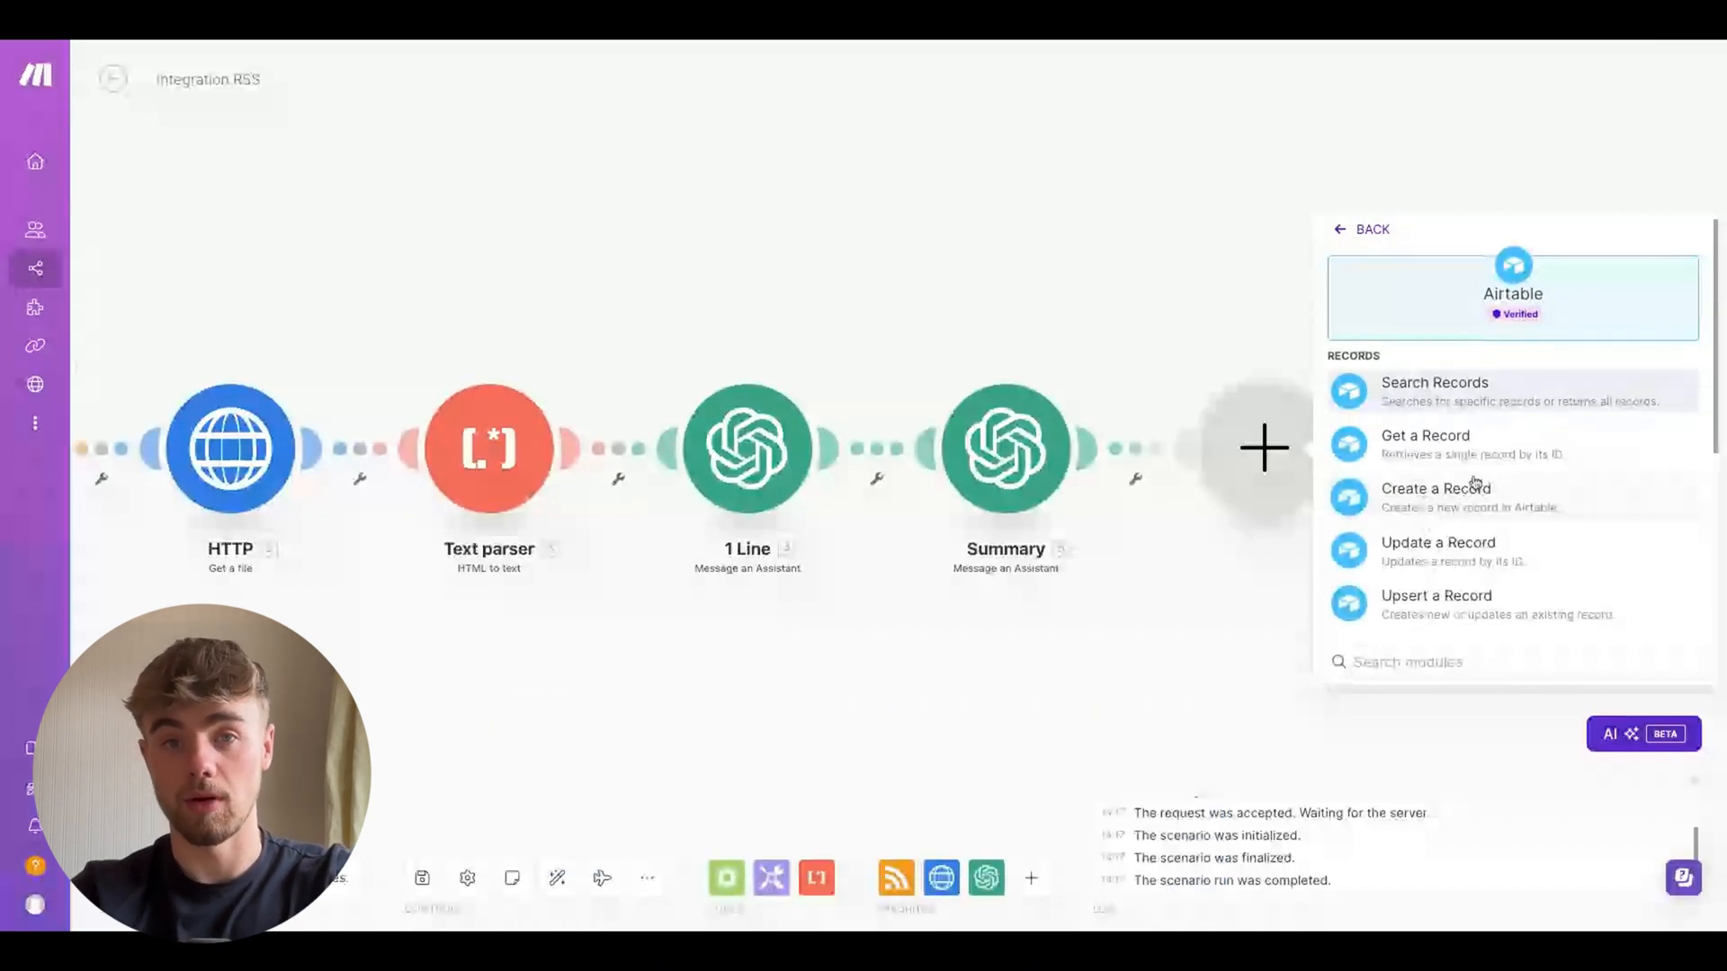
left_click(1475, 484)
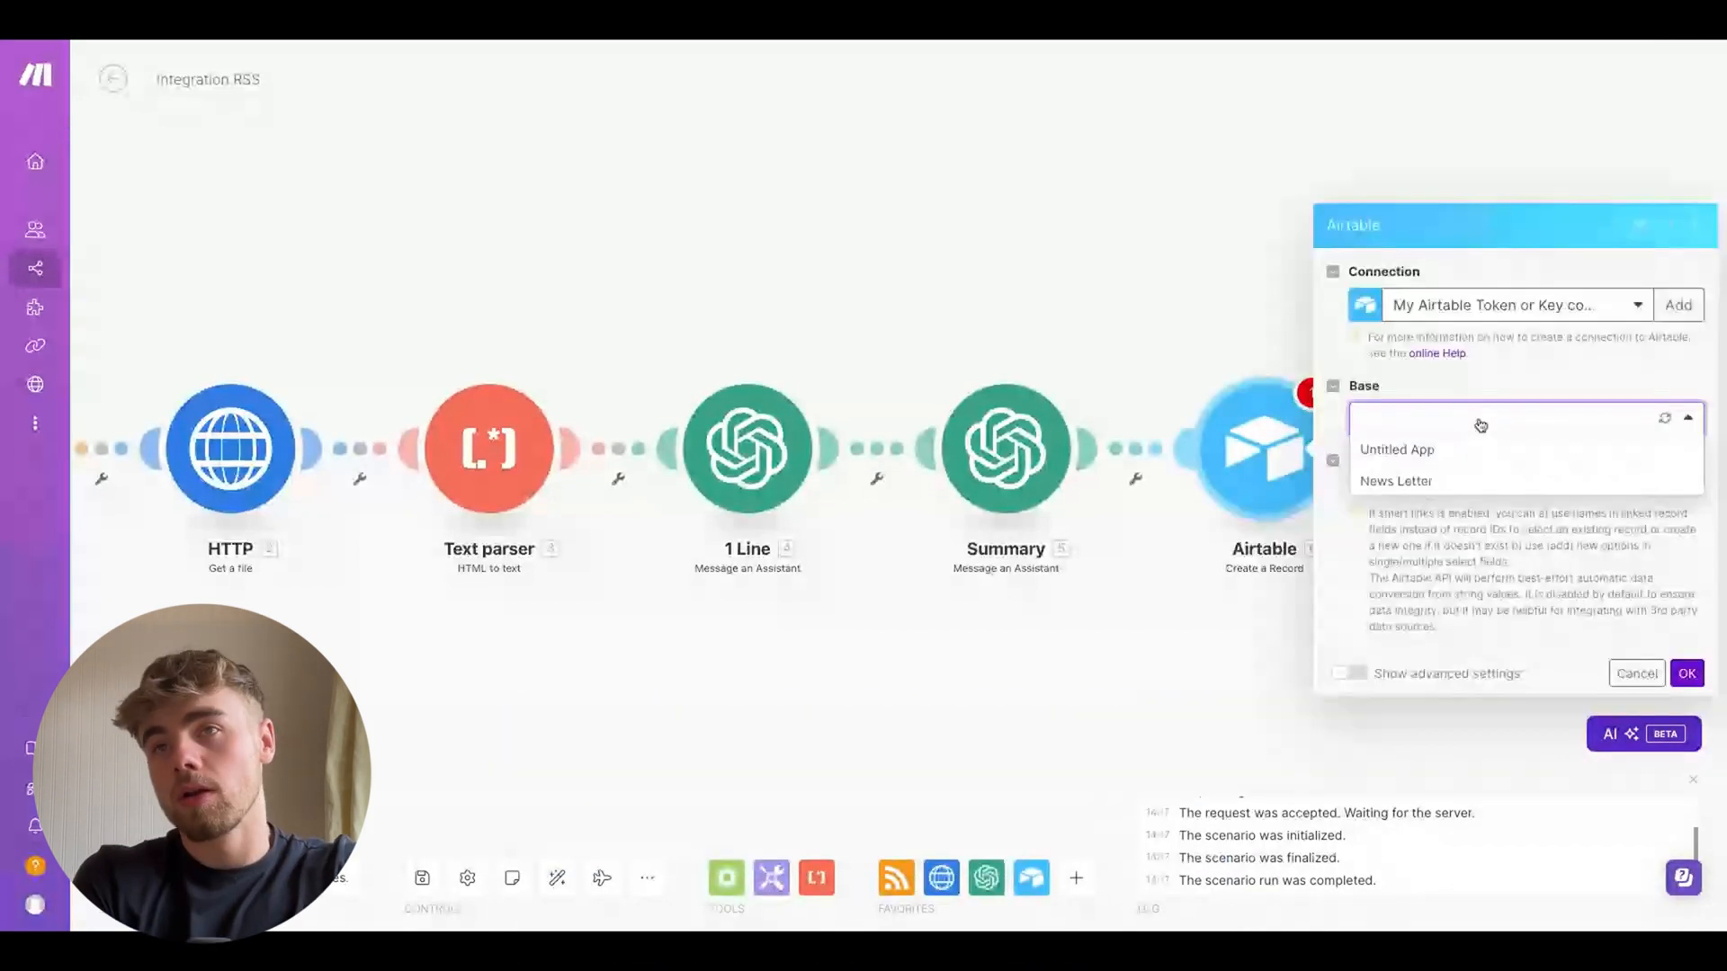
left_click(1480, 302)
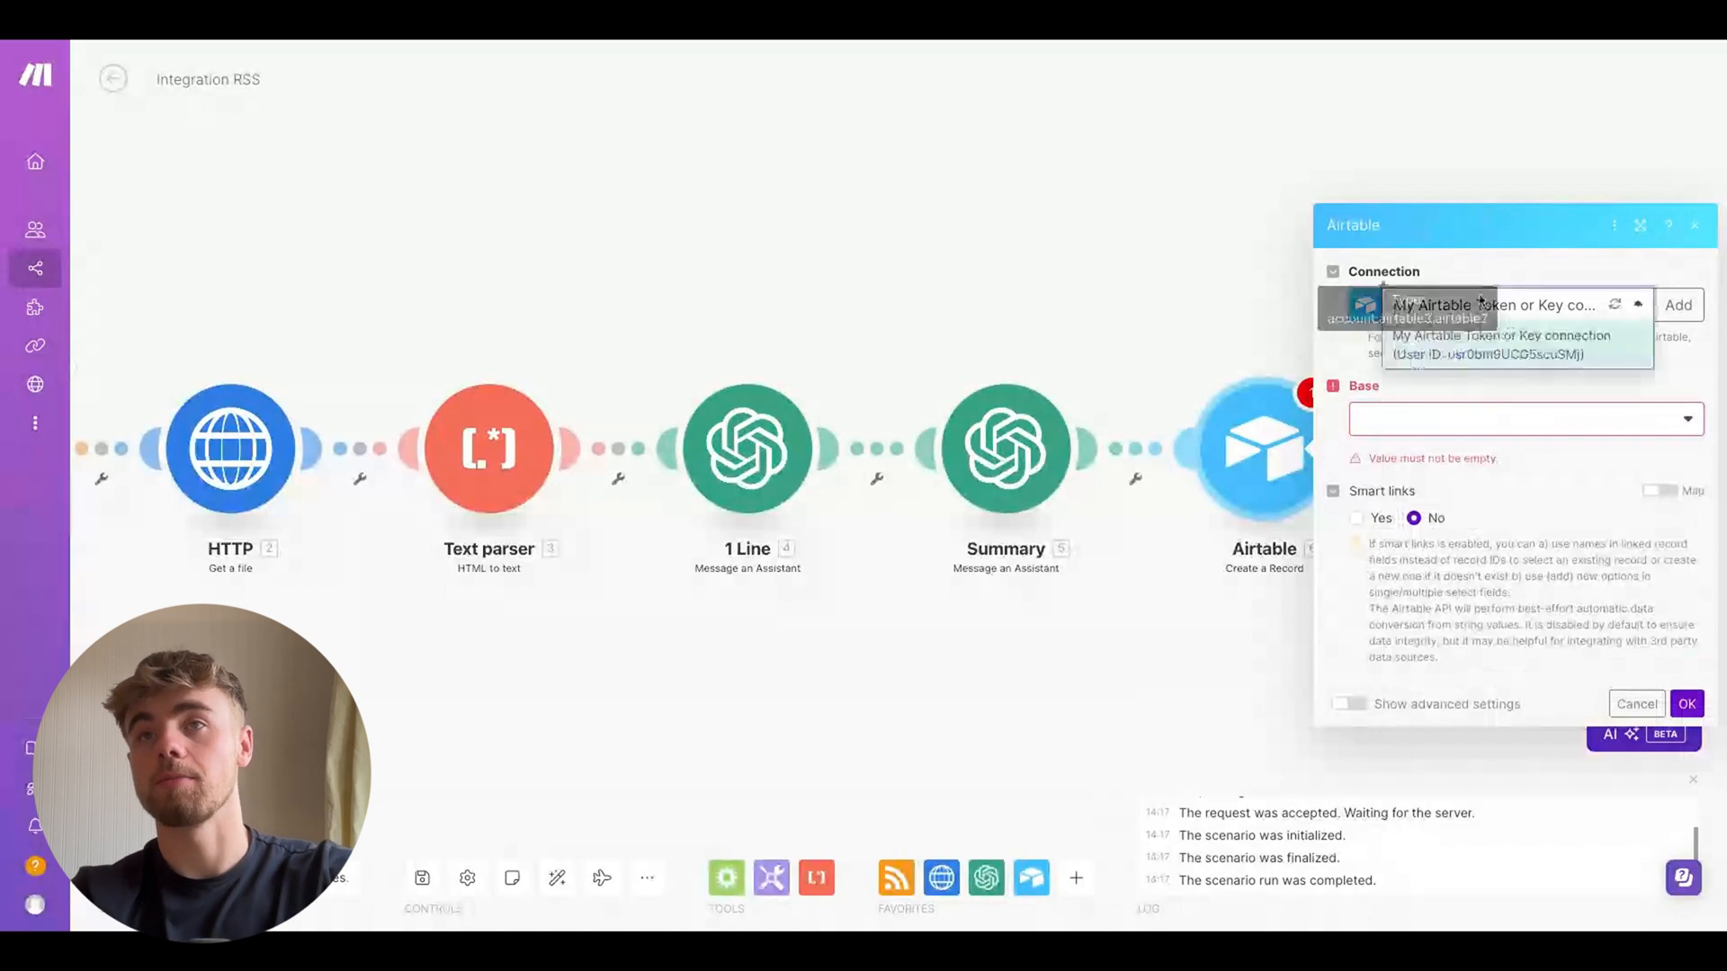
left_click(1536, 272)
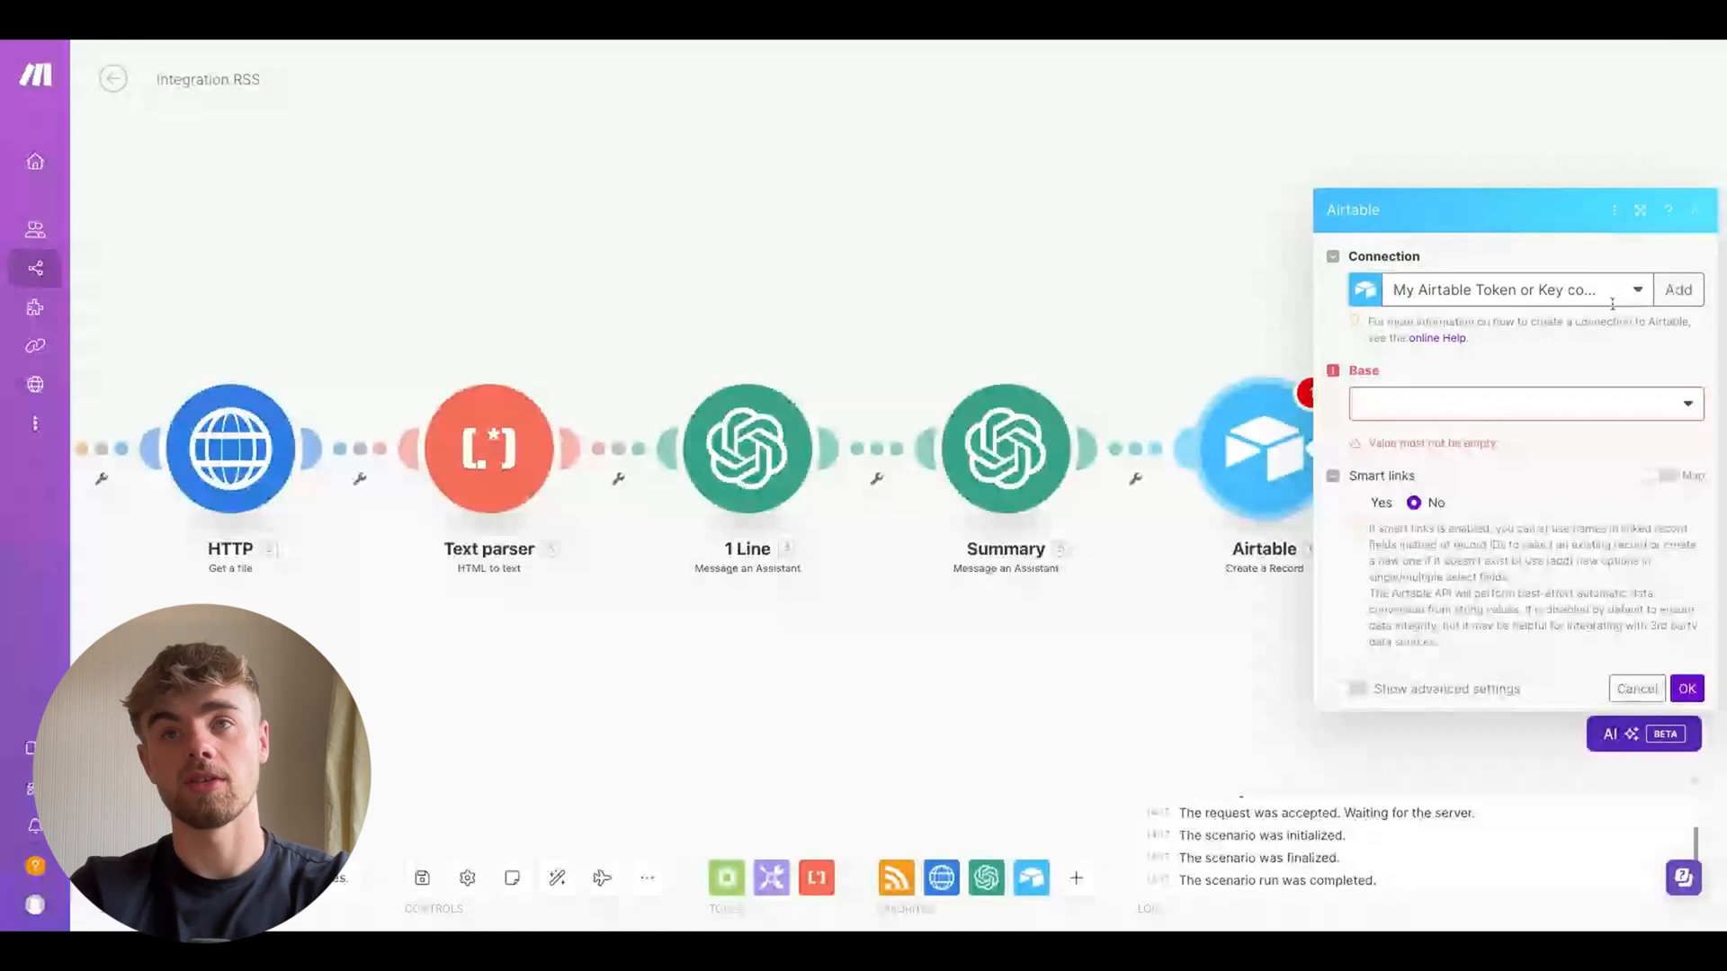
left_click(1472, 402)
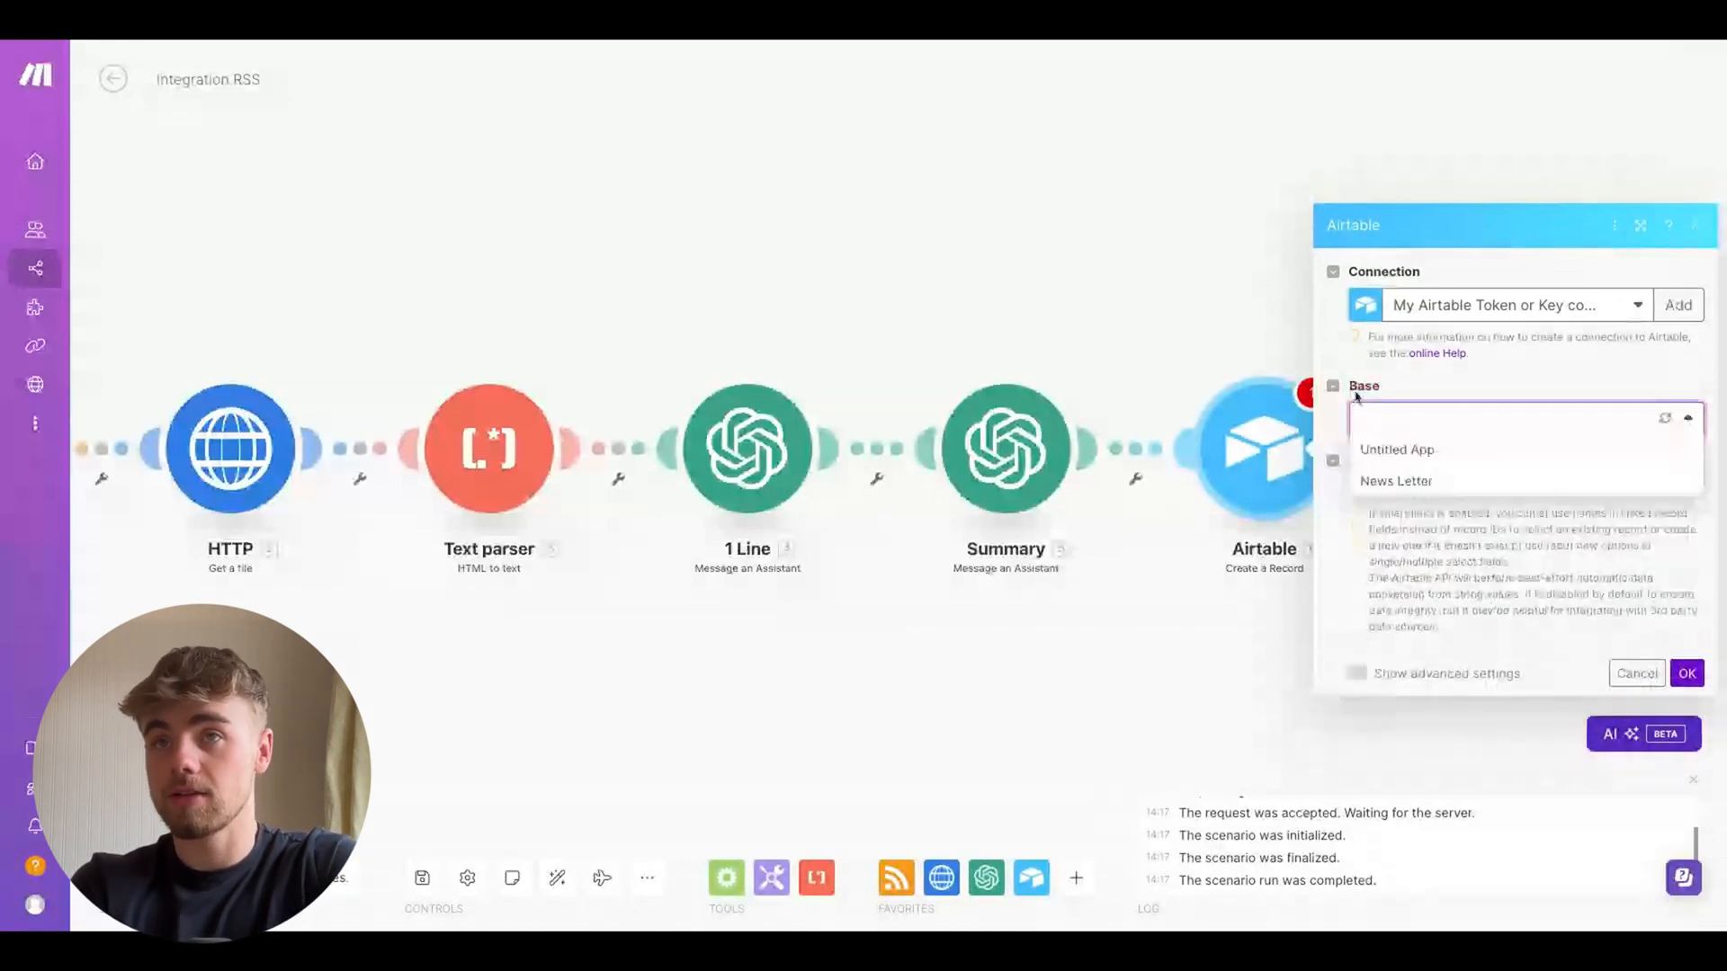
left_click(1410, 482)
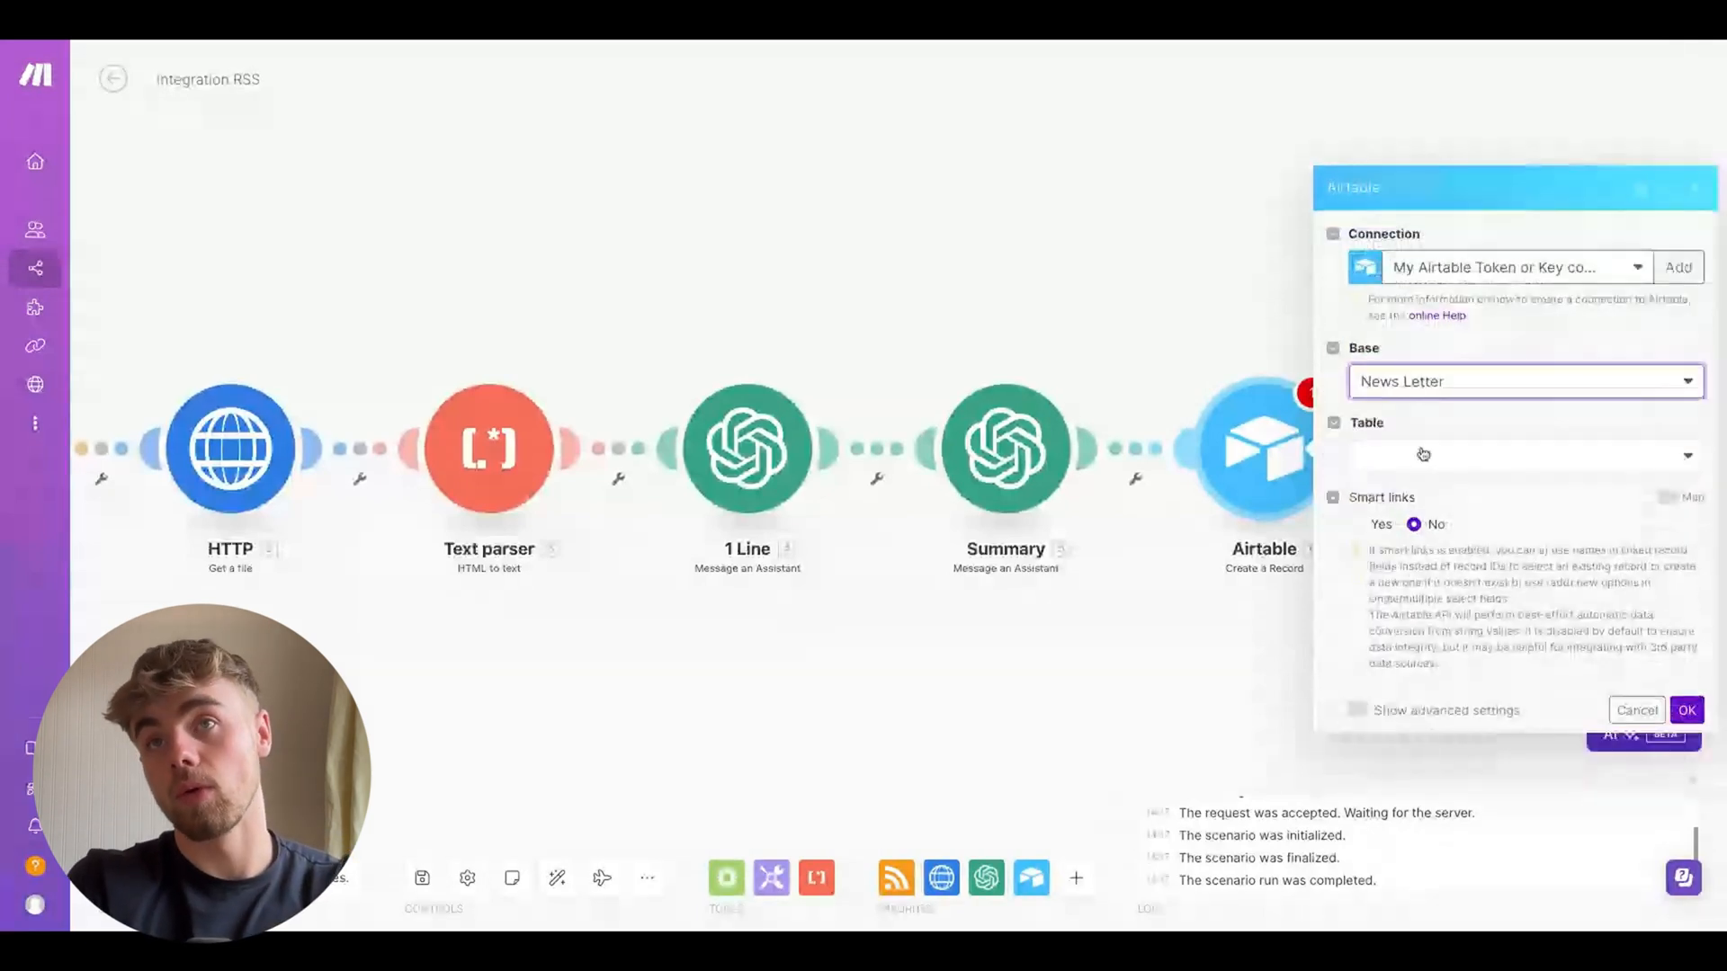
left_click(1456, 390)
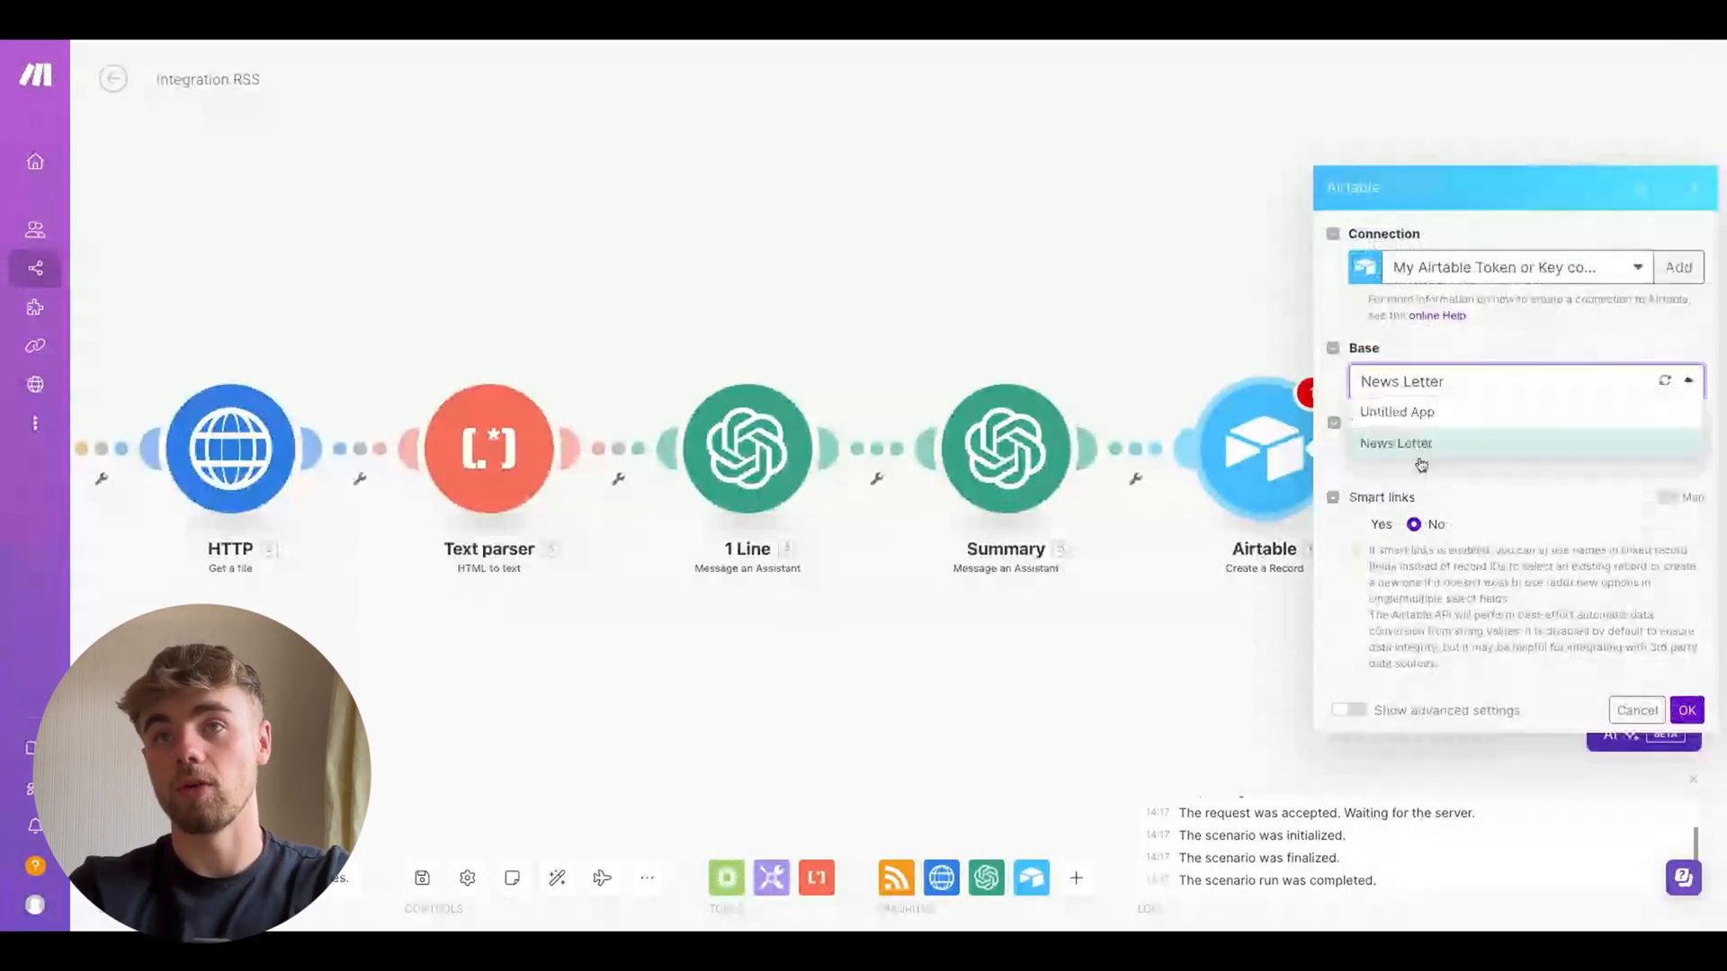
left_click(1421, 465)
left_click(1408, 457)
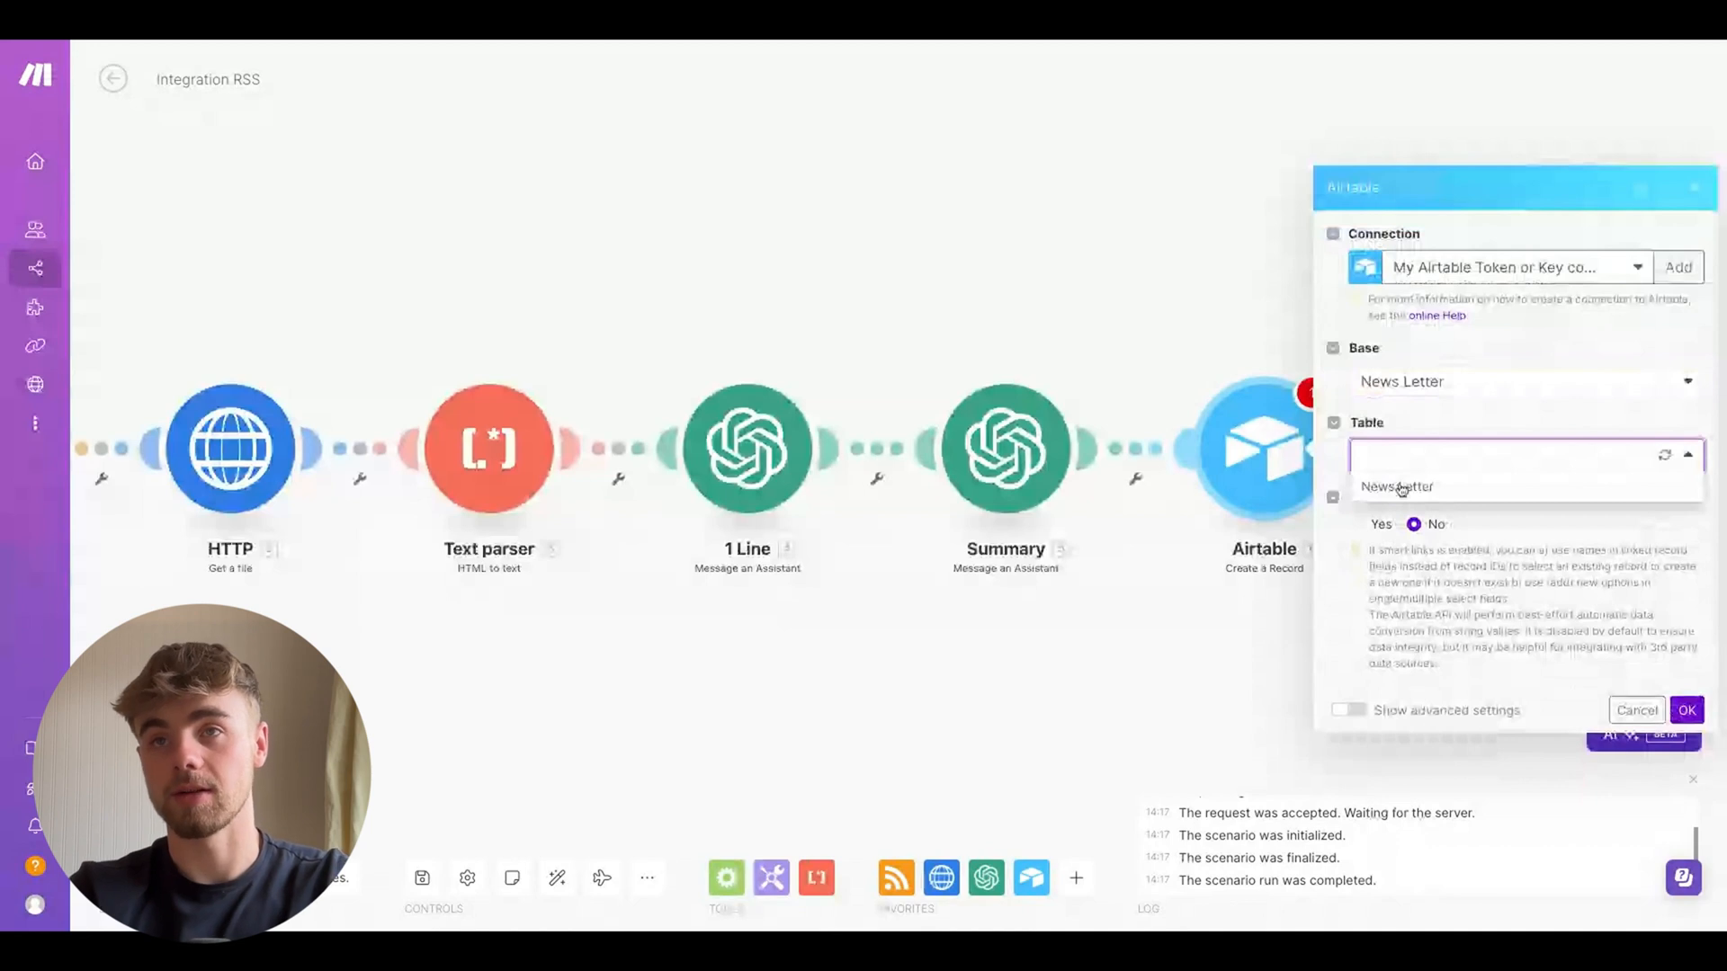
left_click(1400, 487)
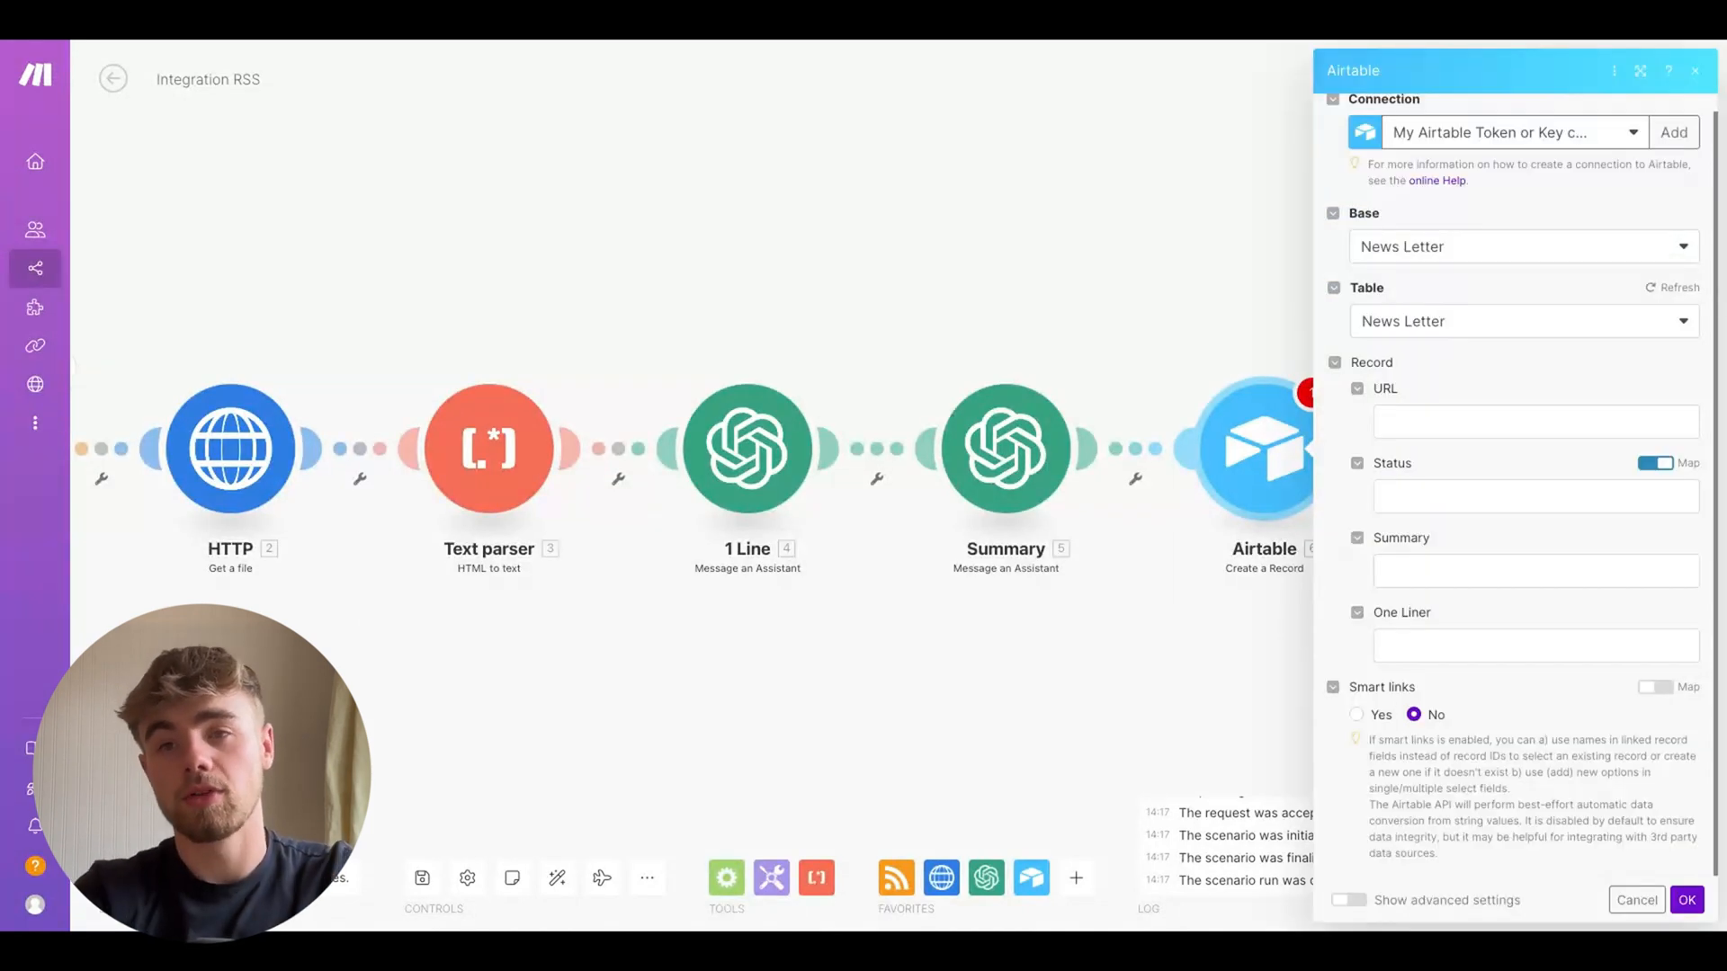
Map the record's URL field to the RSS item's URL
left_click(1419, 398)
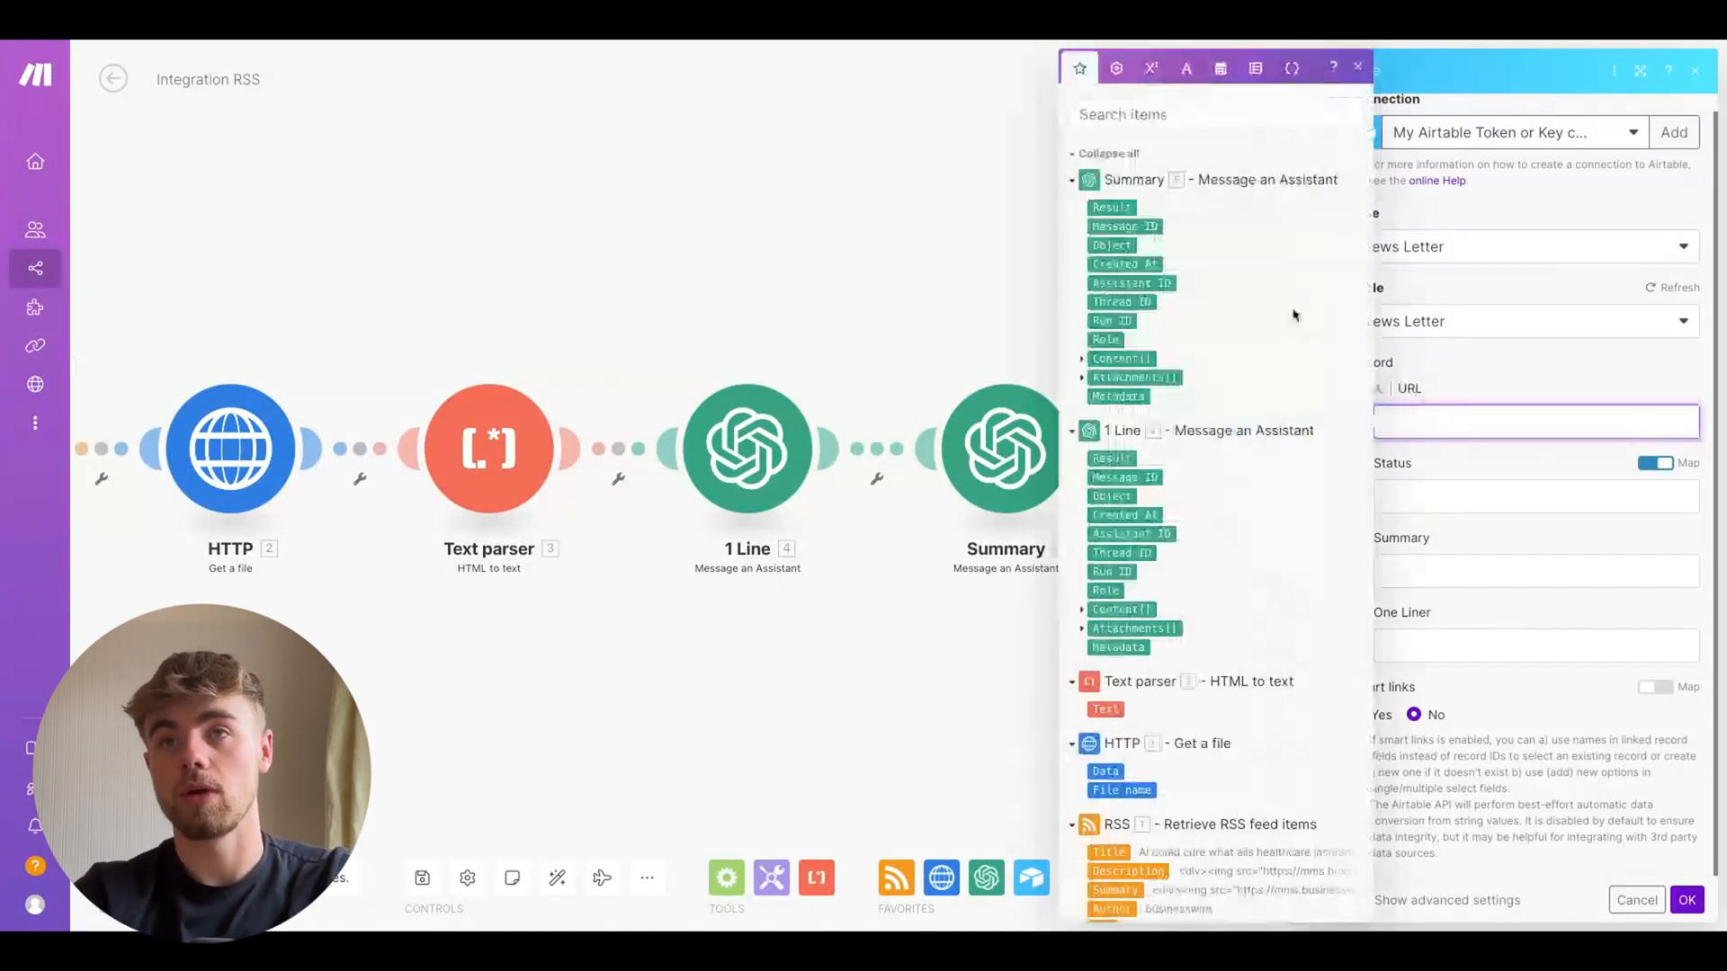
scroll(1160, 396, "down", 4)
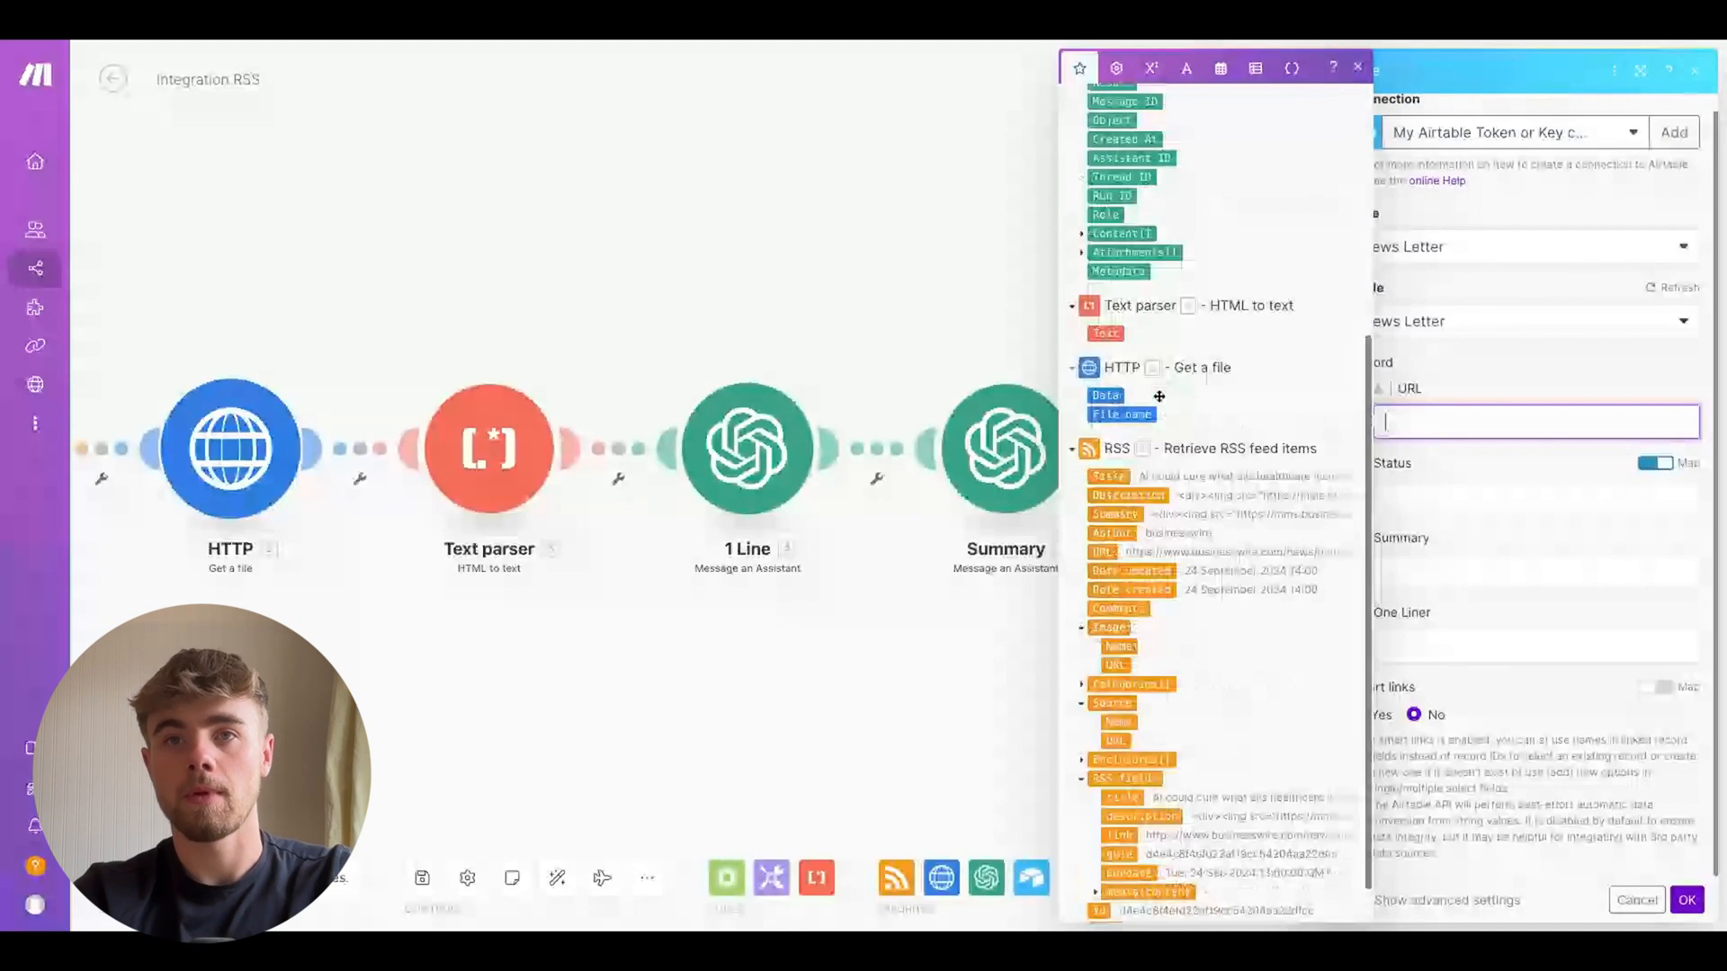
scroll(1099, 527, "down", 1)
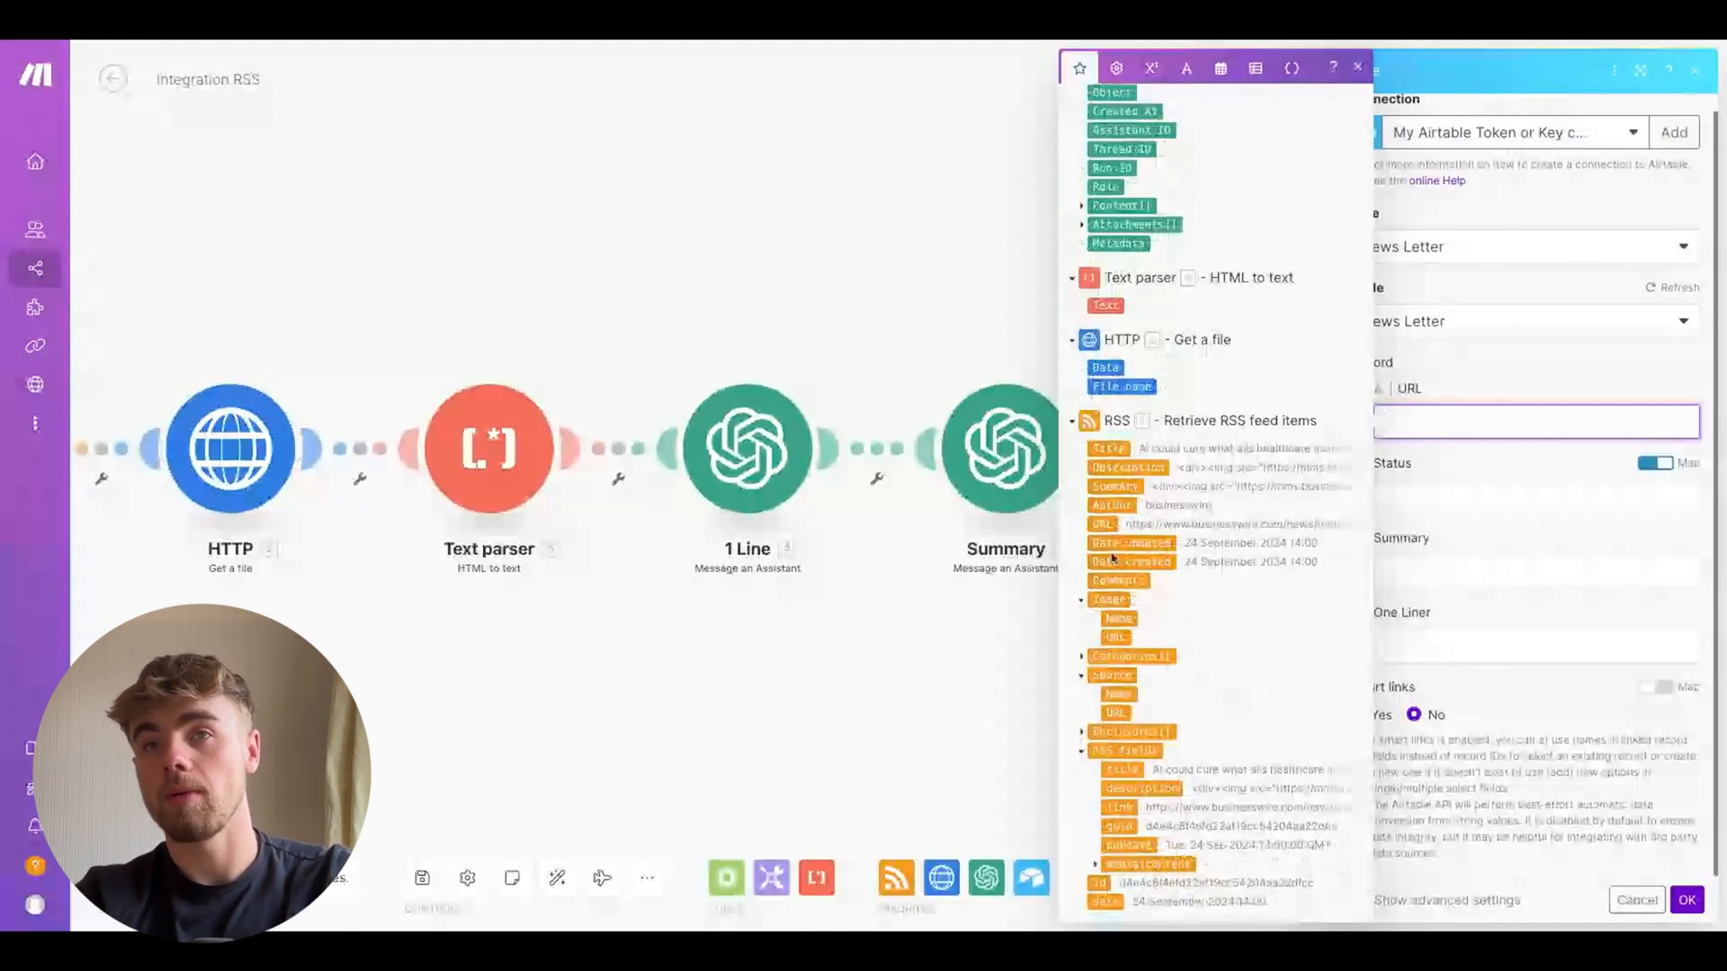
left_click(1103, 524)
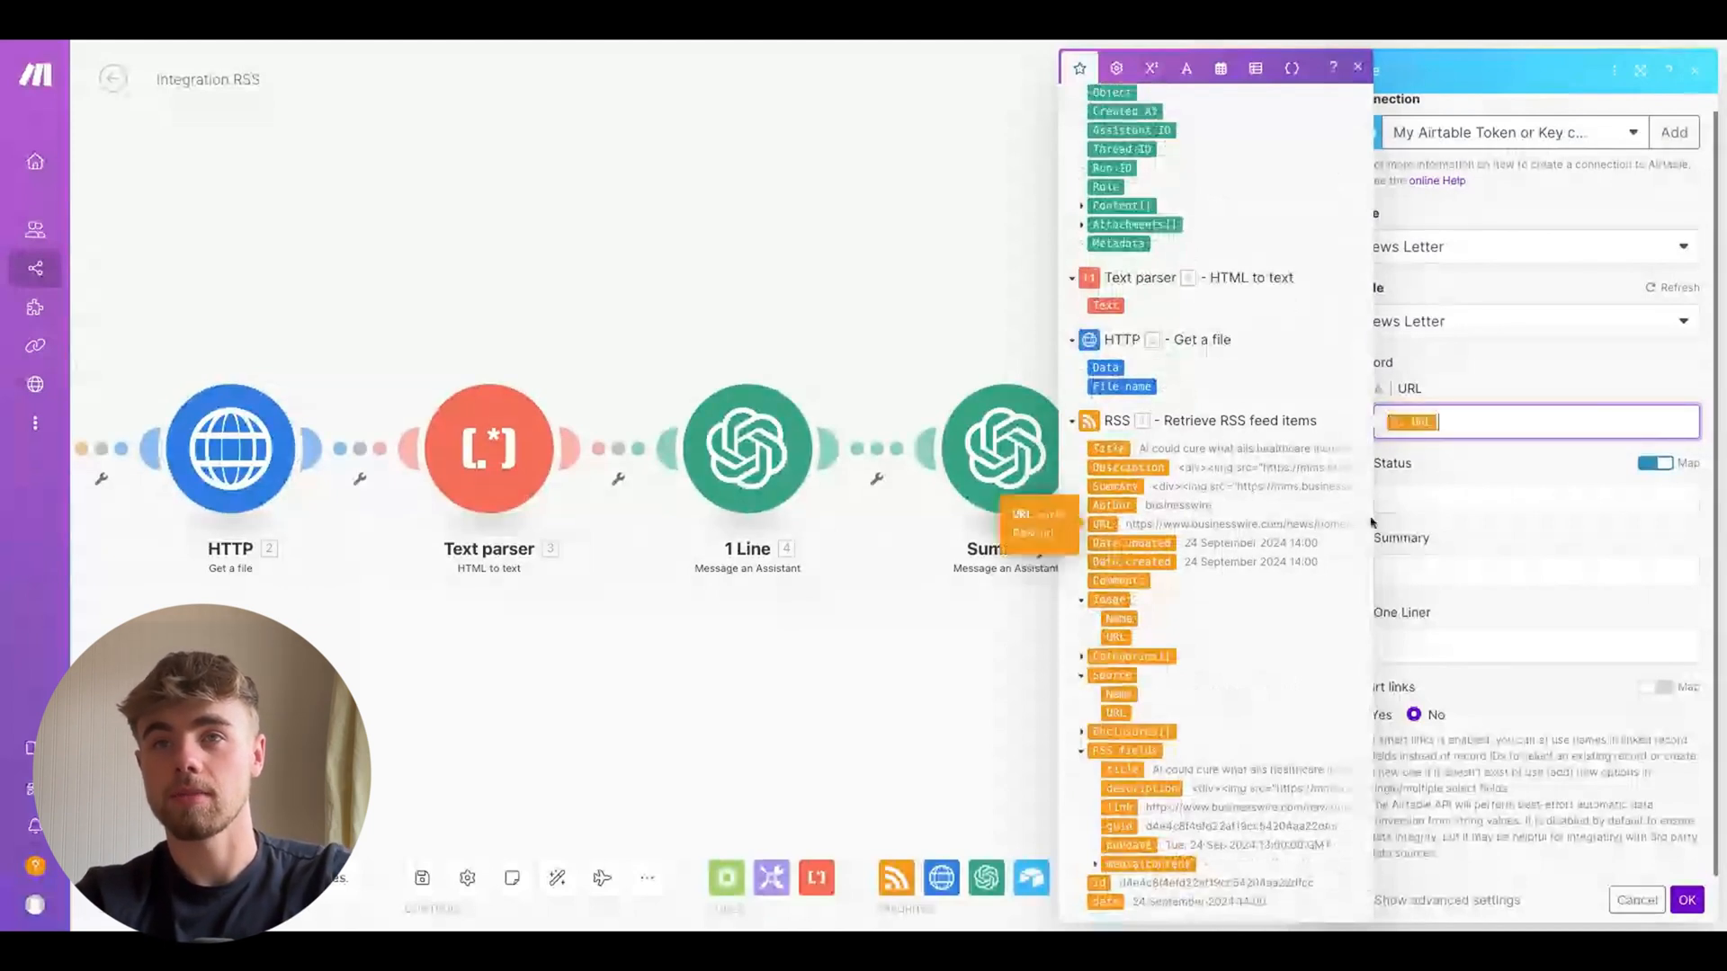
Map the Summary field to the Summary module's Result and the One Liner field to the 1 Line module's Result
left_click(1425, 569)
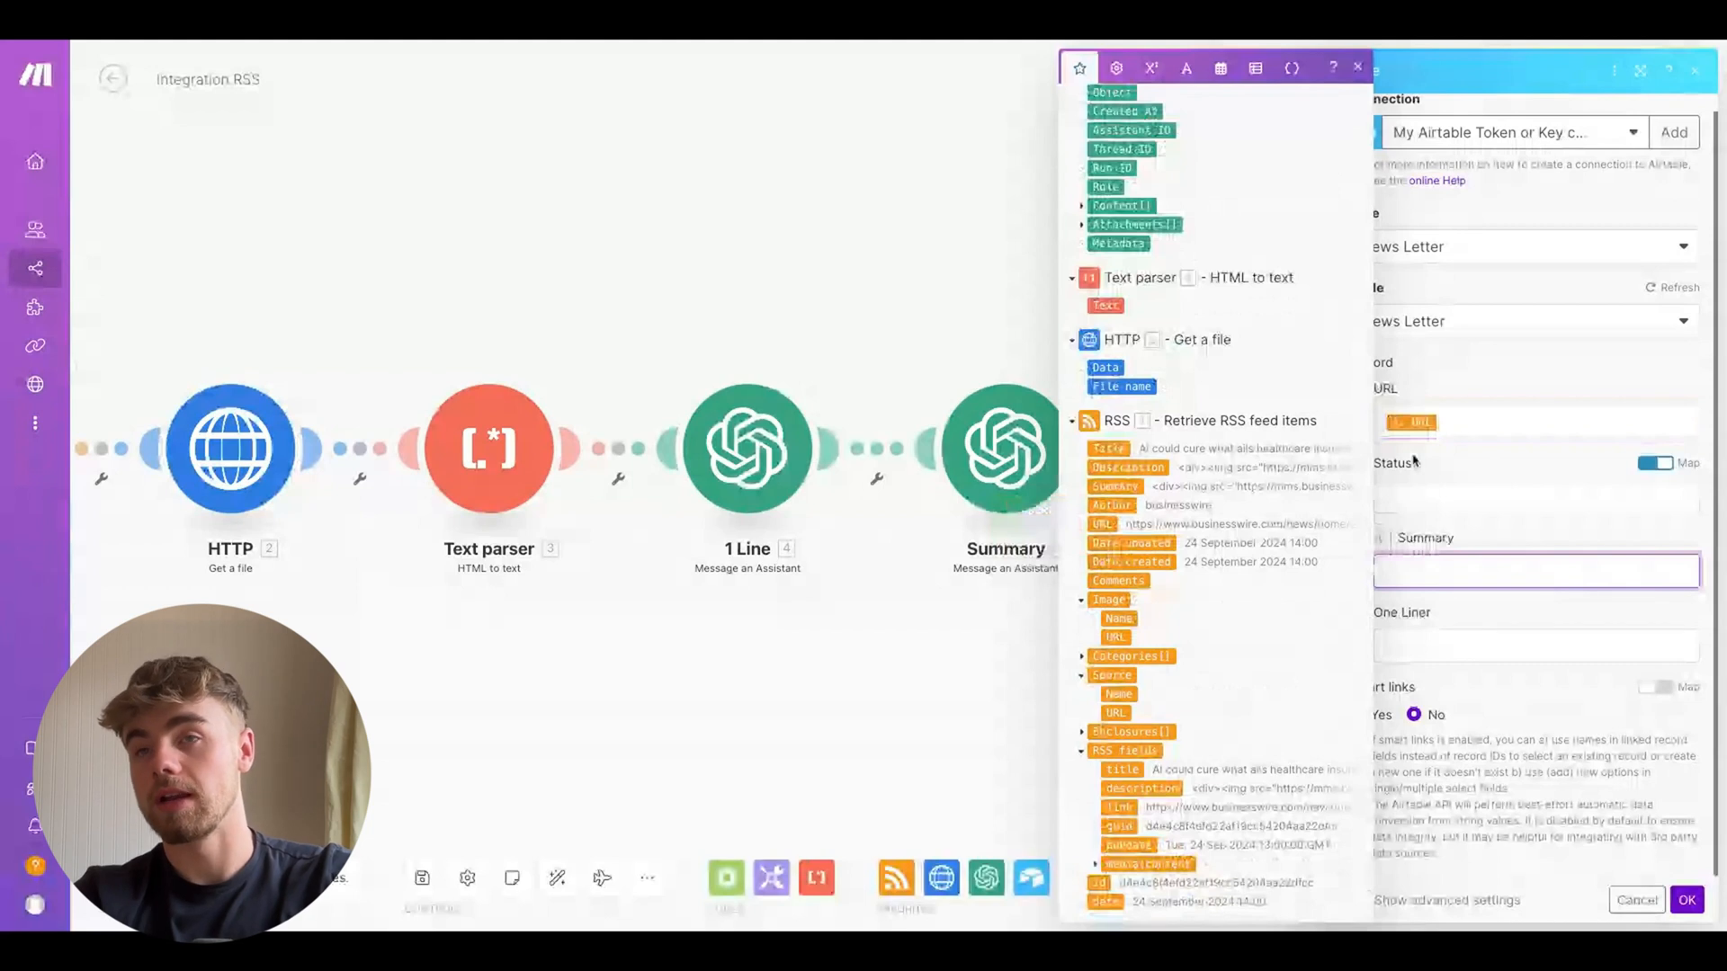
scroll(1225, 528, "down", 1)
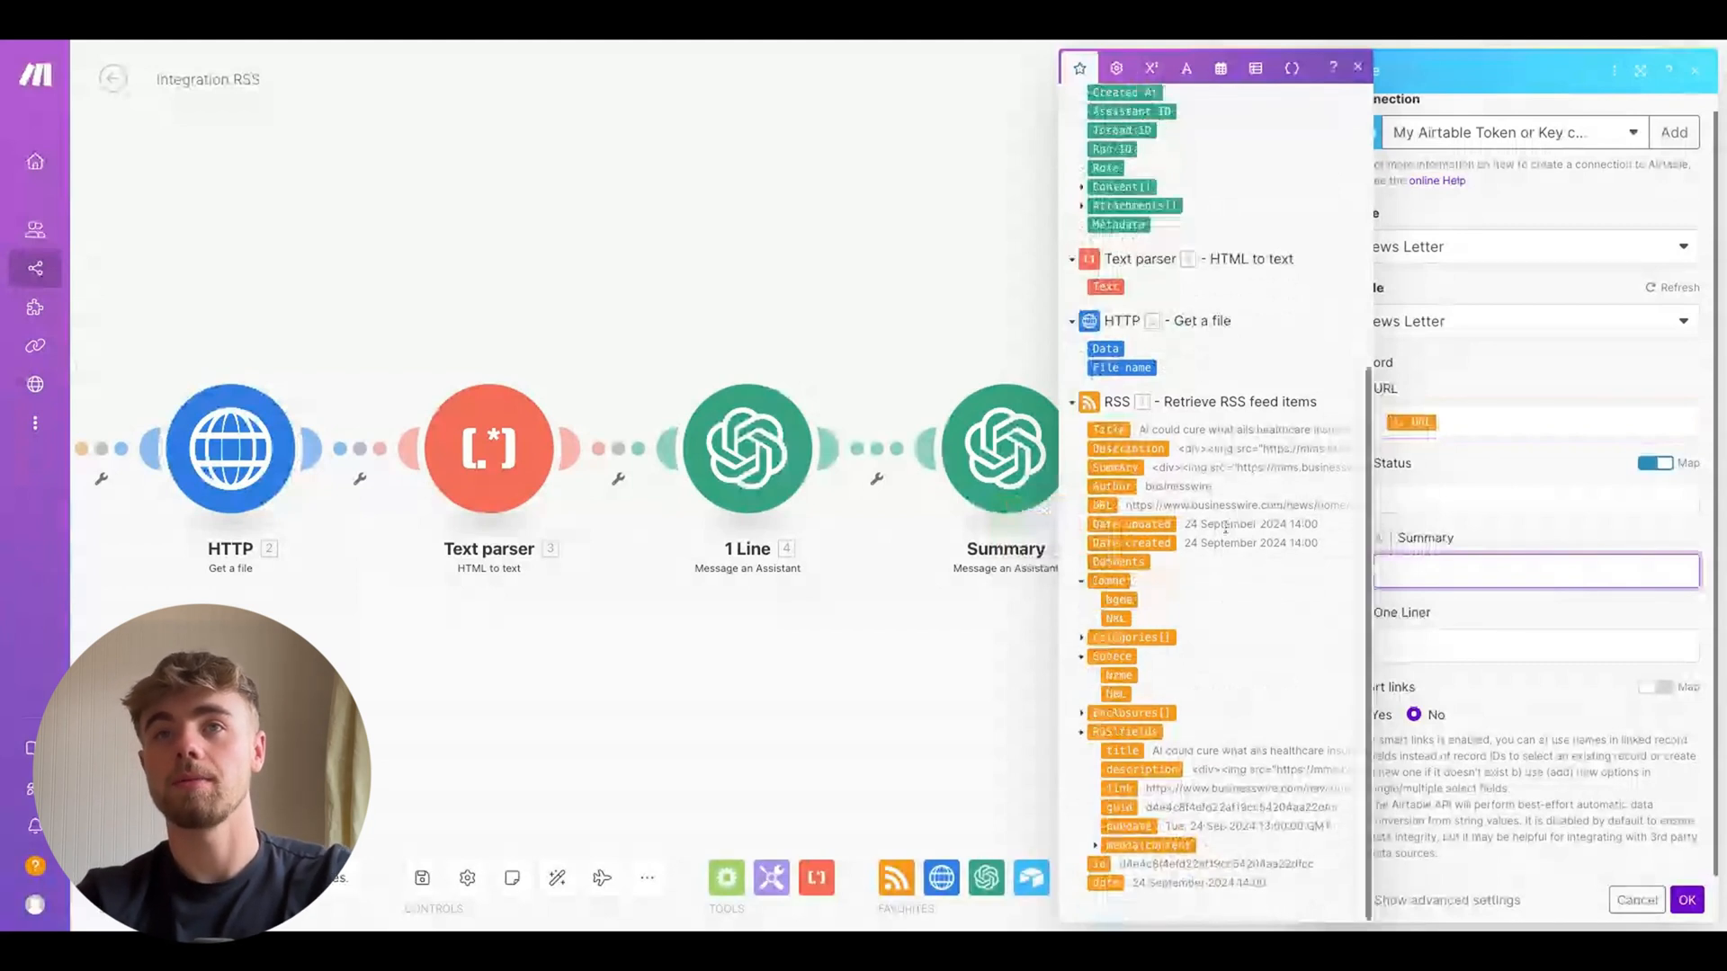
scroll(1225, 528, "up", 5)
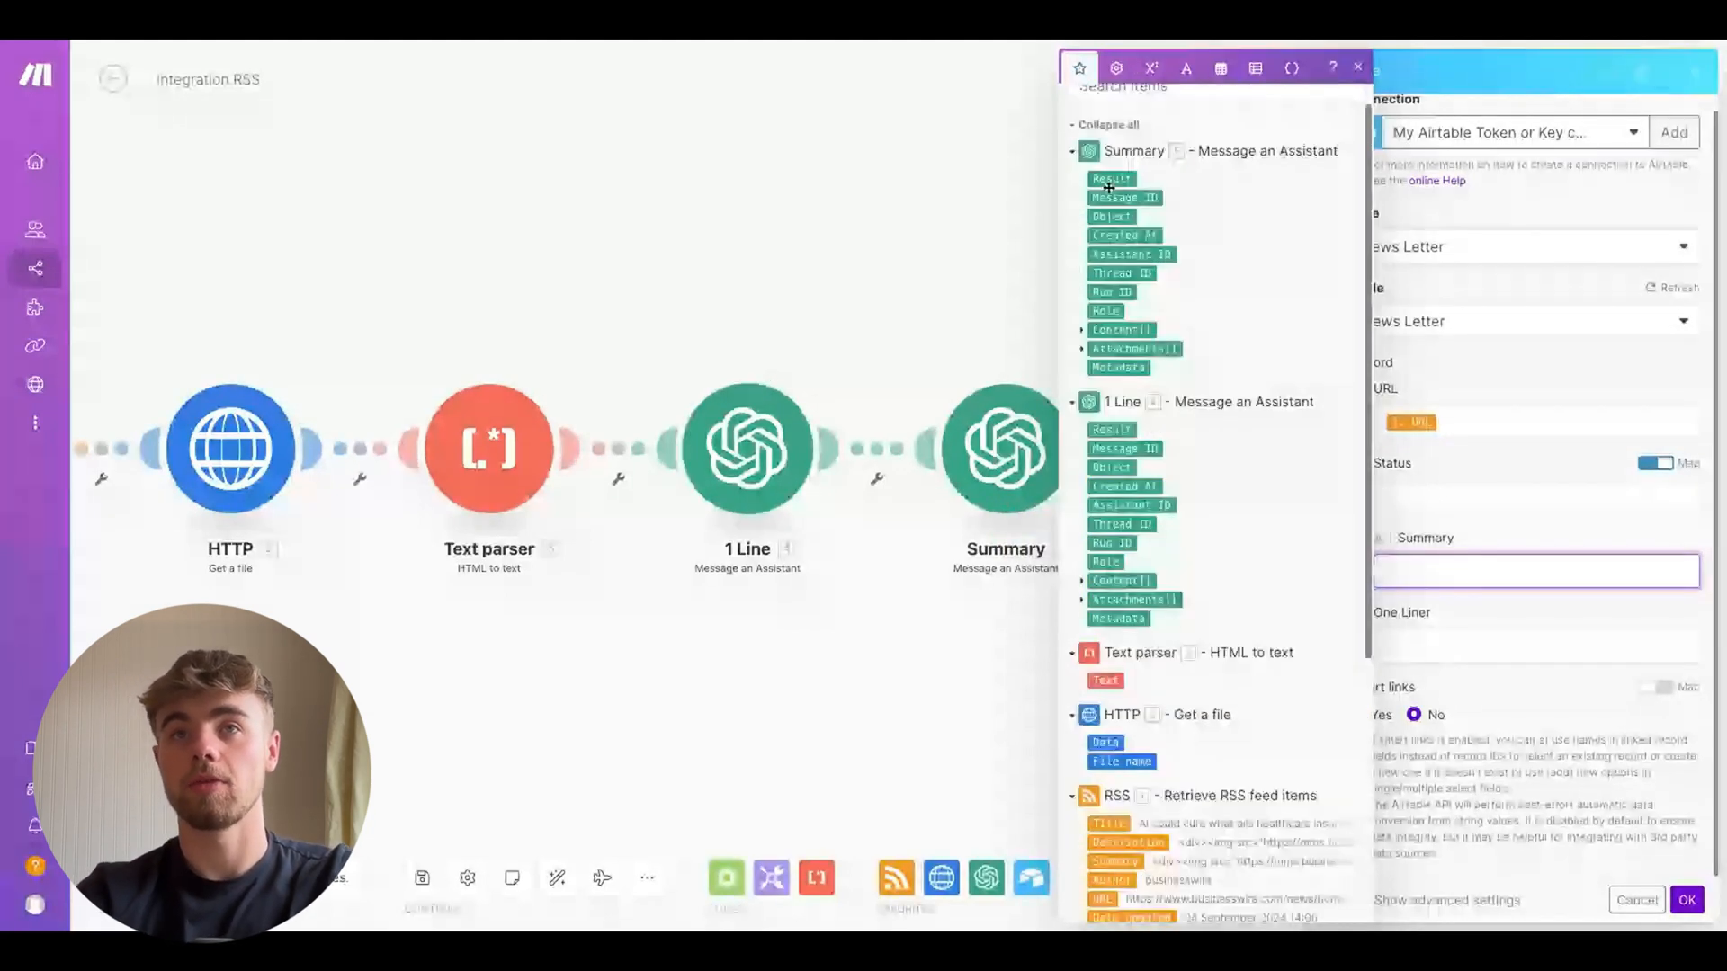
left_click(1112, 179)
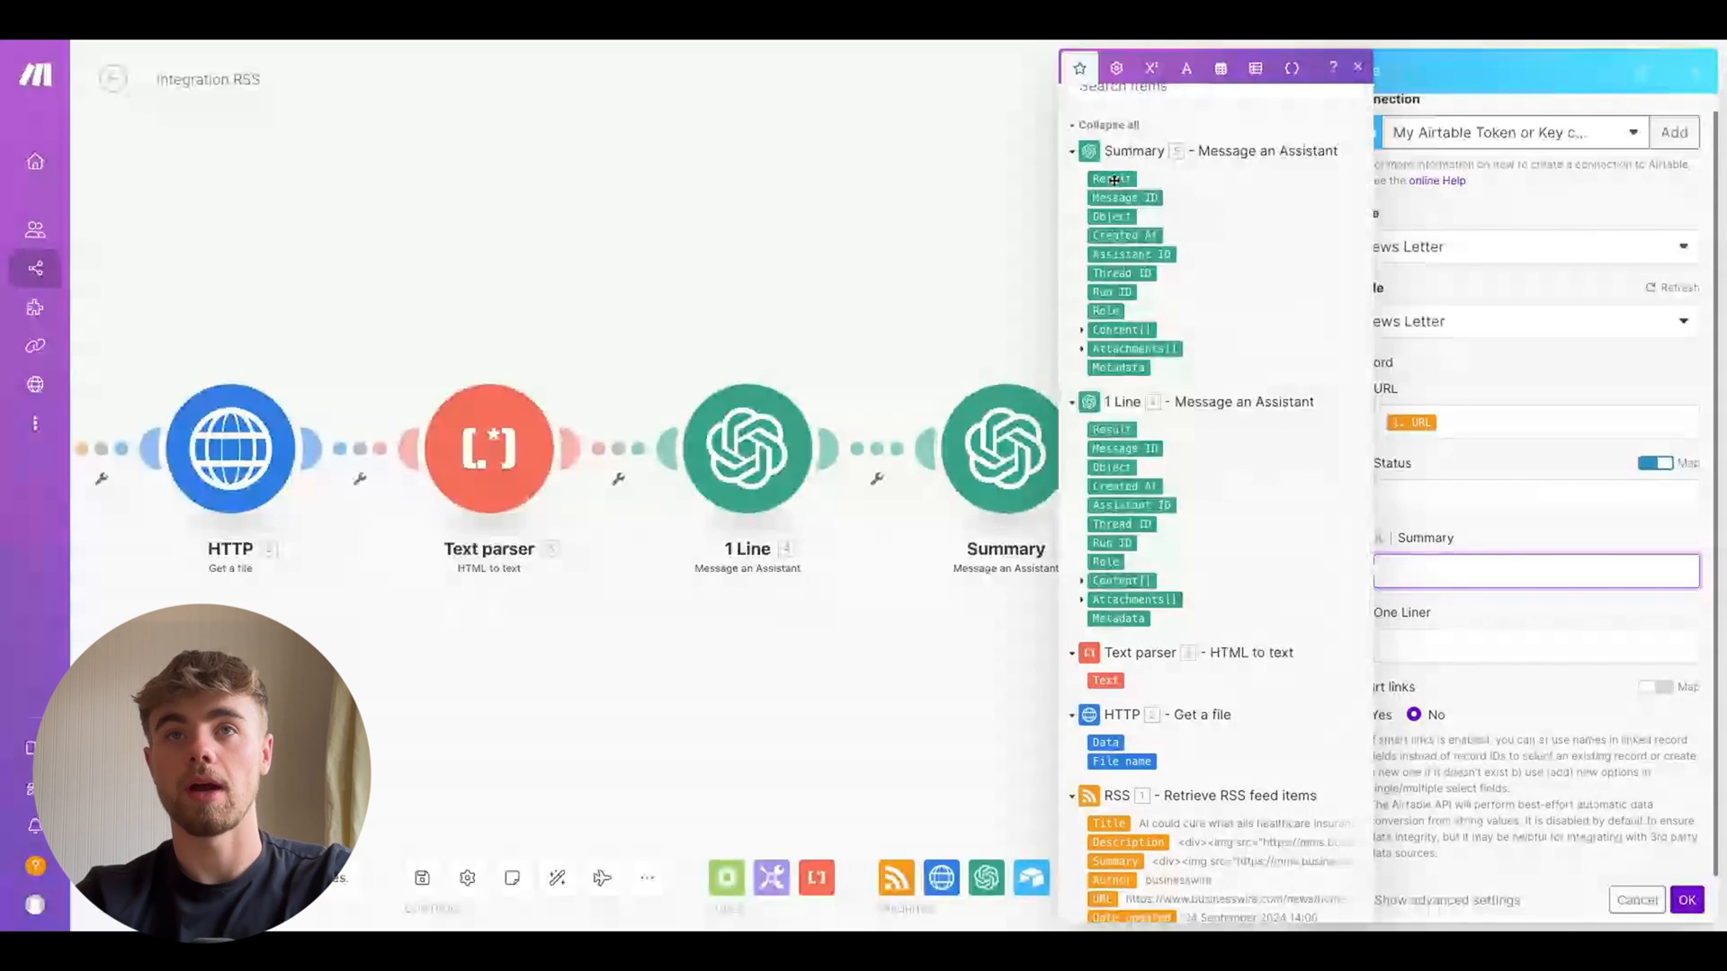
left_click(1426, 613)
left_click(1114, 429)
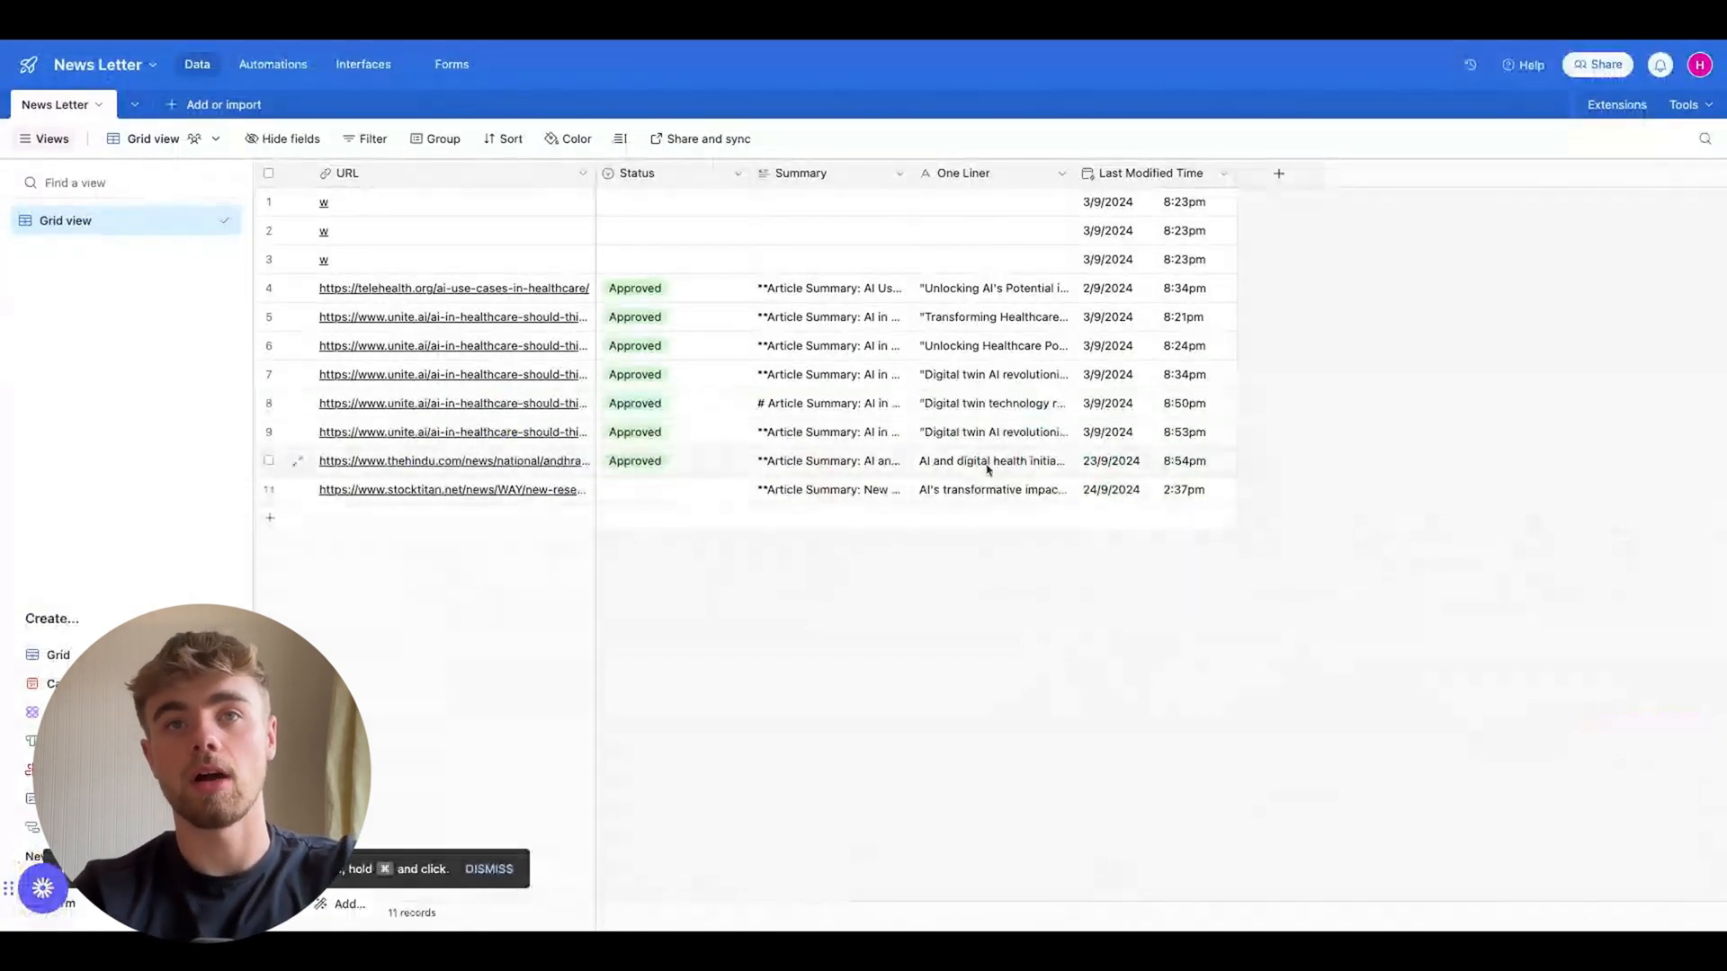
Switch to the Airtable News Letter table and read the newest record's Summary and One Liner contents
left_click(945, 490)
left_click(898, 493)
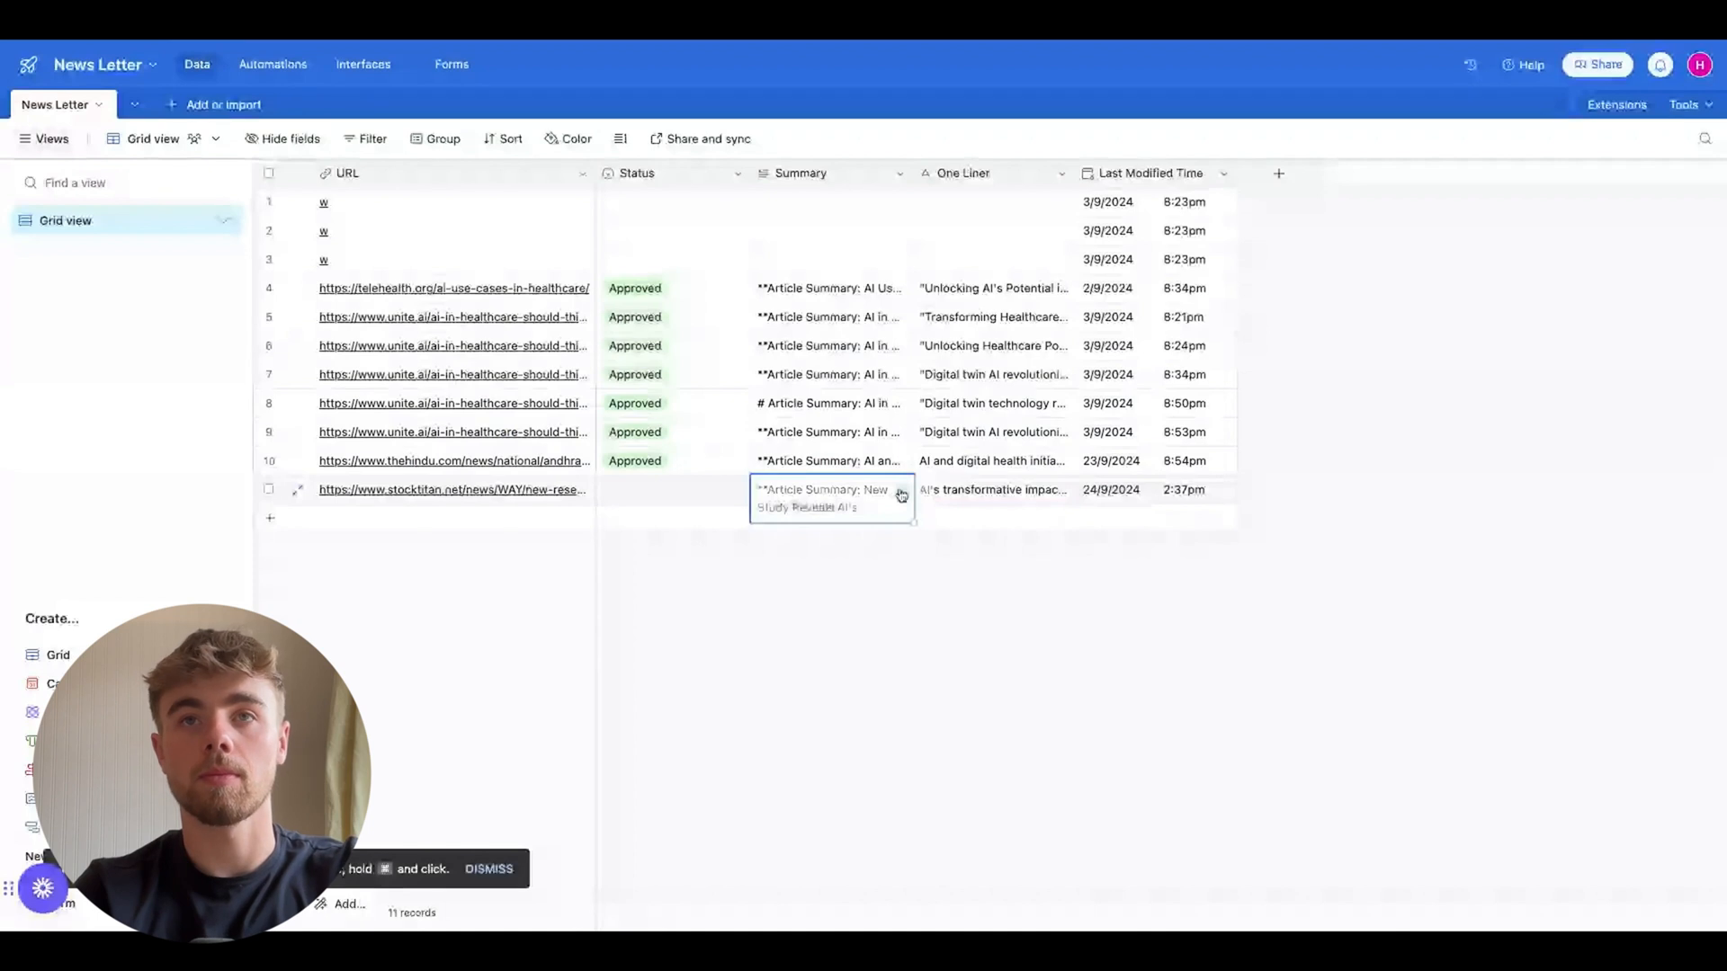
left_click(902, 494)
scroll(1074, 441, "down", 5)
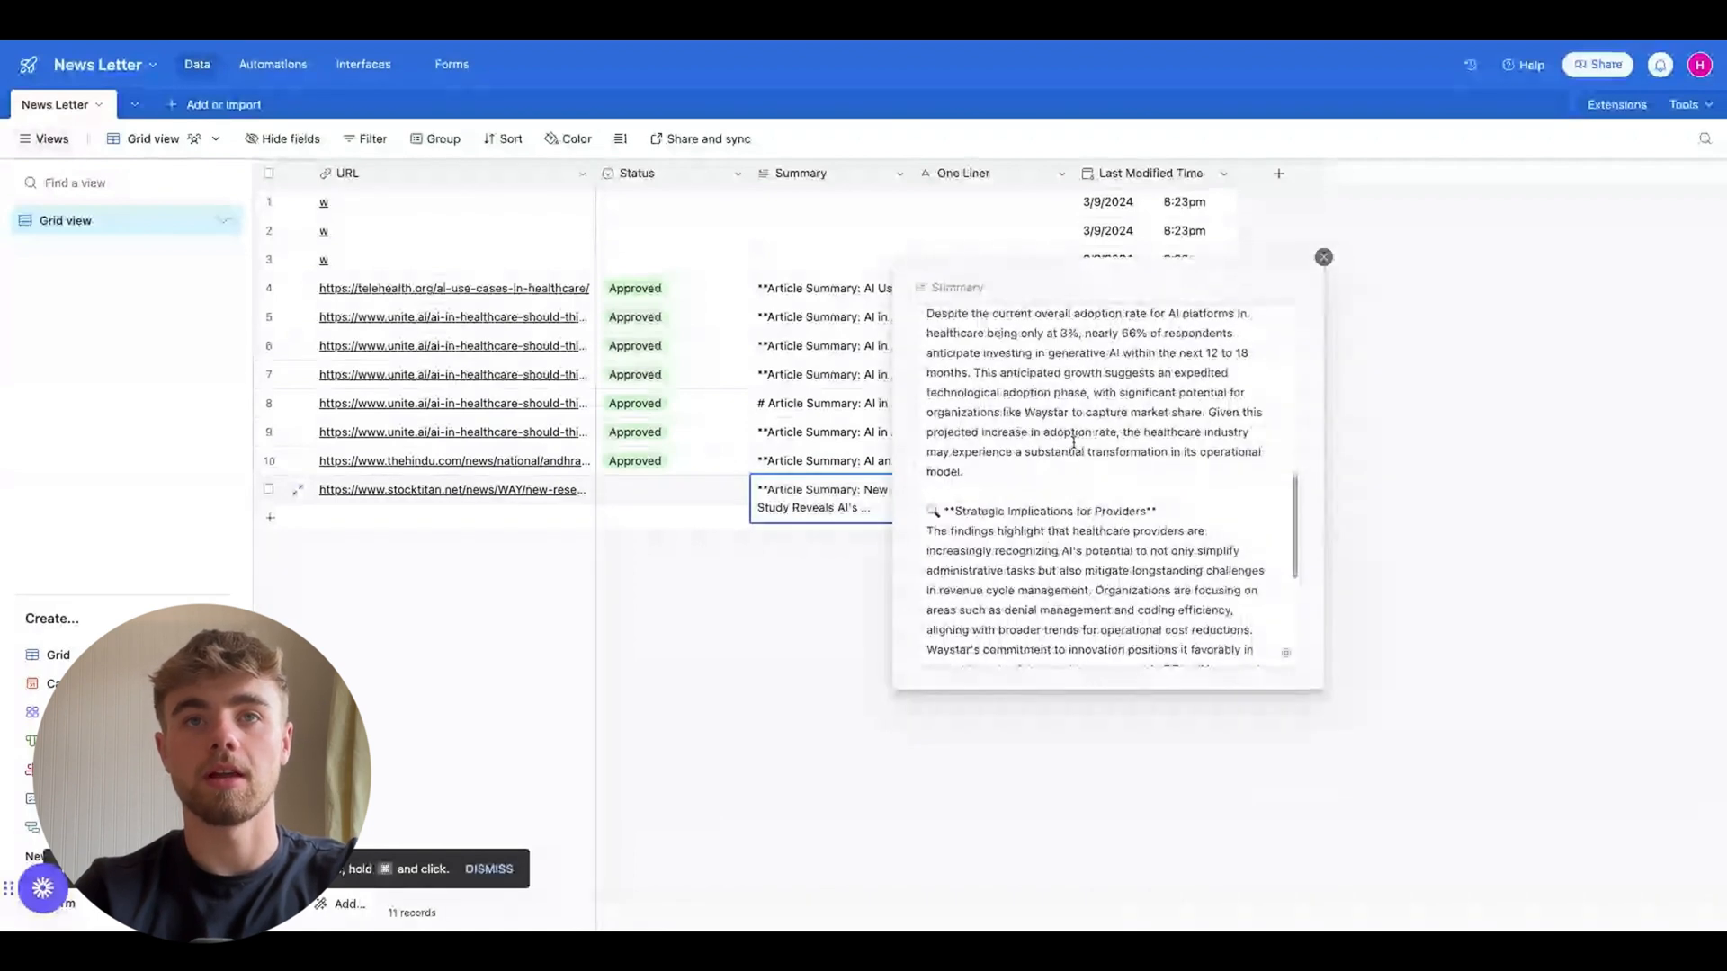
key("Escape")
left_click(996, 490)
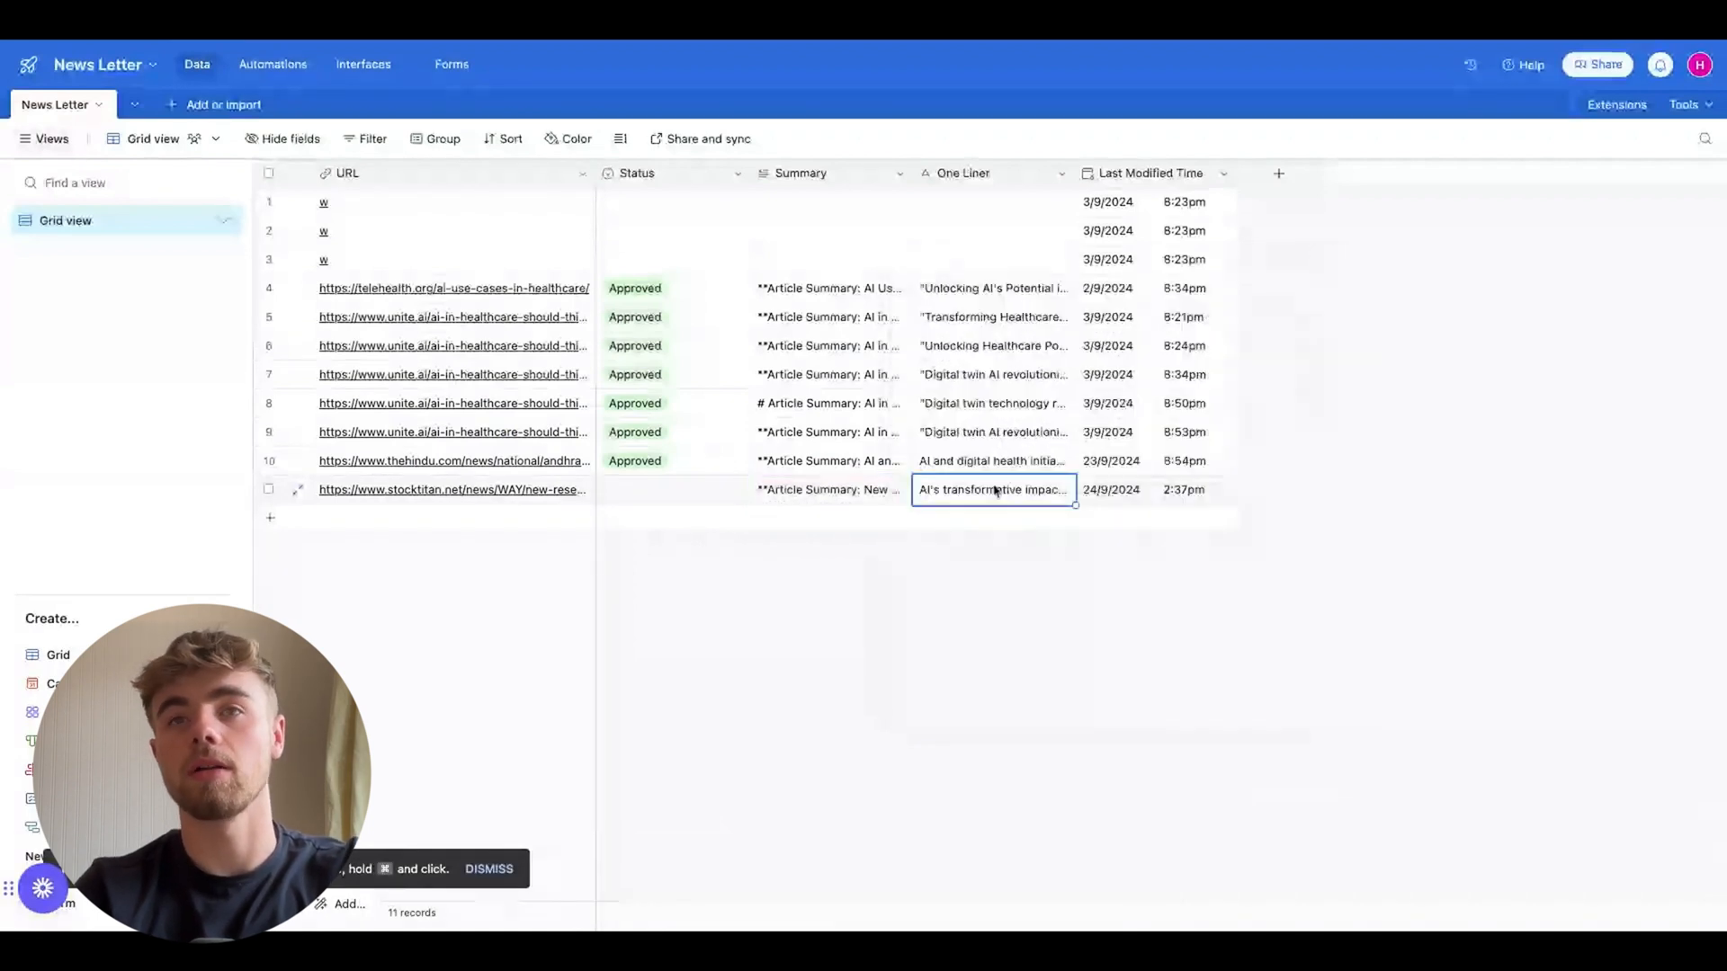
left_click(1055, 496)
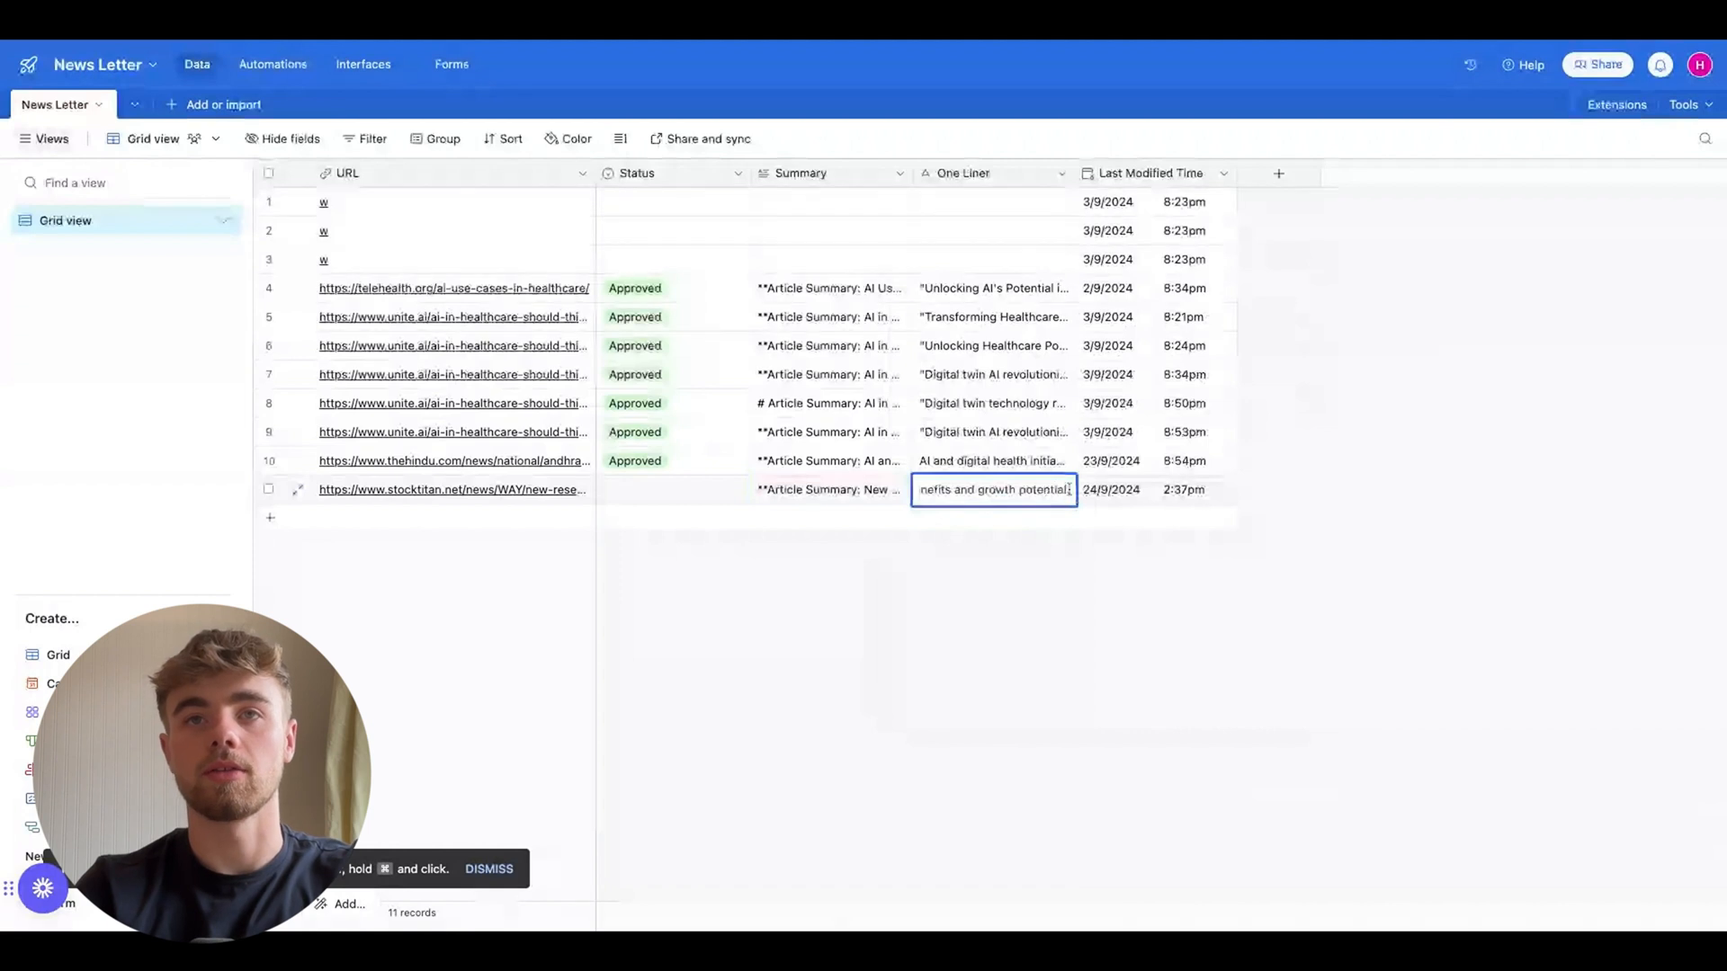
left_click_drag(1068, 491, 738, 493)
left_click(375, 576)
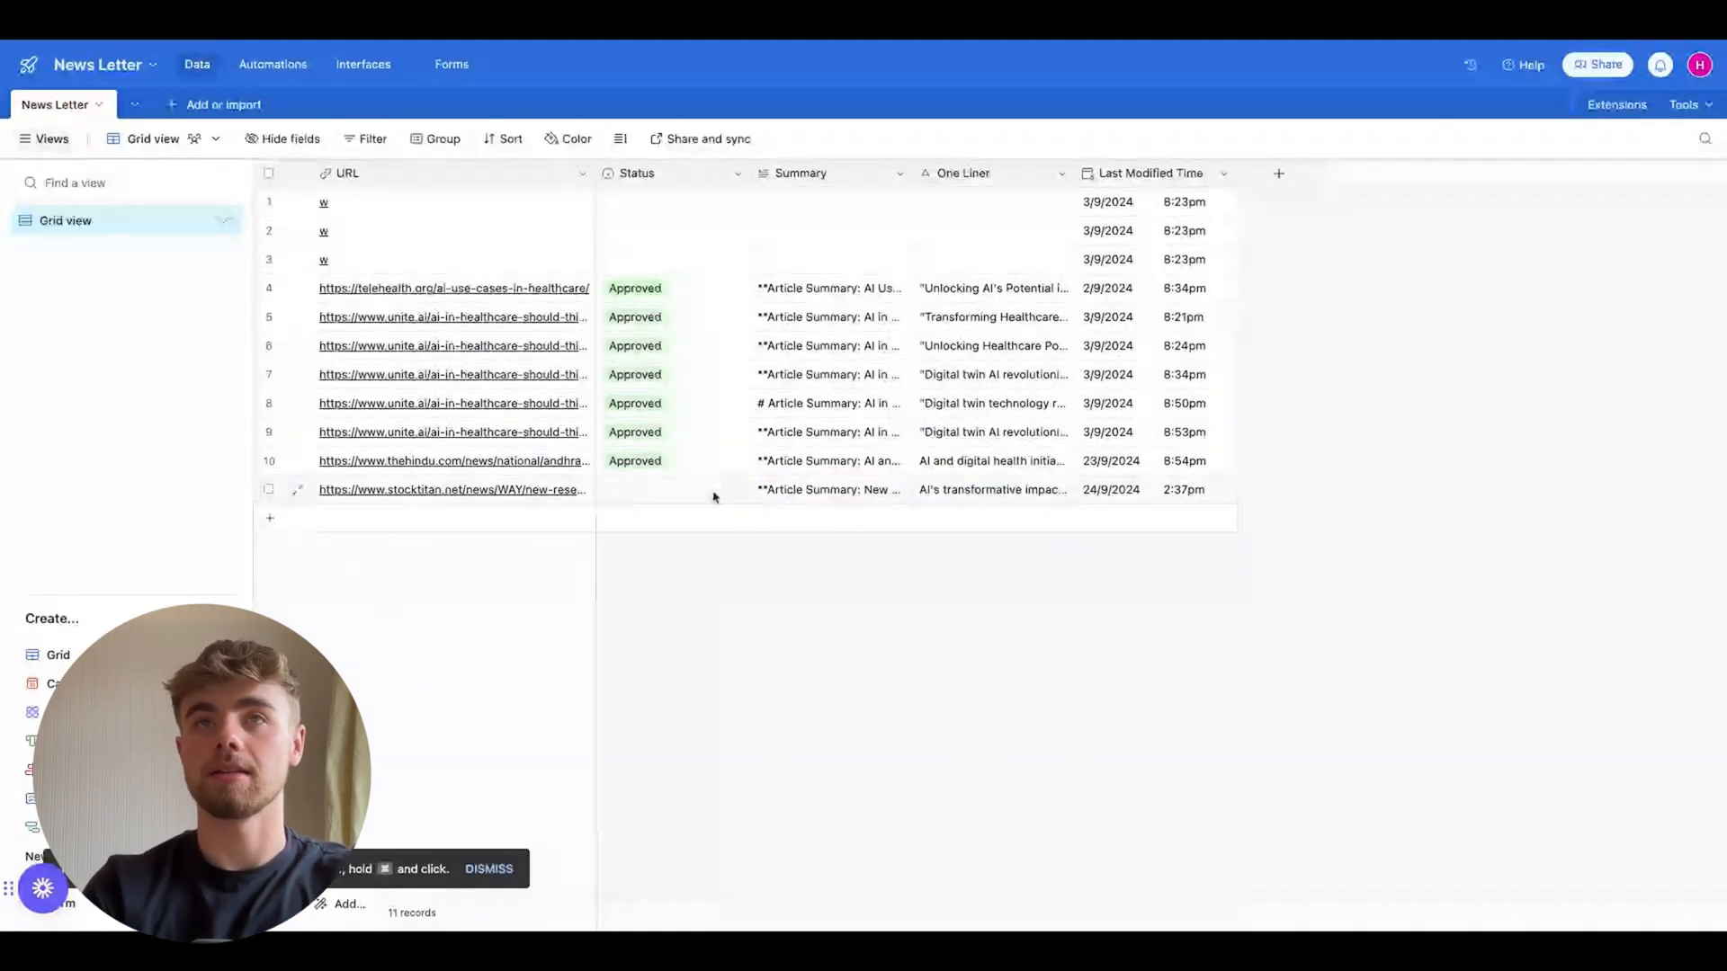
left_click(849, 486)
left_click(903, 491)
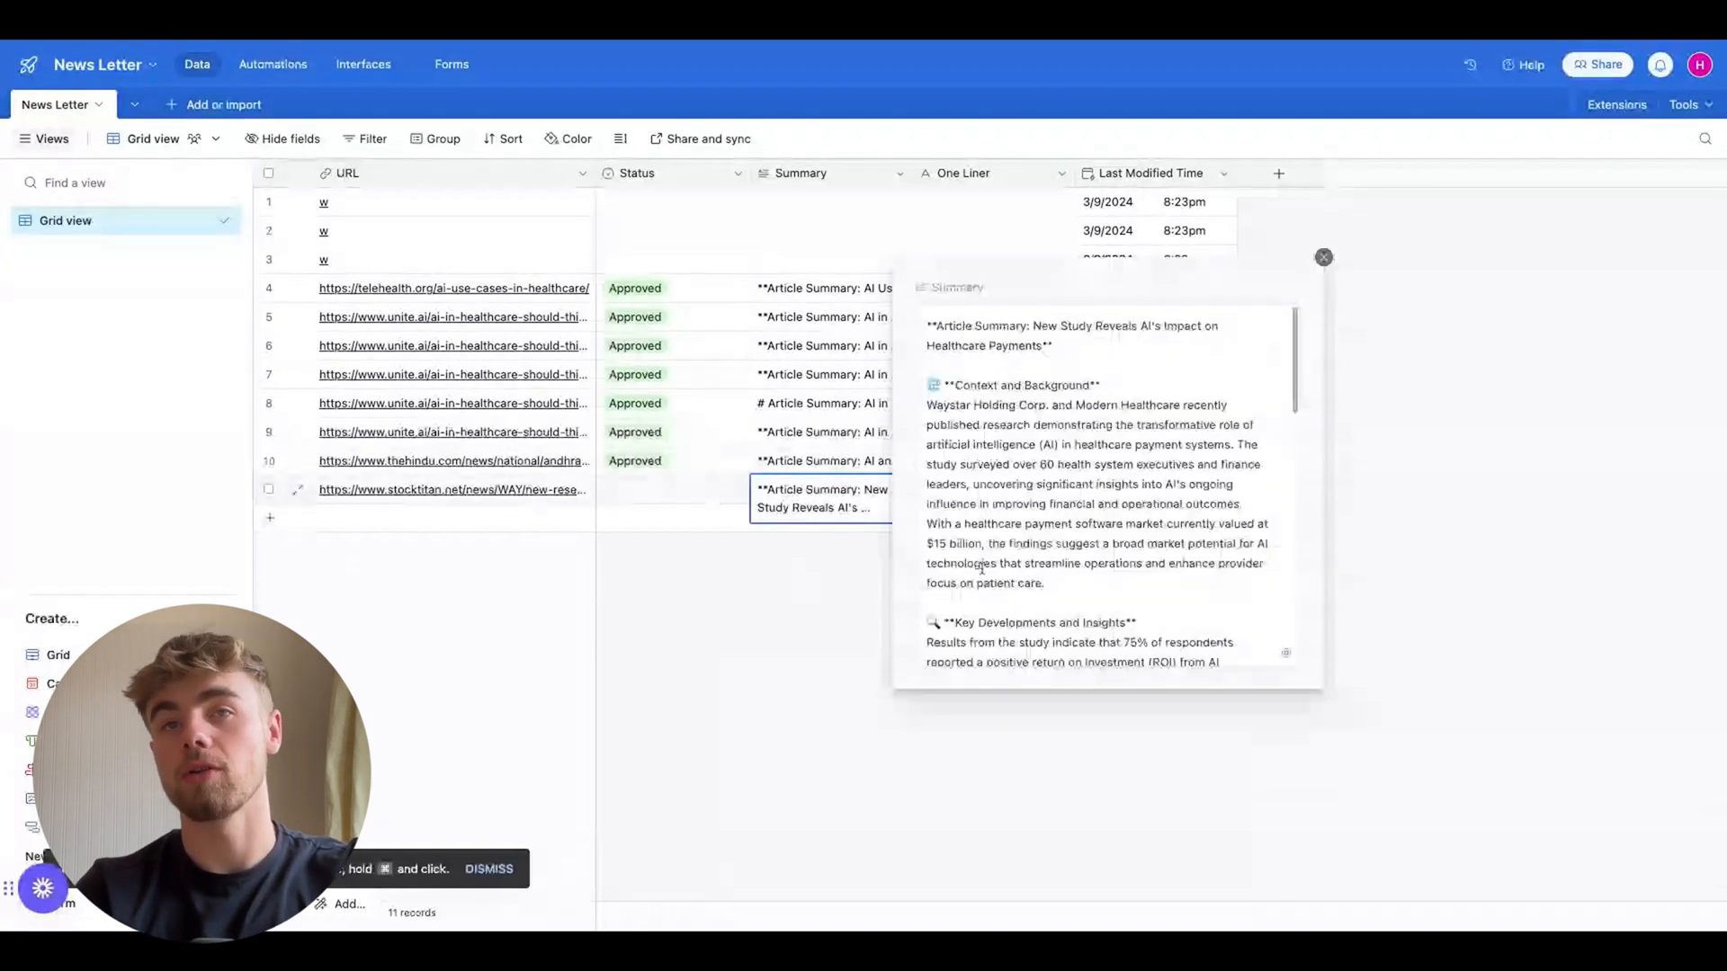
scroll(981, 567, "down", 10)
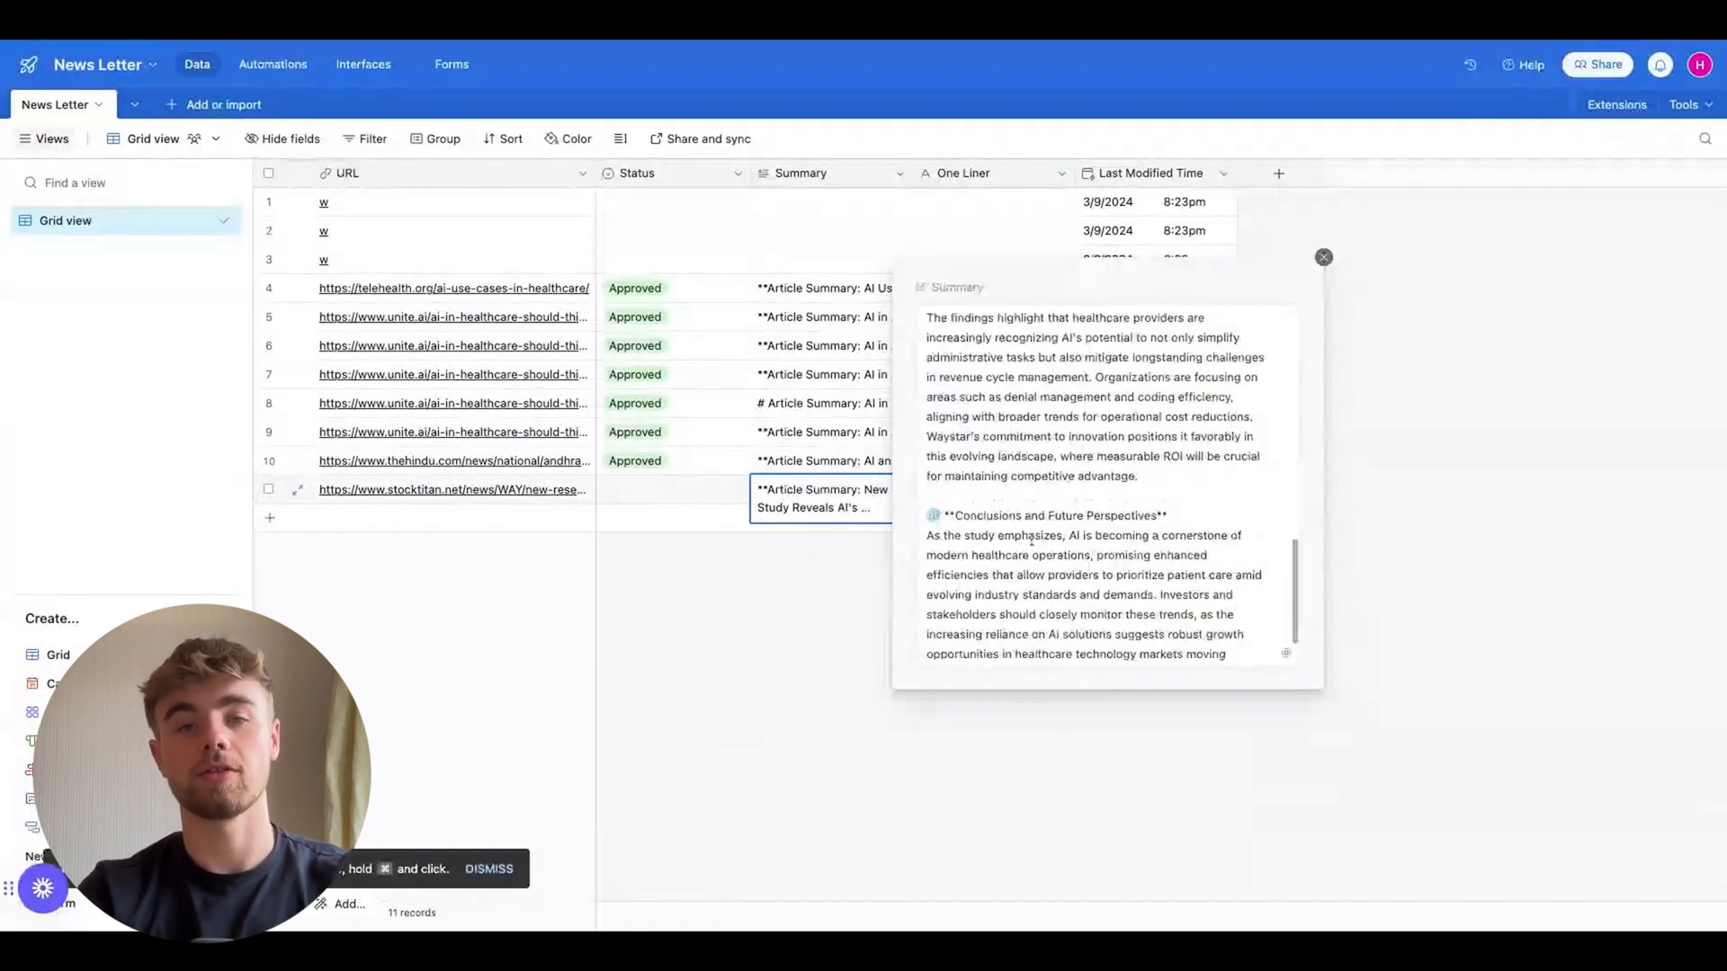
key("Escape")
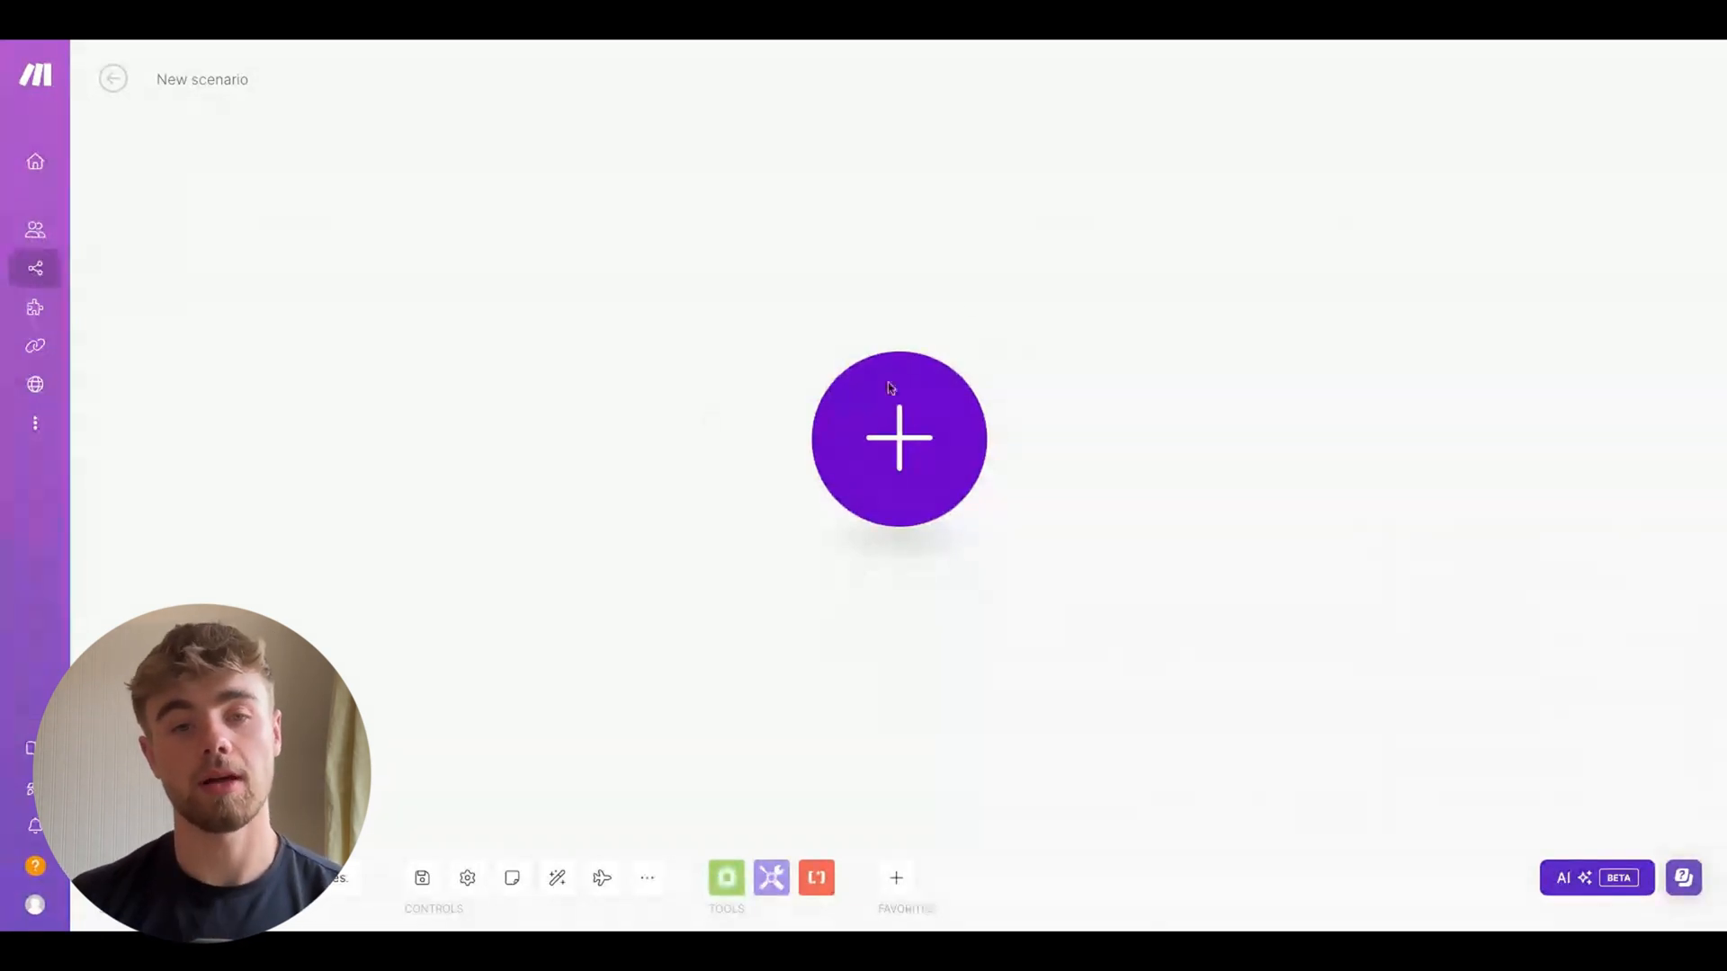
In a new scenario, add an Airtable Watch Records trigger module
left_click(870, 424)
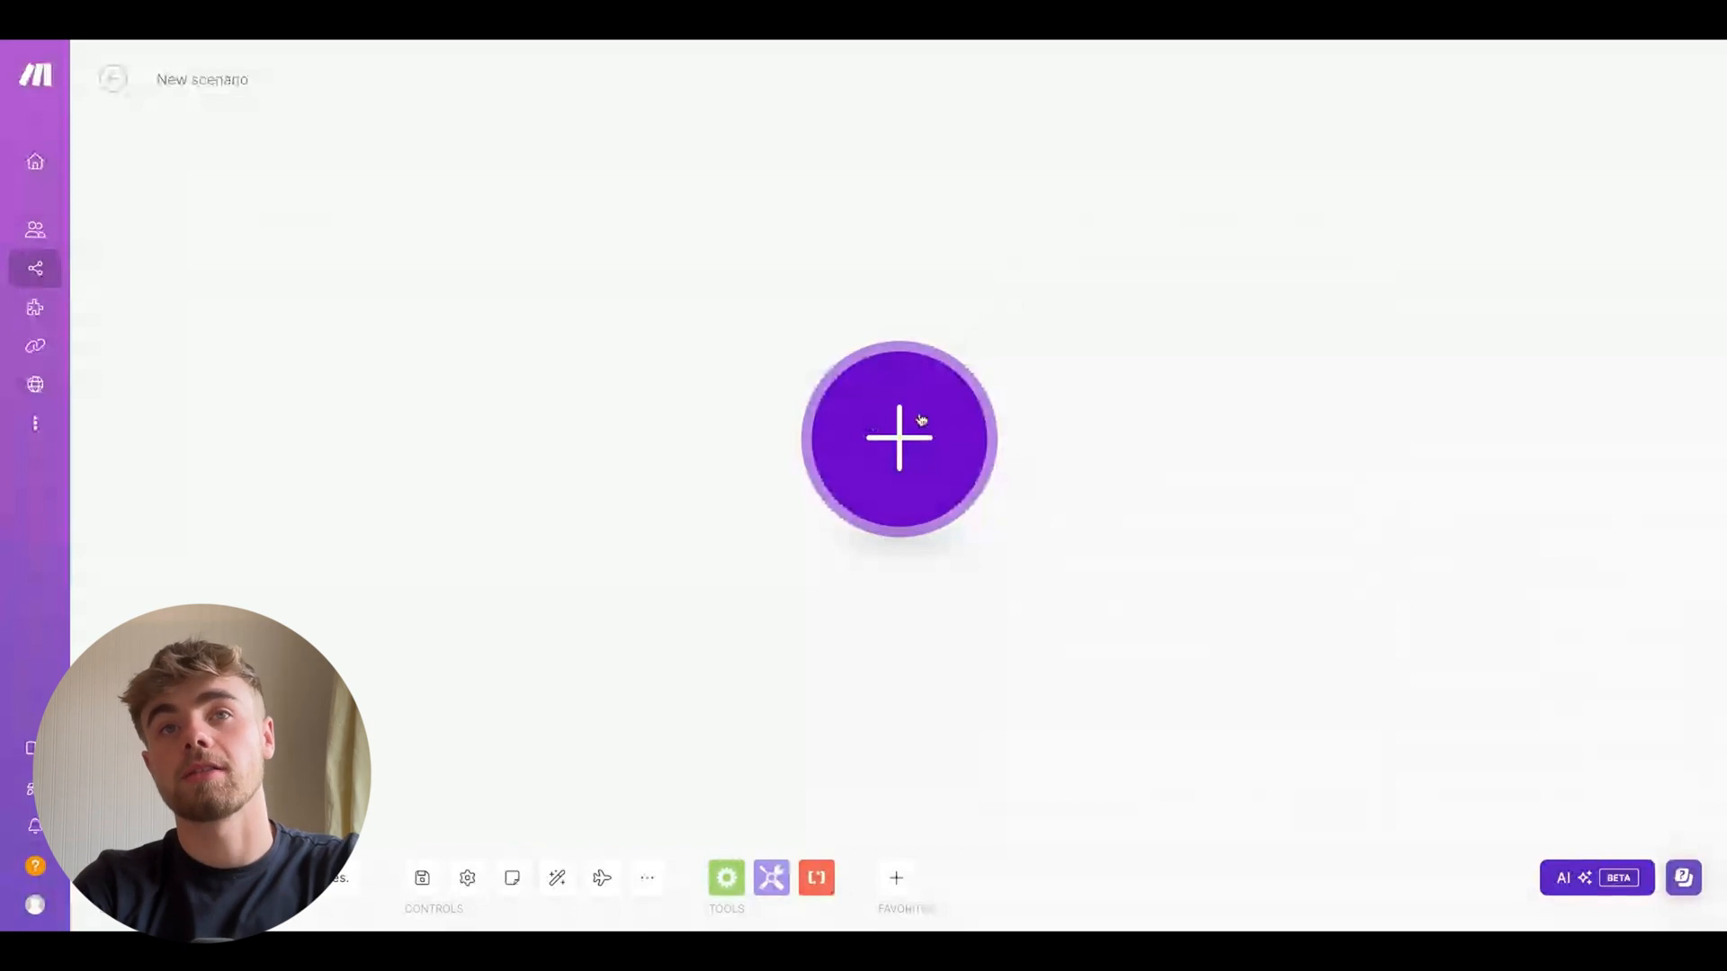
left_click(921, 419)
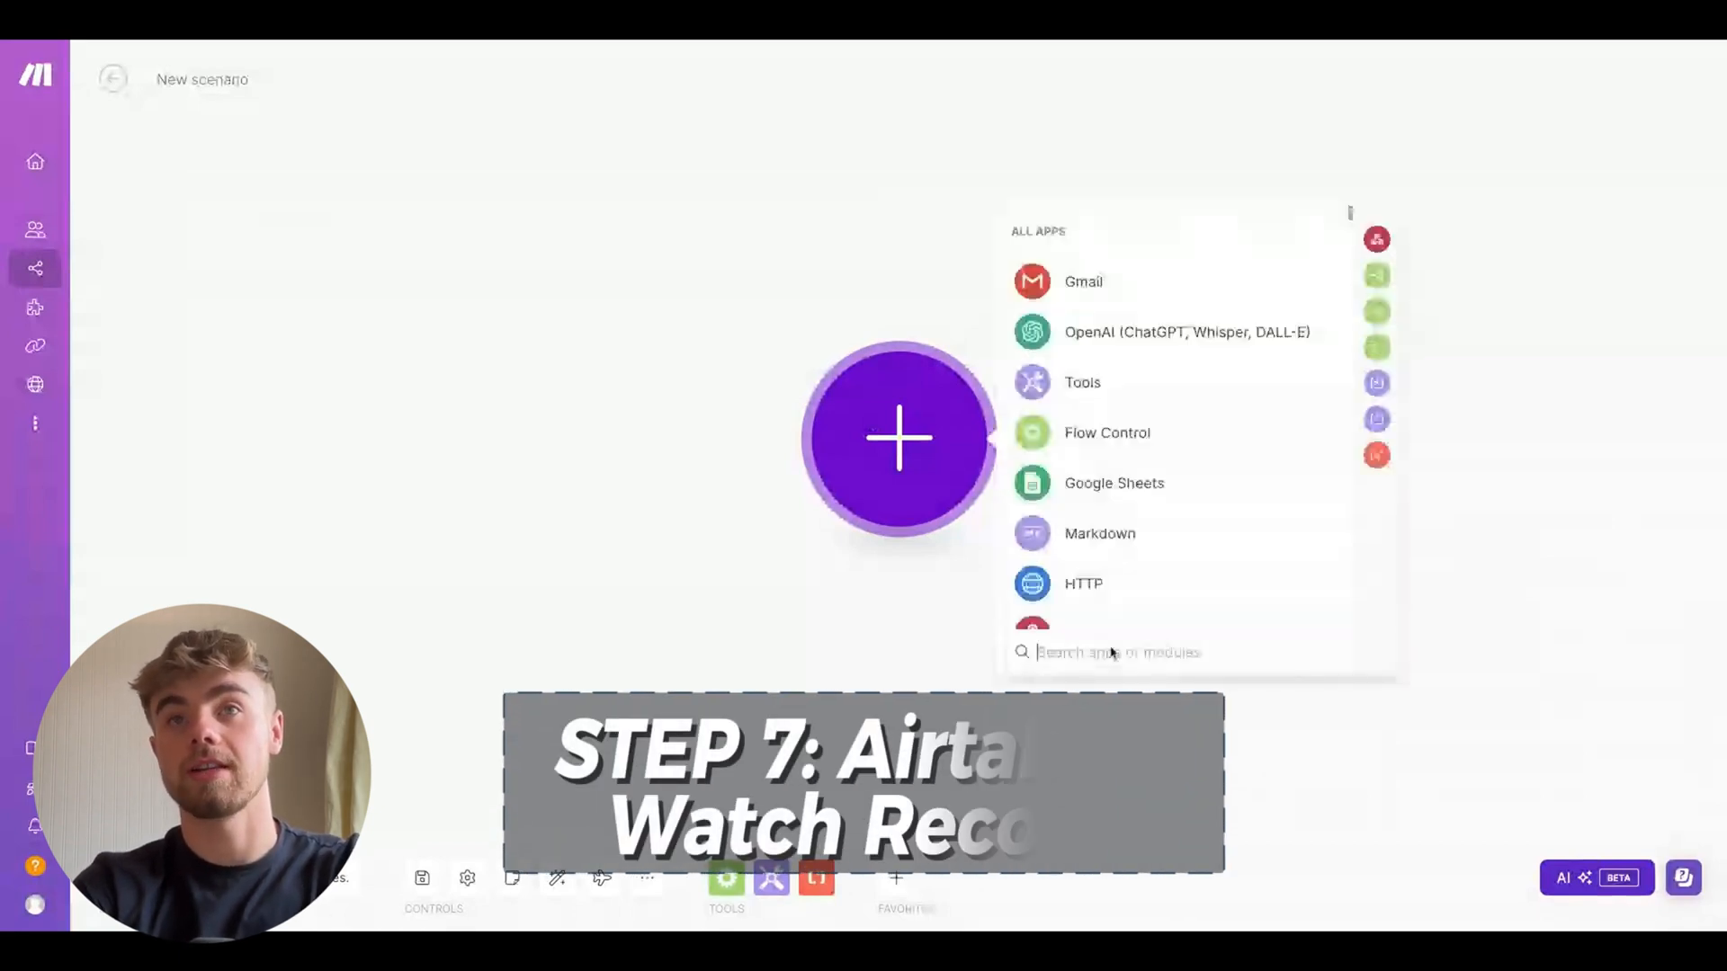
type("air")
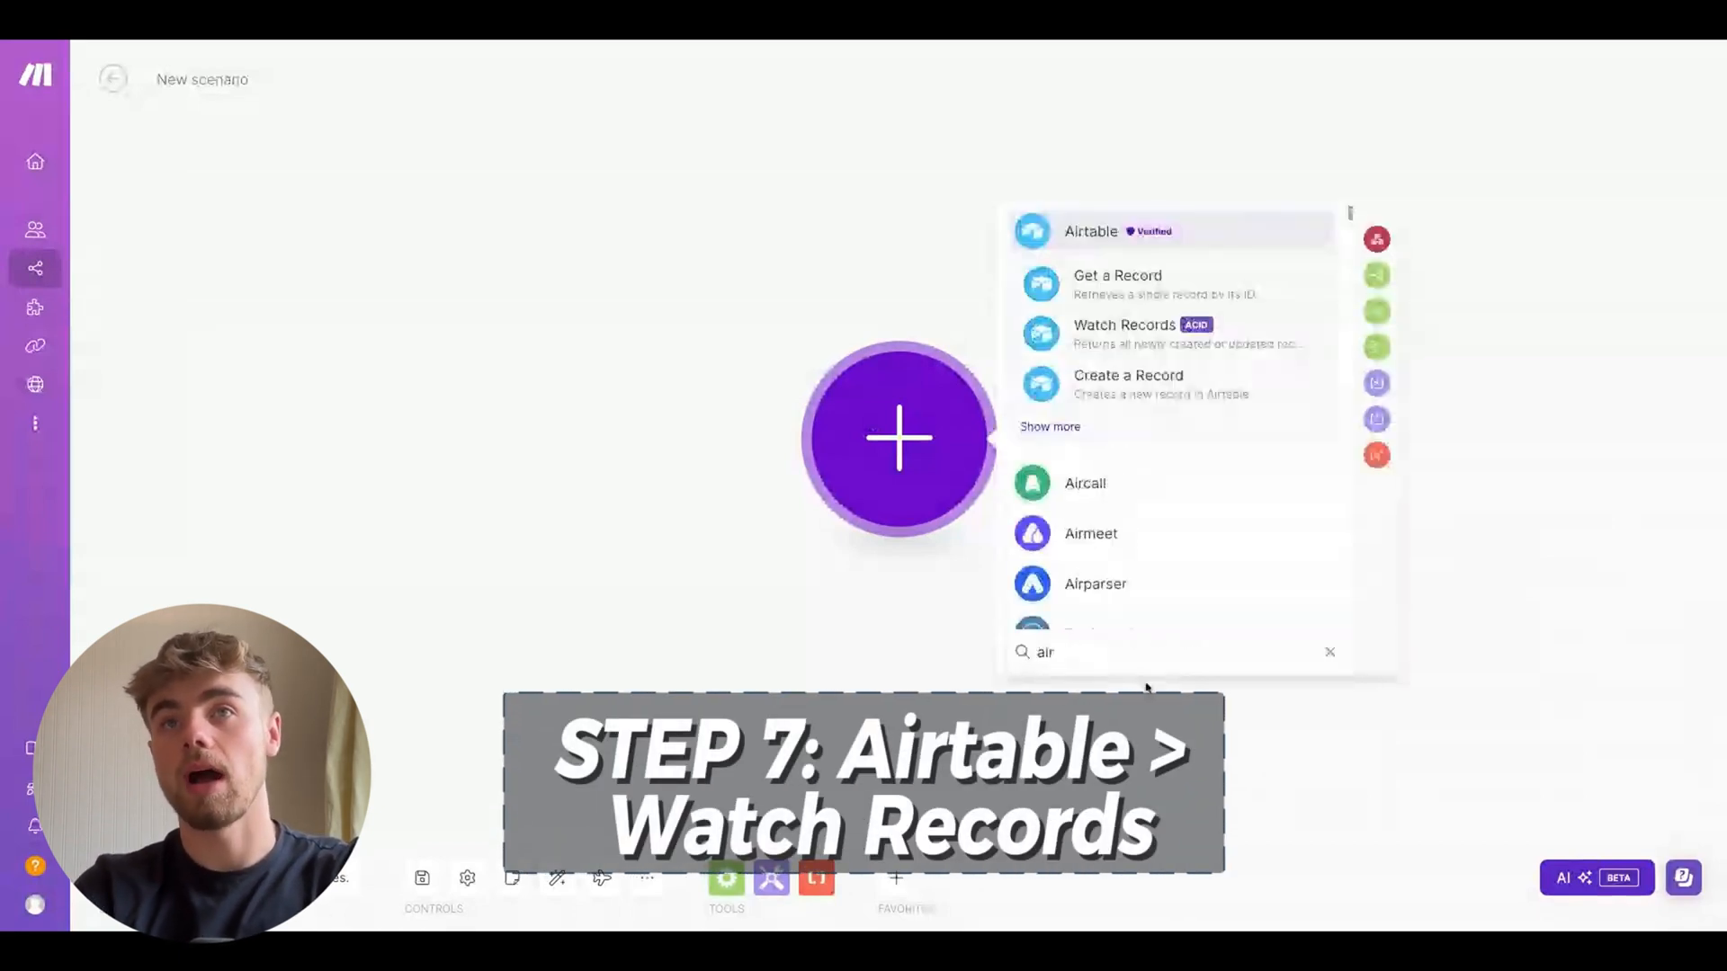
left_click(1176, 340)
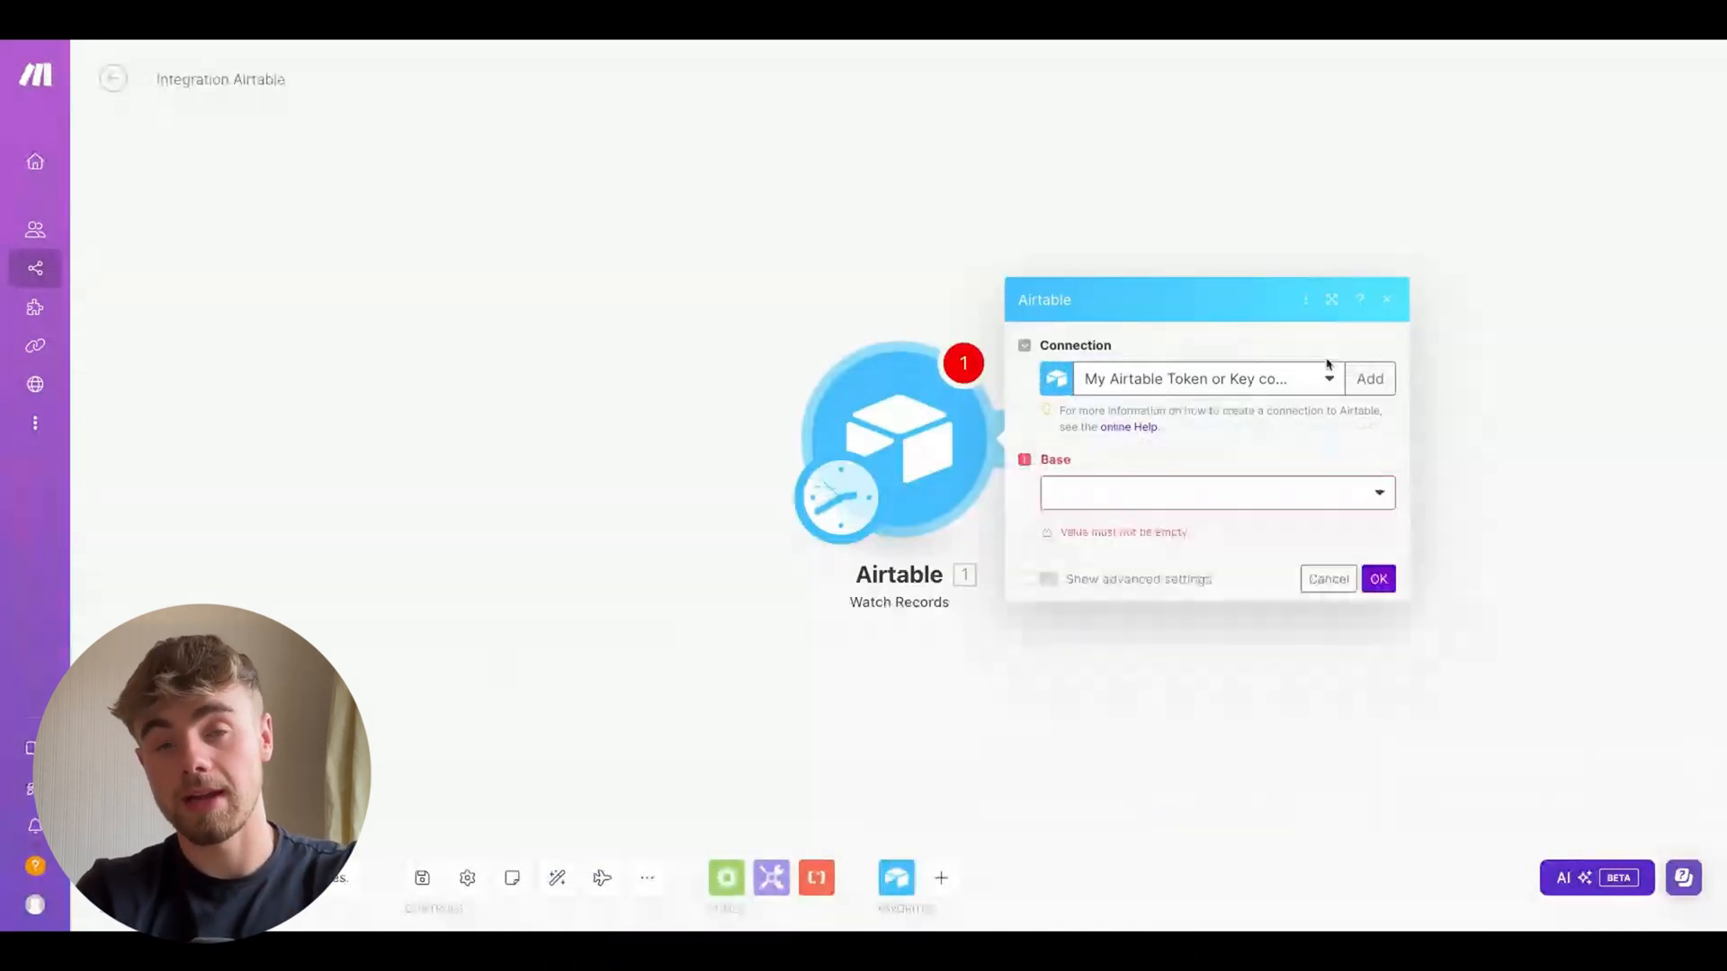
Configure the trigger with the existing Airtable connection, the News Letter base and table, and Status as the label field
left_click(1244, 385)
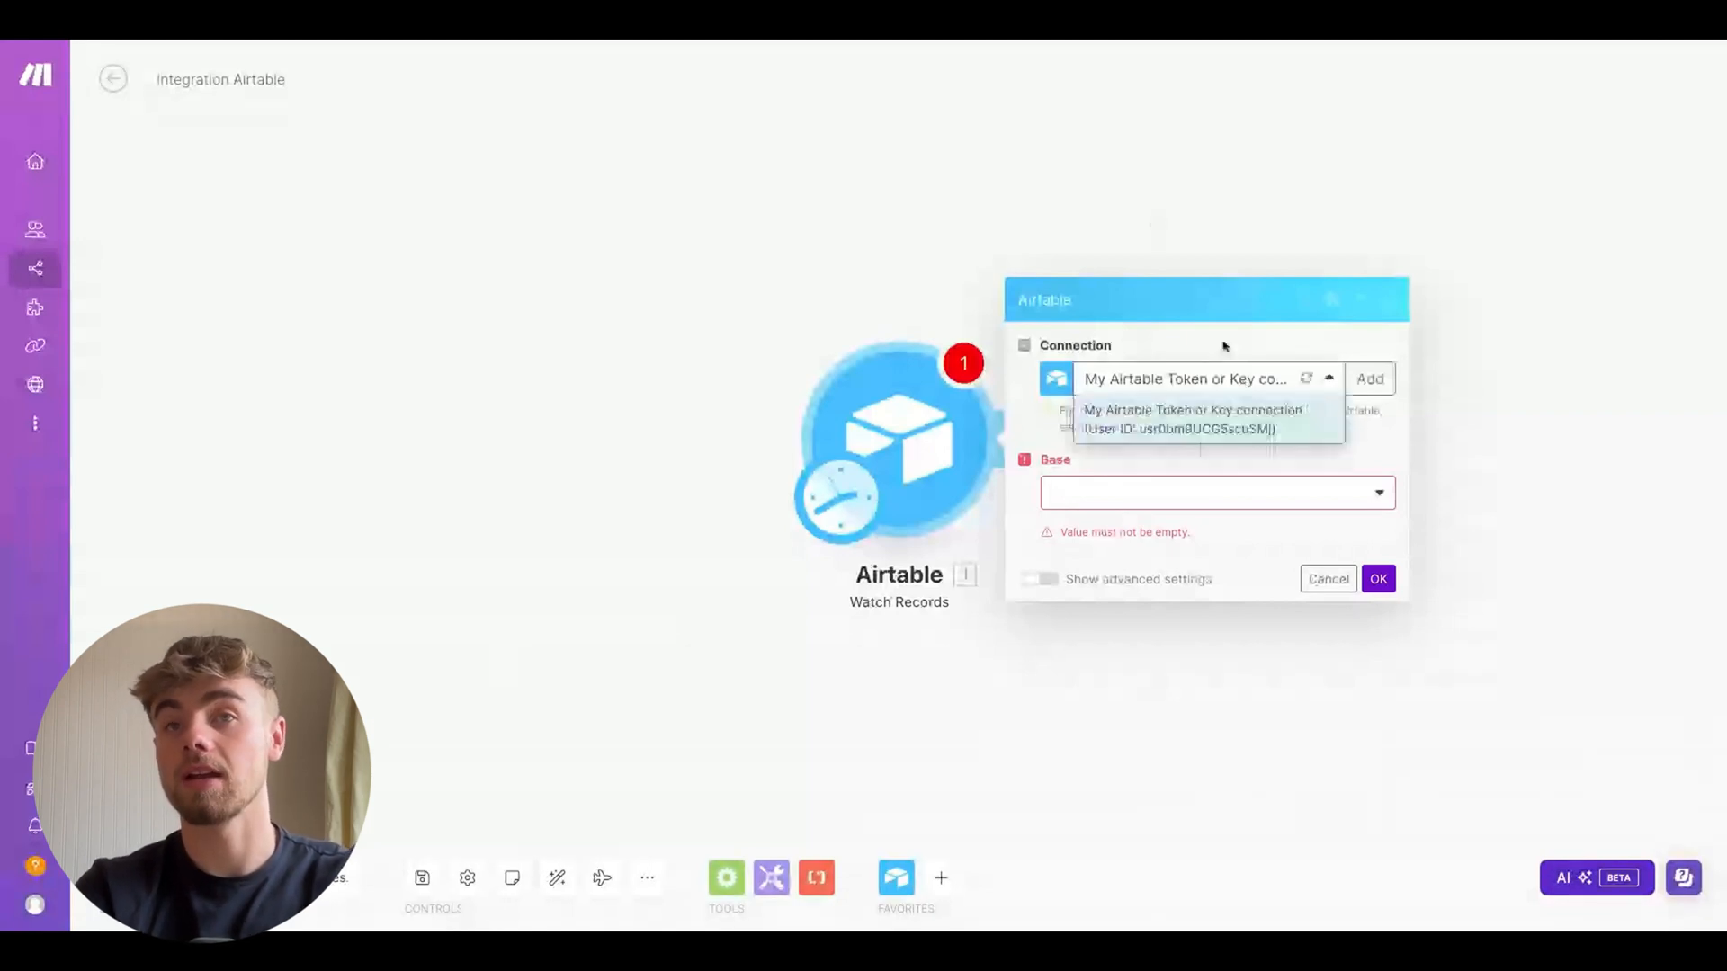
left_click(1171, 498)
left_click(1128, 557)
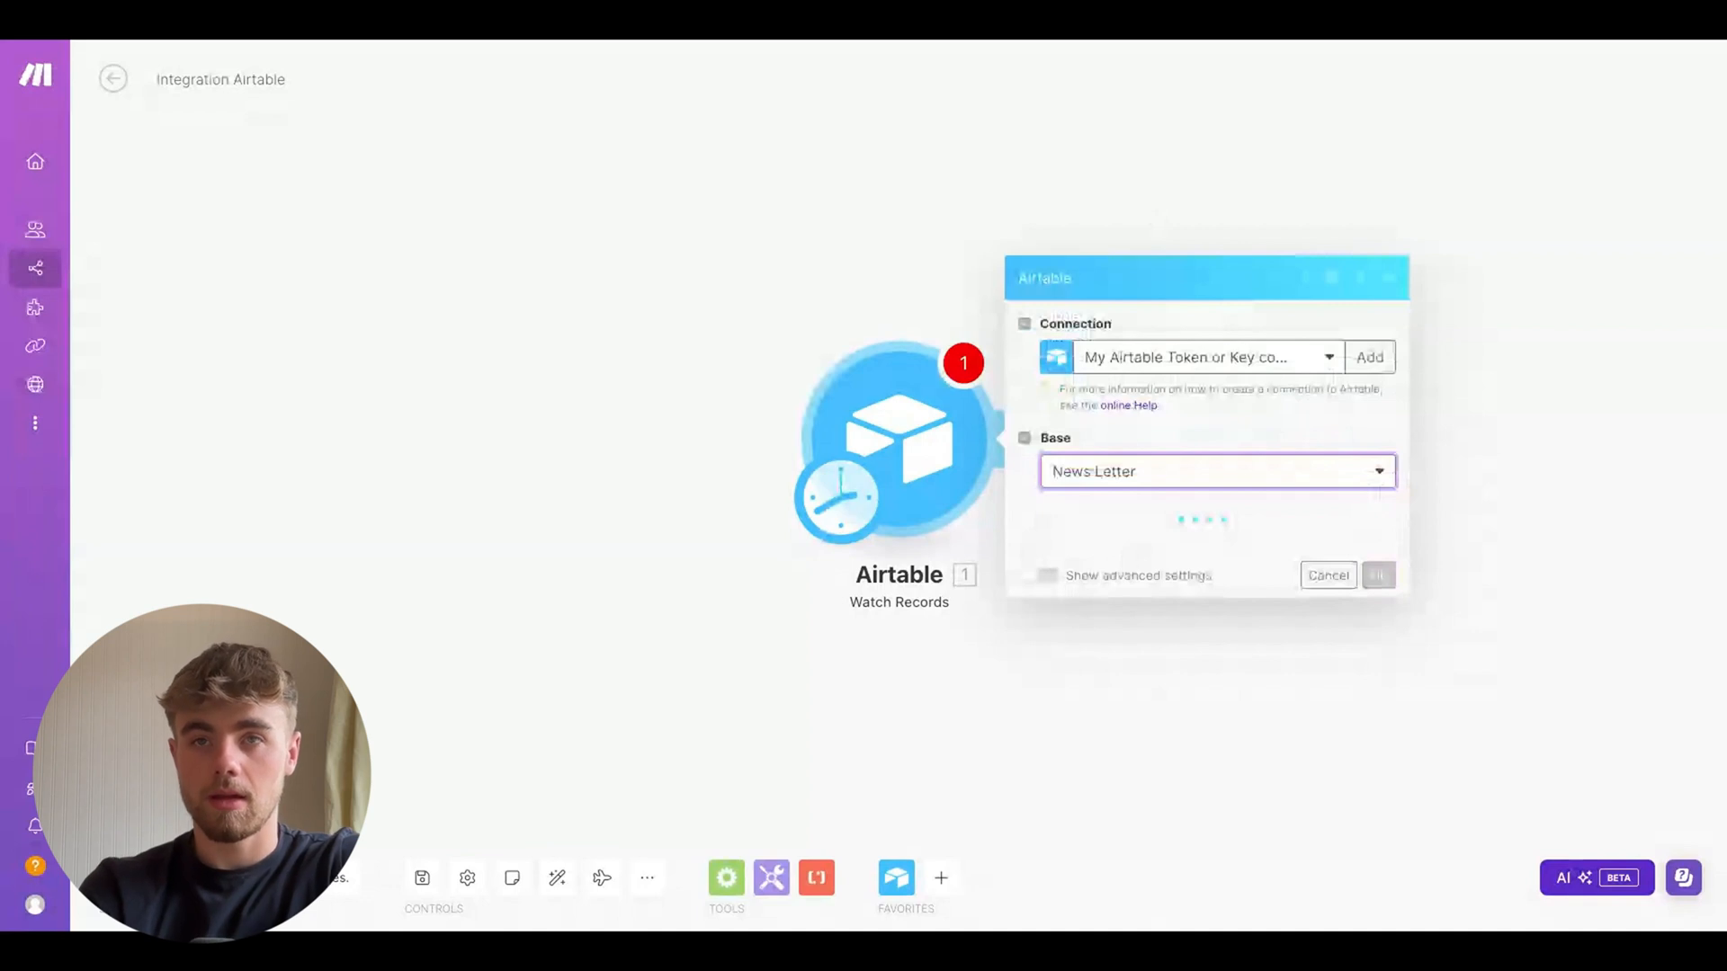
left_click(1115, 578)
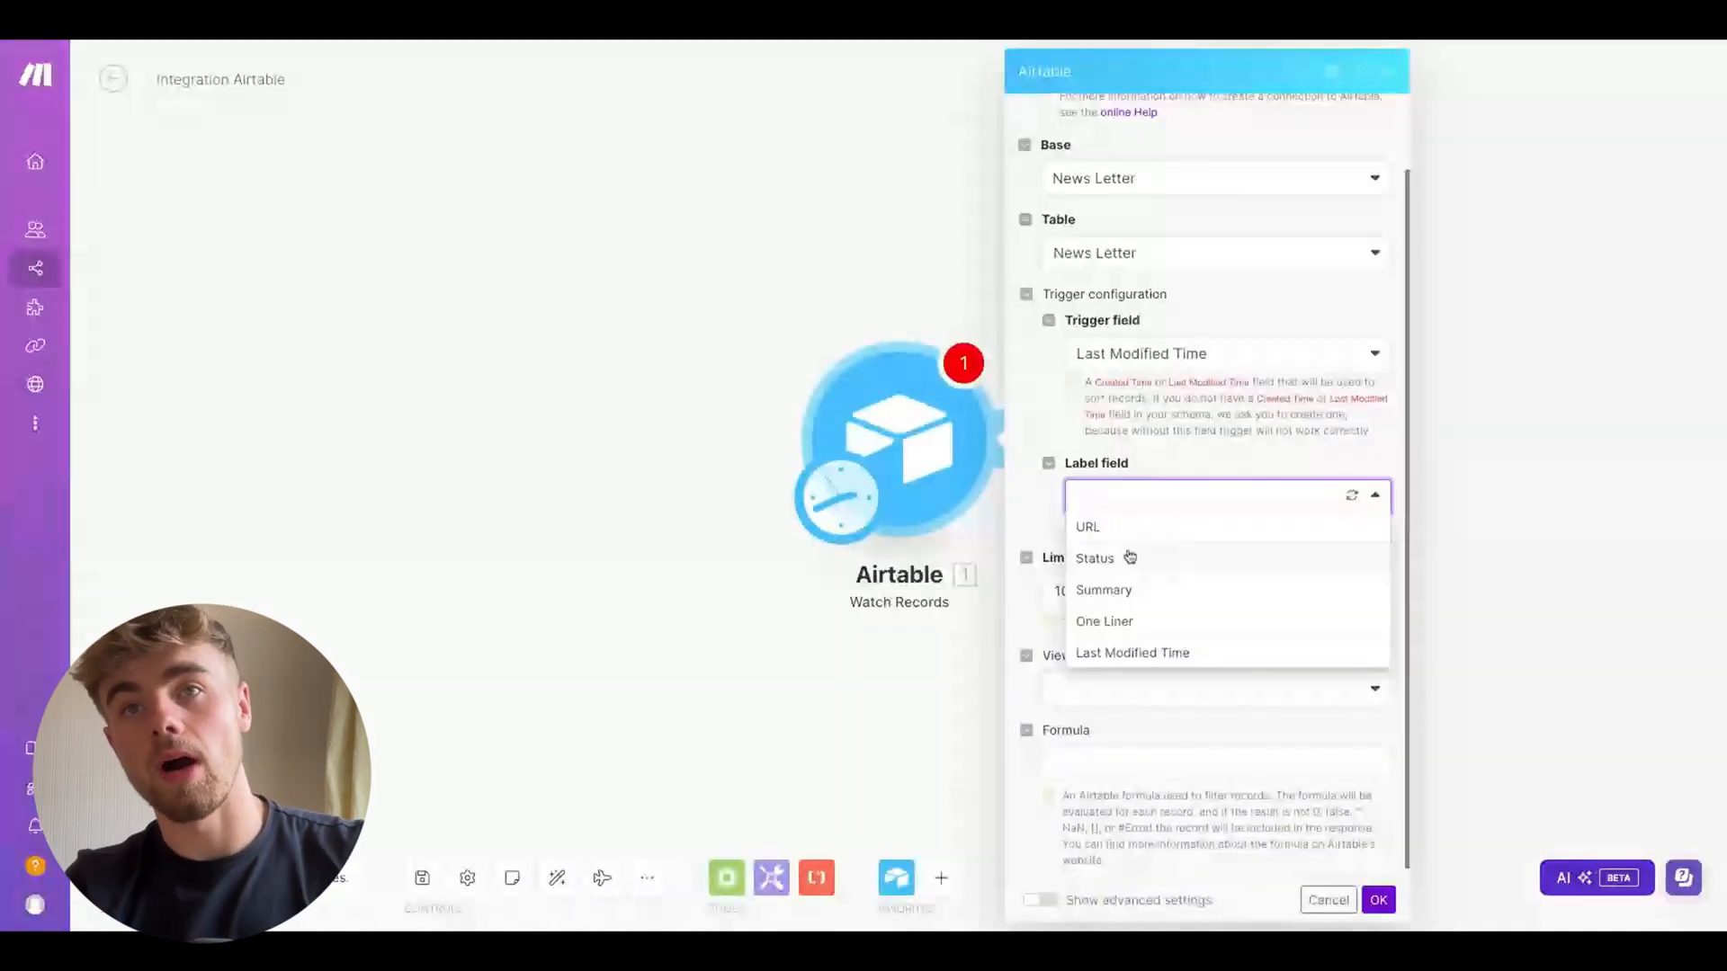
left_click(1168, 567)
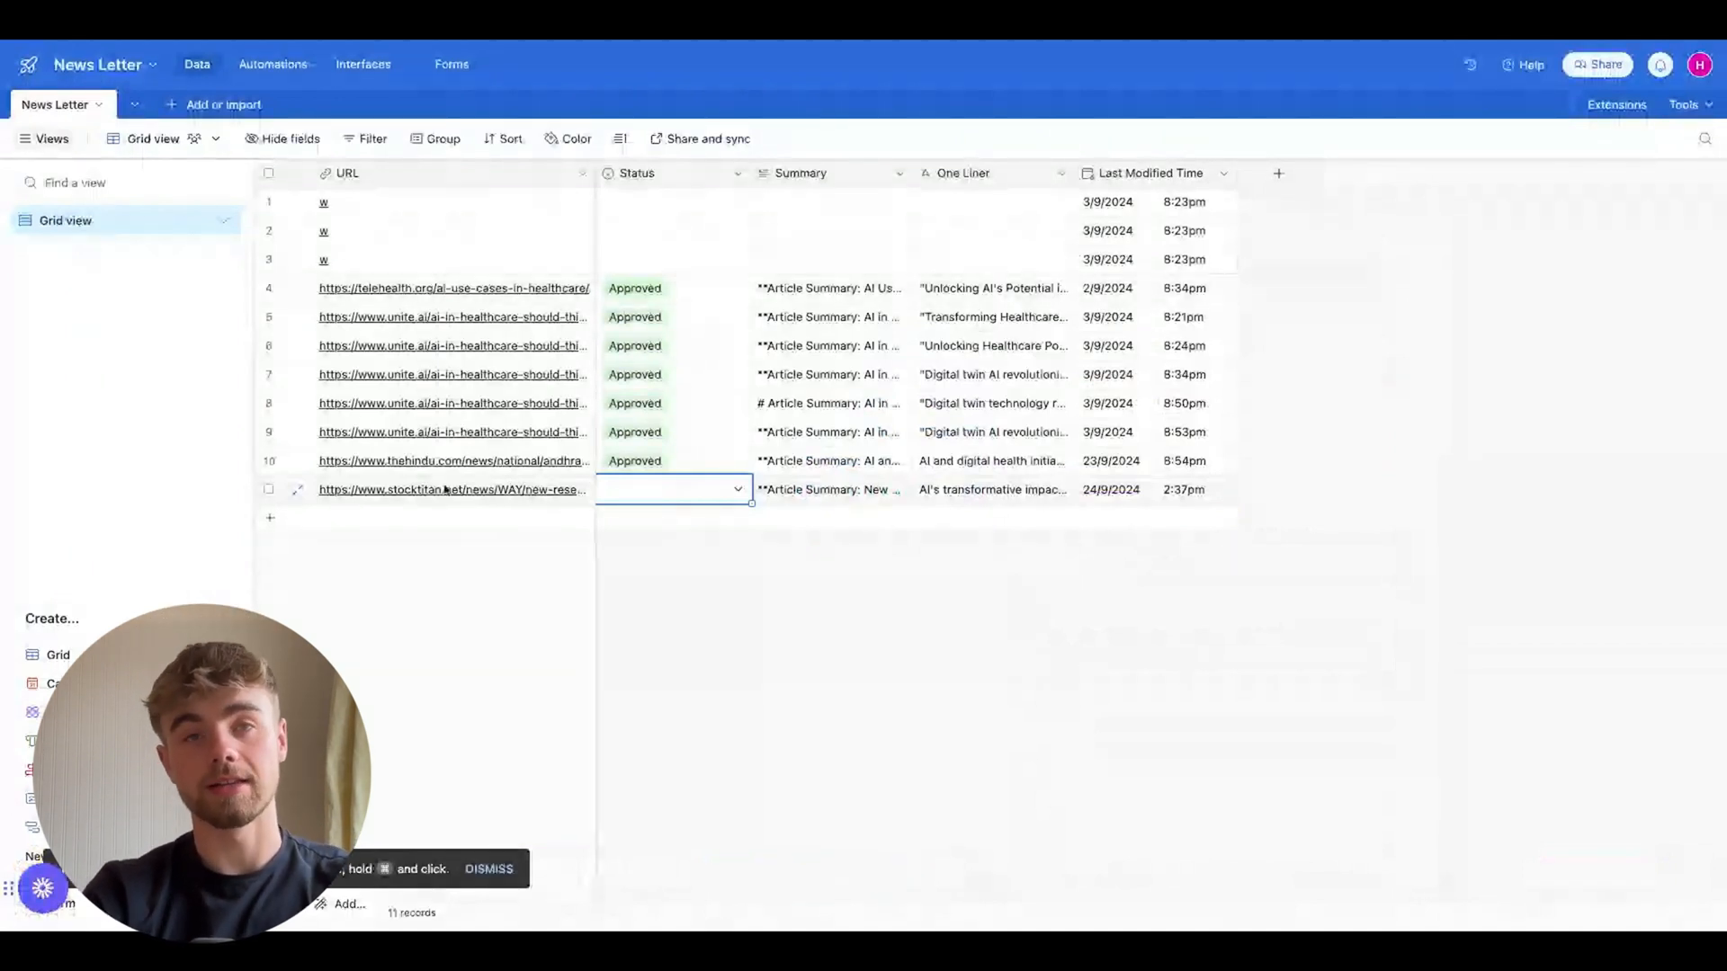
Set the newest News Letter record's Status to Approved
double_click(817, 486)
left_click(791, 715)
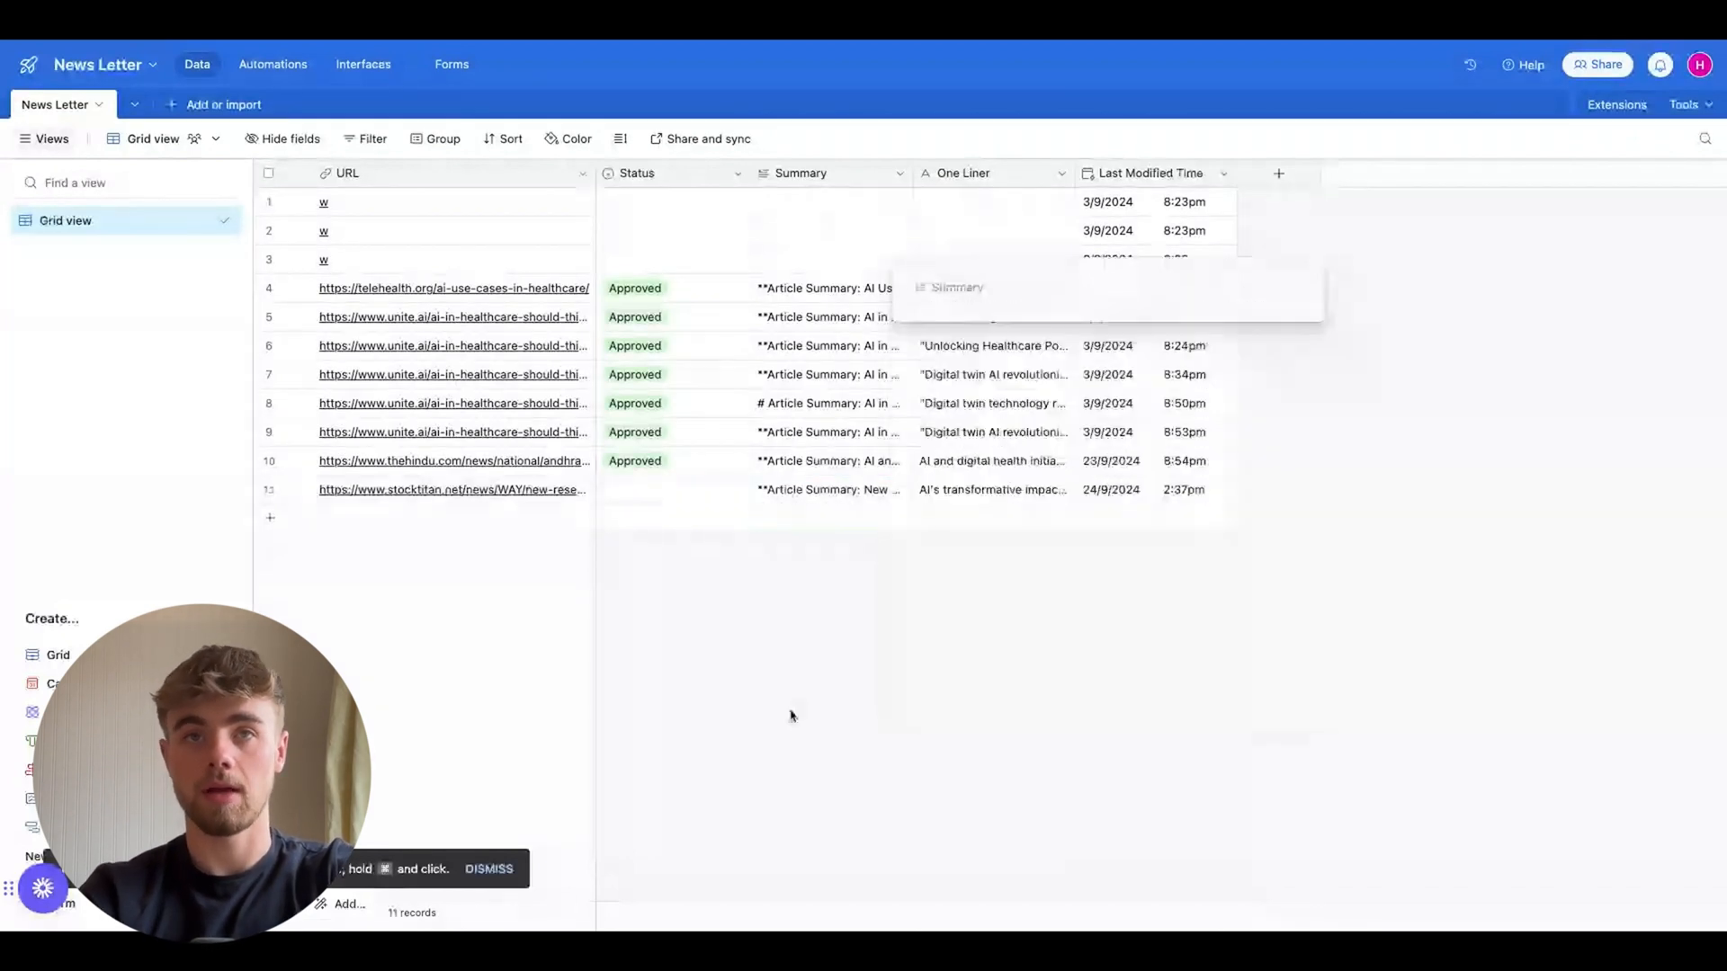
left_click(1027, 494)
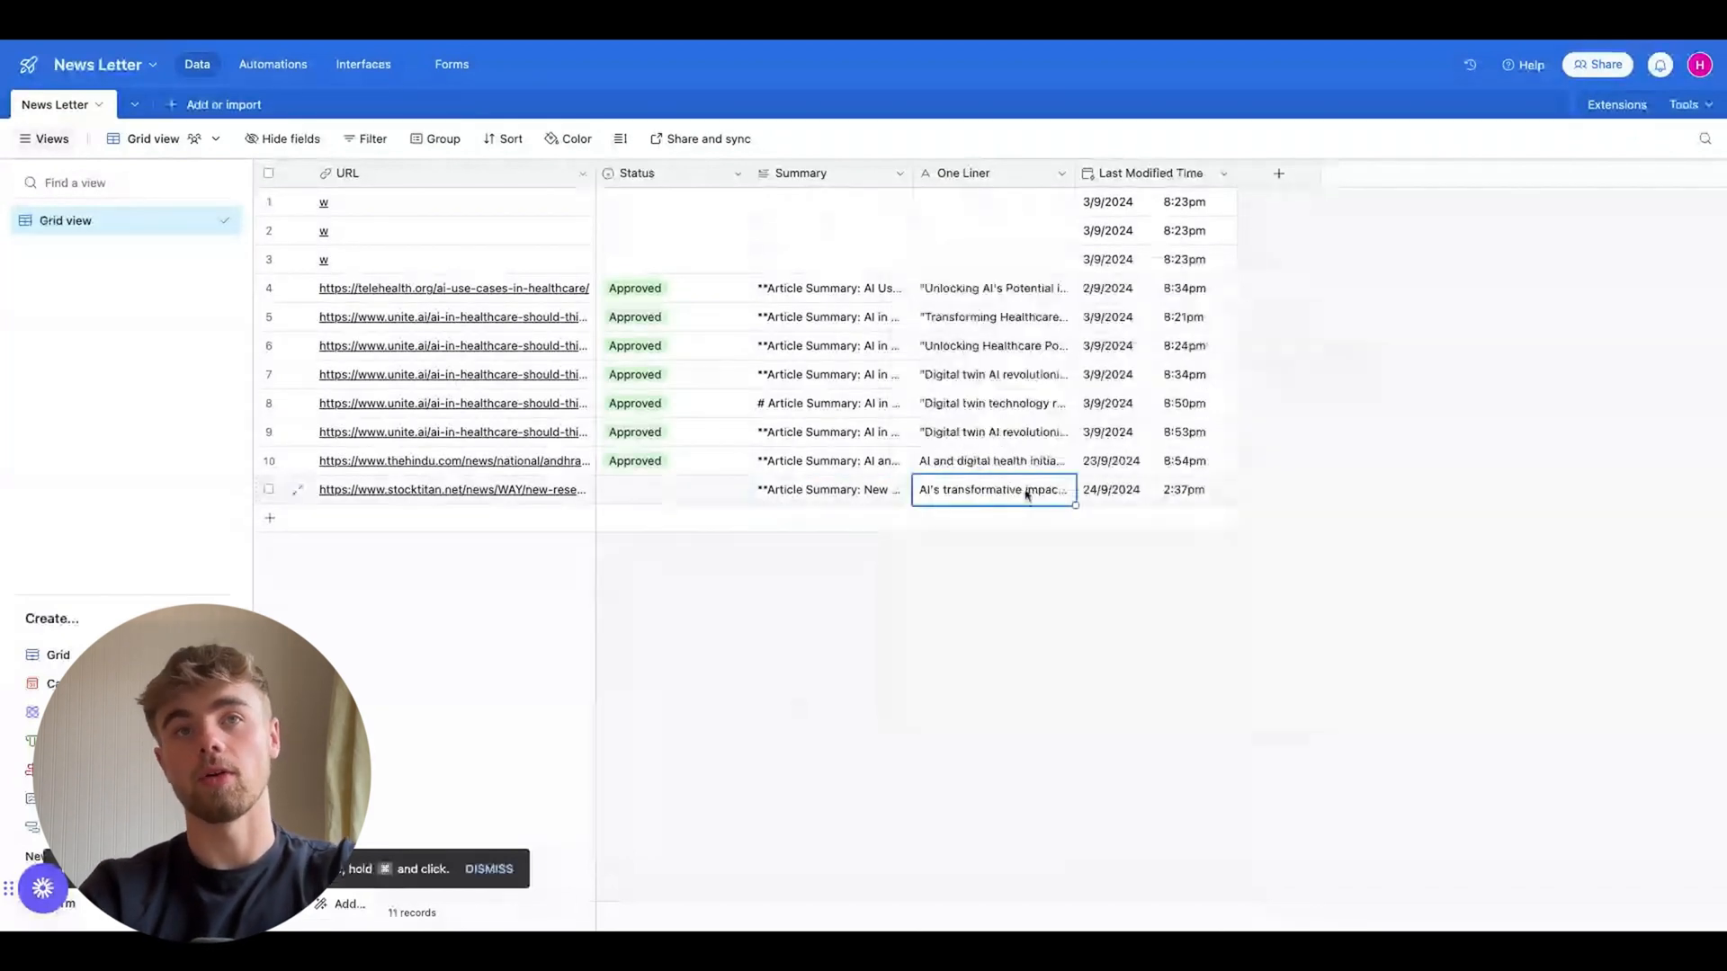
left_click(706, 494)
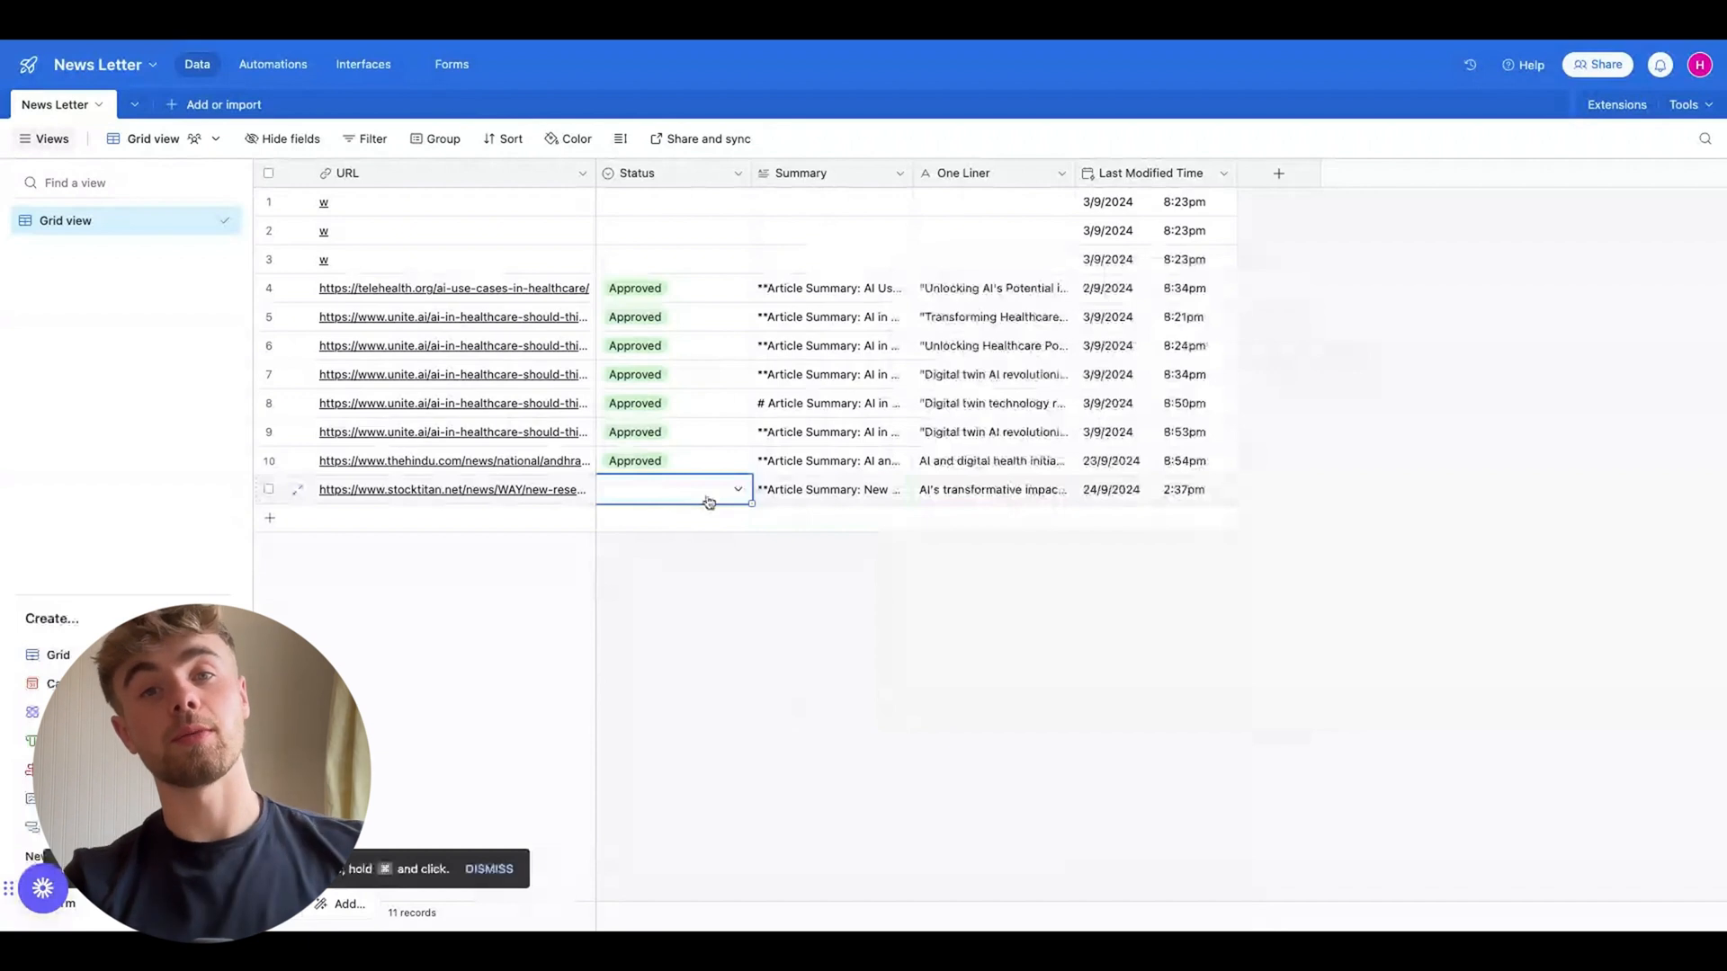
left_click(721, 498)
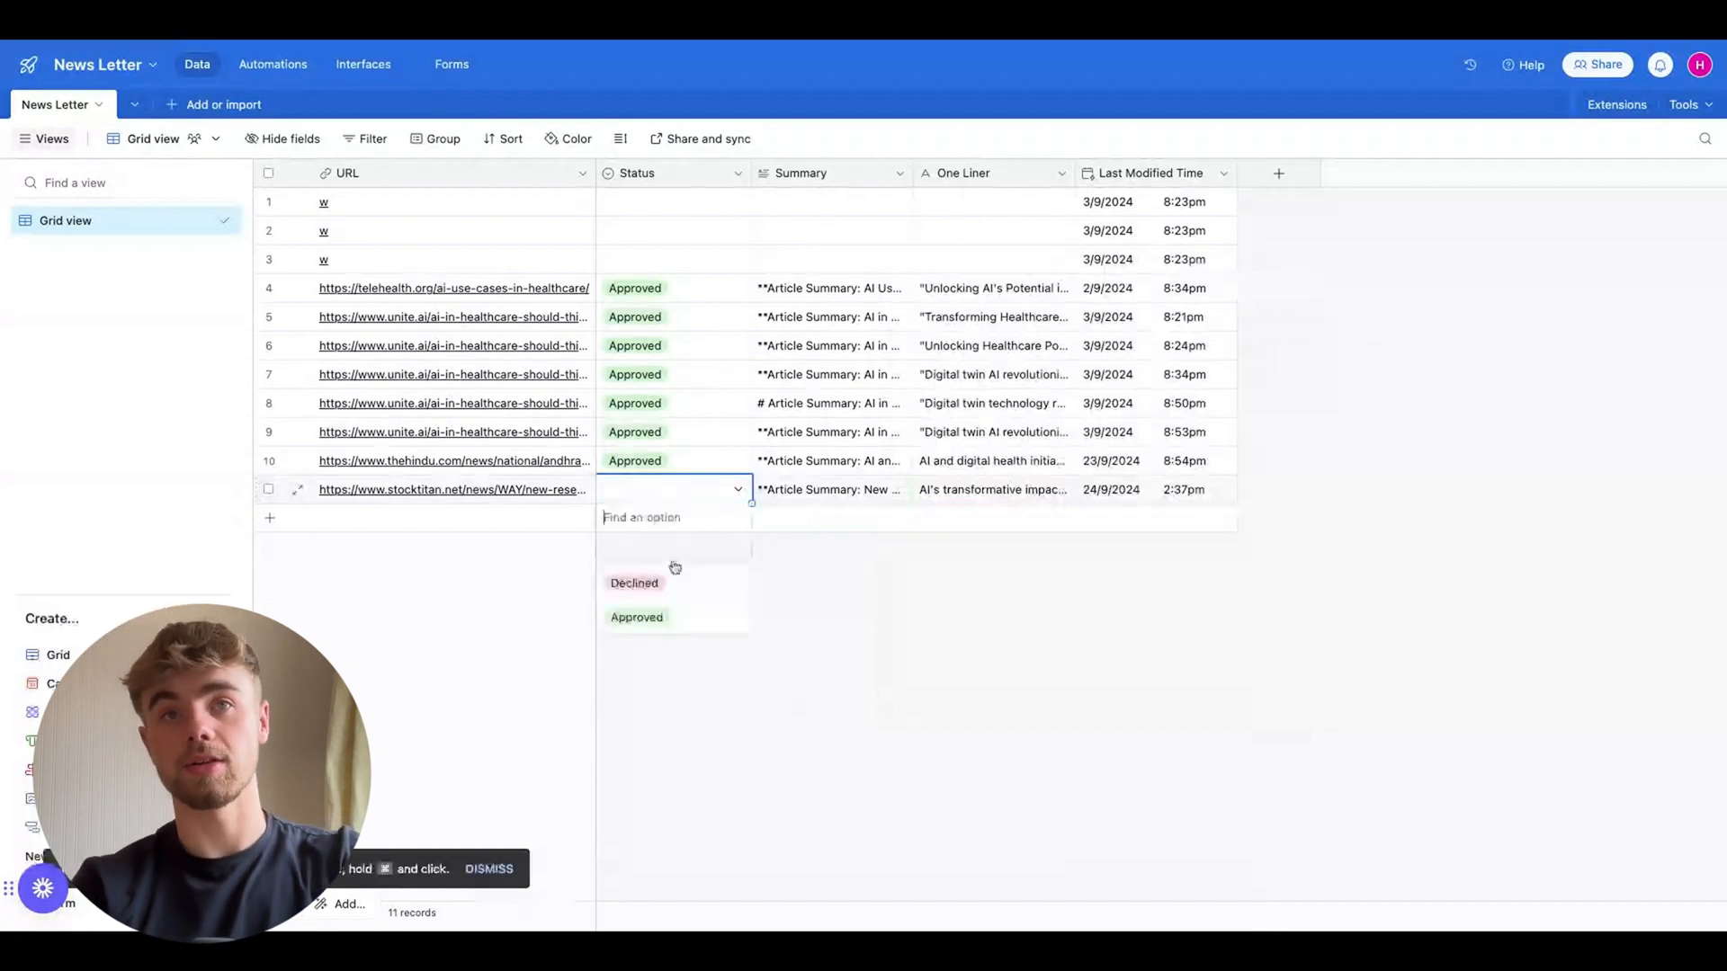
left_click(688, 623)
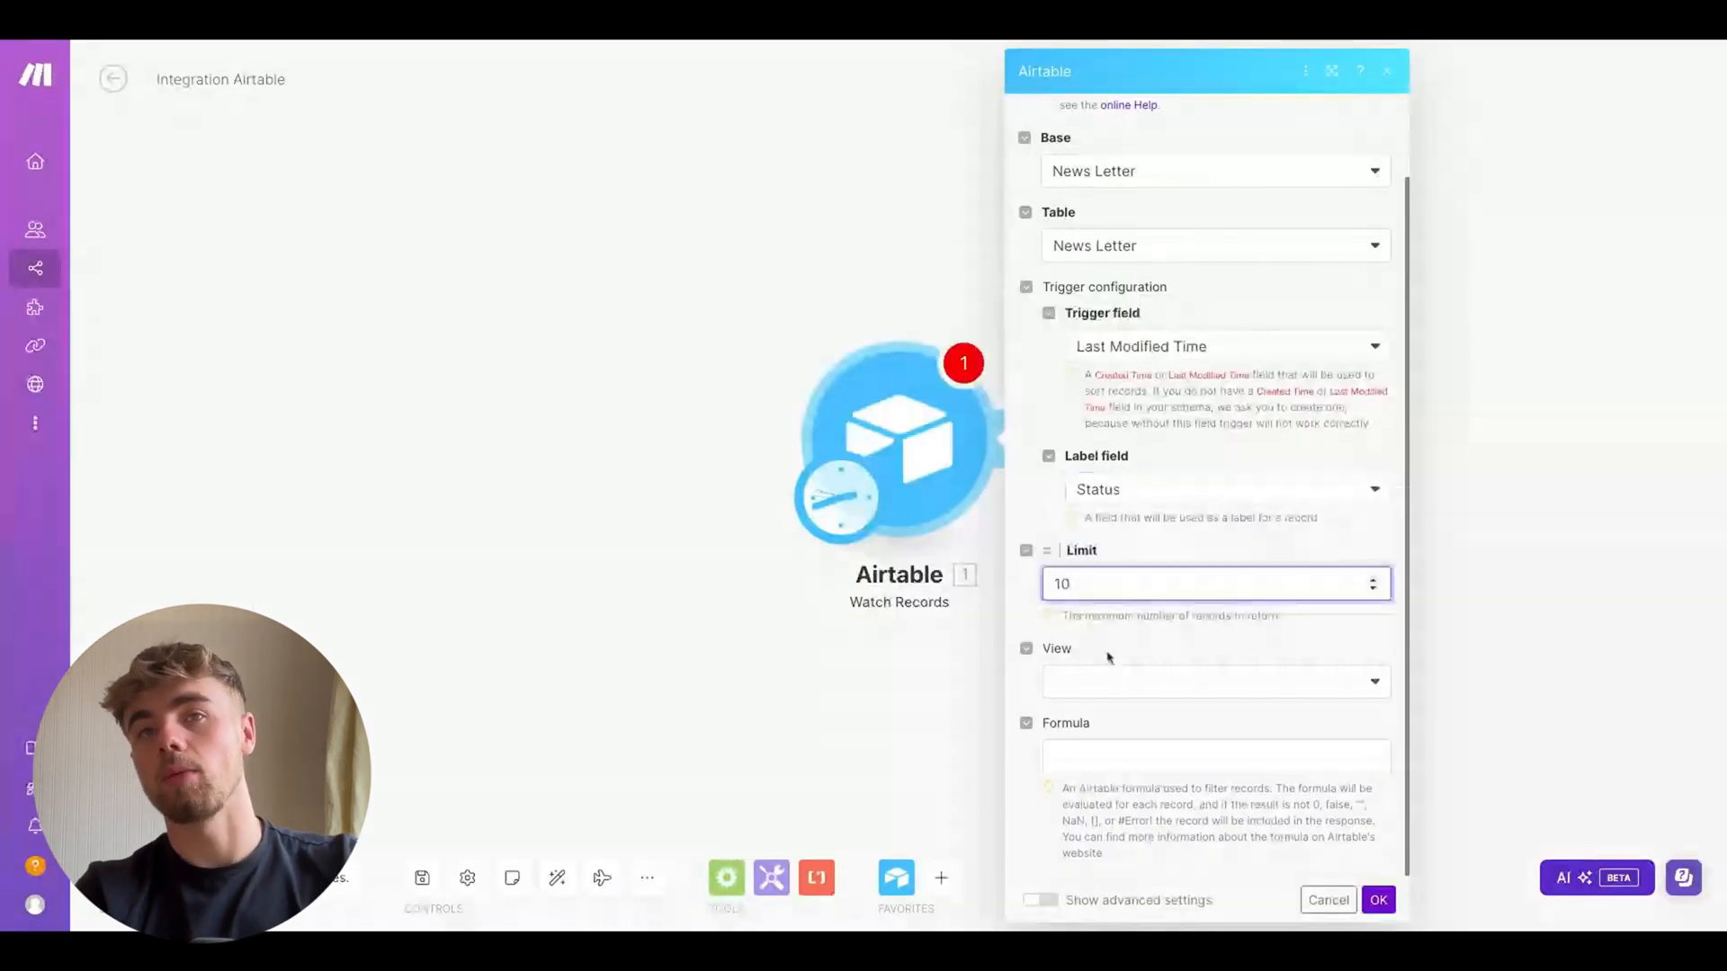
Save the Watch Records trigger and choose to start from all records
left_click(1381, 899)
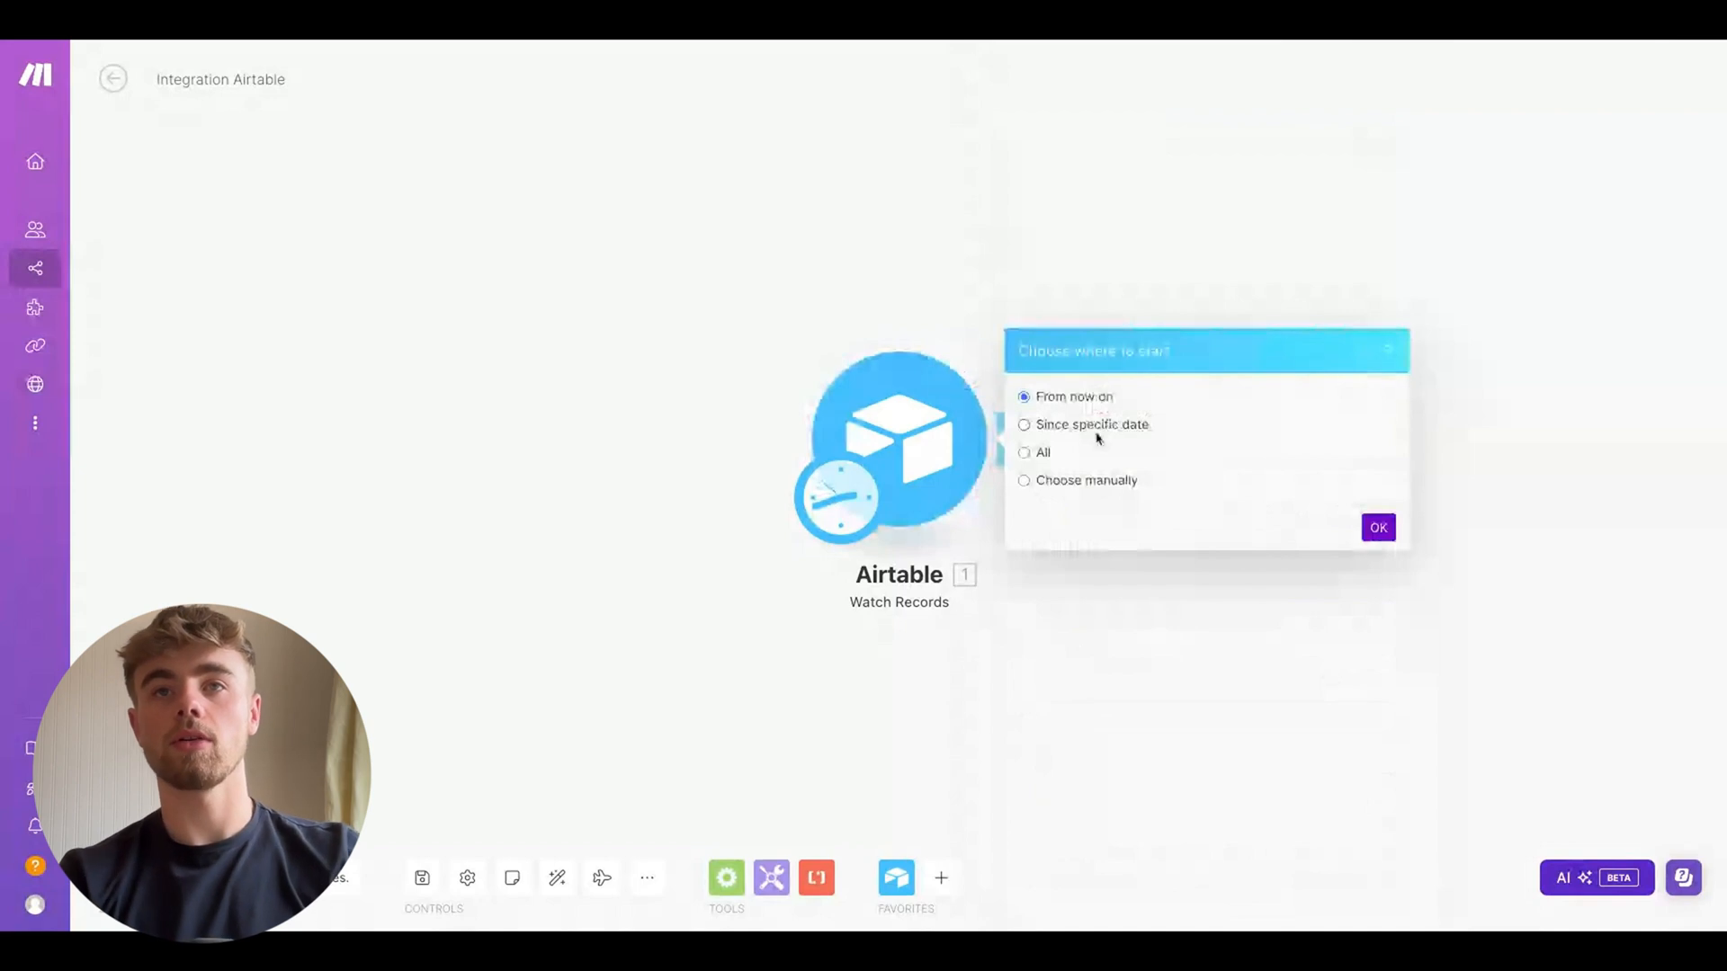
left_click(1024, 453)
left_click(1373, 532)
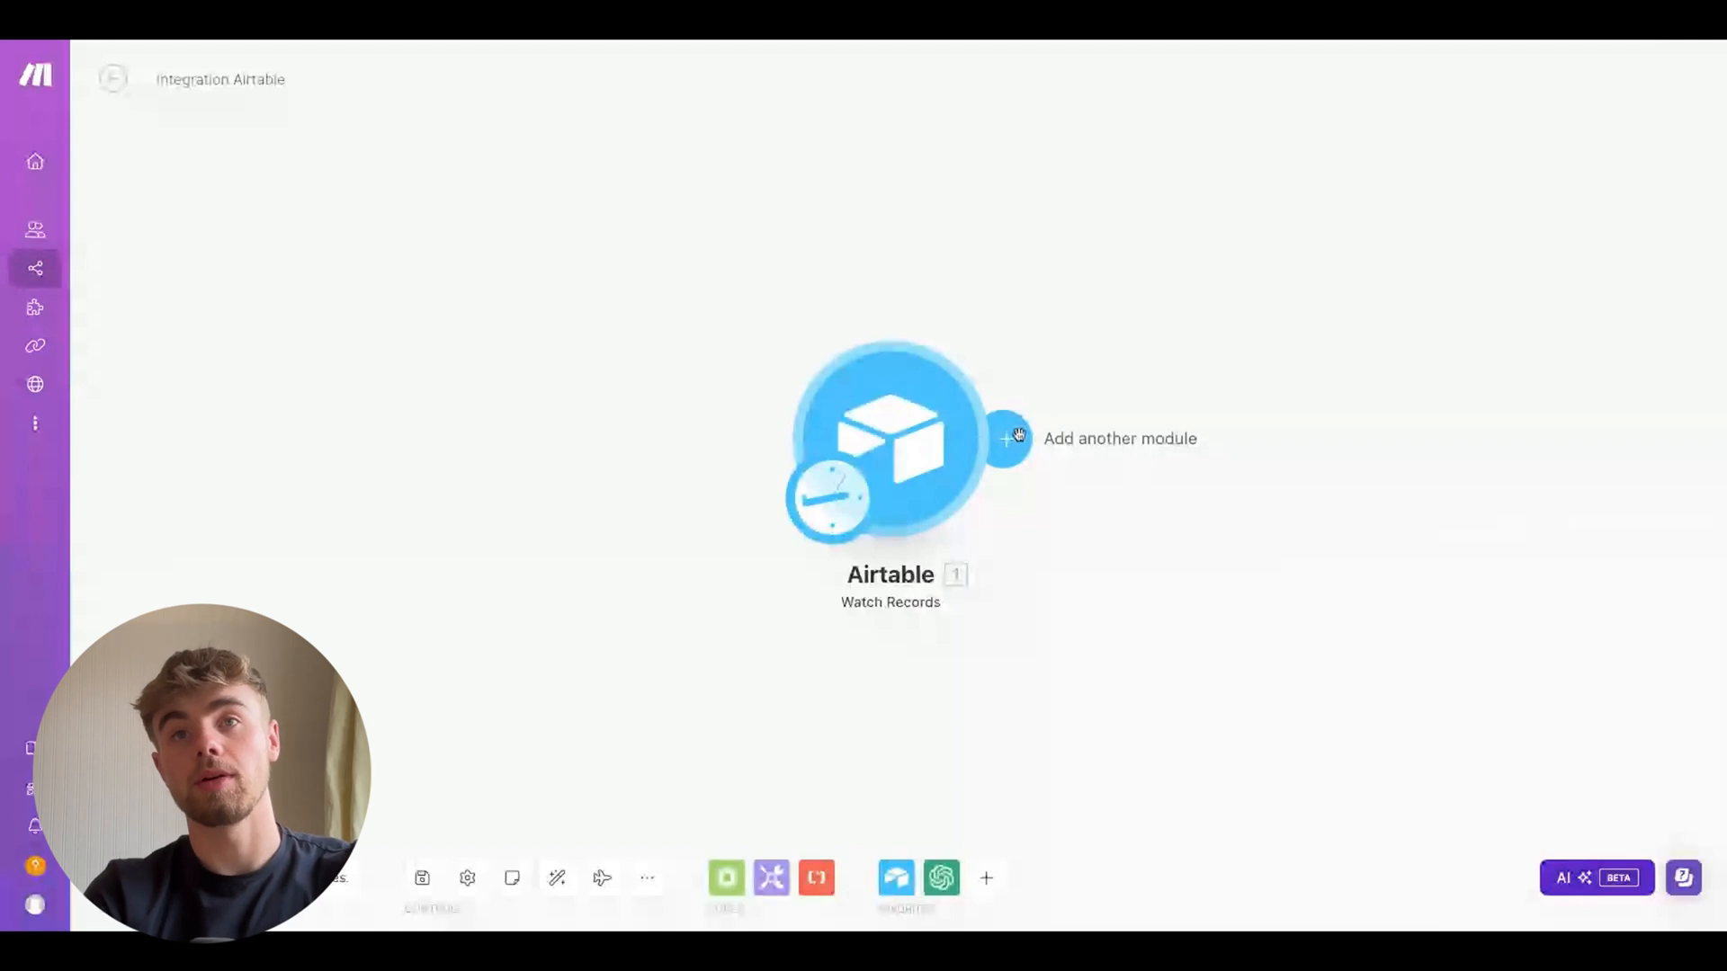
Add an OpenAI Message an Assistant module after the Airtable trigger
left_click(1017, 436)
left_click(1410, 334)
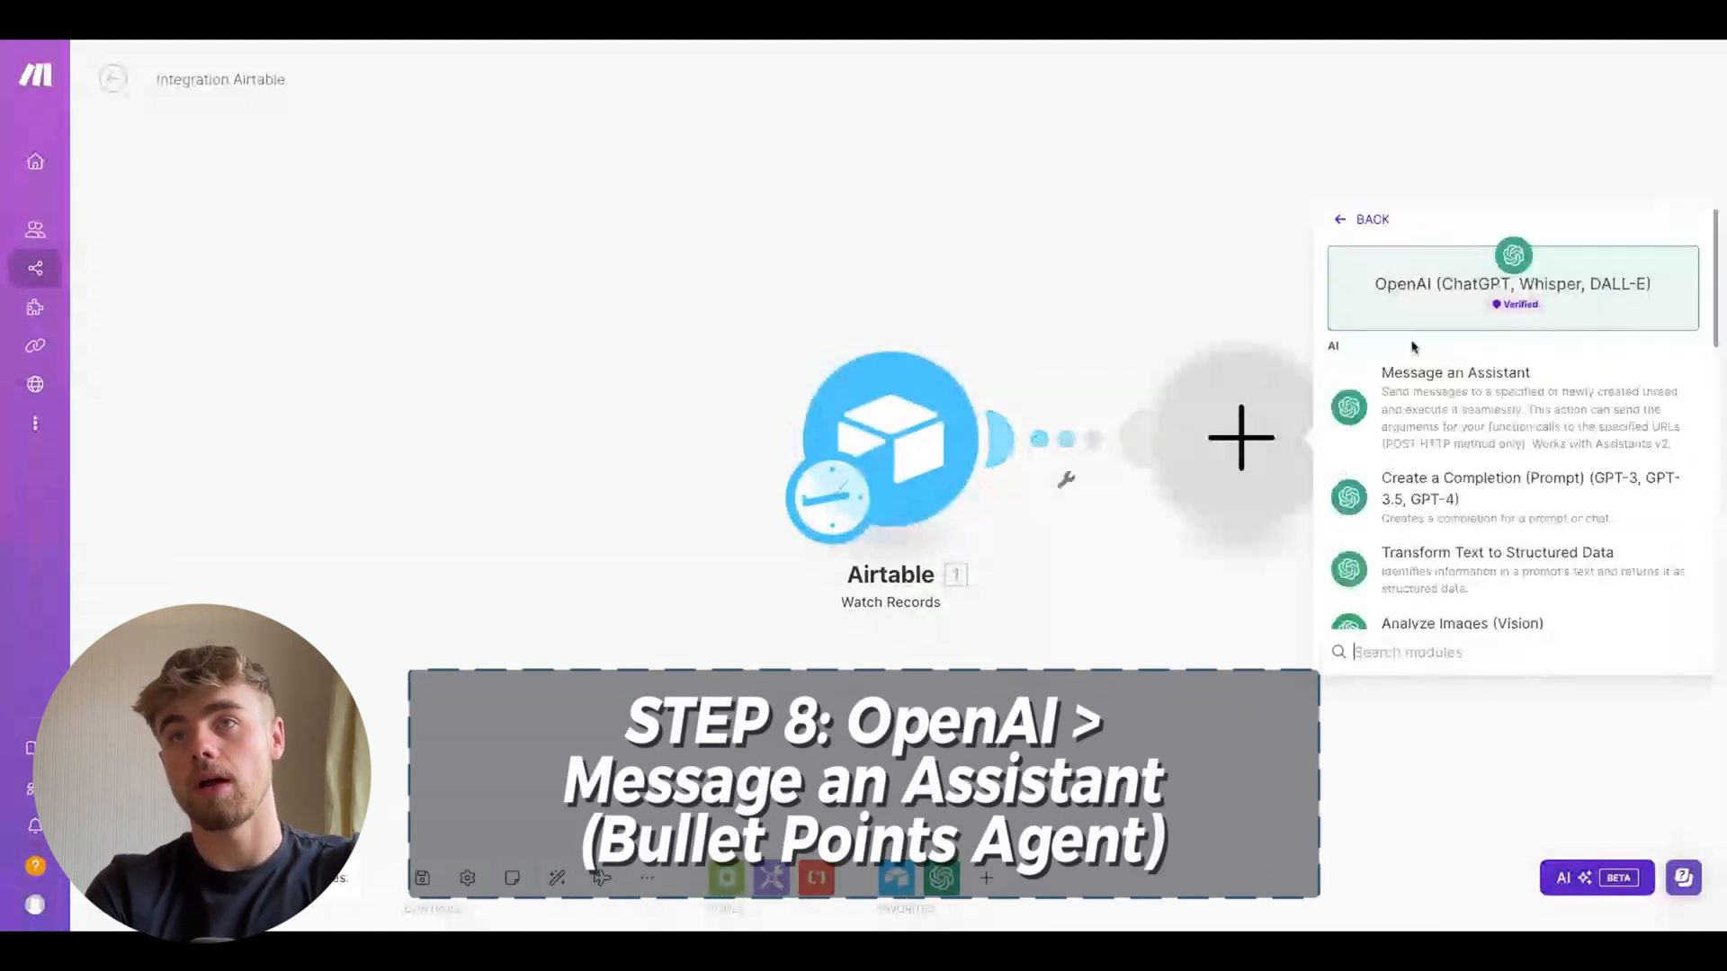
left_click(1435, 405)
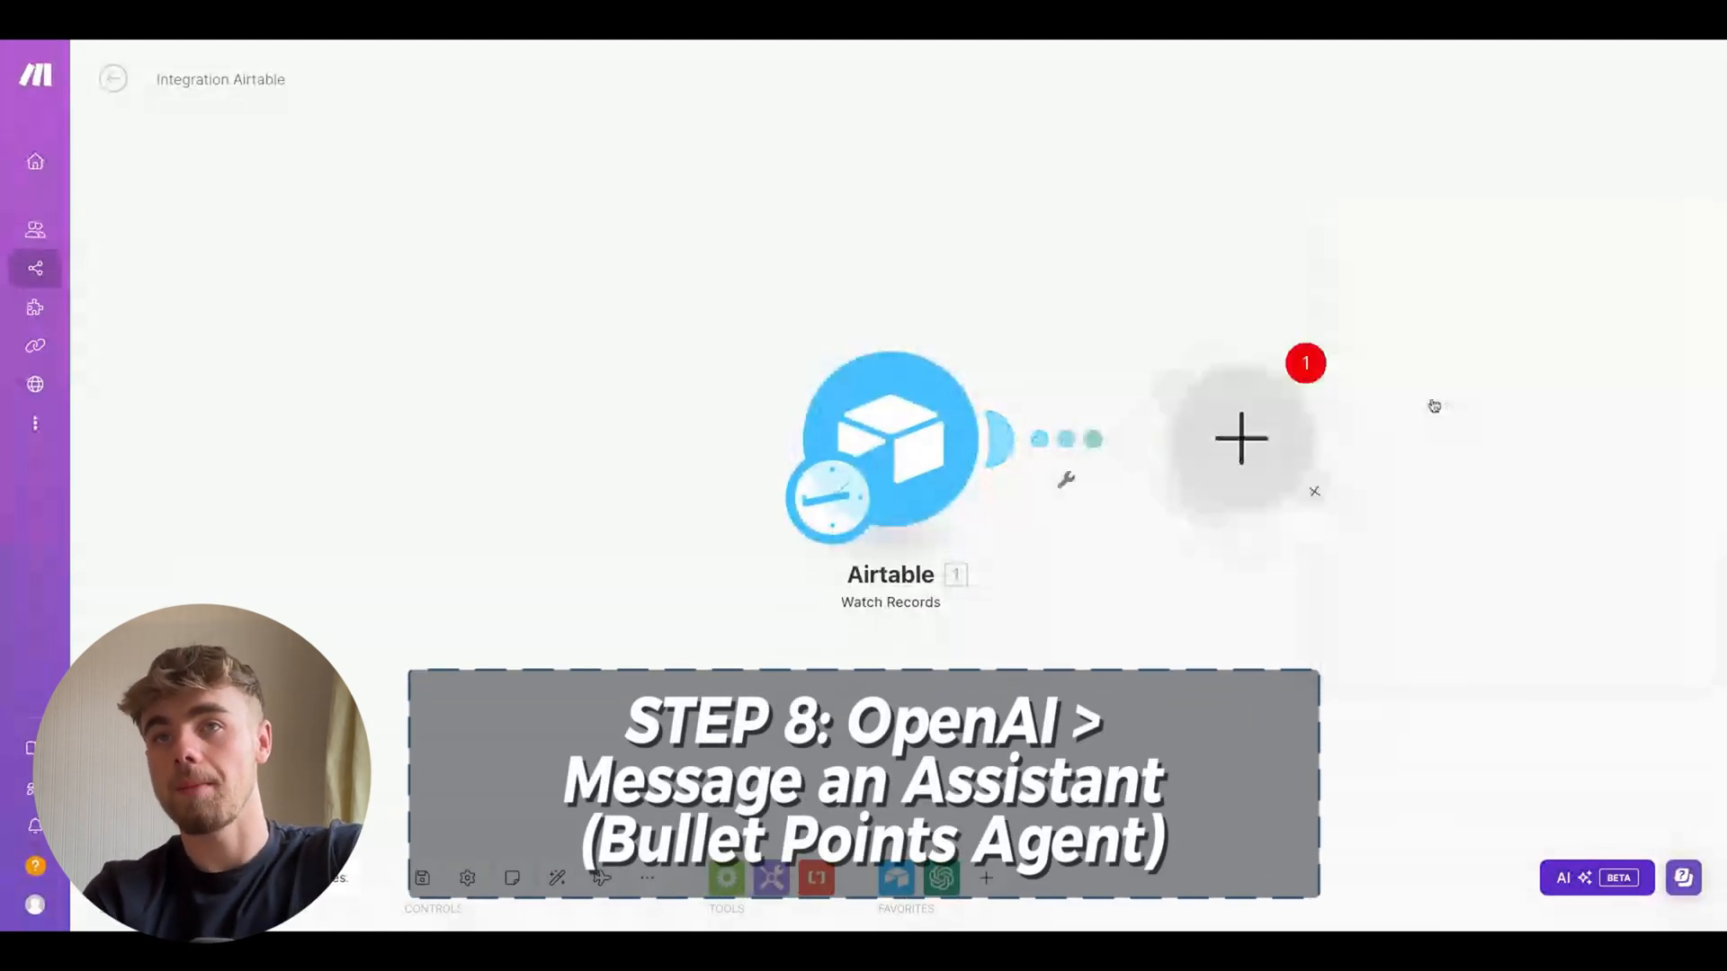
Set up a filter on the link between the two modules and label it Approval
left_click(1070, 467)
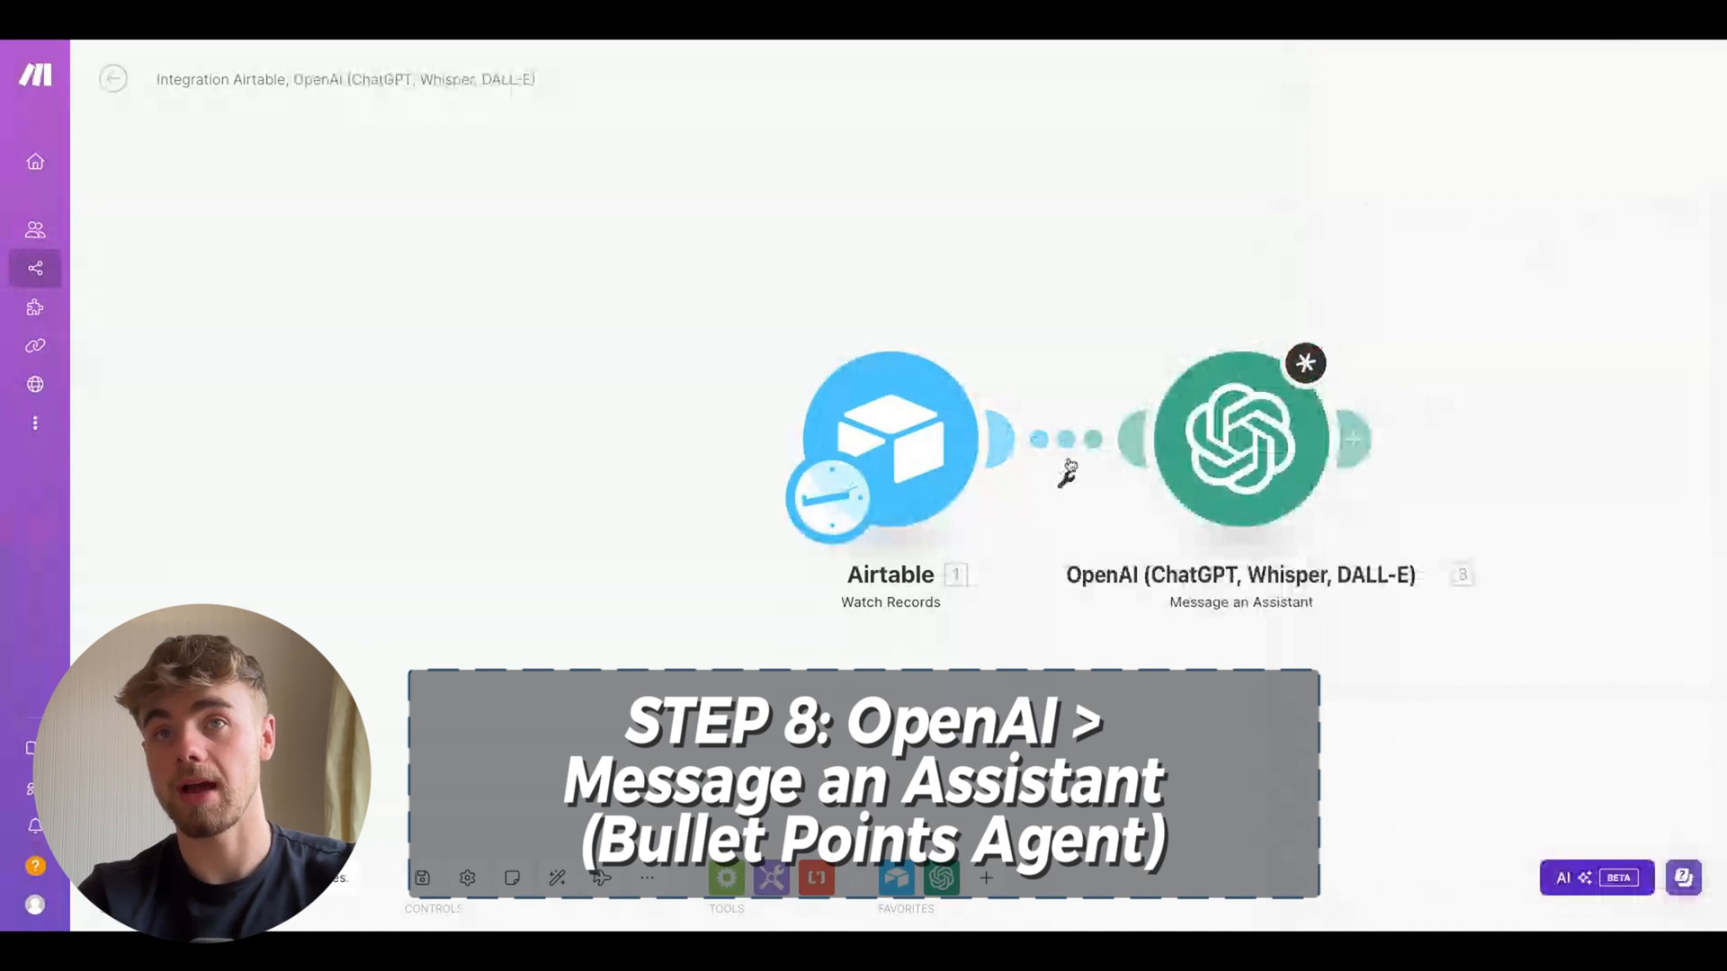
left_click(1068, 478)
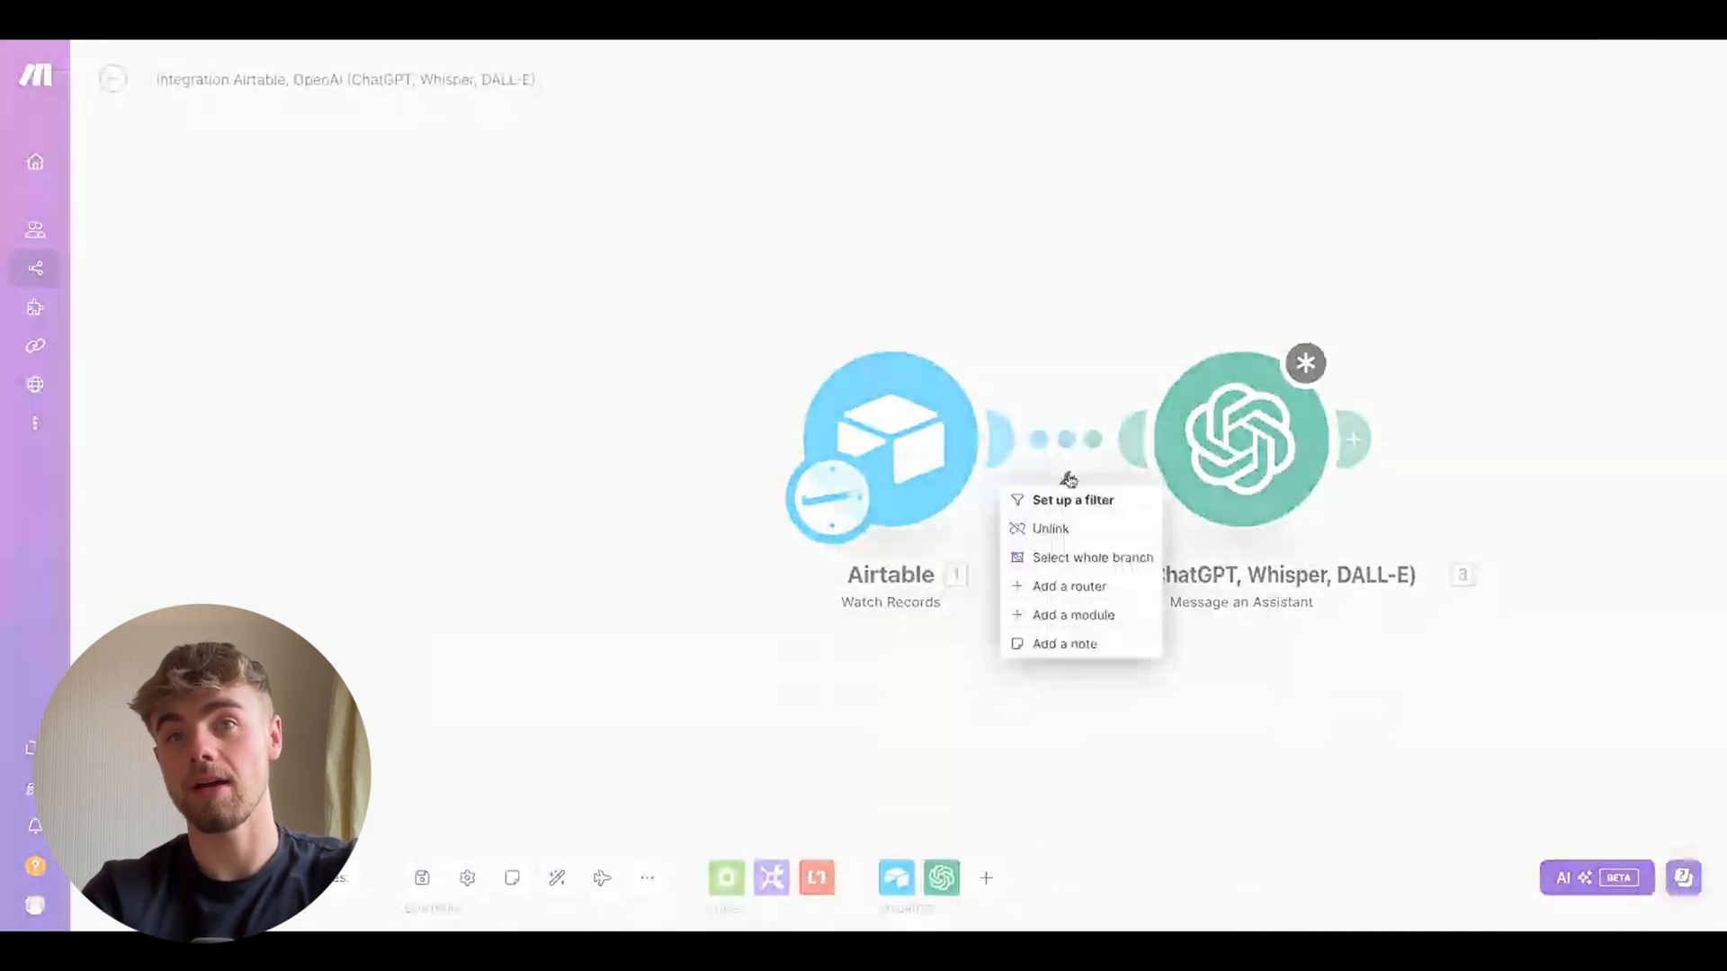
left_click(1064, 502)
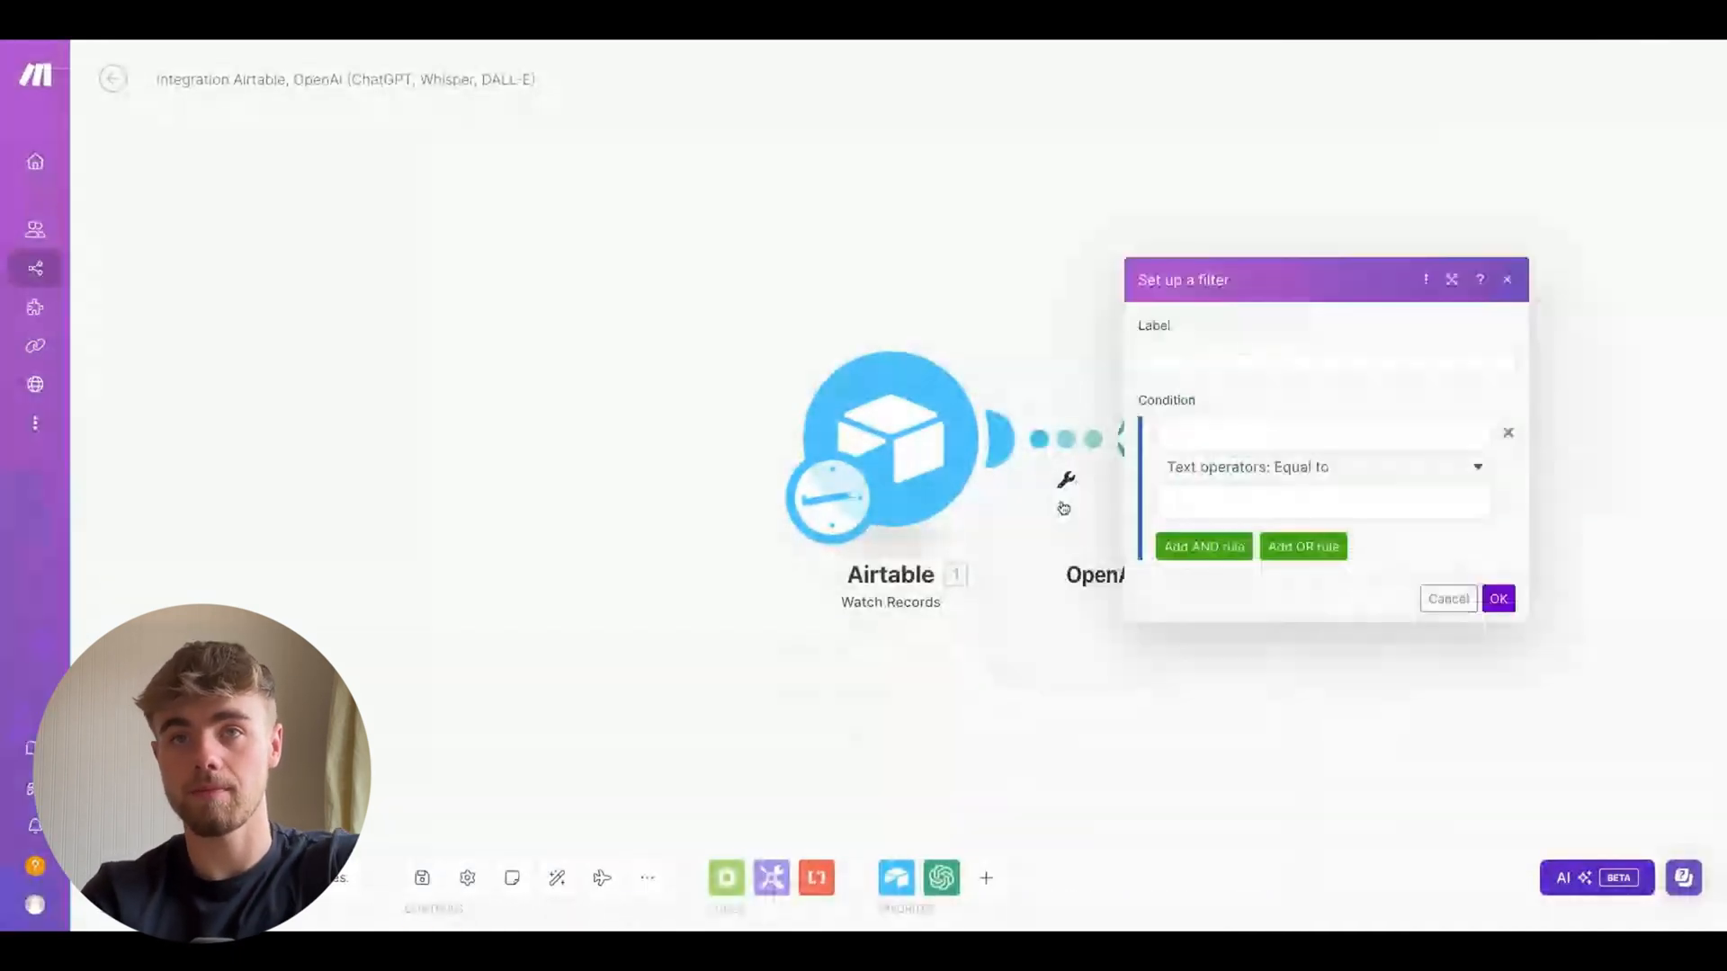
left_click(1229, 362)
type("Approval")
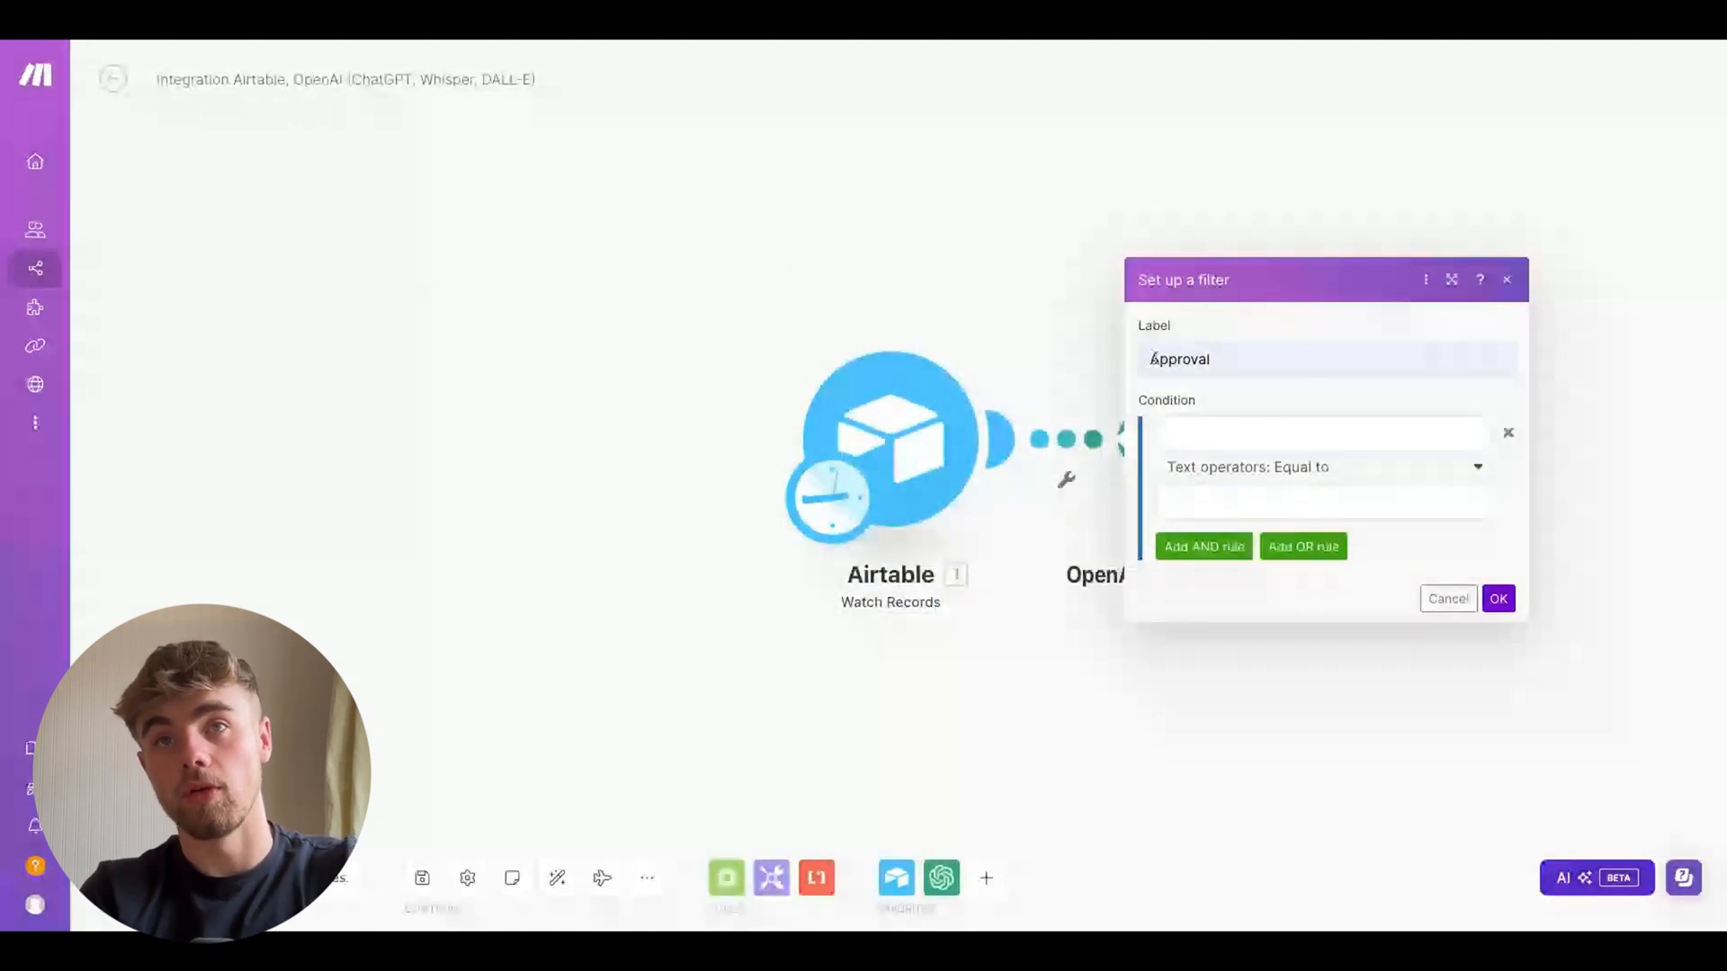
Set the filter condition so the trigger's Status is equal to Approved, and save the filter
left_click(1243, 439)
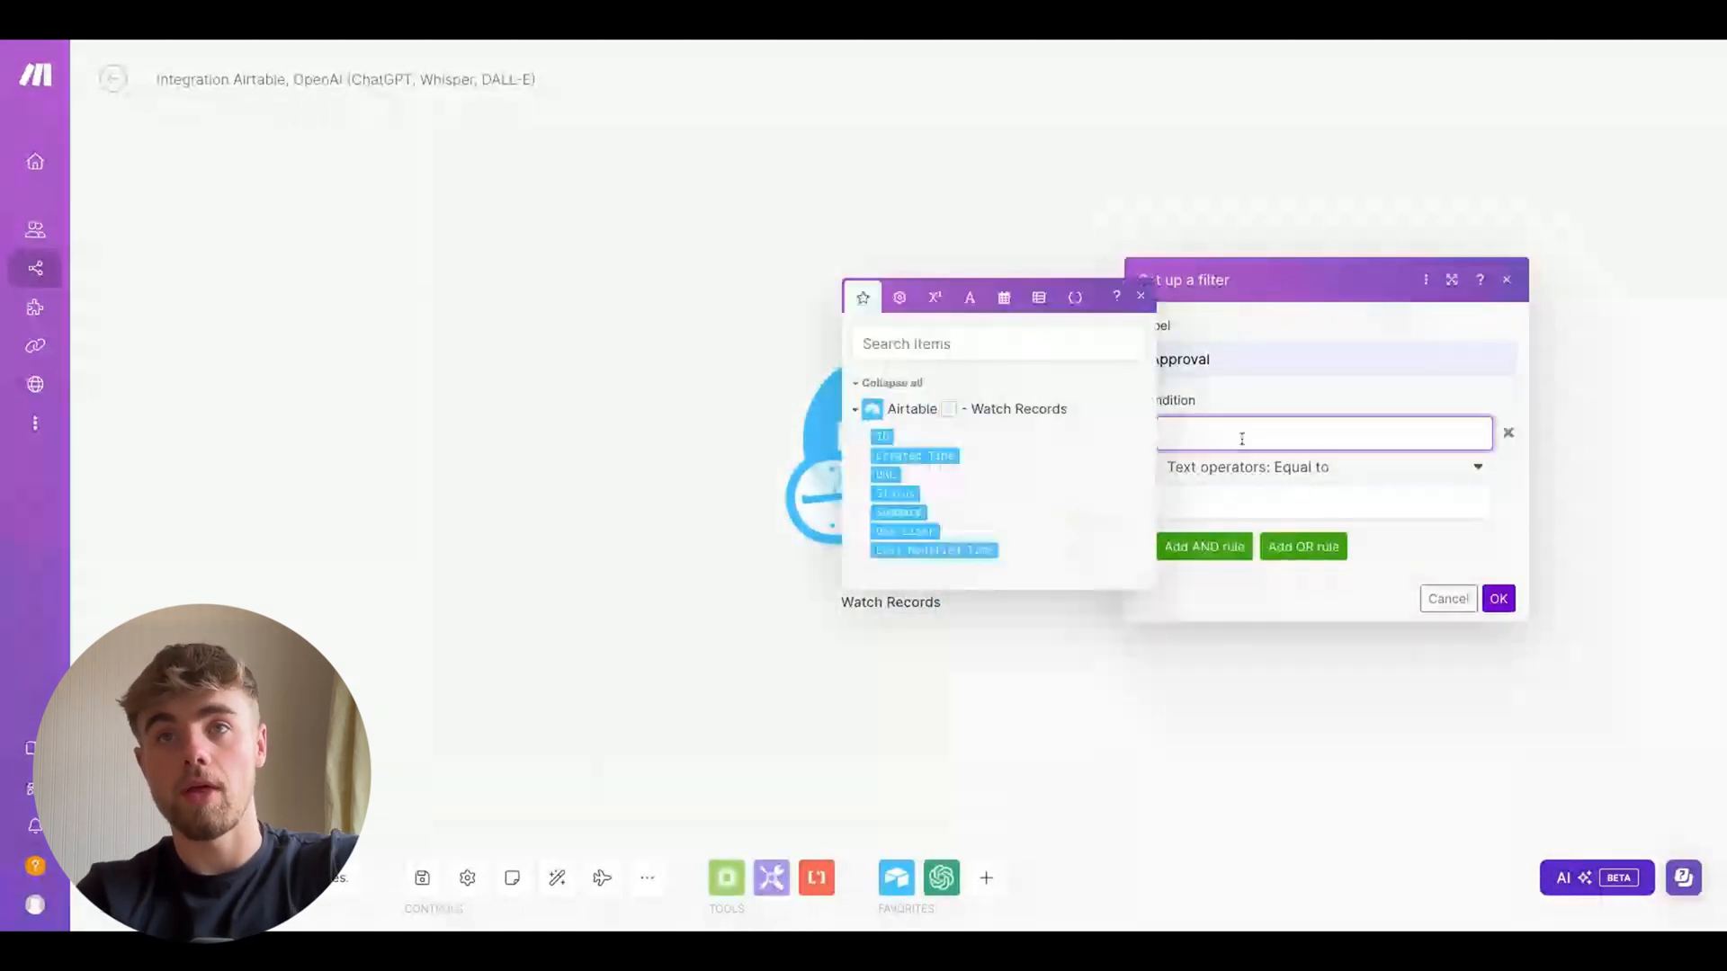
left_click(895, 493)
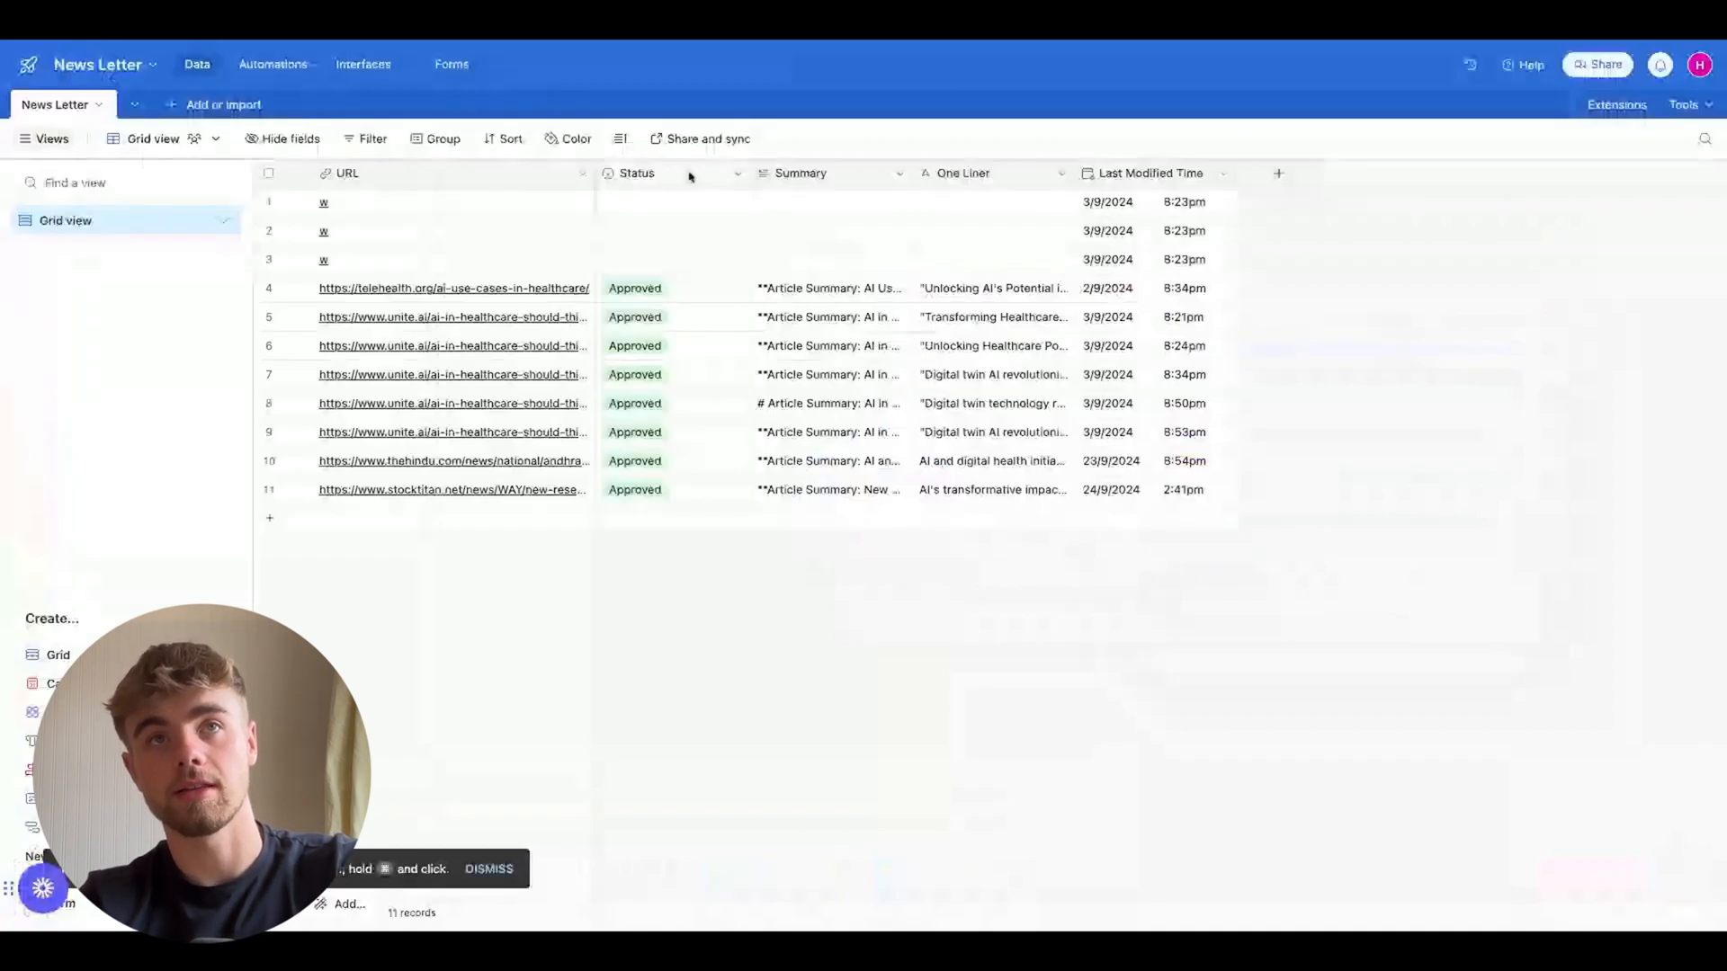
left_click(691, 176)
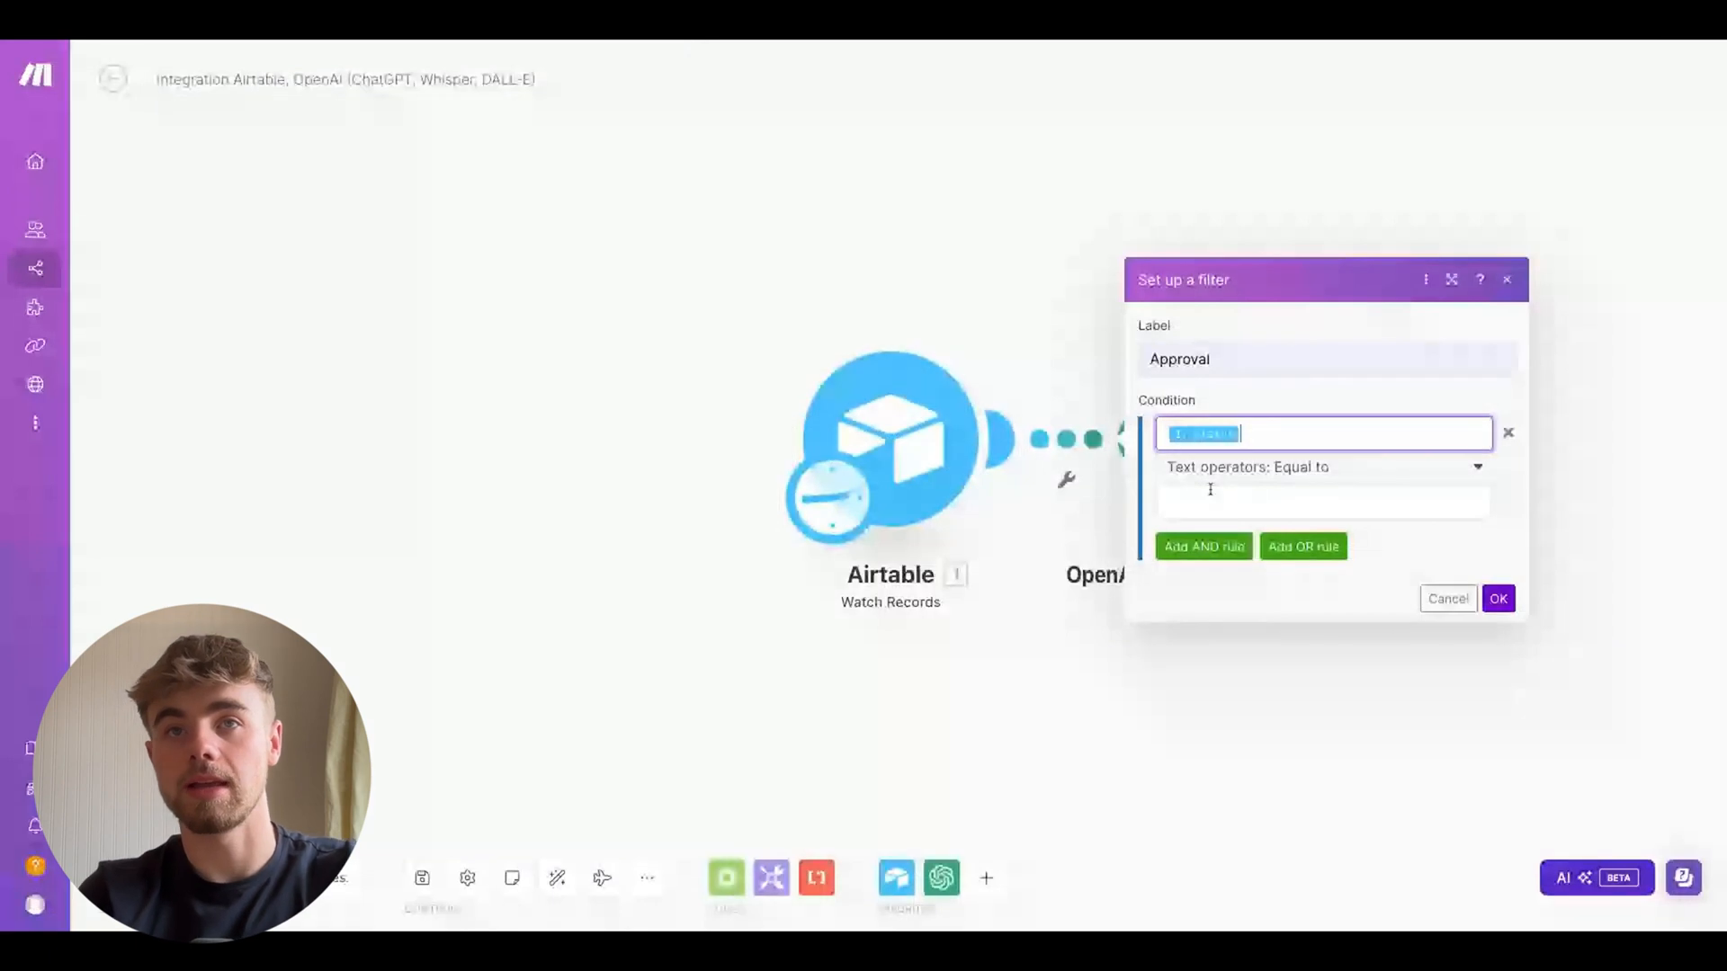
left_click(1211, 492)
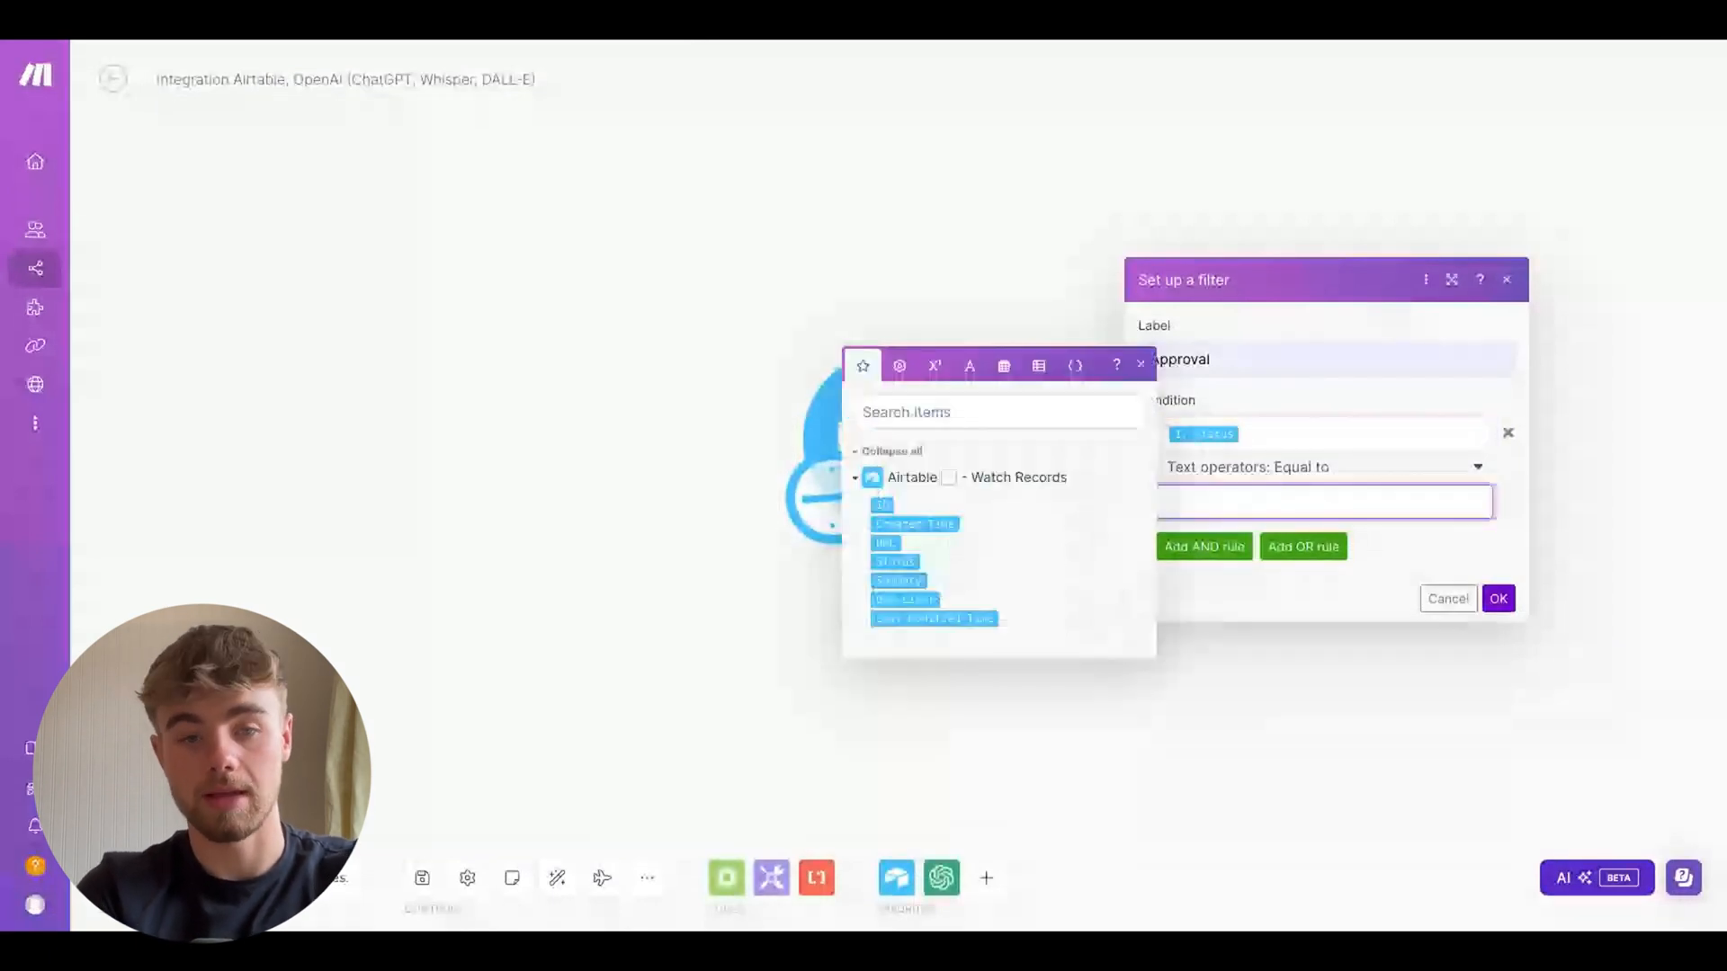
type("Approved")
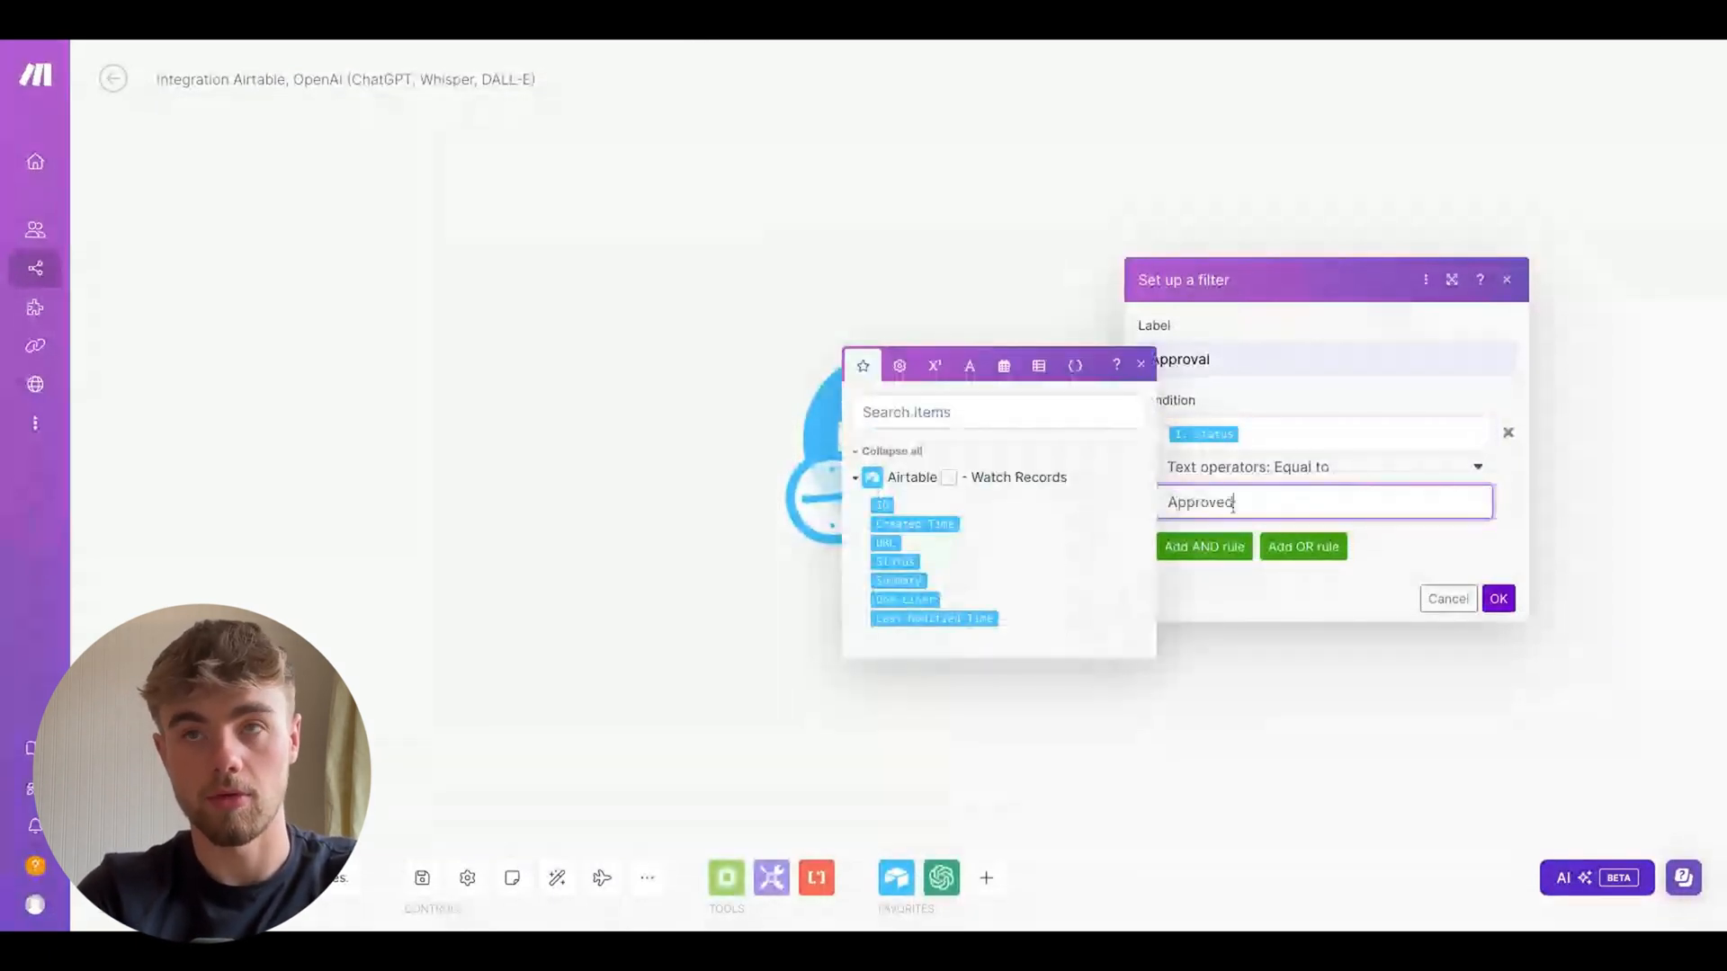
left_click(1499, 596)
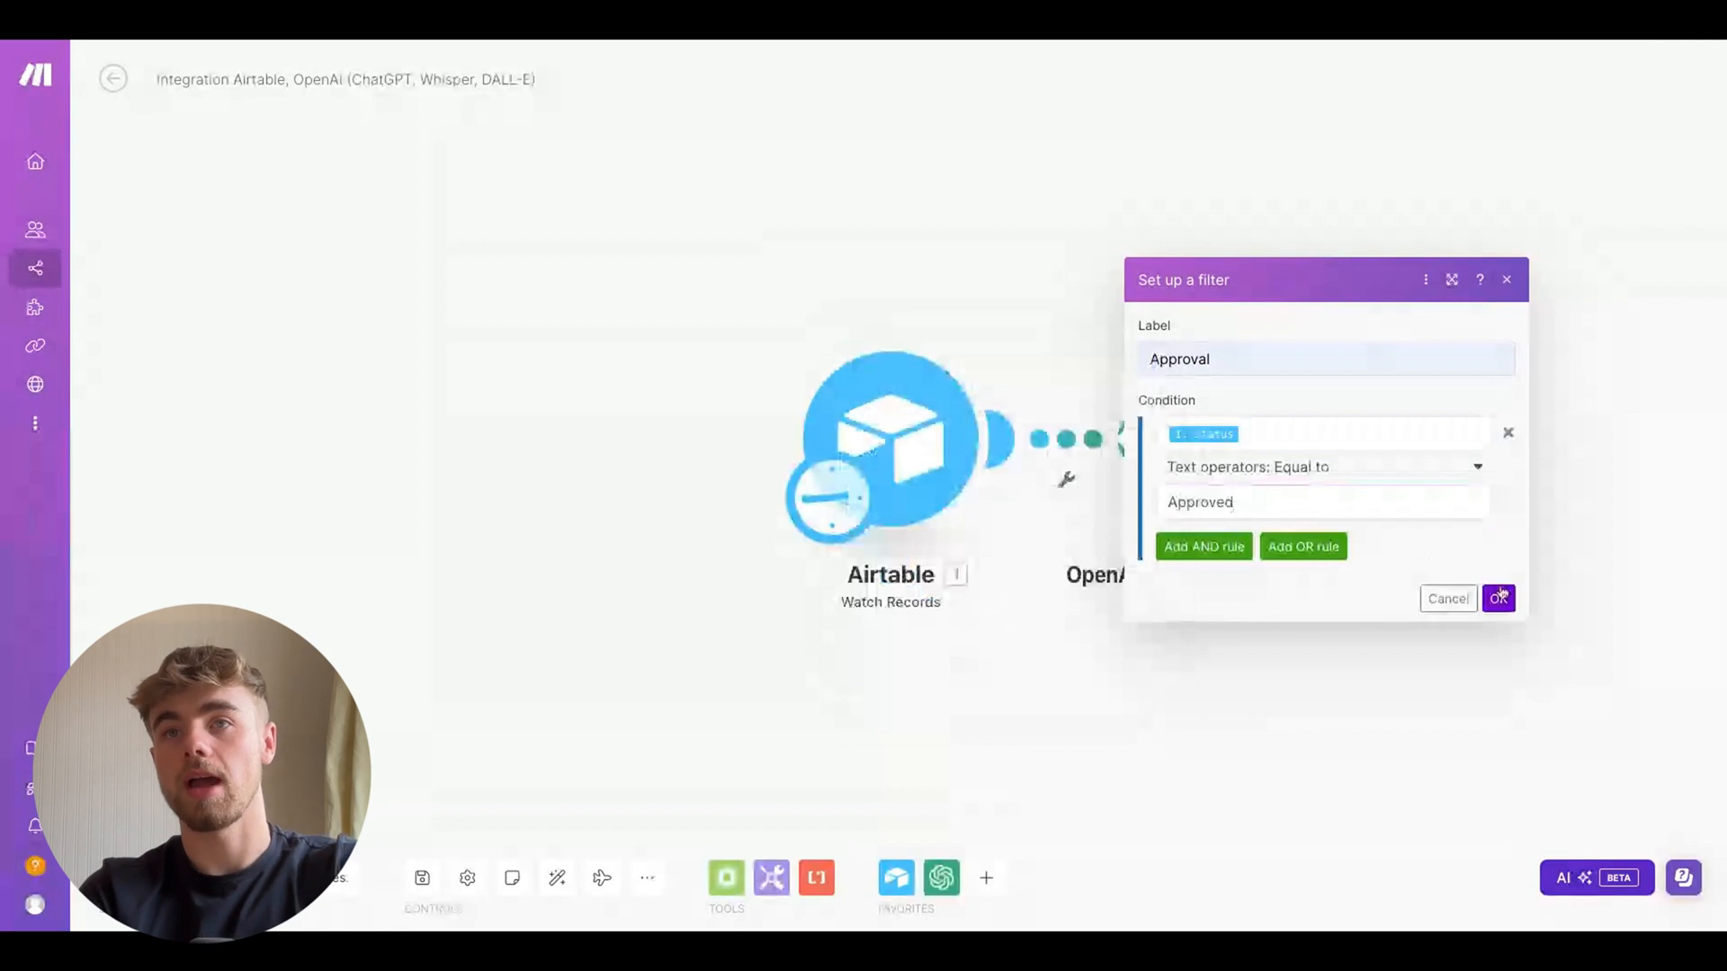
left_click(1500, 597)
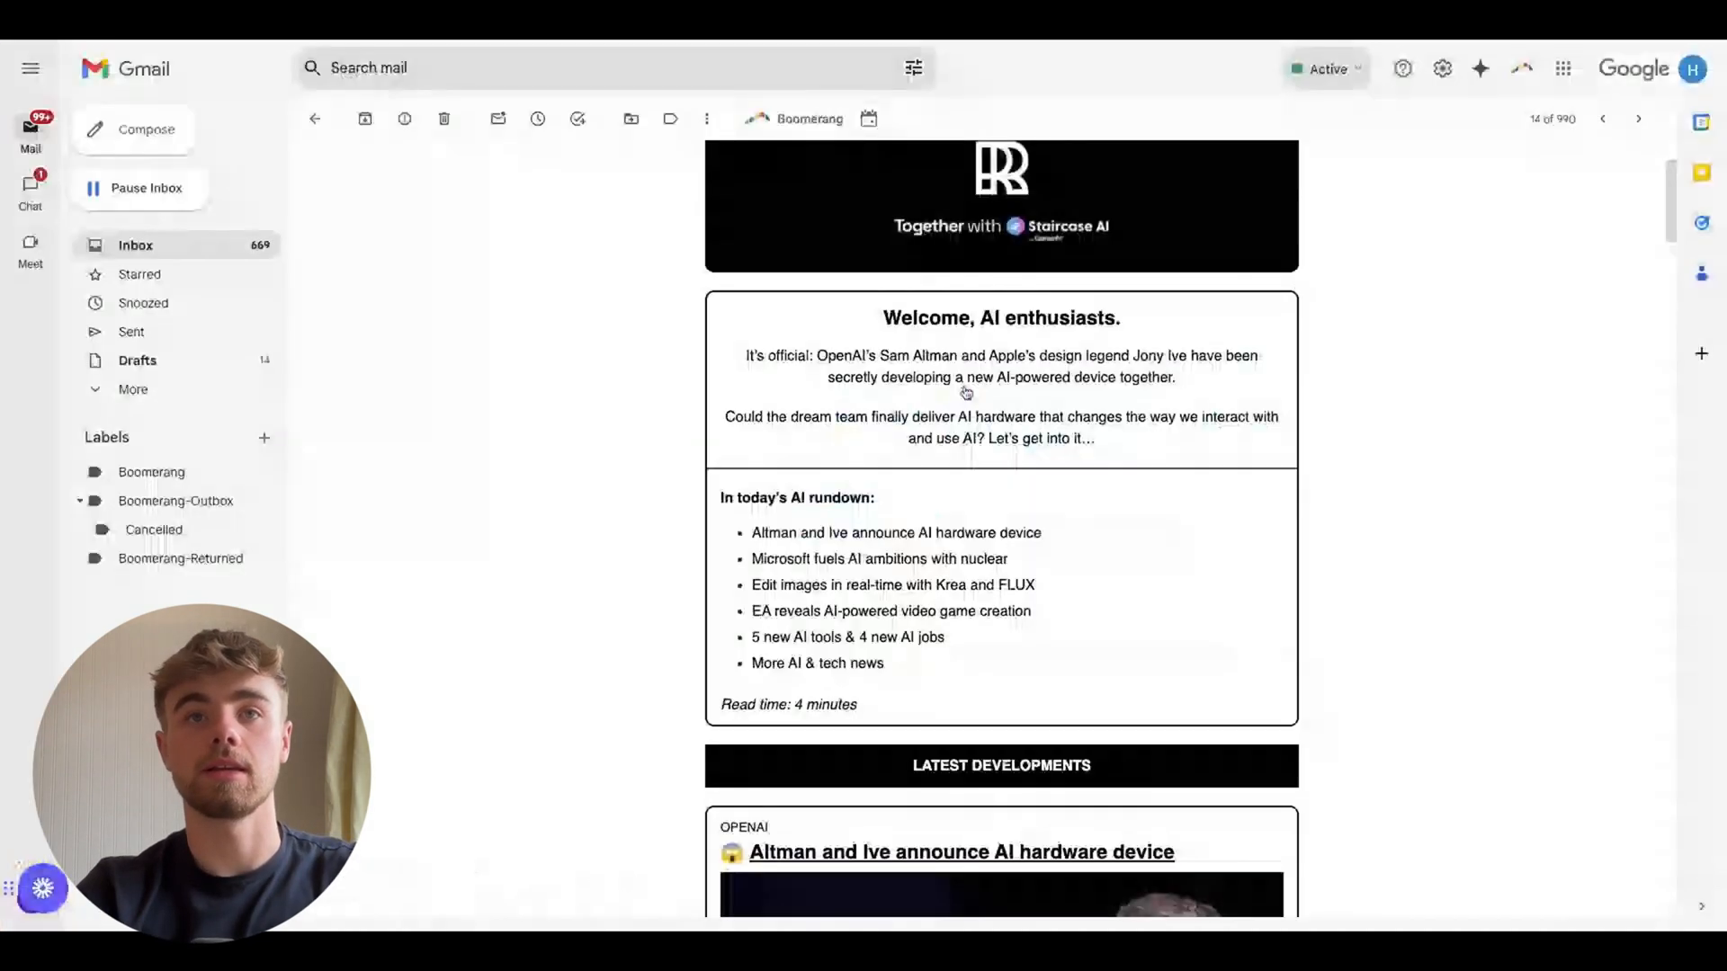
Scroll through the AI newsletter email to review its bullet-point style
scroll(900, 392, "down", 2)
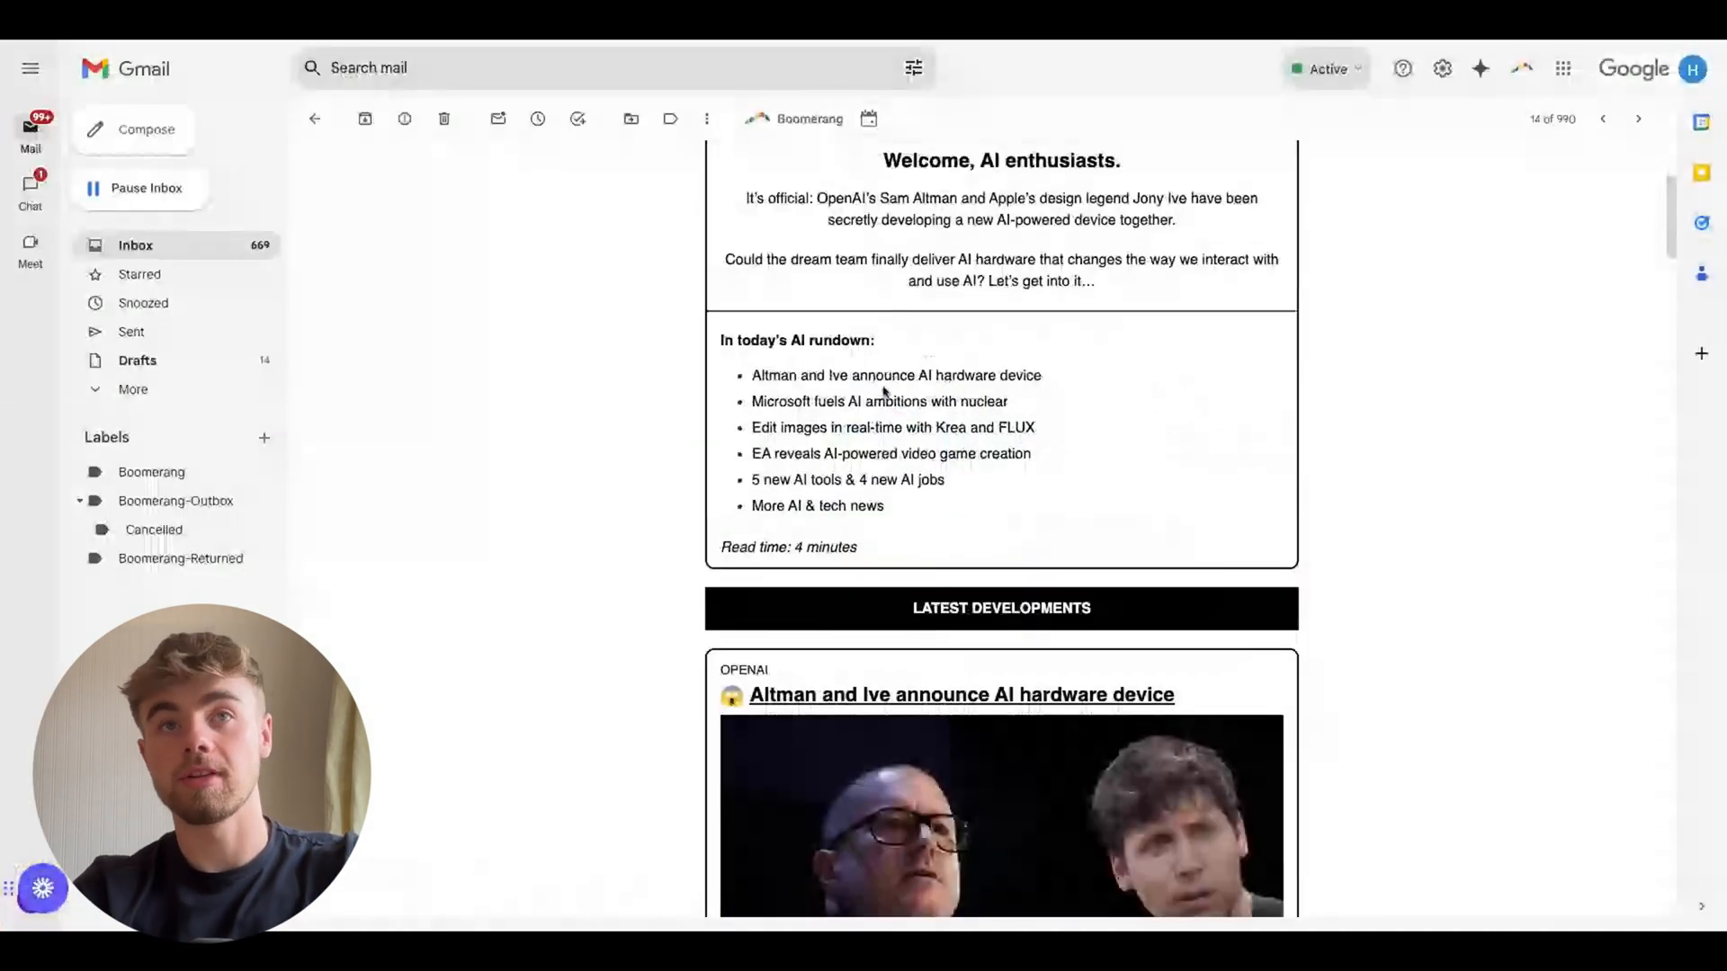
scroll(741, 386, "down", 4)
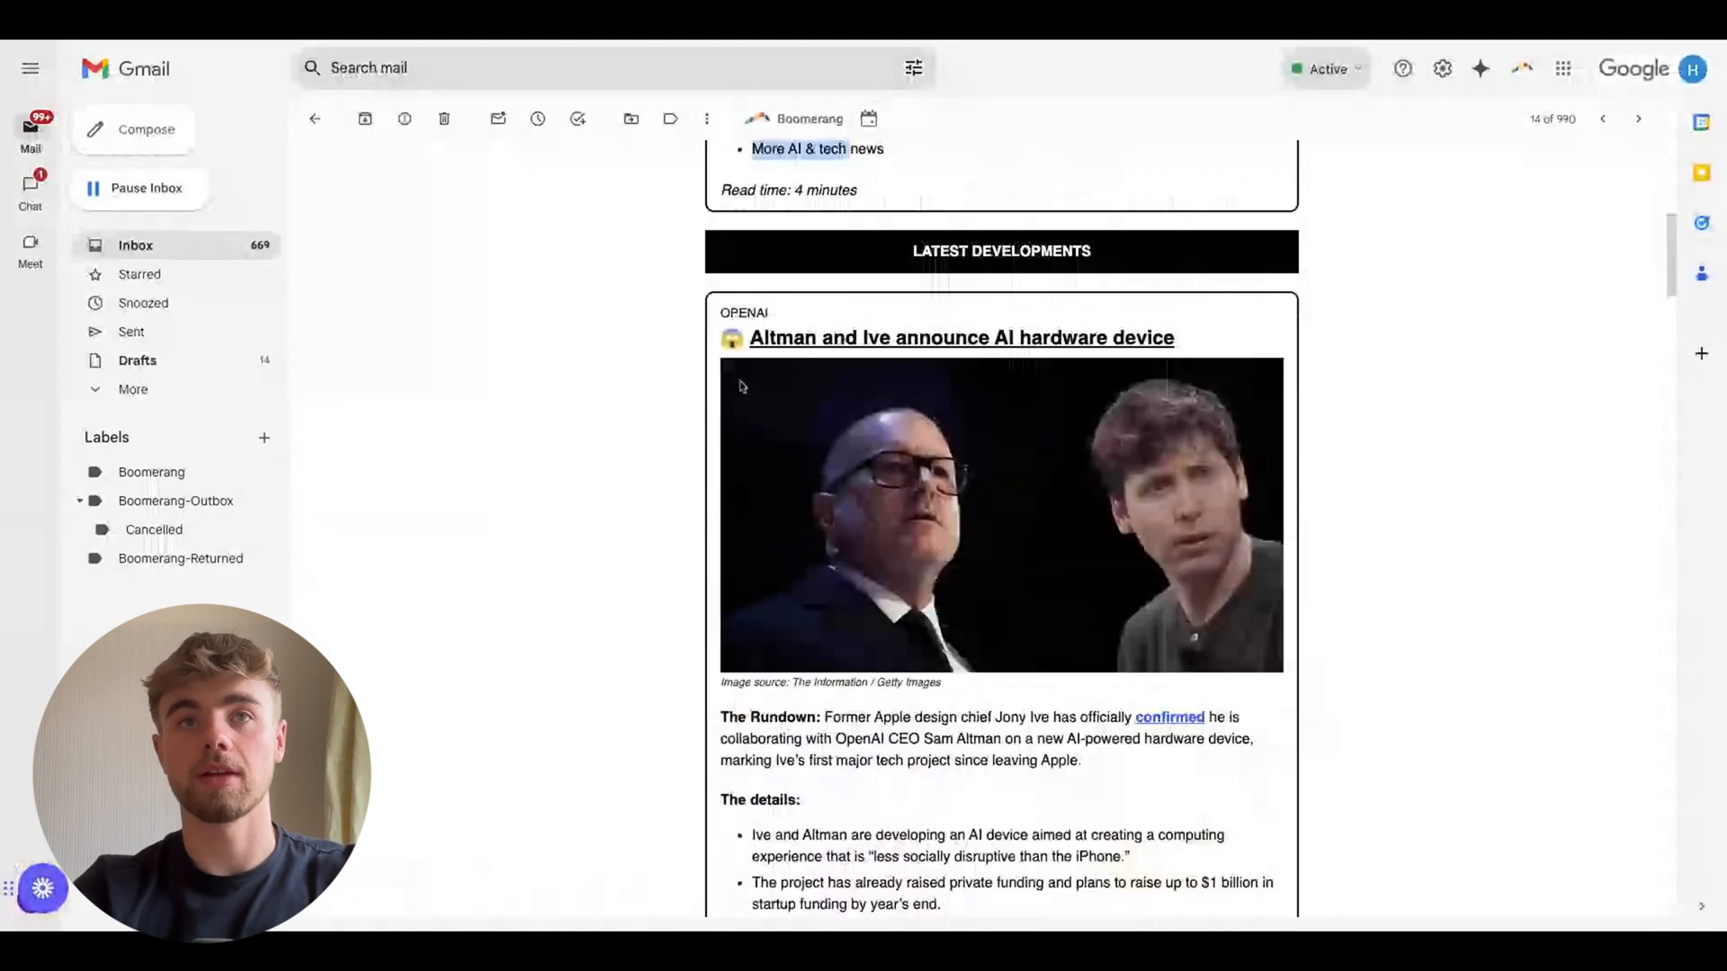
scroll(747, 450, "down", 3)
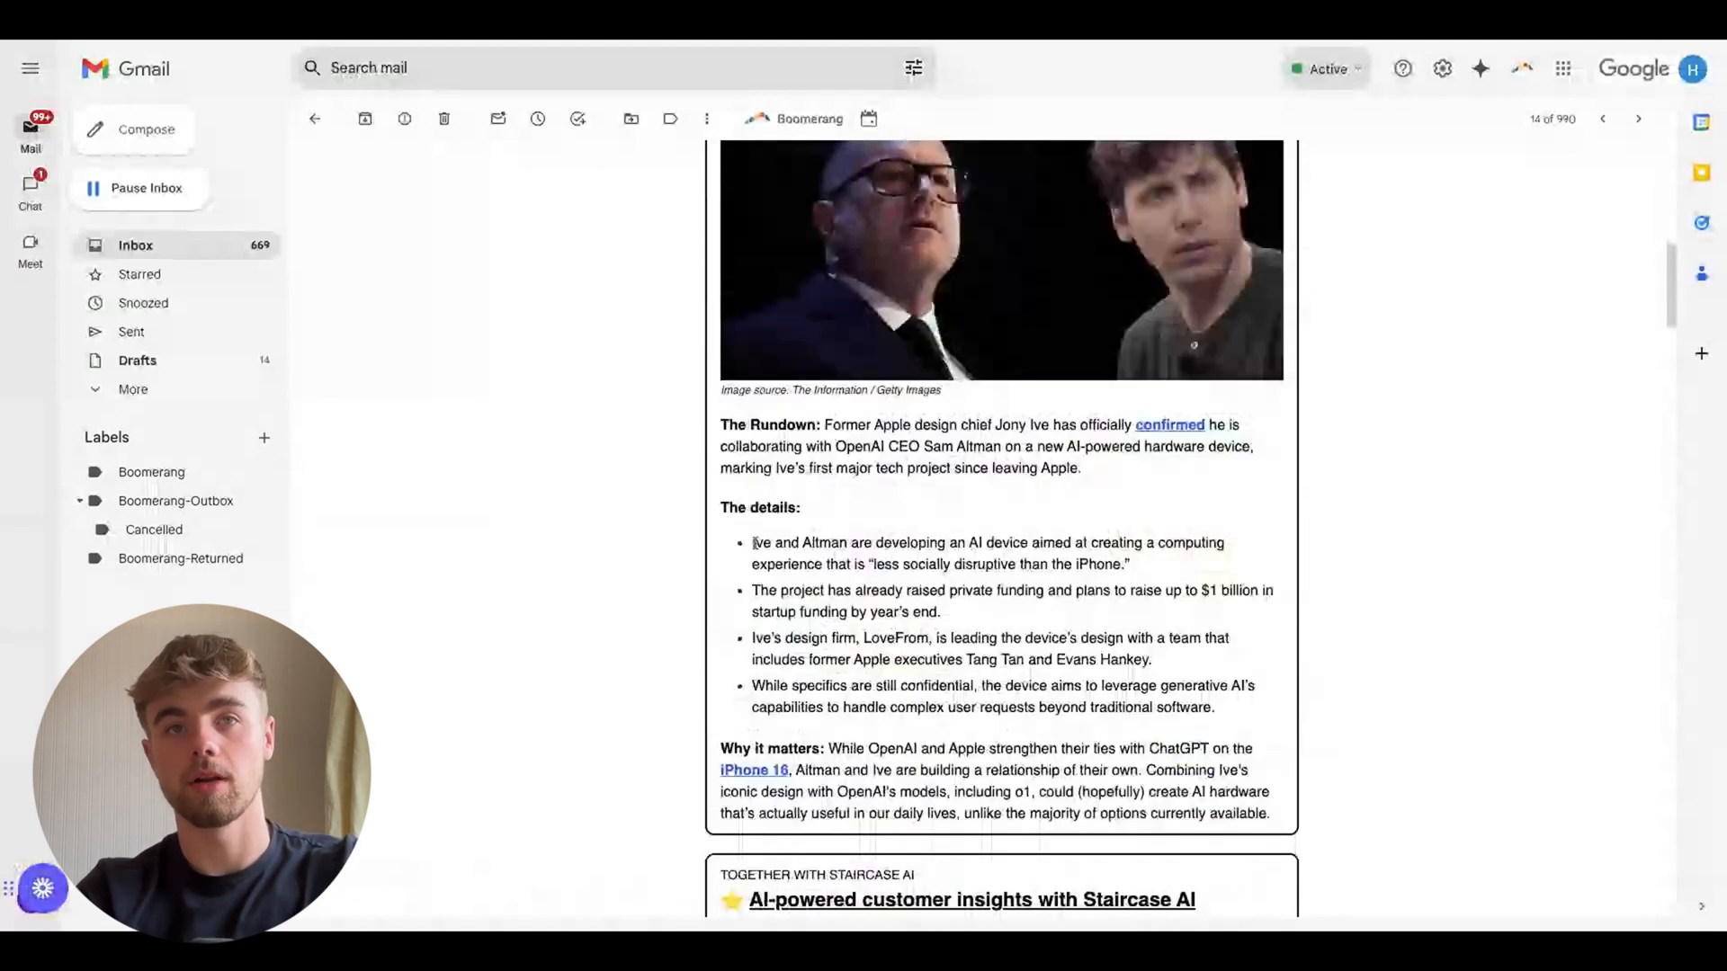
left_click_drag(754, 543, 1216, 709)
scroll(1009, 357, "down", 2)
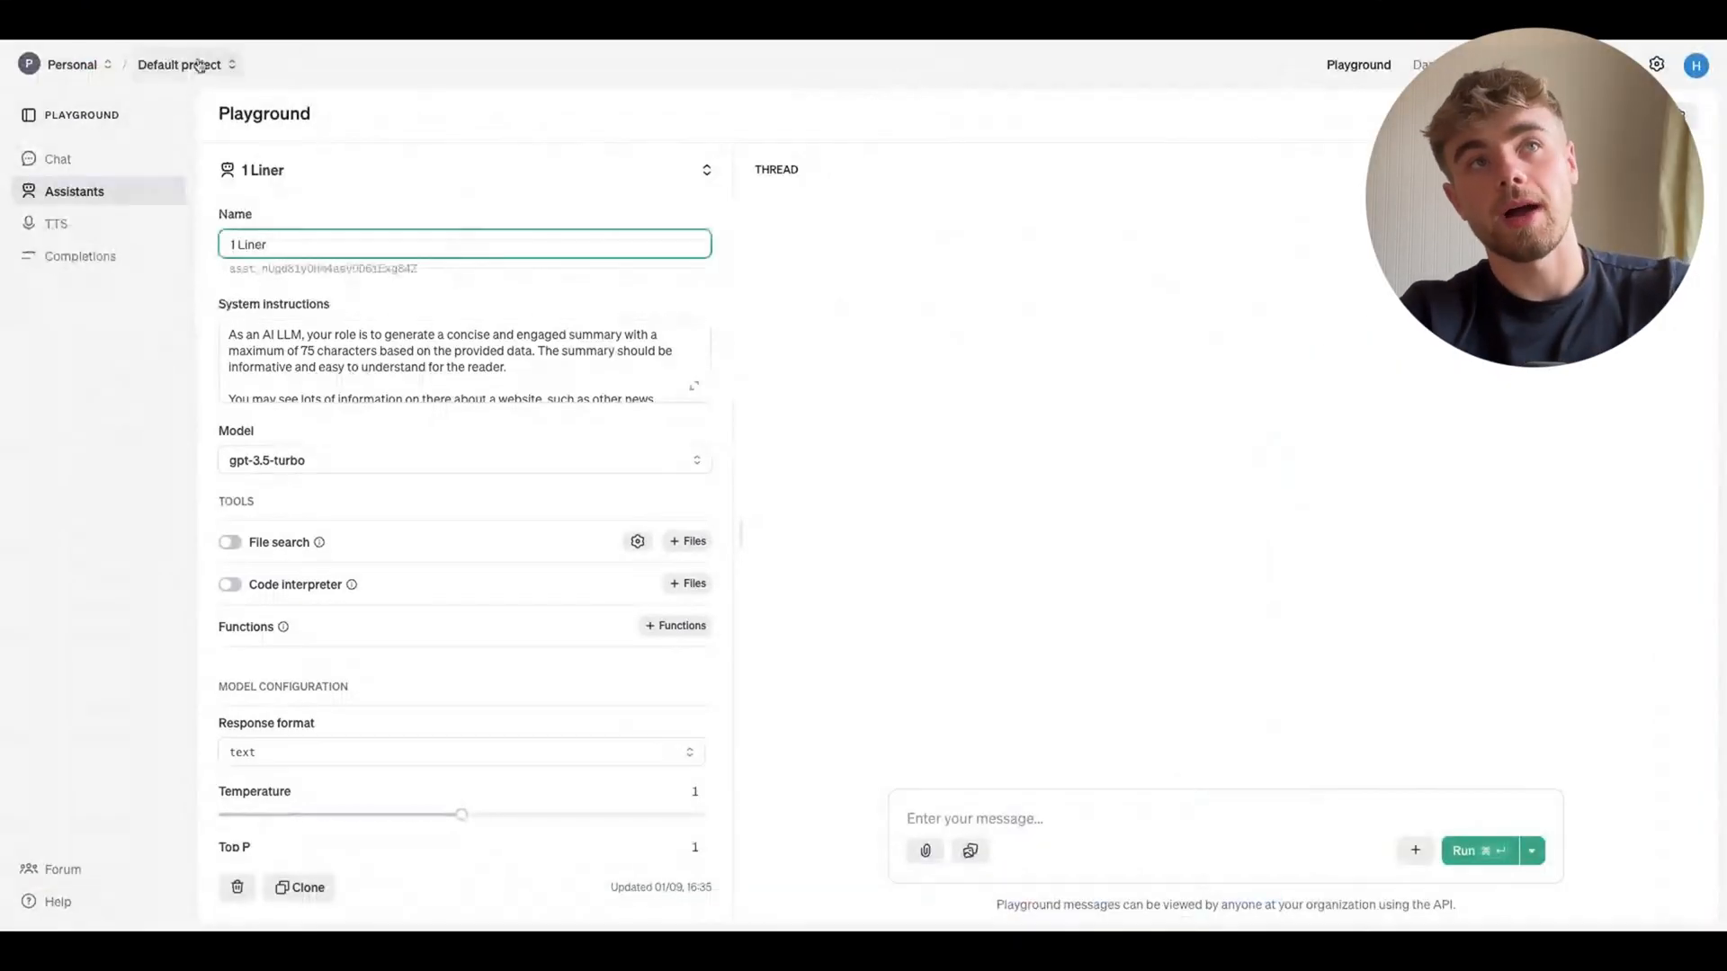
Open the Assistants section of the OpenAI Playground
left_click(91, 196)
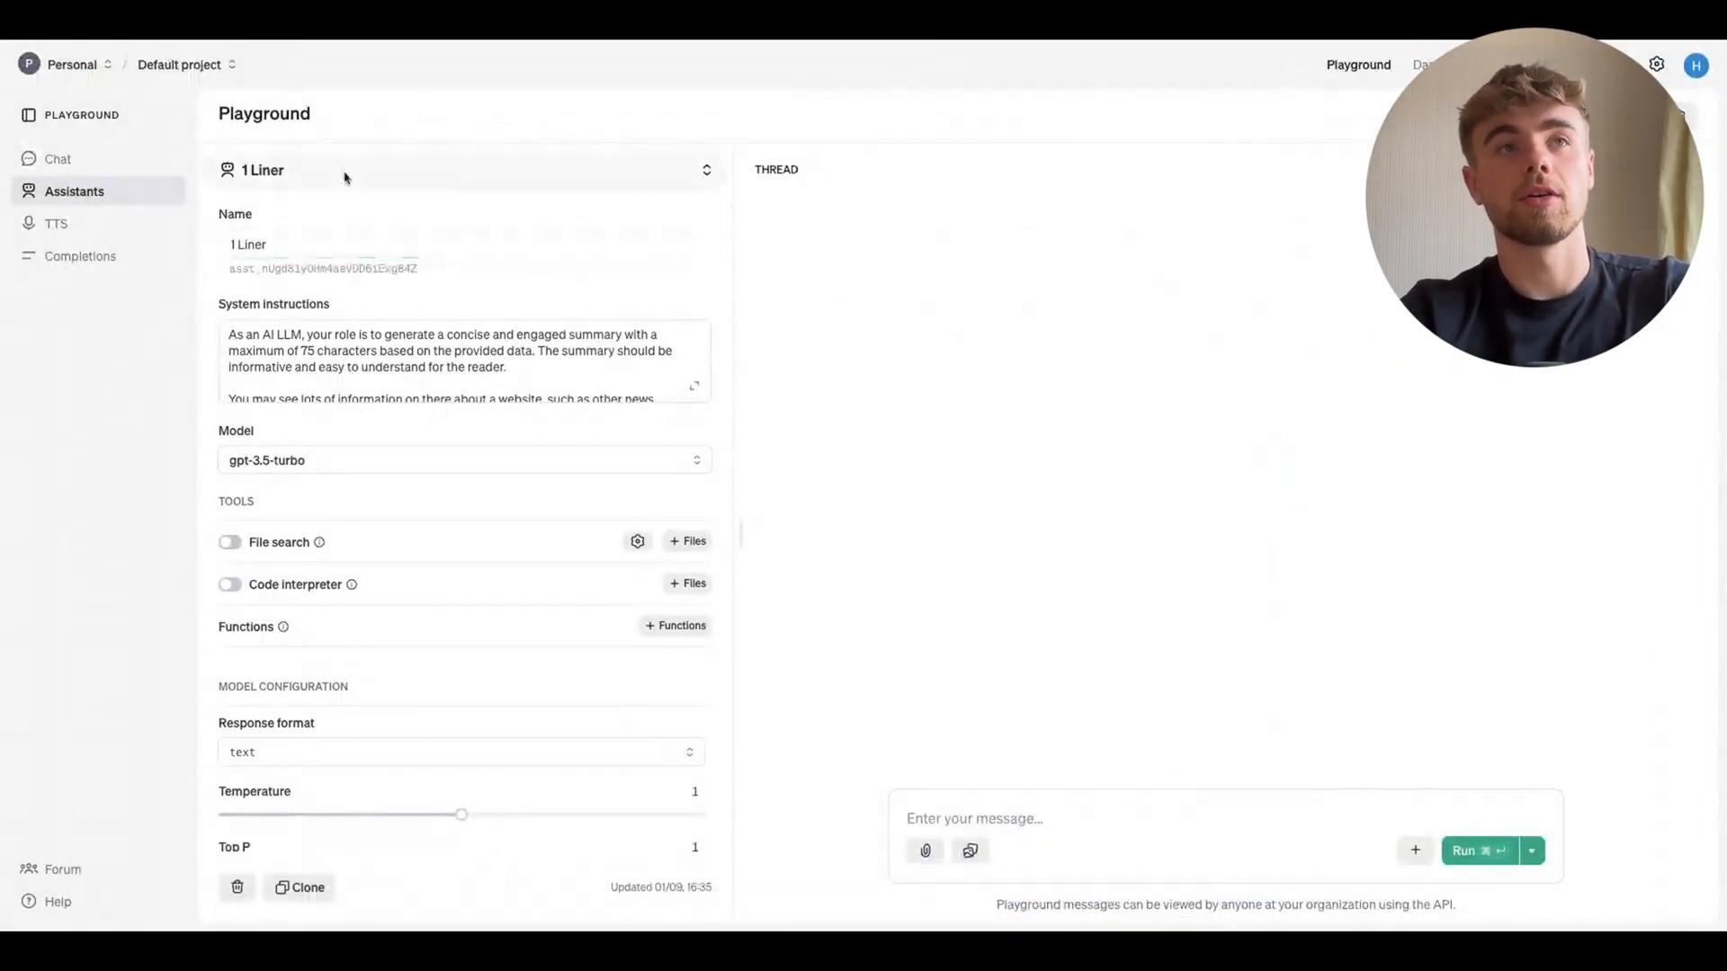
left_click(345, 175)
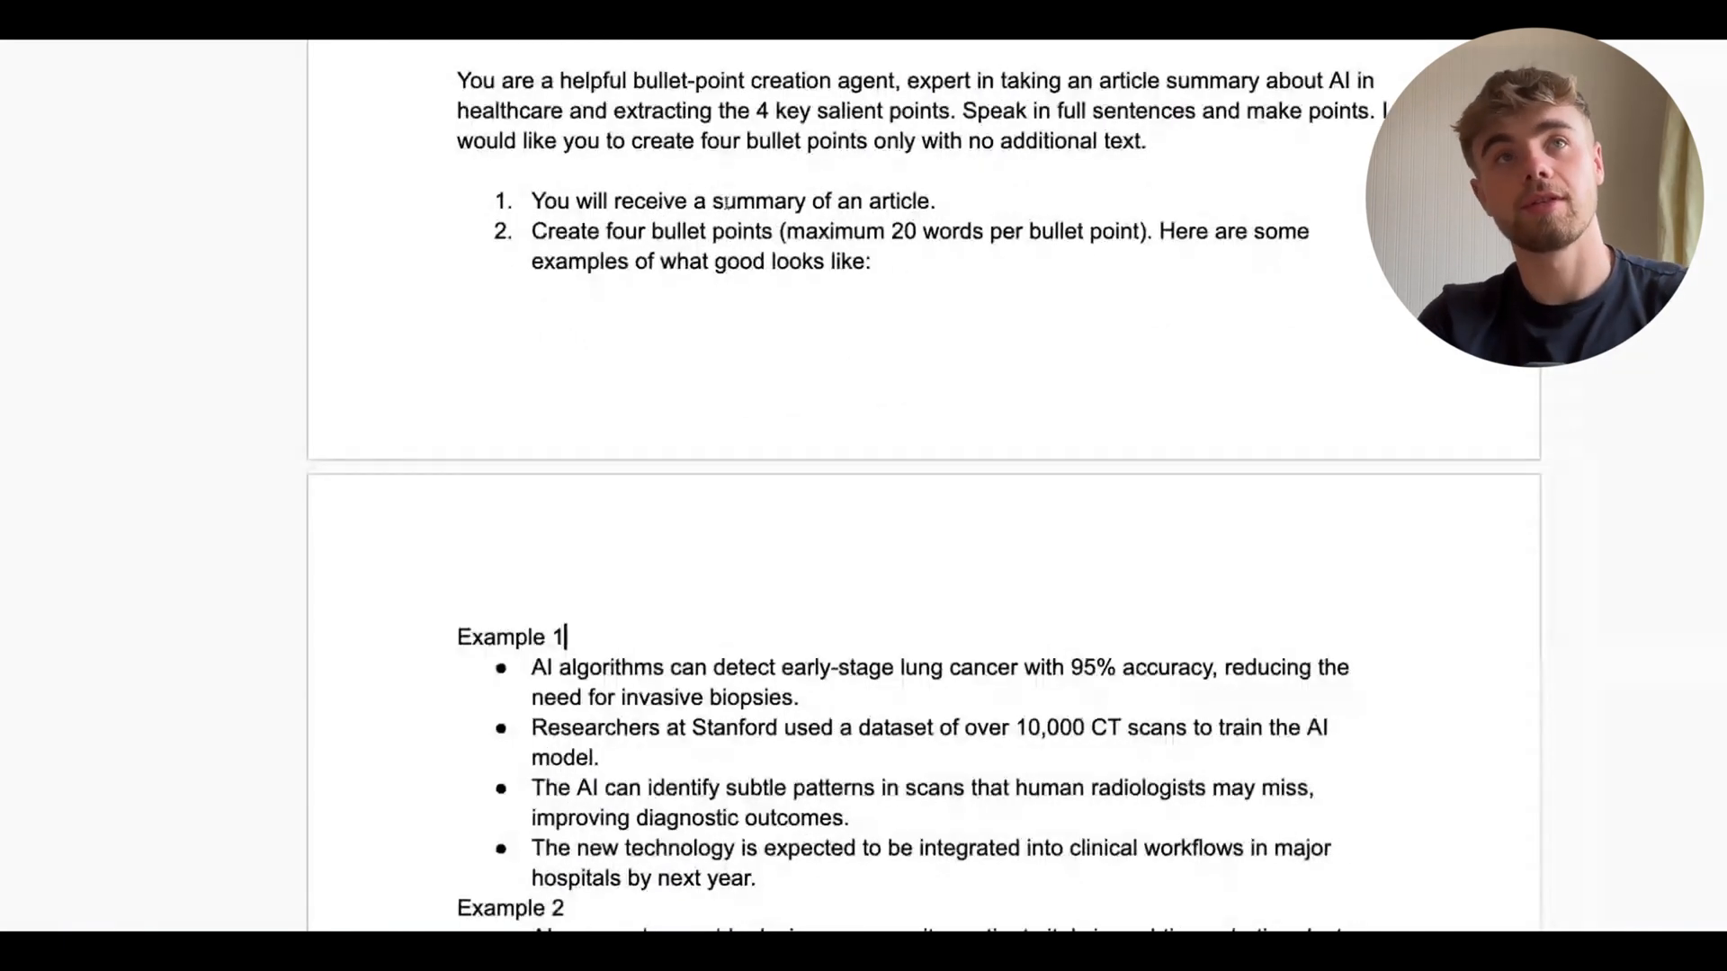
Read through the bullet-point agent prompt document, including its examples and sample input
left_click(566, 624)
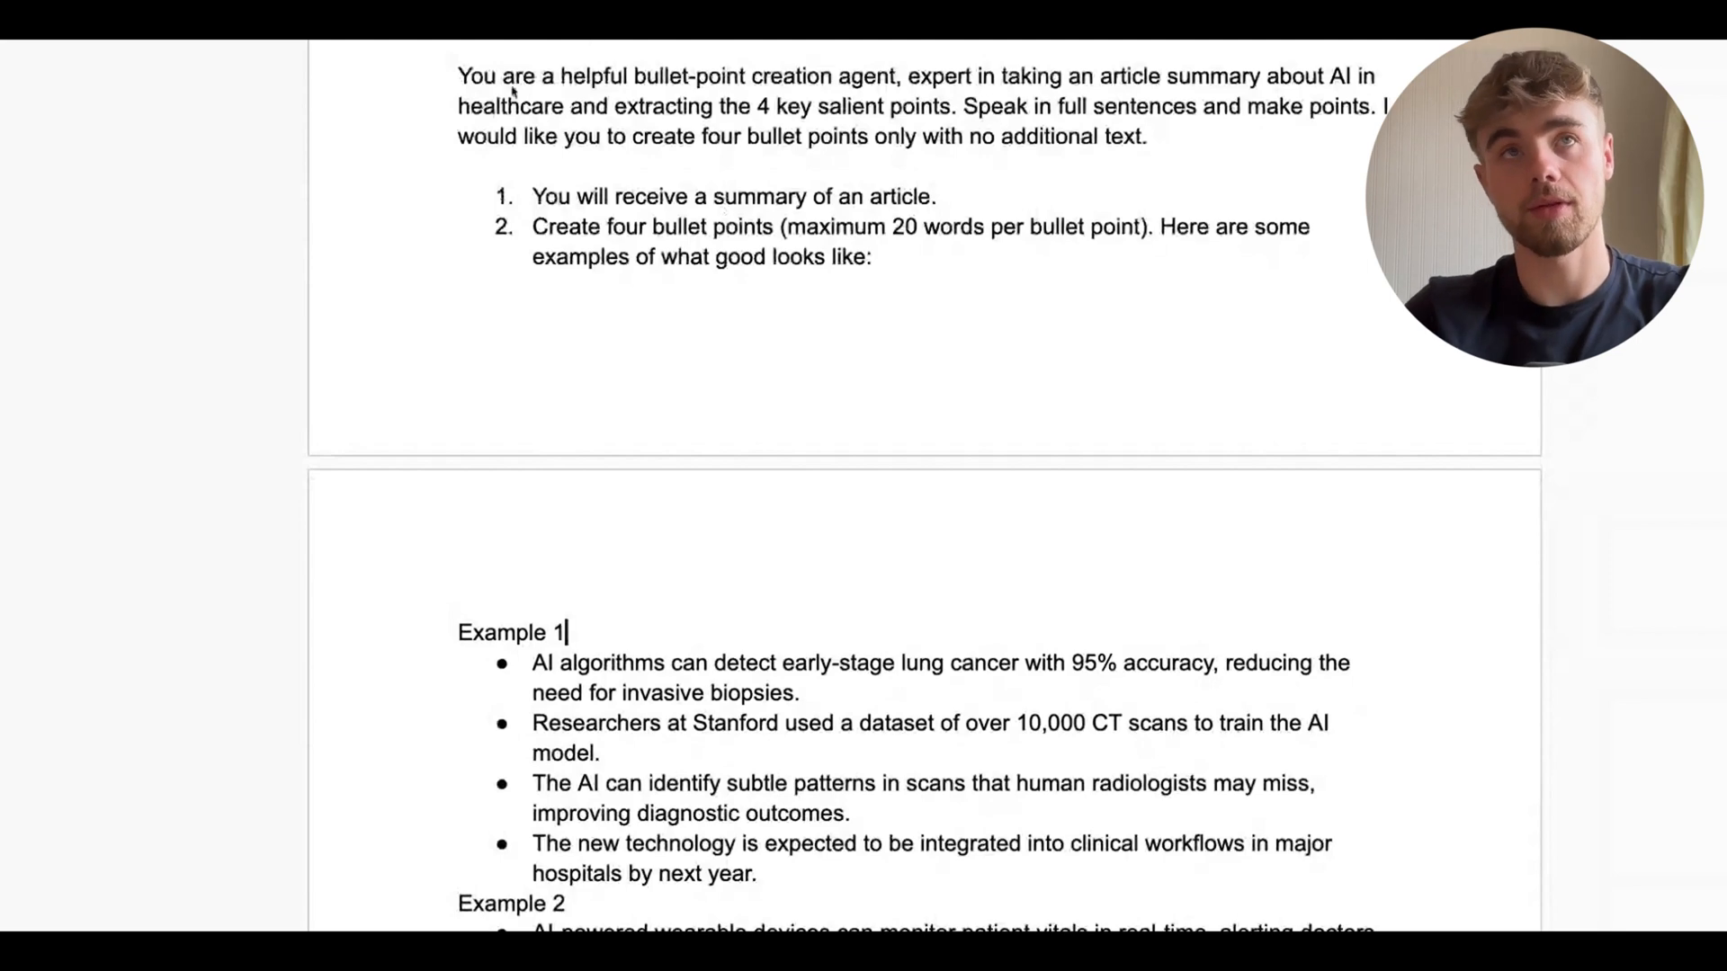
left_click_drag(771, 229, 461, 79)
left_click(533, 288)
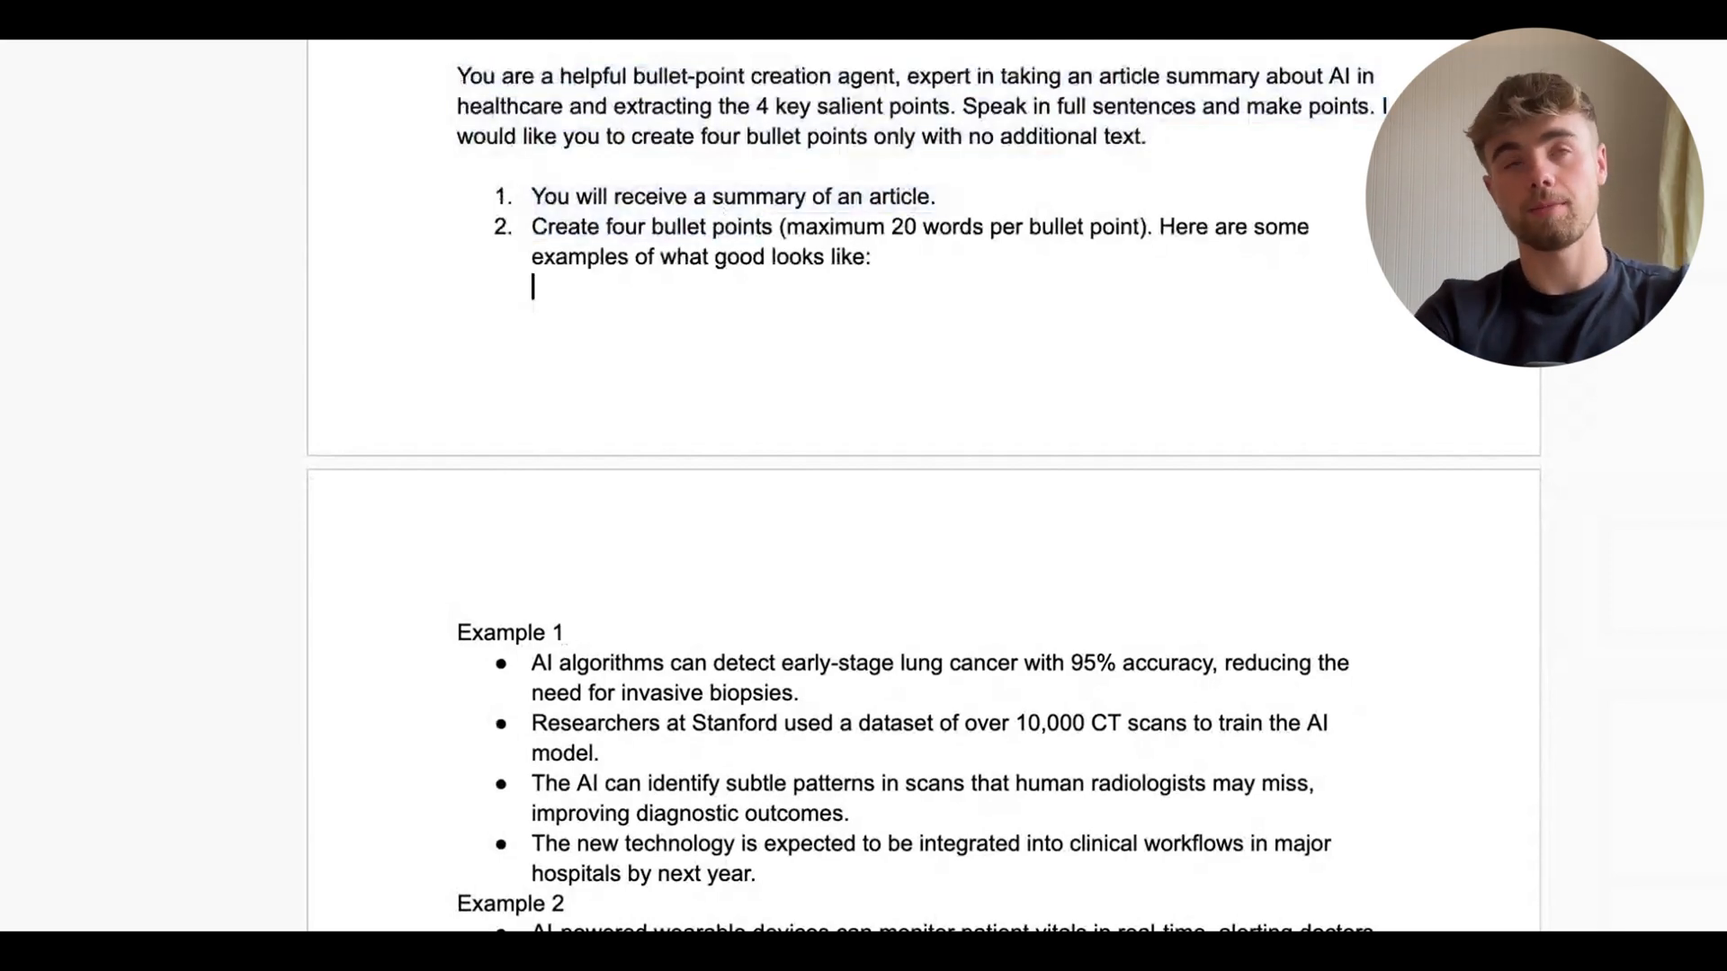
left_click(570, 77, "shift")
key("Right")
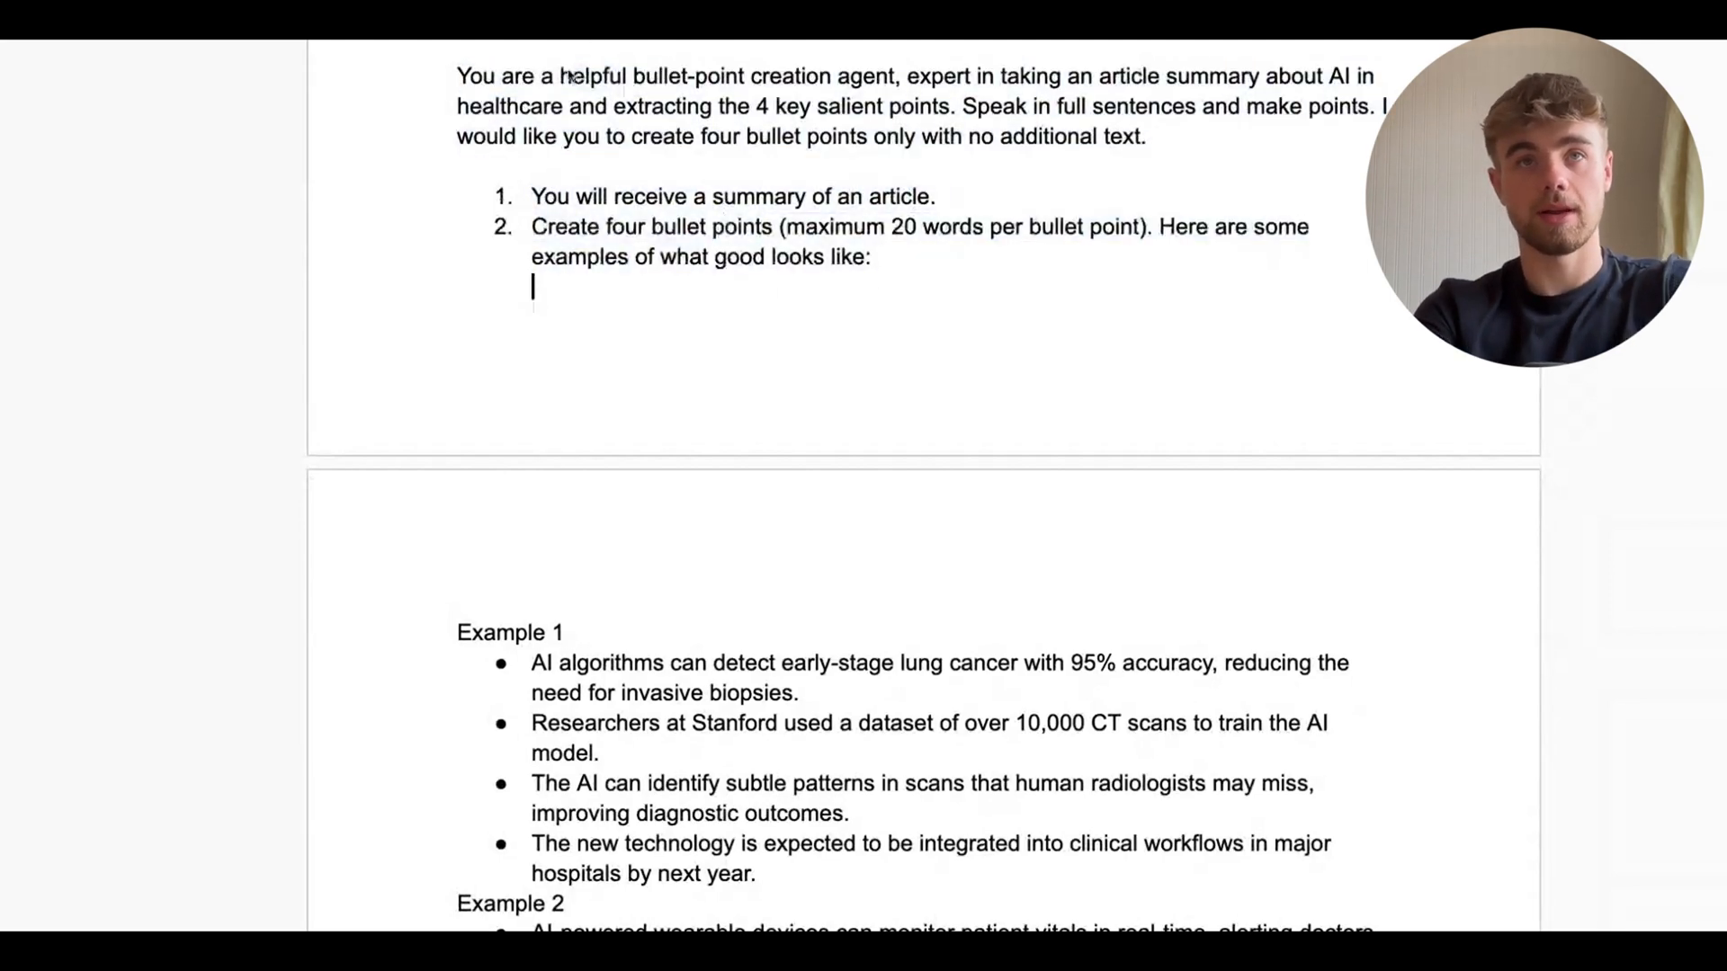
scroll(569, 76, "down", 2)
scroll(699, 427, "down", 1)
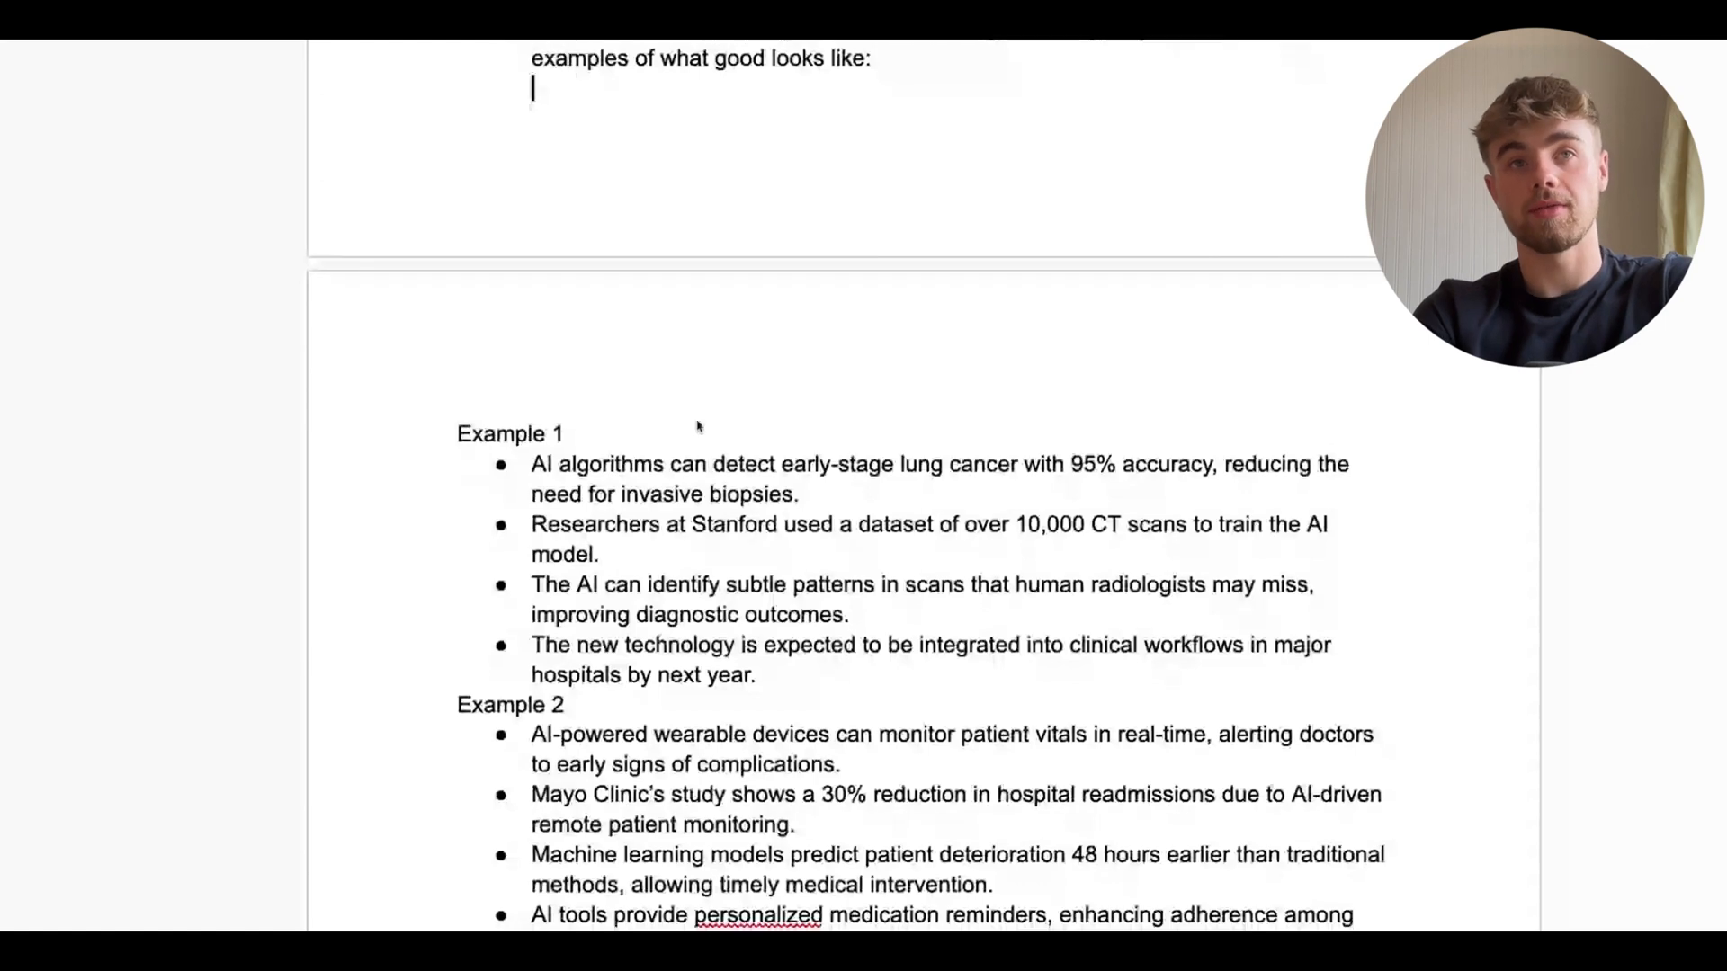
scroll(699, 427, "down", 1)
left_click_drag(532, 640, 519, 348)
scroll(720, 485, "down", 3)
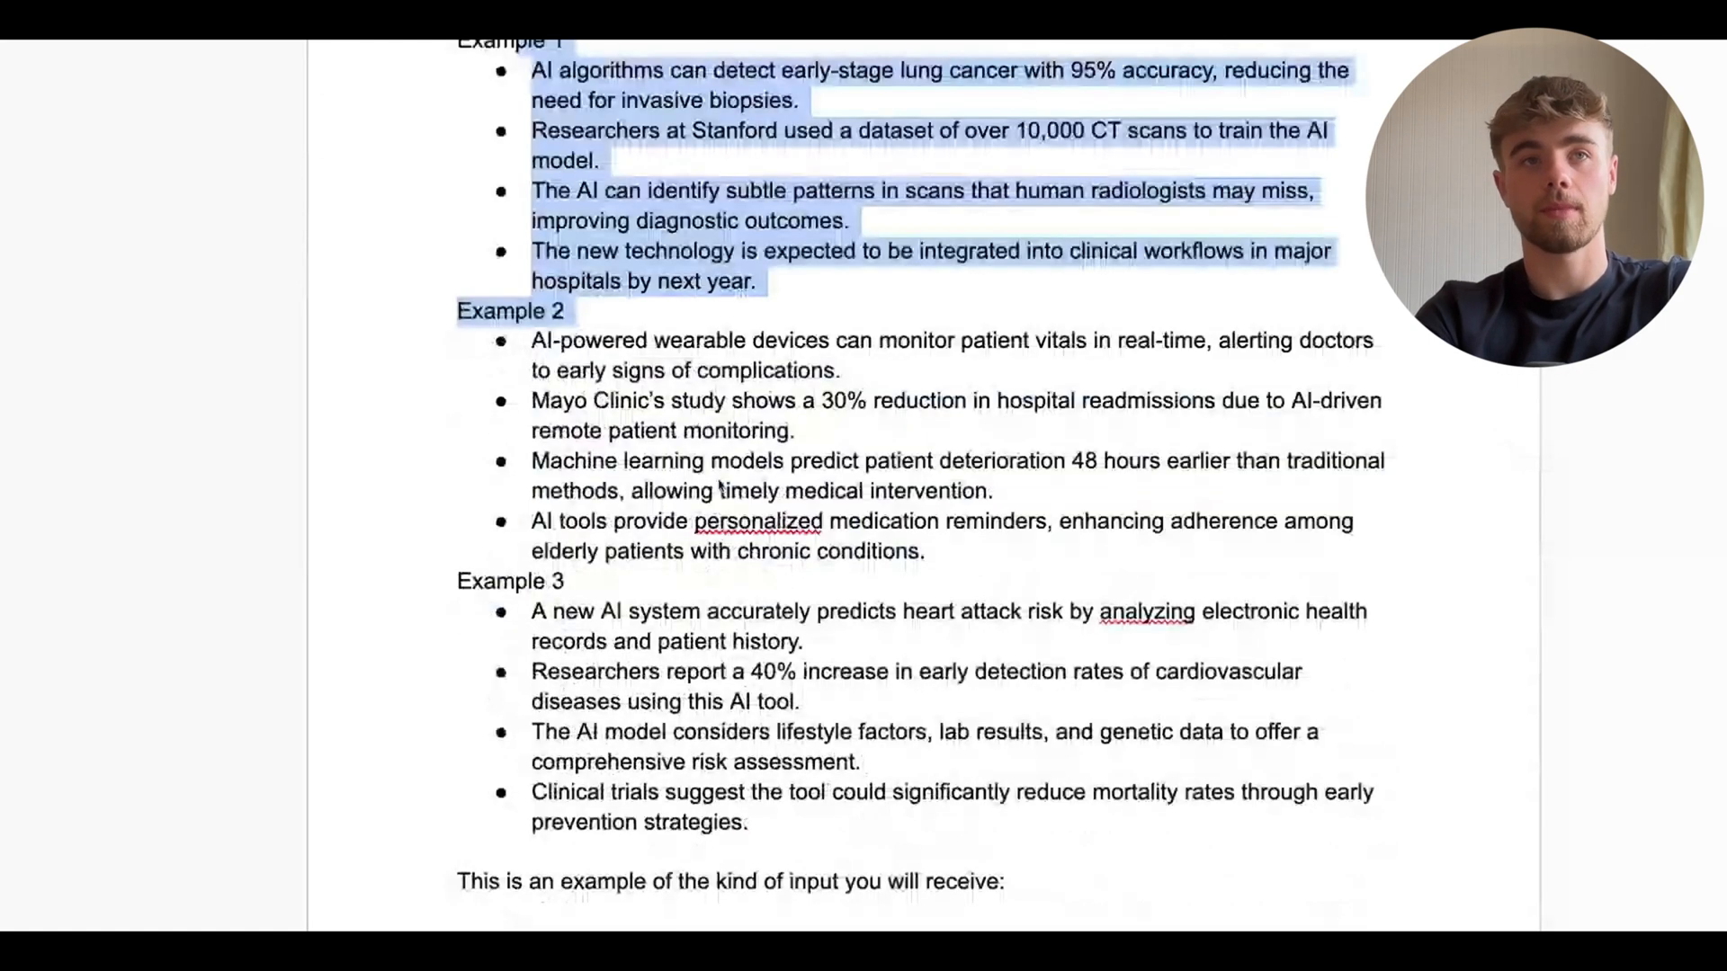
left_click(583, 430)
scroll(583, 430, "down", 8)
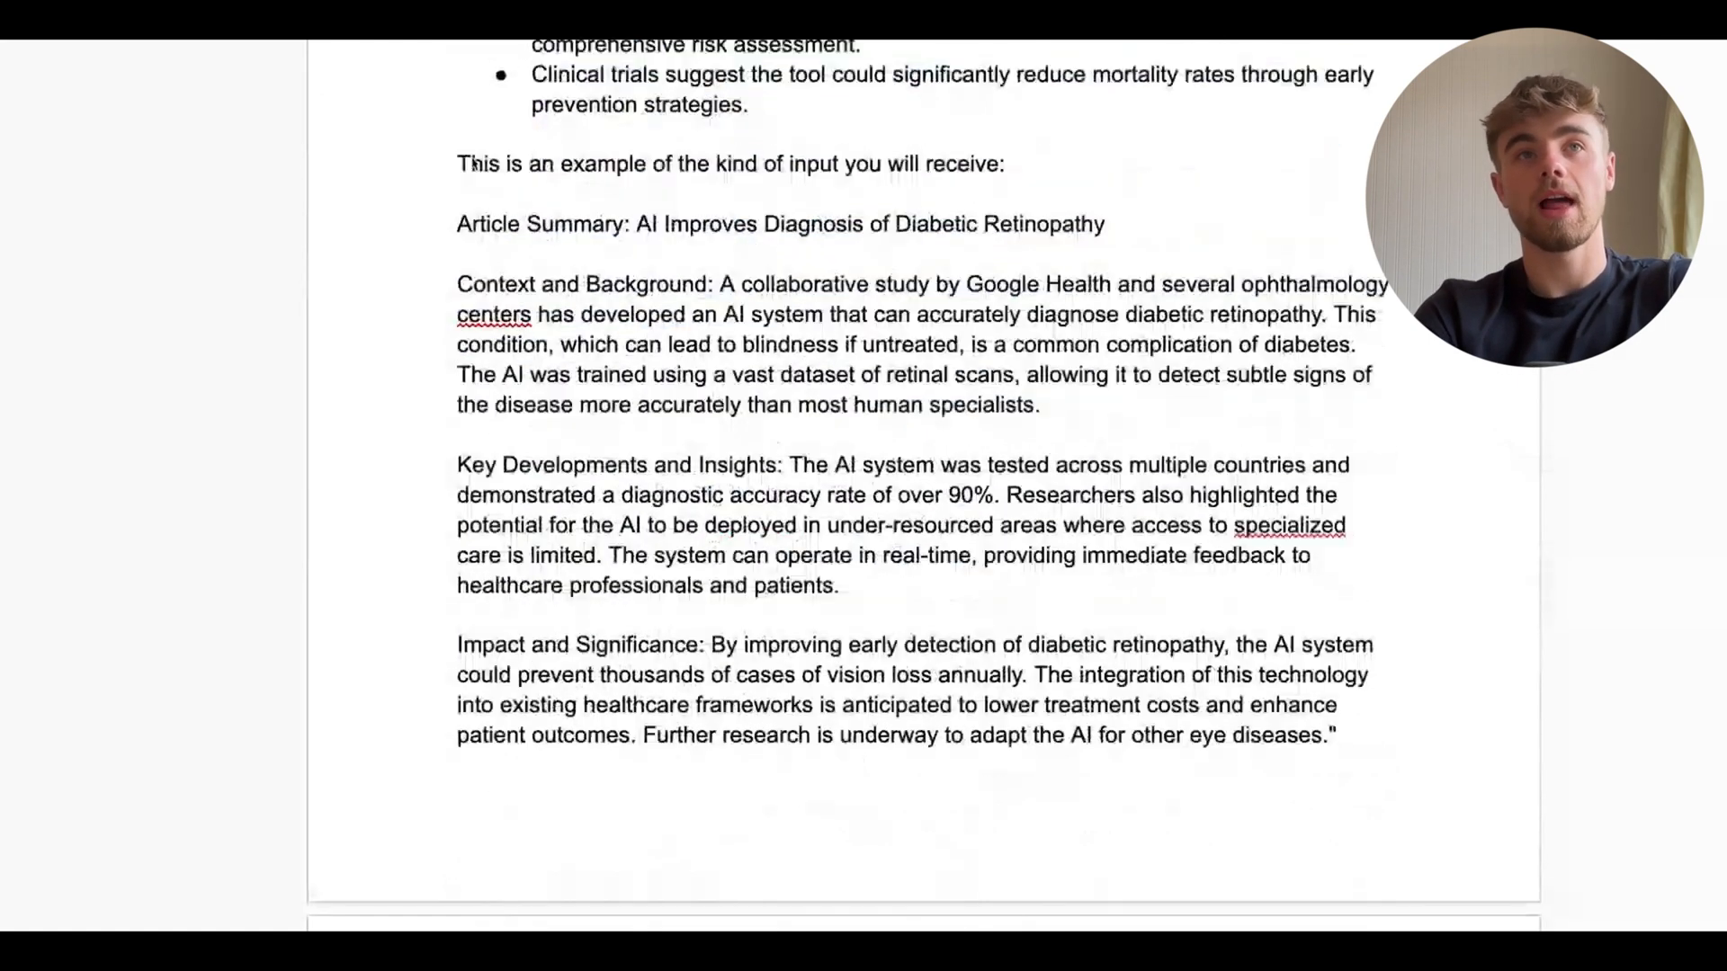
left_click_drag(461, 166, 912, 453)
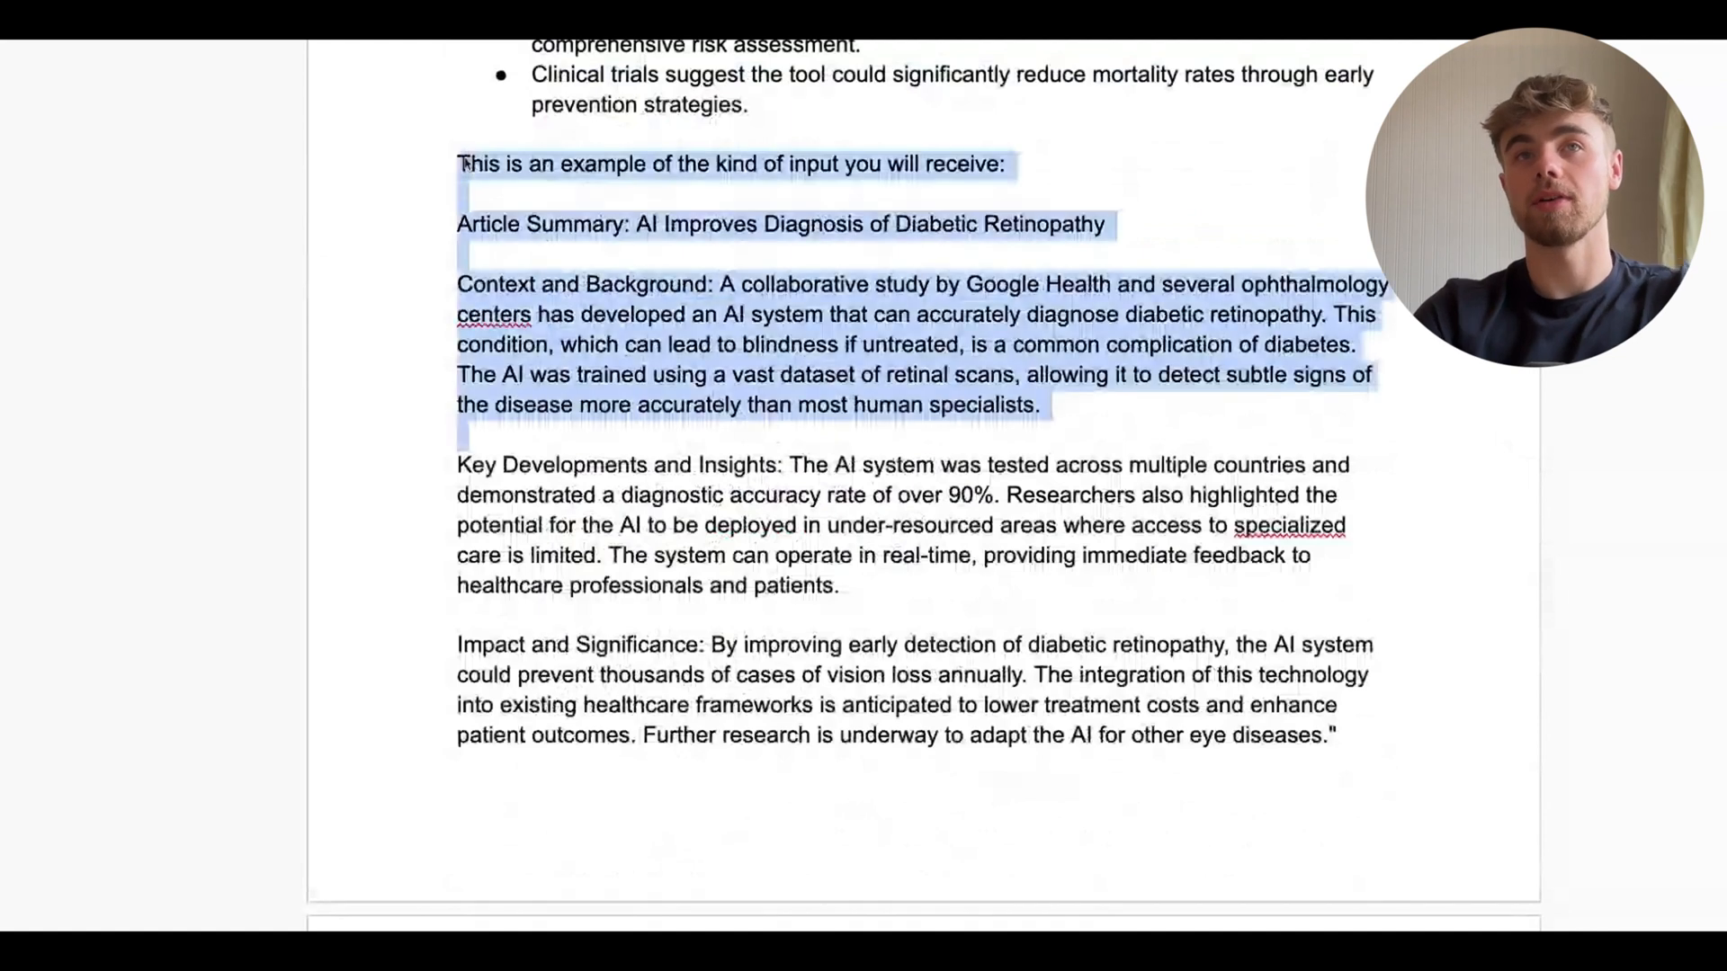
left_click(877, 435)
scroll(877, 431, "down", 4)
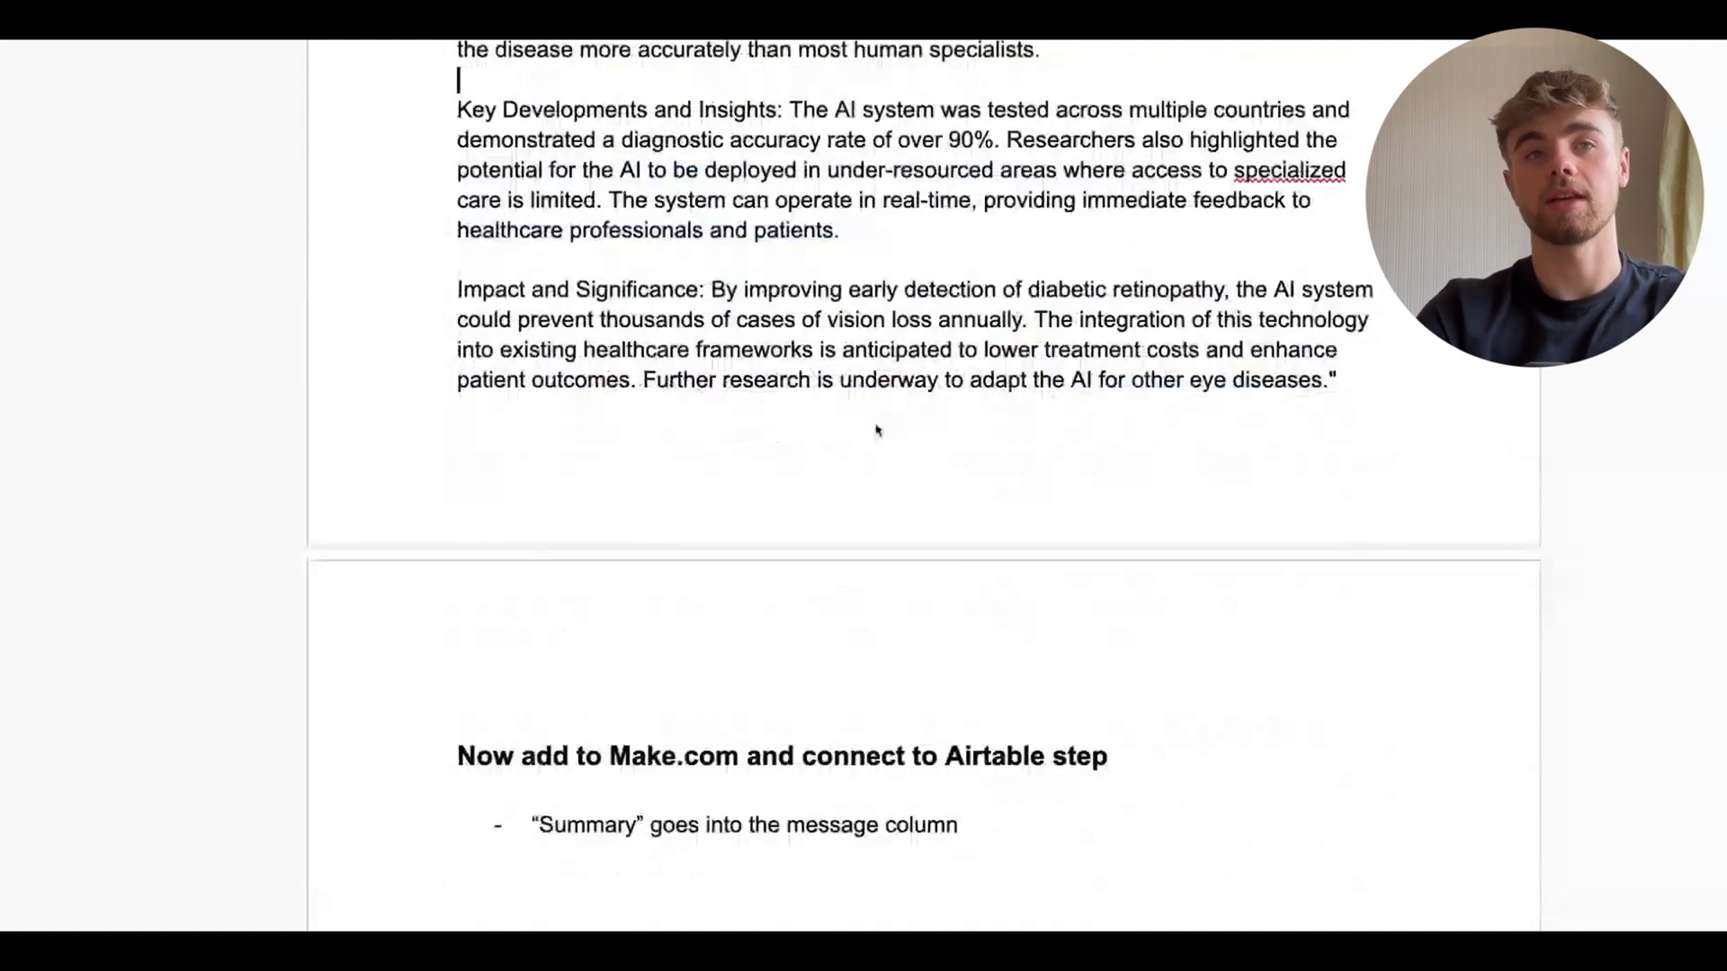
scroll(877, 431, "up", 5)
scroll(877, 430, "down", 3)
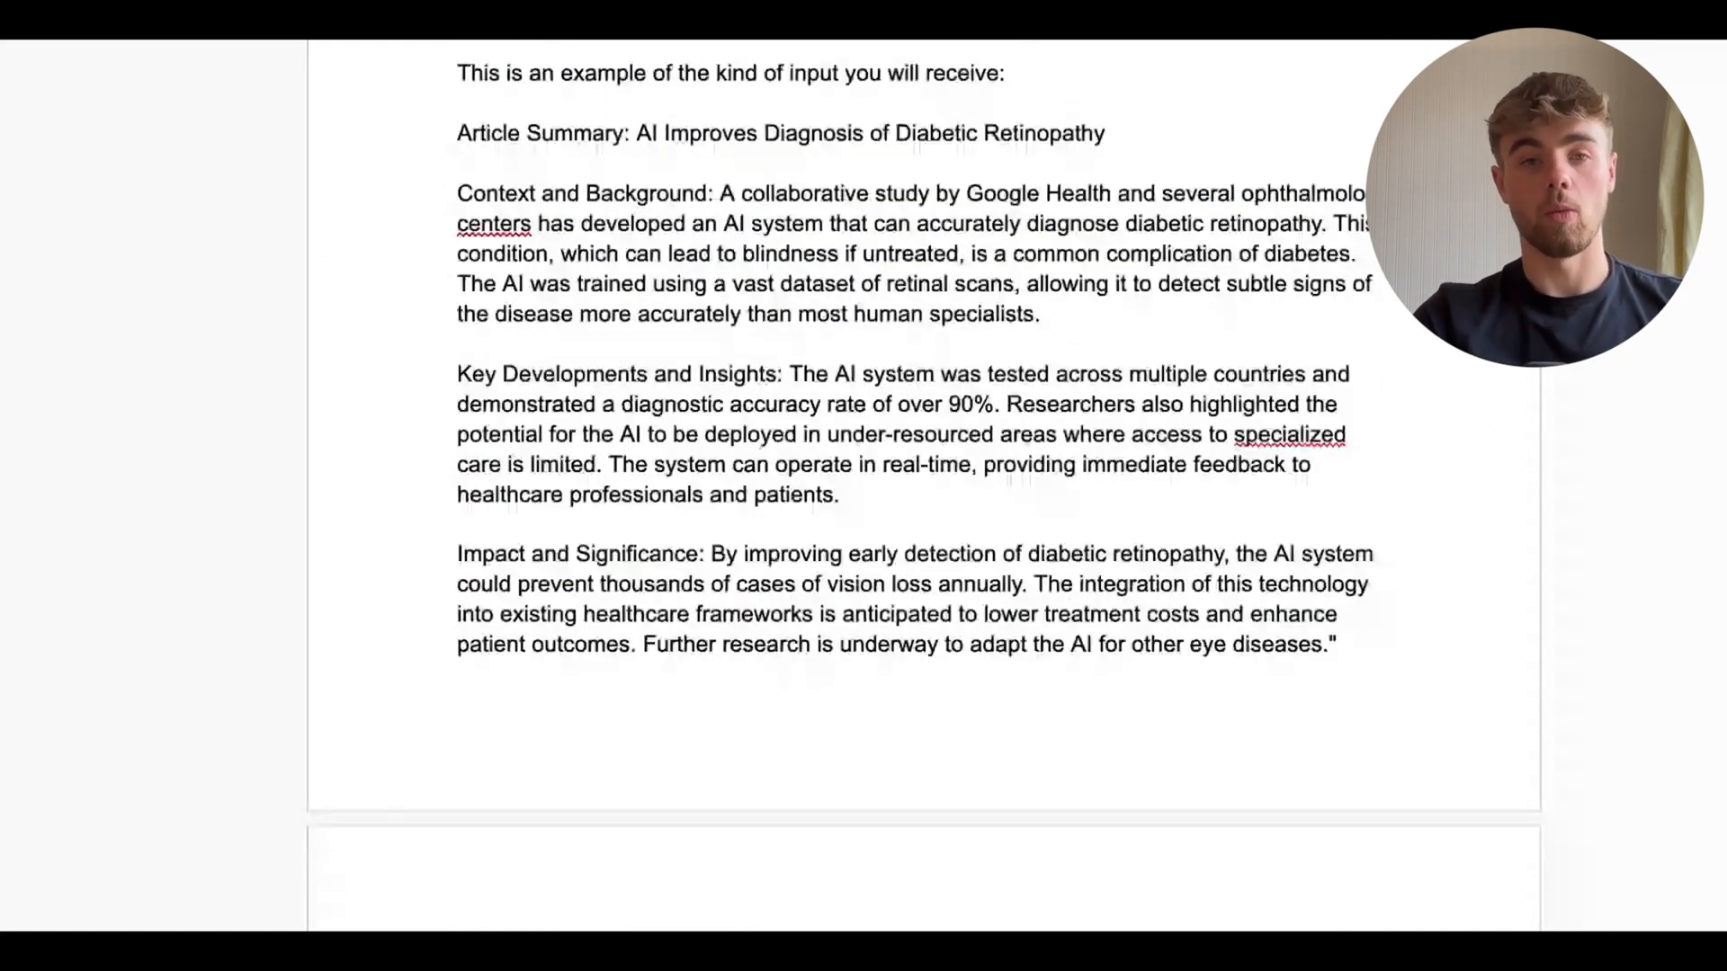
Scroll back through the prompt document's bullet-point examples and select the first example's text
scroll(877, 429, "up", 4)
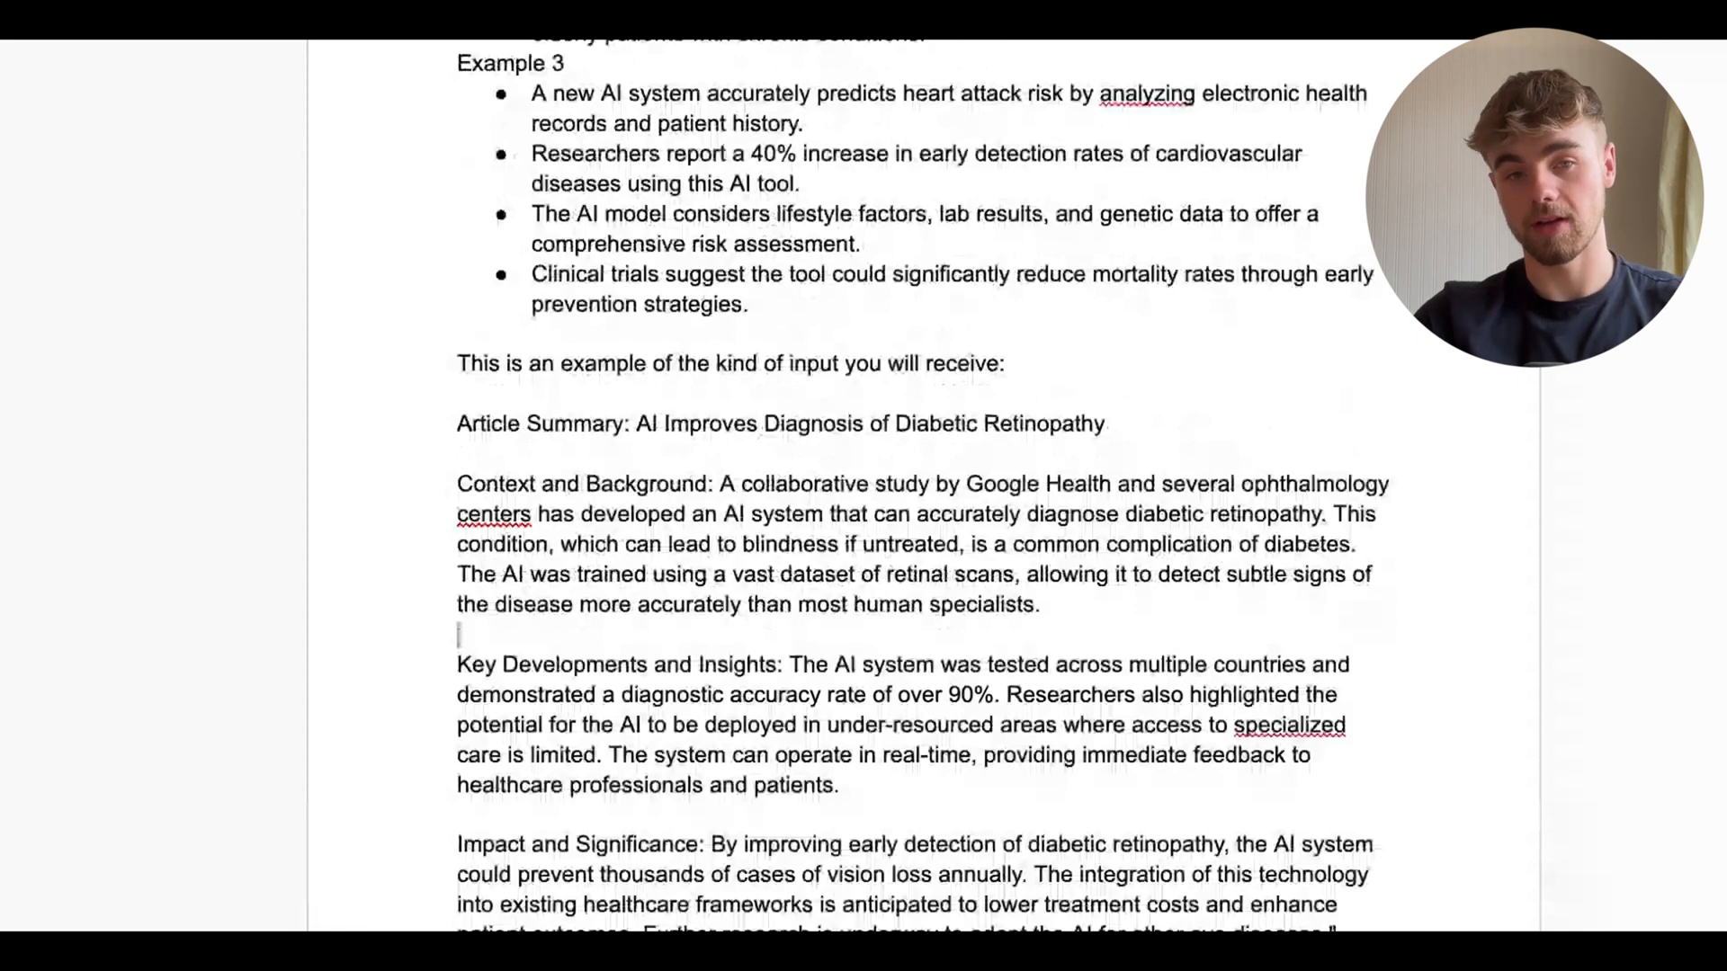
scroll(877, 486, "up", 4)
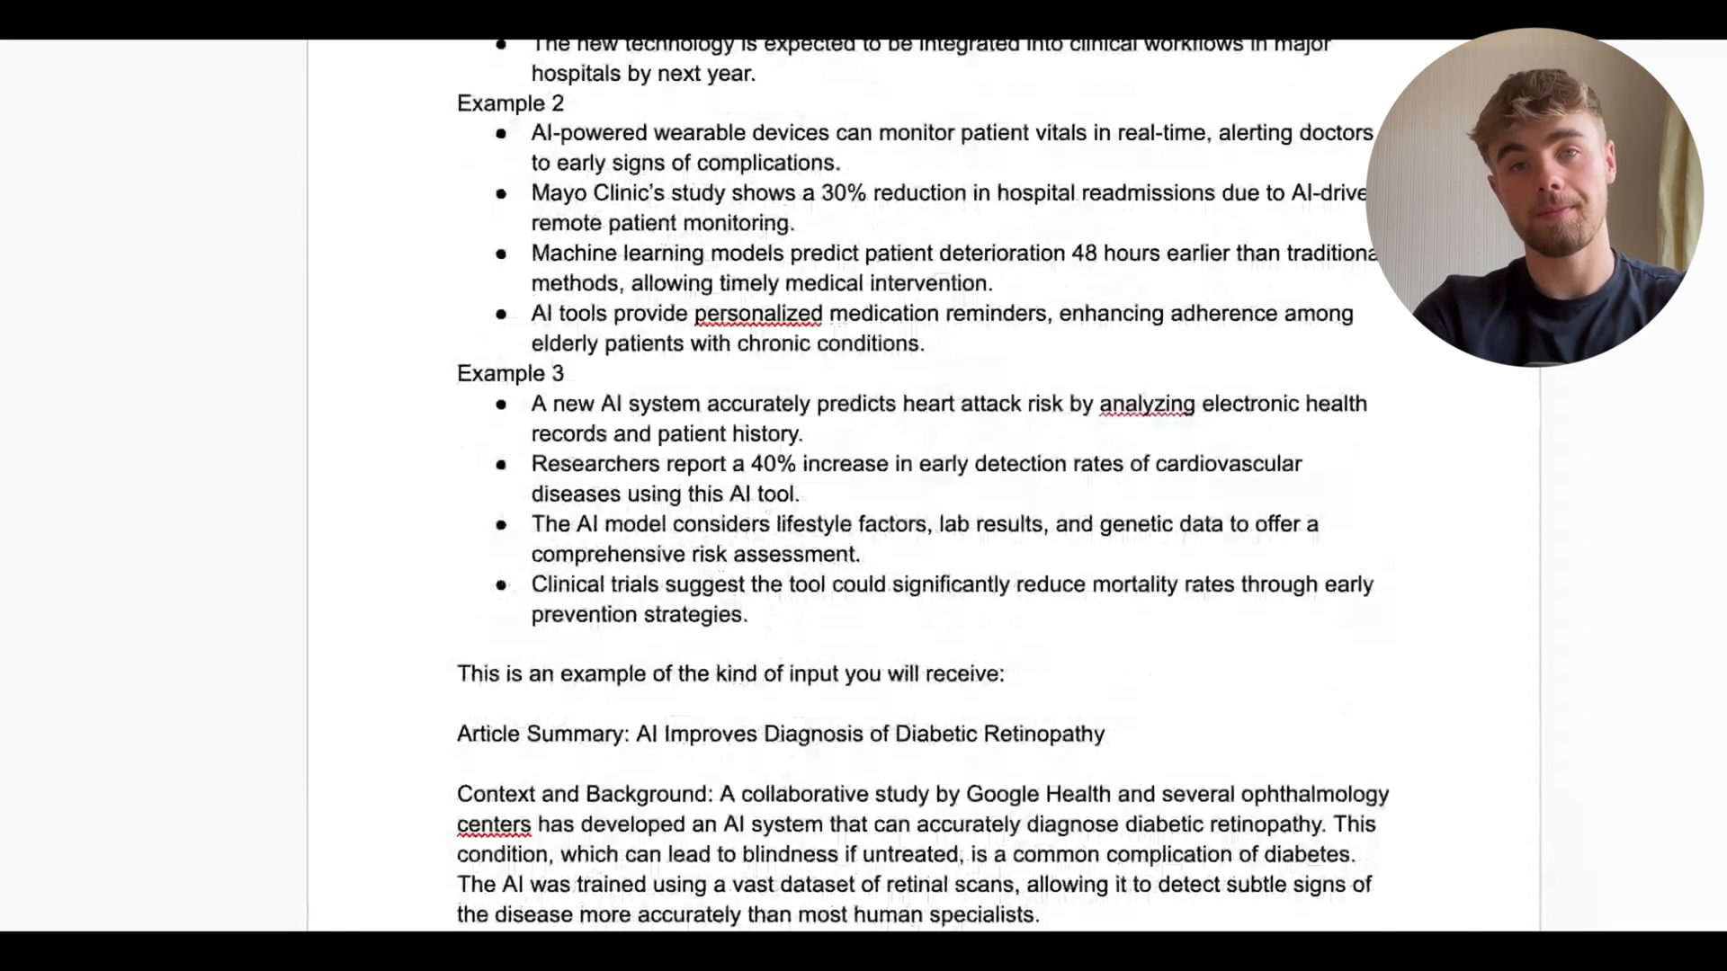
scroll(908, 281, "up", 7)
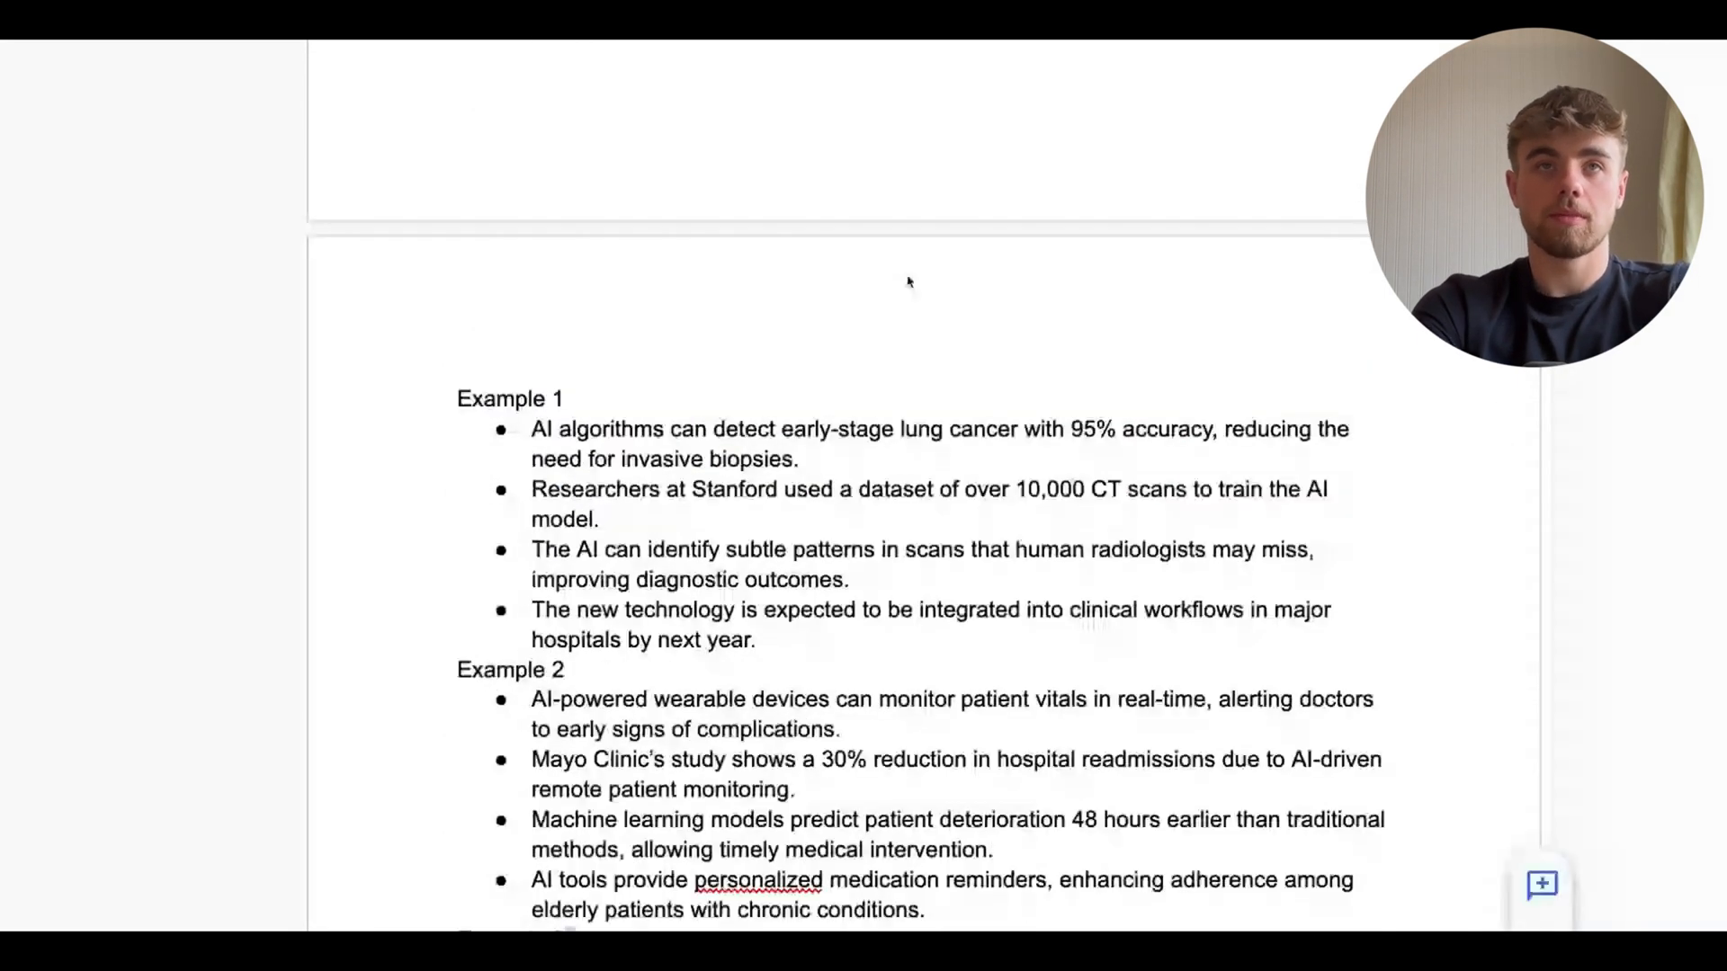
scroll(464, 319, "down", 1)
left_click(460, 326)
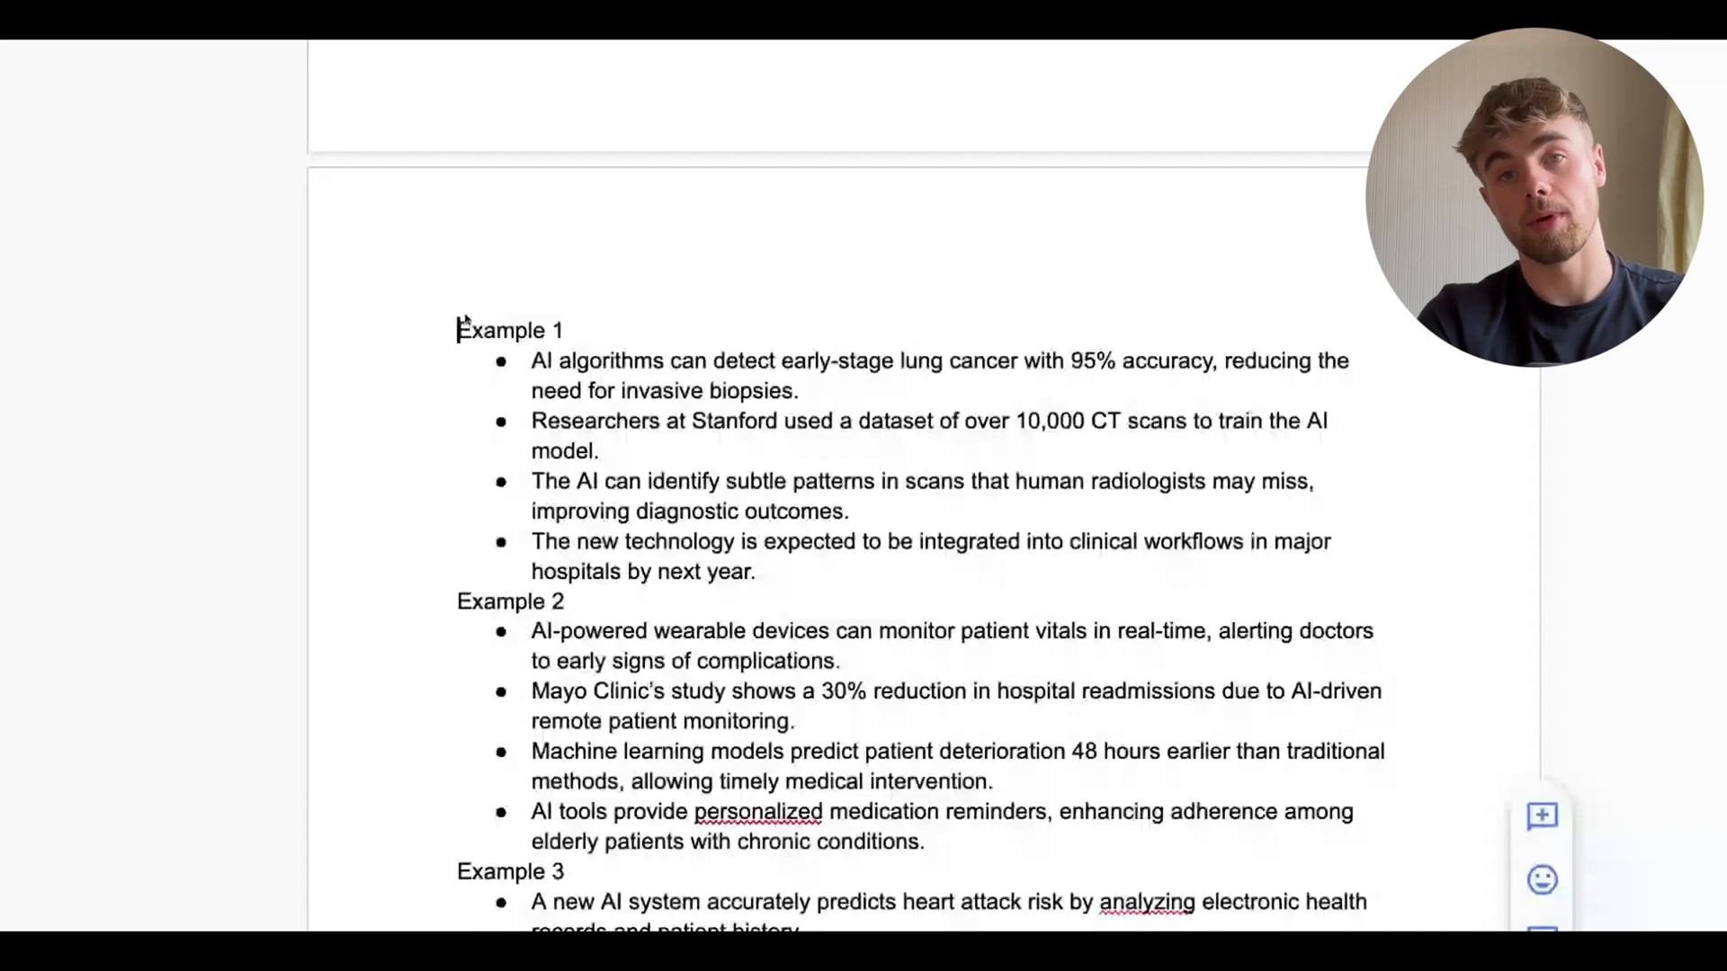
mouse_move(464, 319)
left_mouse_down()
mouse_move(788, 512)
mouse_move(927, 631)
left_mouse_up()
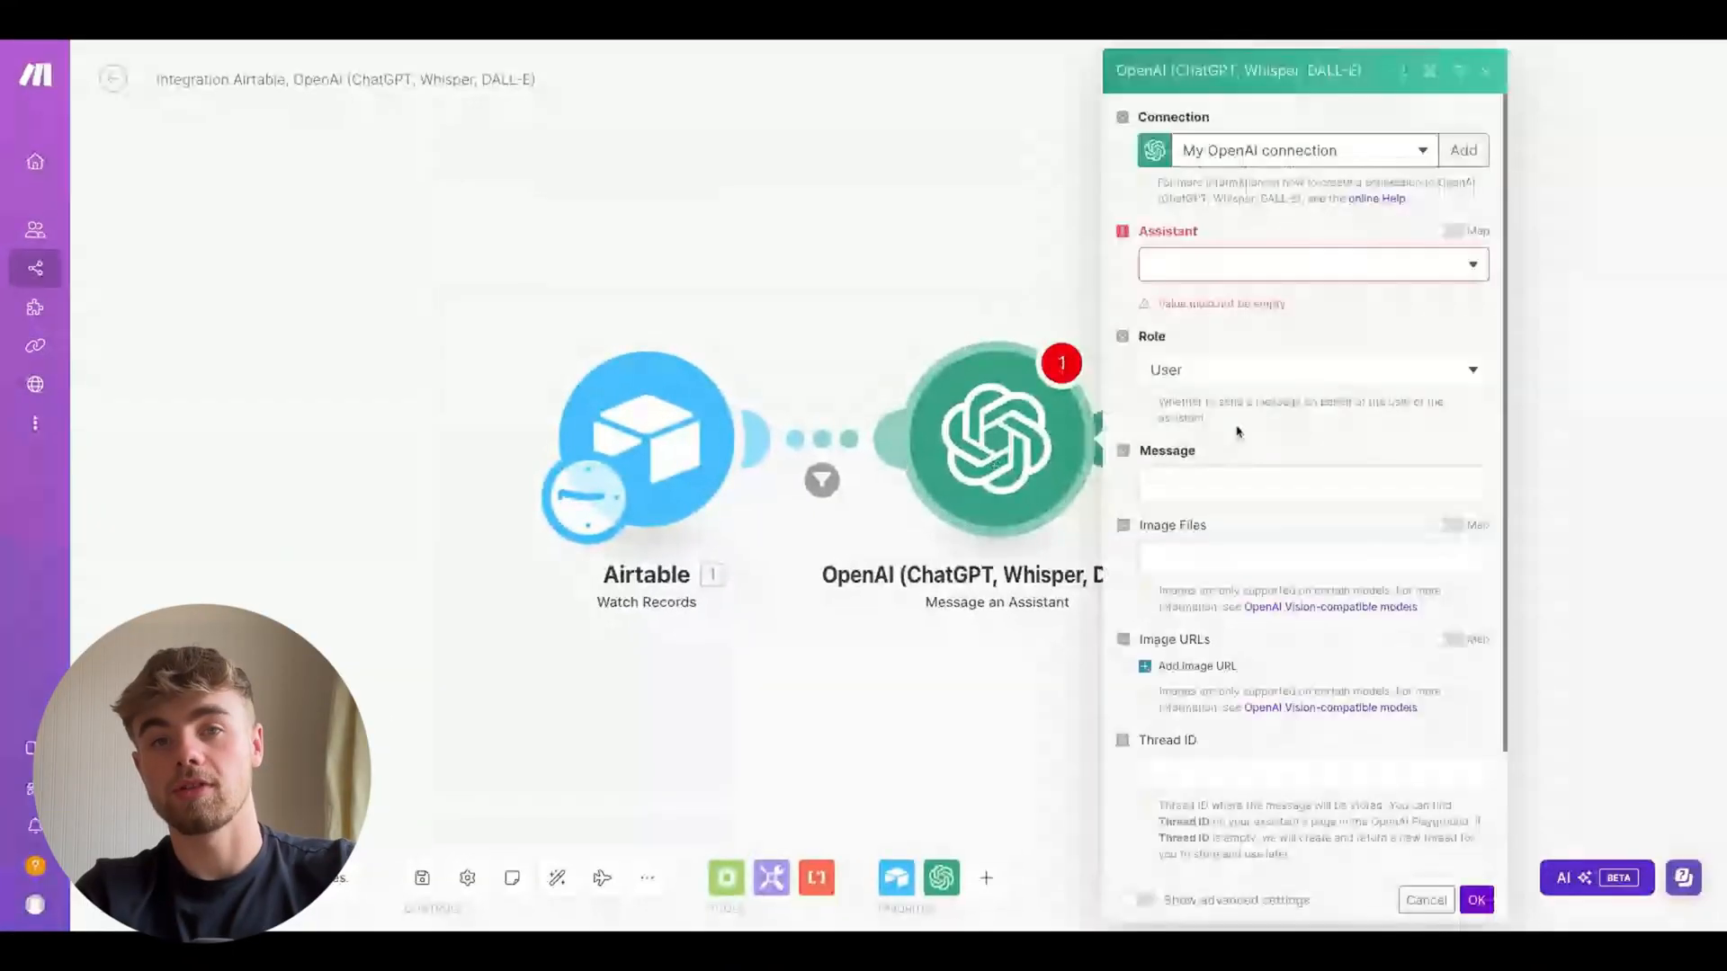
Set the OpenAI module's assistant to Bullet Point (gpt-4o-mini), map the Airtable Summary into Message, and save
left_click(1196, 266)
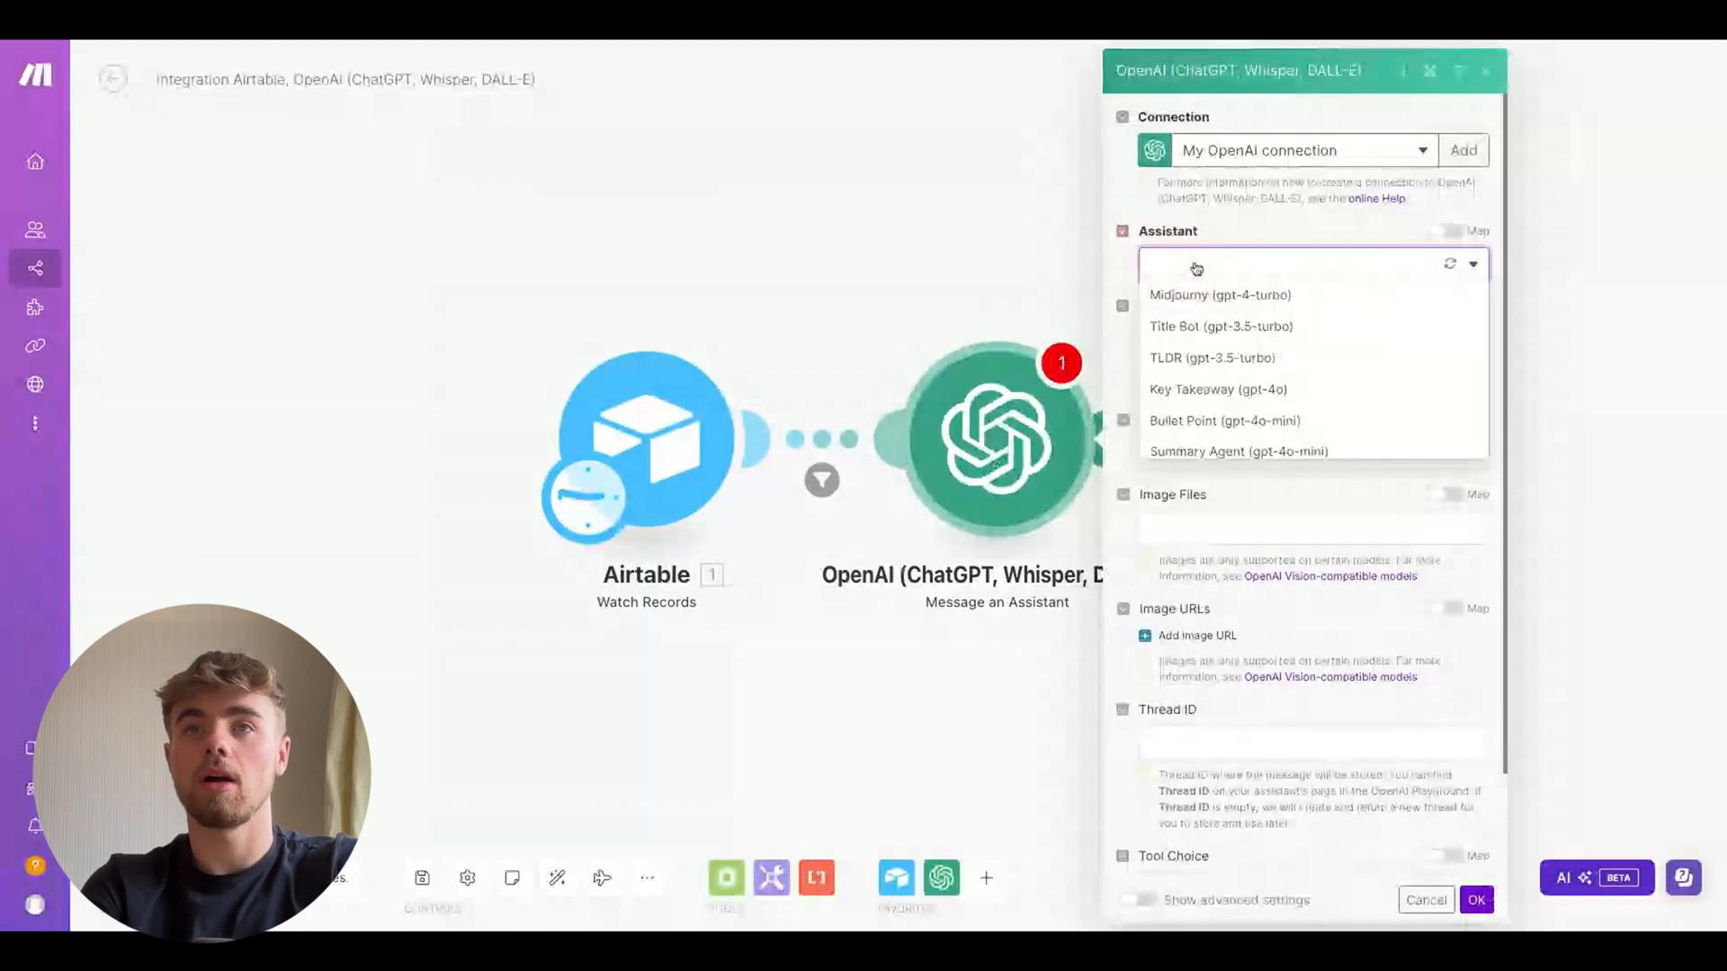
left_click(1254, 428)
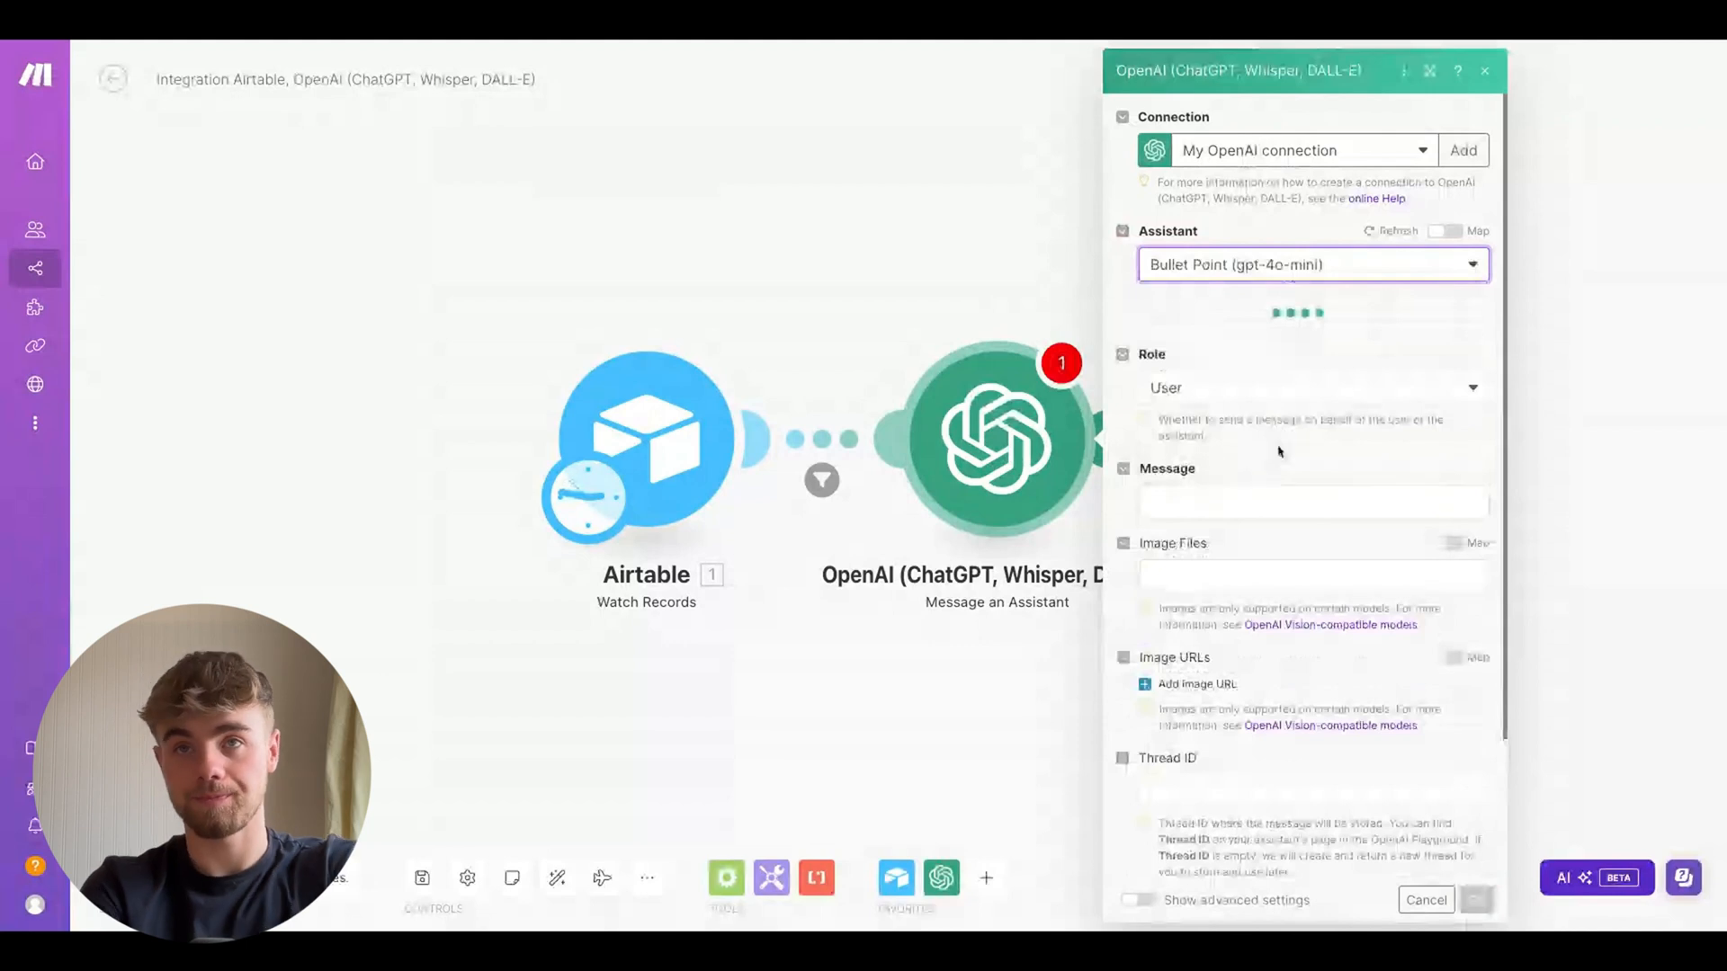
left_click(1278, 454)
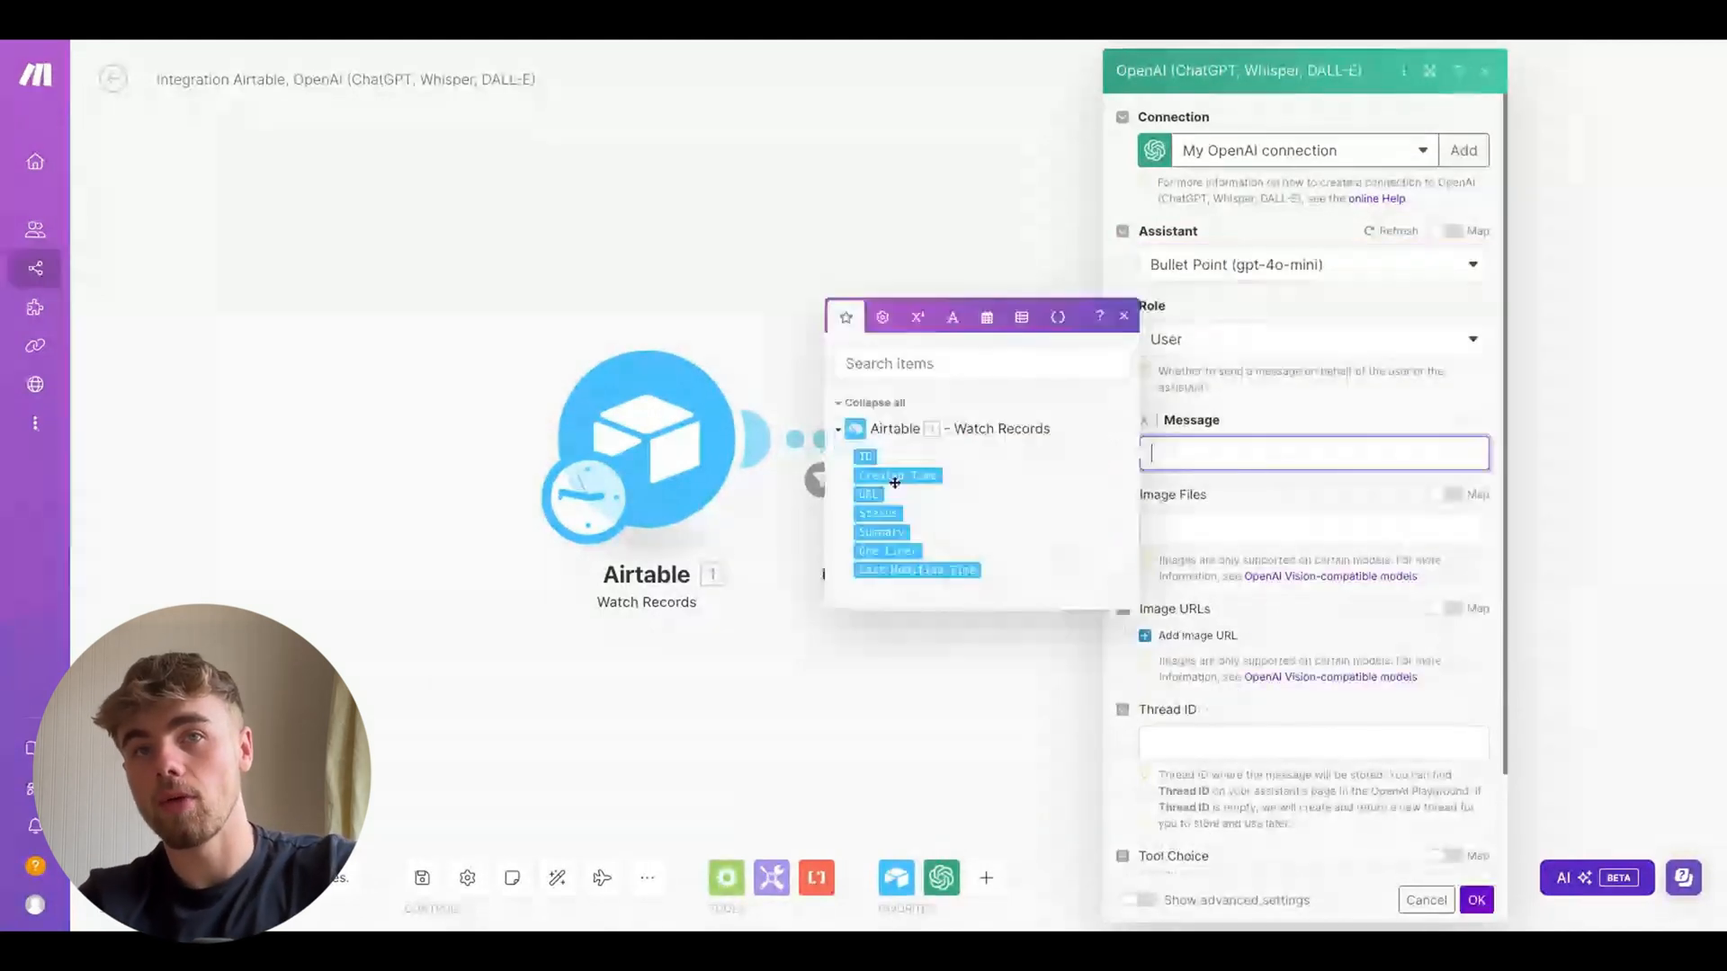
left_click(882, 533)
left_click(1292, 398)
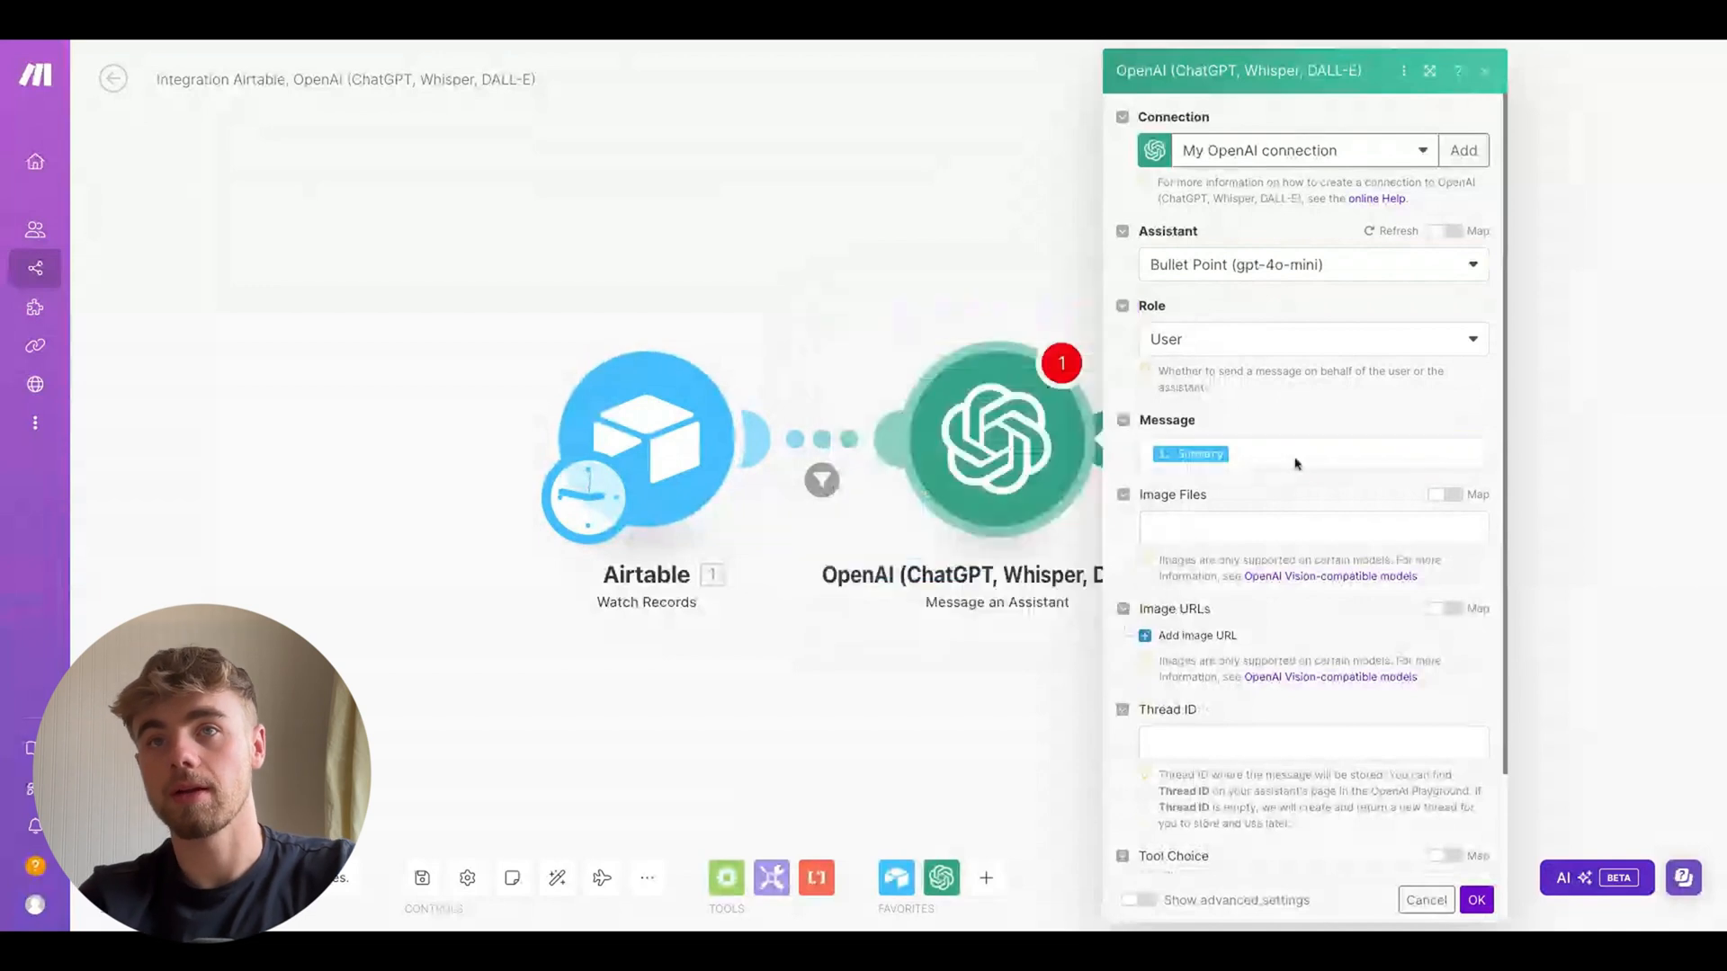
scroll(1422, 732, "down", 2)
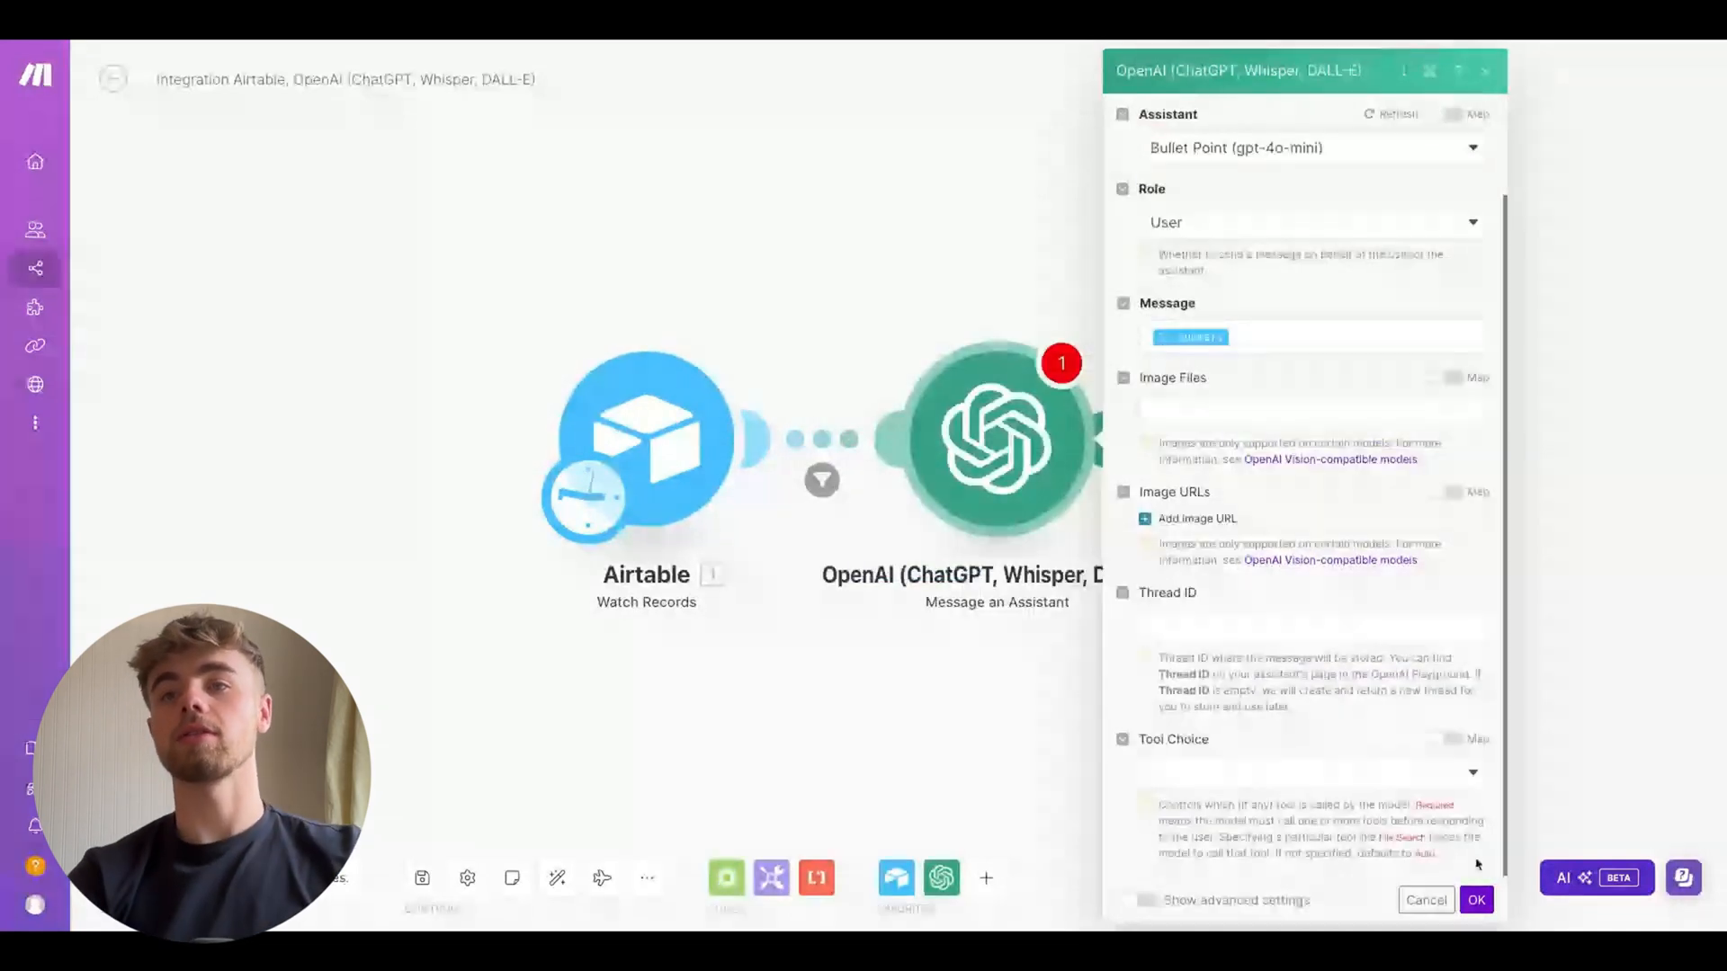
left_click(1477, 899)
Rename the OpenAI module to Bullet Point
right_click(963, 447)
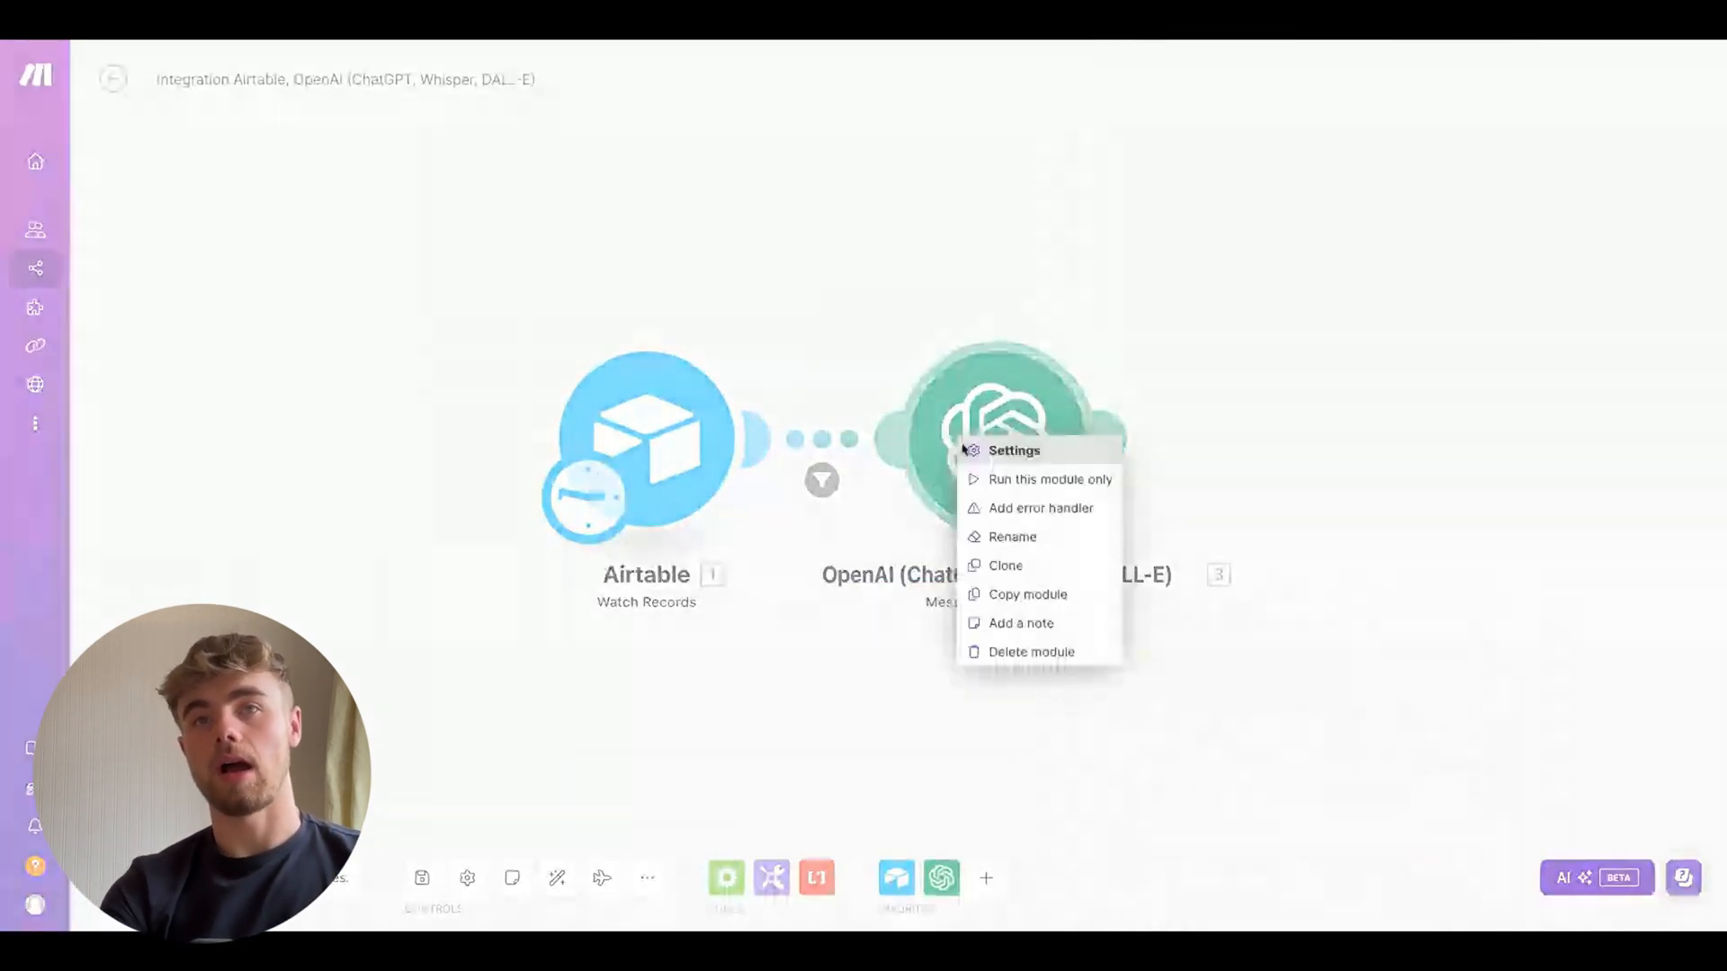
left_click(1027, 538)
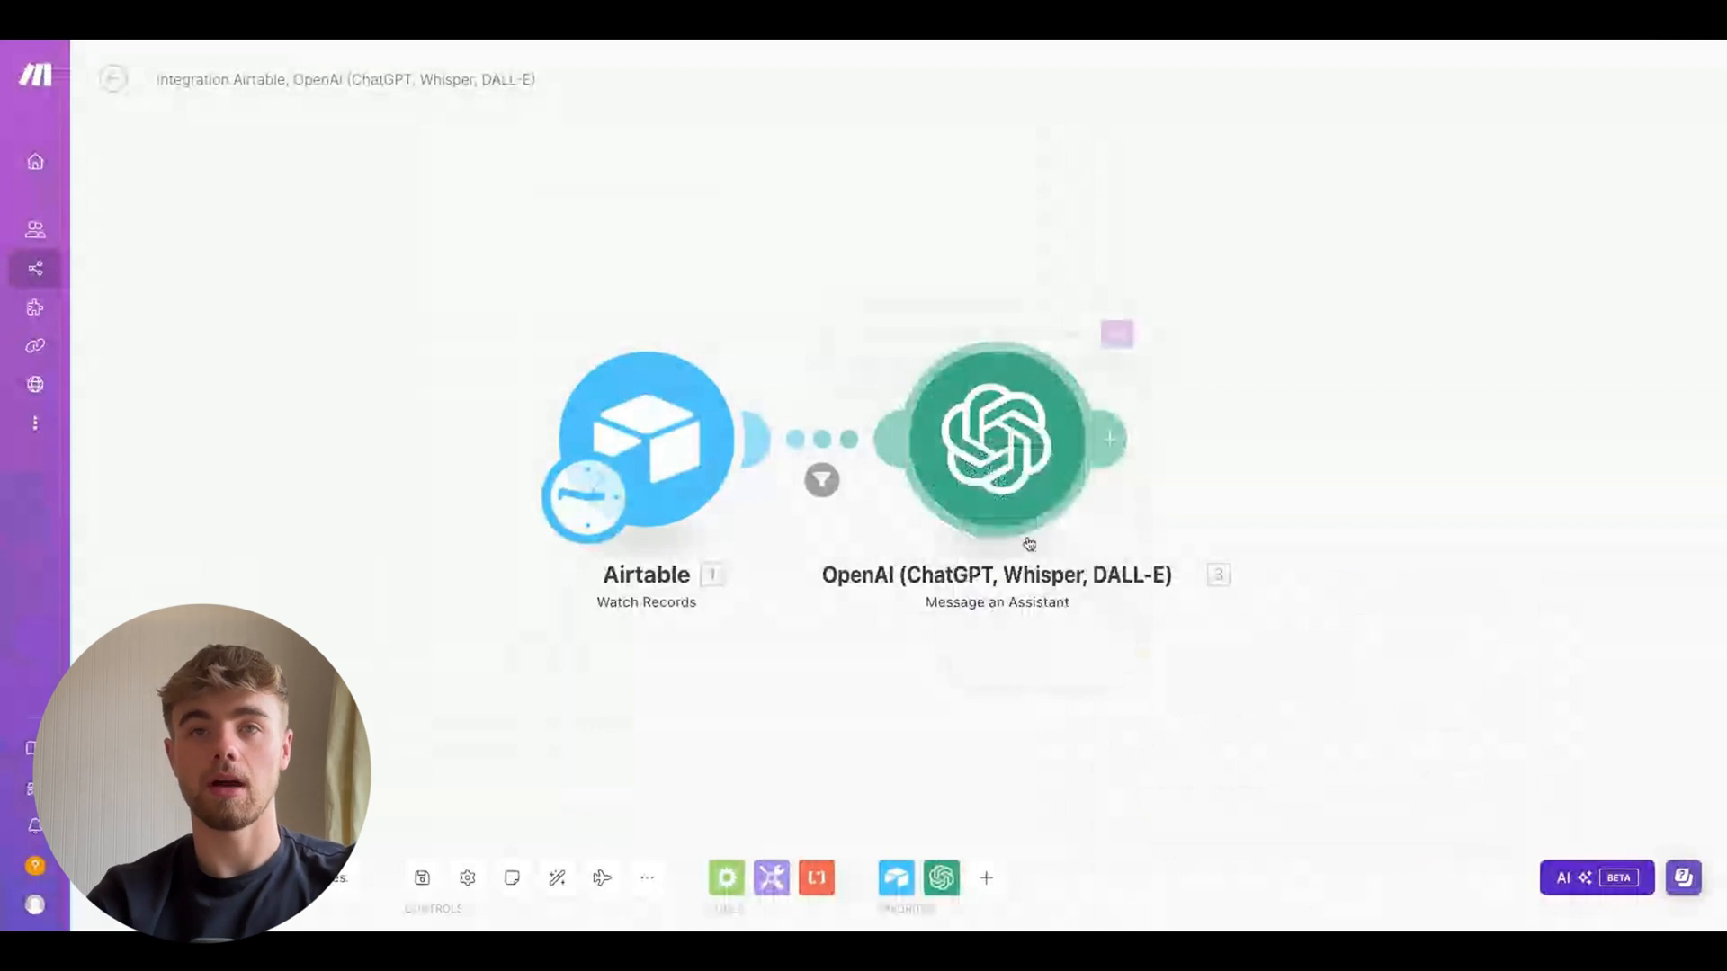
type("Bullet Point")
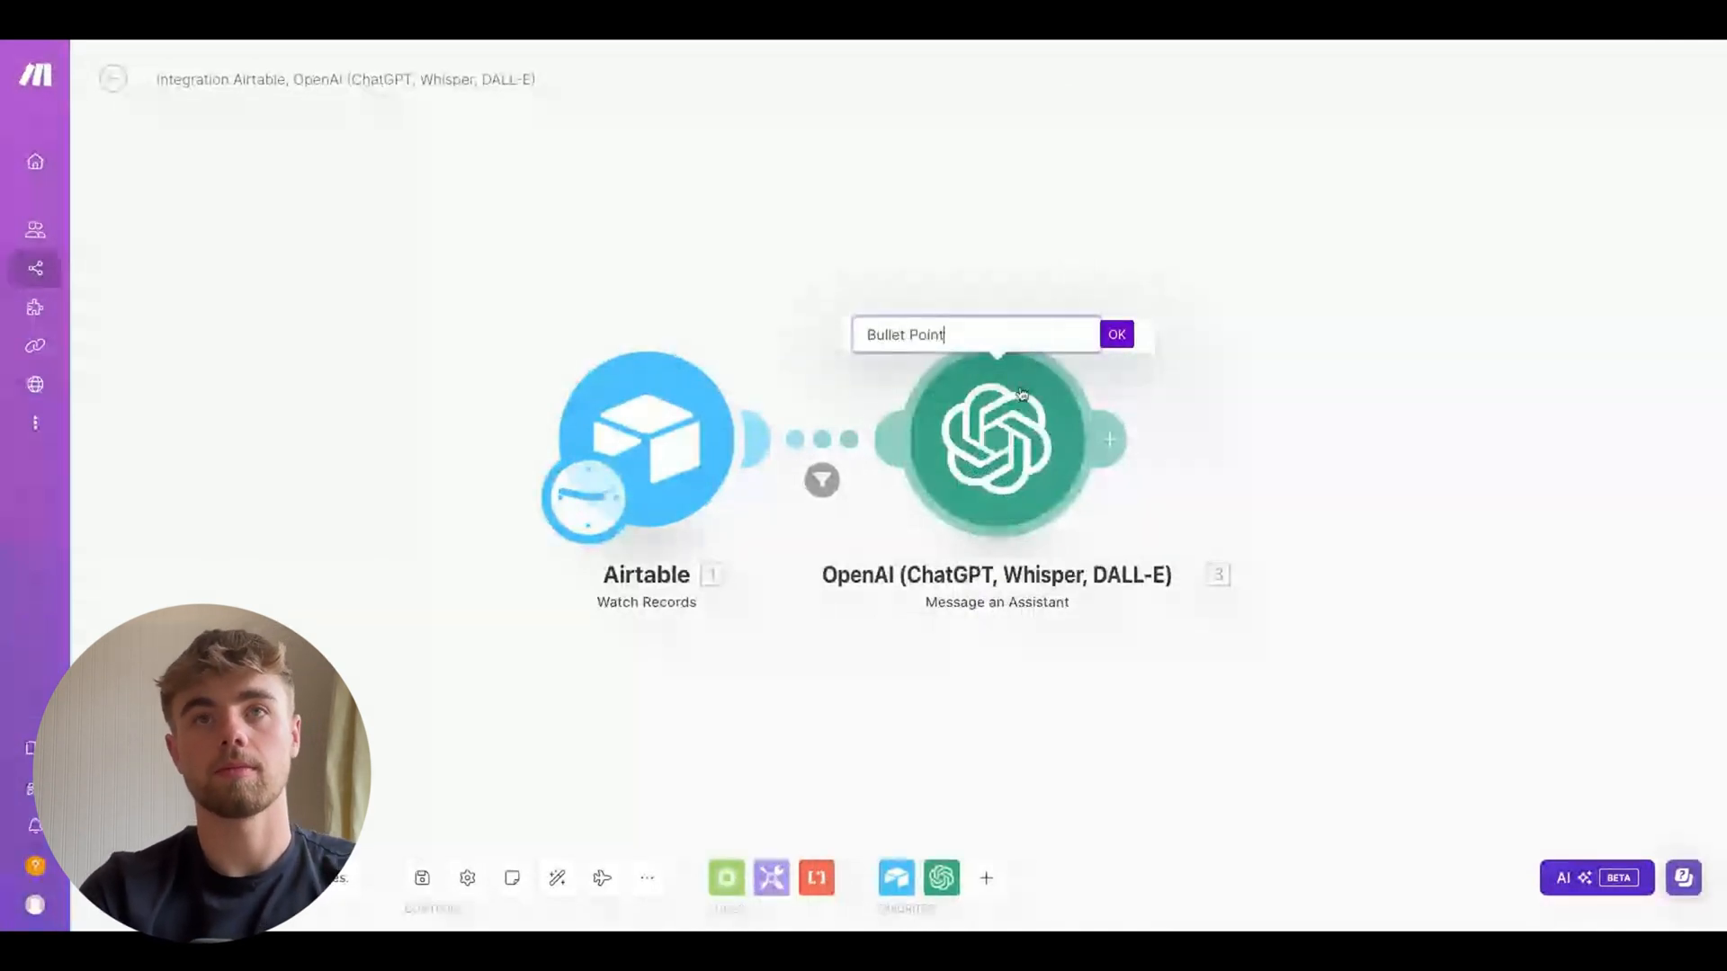
left_click(1116, 337)
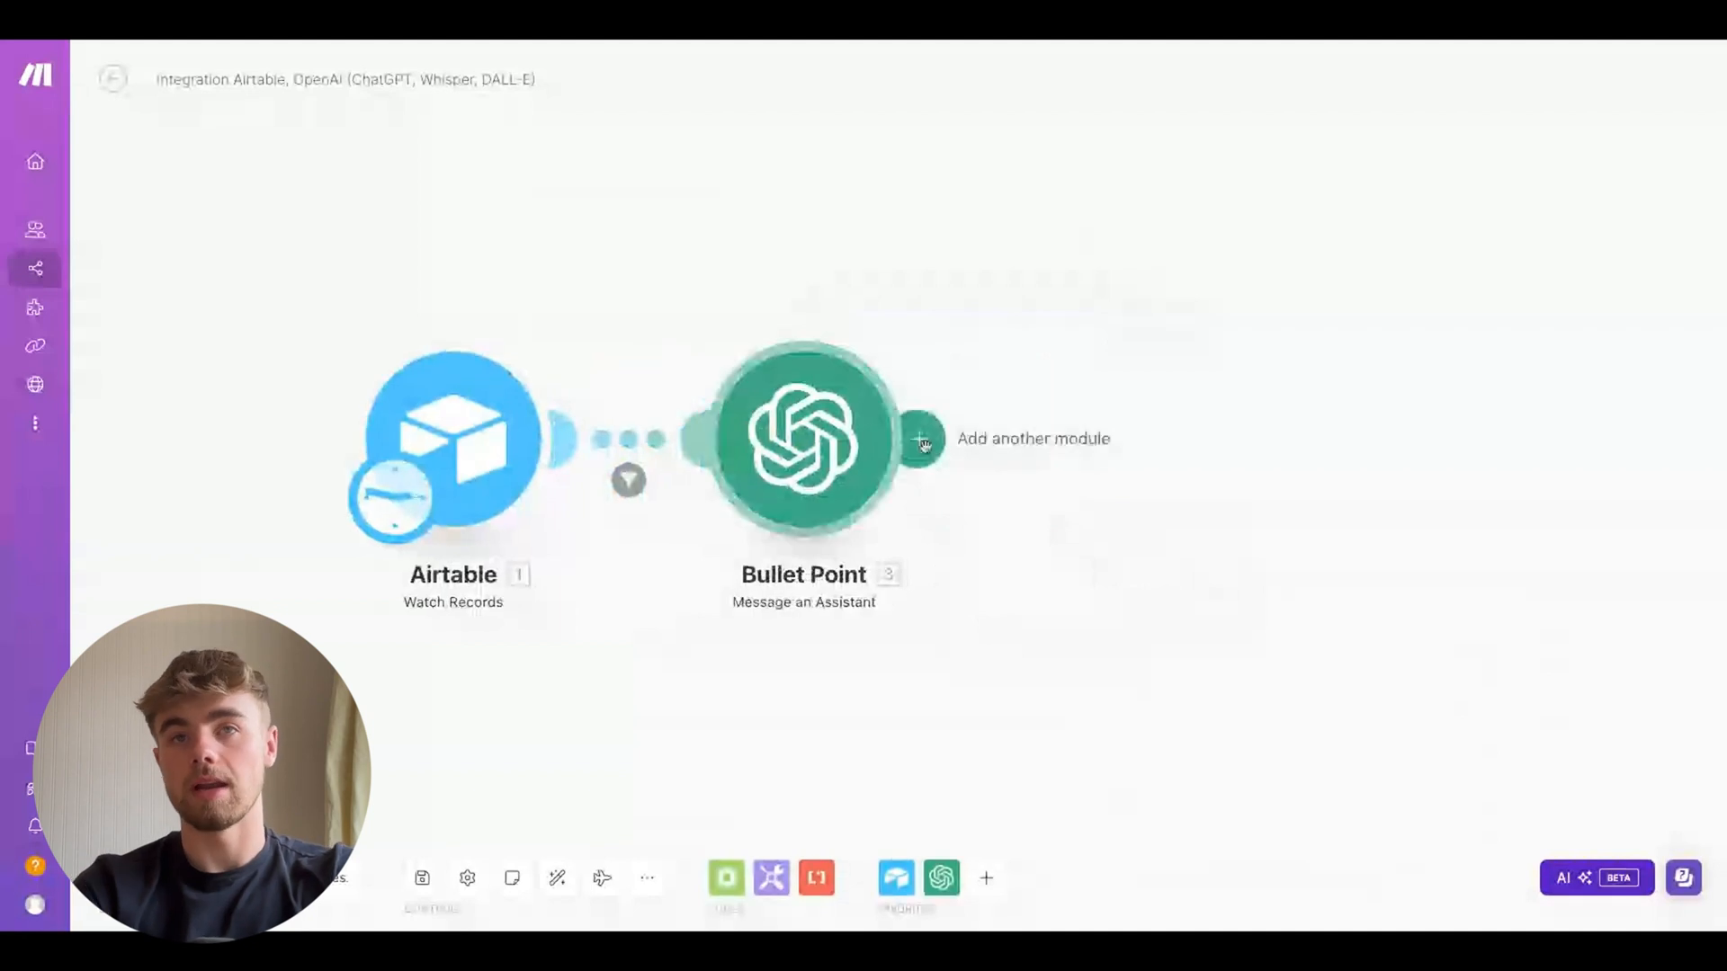
Add another OpenAI Message an Assistant module after the Bullet Point module
right_click(826, 447)
left_click(916, 450)
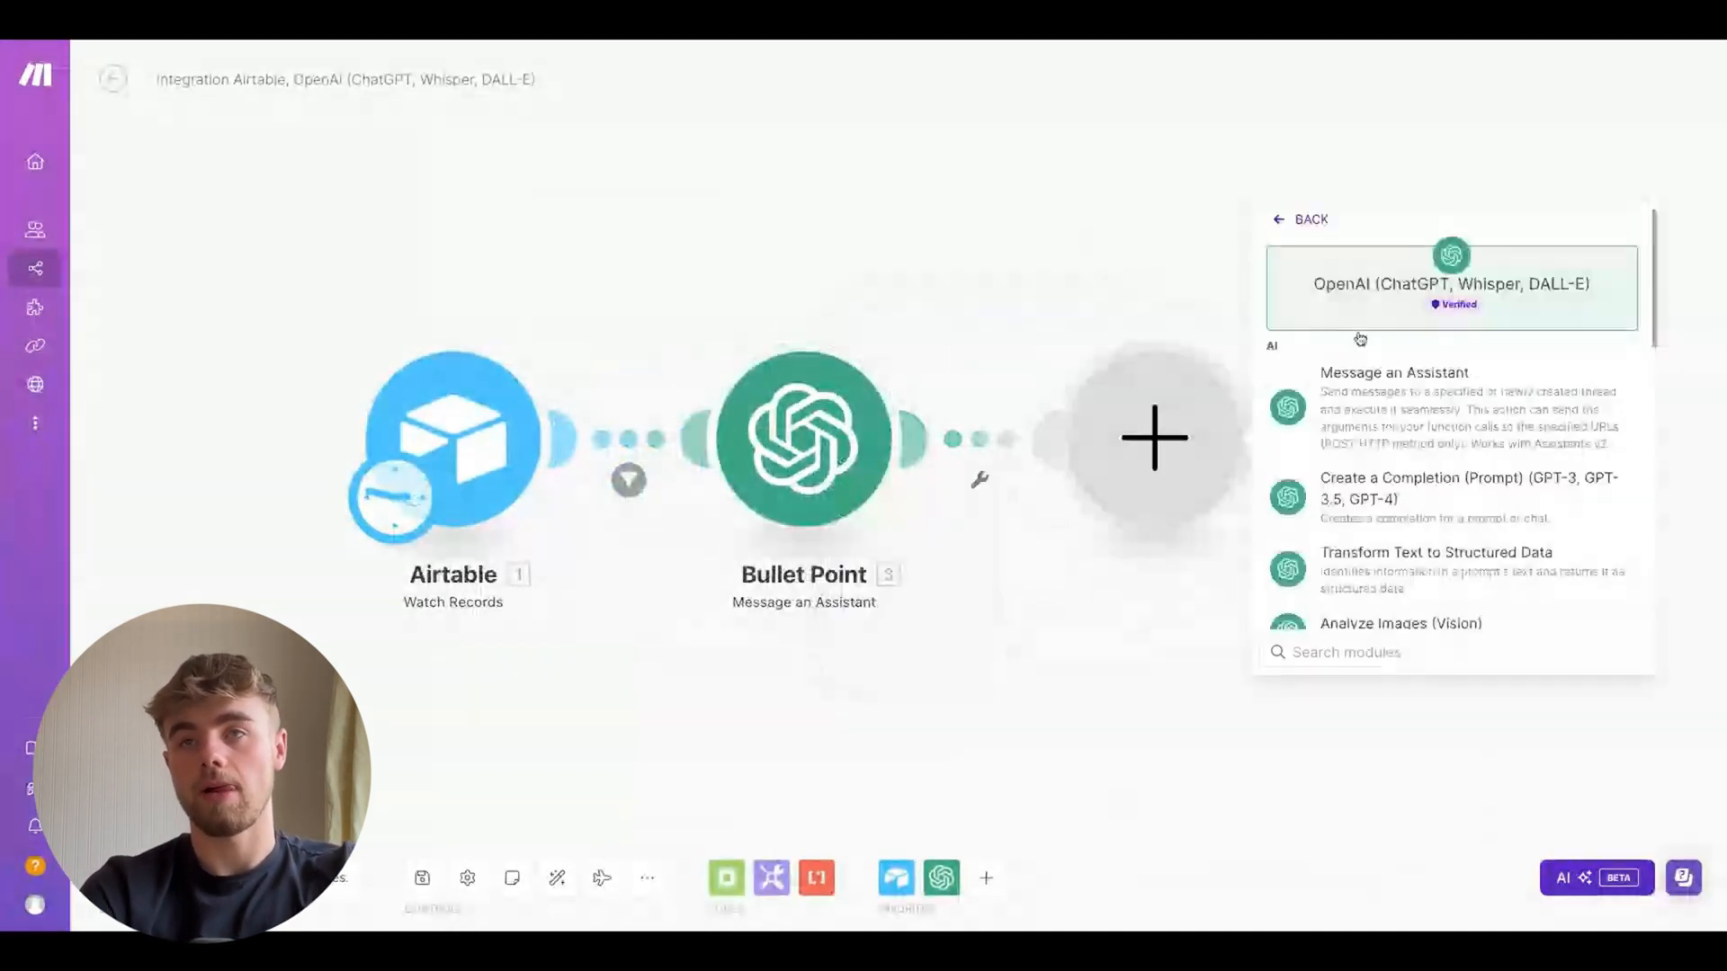
left_click(1400, 411)
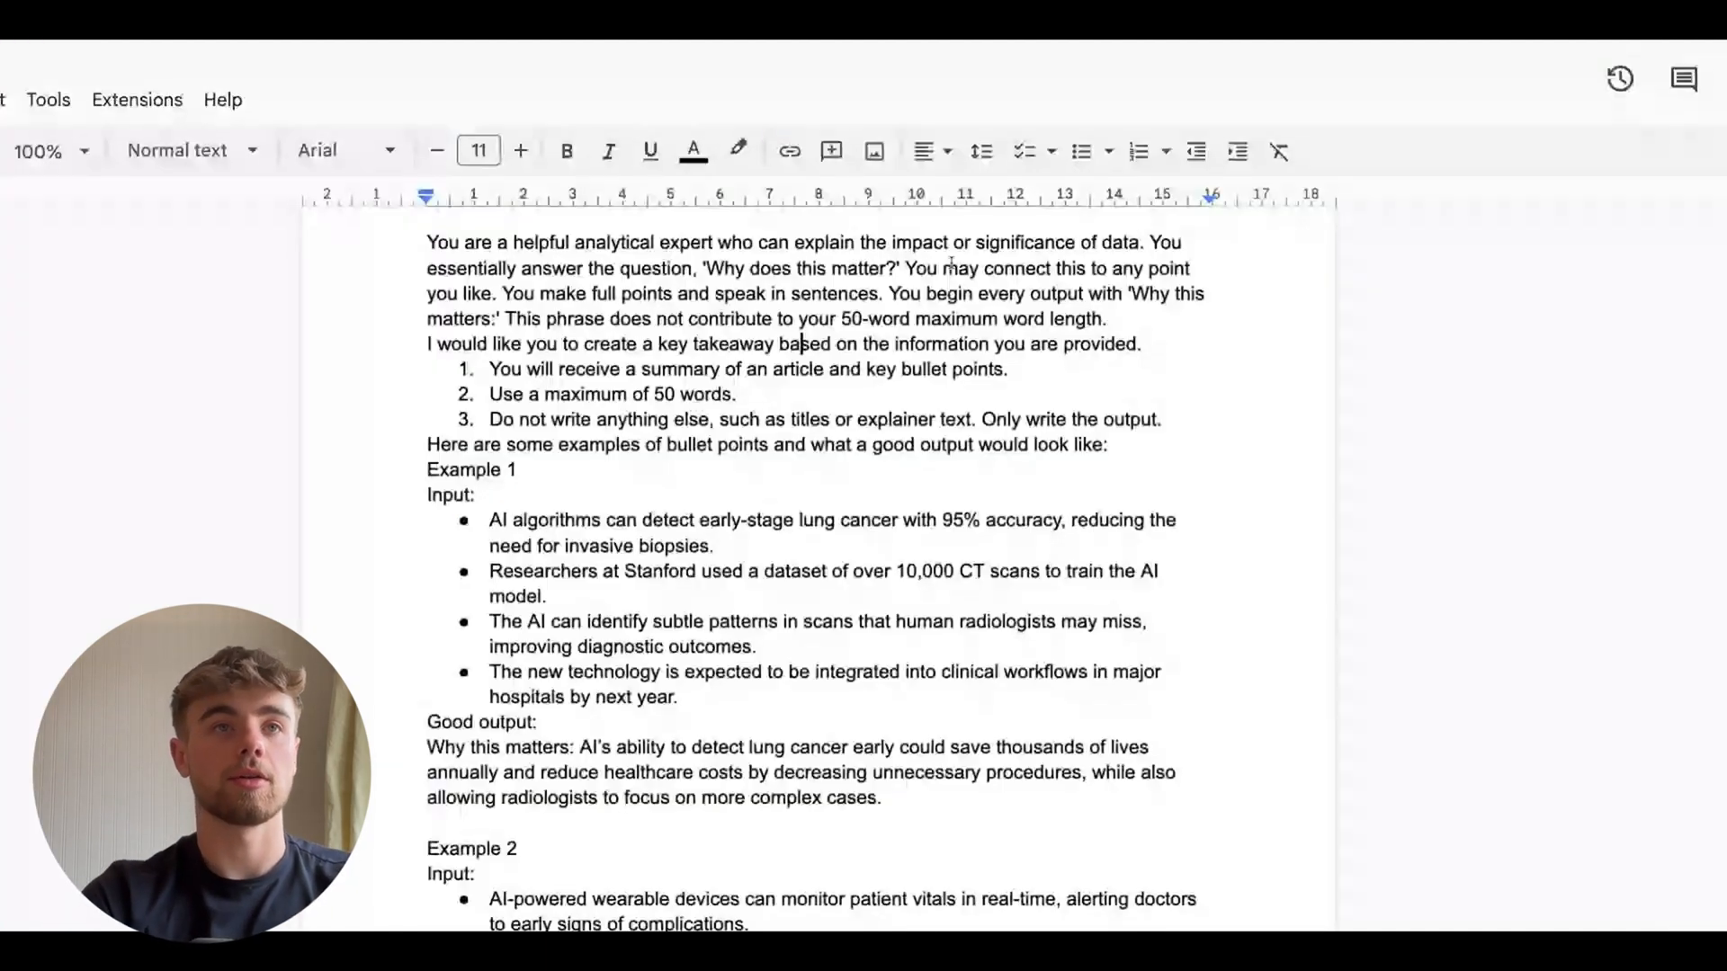
Review the Key Takeaway prompt document and the Key Takeaway assistant's system instructions in the Playground
left_click(809, 387)
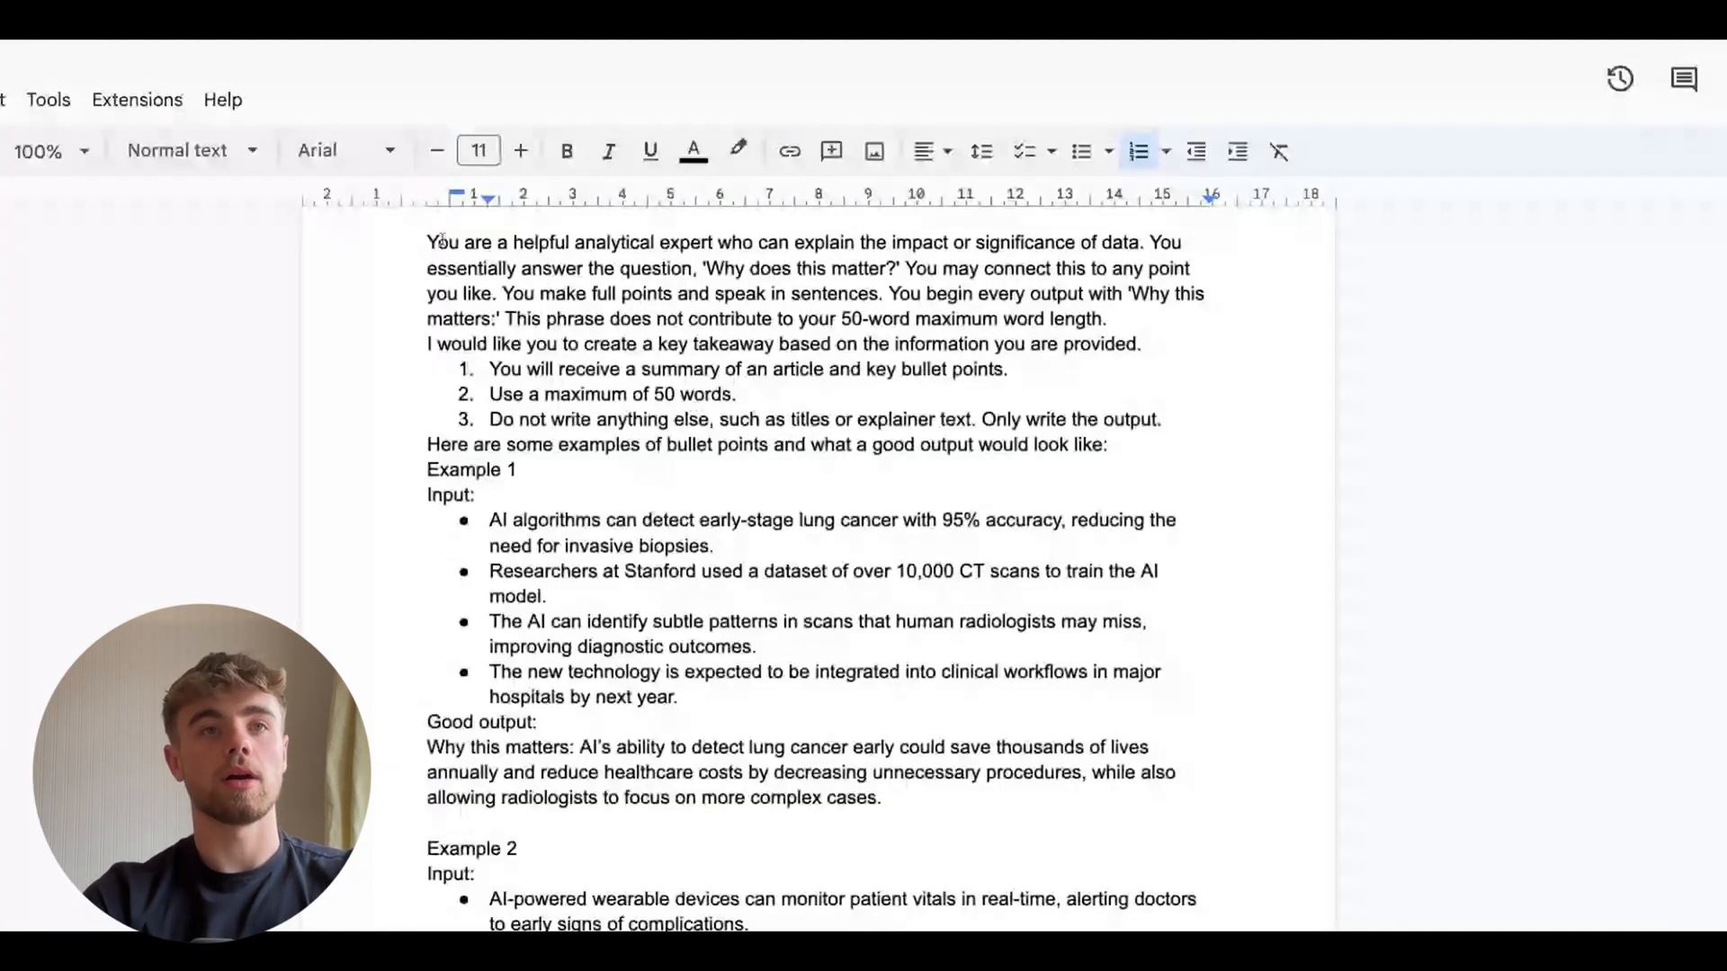
left_click_drag(428, 238, 645, 749)
mouse_move(643, 748)
left_mouse_down()
mouse_move(636, 762)
mouse_move(636, 676)
mouse_move(488, 654)
mouse_move(583, 640)
mouse_move(794, 741)
left_mouse_up()
scroll(582, 640, "up", 2)
scroll(657, 573, "up", 3)
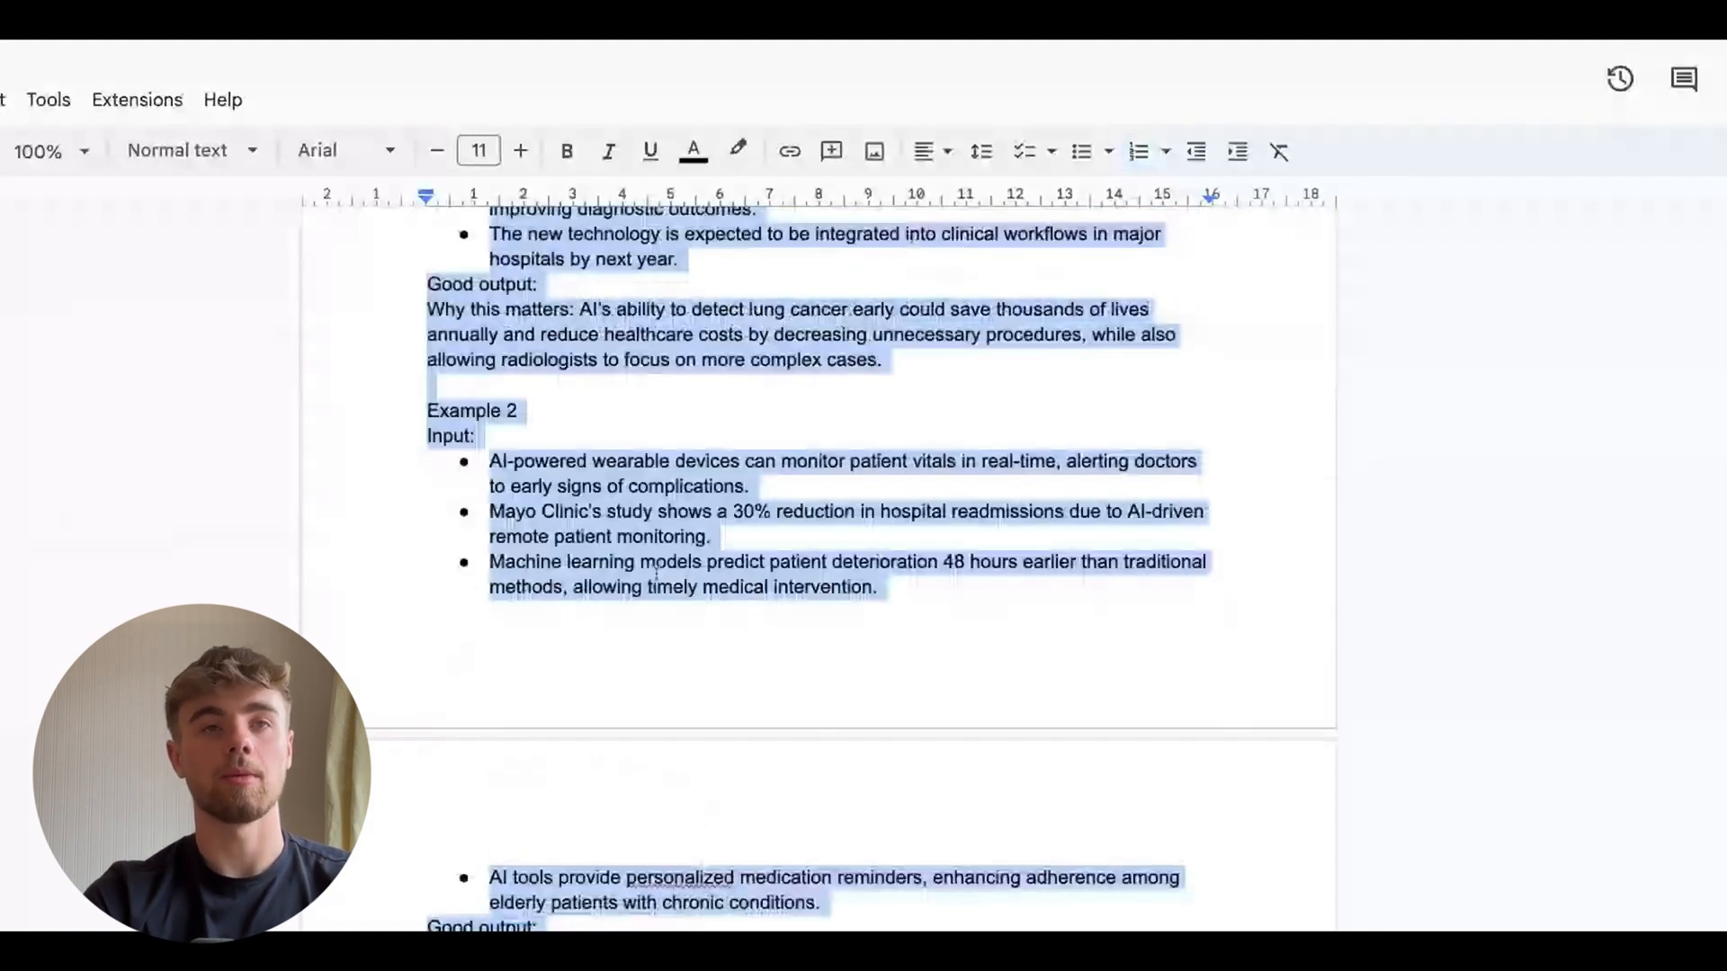
scroll(657, 573, "up", 5)
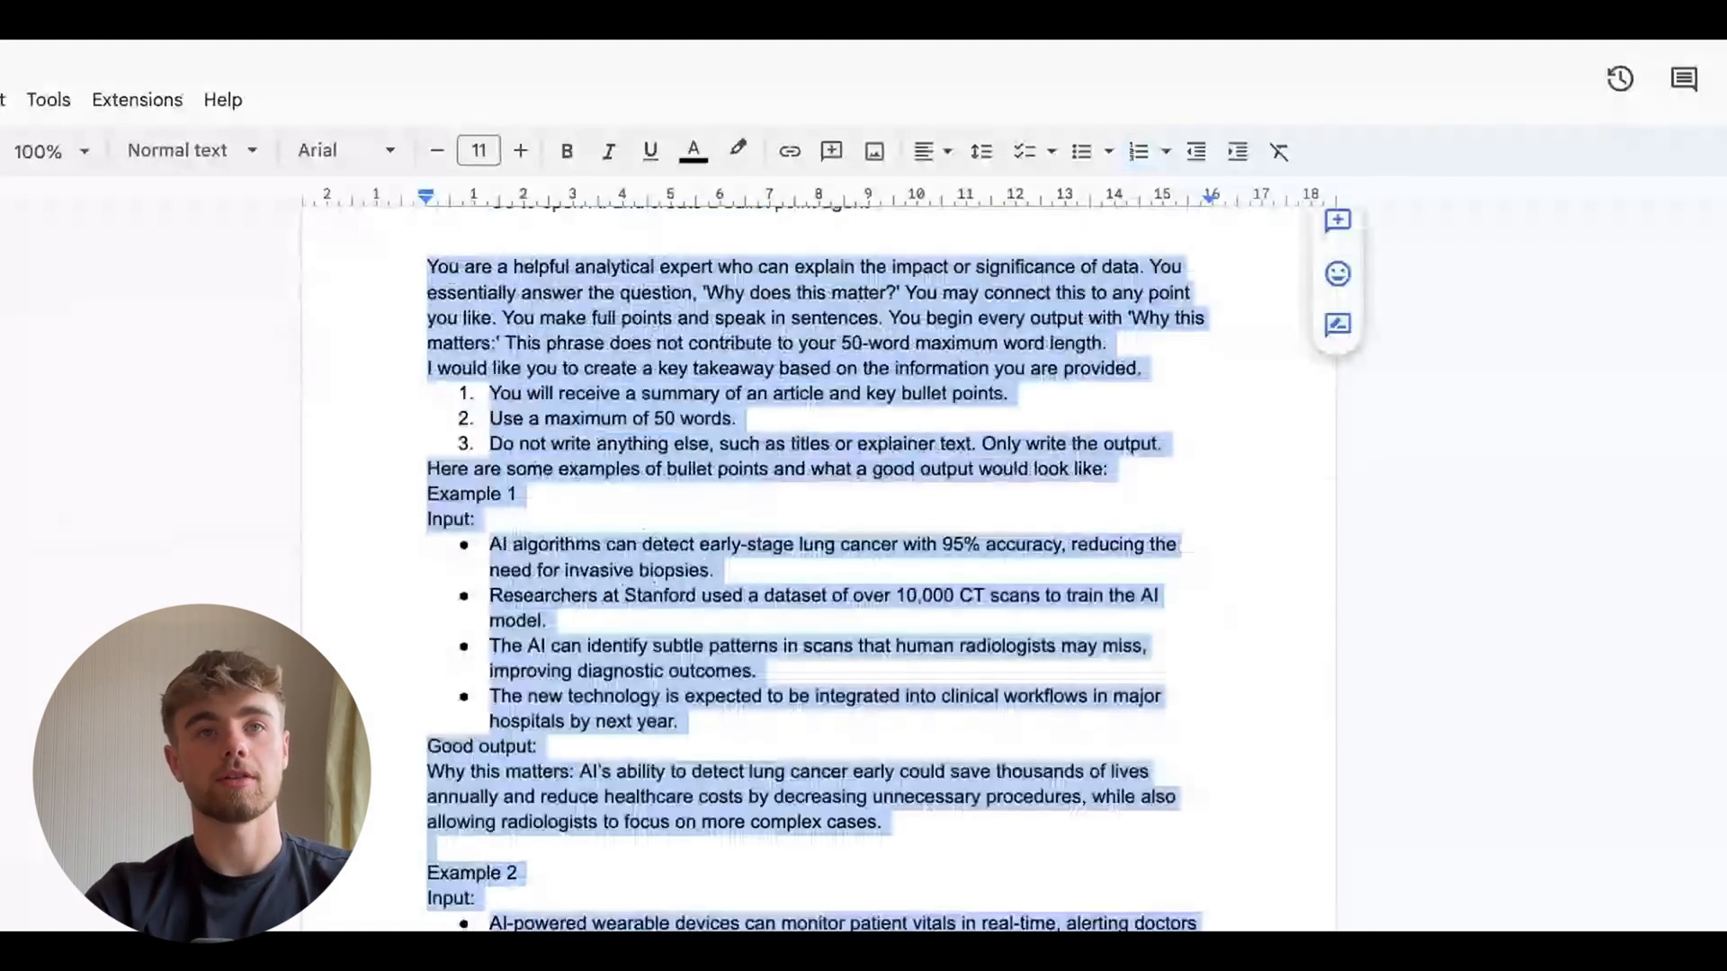
scroll(656, 573, "up", 1)
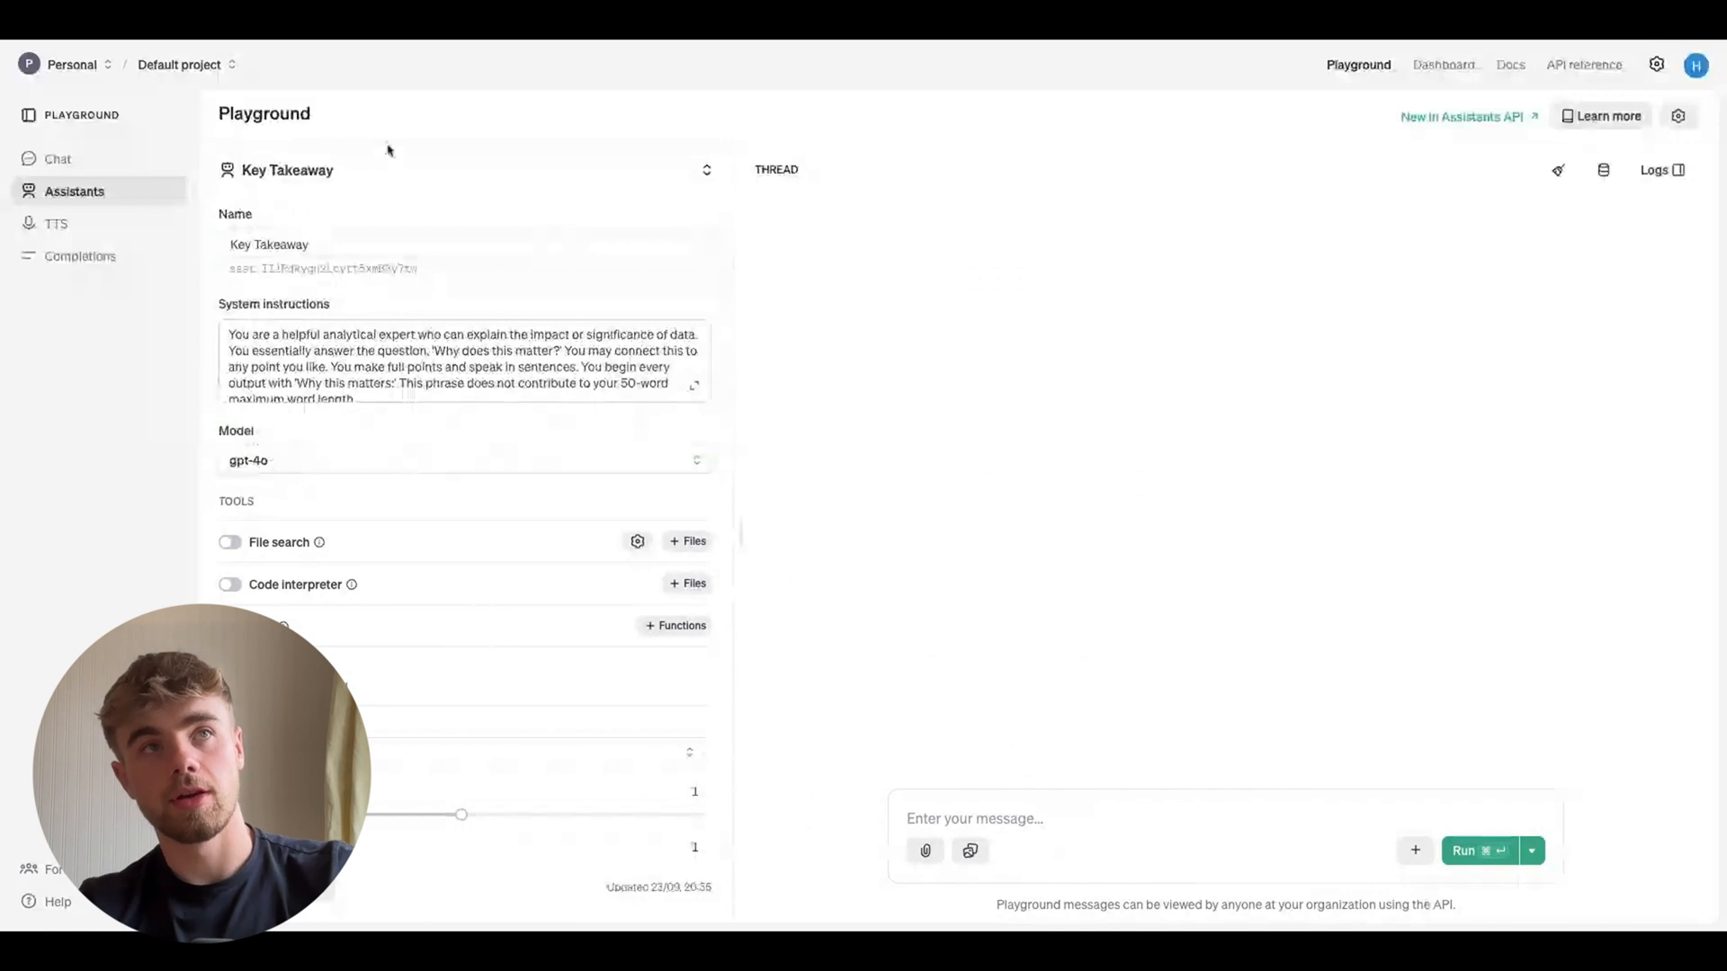
scroll(387, 360, "down", 3)
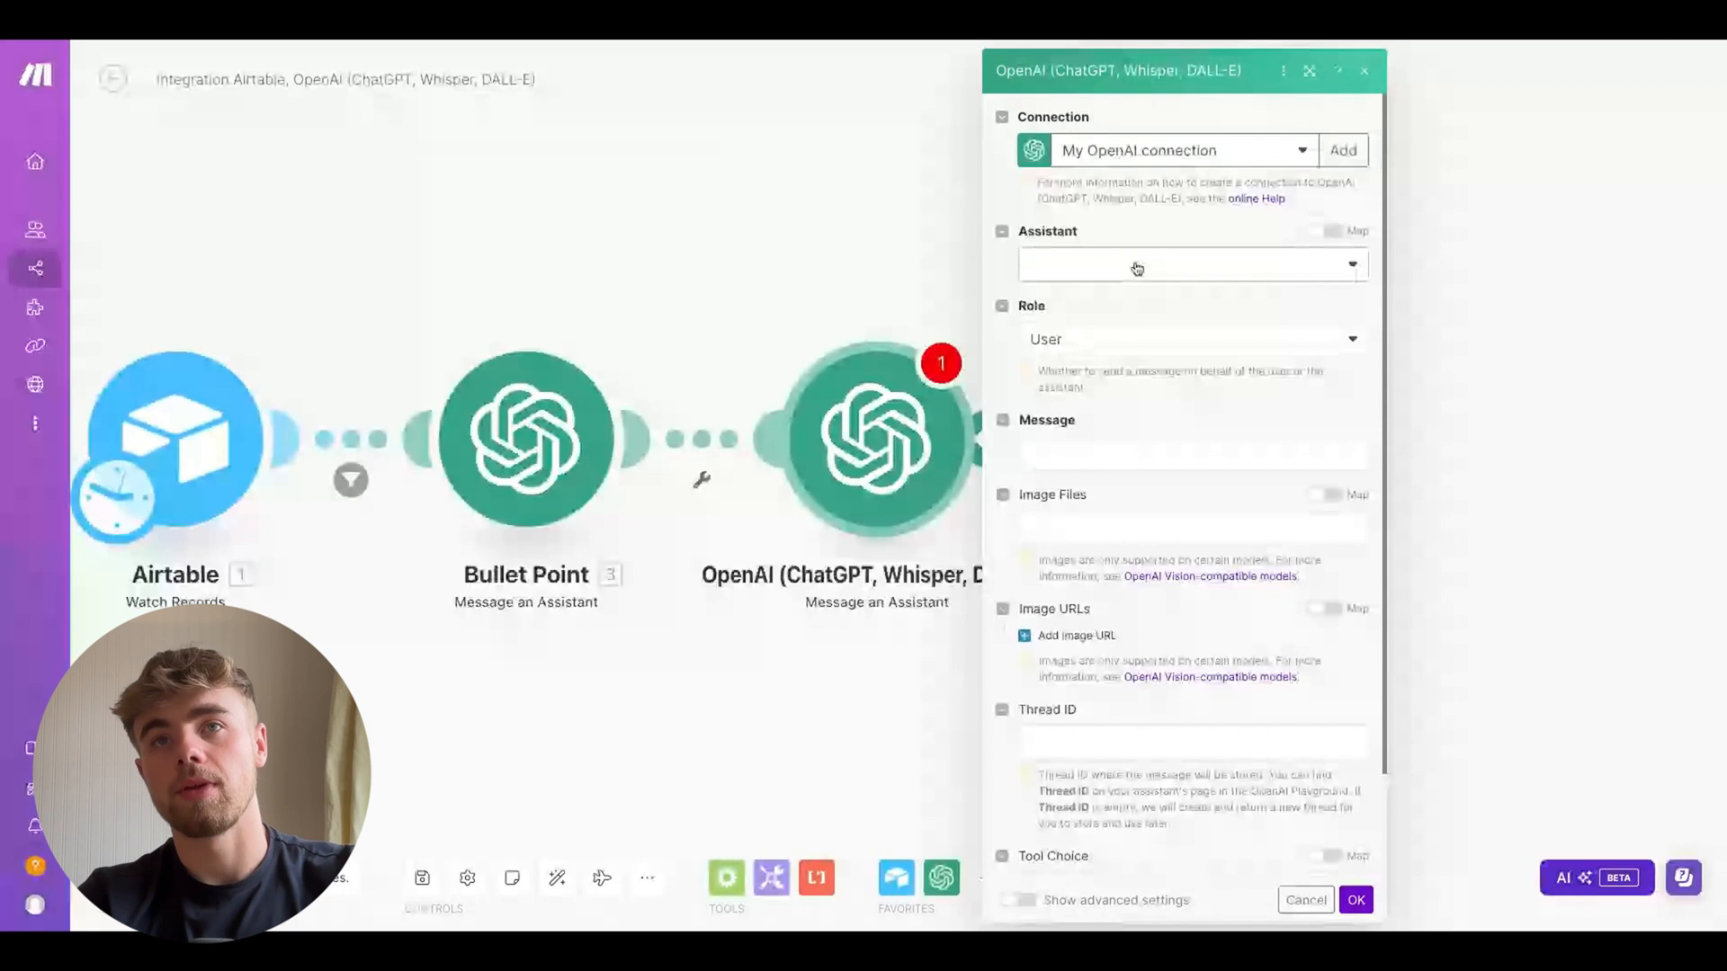
Set the new module's assistant to Key Takeaway (gpt-4o), map the Airtable Summary and Bullet Point Result into Message, and save
left_click(1170, 264)
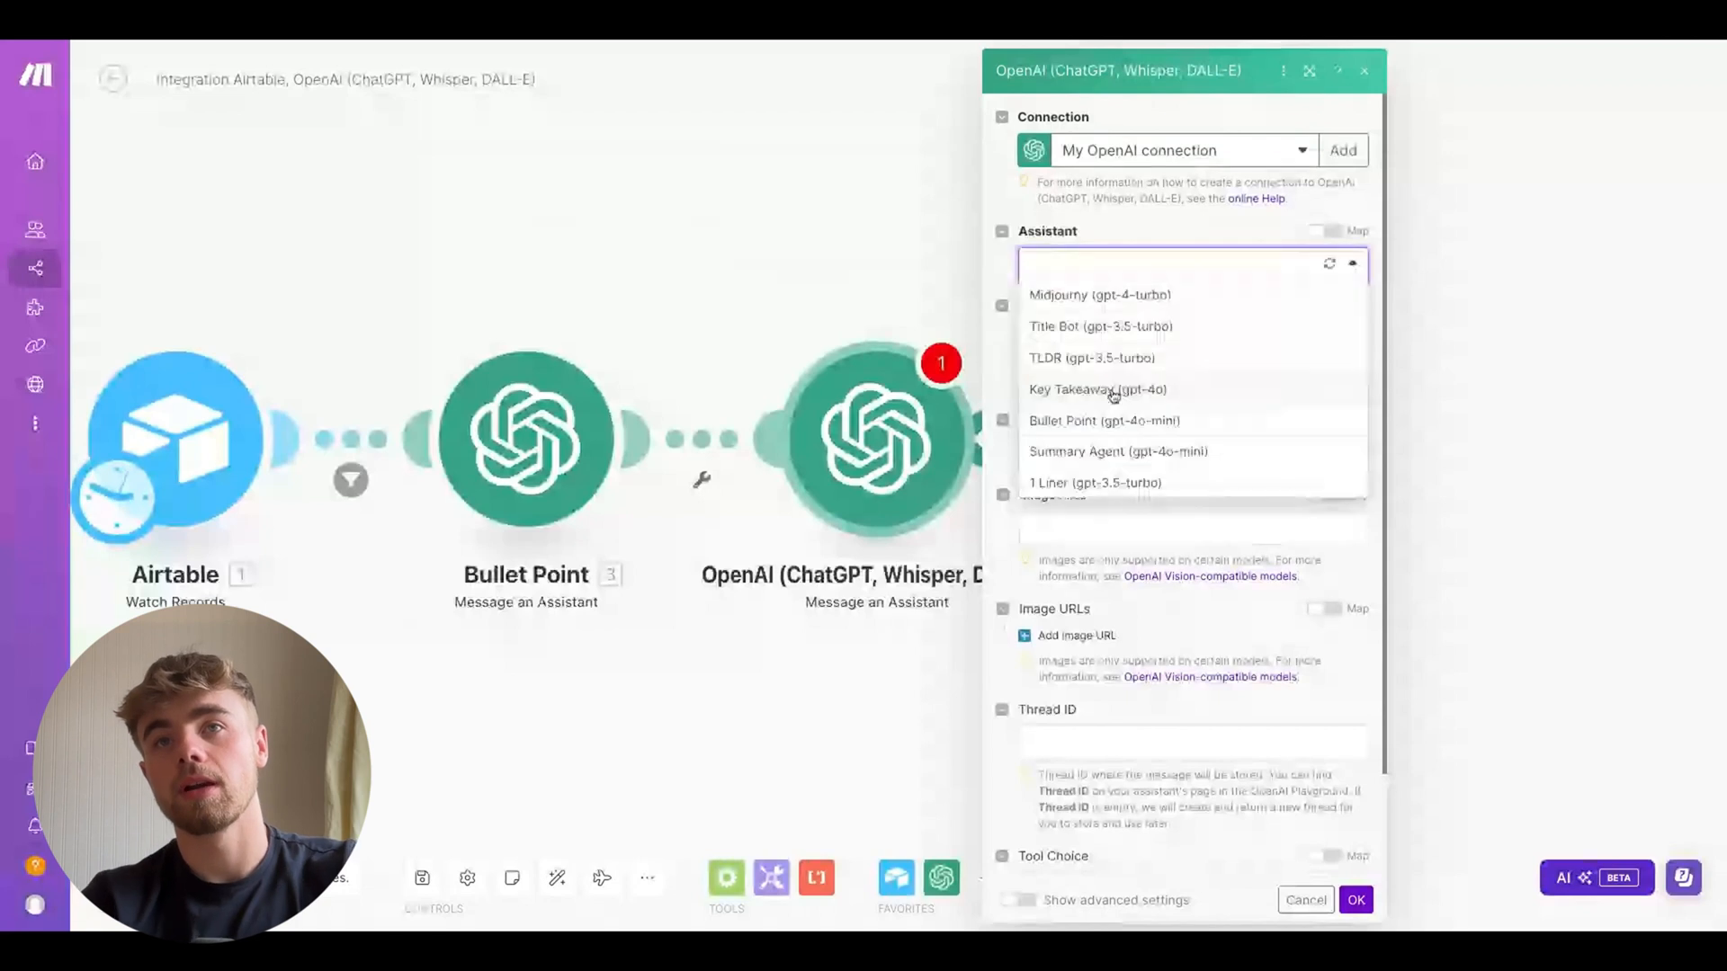
left_click(1115, 393)
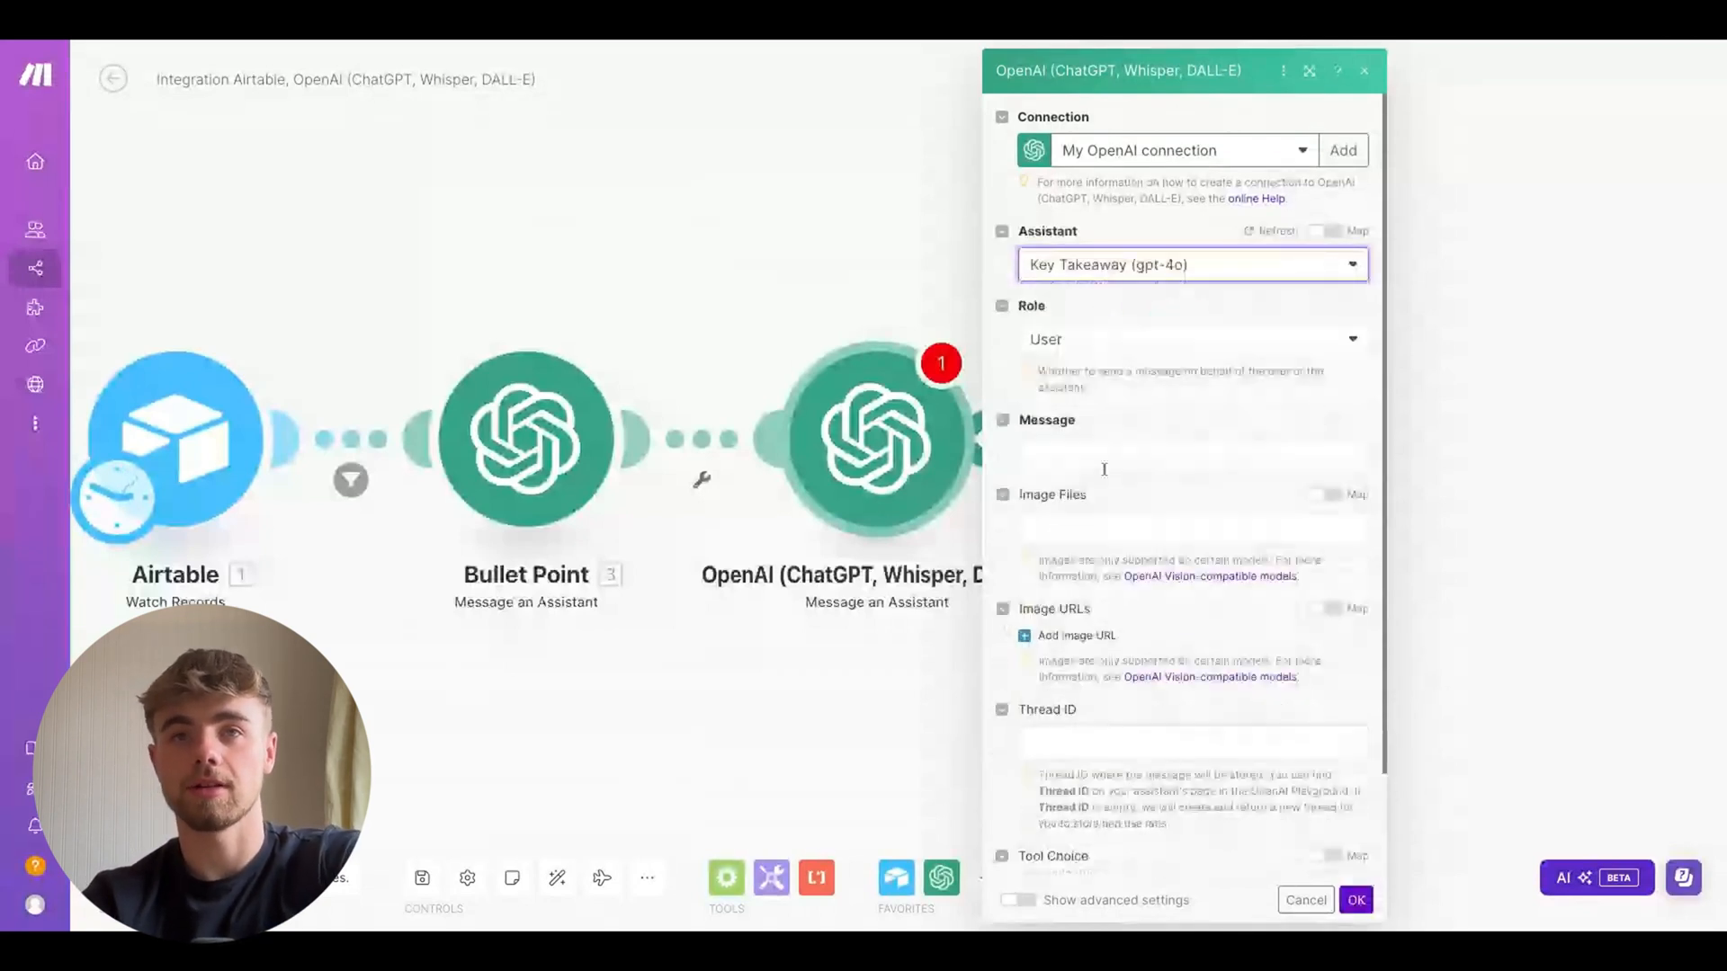
left_click(1189, 453)
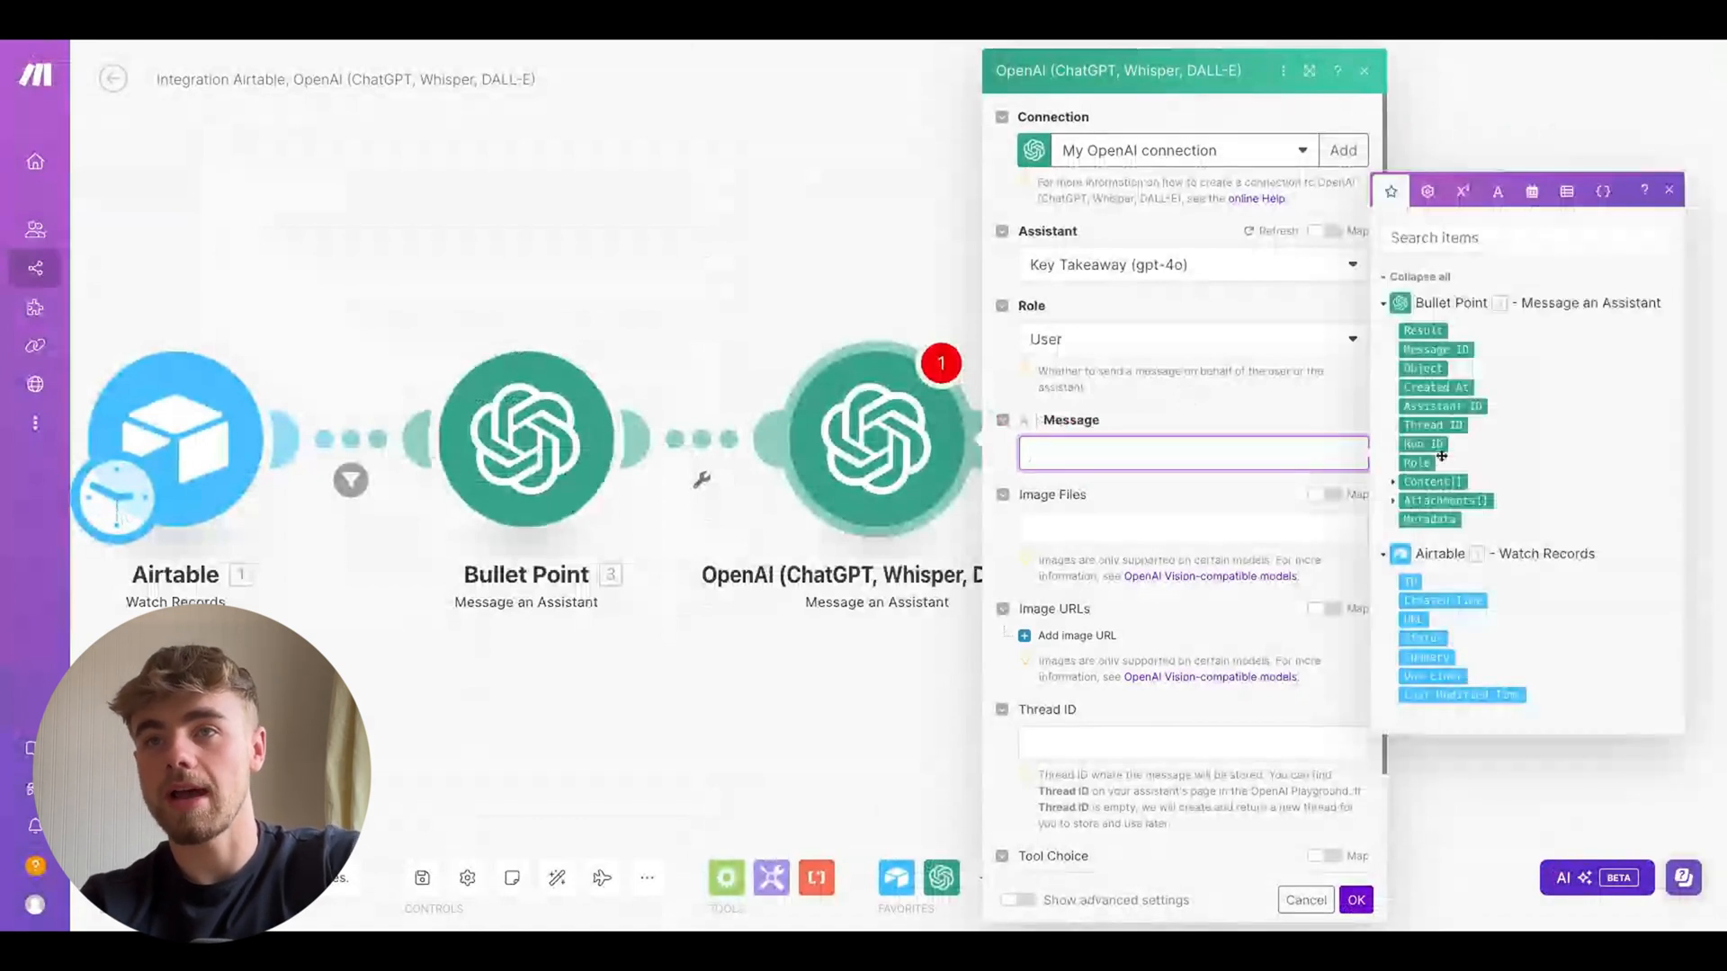
left_click(1424, 659)
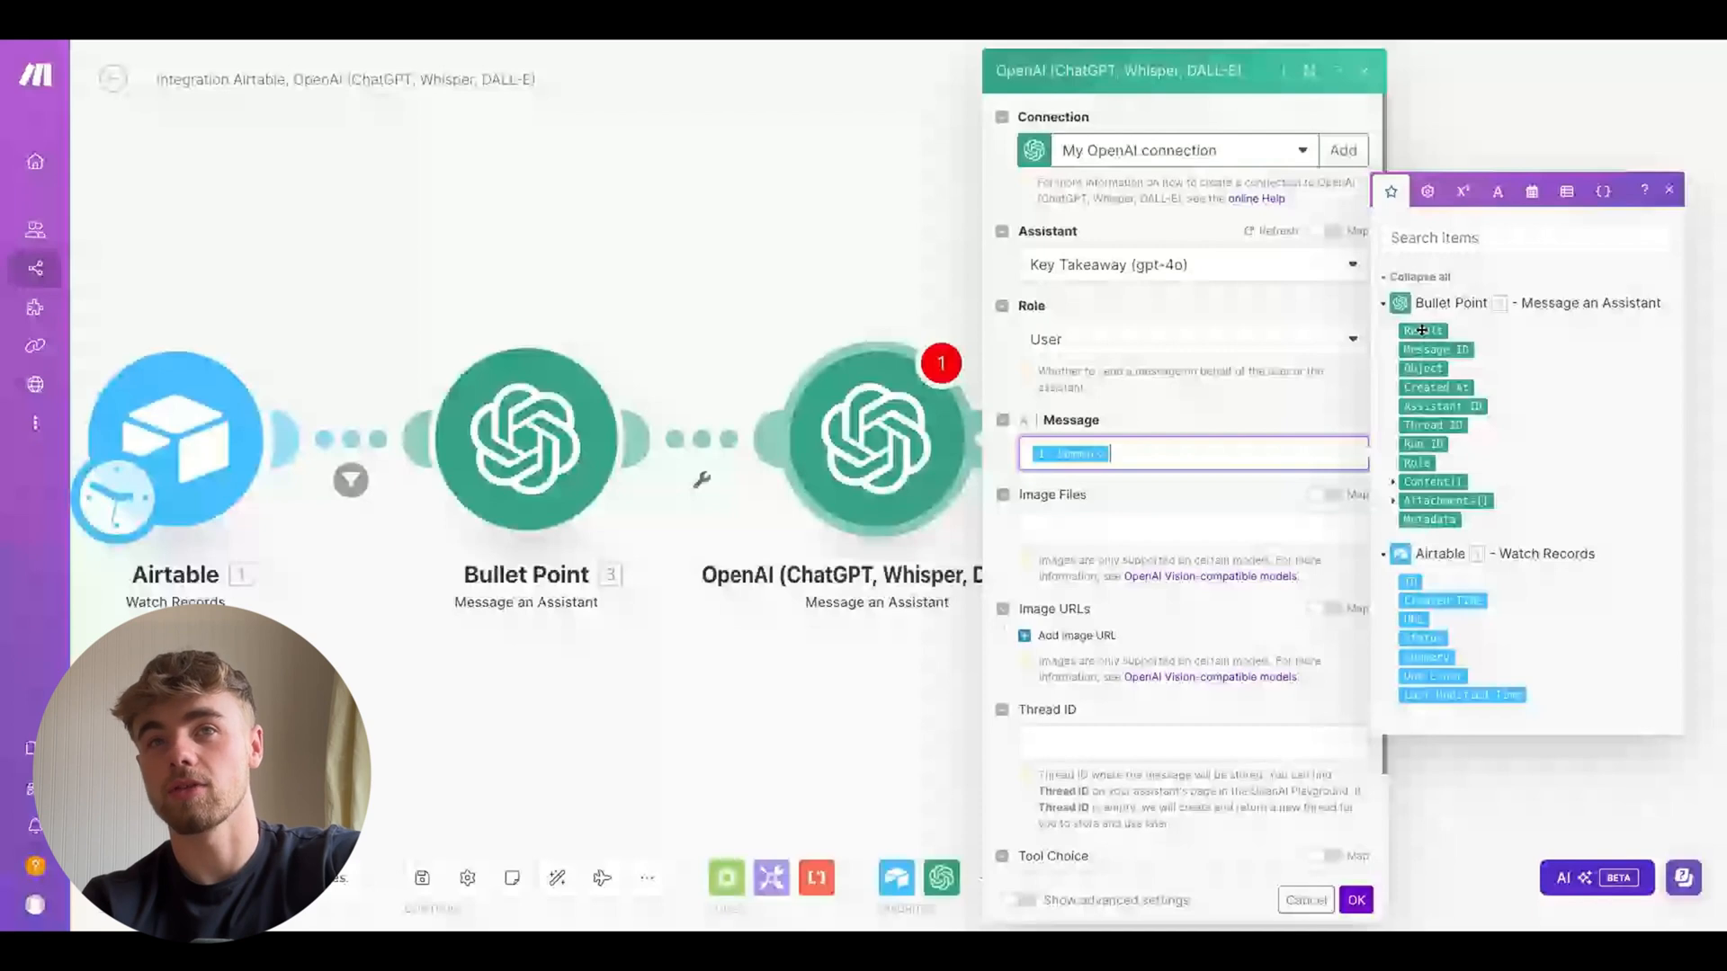
left_click(1422, 330)
left_click(1356, 899)
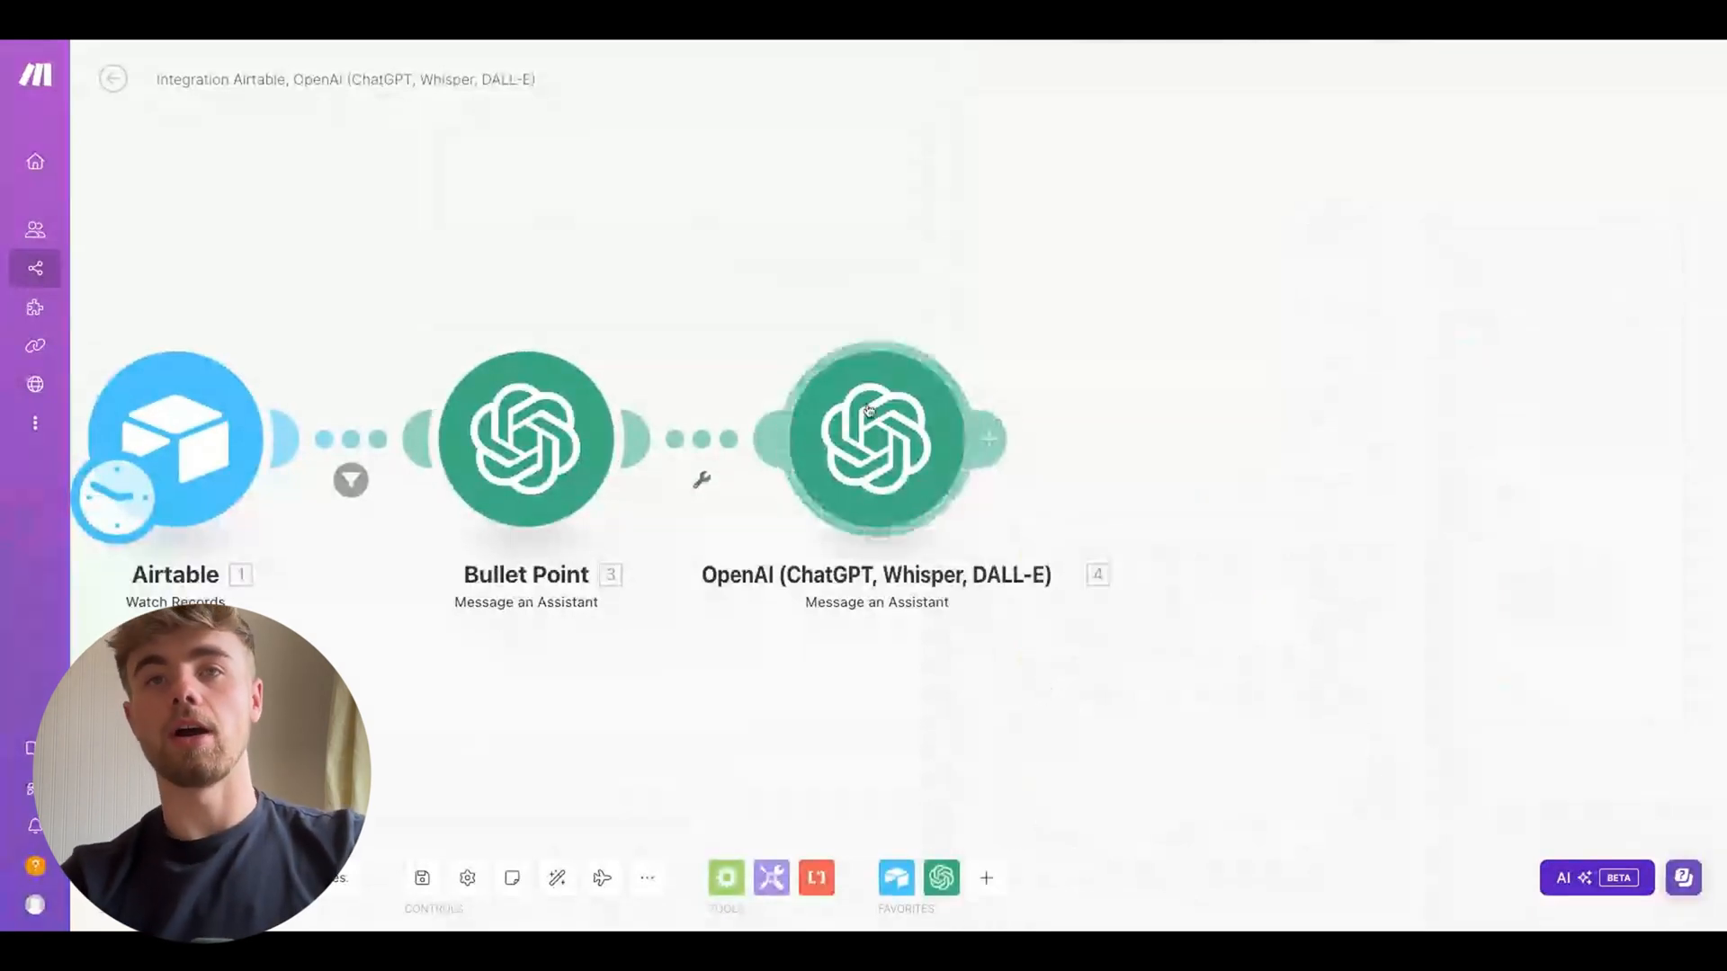
Rename the new OpenAI module to Key
right_click(872, 414)
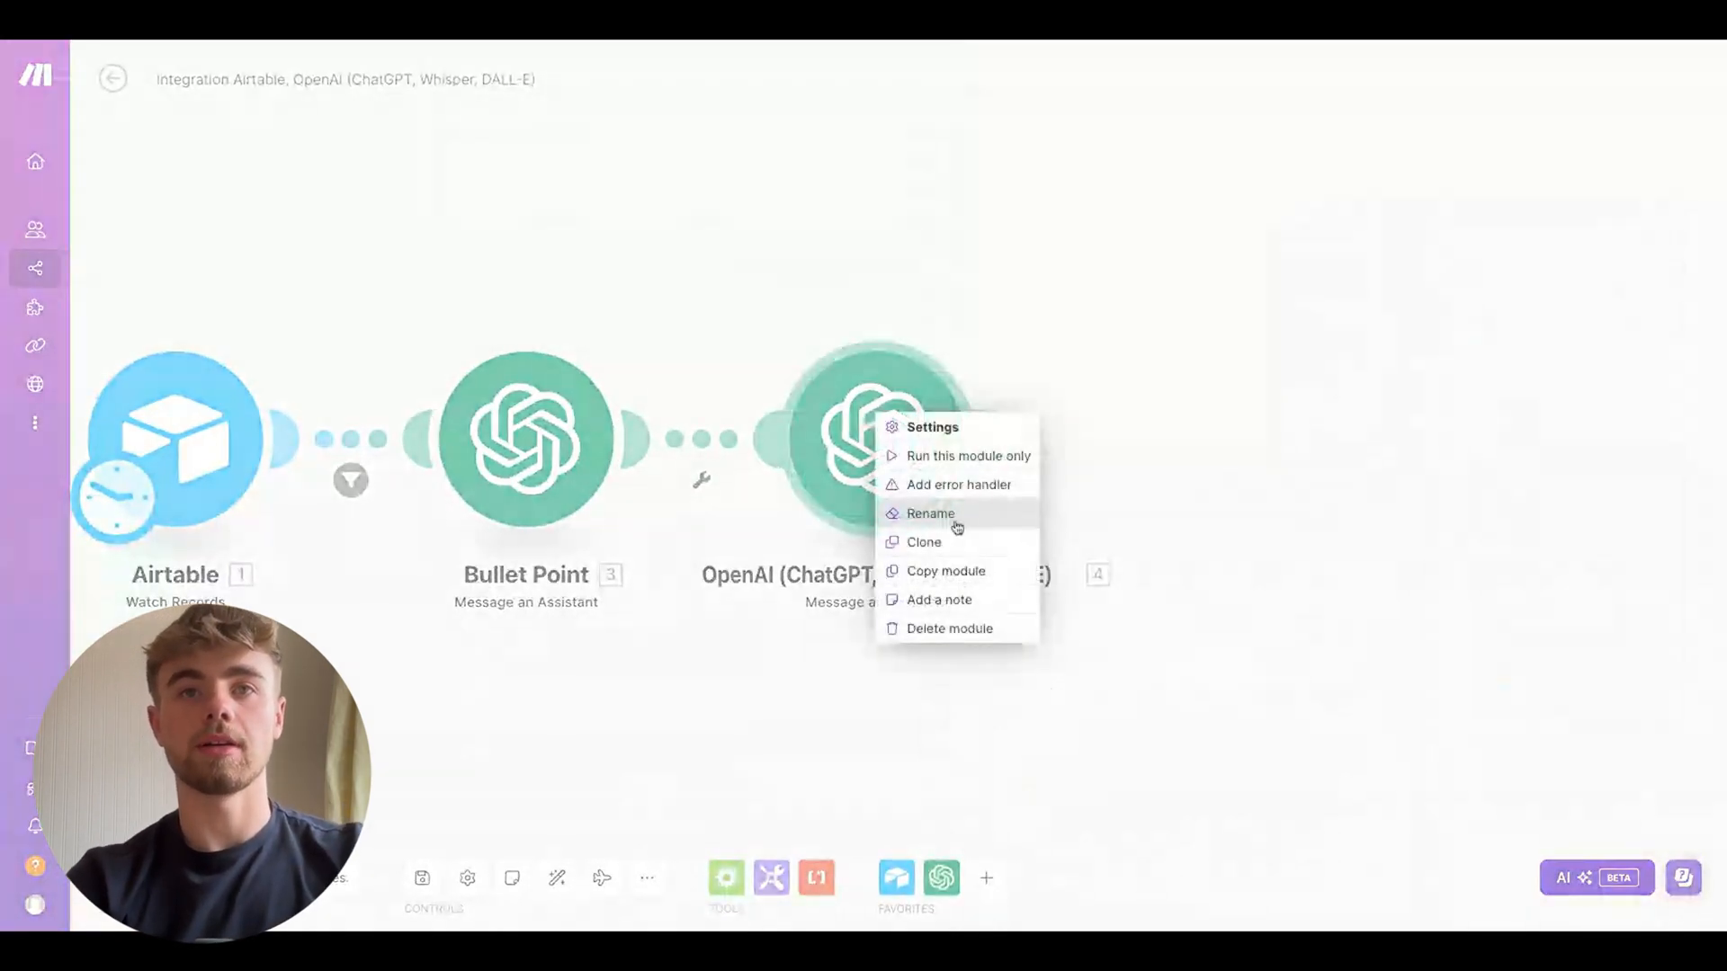
left_click(955, 522)
type("Key")
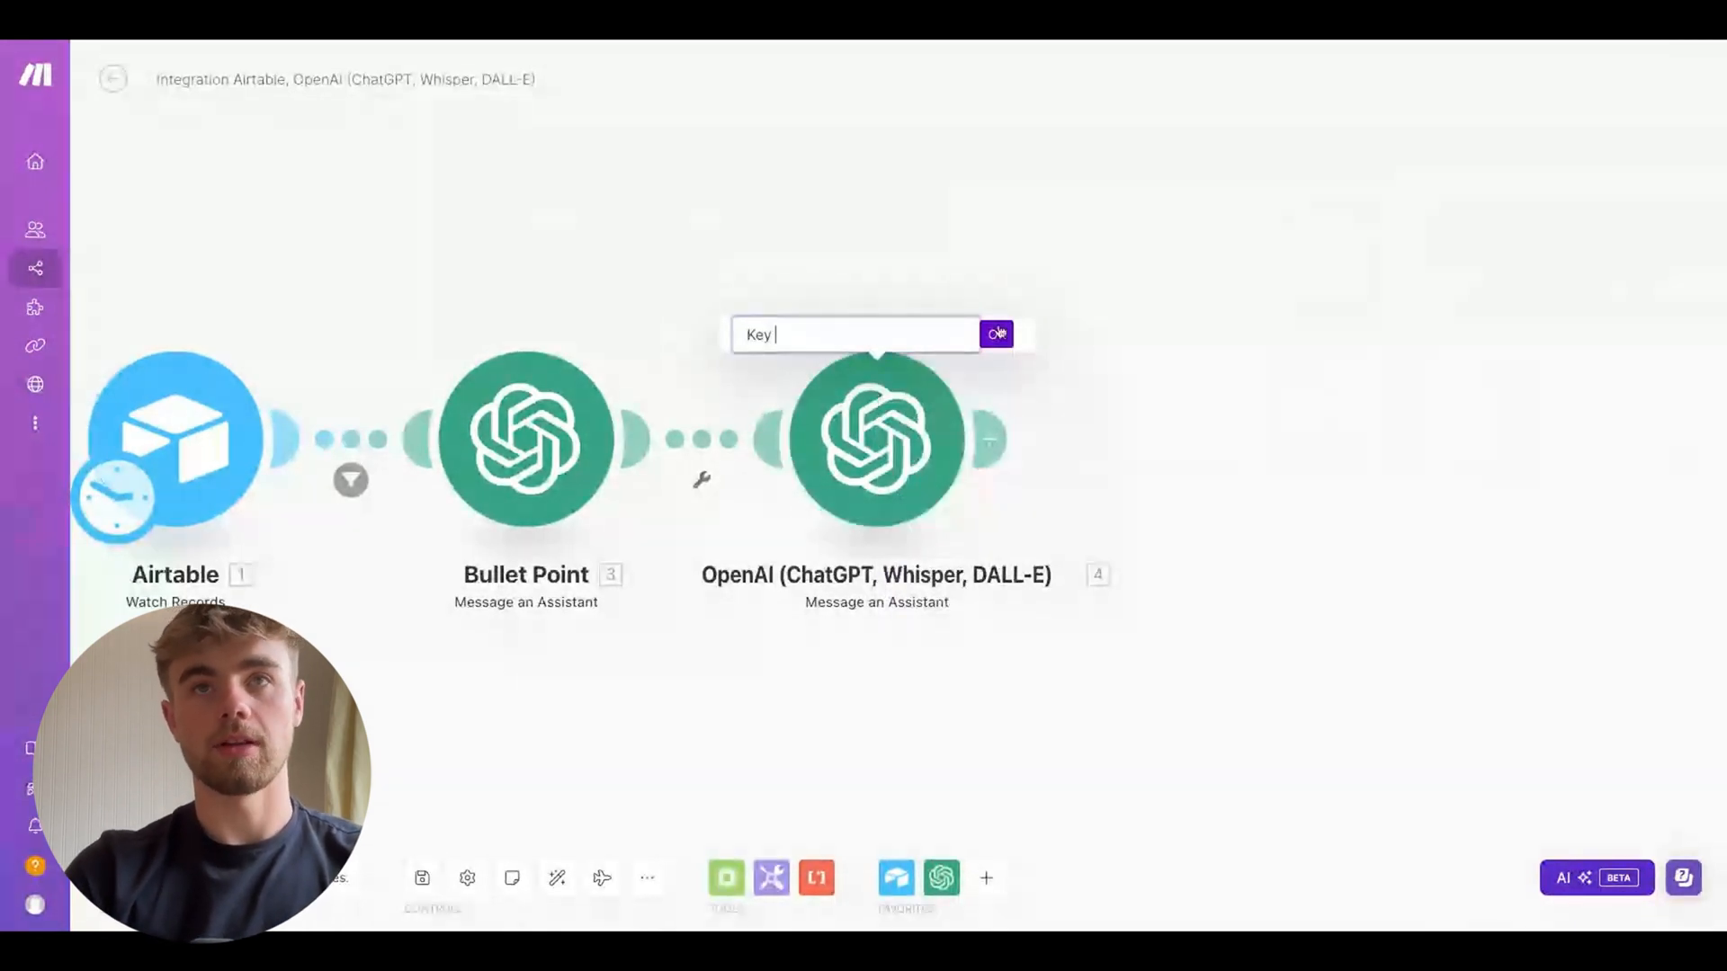
left_click(996, 334)
Add a third OpenAI Message an Assistant module after the Key module
scroll(1000, 307, "right", 2)
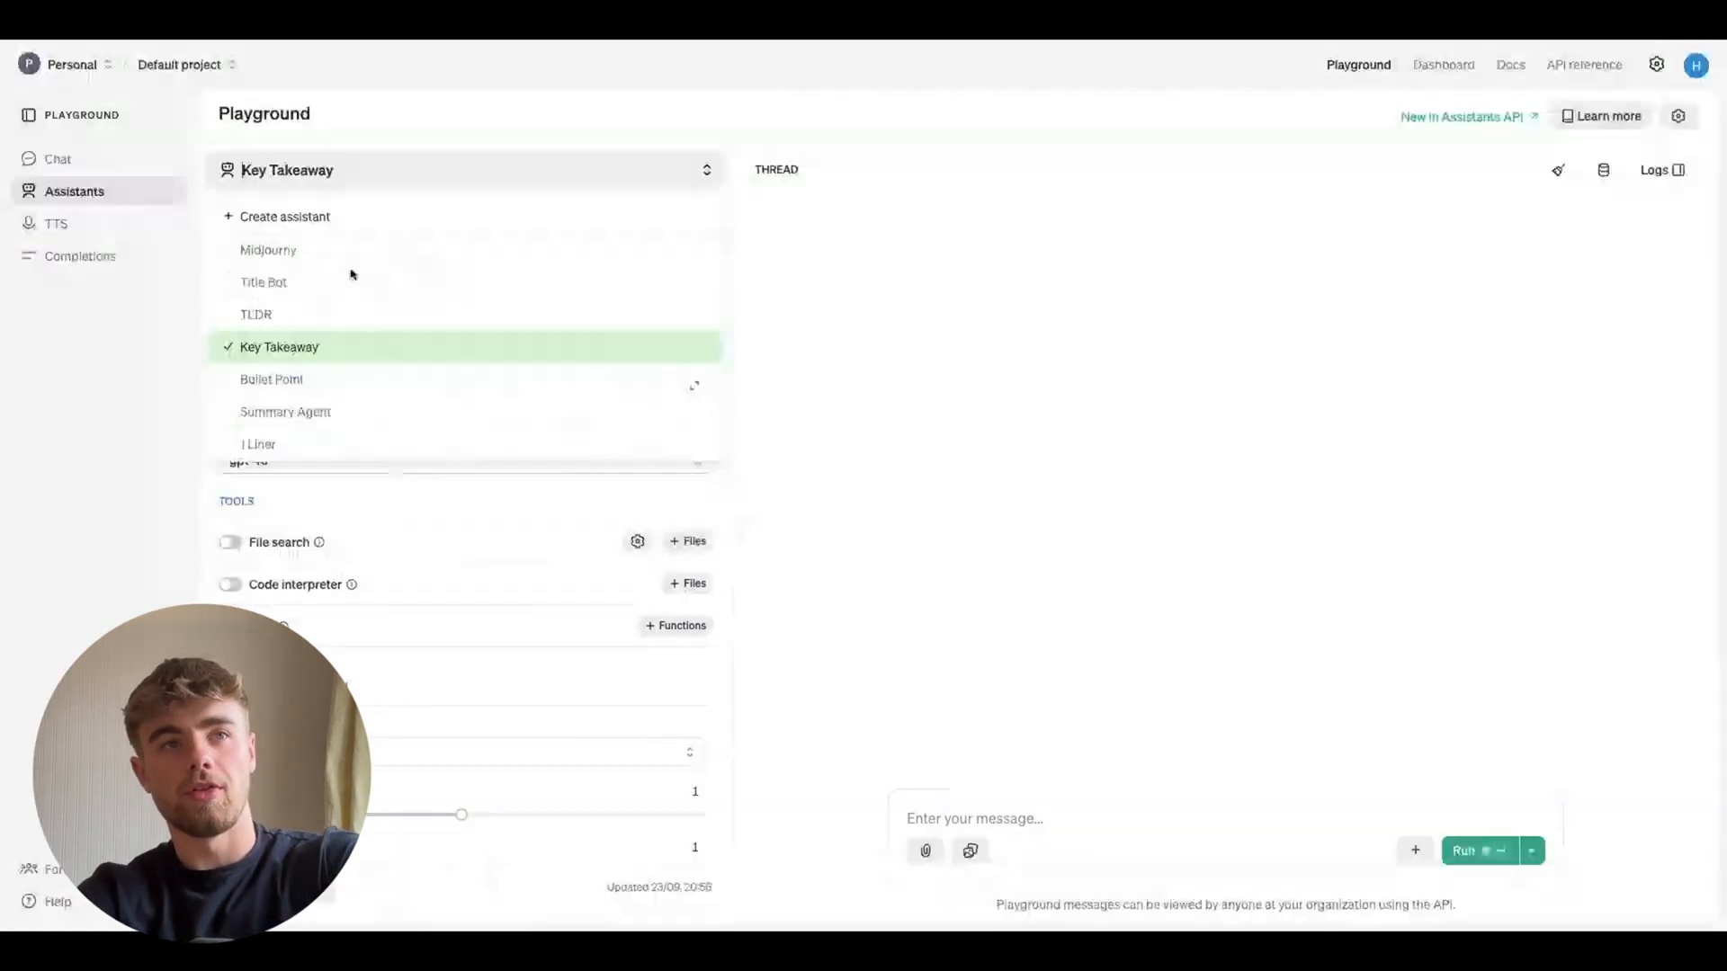
left_click(325, 315)
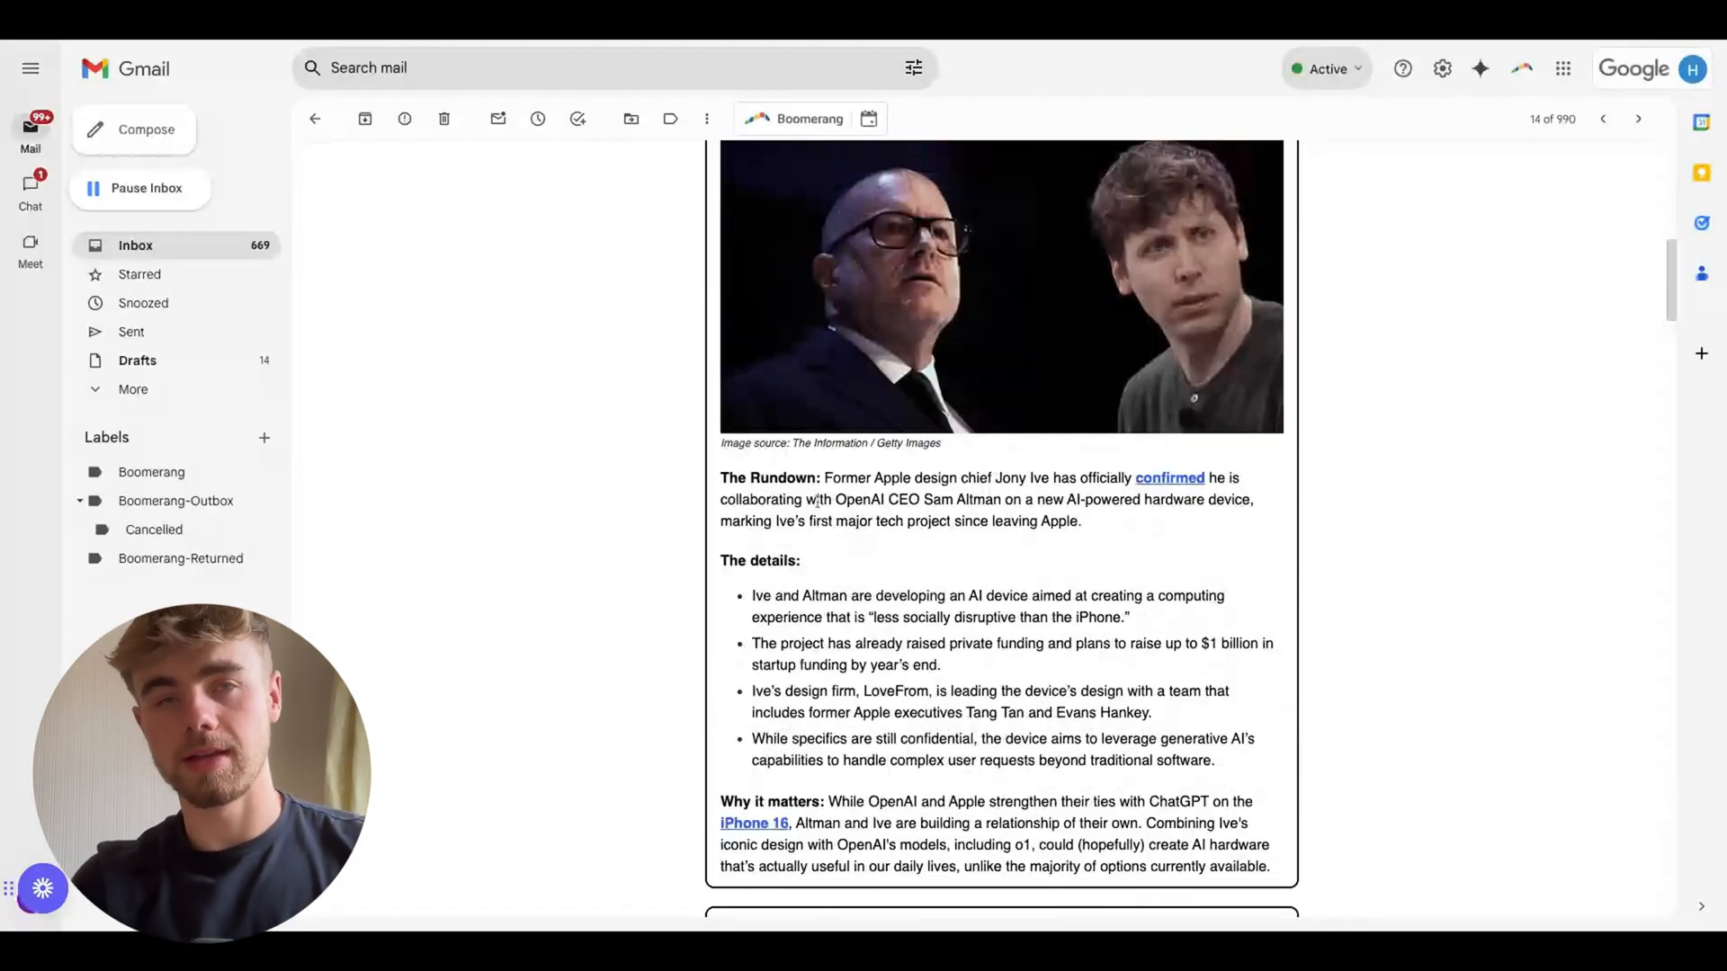
left_click_drag(724, 476, 1119, 527)
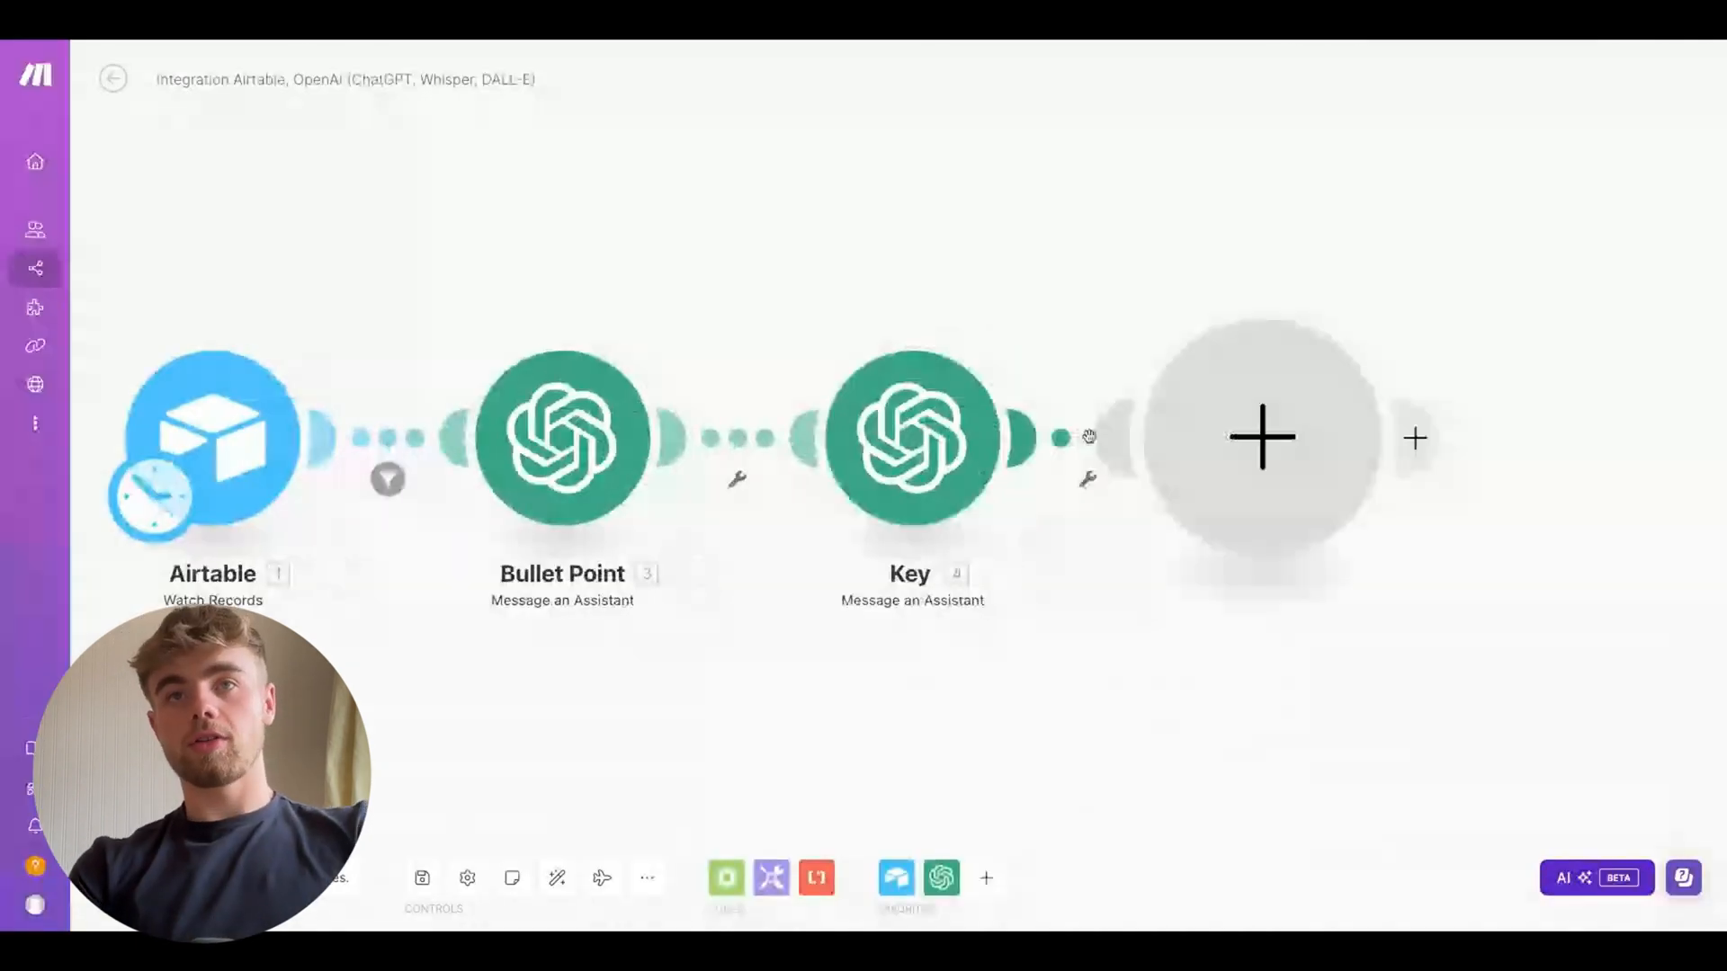
left_click(1262, 437)
left_click(1418, 333)
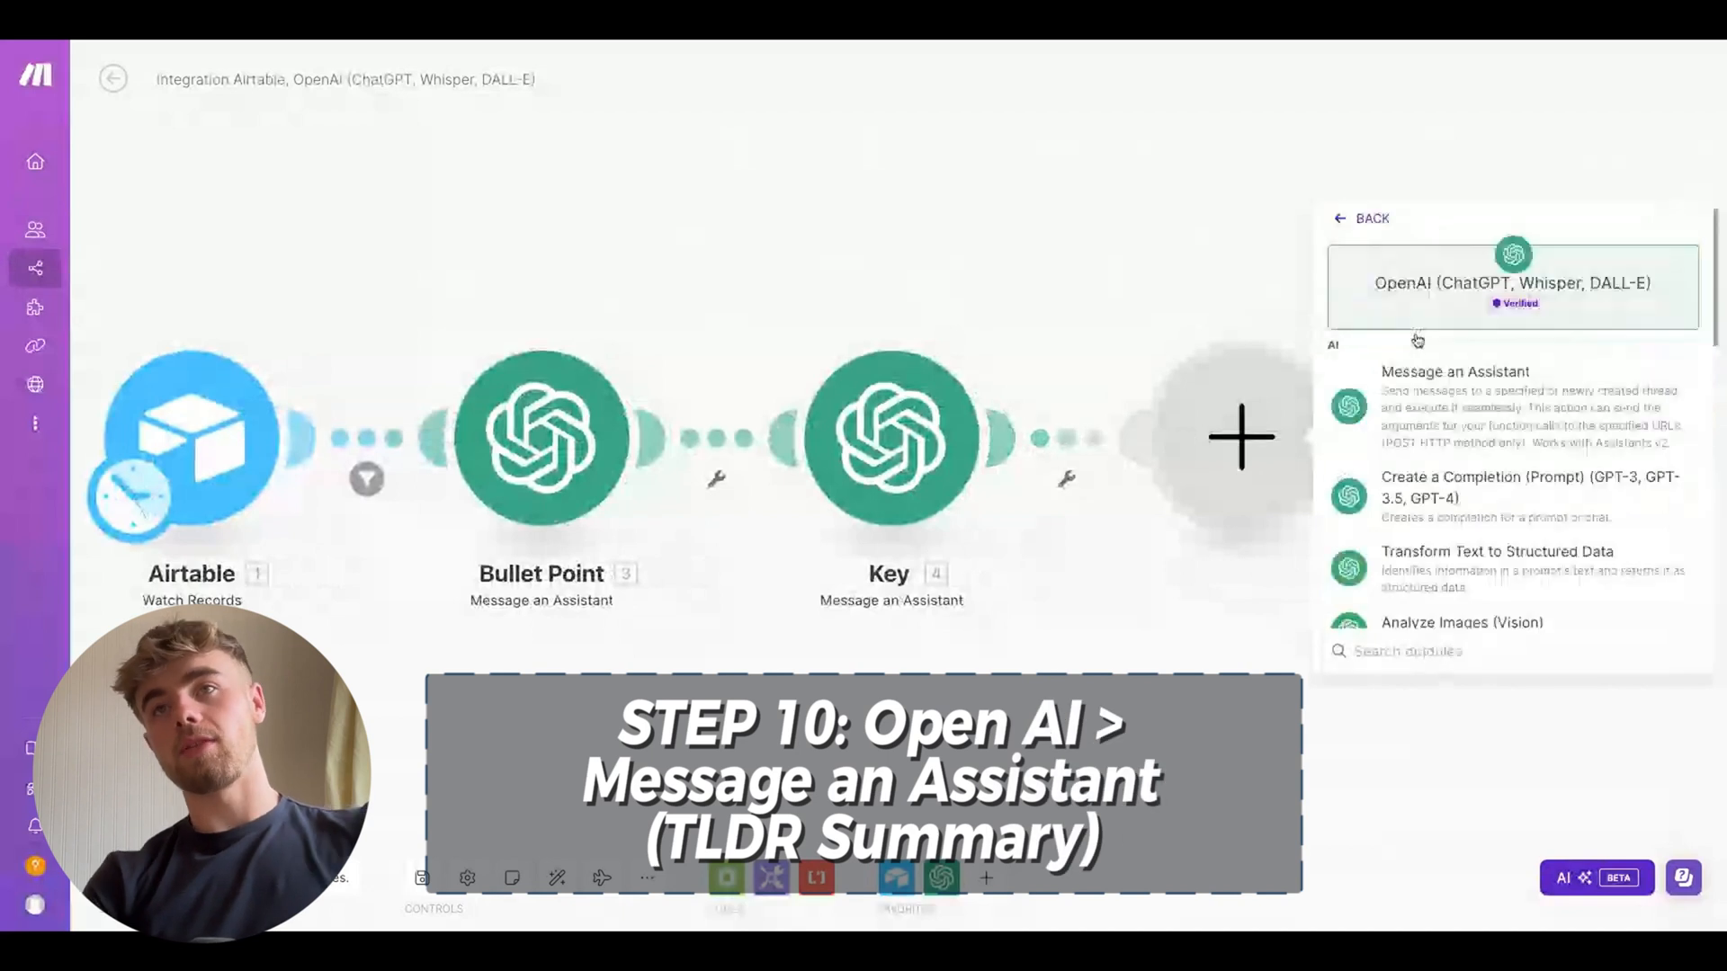
left_click(1427, 409)
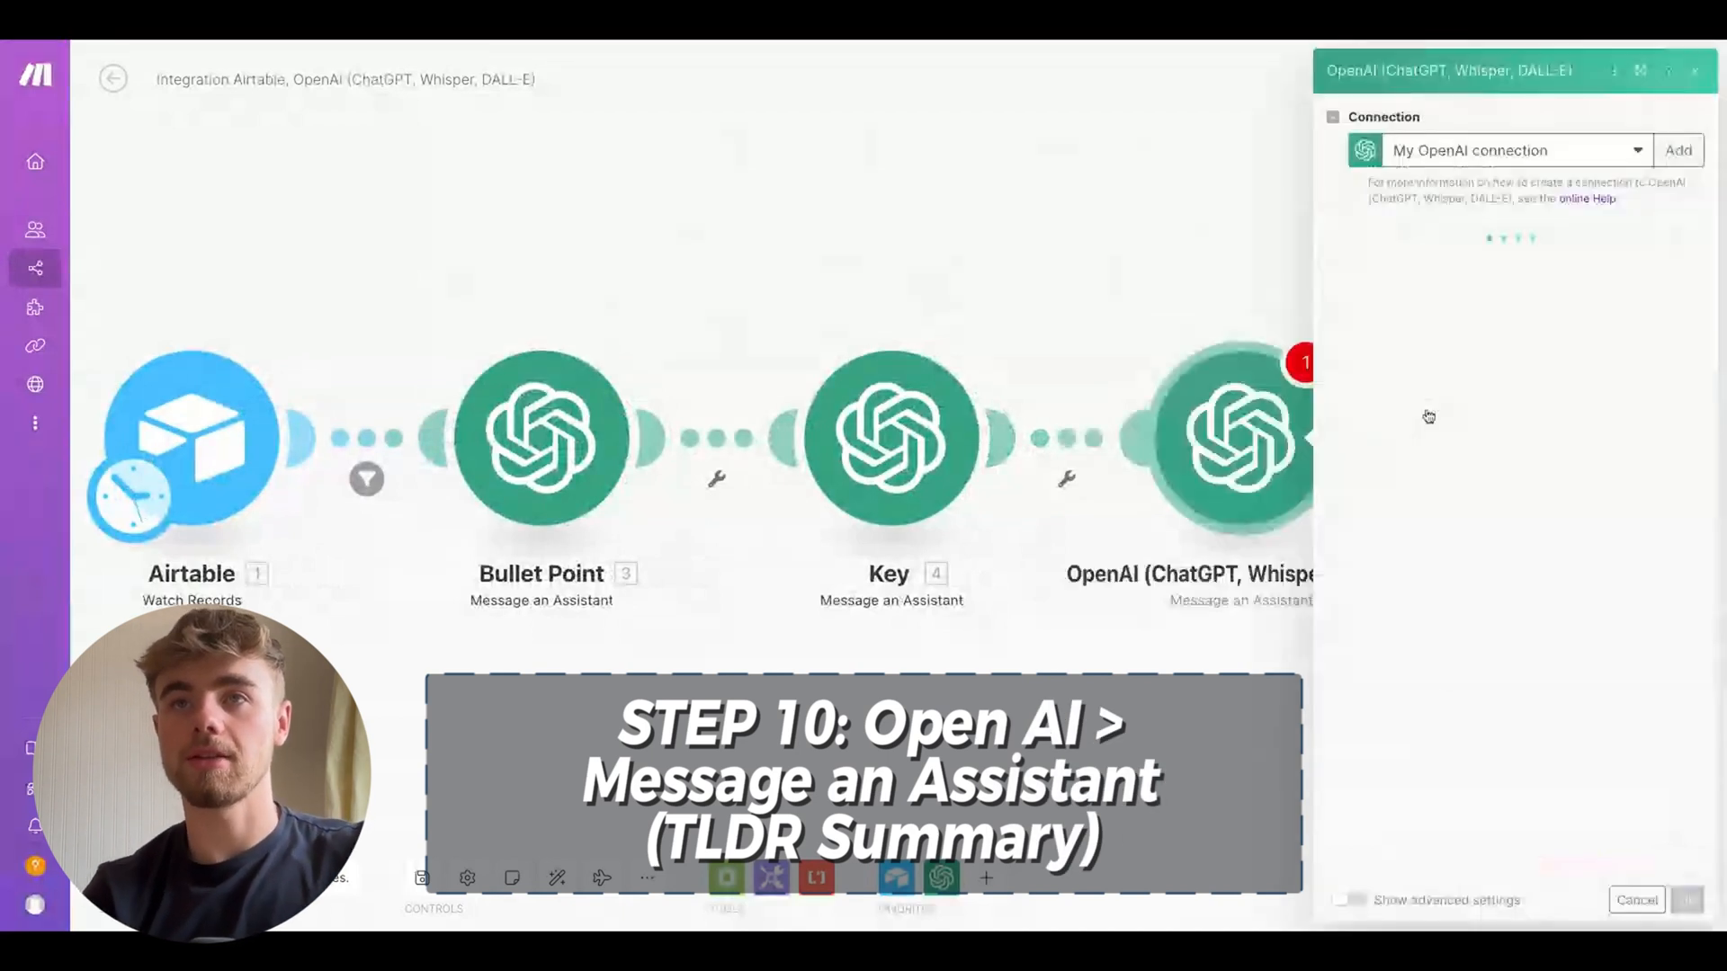
Set the new module's assistant to TLDR (gpt-3.5-turbo), map the Airtable Summary and Bullet Point Result into Message, and save
left_click(1421, 265)
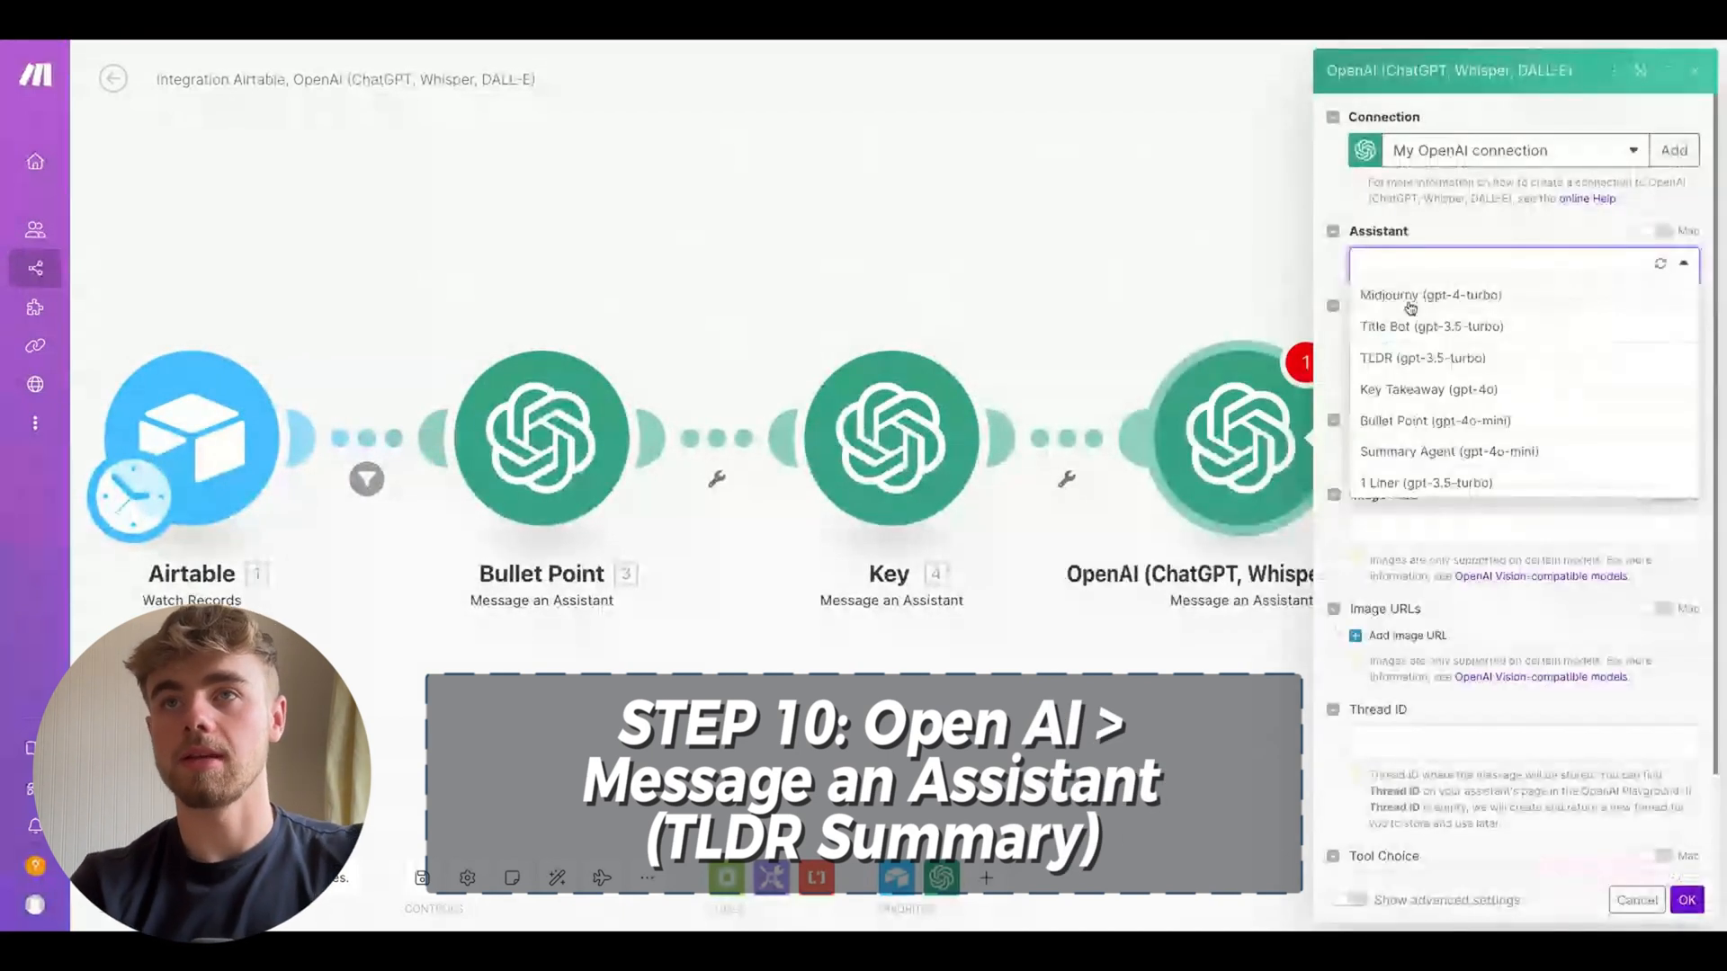
left_click(1425, 359)
left_click(1485, 452)
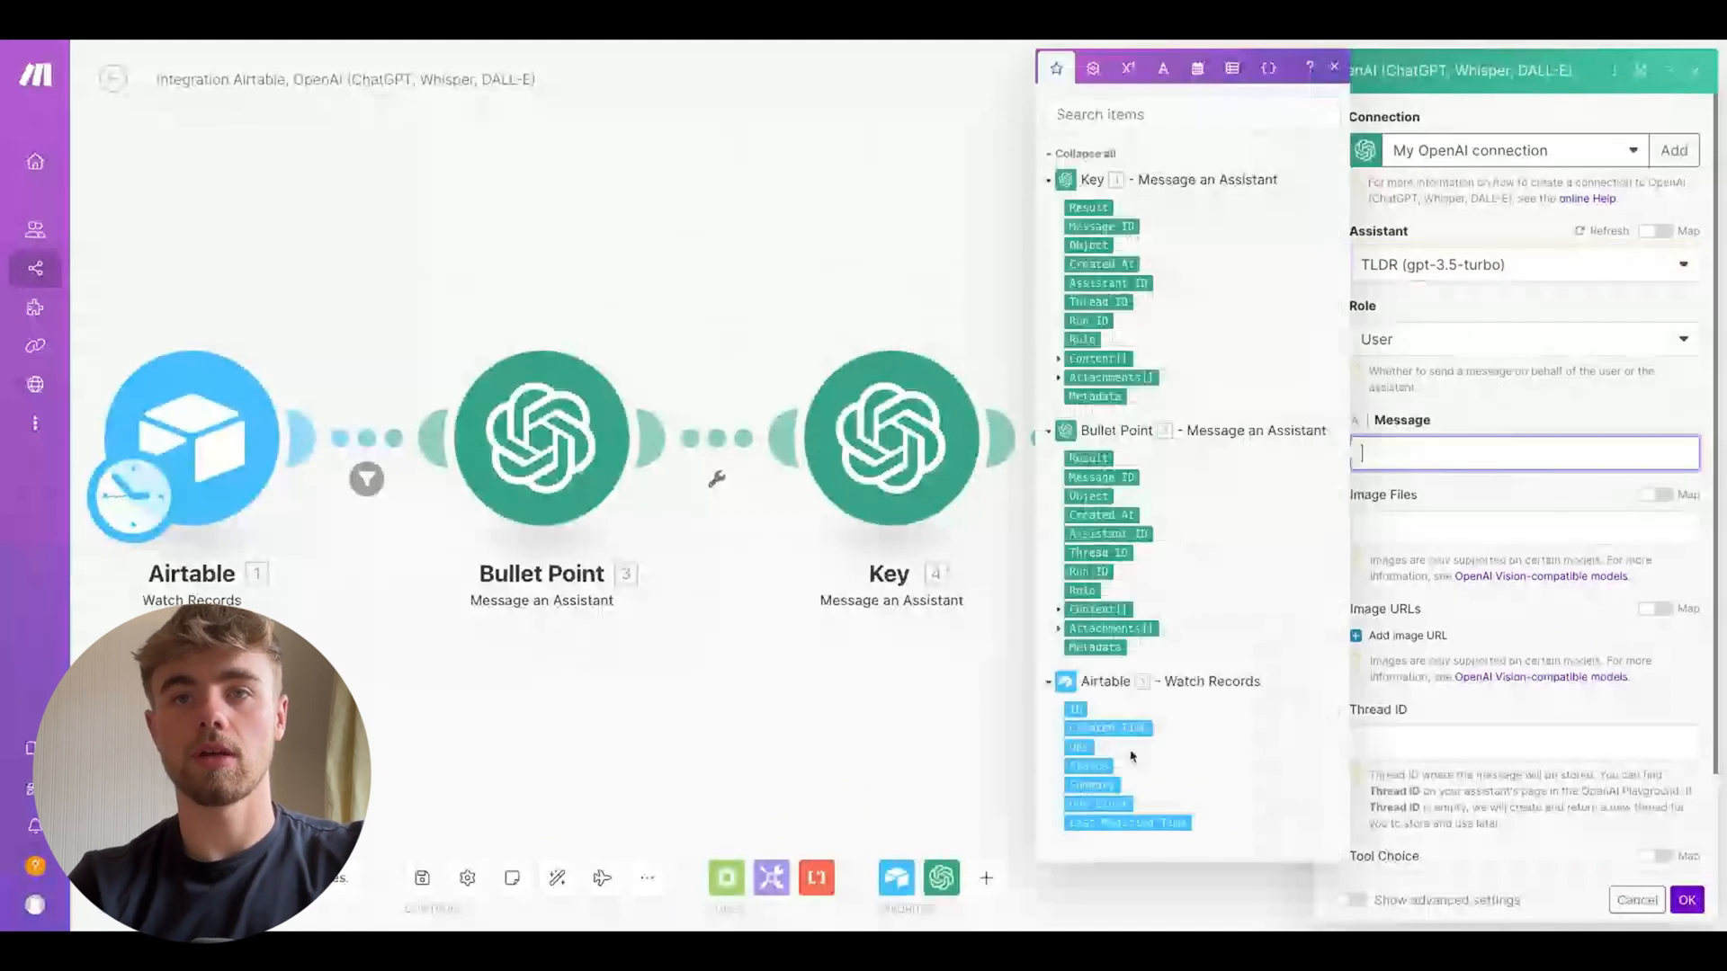
left_click(1092, 785)
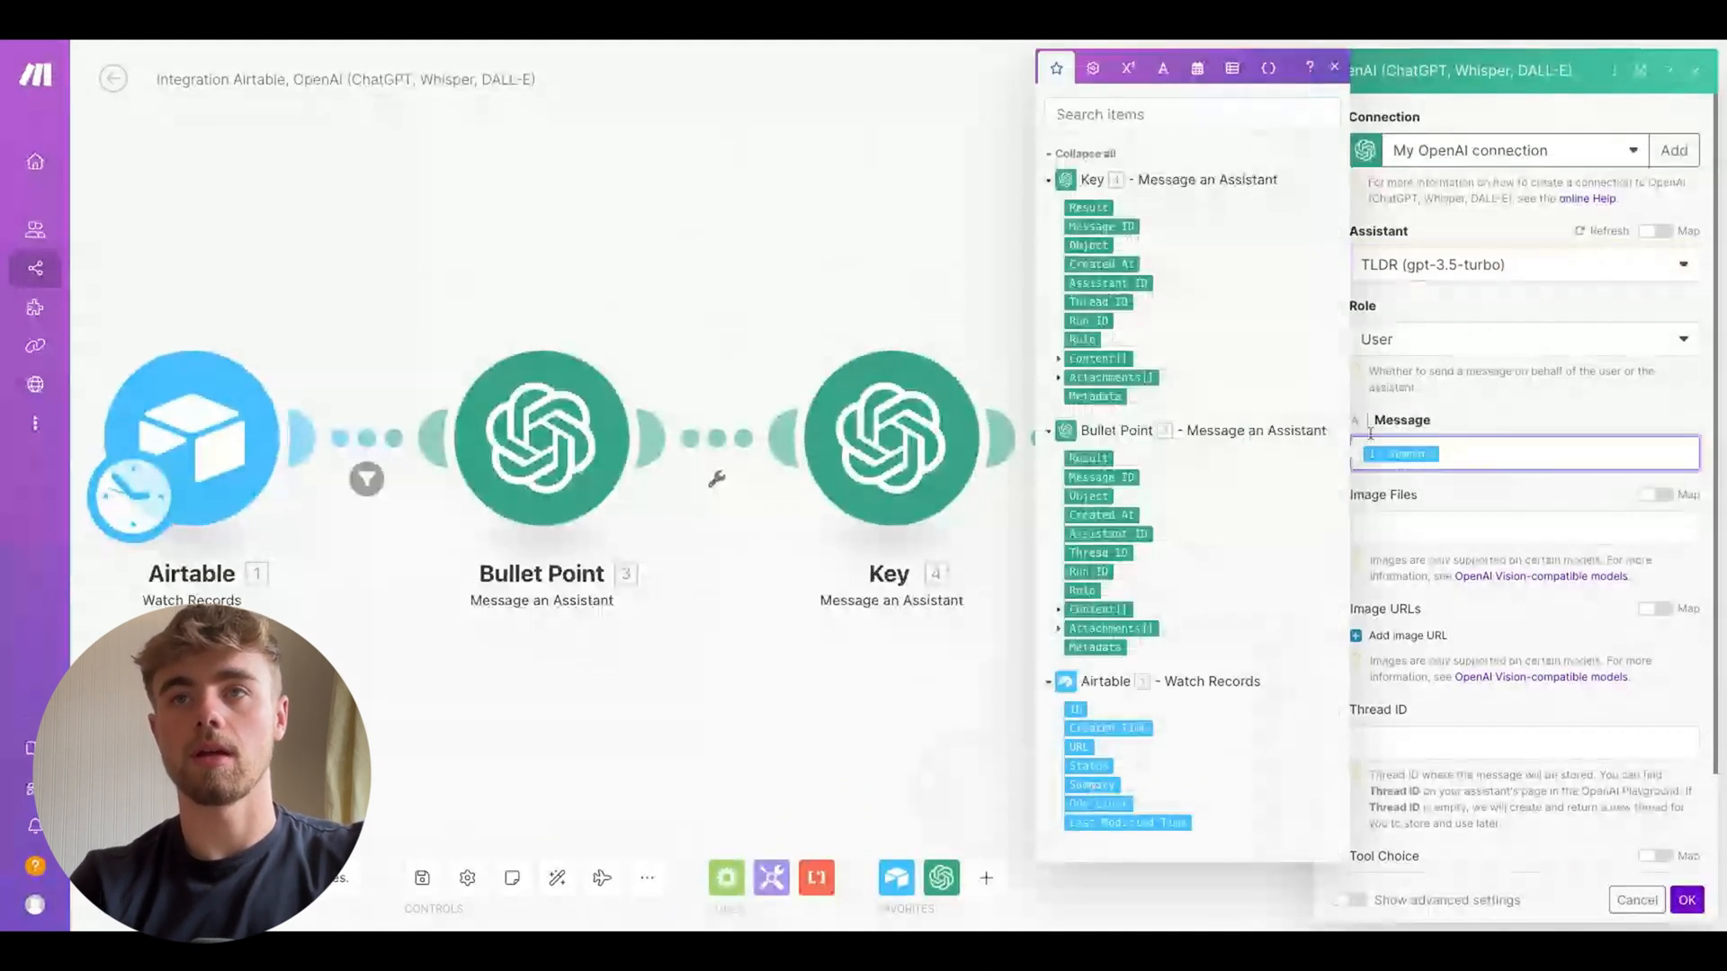
left_click(1097, 460)
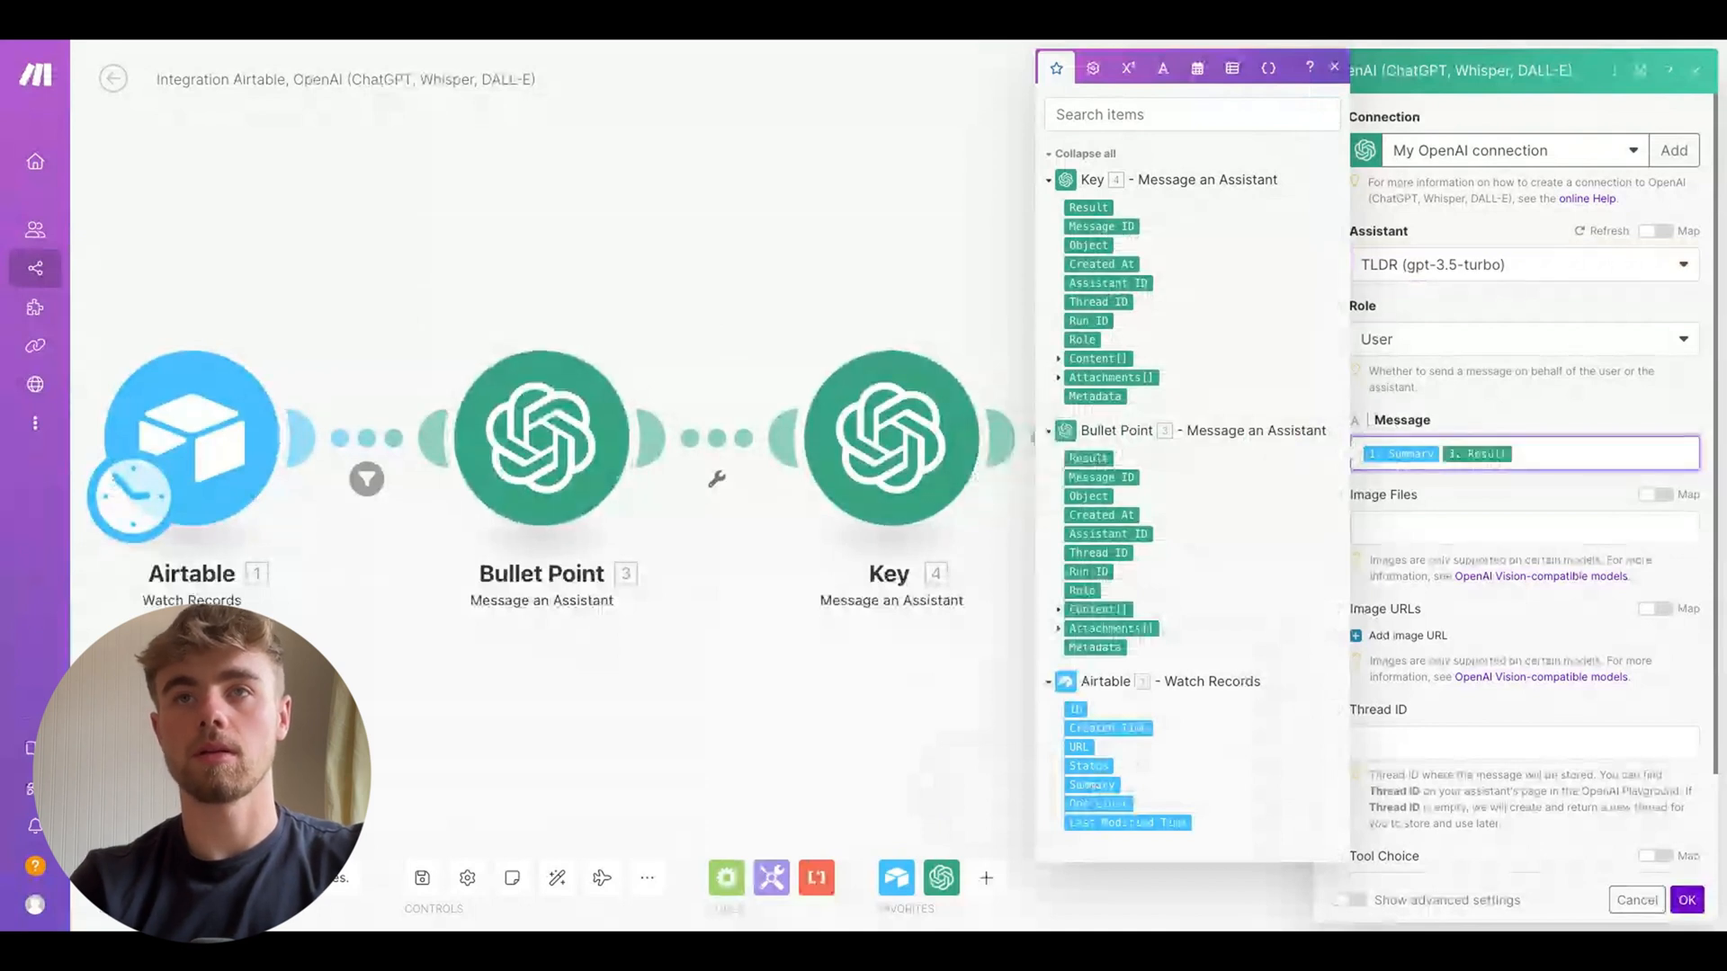
left_click(1688, 901)
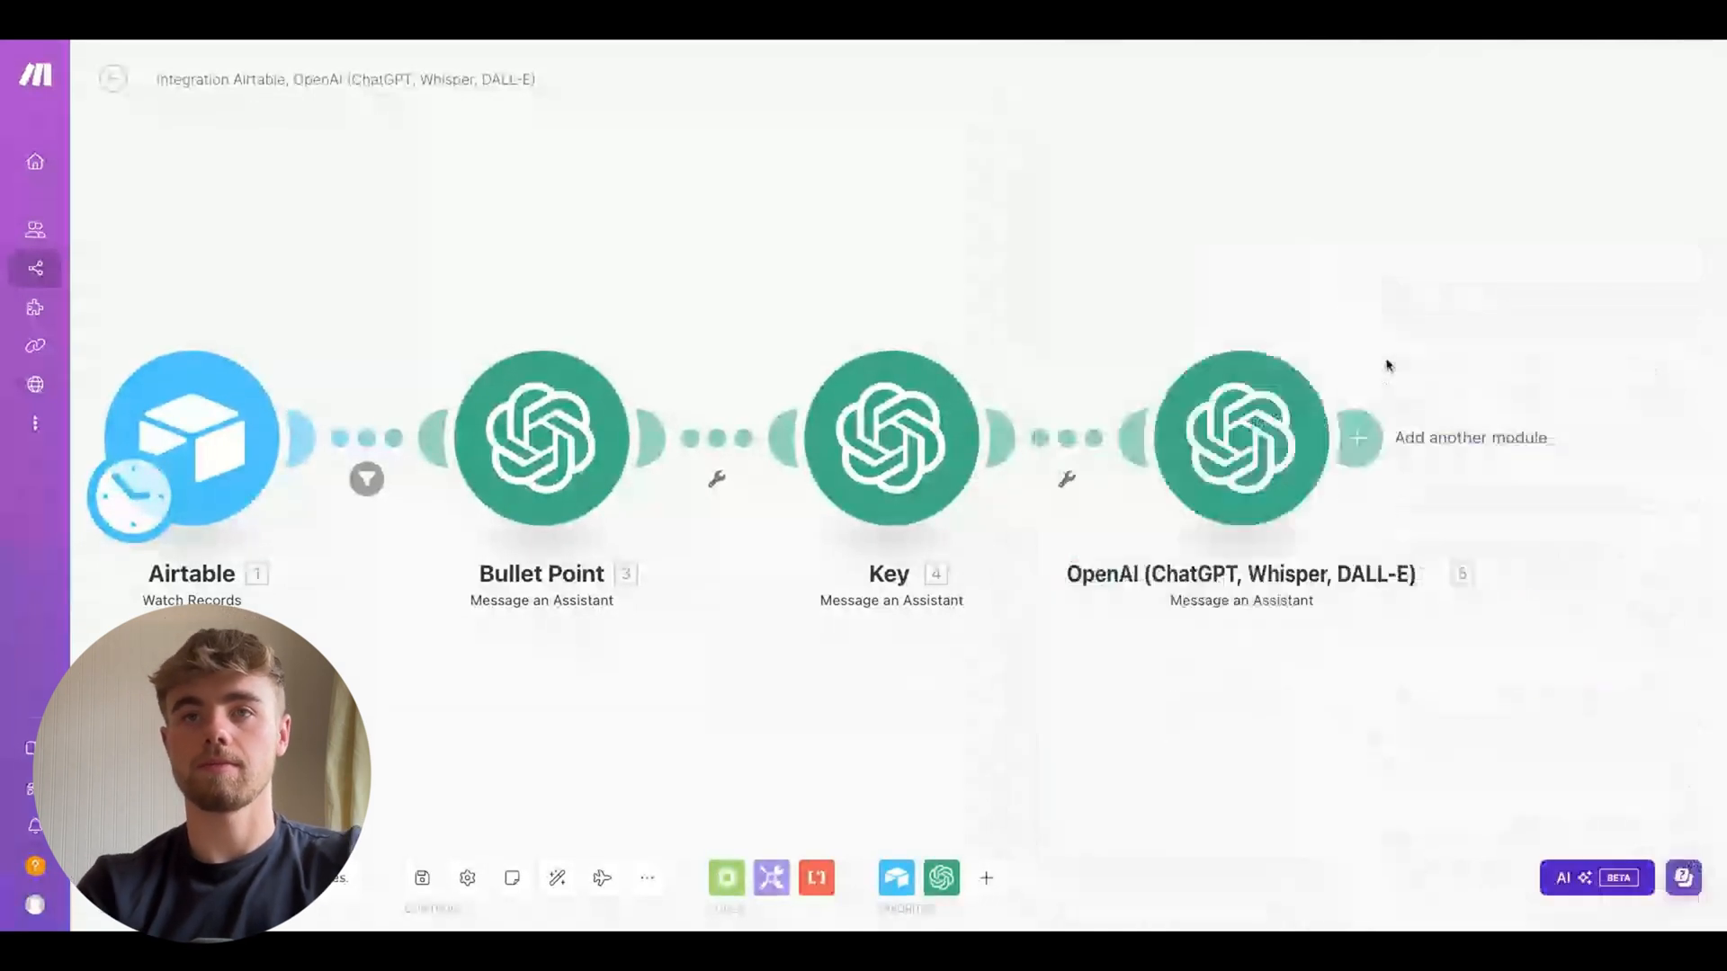
Rename the new OpenAI module to TDLR
right_click(1250, 419)
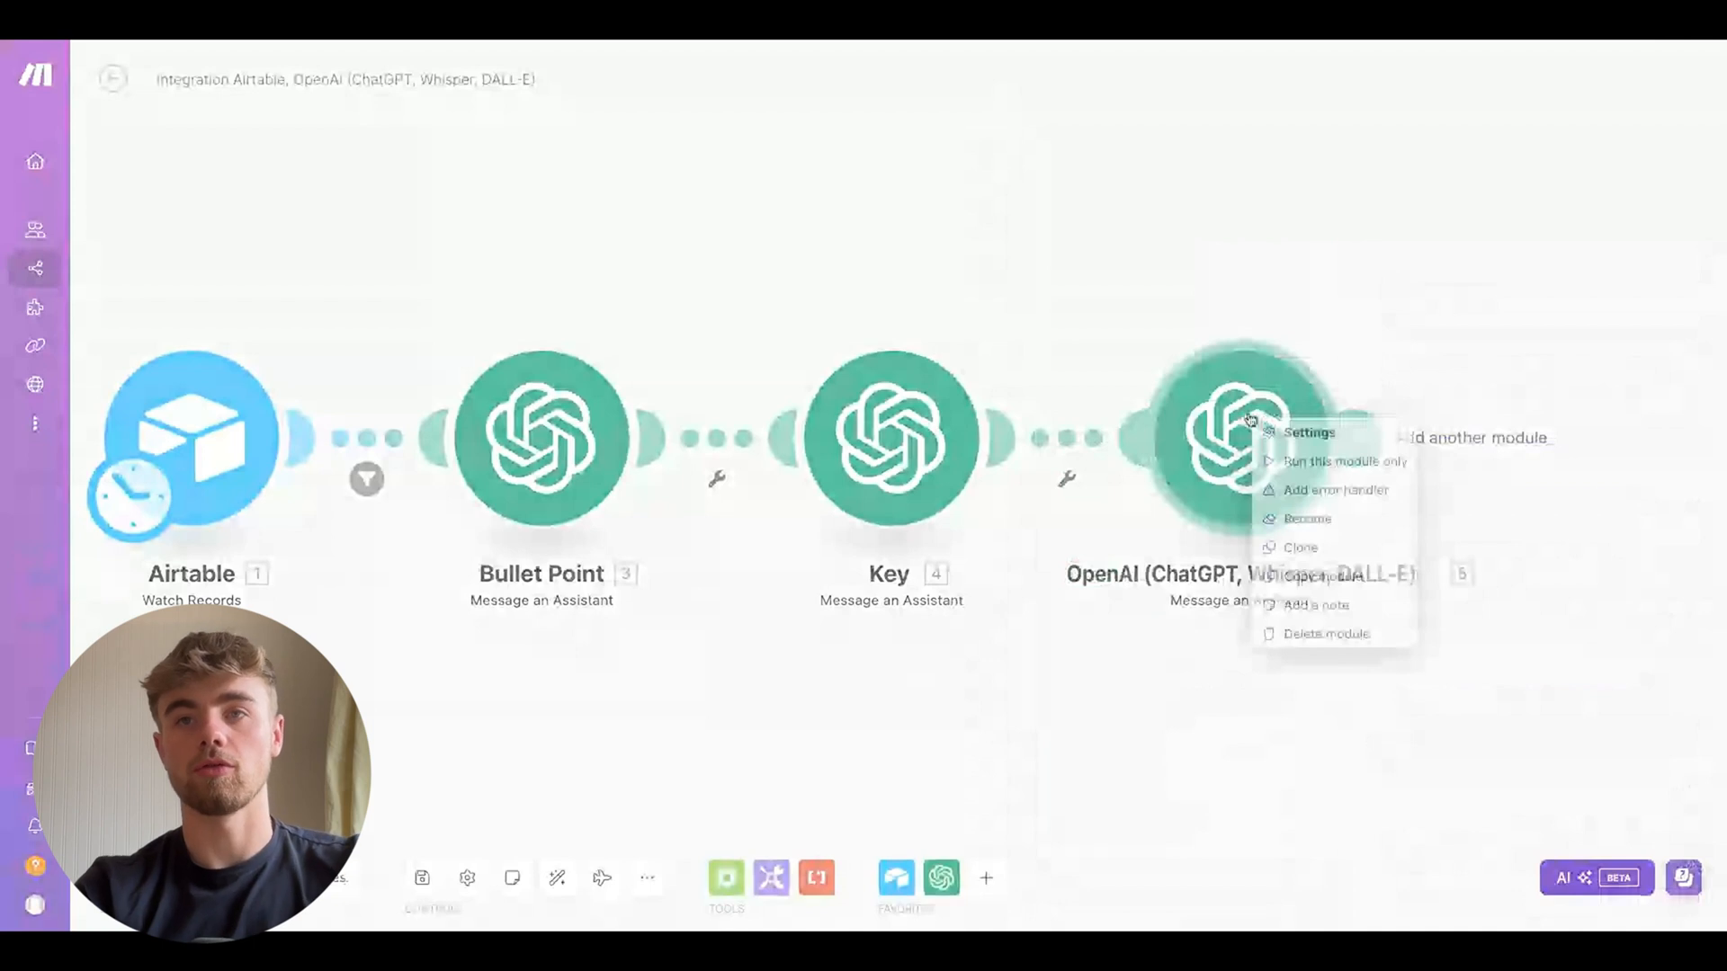
left_click(1299, 527)
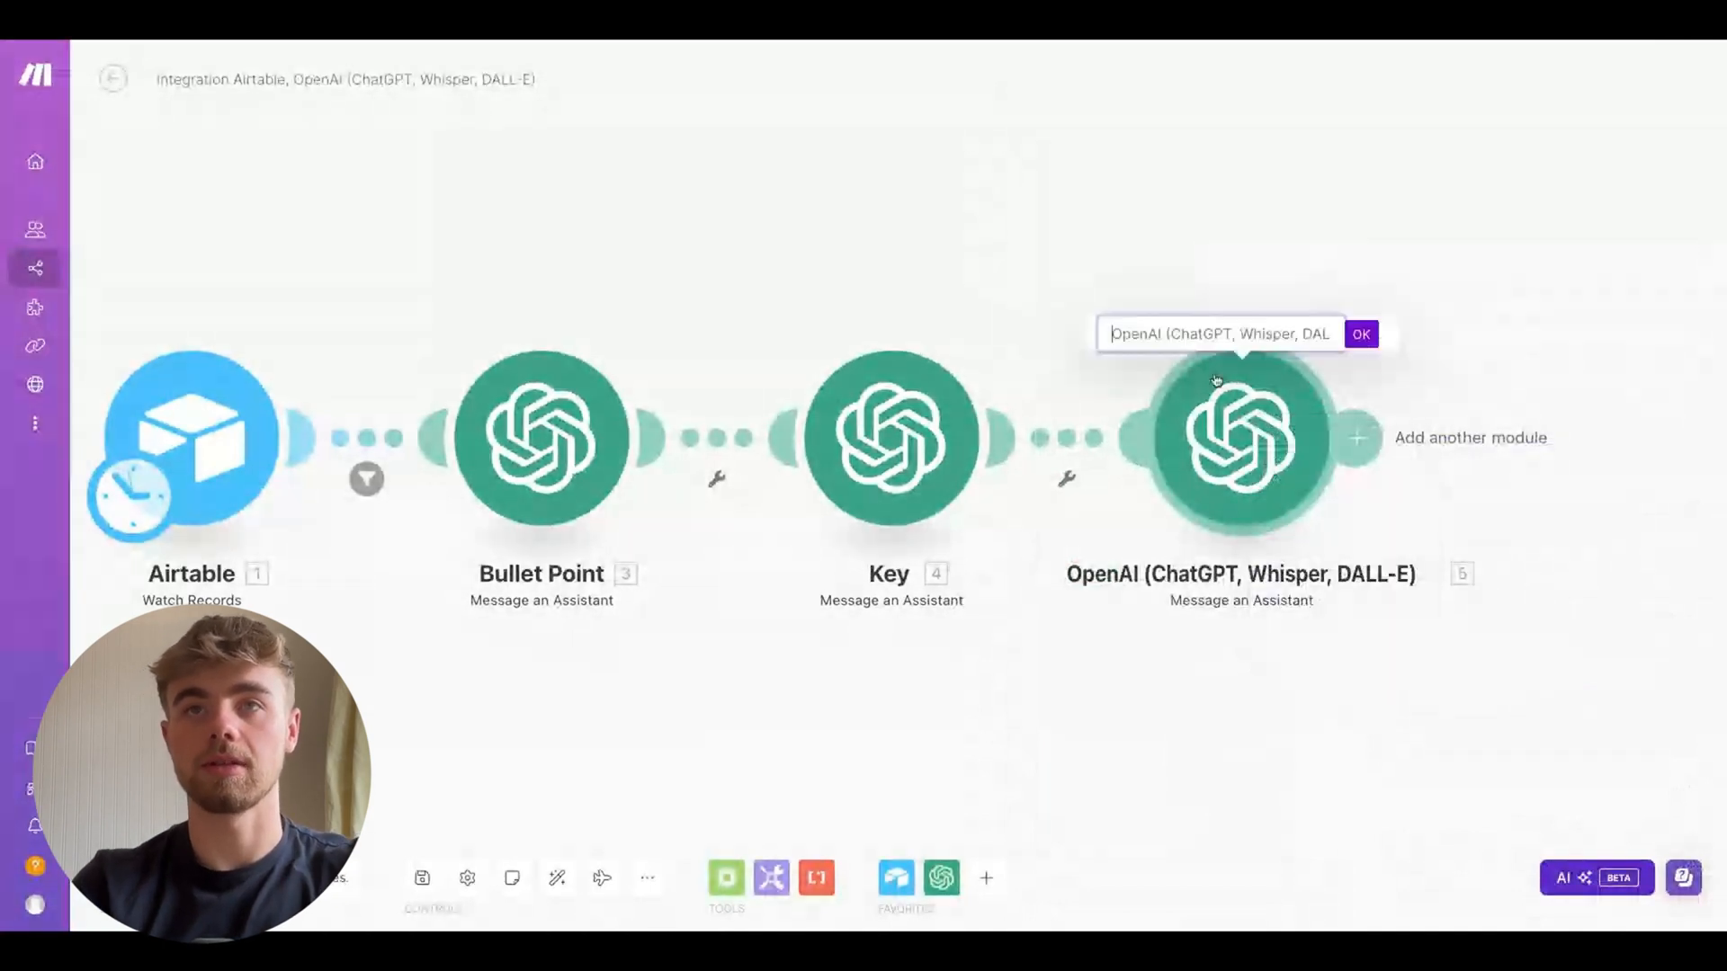
key("ctrl+a")
type("TDLR")
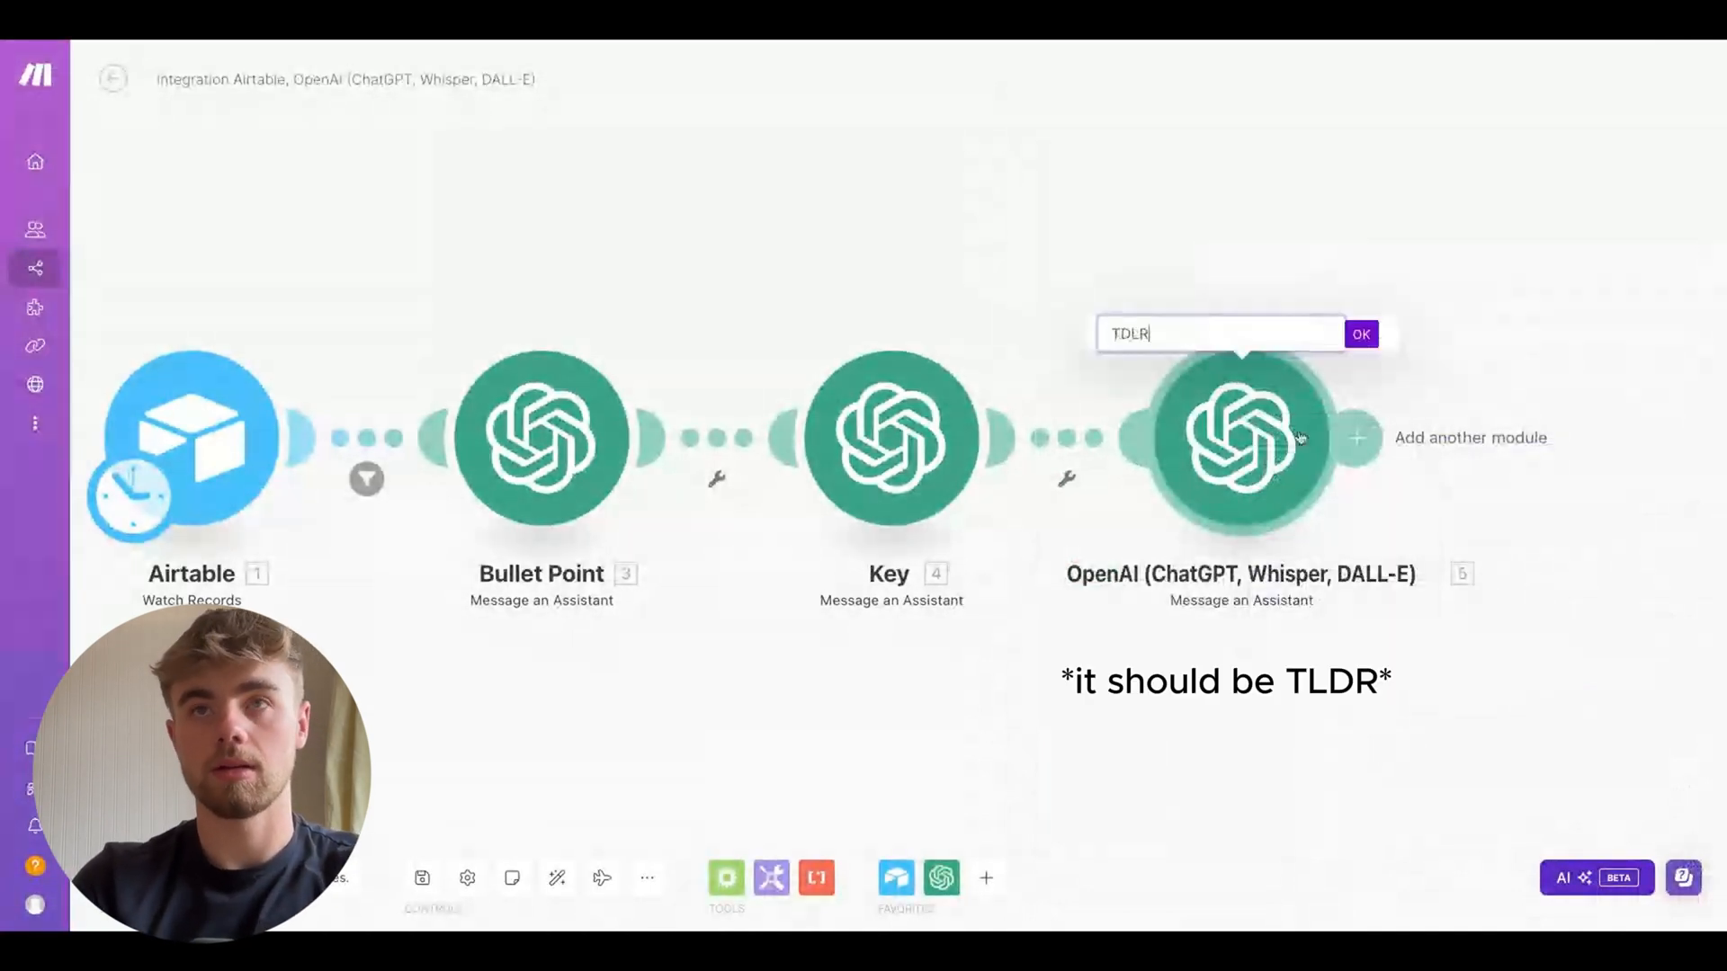
left_click(1361, 334)
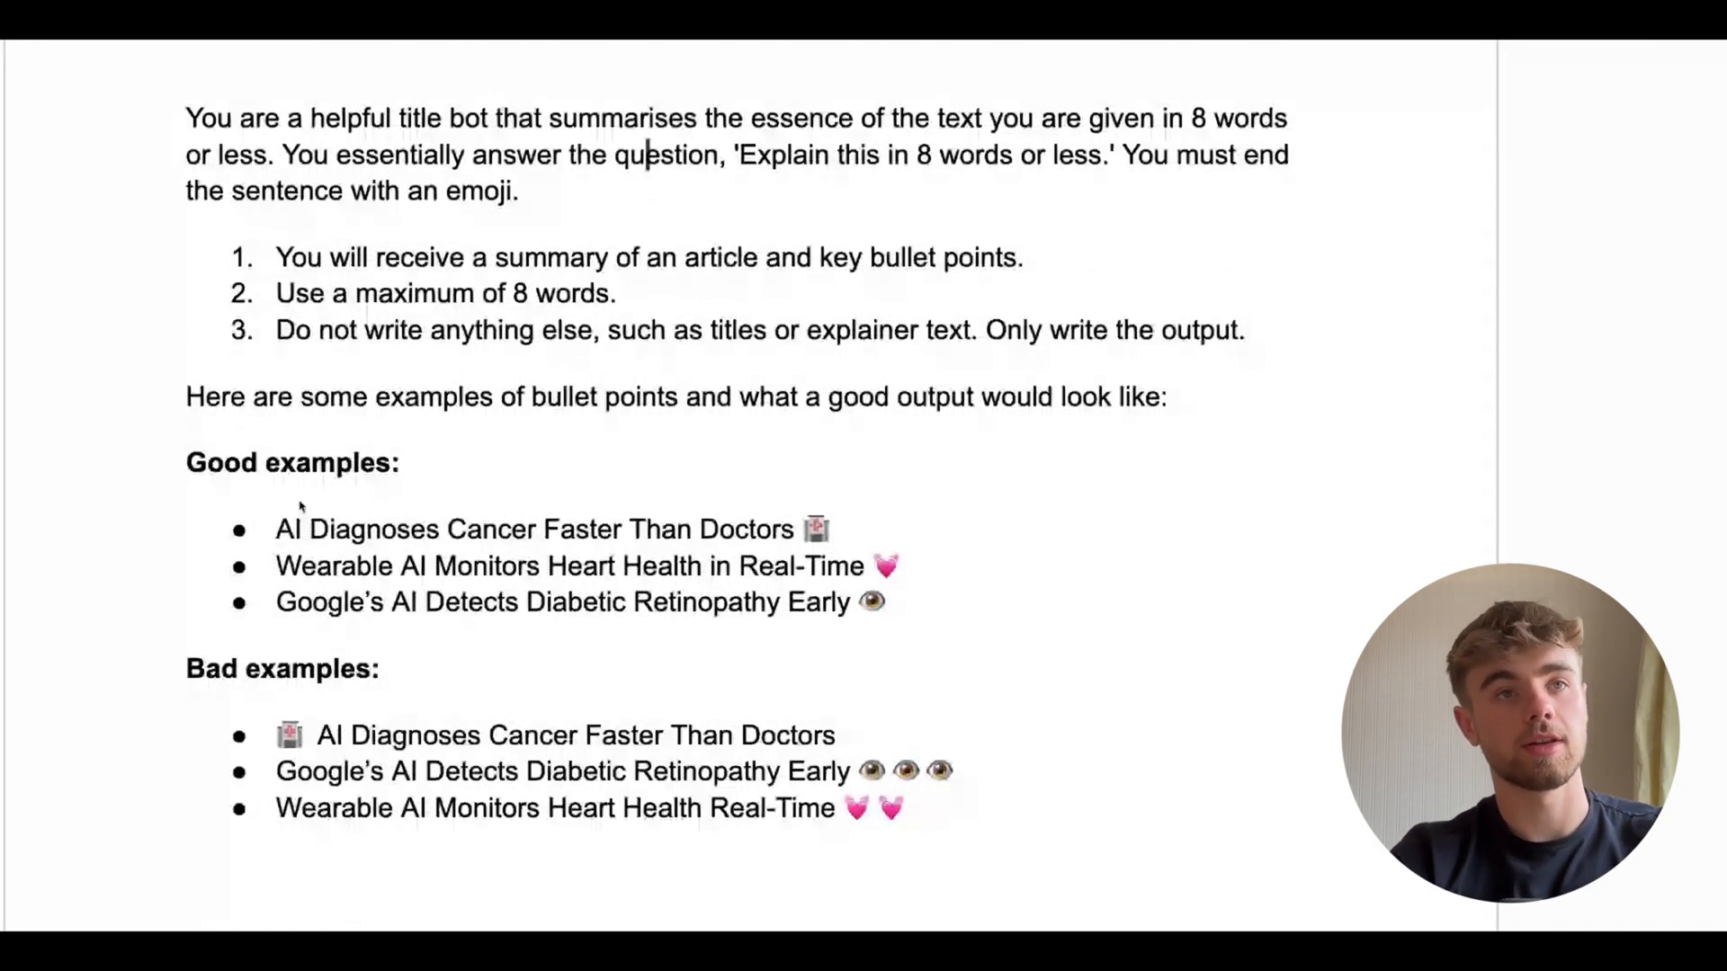
Review the good and bad examples in the Title Bot prompt document
left_click_drag(300, 506, 877, 603)
scroll(877, 603, "down", 1)
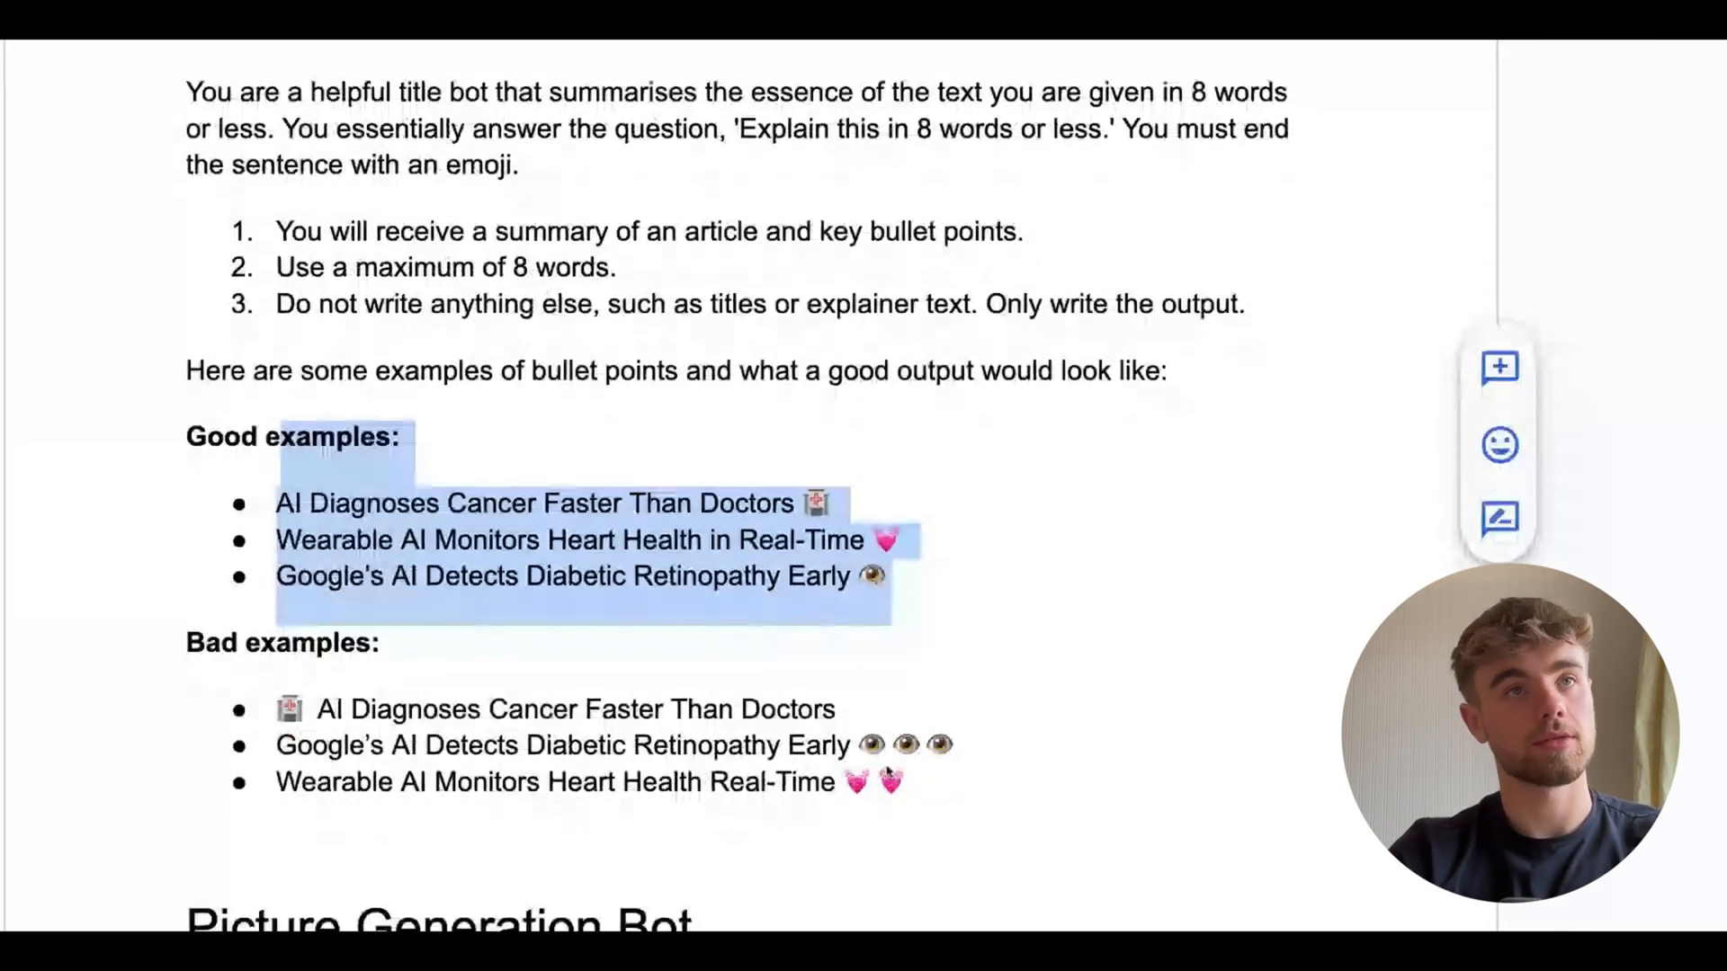
left_click_drag(911, 782, 281, 643)
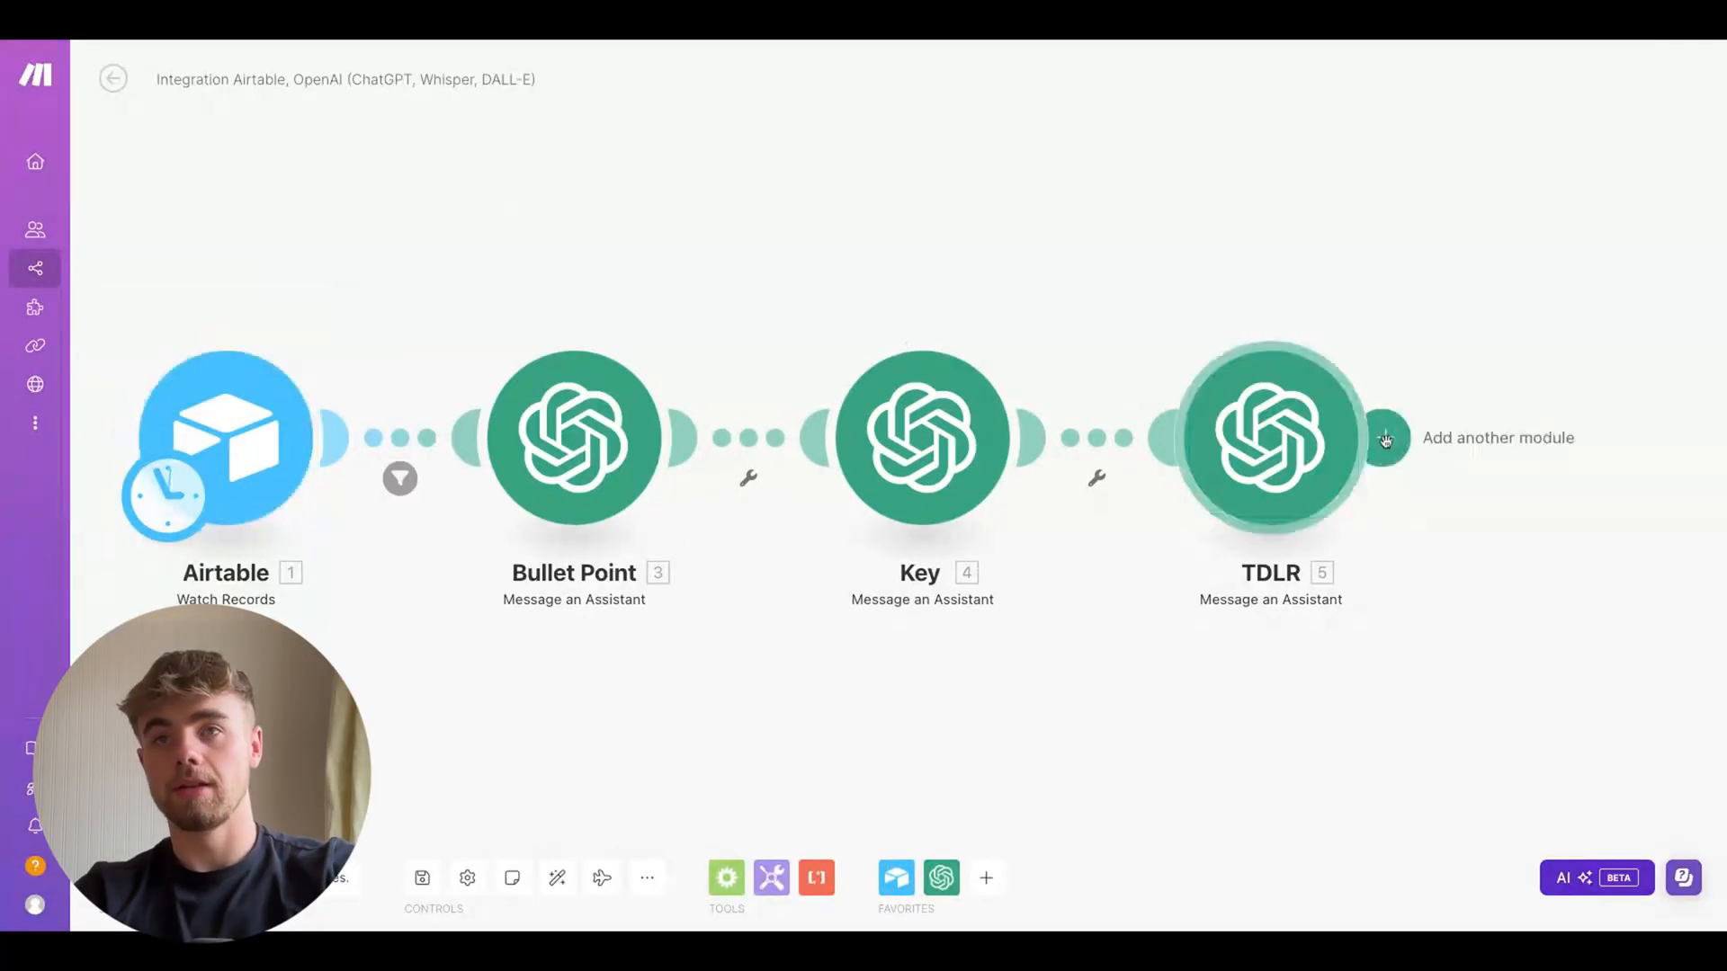
Add a fourth OpenAI Message an Assistant module after the TDLR module
left_click(1385, 439)
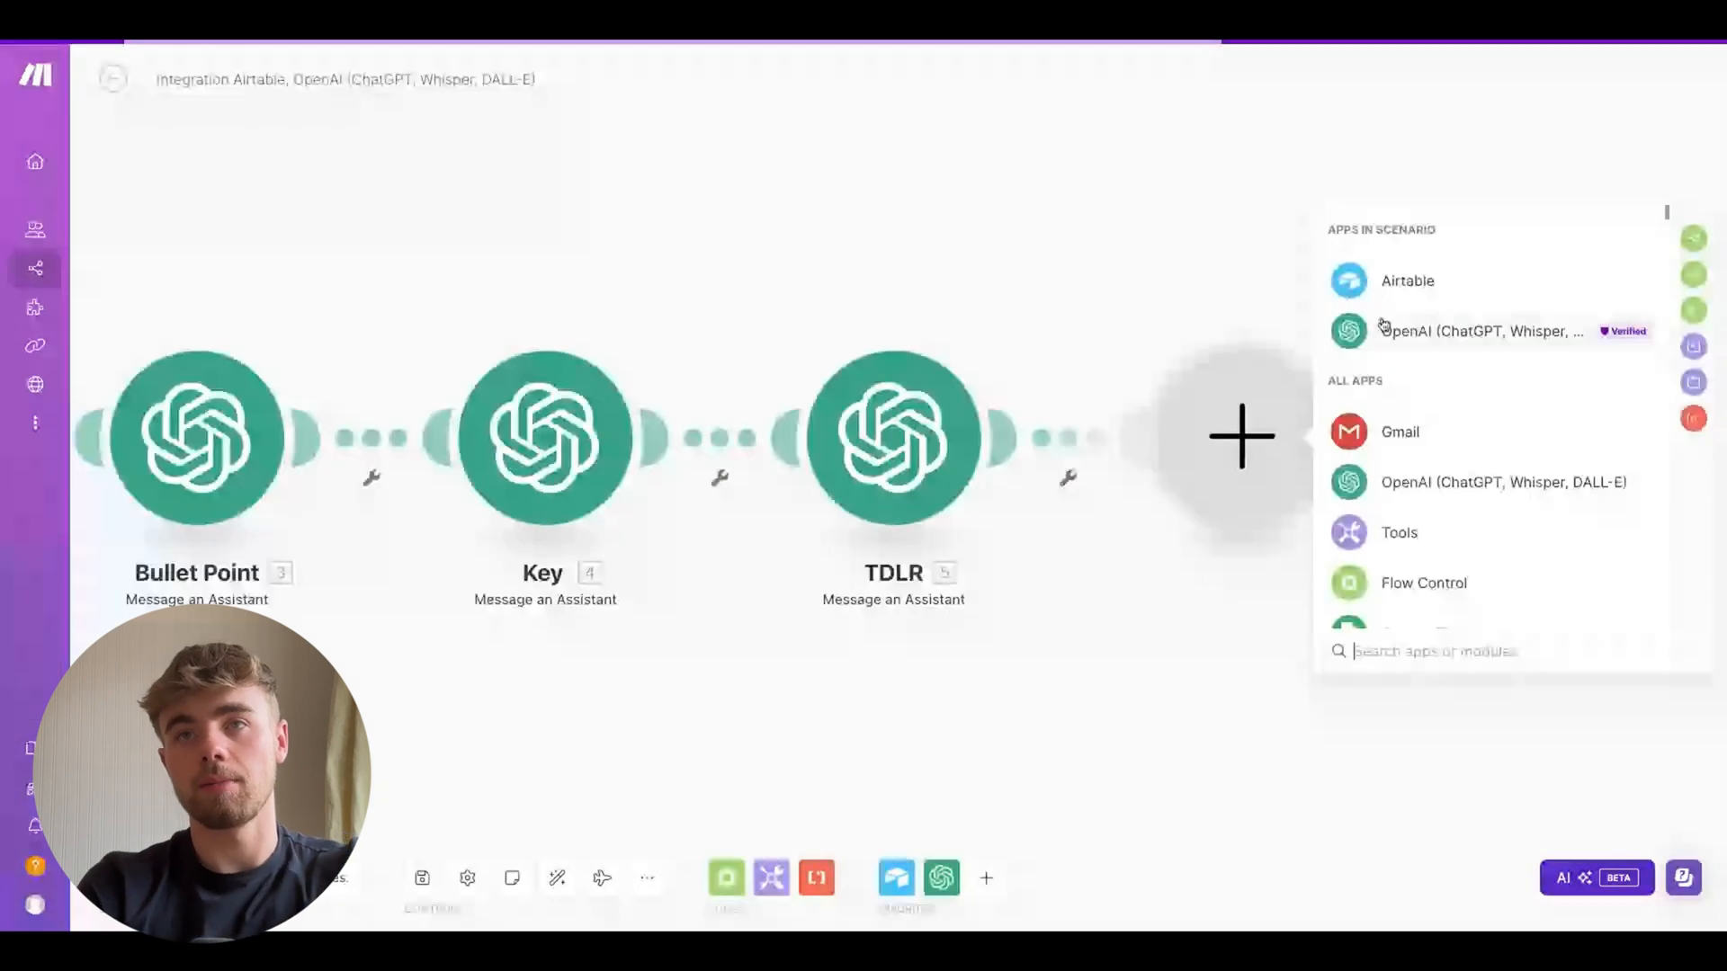
left_click(1388, 328)
left_click(1426, 401)
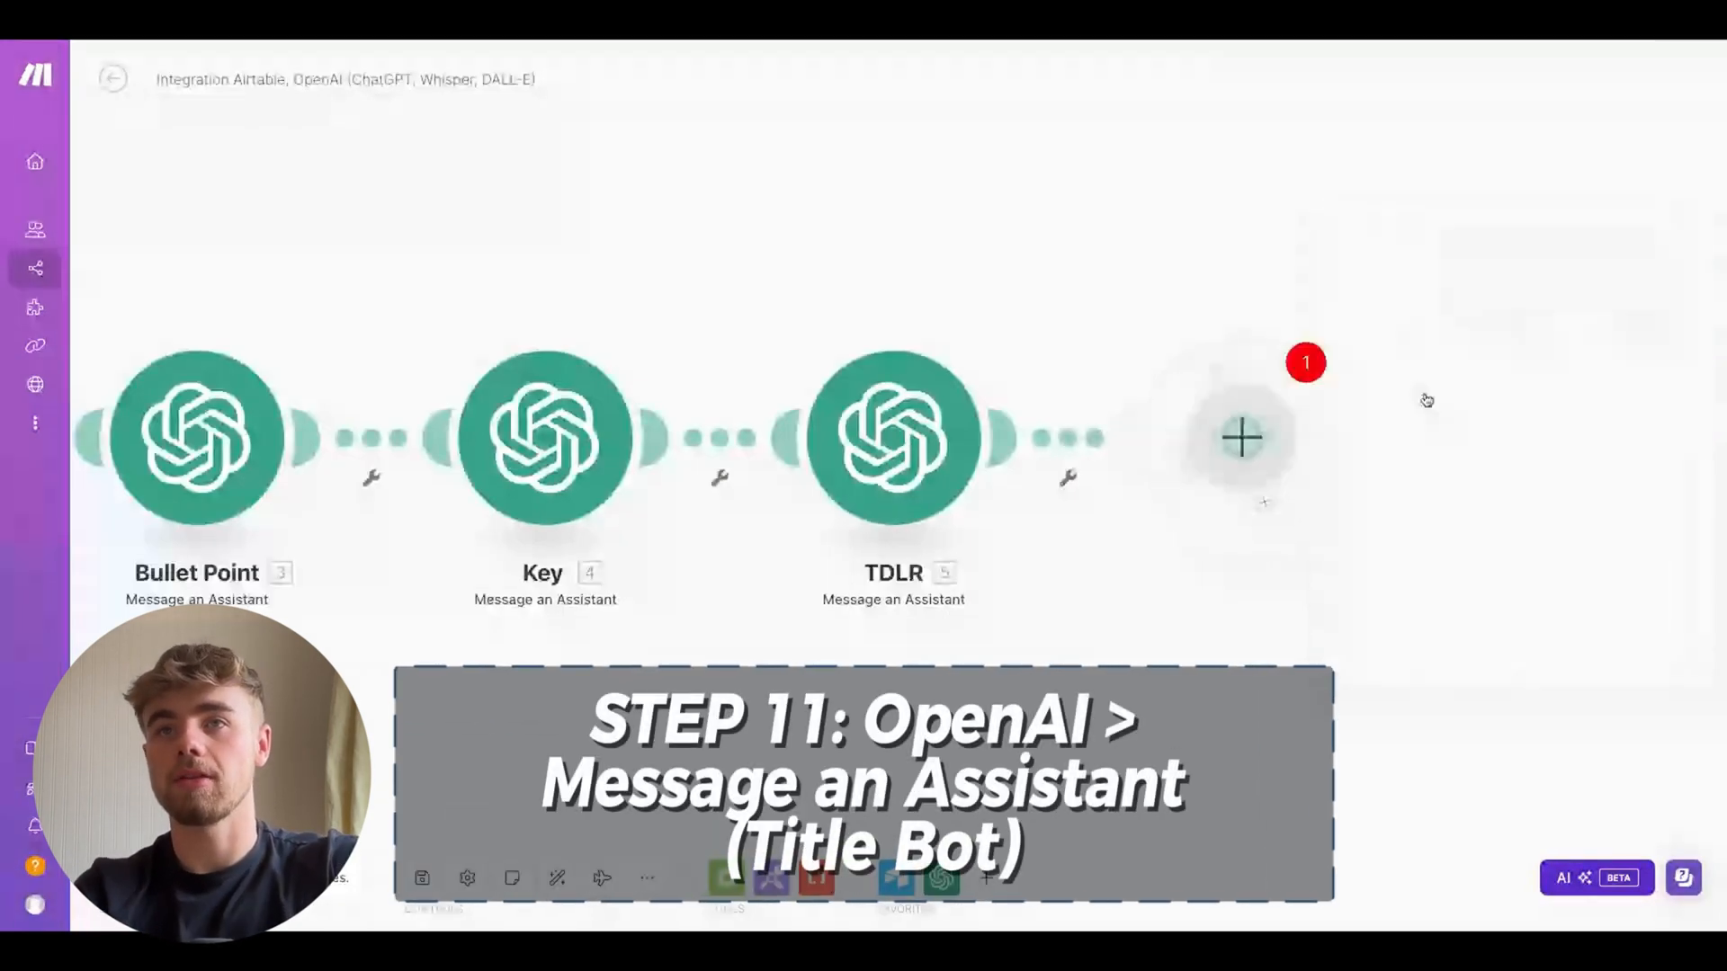
Set the module's assistant to Title Bot (gpt-3.5-turbo), map the Airtable Summary and Bullet Point Result into Message, and save
left_click(1420, 265)
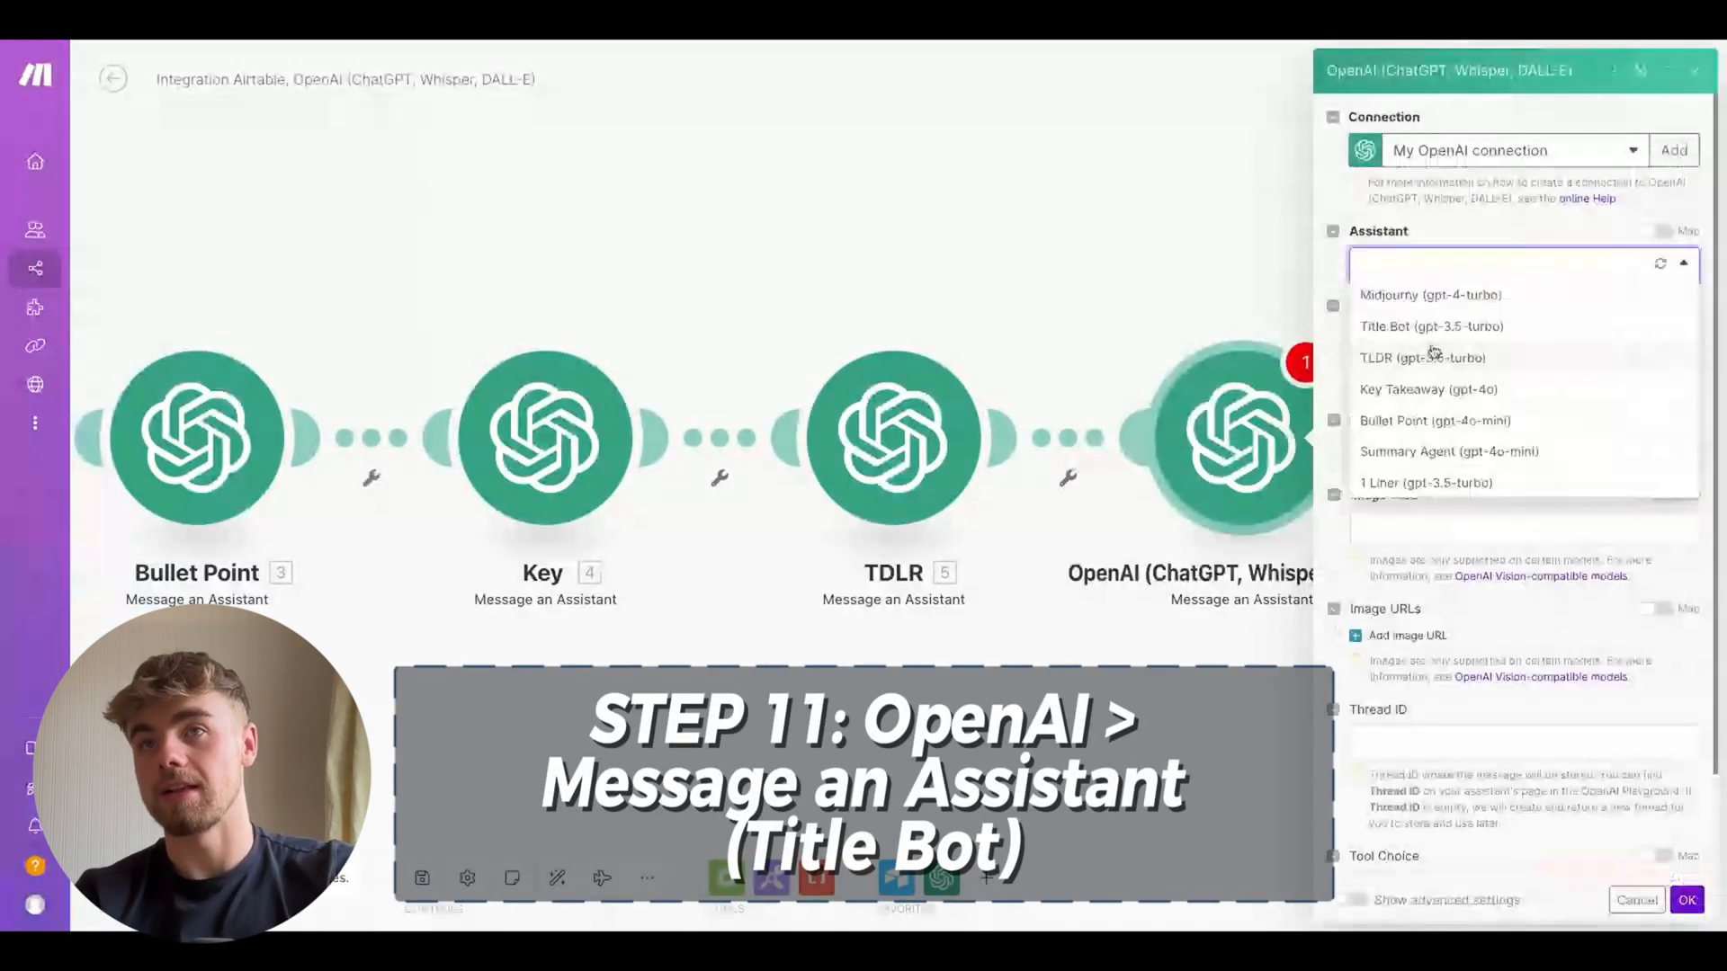
left_click(1440, 336)
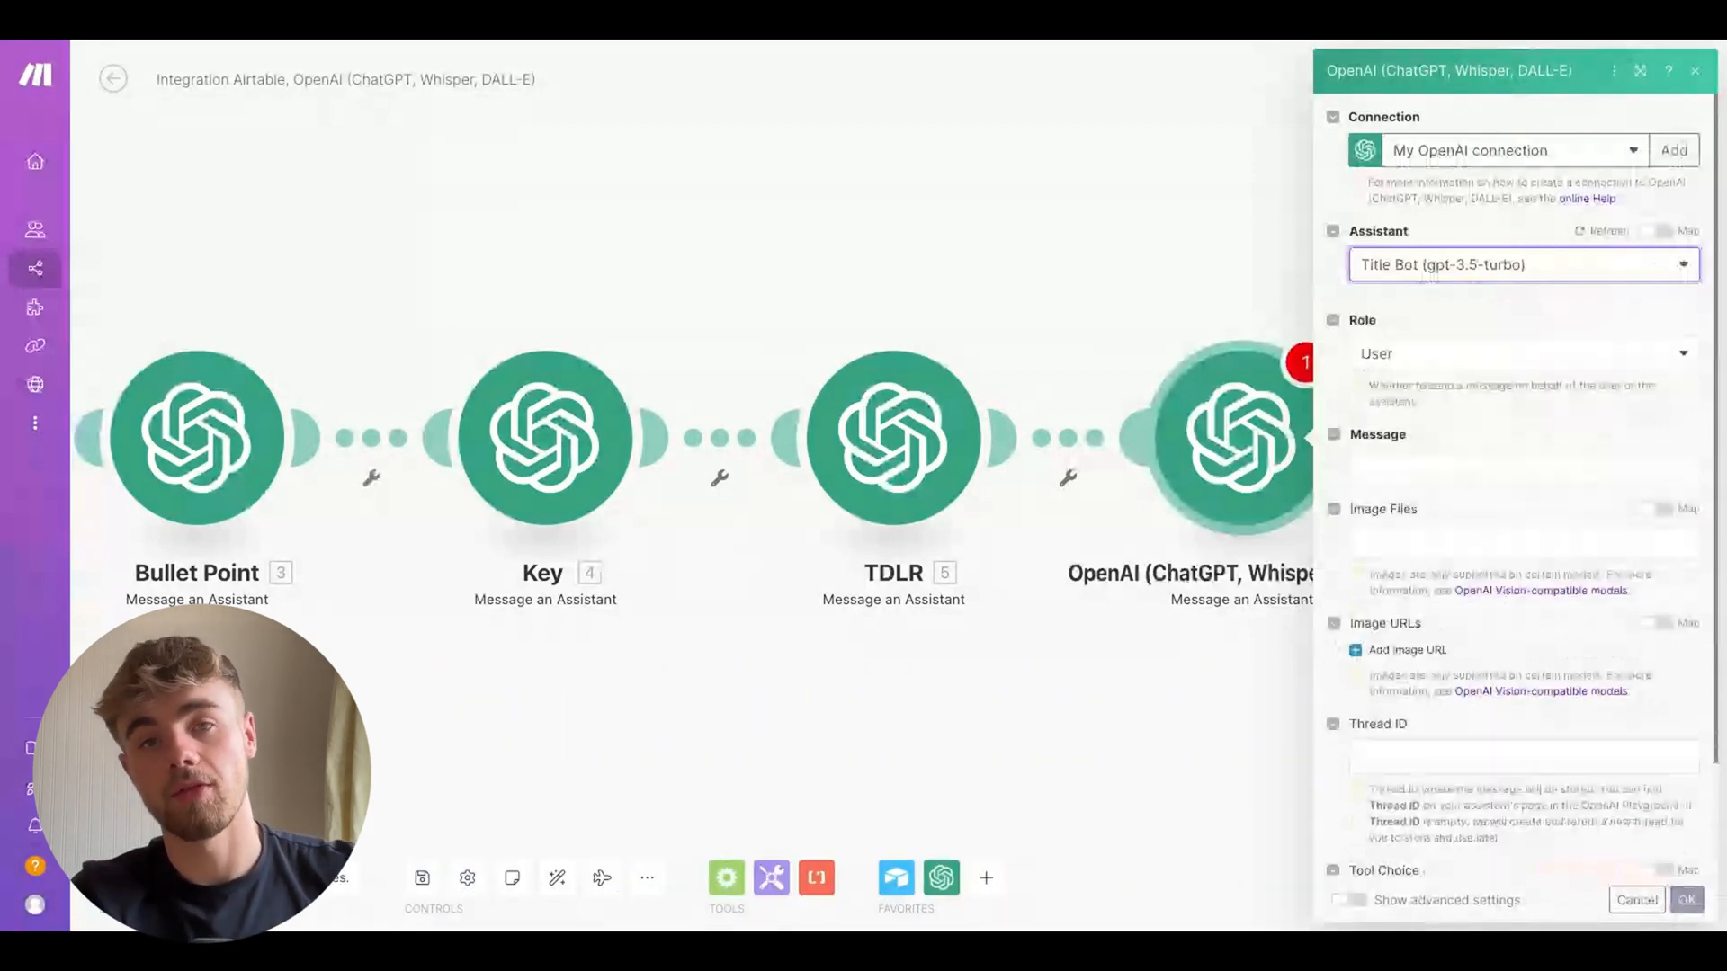
left_click(1439, 466)
scroll(1095, 843, "down", 2)
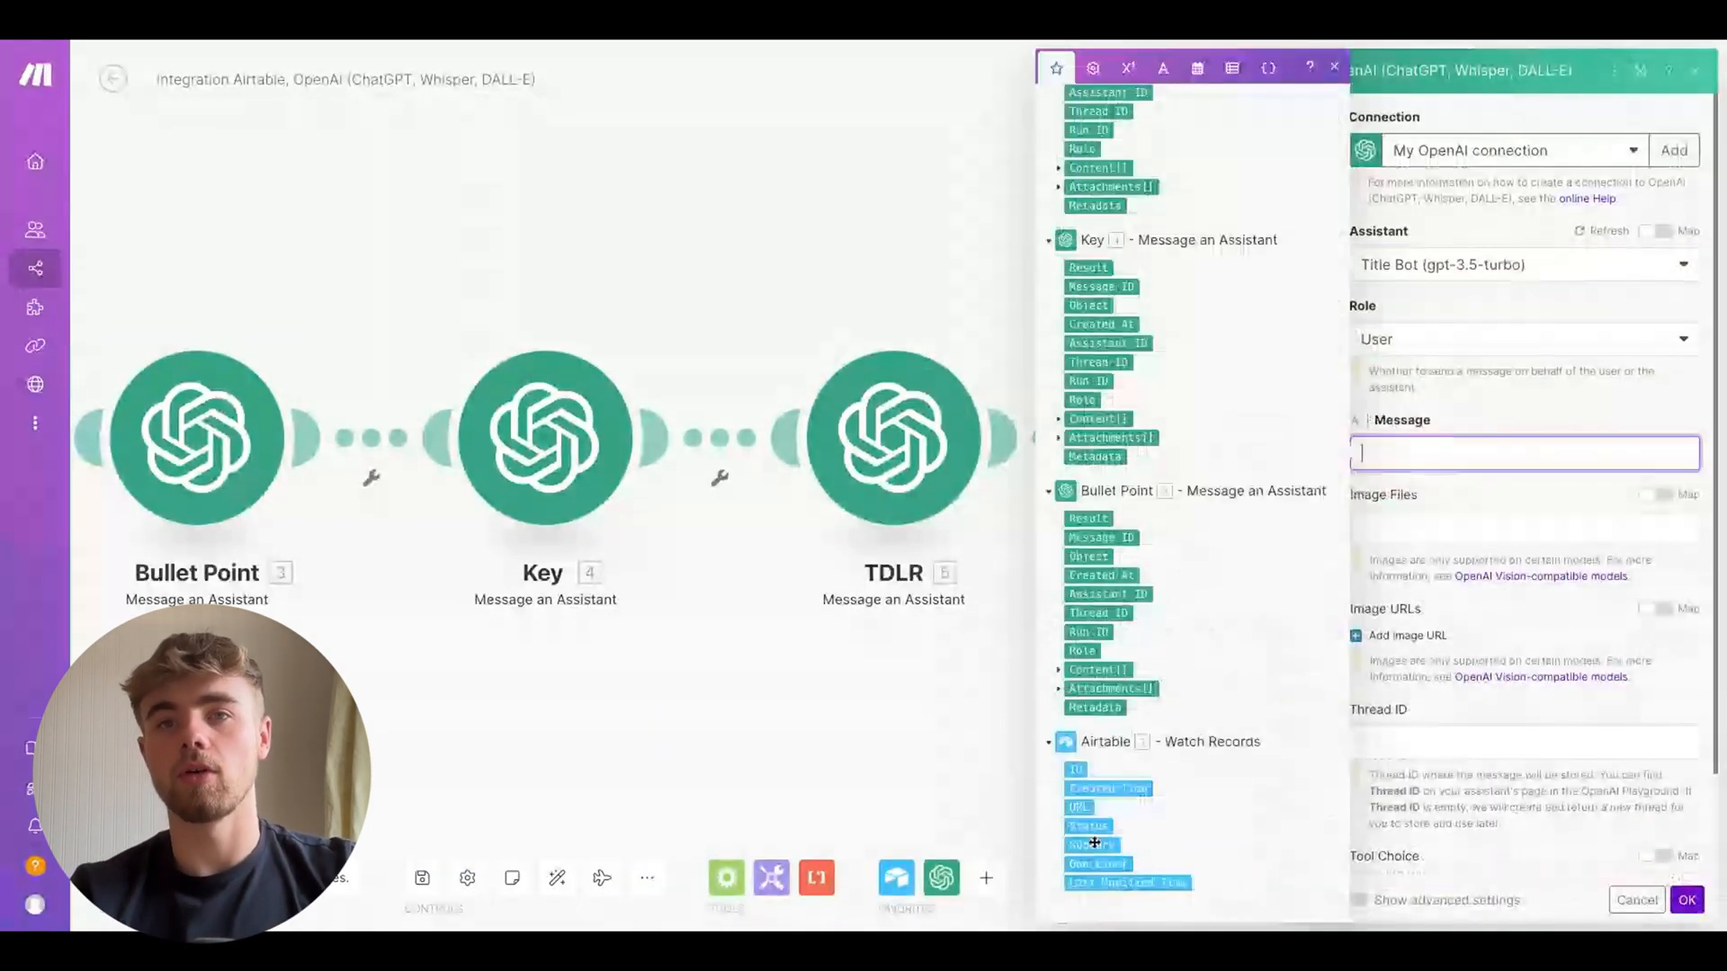
left_click(1094, 844)
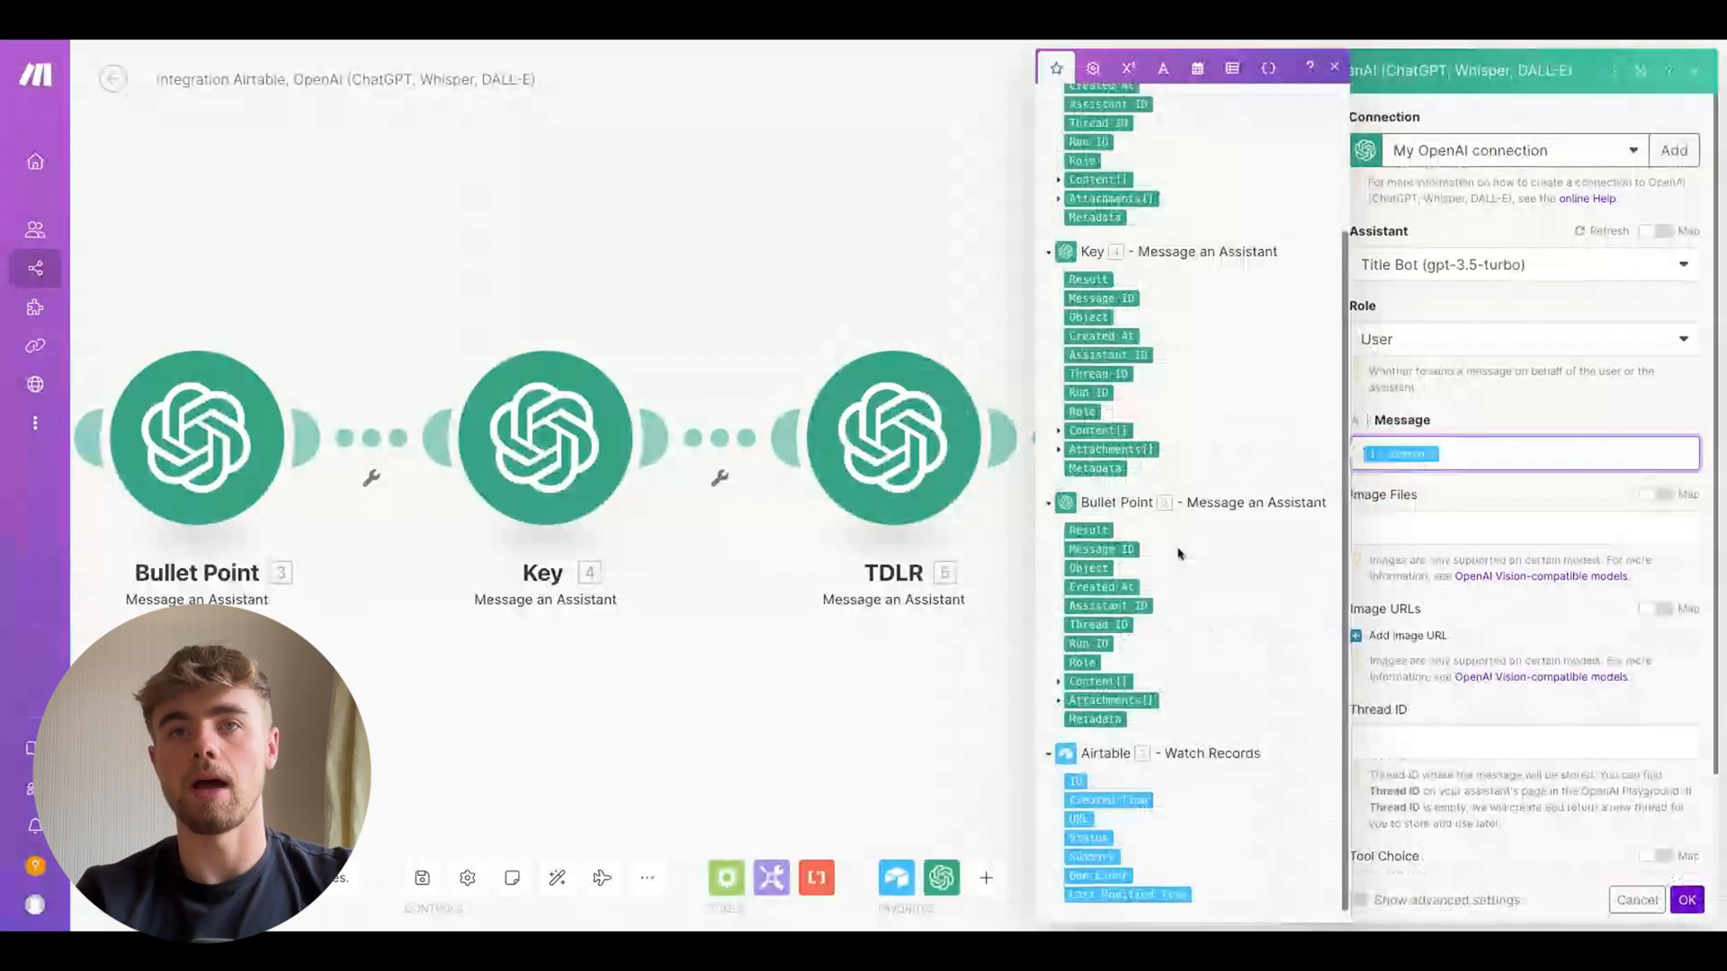
left_click(1097, 529)
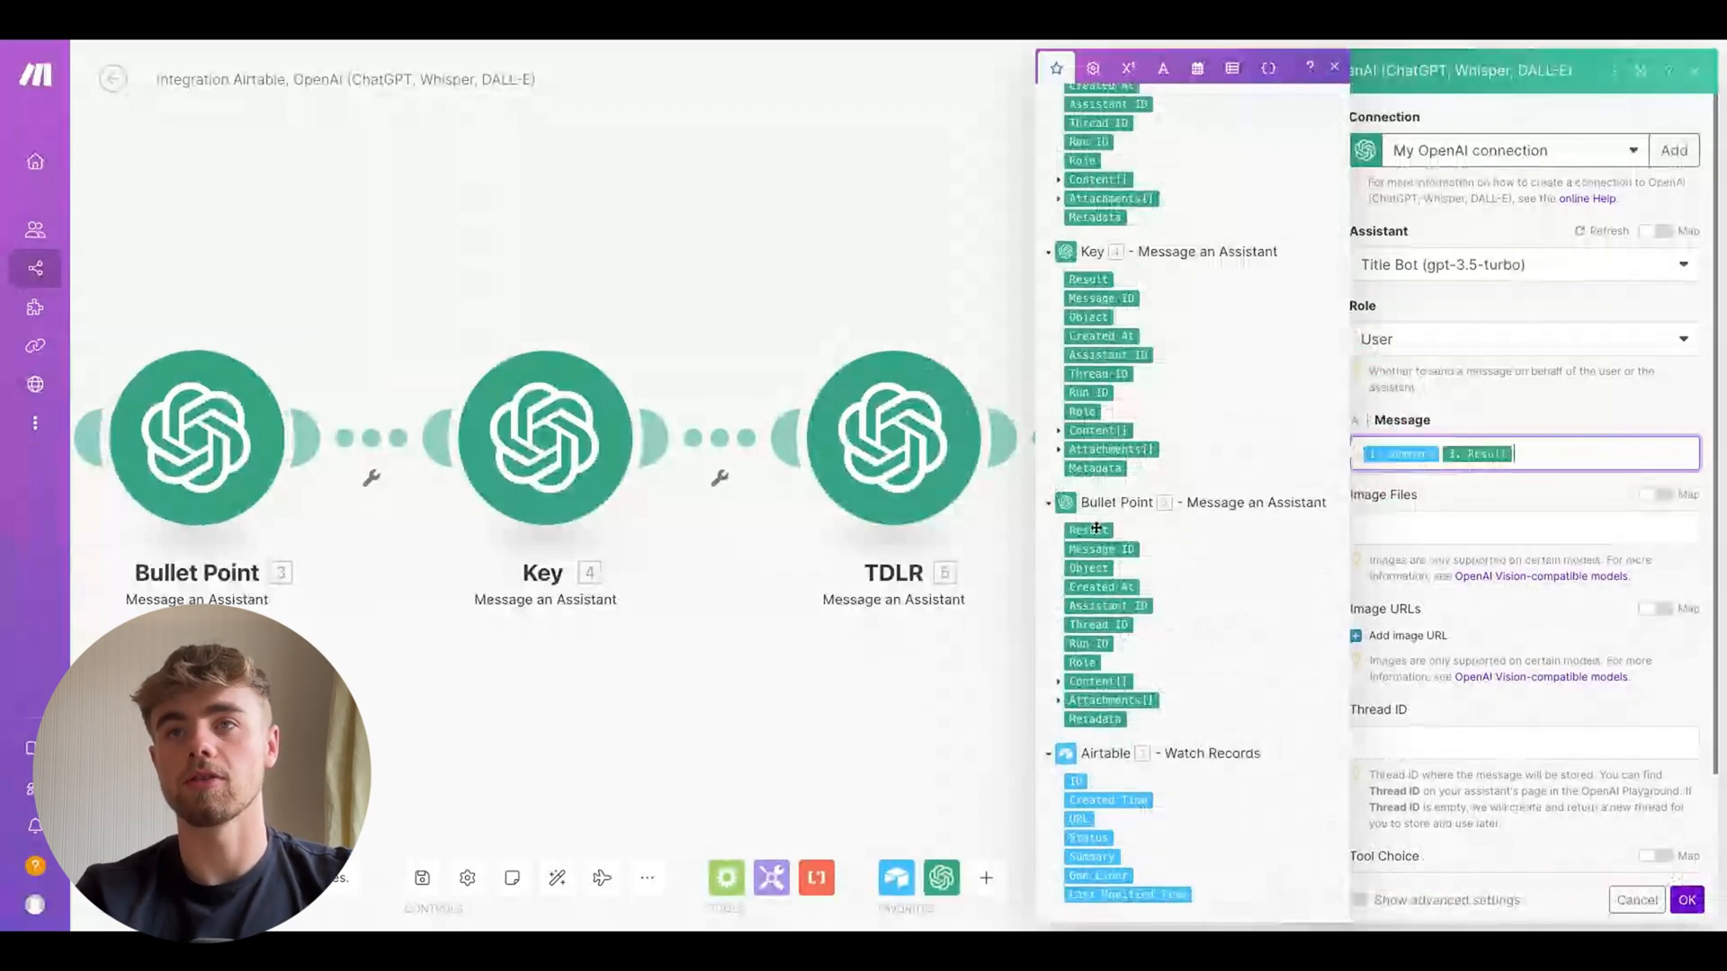
left_click(1687, 900)
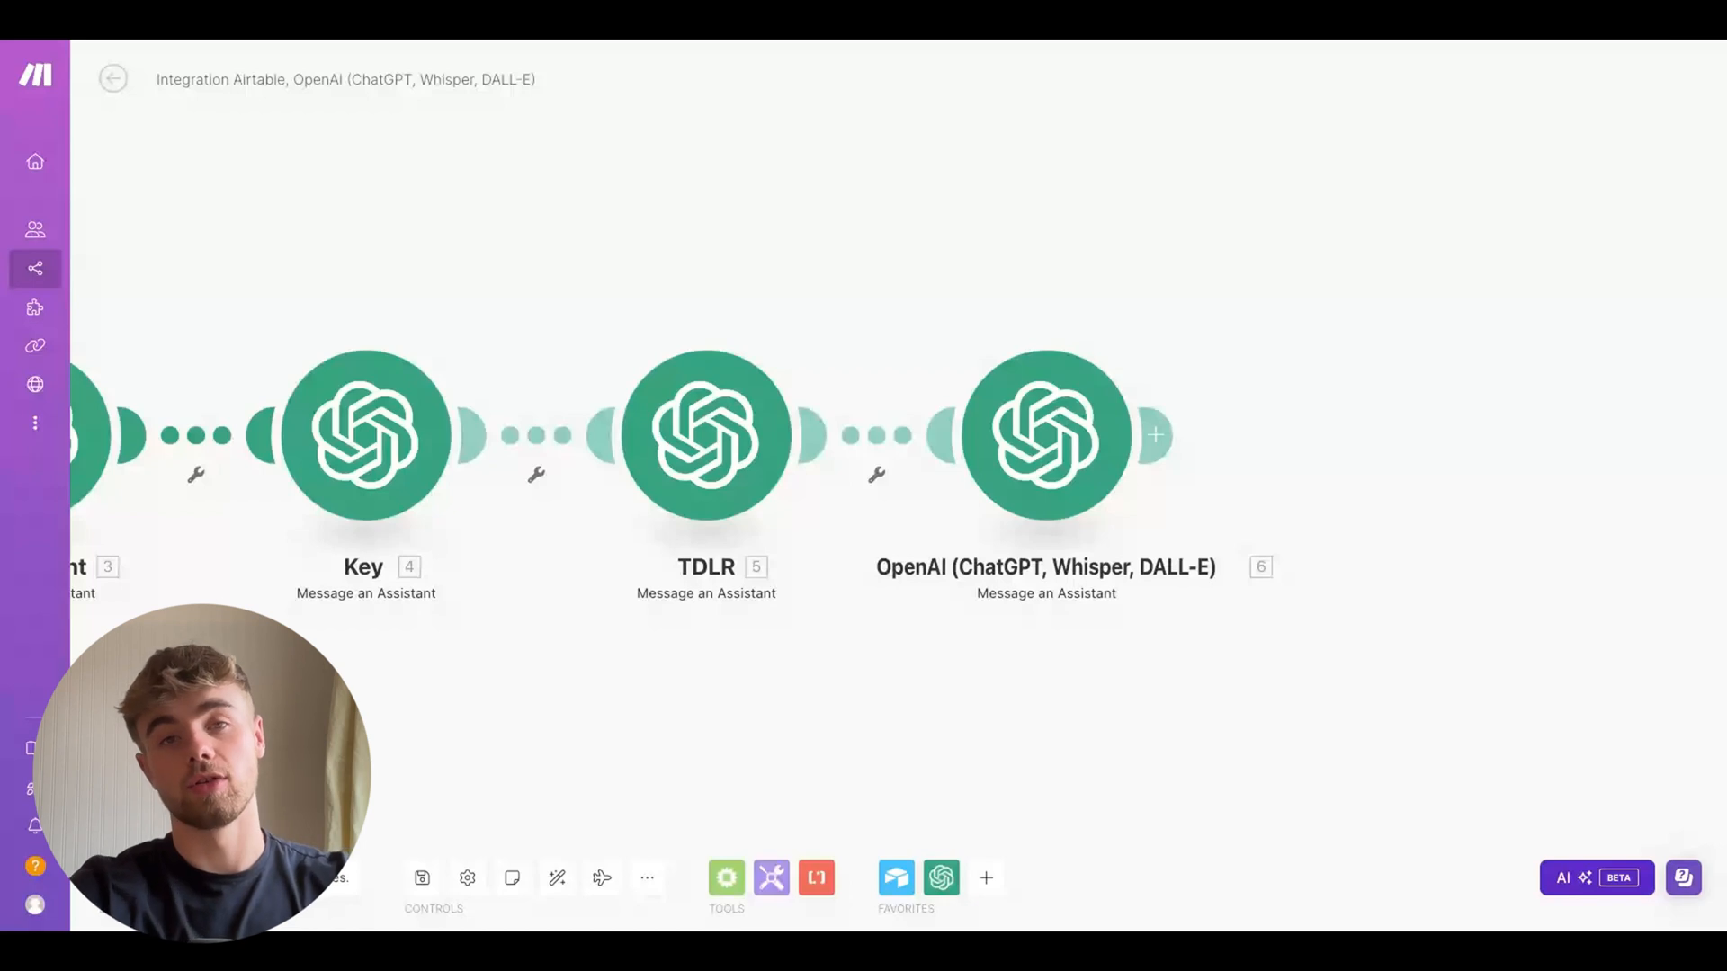
Add a Google Docs Insert a Paragraph to a Document module at the end of the scenario
left_click(1162, 438)
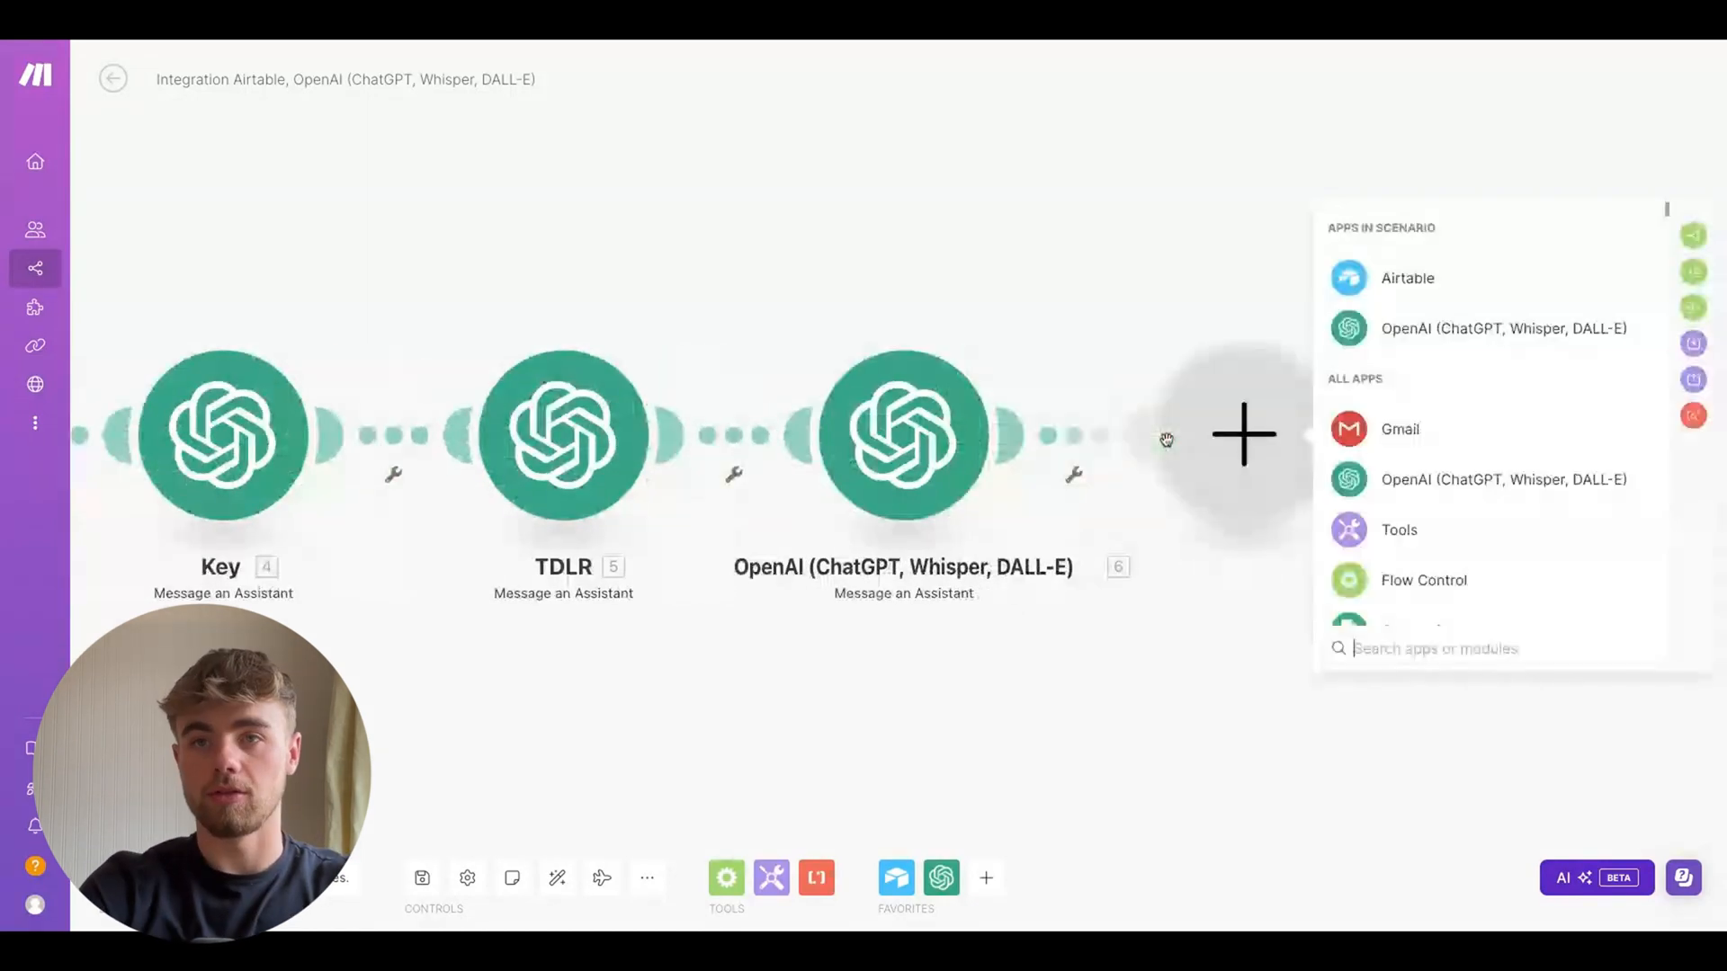
type("goog")
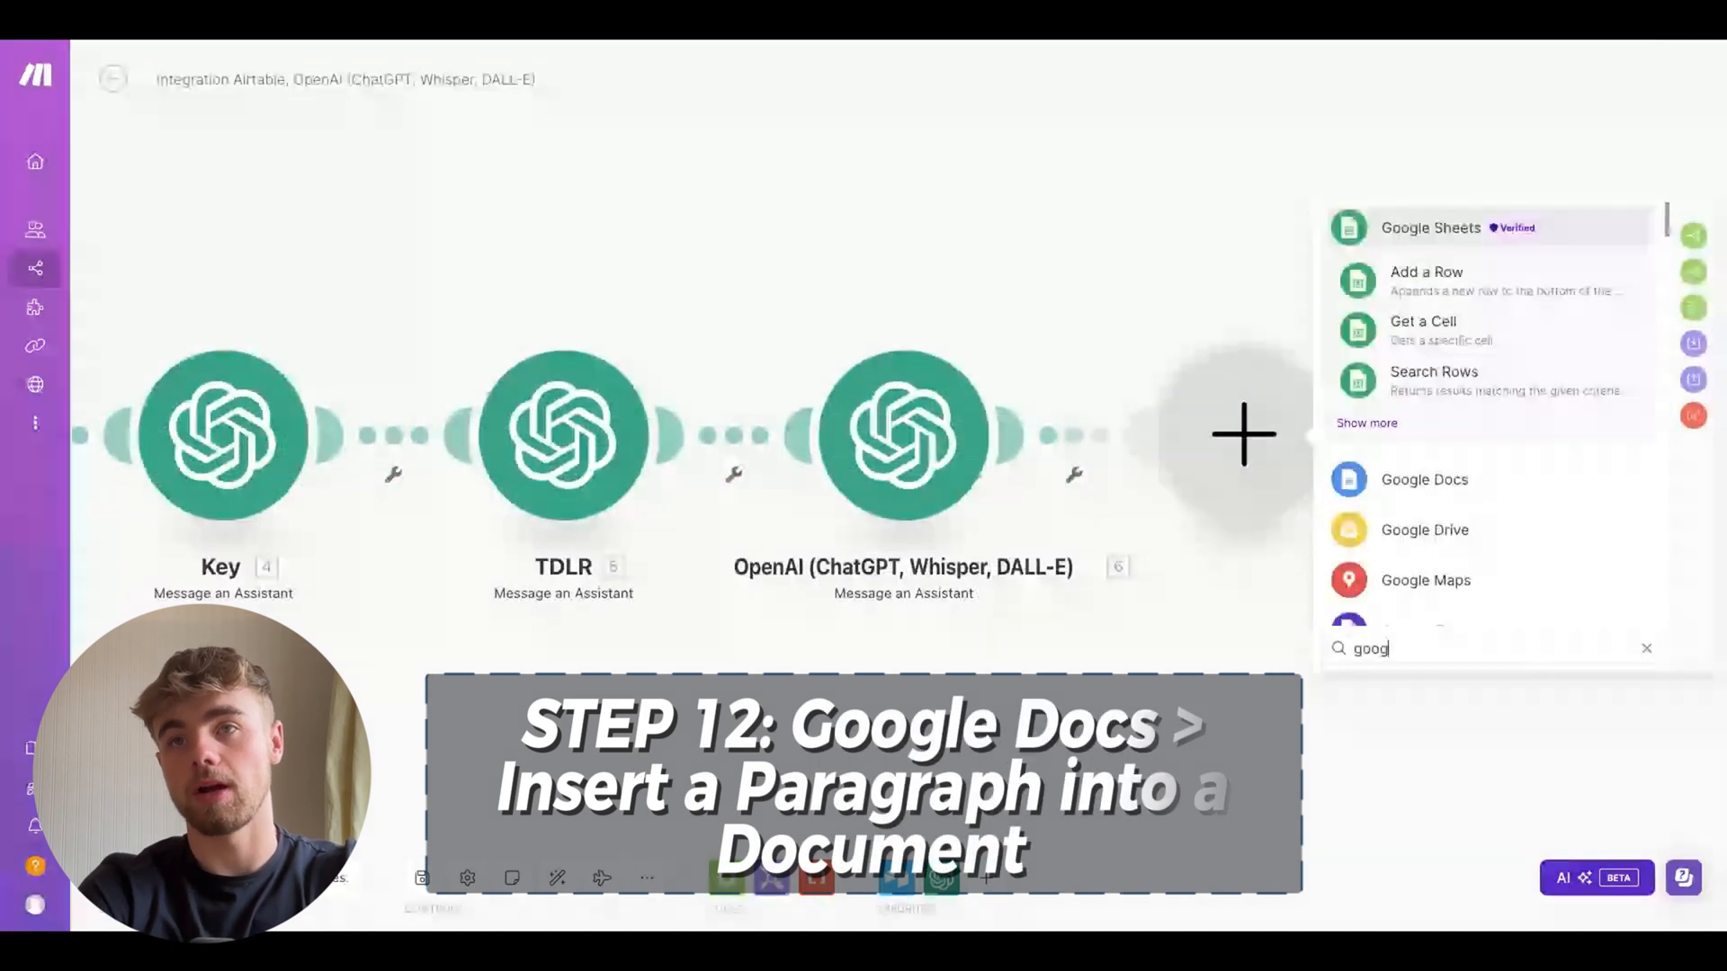
left_click(1429, 488)
scroll(1427, 490, "down", 2)
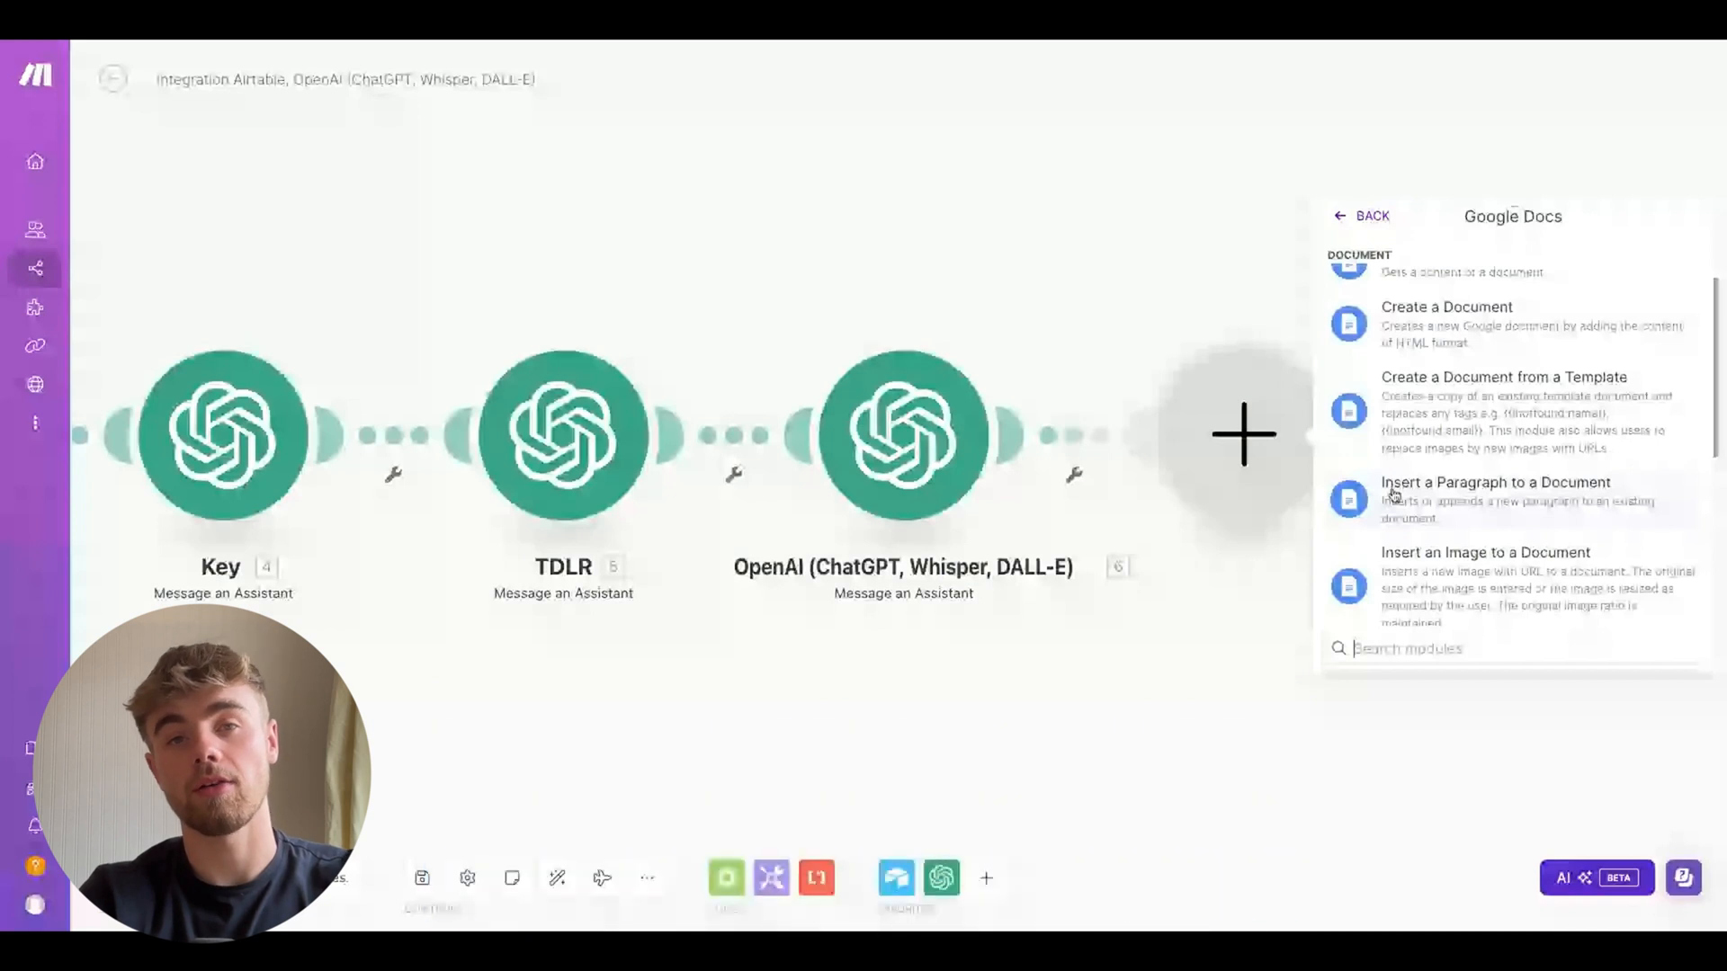
left_click(1394, 494)
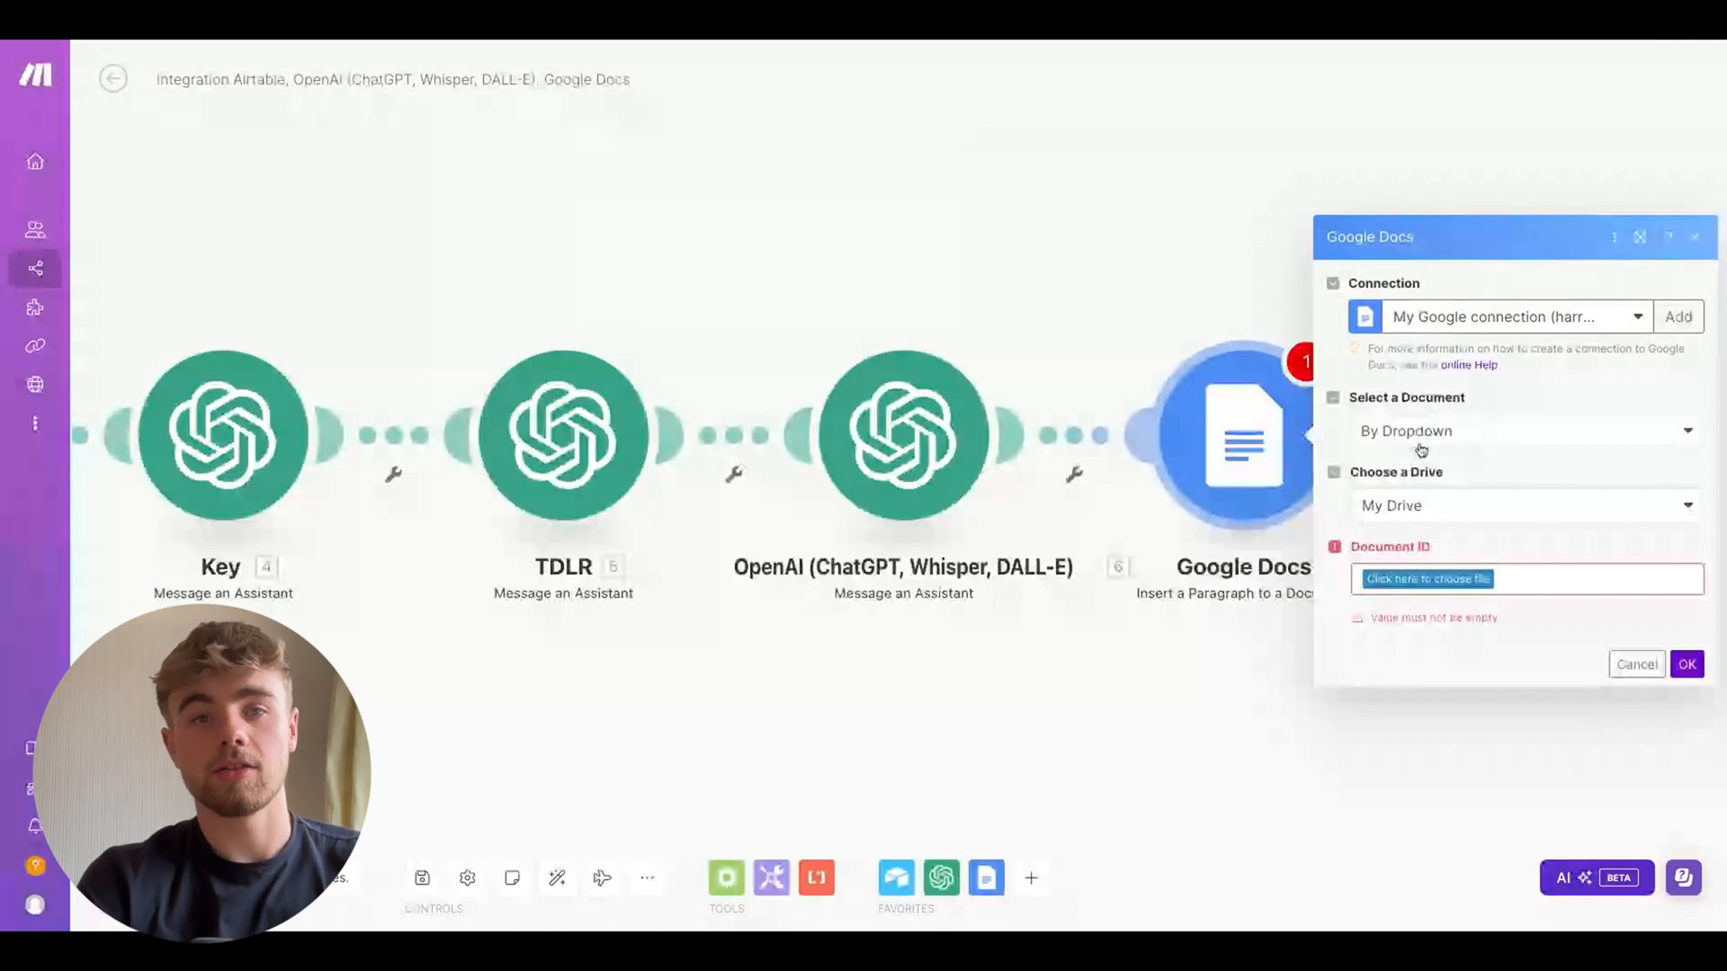
Select the Tester Letter document in the News Letter folder as the target document
left_click(1420, 579)
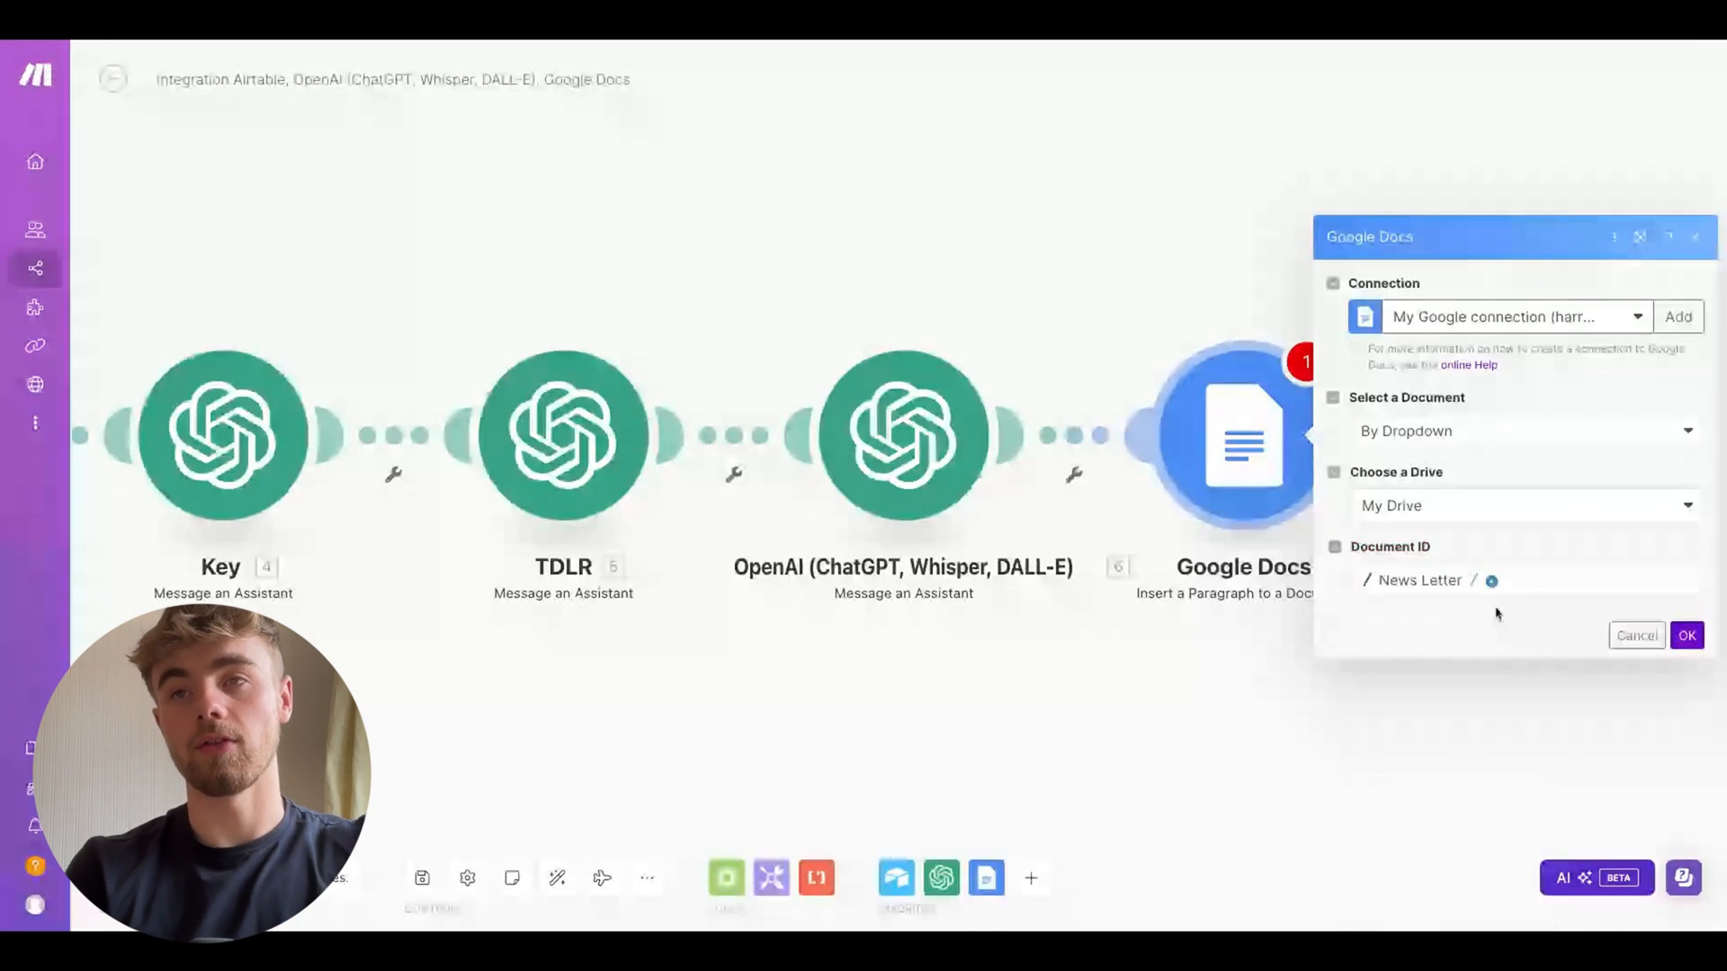
left_click(1493, 583)
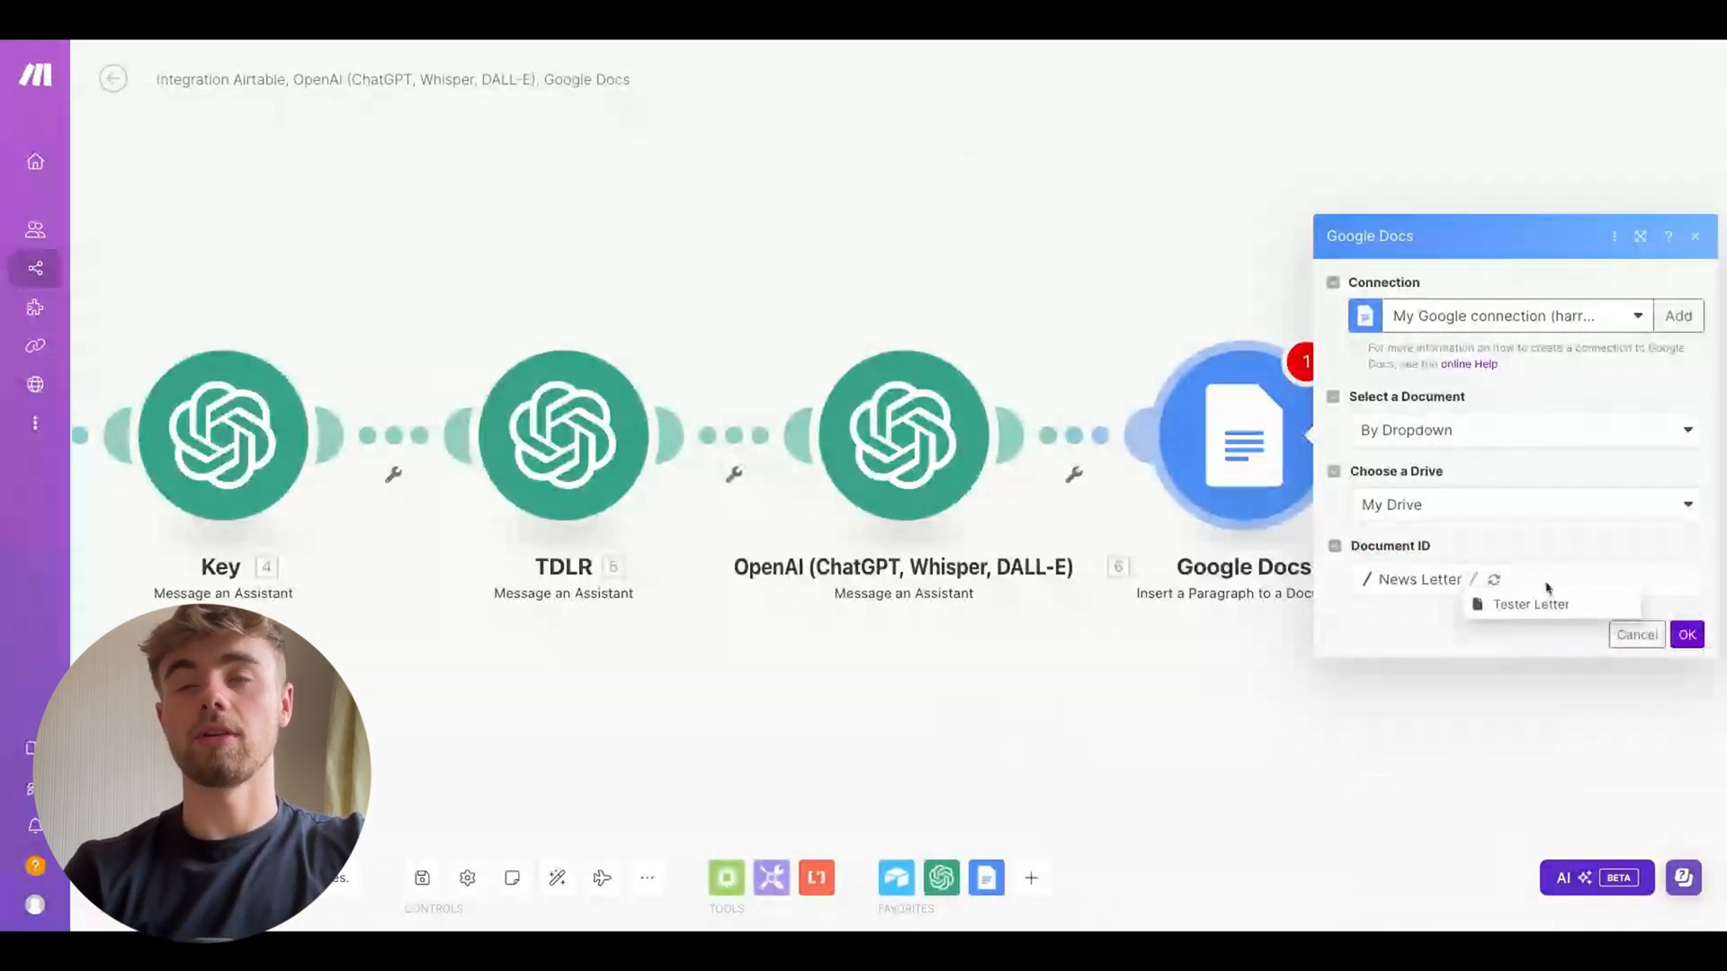
left_click(1547, 608)
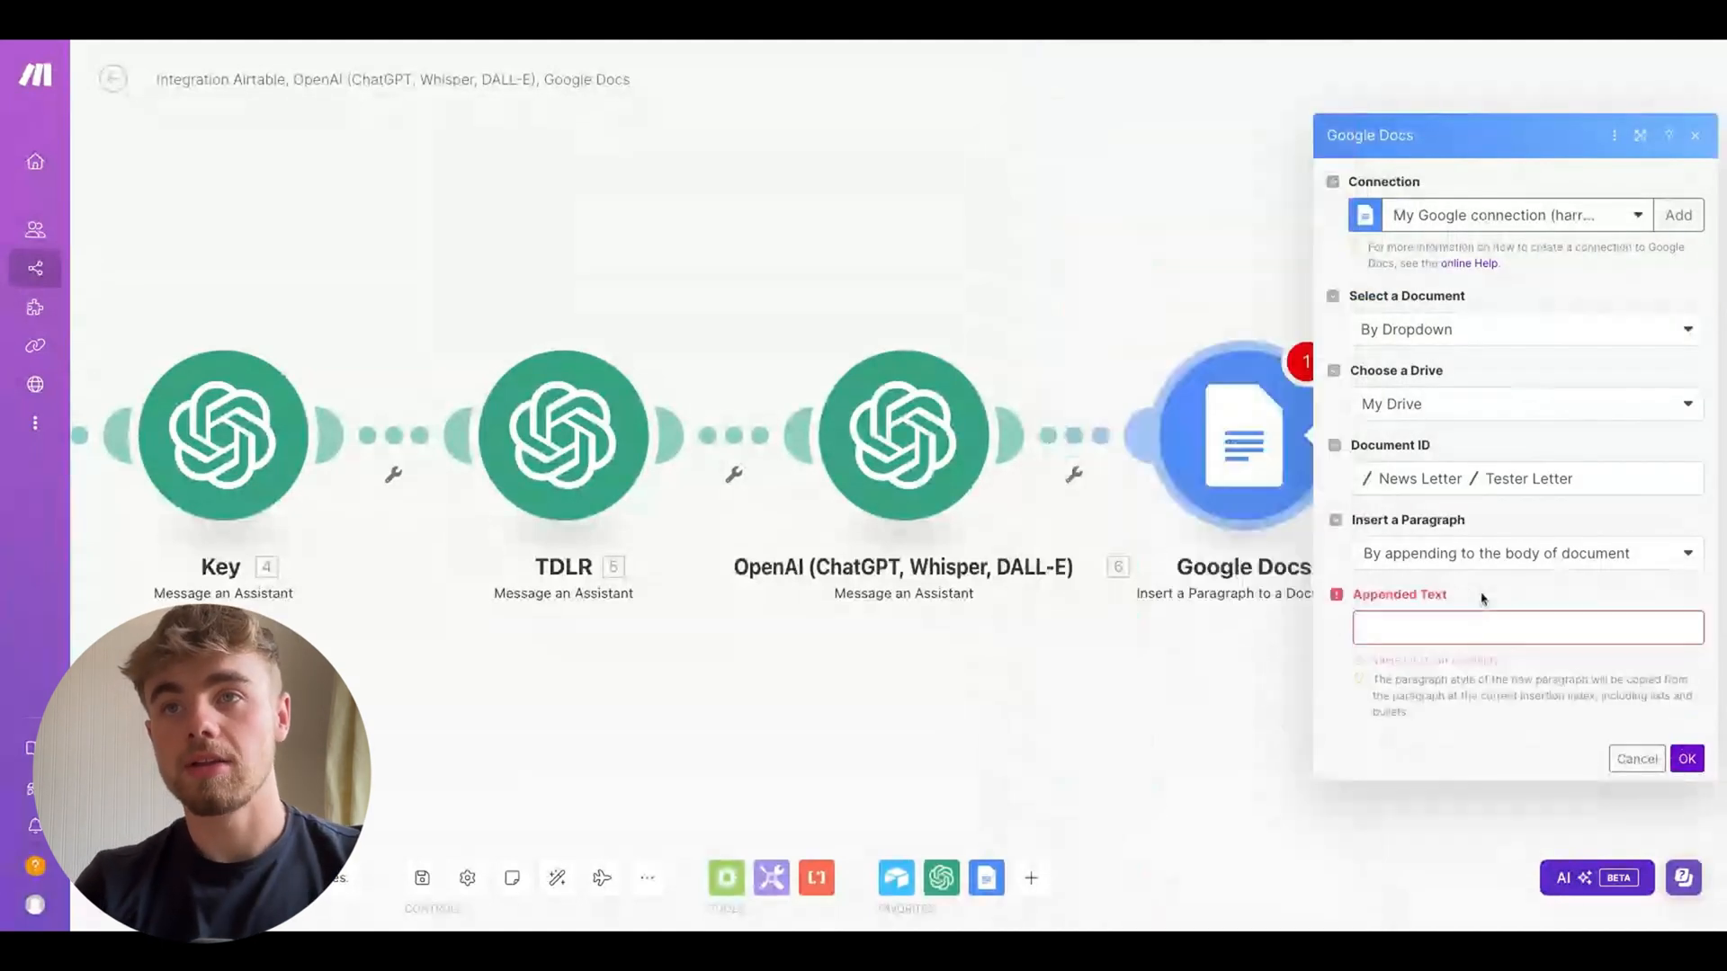
Map the Result of the Title Bot, TDLR, Bullet Point and Key modules into Appended Text, and save
left_click(1409, 642)
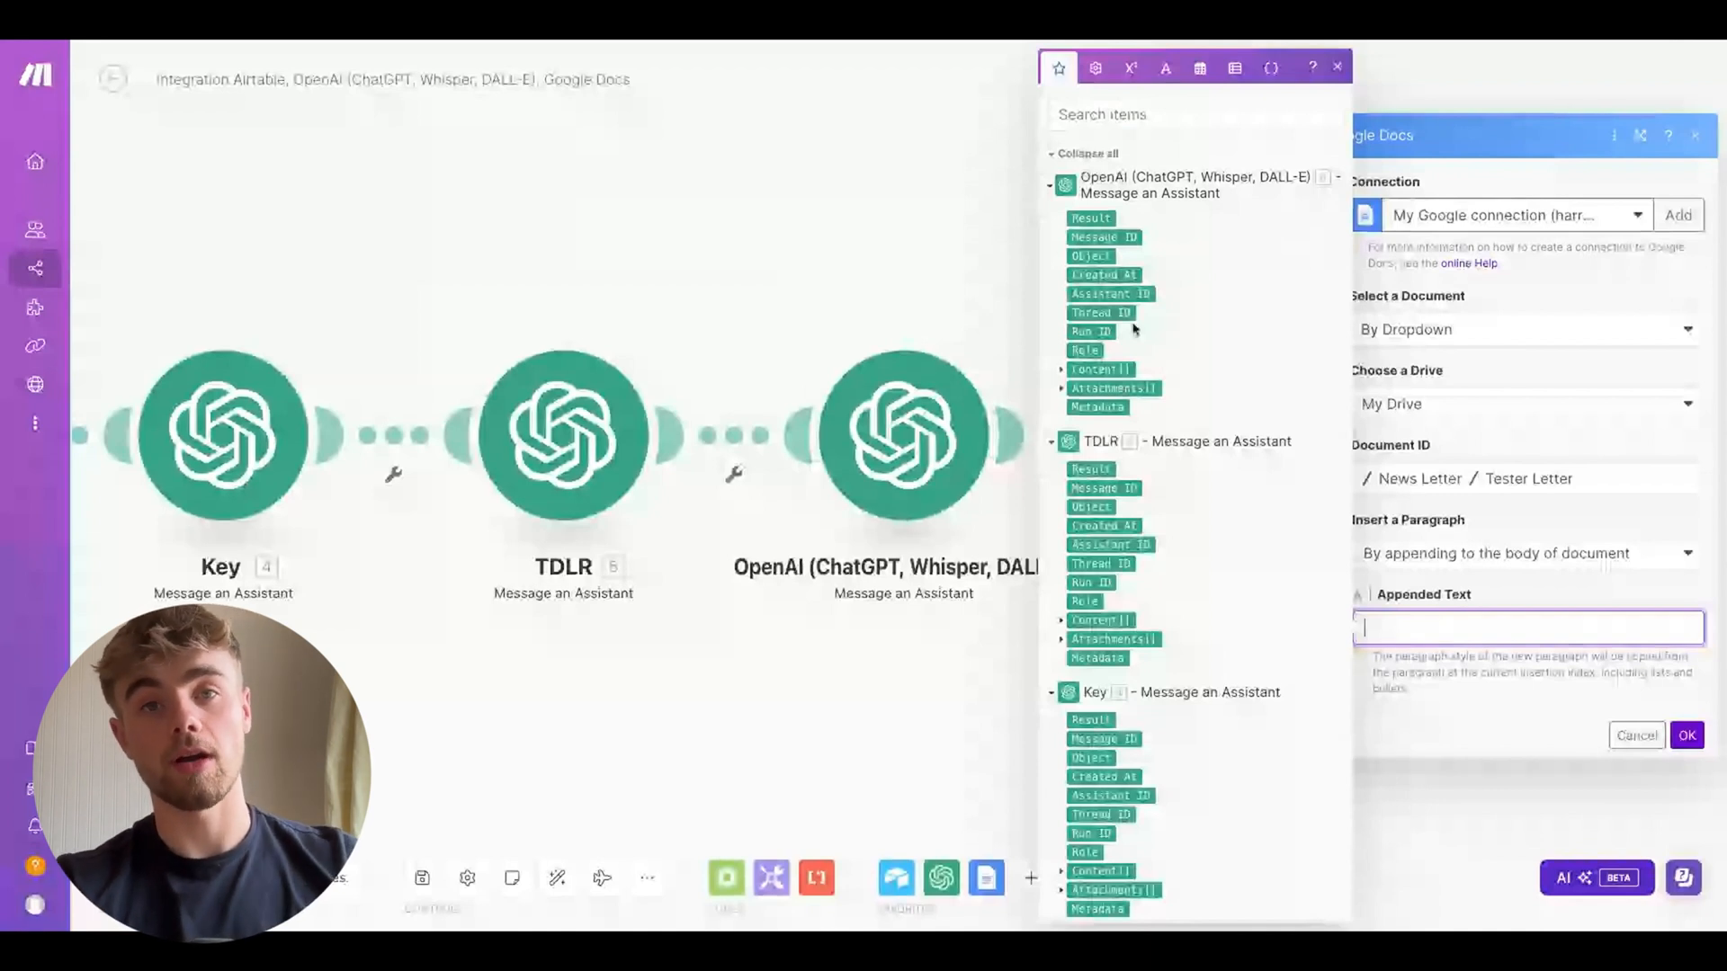
scroll(1193, 260, "down", 1)
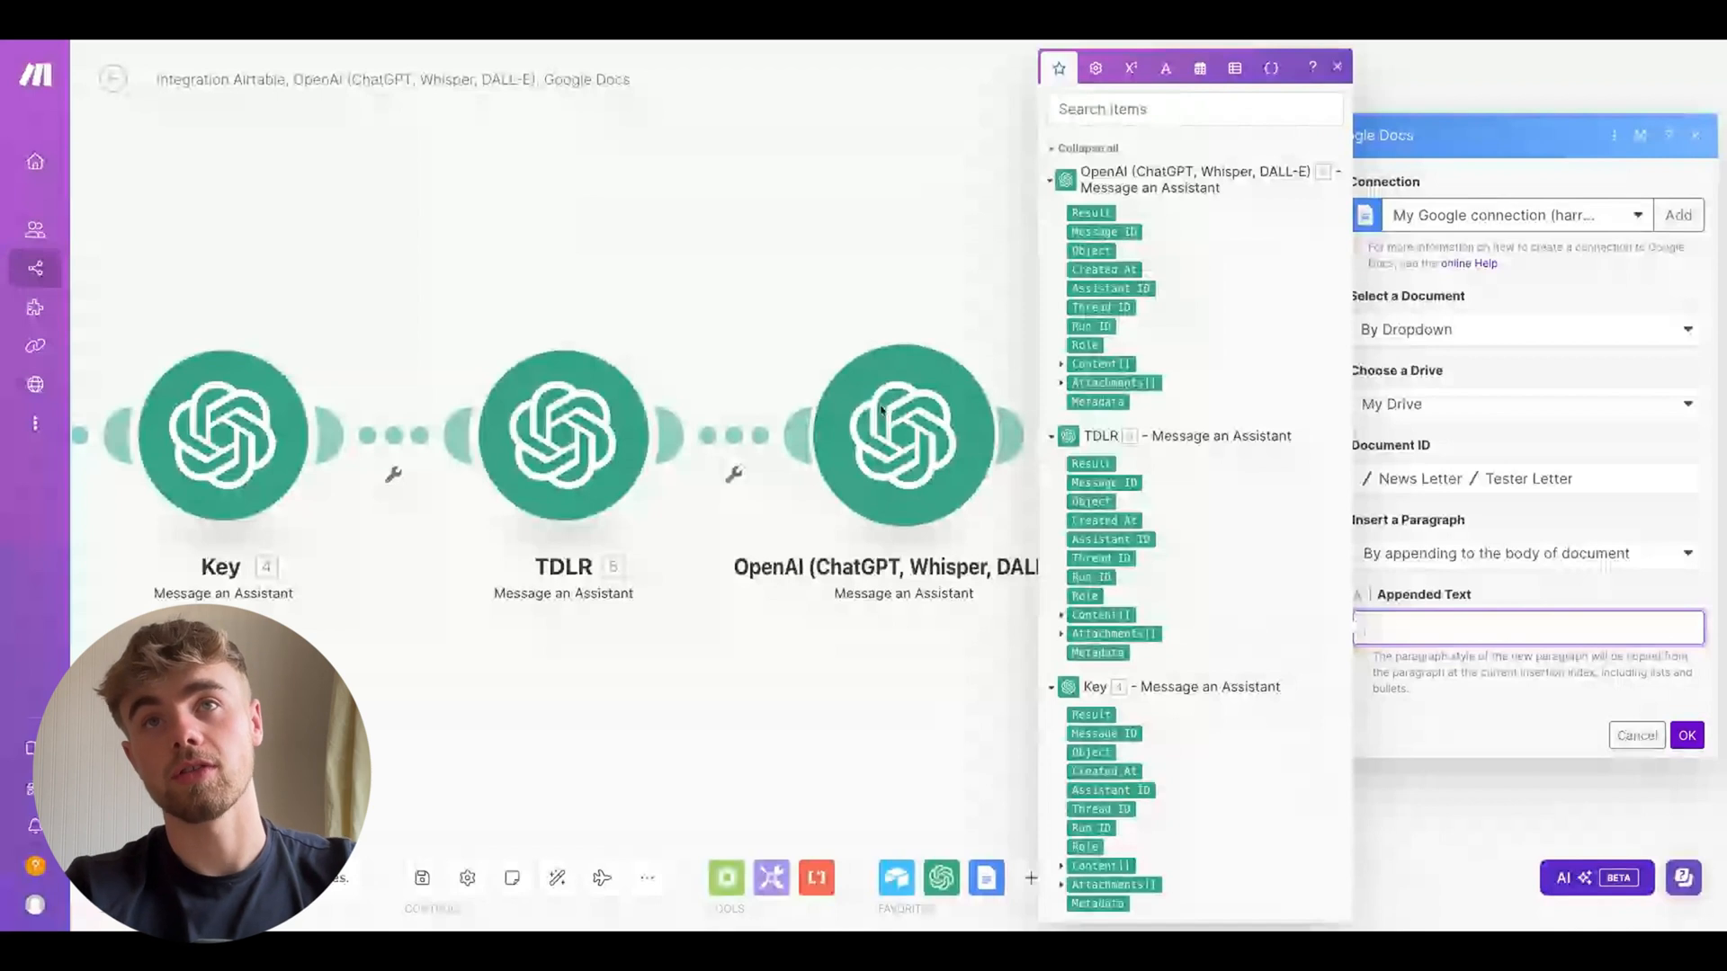
left_click(1089, 214)
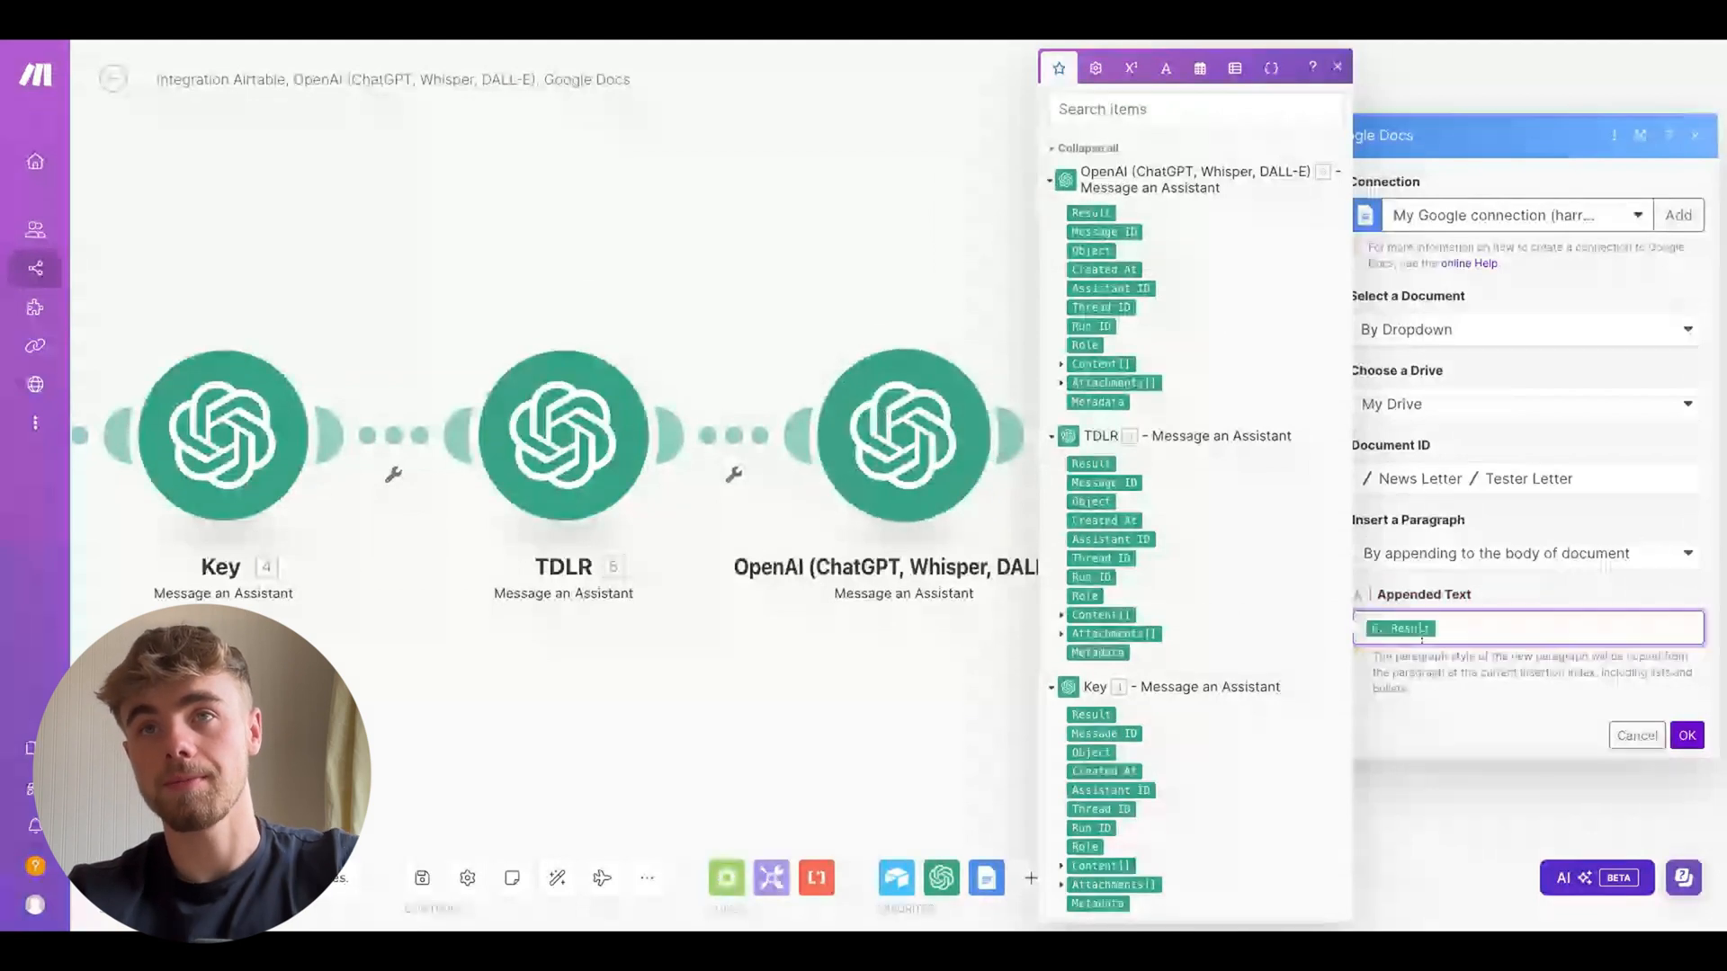
left_click(1099, 468)
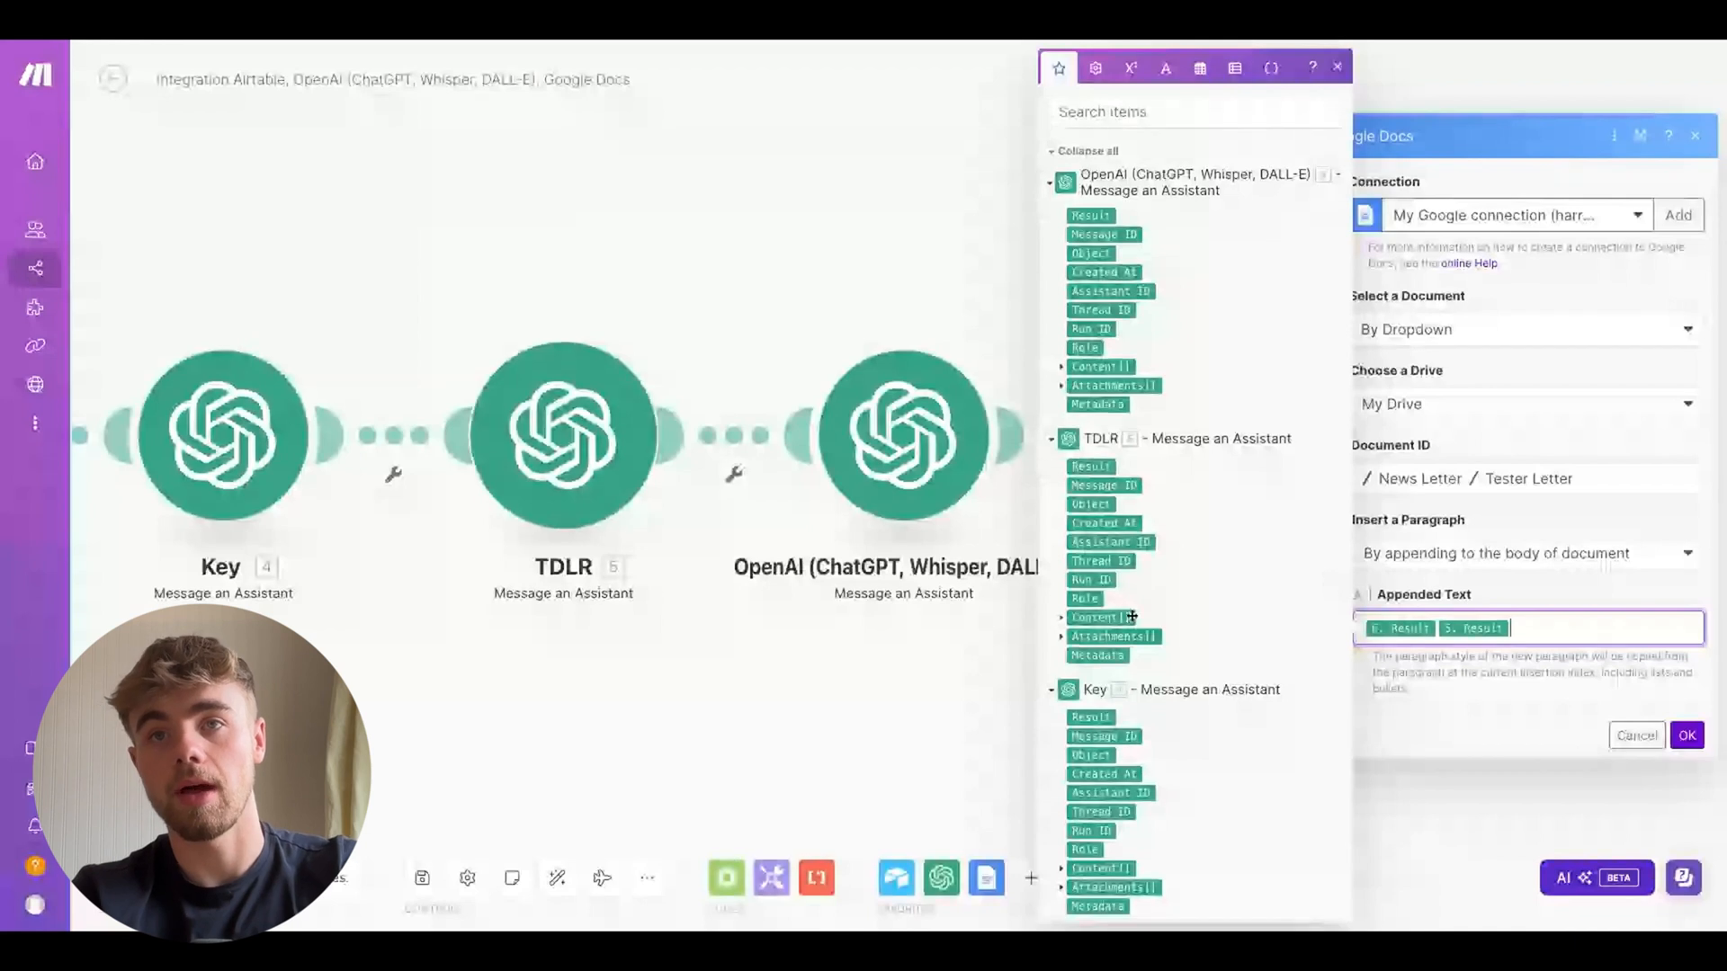
scroll(1132, 616, "down", 5)
scroll(1092, 519, "down", 1)
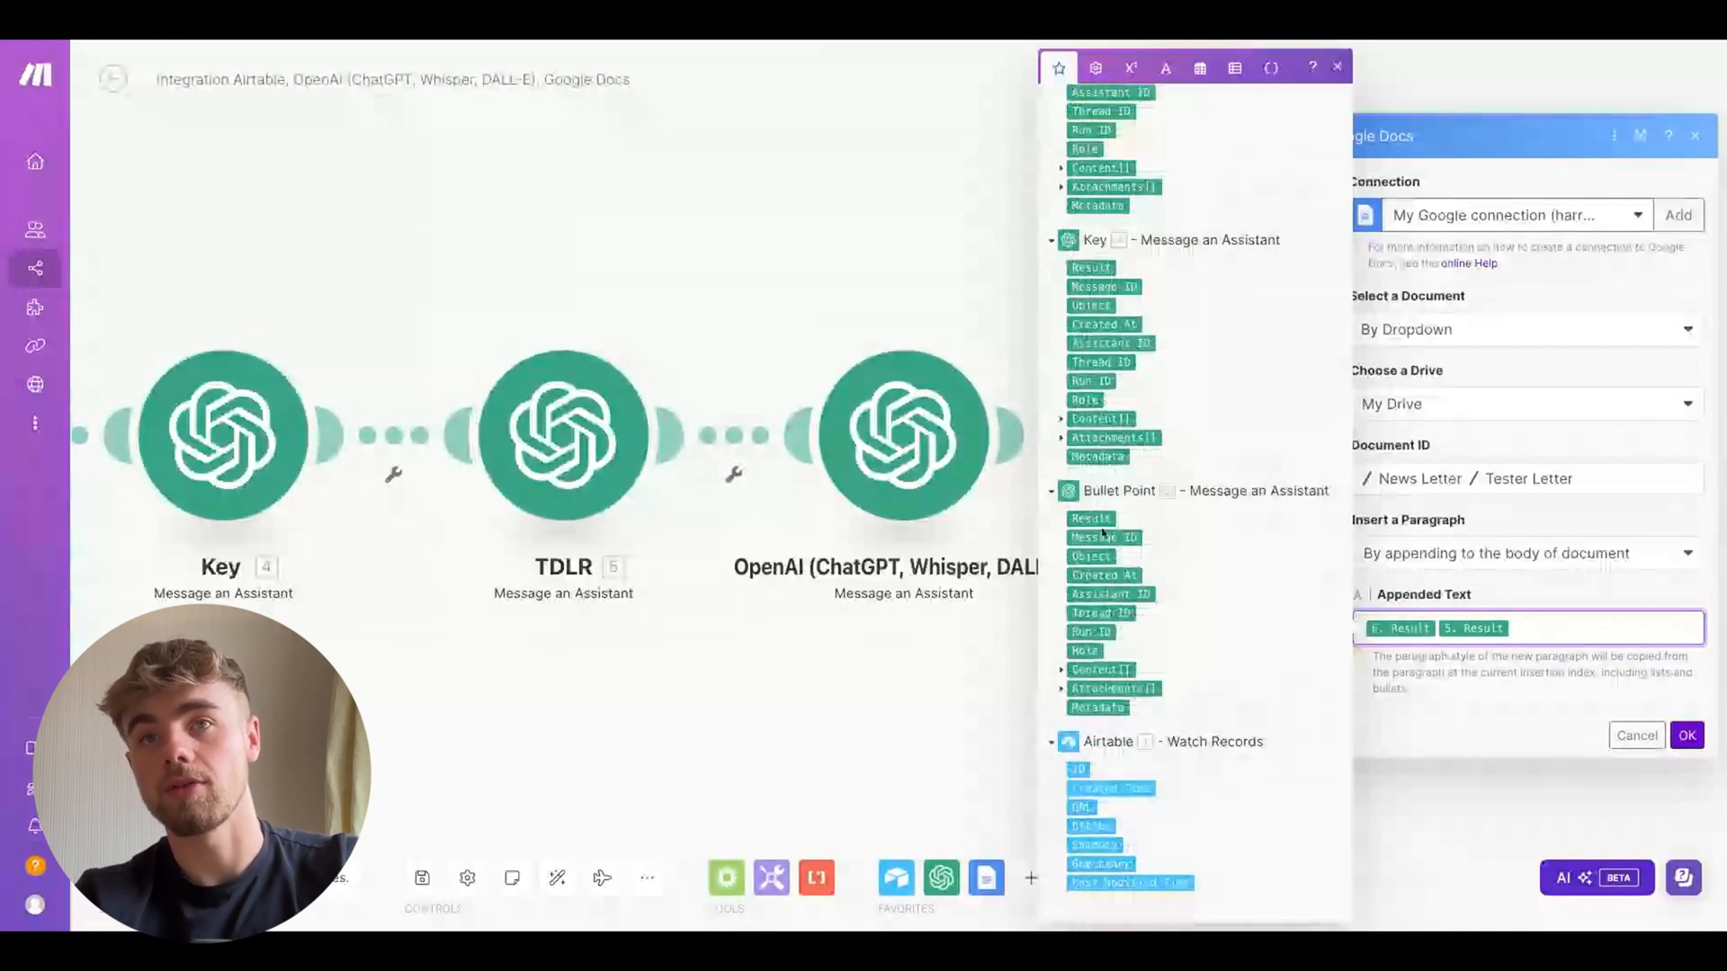
left_click(1096, 518)
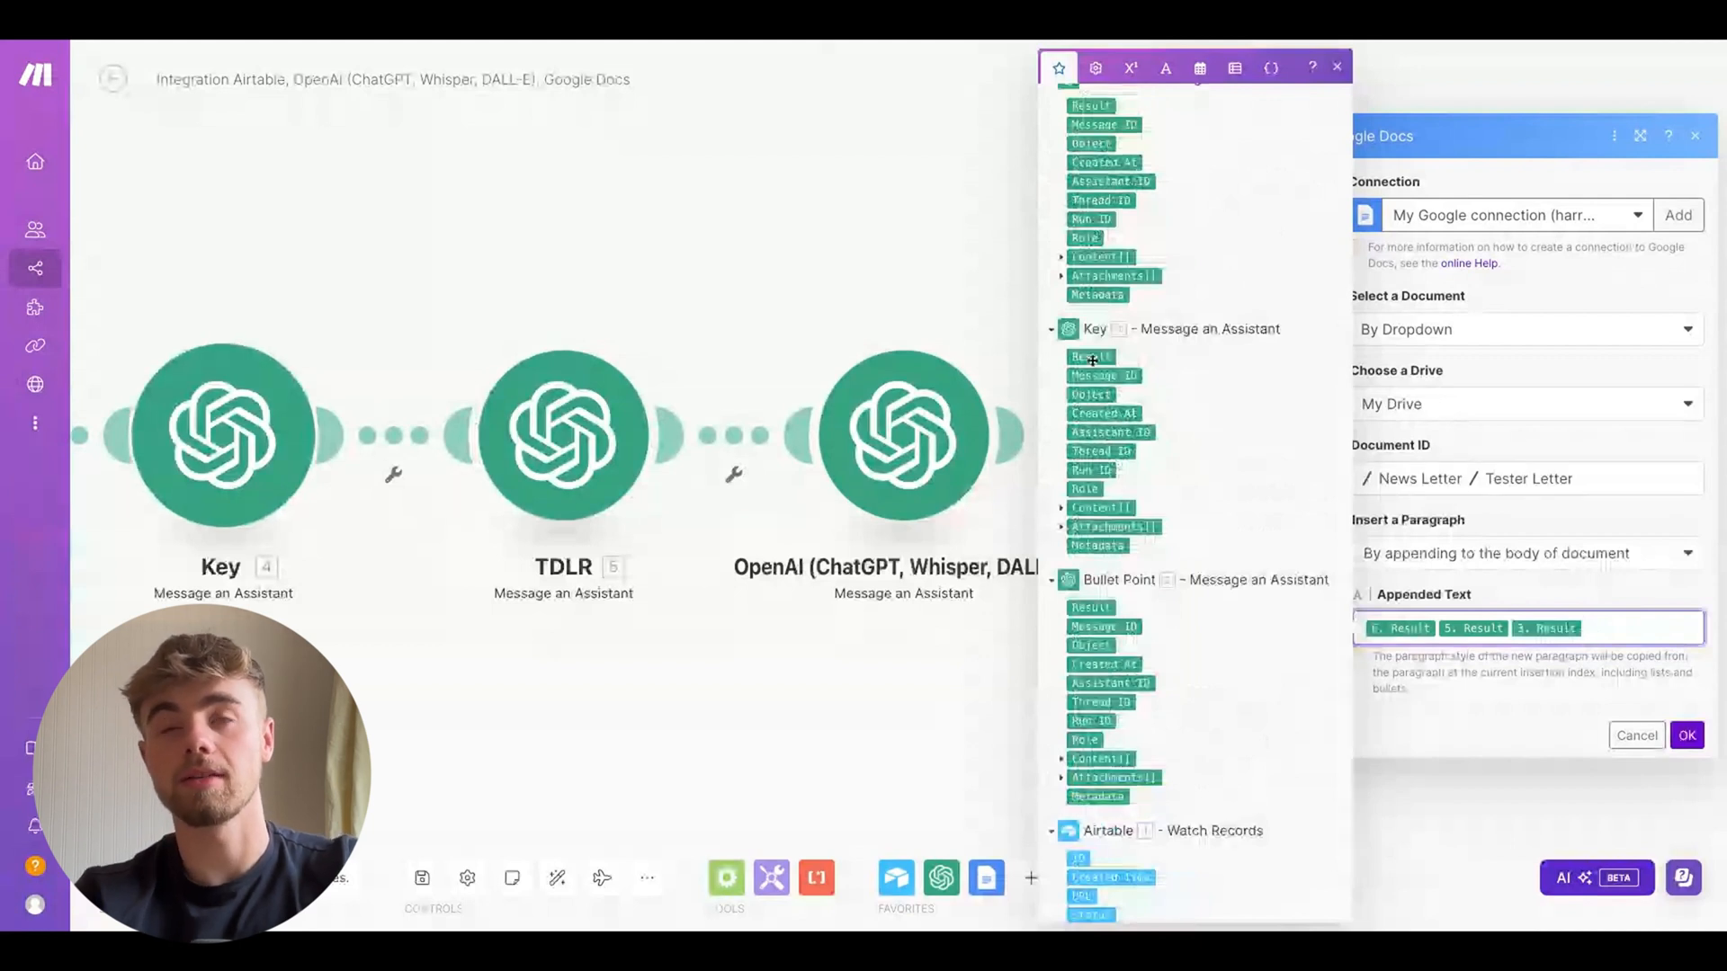
left_click(1094, 358)
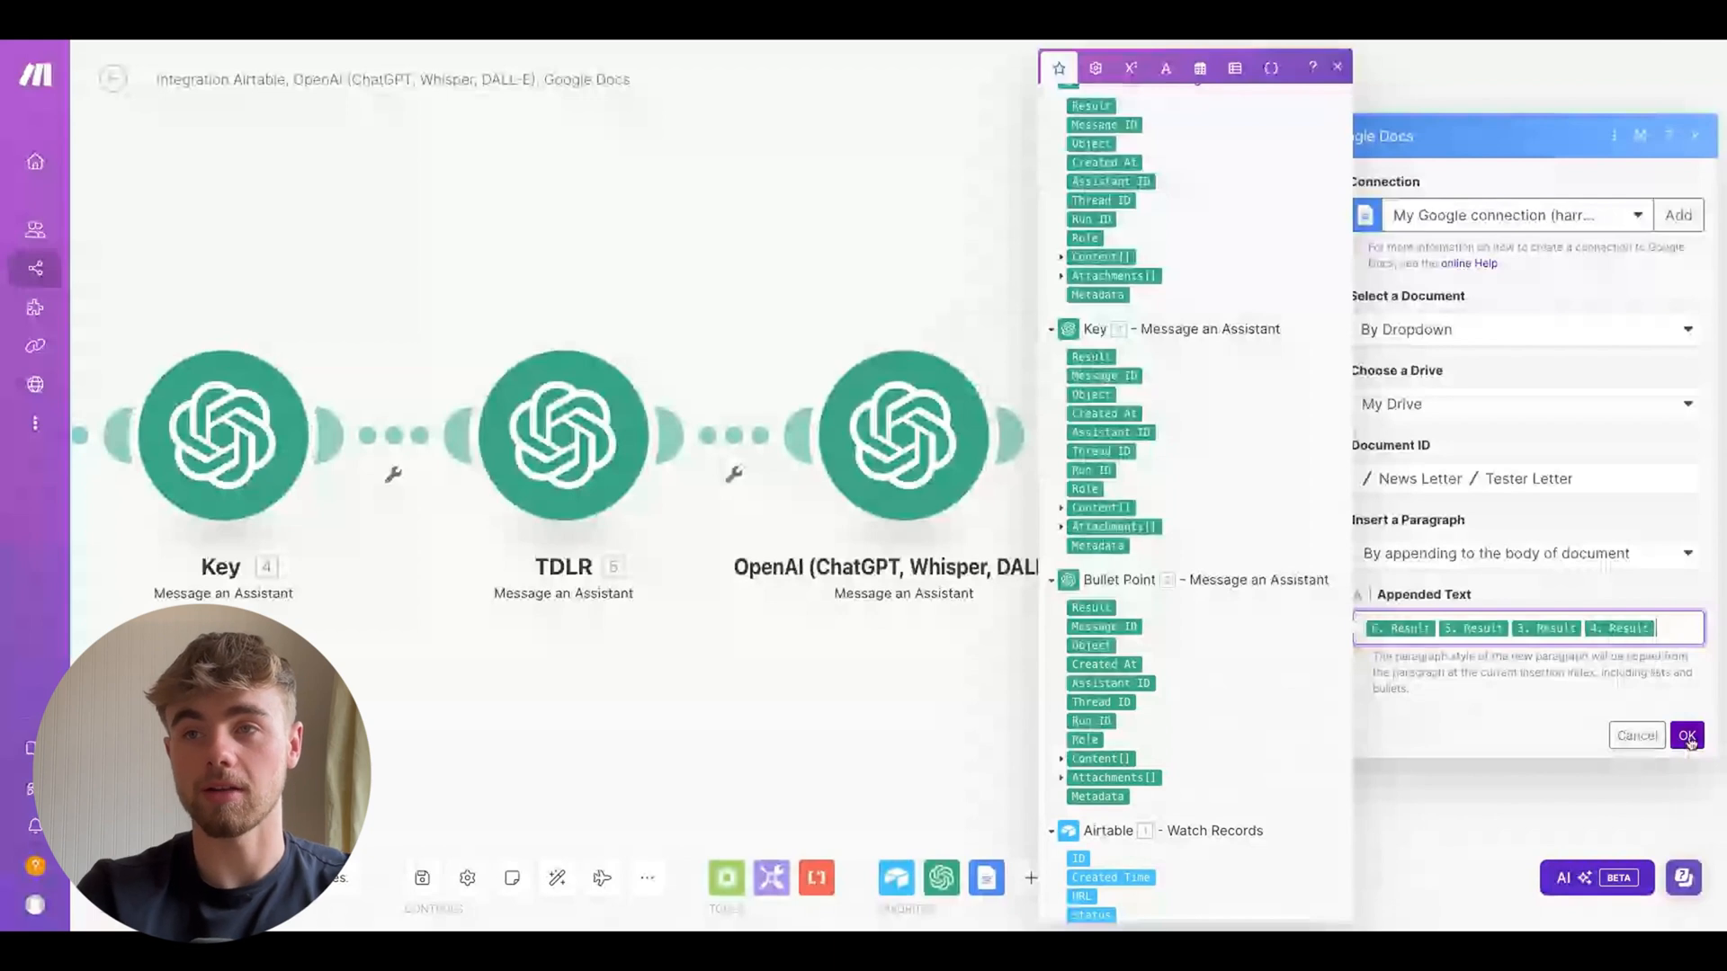
left_click(1687, 737)
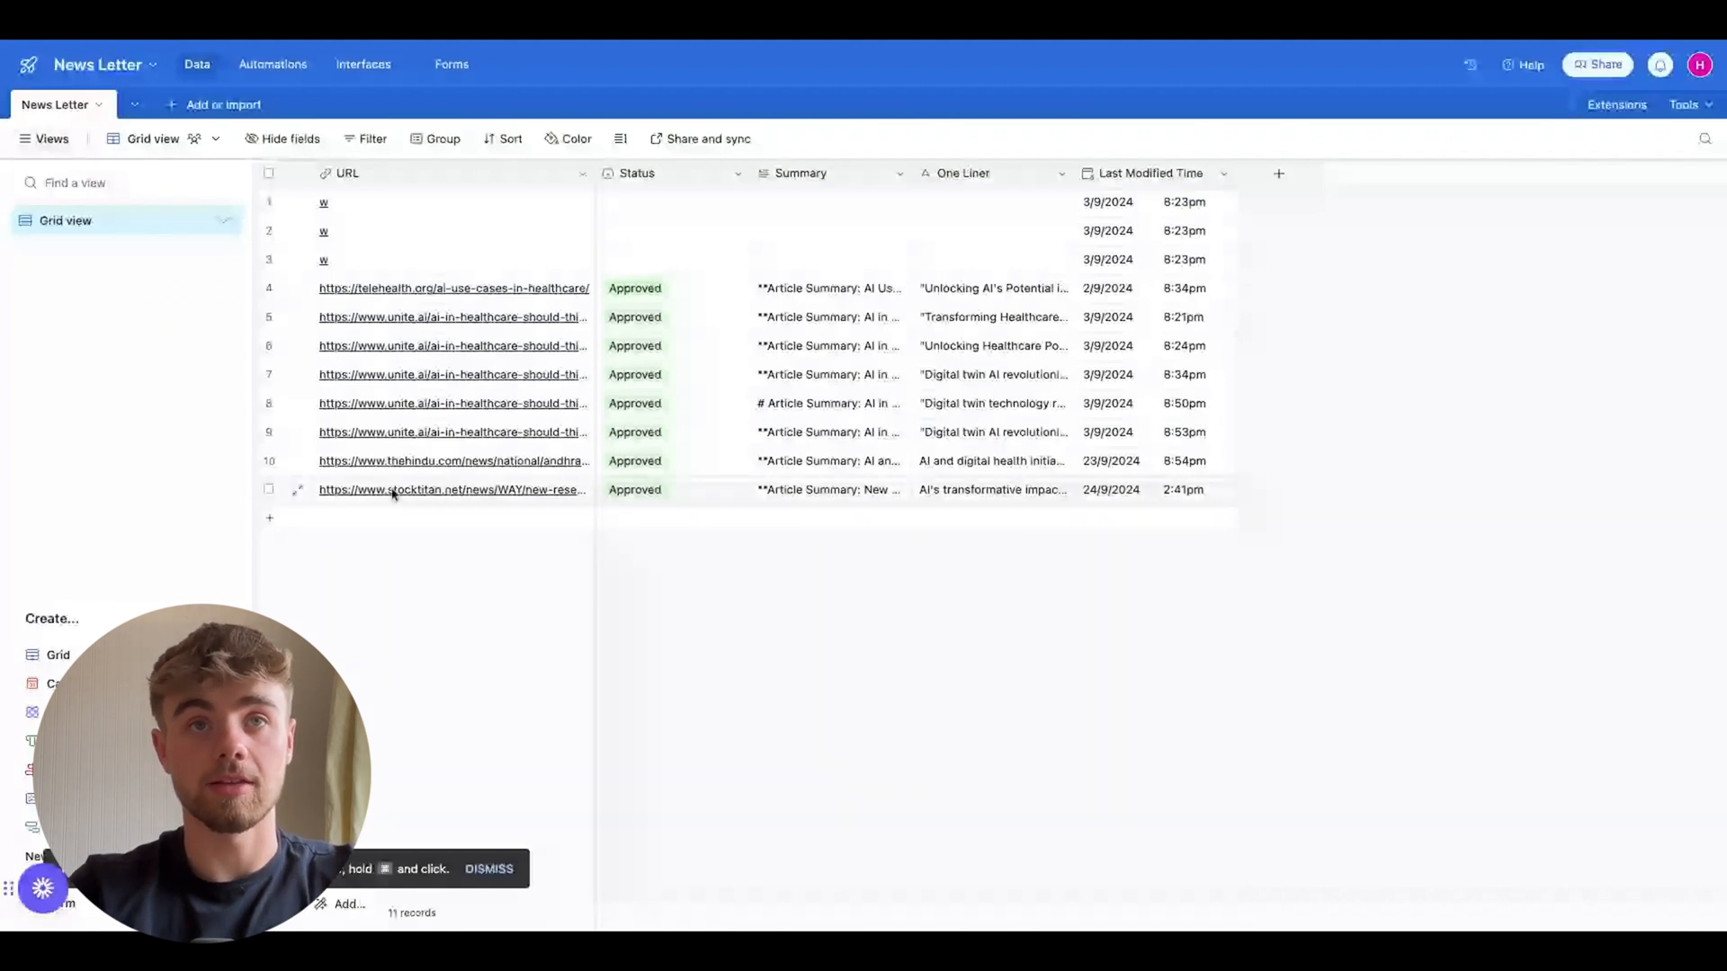
Run the scenario once on the approved Airtable records
double_click(710, 493)
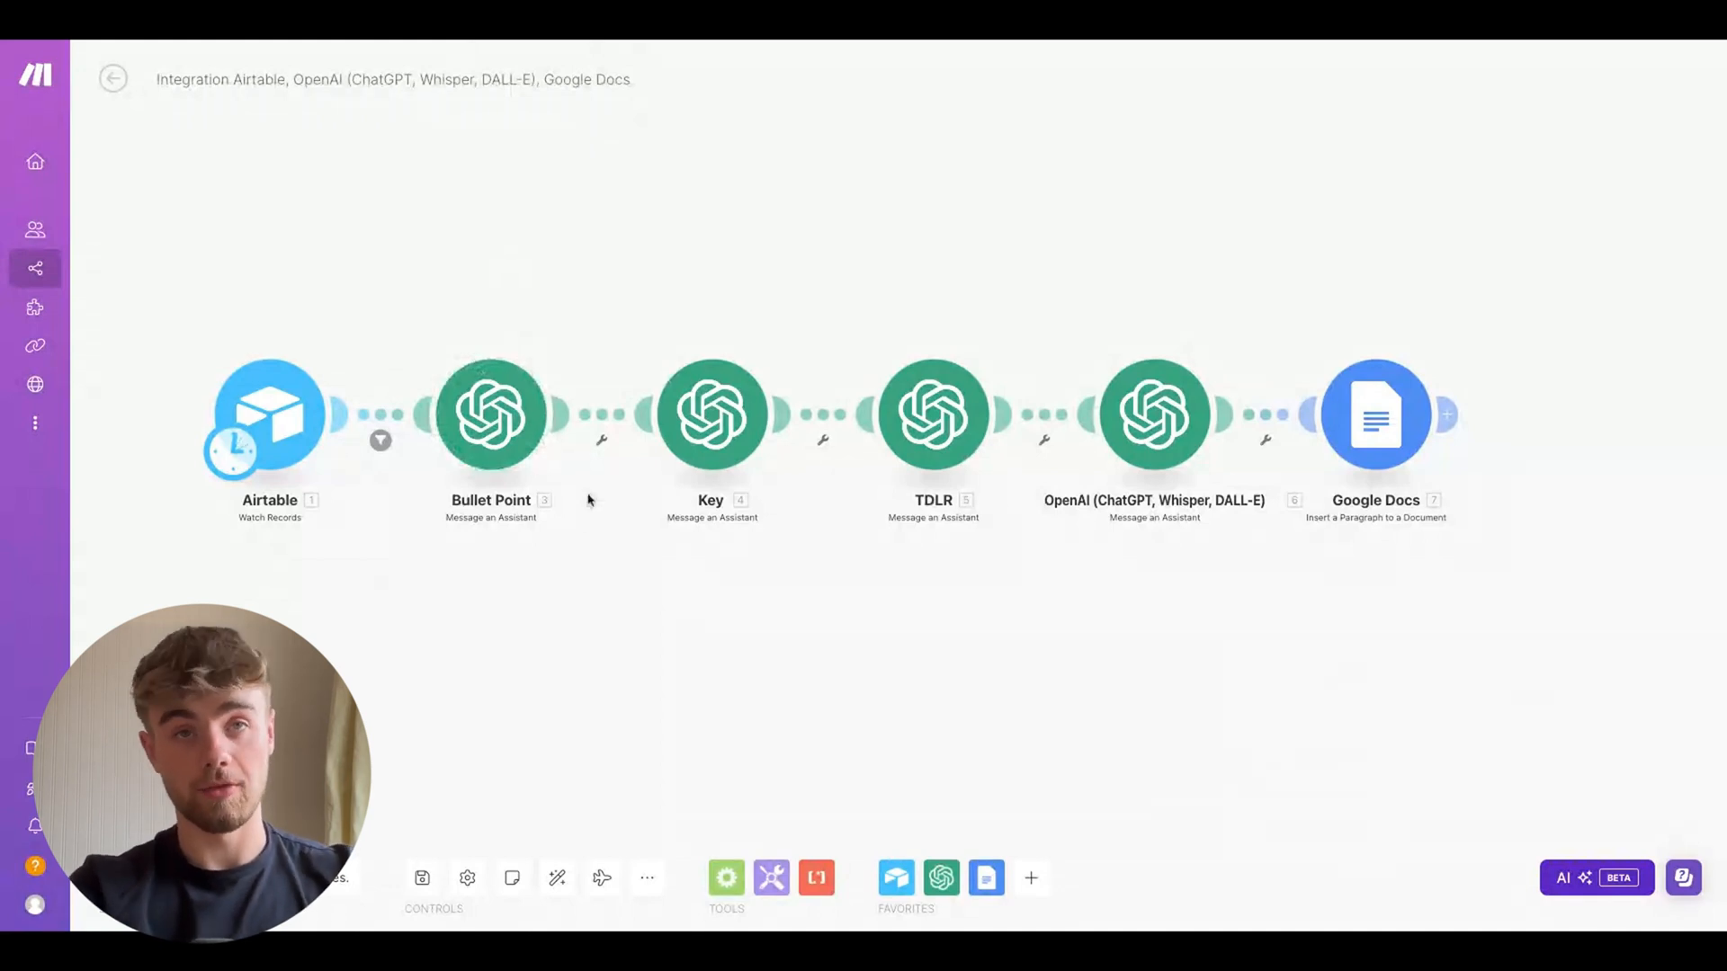
left_click(278, 411)
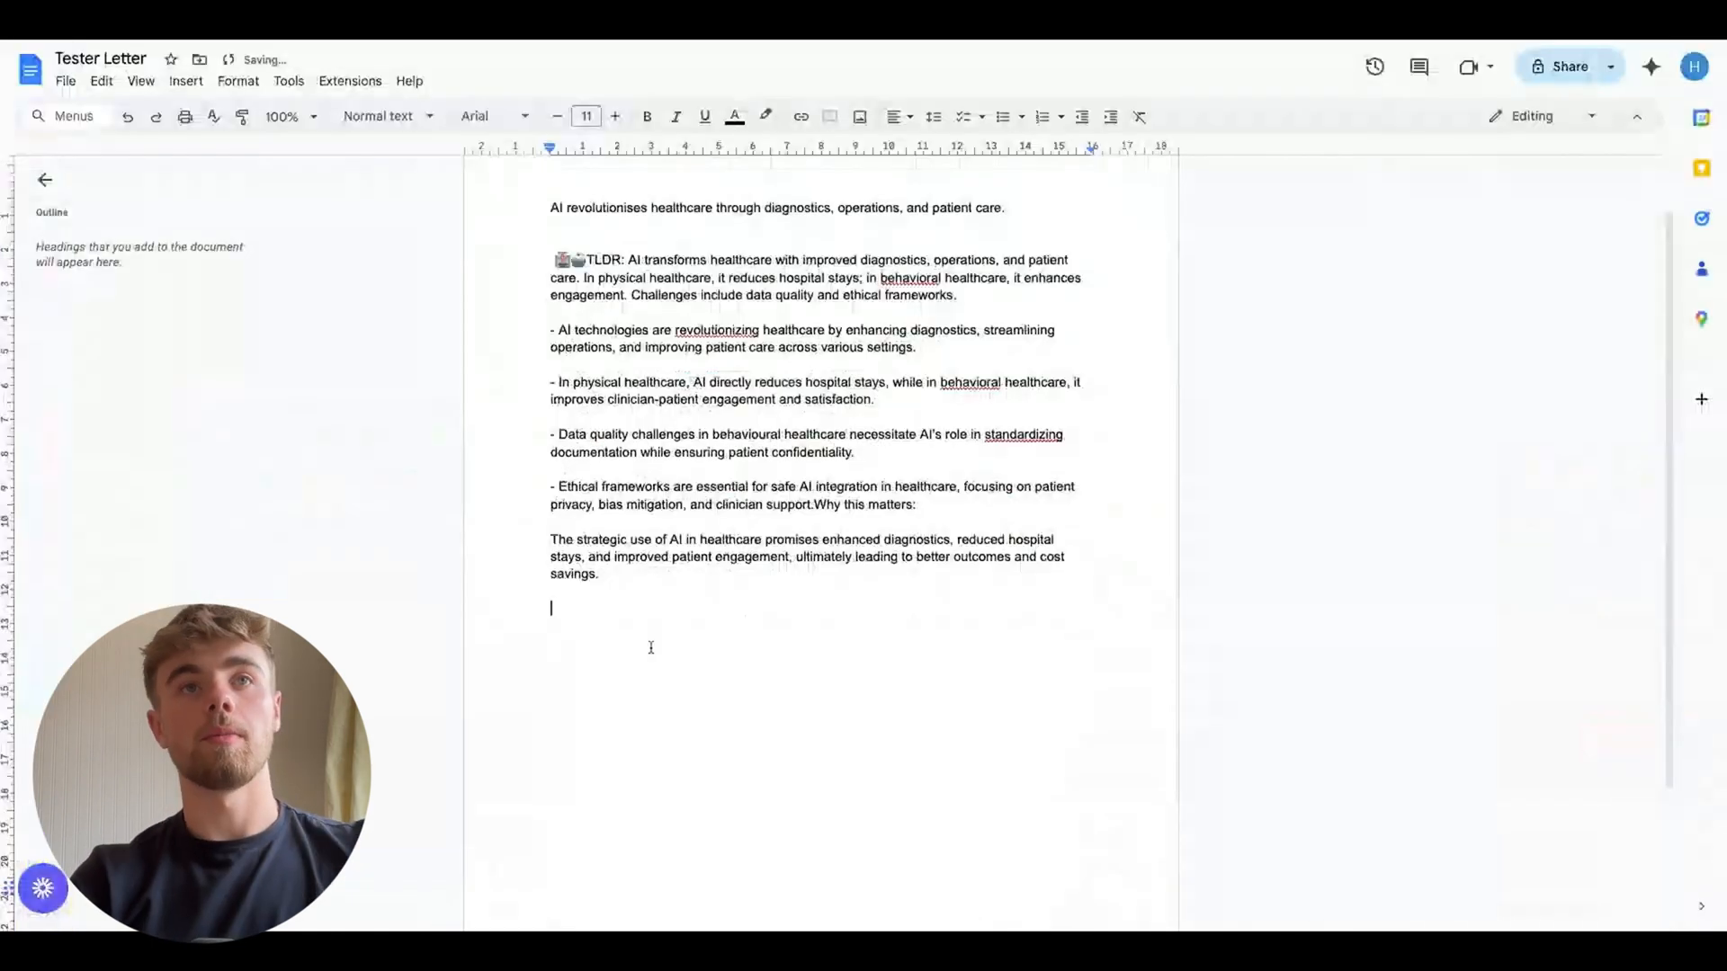
Examine the title, TLDR, bullet points and takeaway appended to the Tester Letter document
scroll(572, 418, "up", 1)
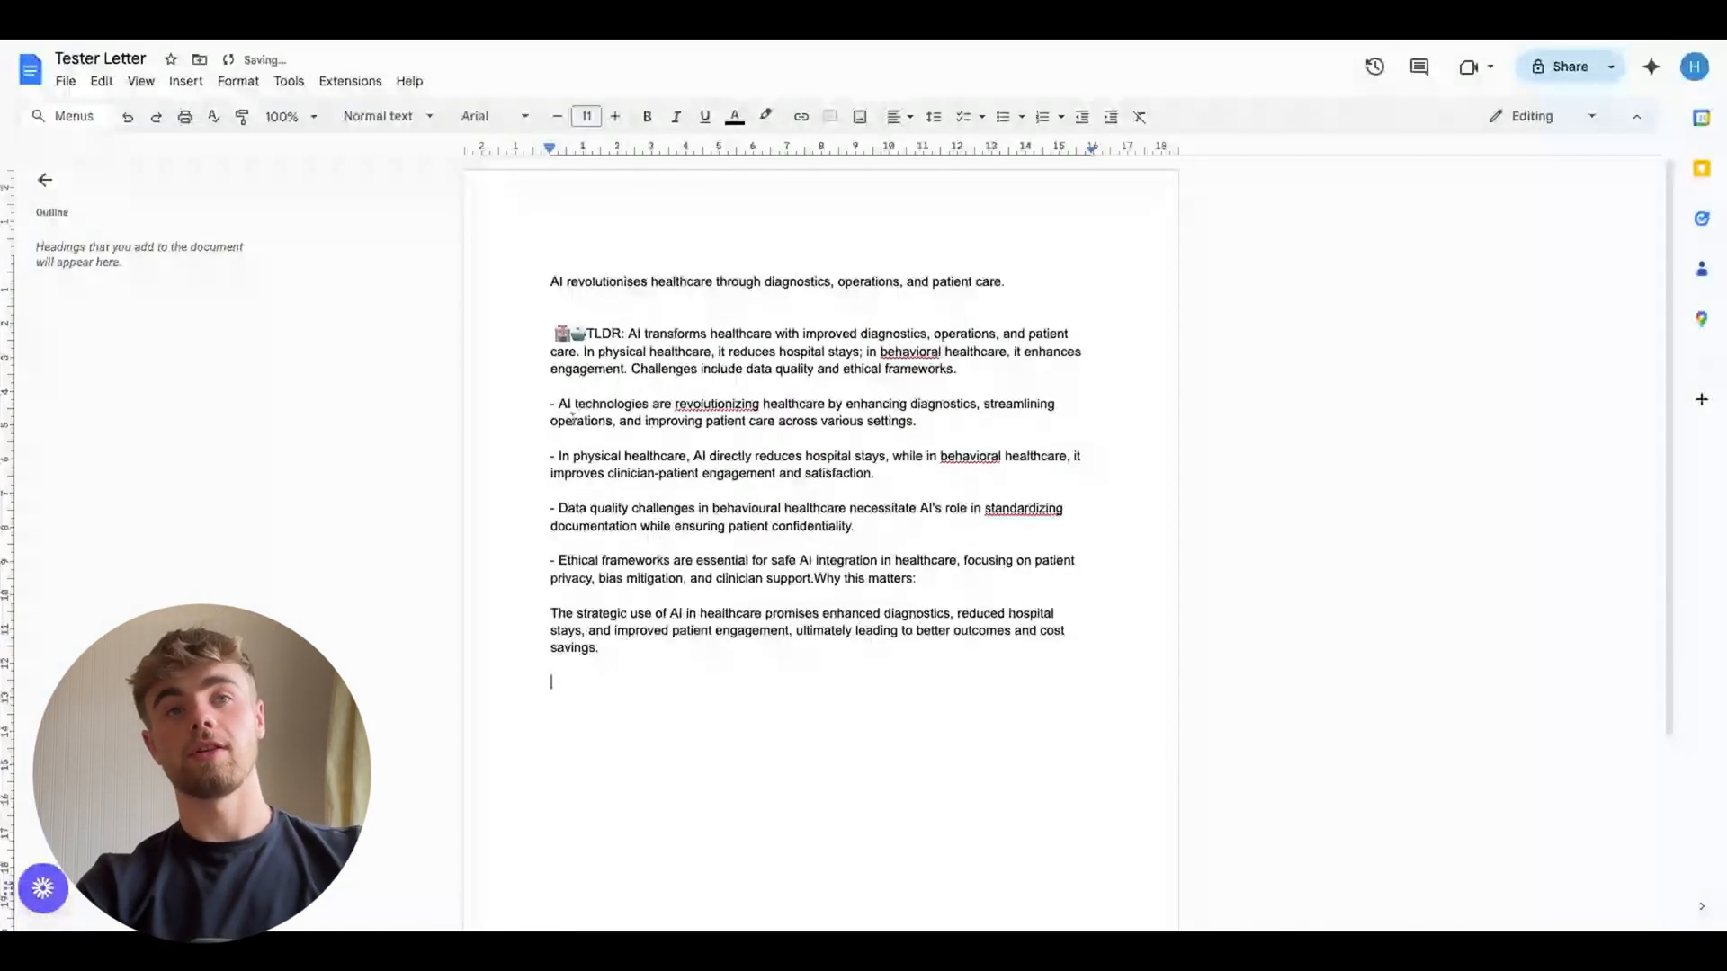
left_click(545, 282)
key("ctrl+a")
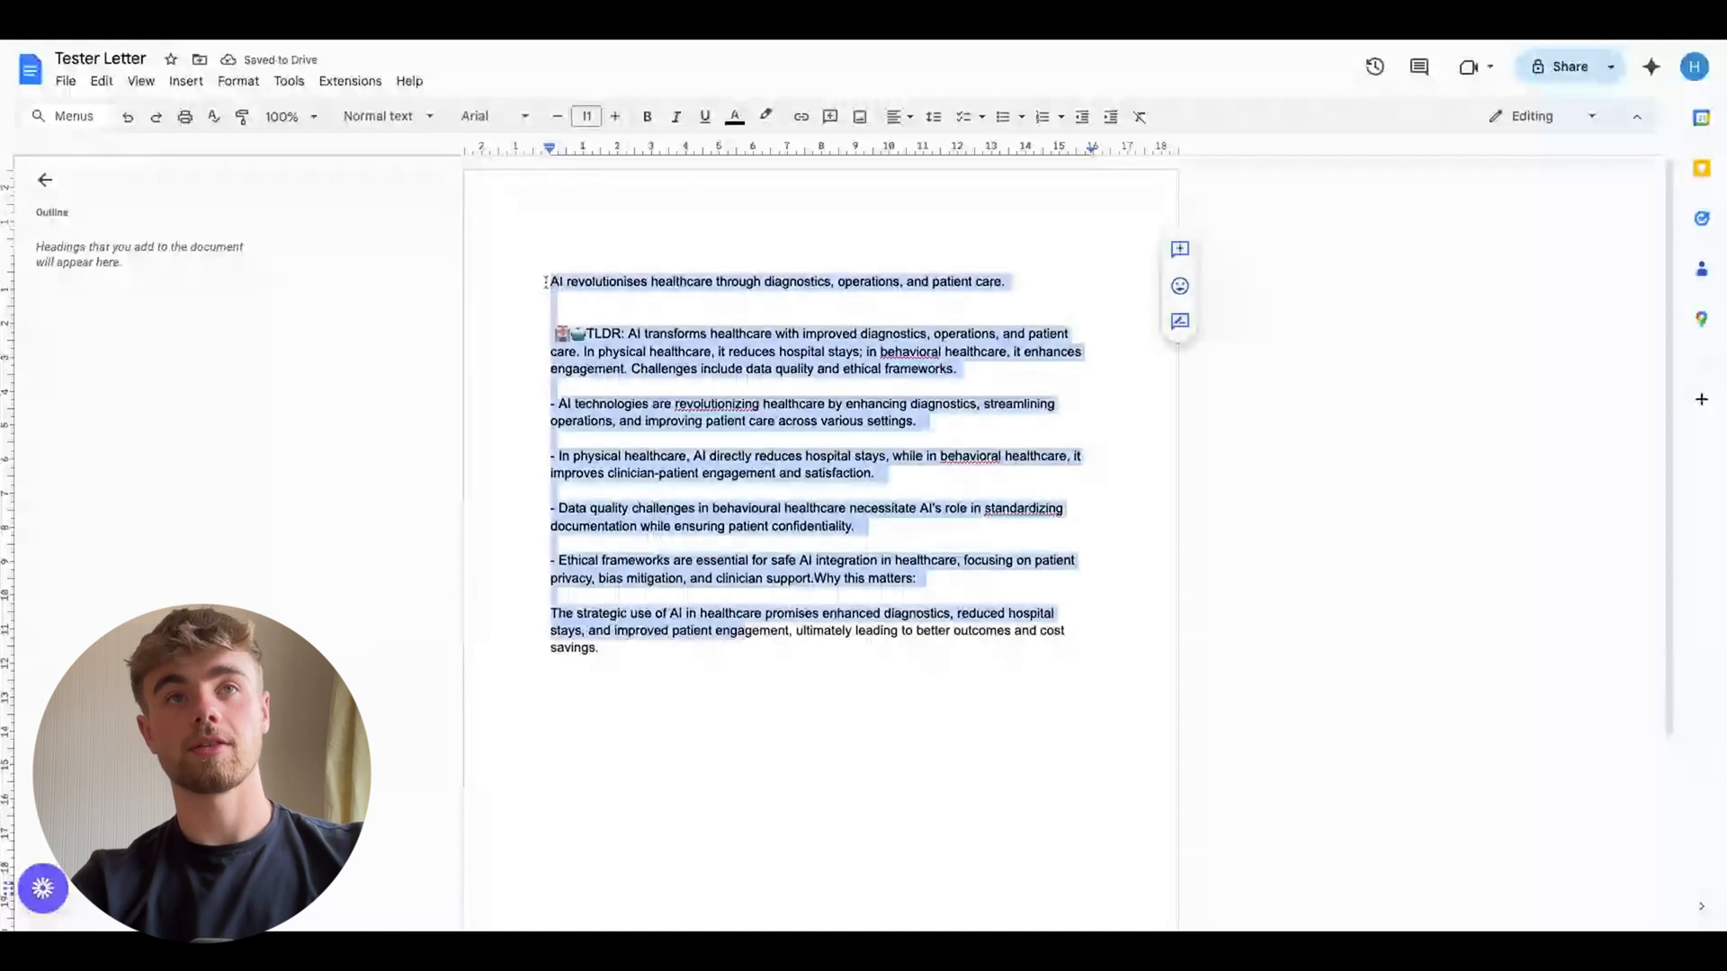
left_click(546, 281)
left_click_drag(550, 331, 690, 663)
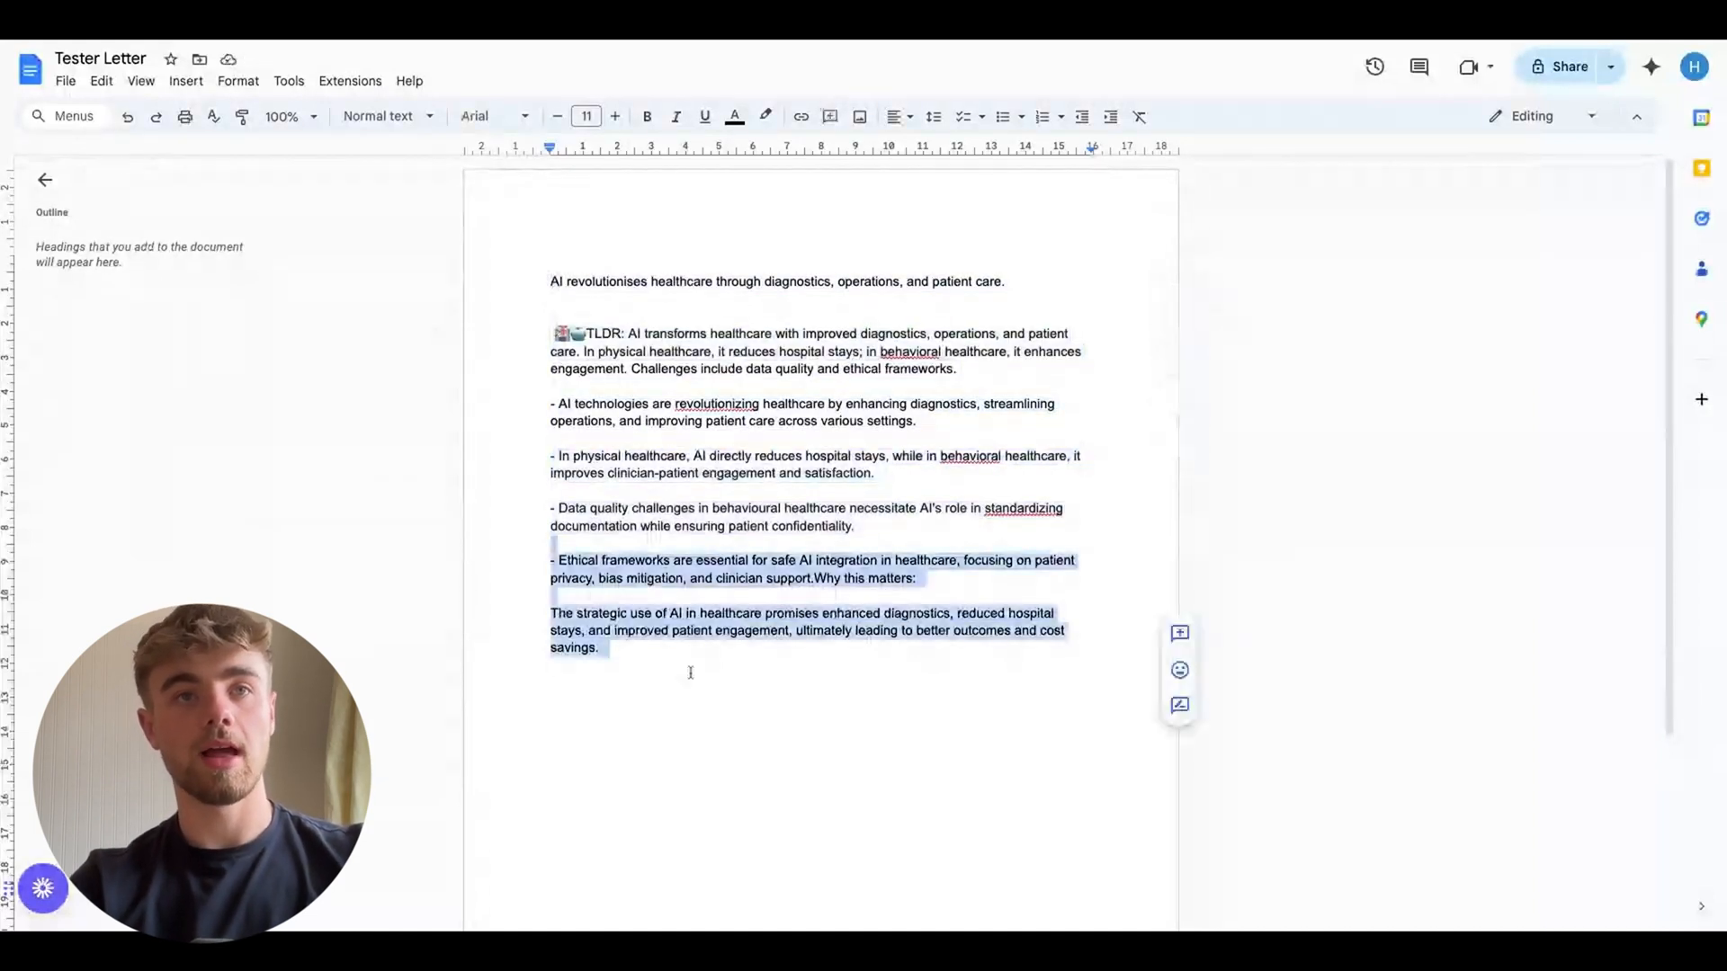
left_click(594, 494)
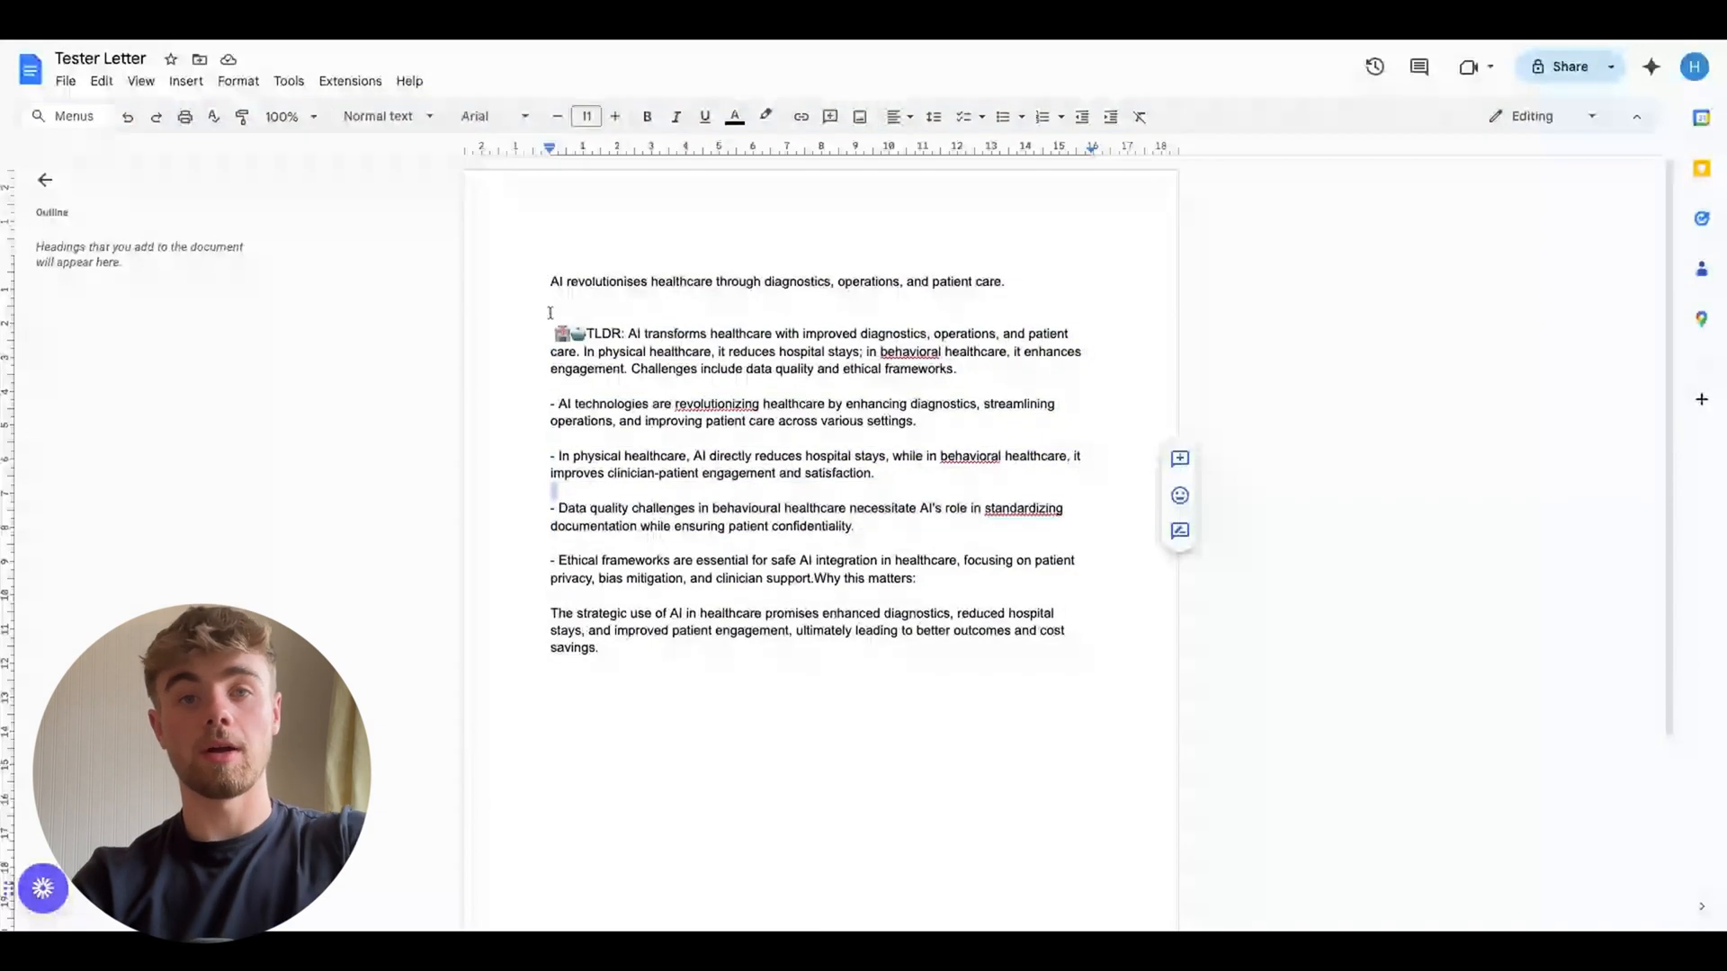